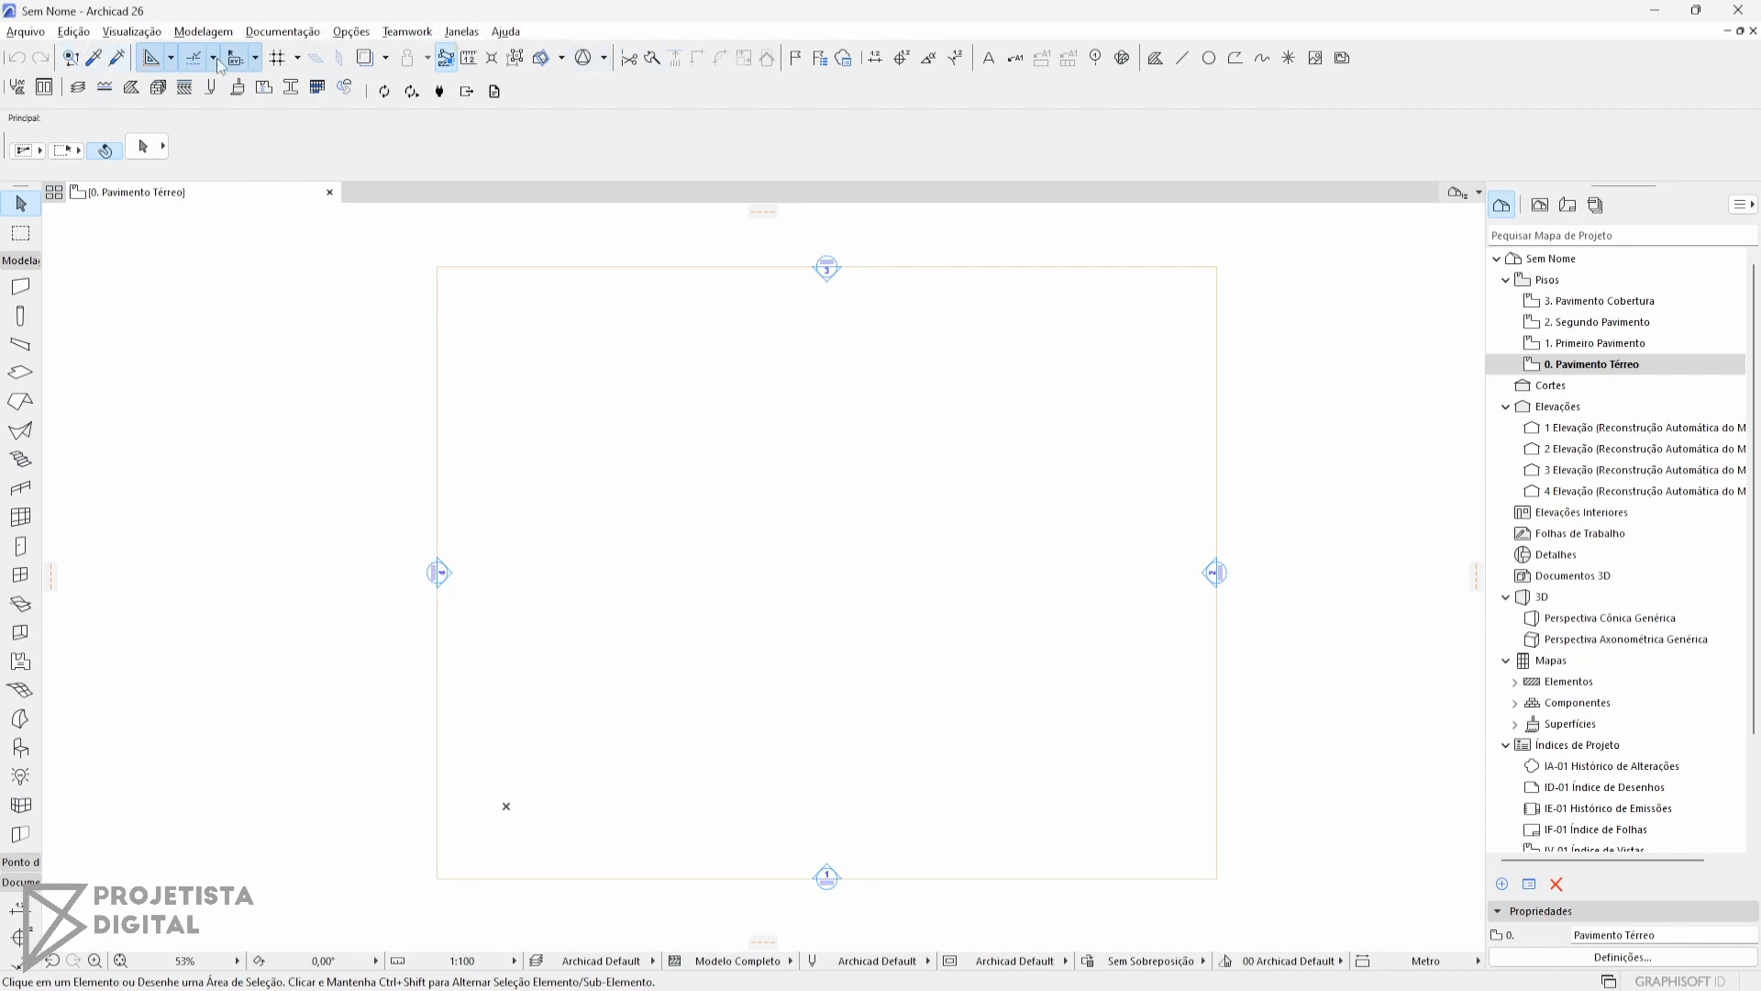
# Hide the Atributos toolbar and show it again.
pyautogui.rightClick(1381, 67)
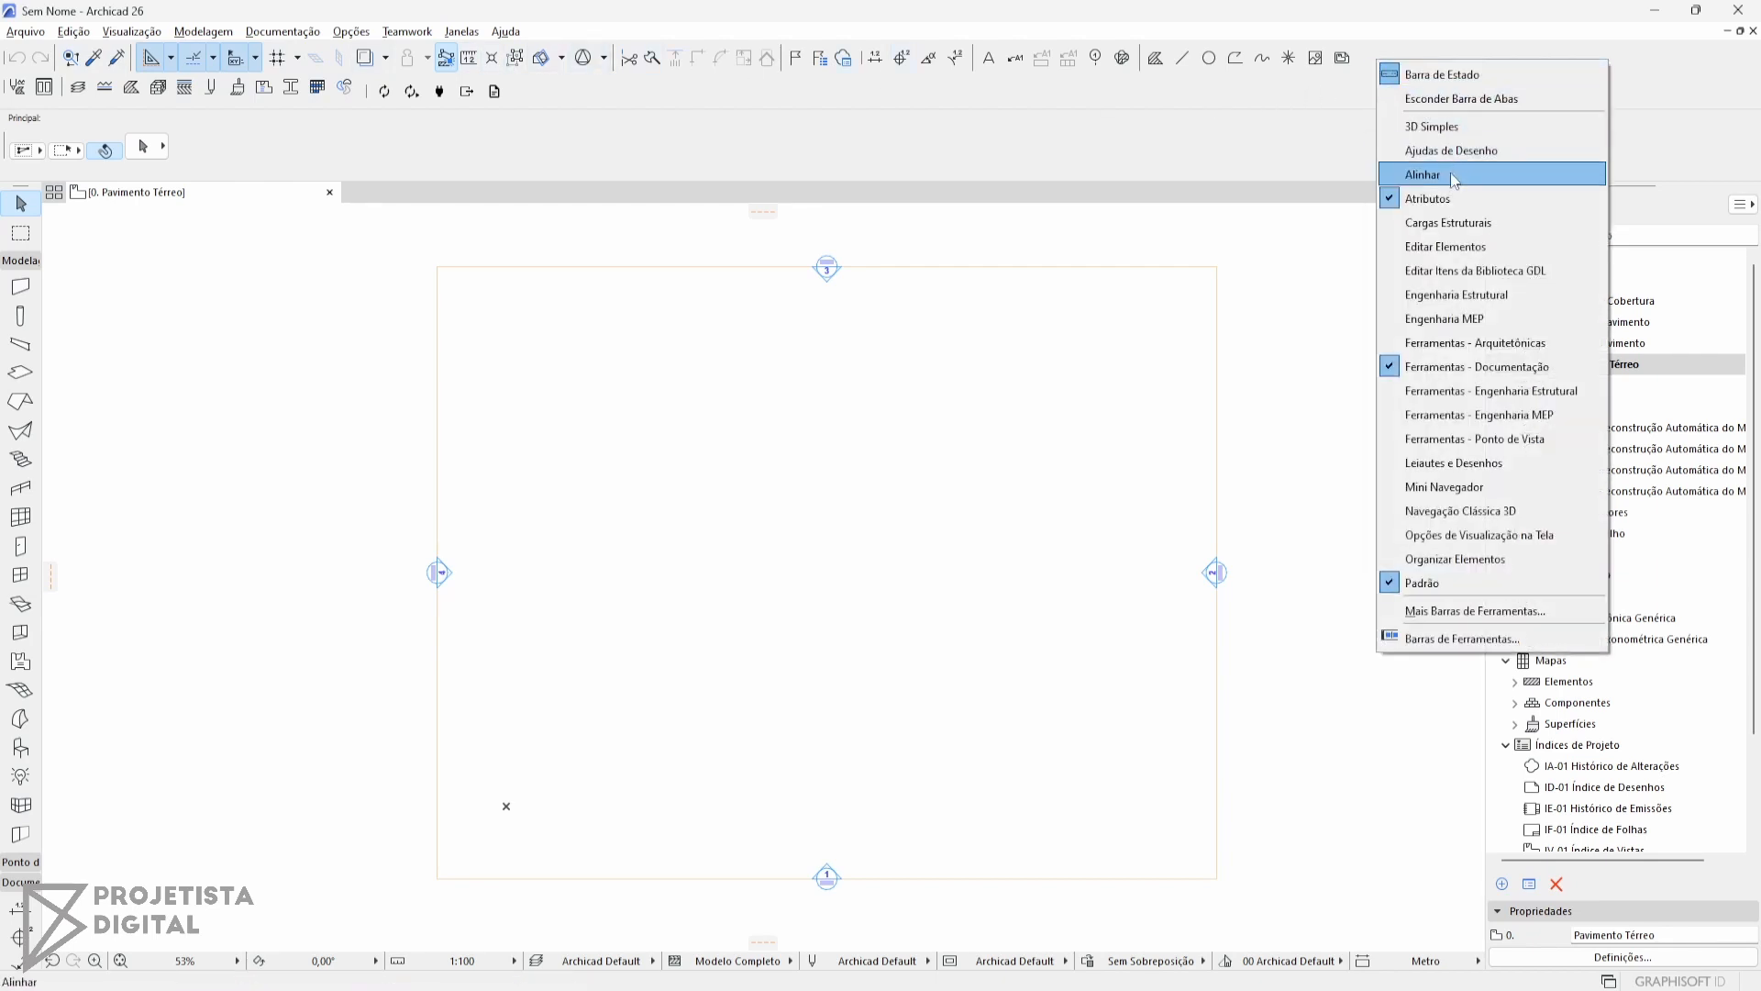
pyautogui.click(1446, 197)
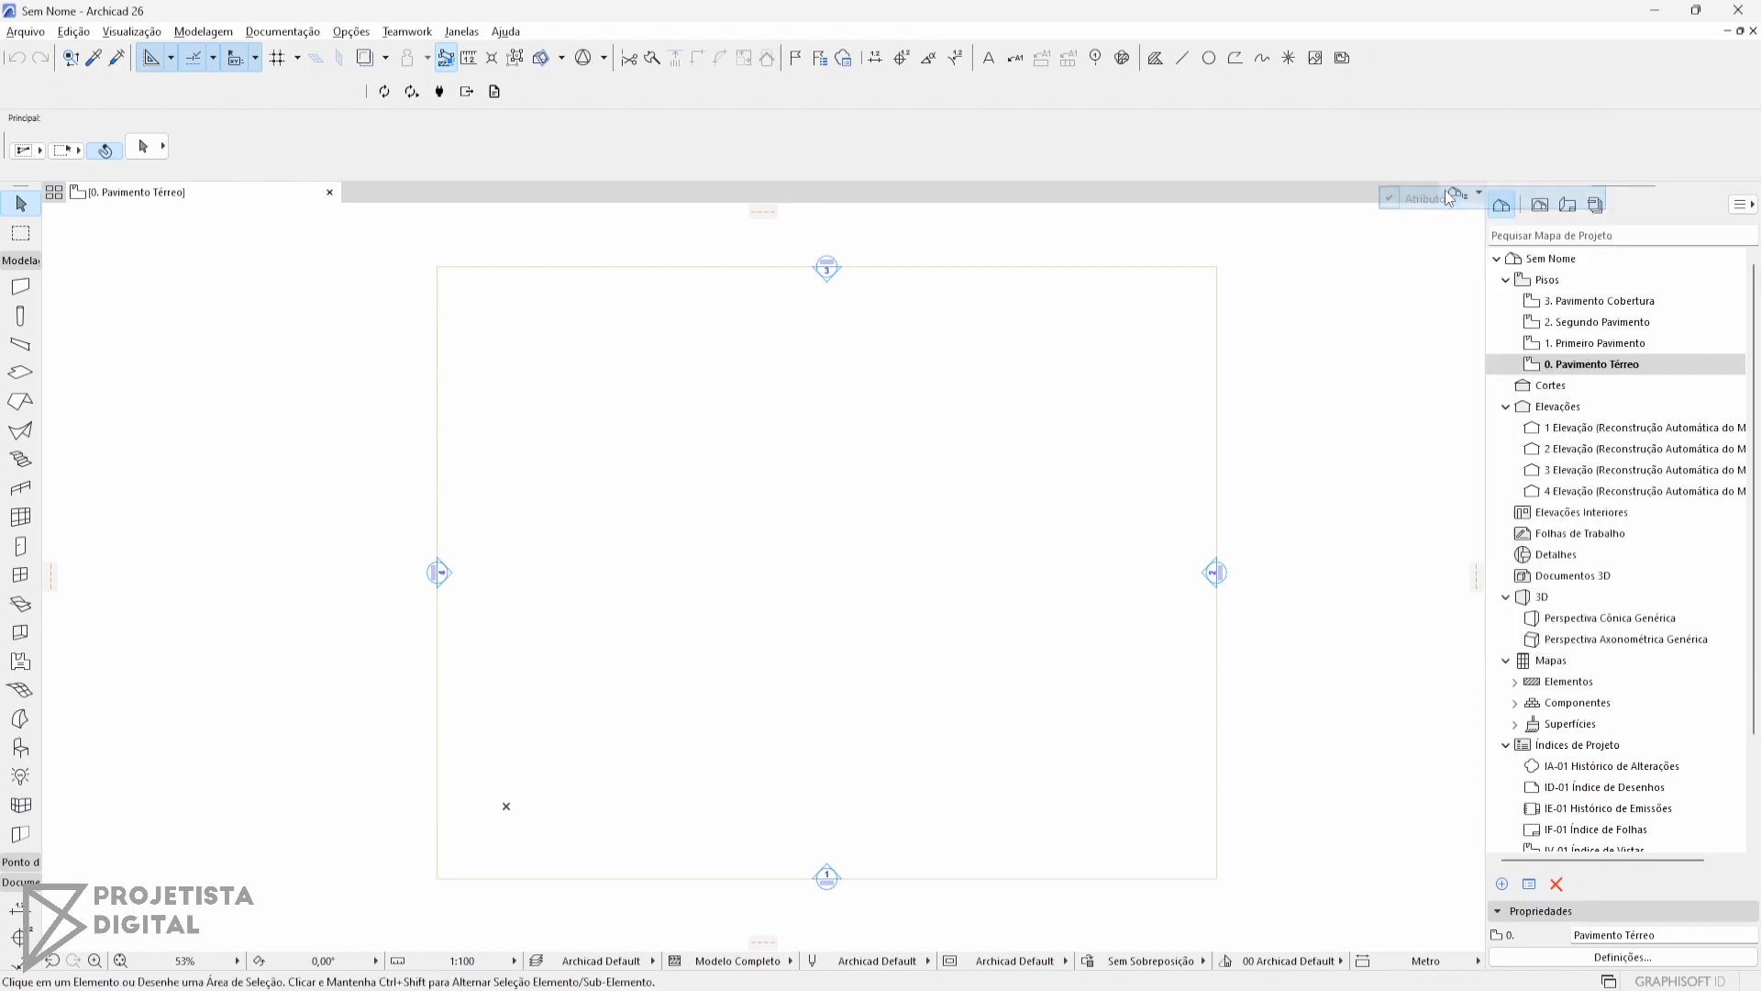
pyautogui.rightClick(67, 95)
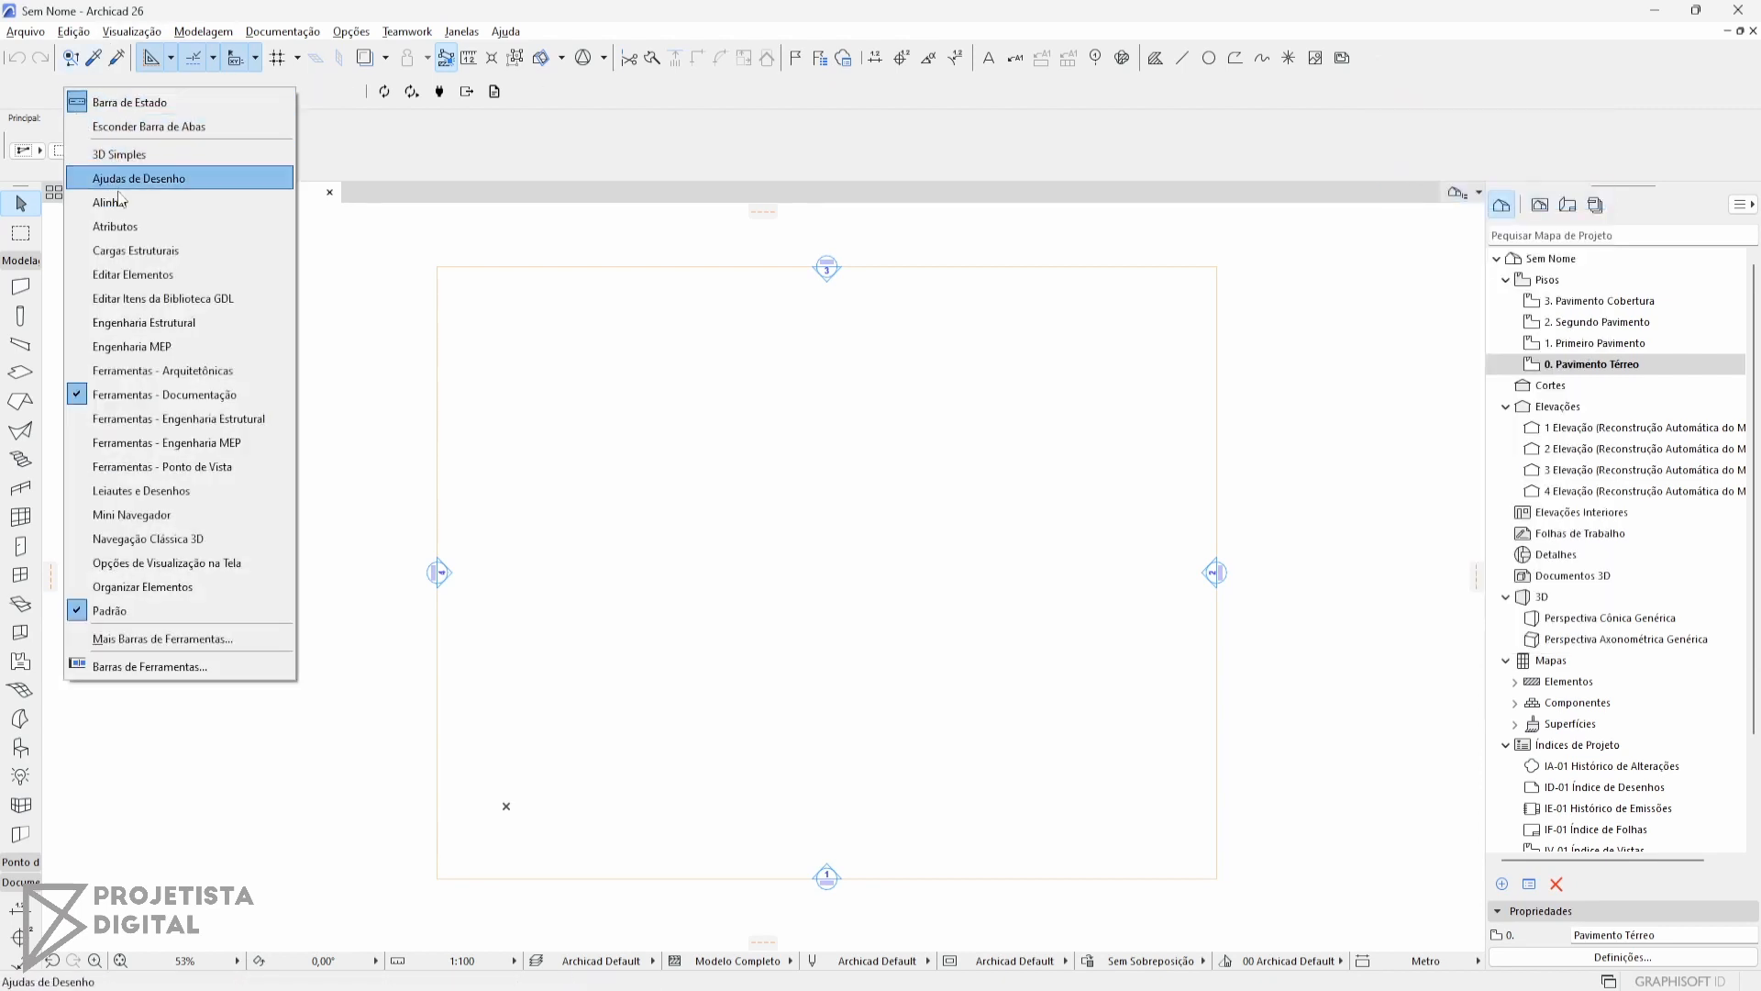
pyautogui.click(120, 225)
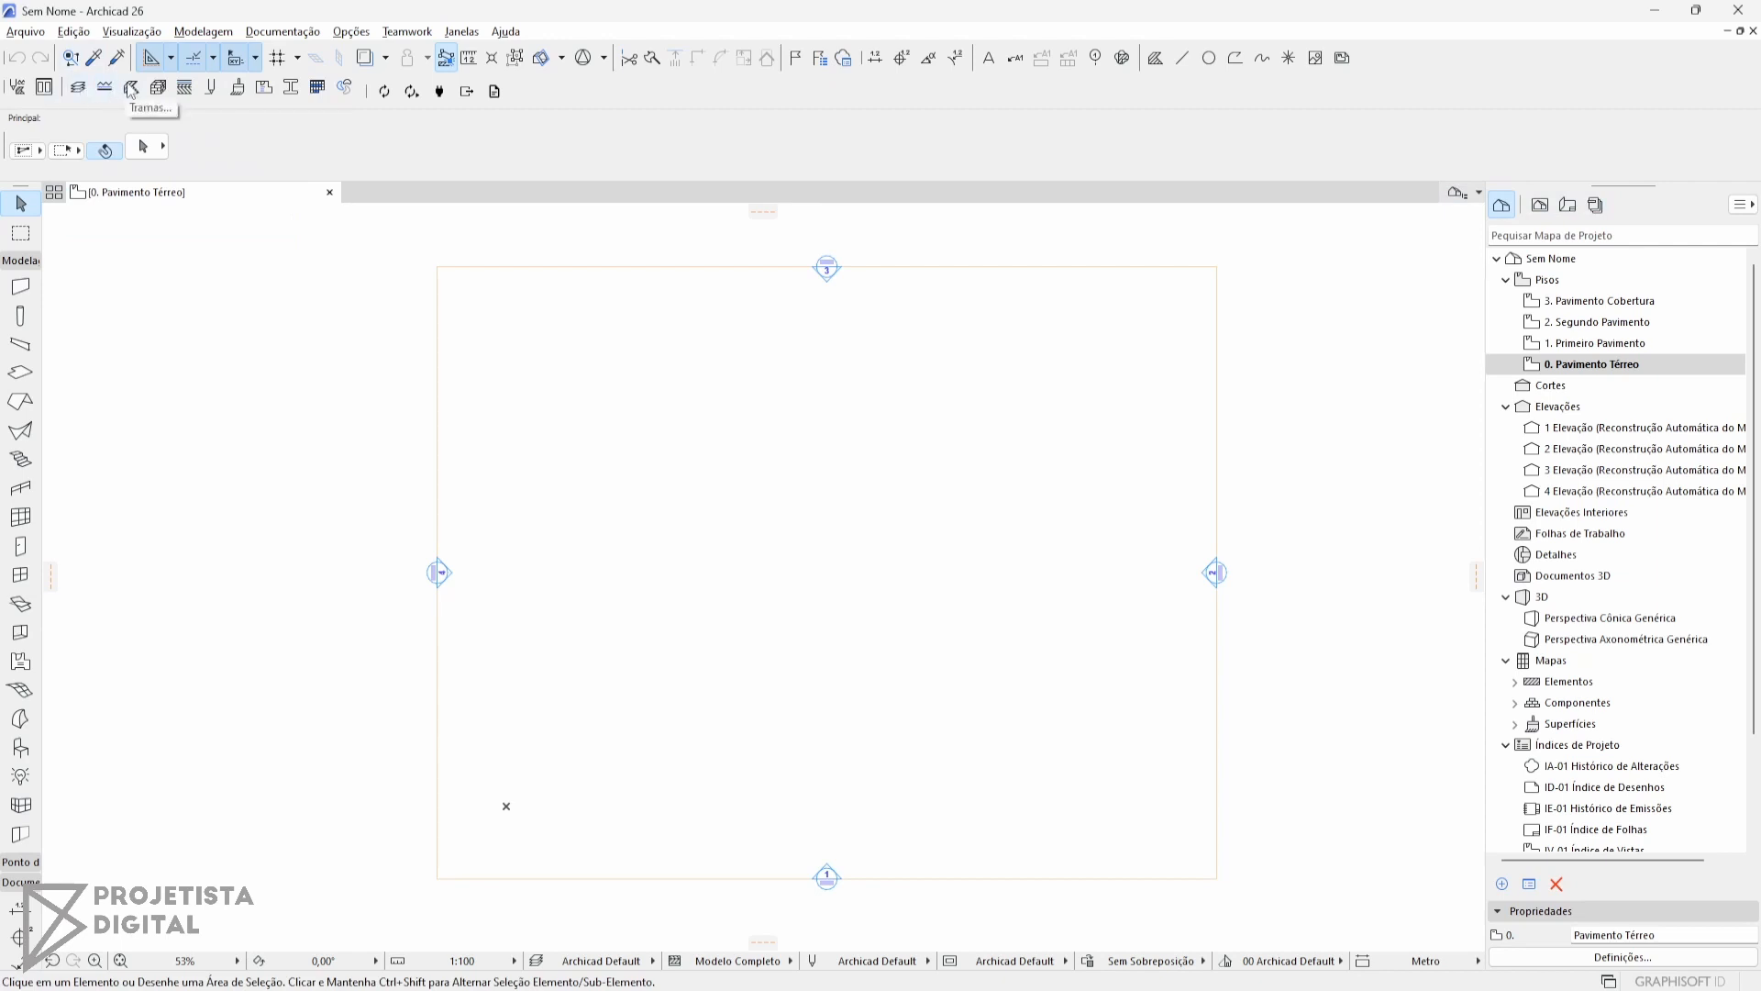
# Turn the Ferramentas - Documentação toolbar off and back on.
pyautogui.rightClick(1400, 65)
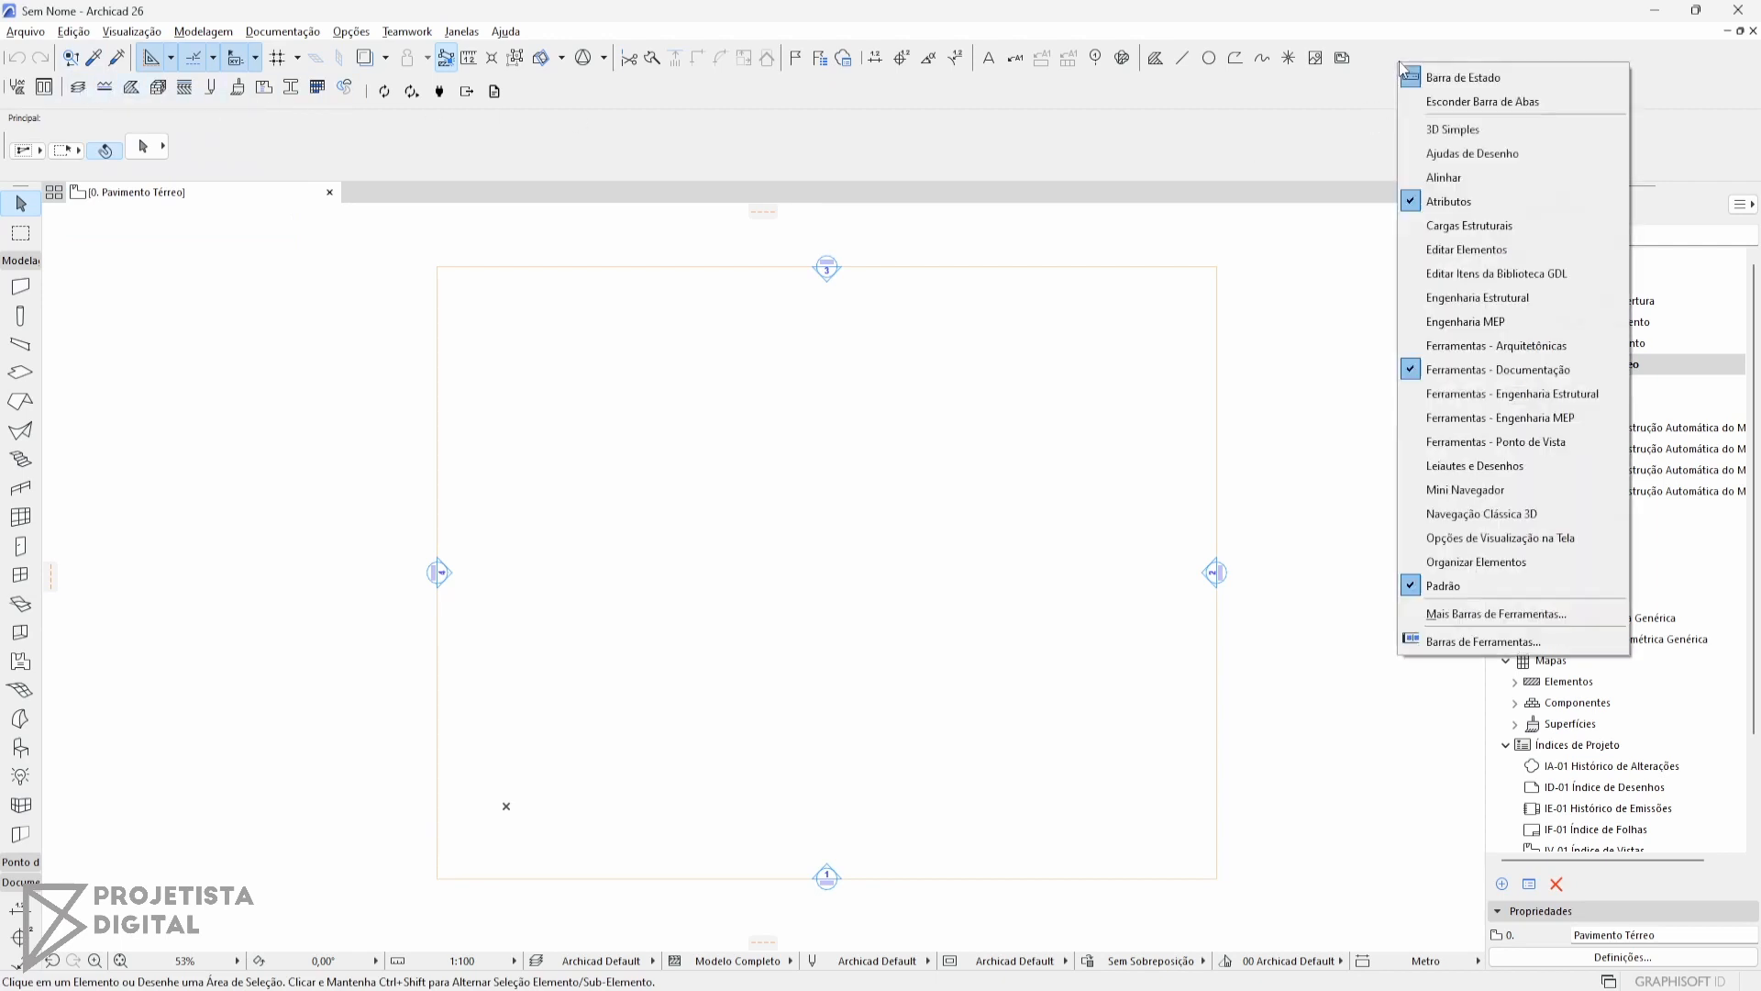
pyautogui.click(1512, 370)
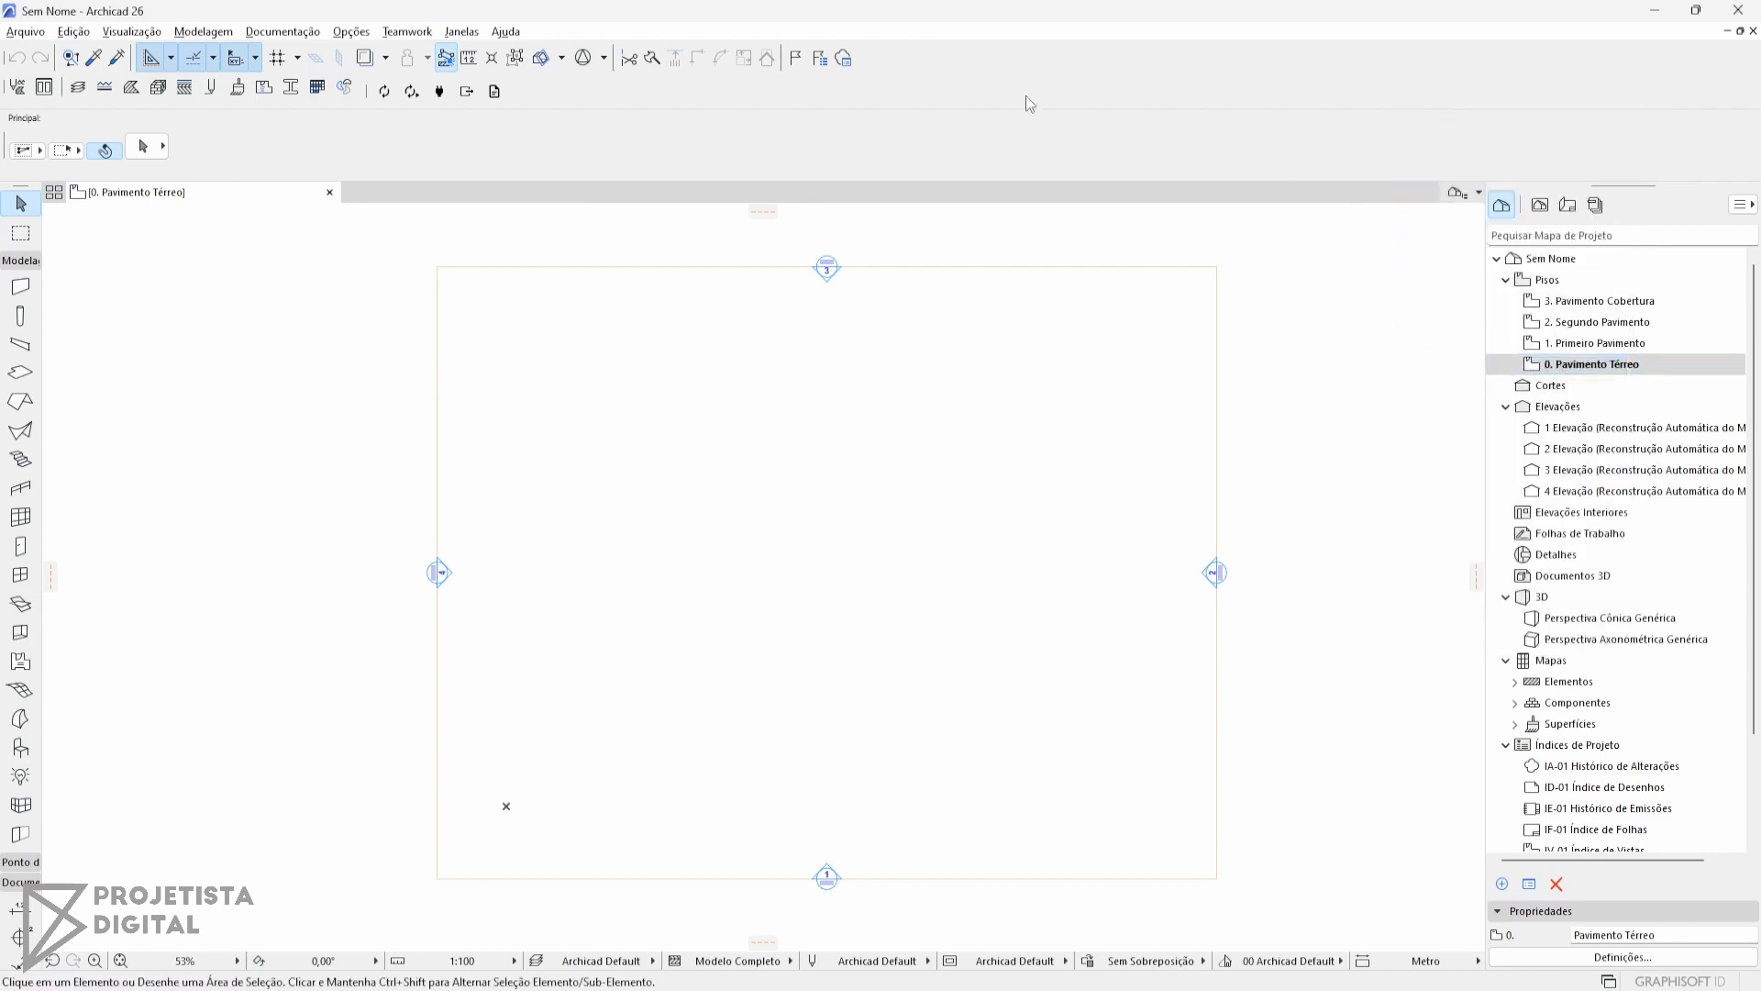
pyautogui.rightClick(910, 66)
pyautogui.click(1032, 243)
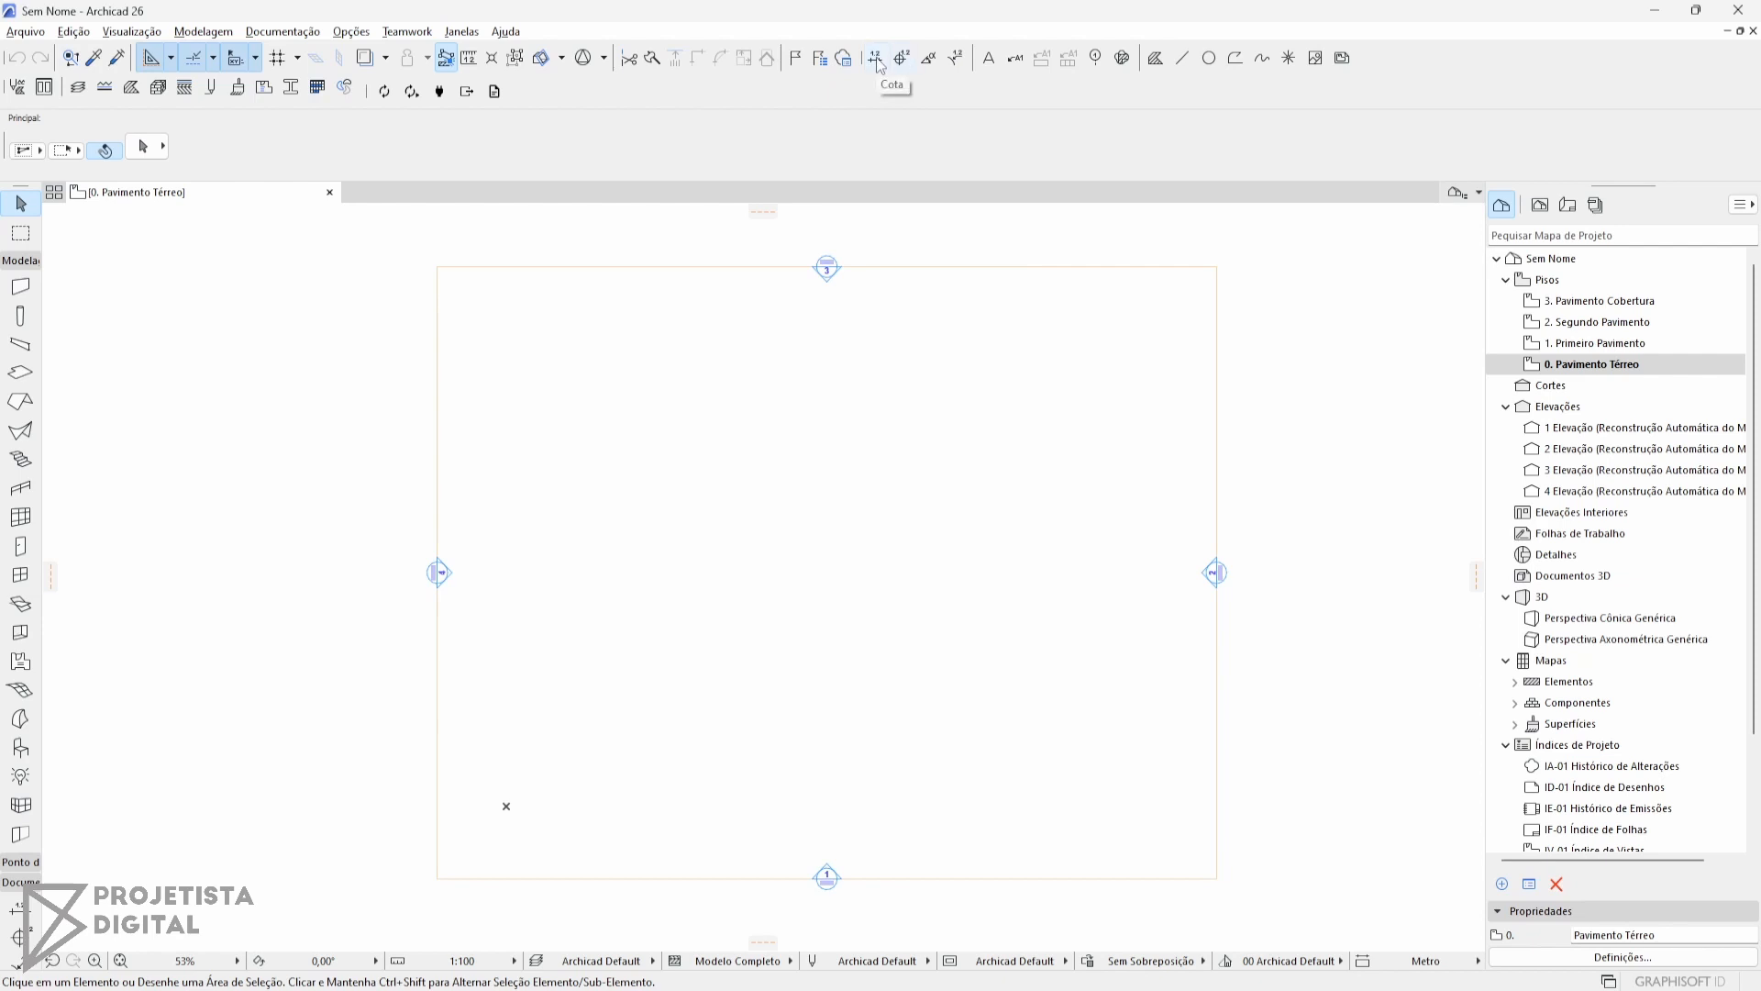
pyautogui.rightClick(1410, 58)
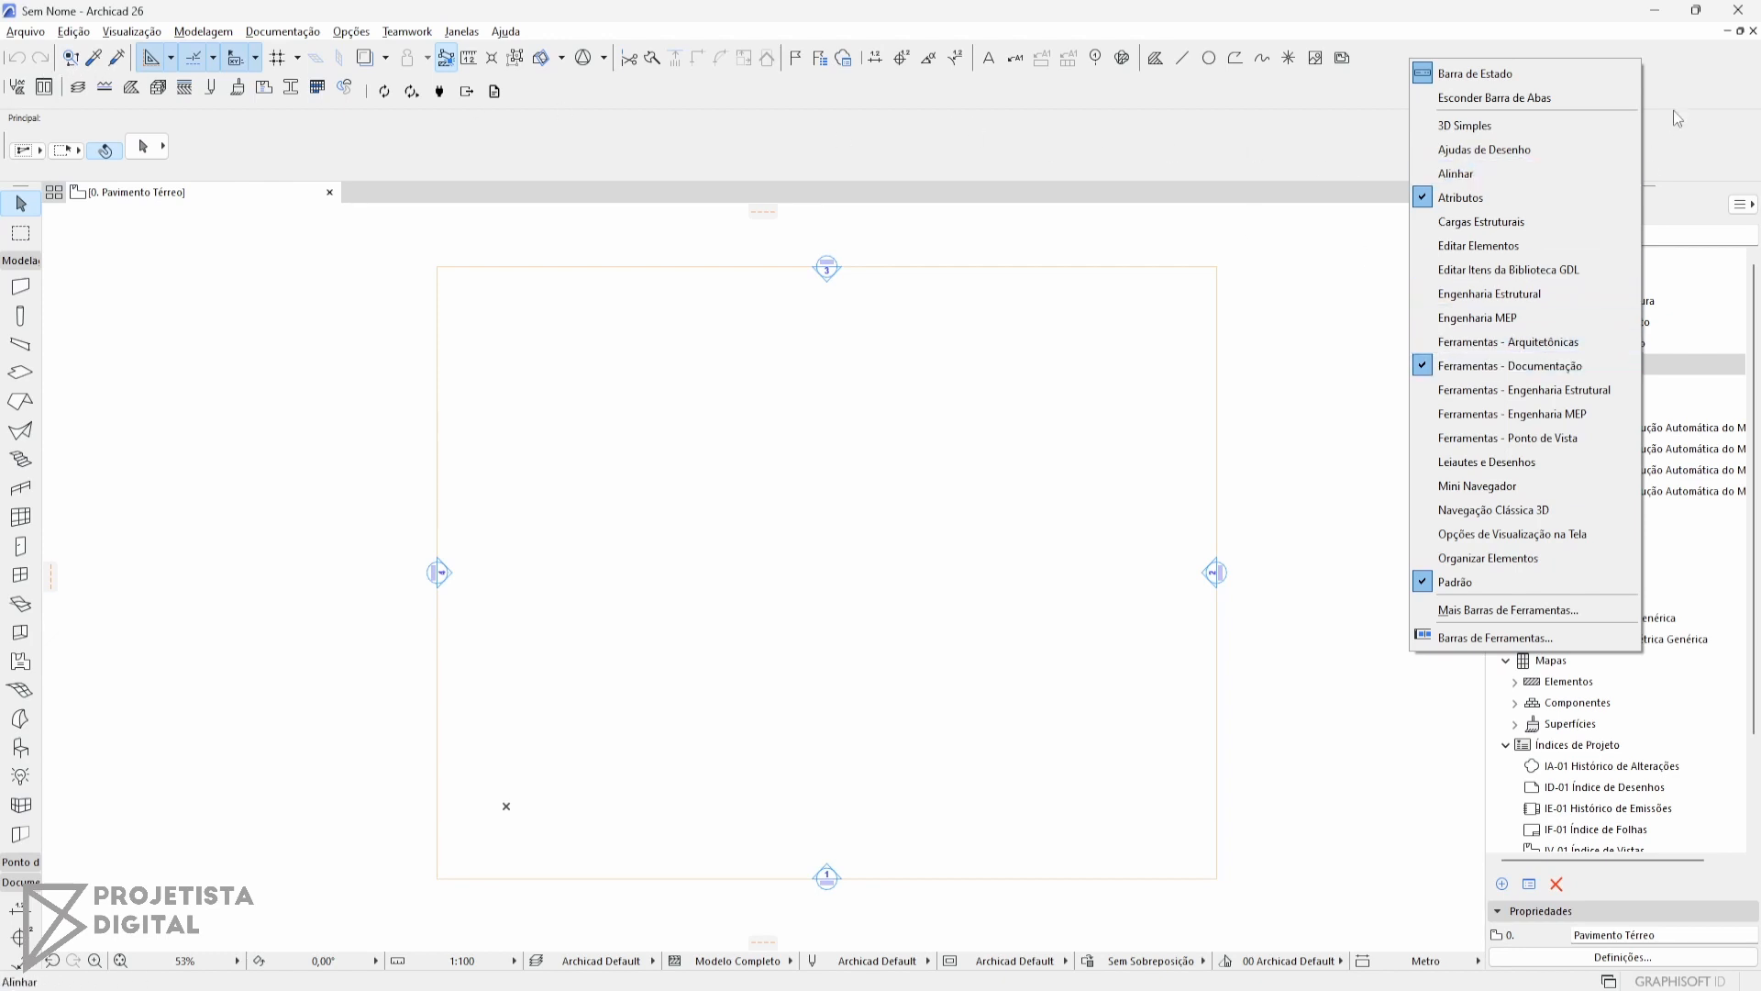
pyautogui.click(1526, 73)
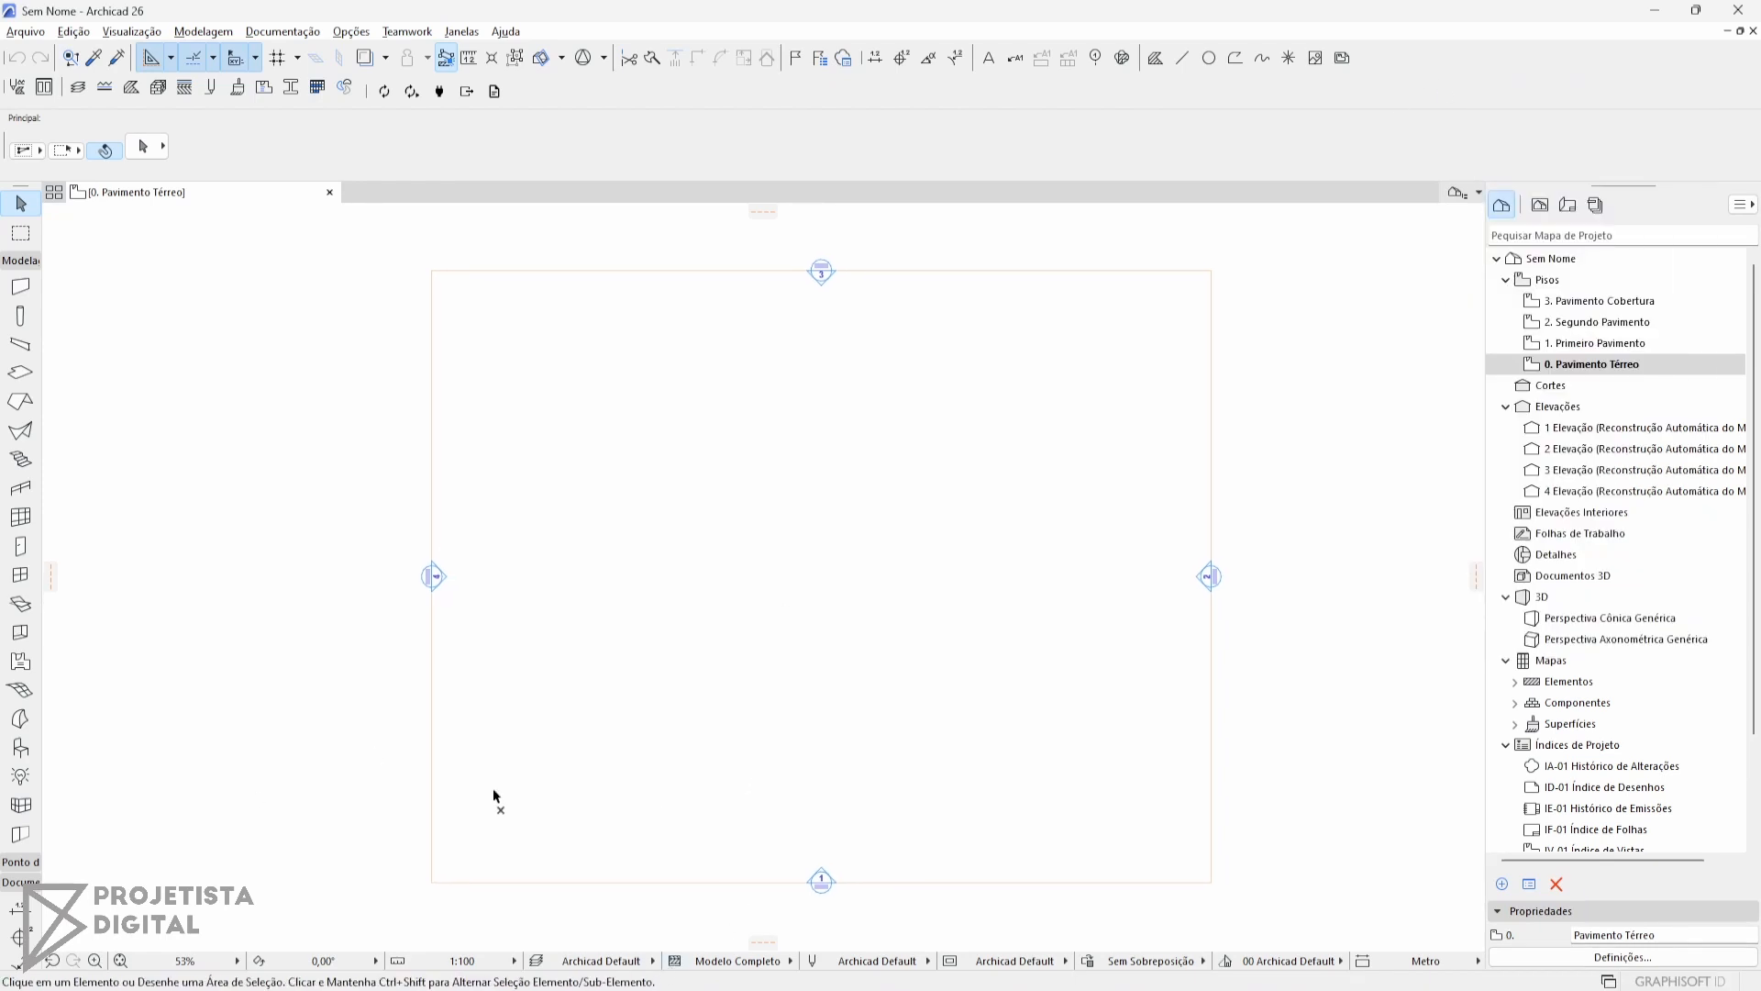
pyautogui.moveTo(492, 789); pyautogui.dragTo(485, 770, button='middle')
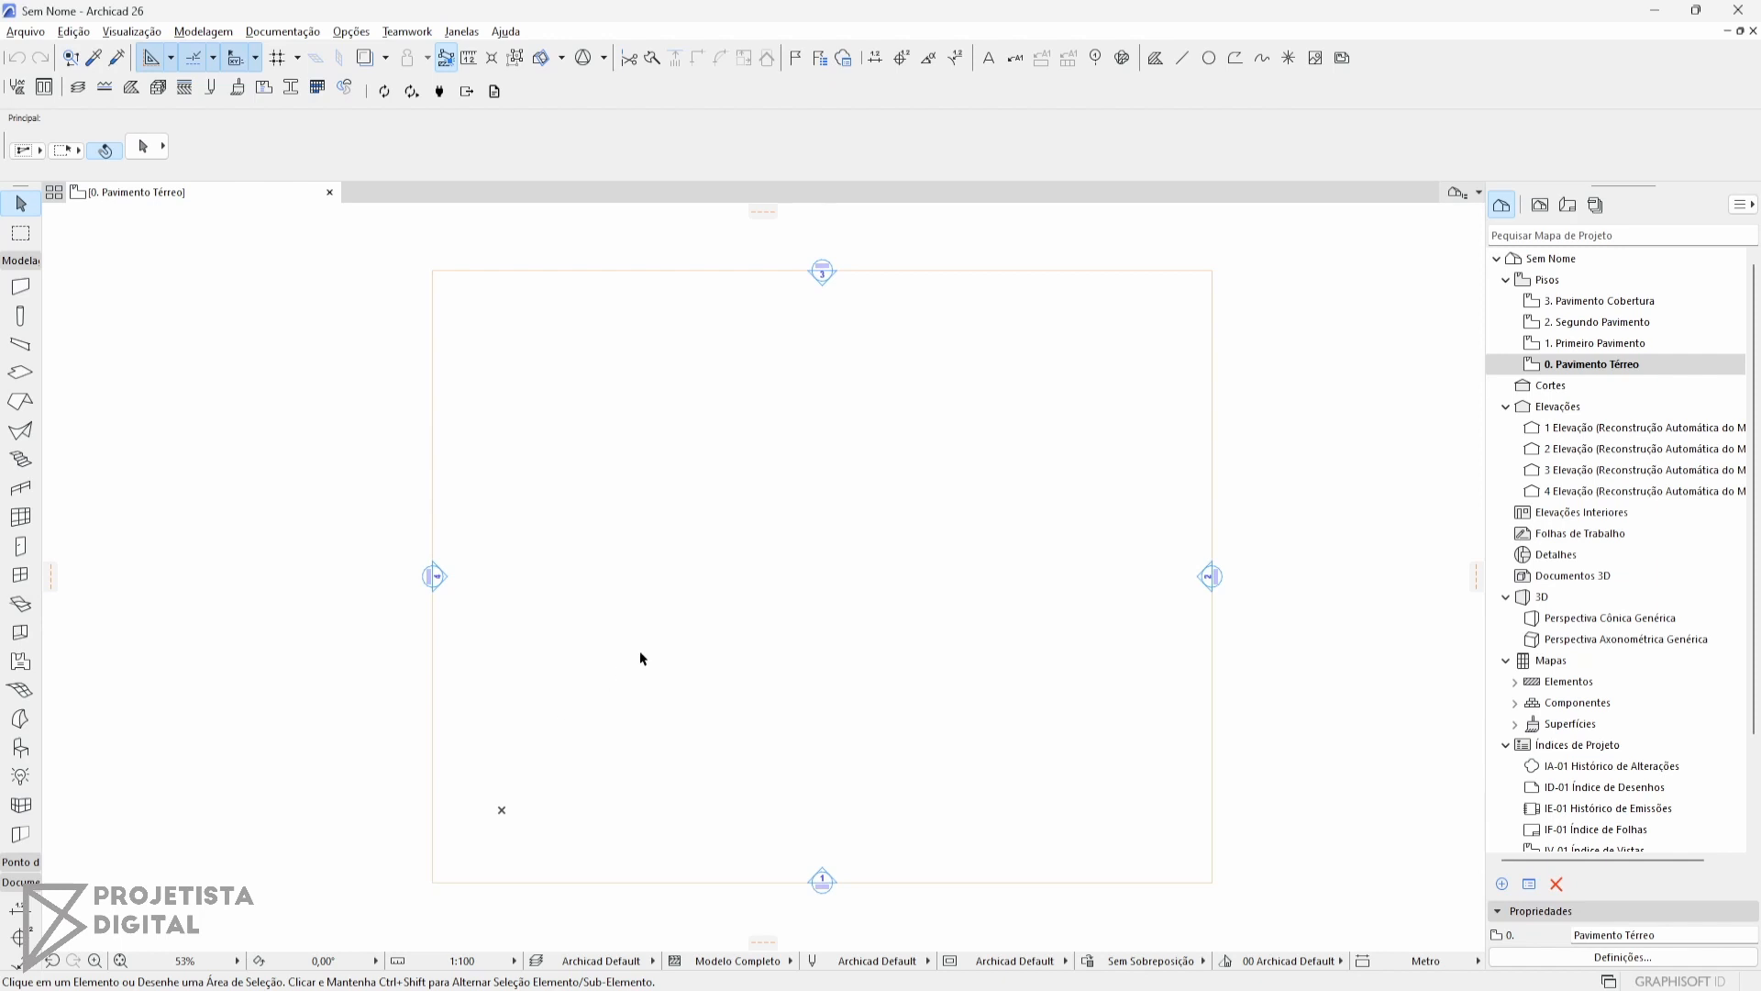
pyautogui.moveTo(683, 583); pyautogui.dragTo(668, 576, button='middle')
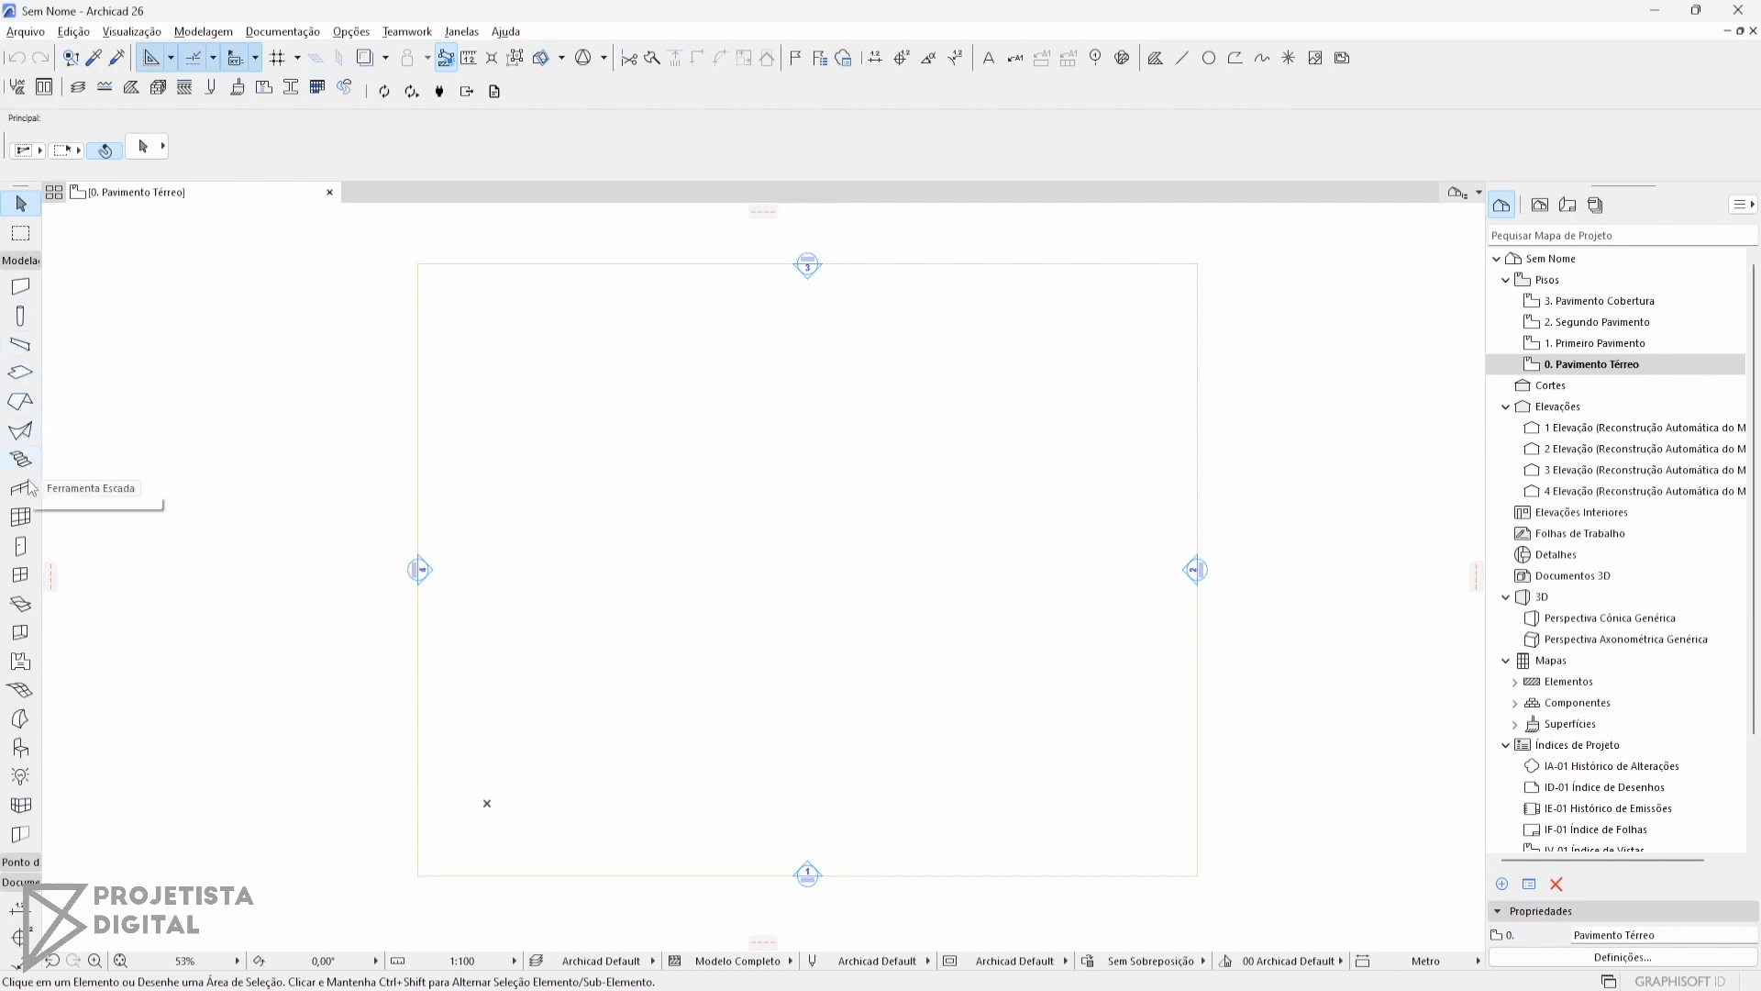
# Examine the Modelagem, Ponto de Vista and Documentação tool groups in the toolbox.
pyautogui.moveTo(42, 305); pyautogui.dragTo(35, 303)
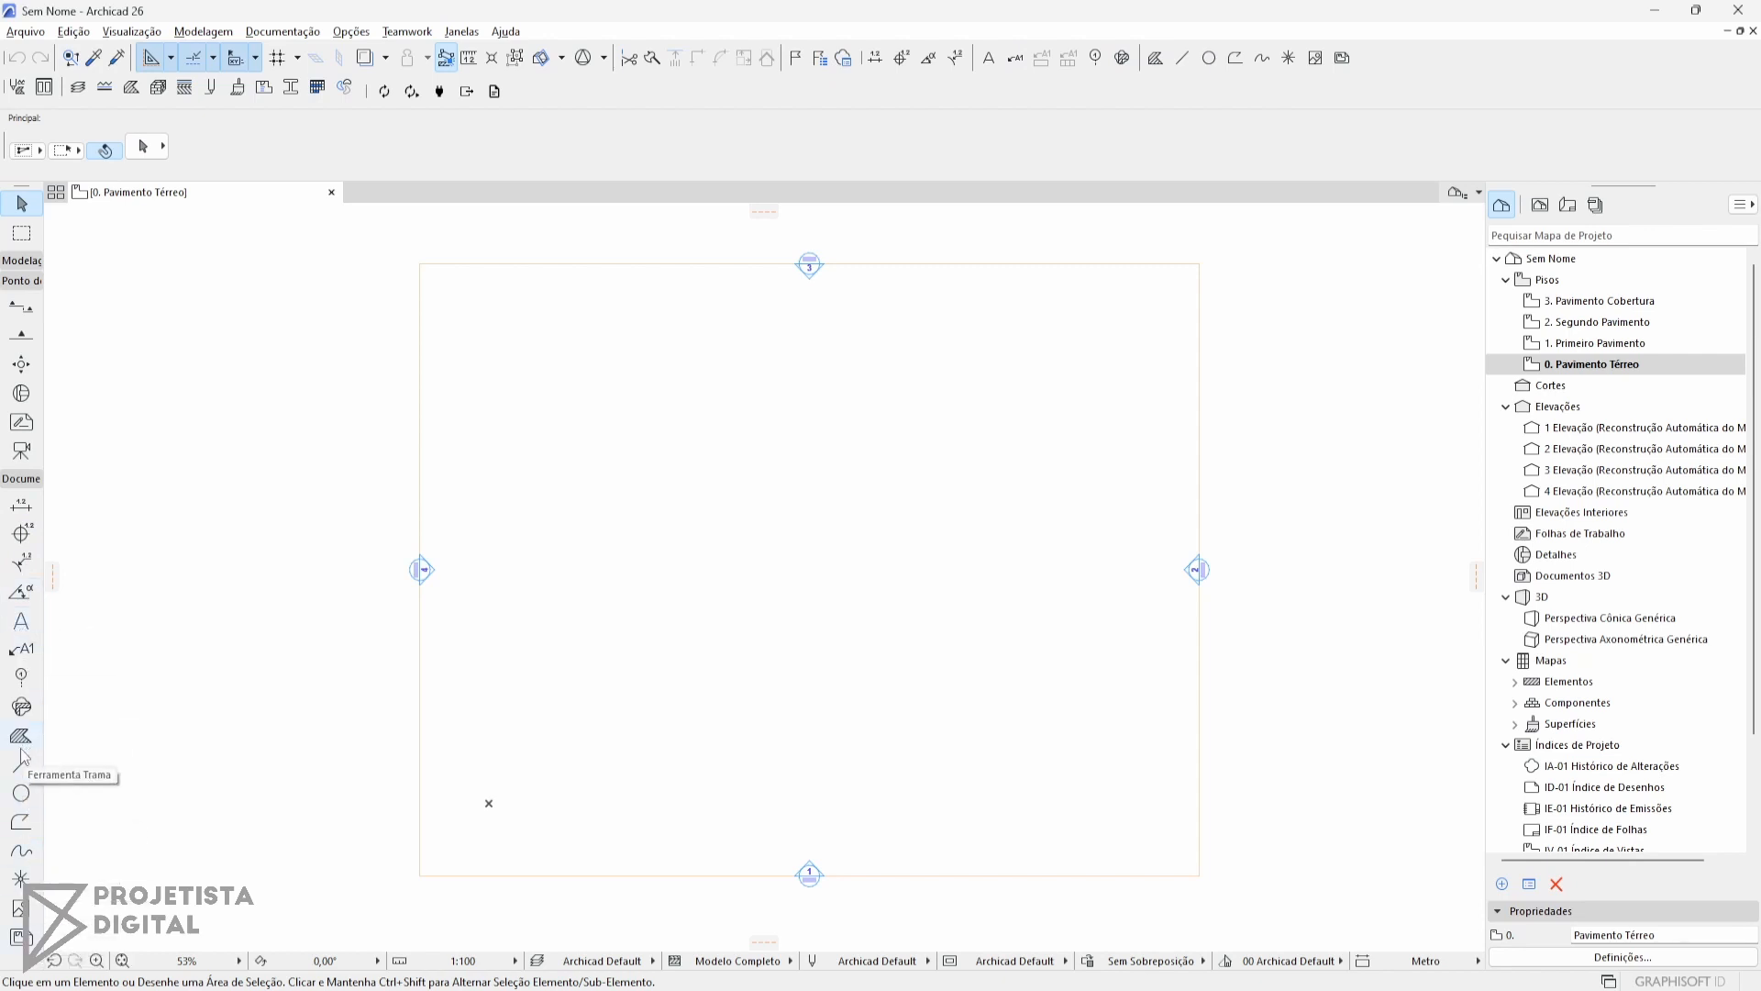
pyautogui.click(28, 486)
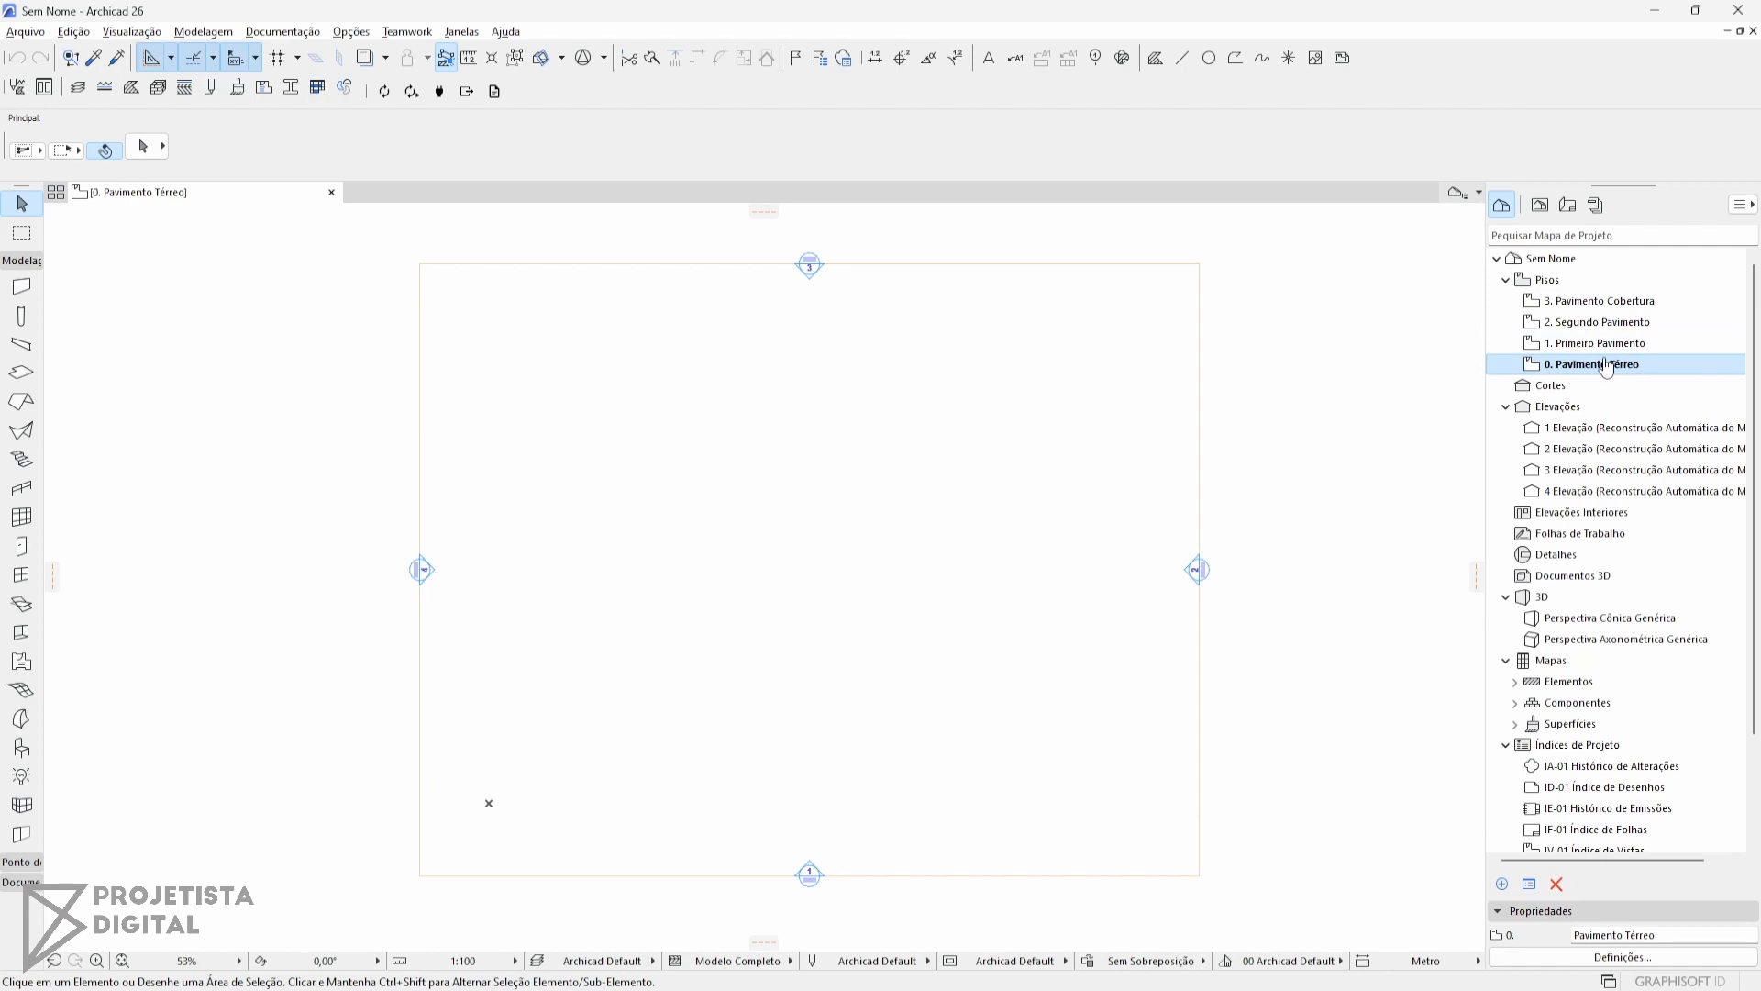
# Examine the options for the 3. Pavimento Cobertura storey, the Cortes group and the four elevations in the project map.
pyautogui.rightClick(1603, 304)
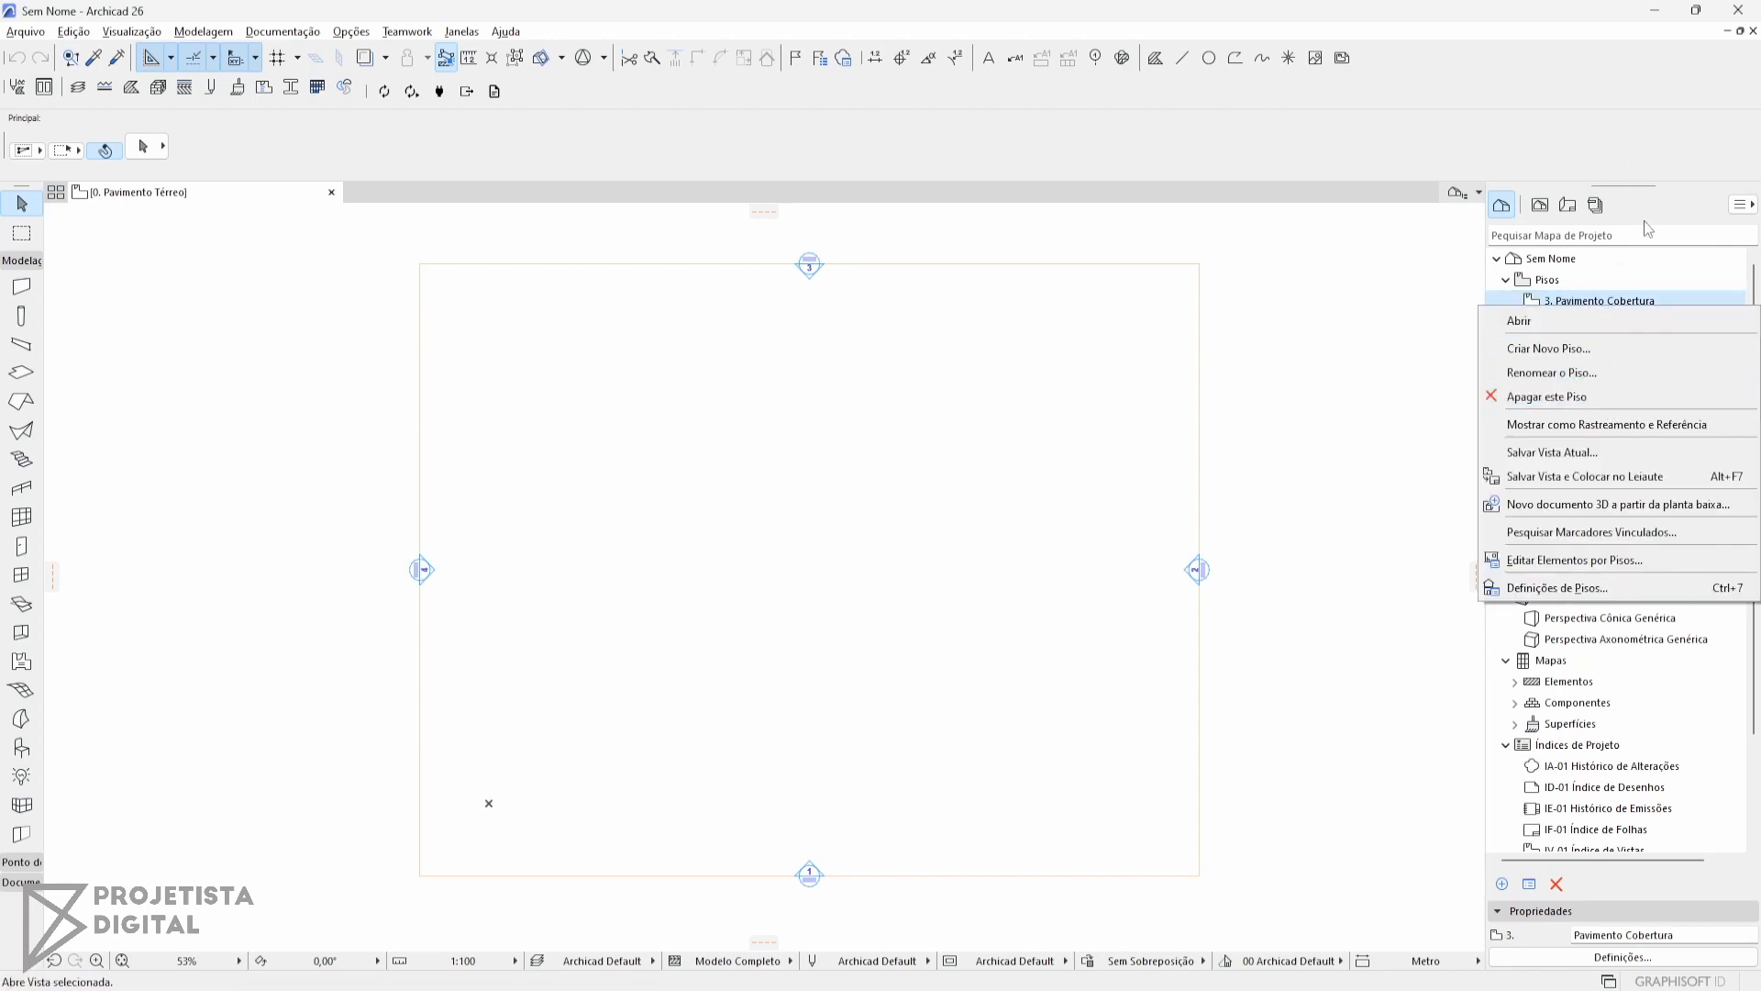
pyautogui.click(1605, 155)
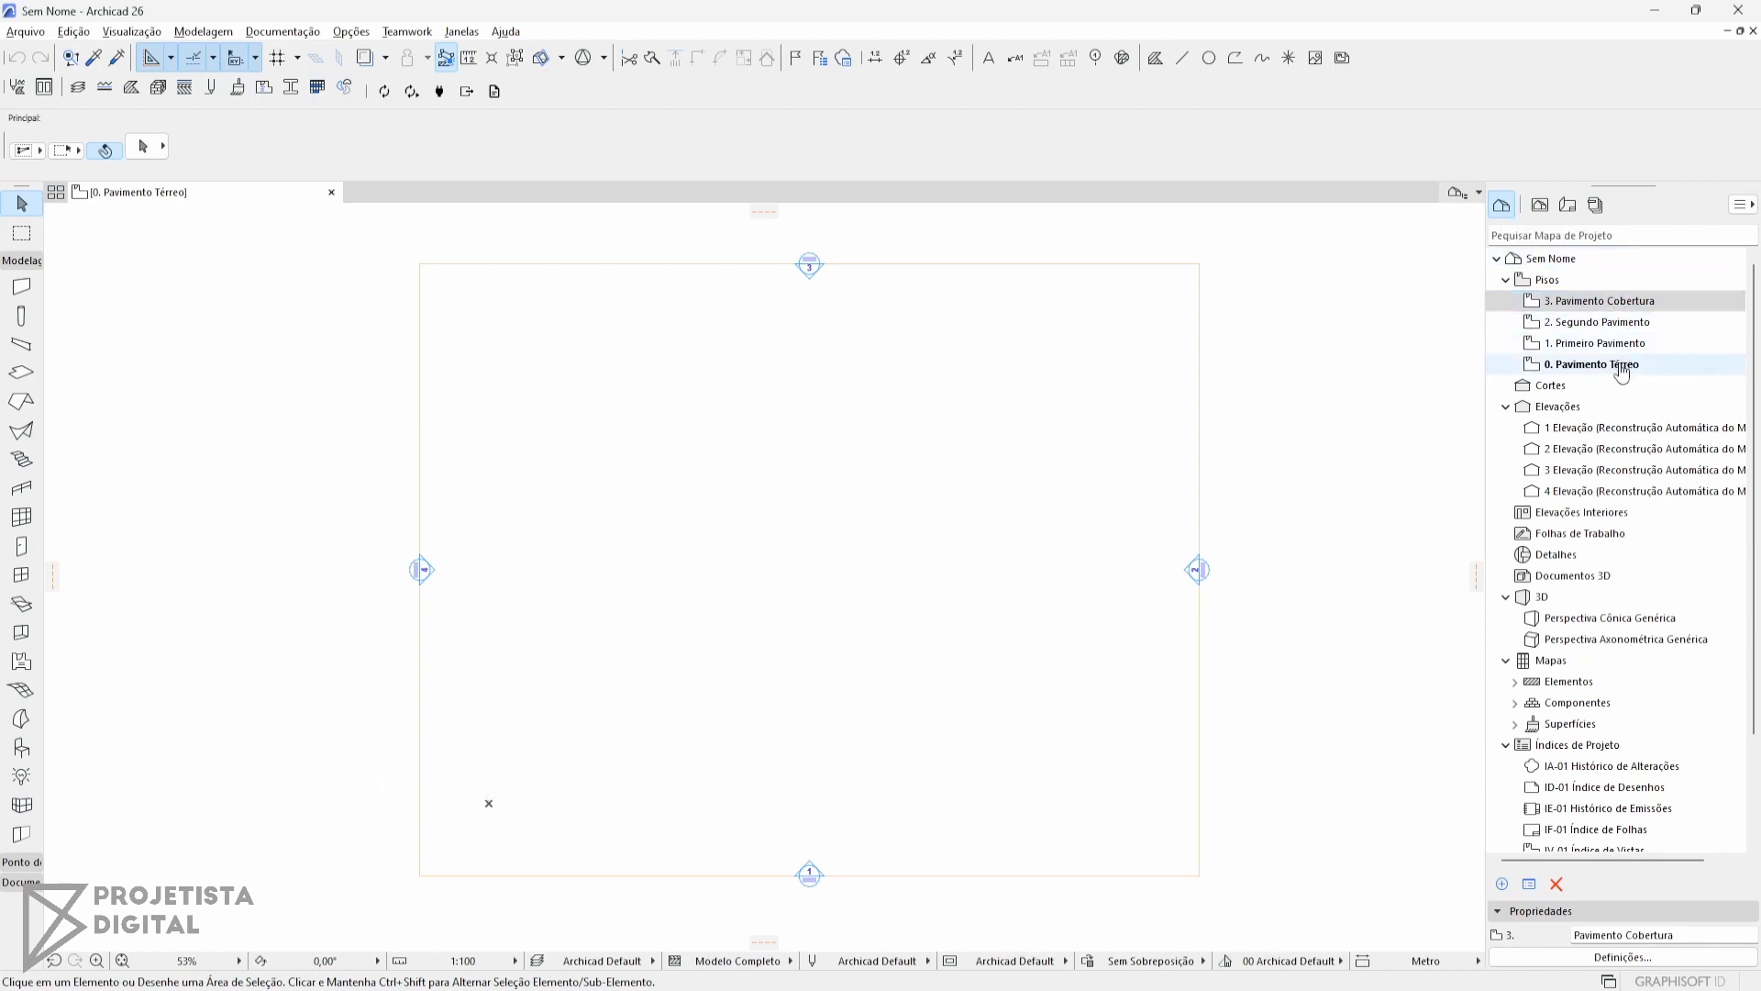
pyautogui.click(1550, 385)
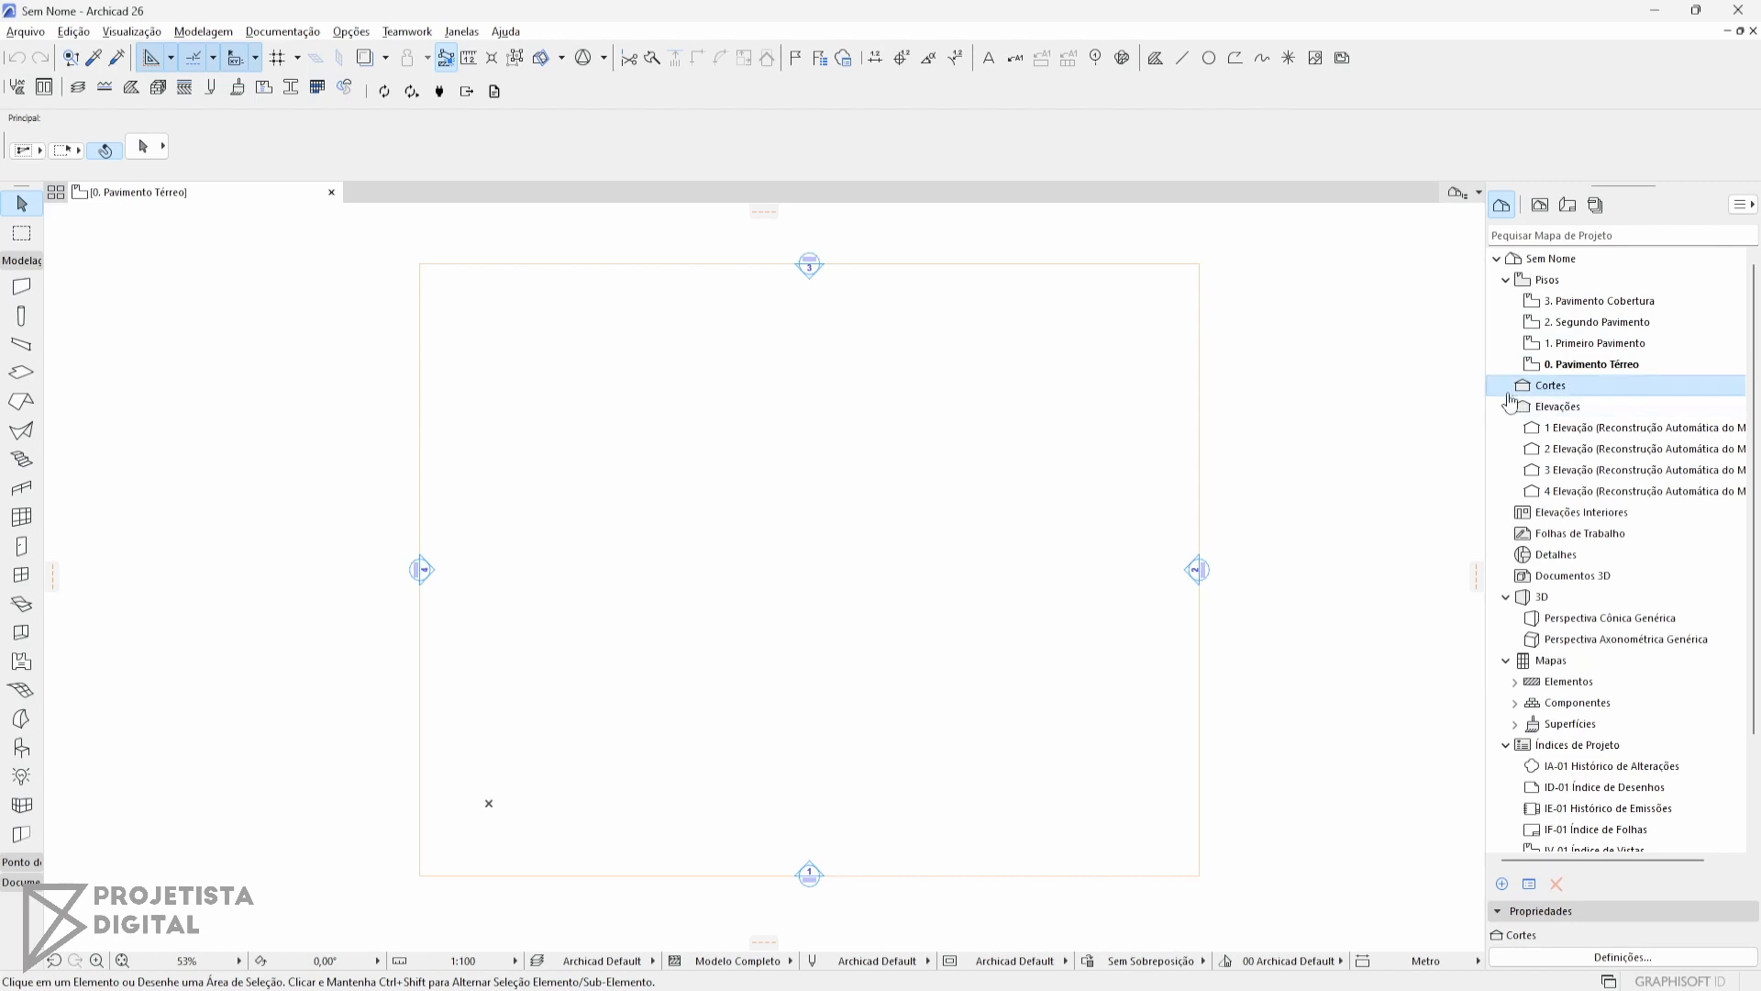
pyautogui.click(1559, 406)
pyautogui.click(1585, 428)
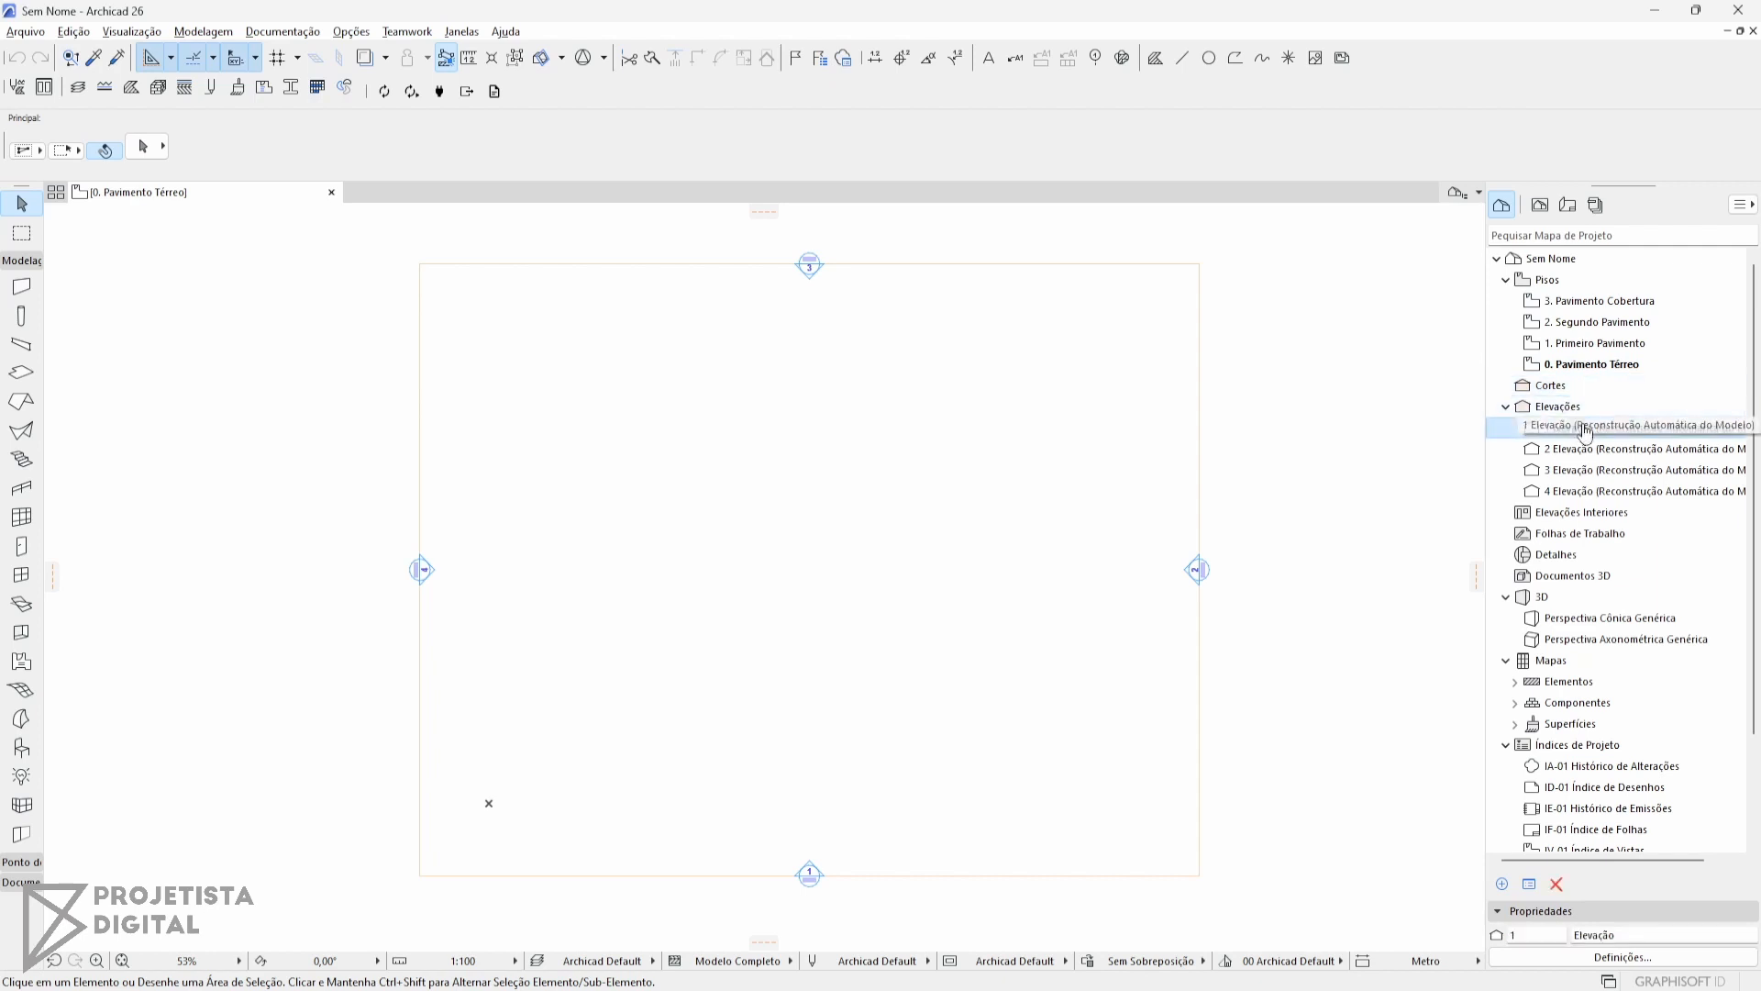
pyautogui.keyDown('shift'); pyautogui.click(1647, 489); pyautogui.keyUp('shift')
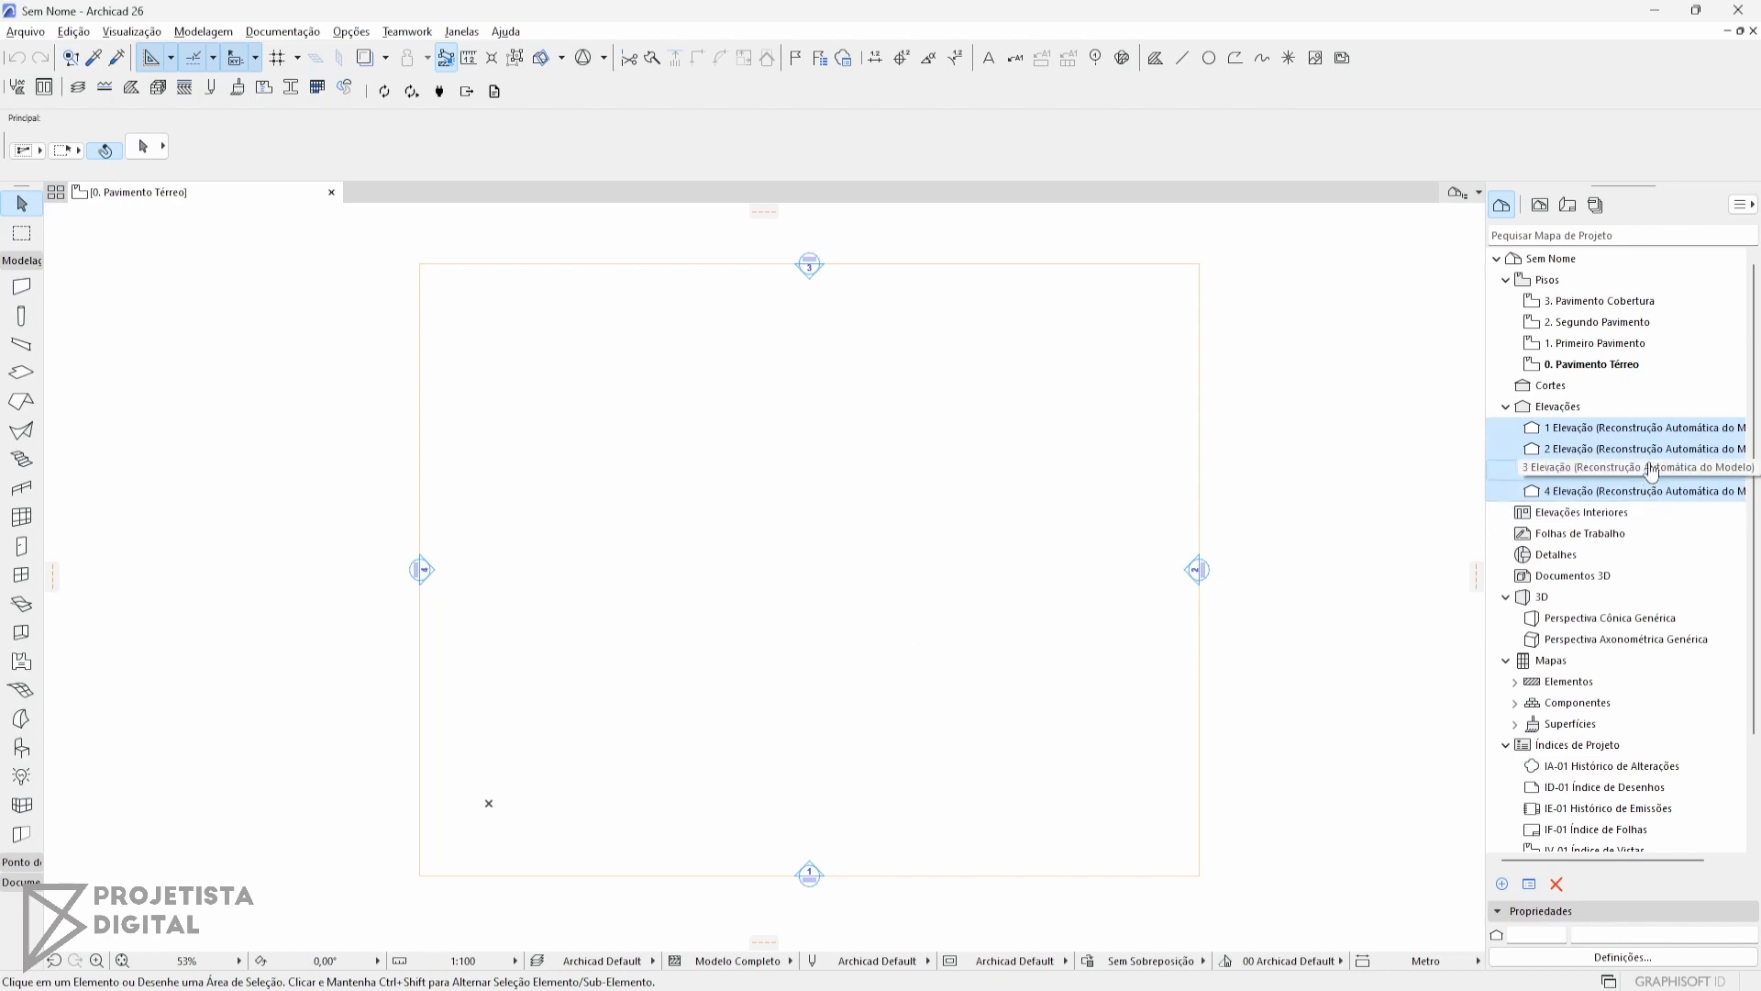
pyautogui.click(1606, 428)
# Look through the project map's interior elevations, worksheets, details, 3D documents and generic 3D perspectives.
pyautogui.click(1605, 514)
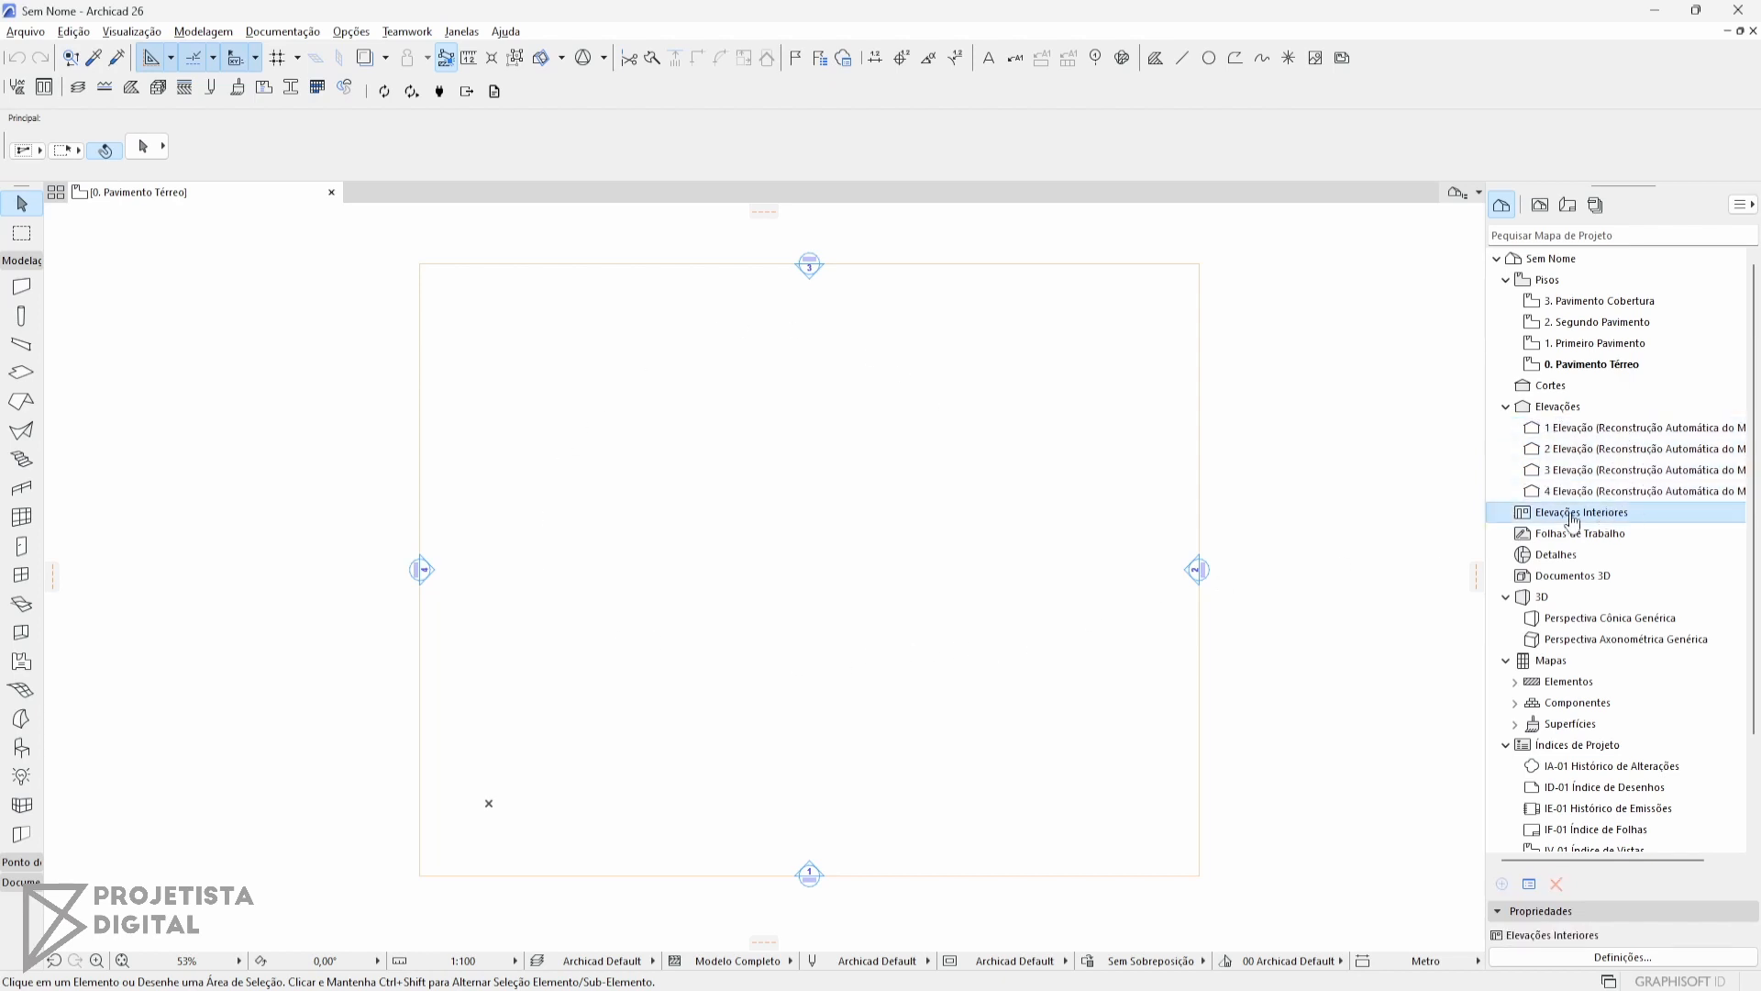
pyautogui.click(1569, 535)
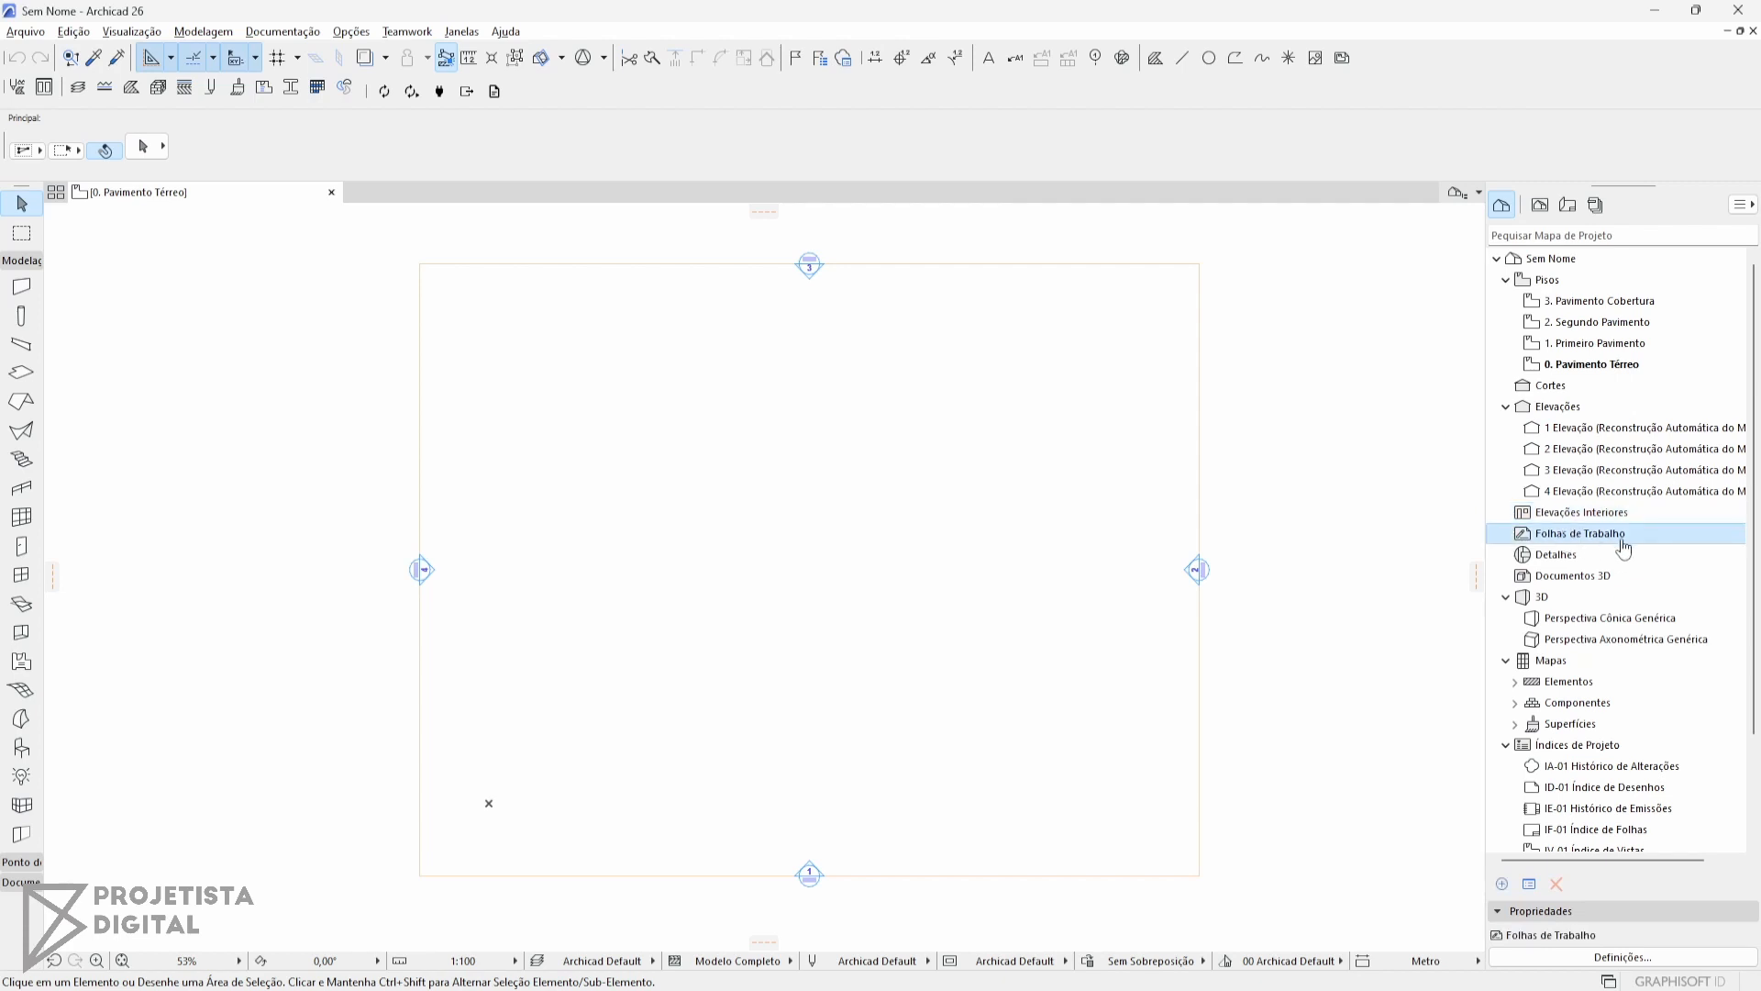
pyautogui.click(1584, 555)
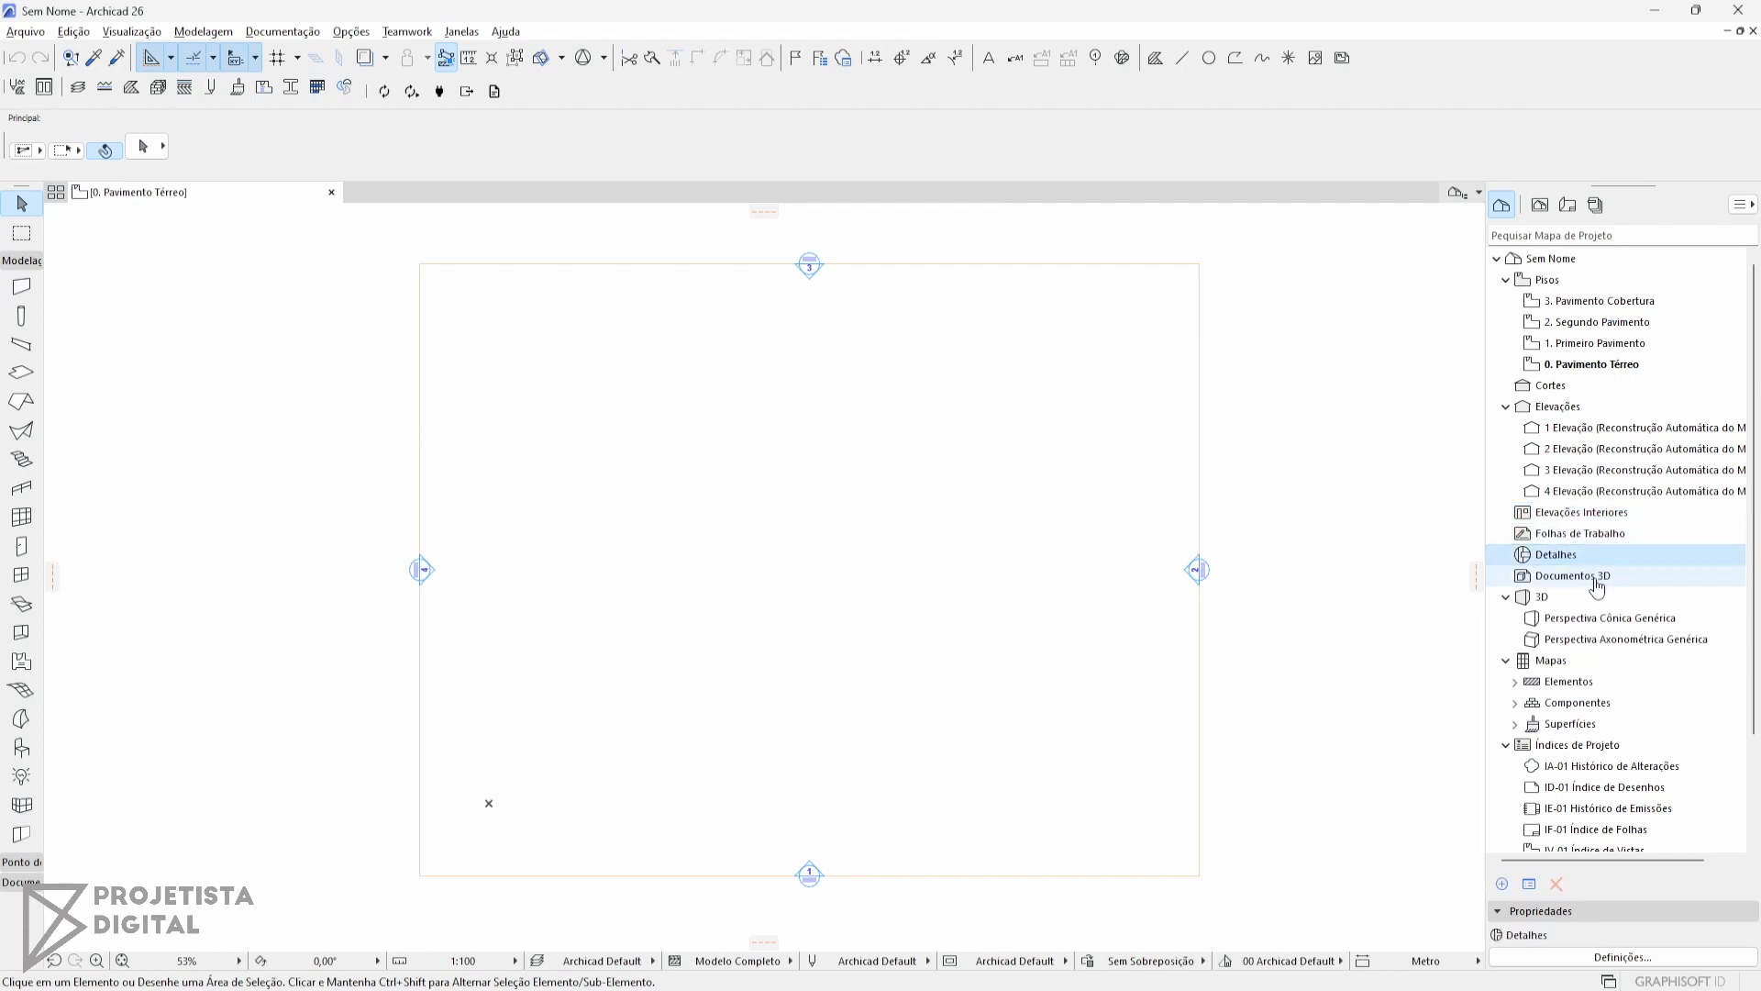
pyautogui.click(1595, 578)
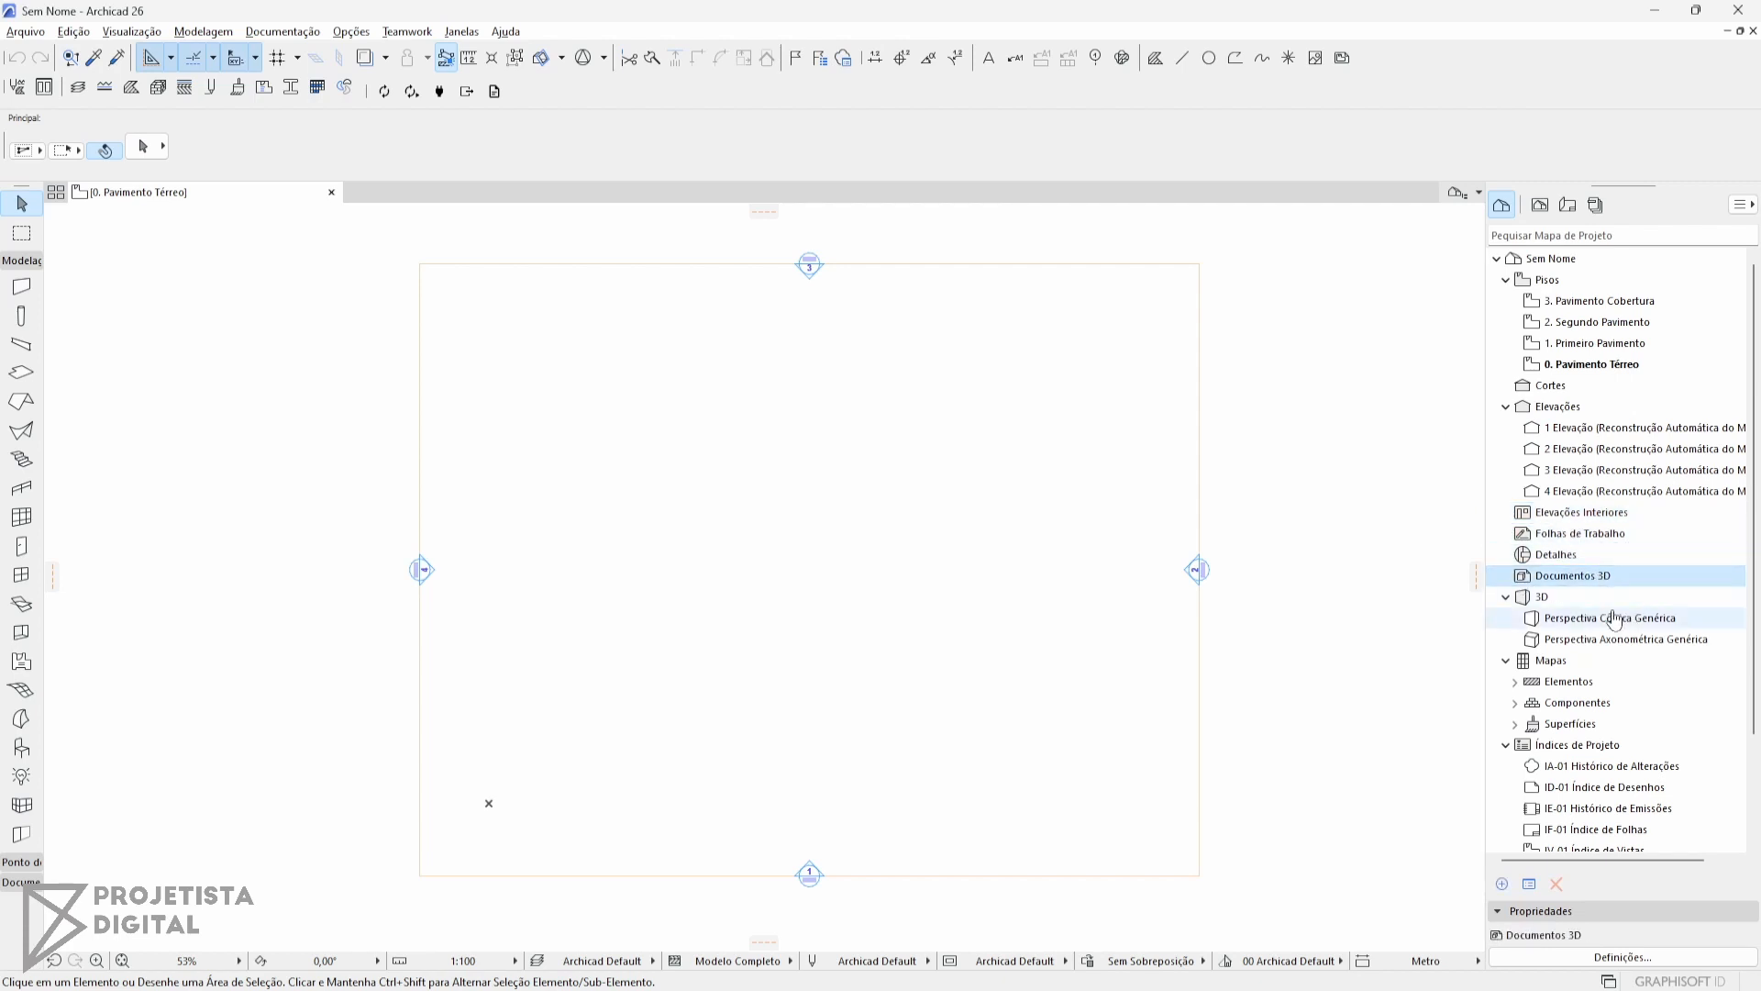
pyautogui.click(1662, 620)
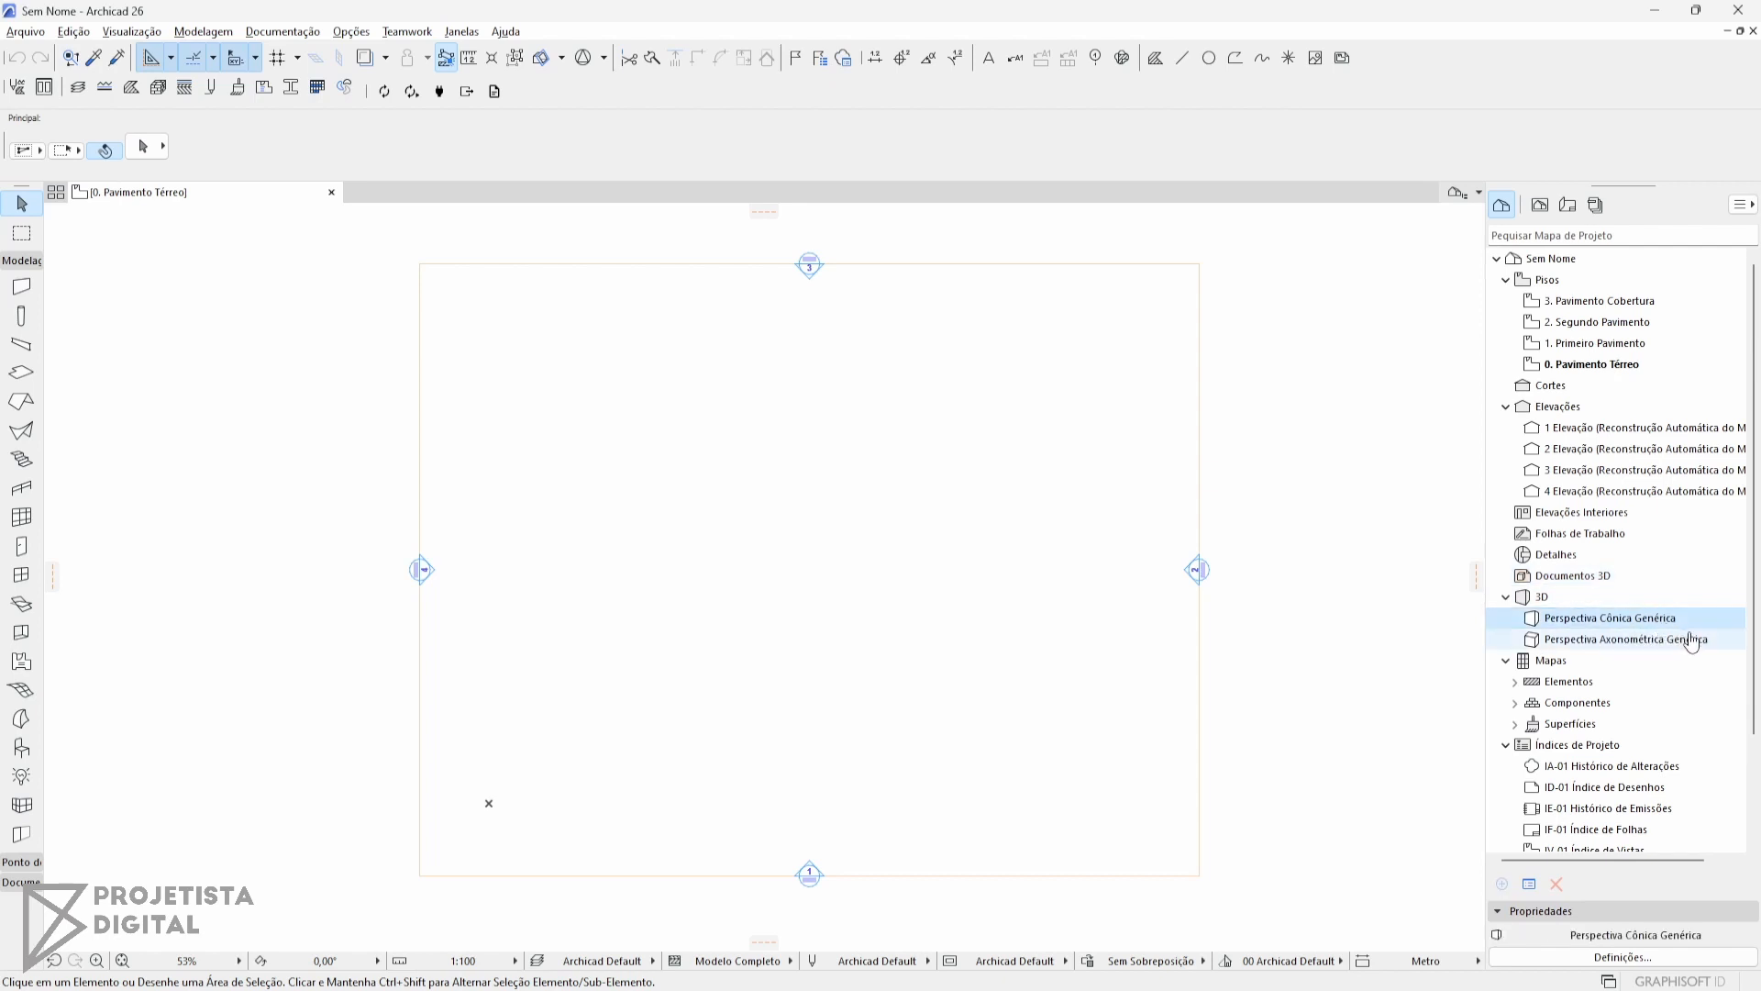
# Collapse the Mapas group, look through the Índices de Projeto entries and collapse that group as well.
pyautogui.click(1505, 660)
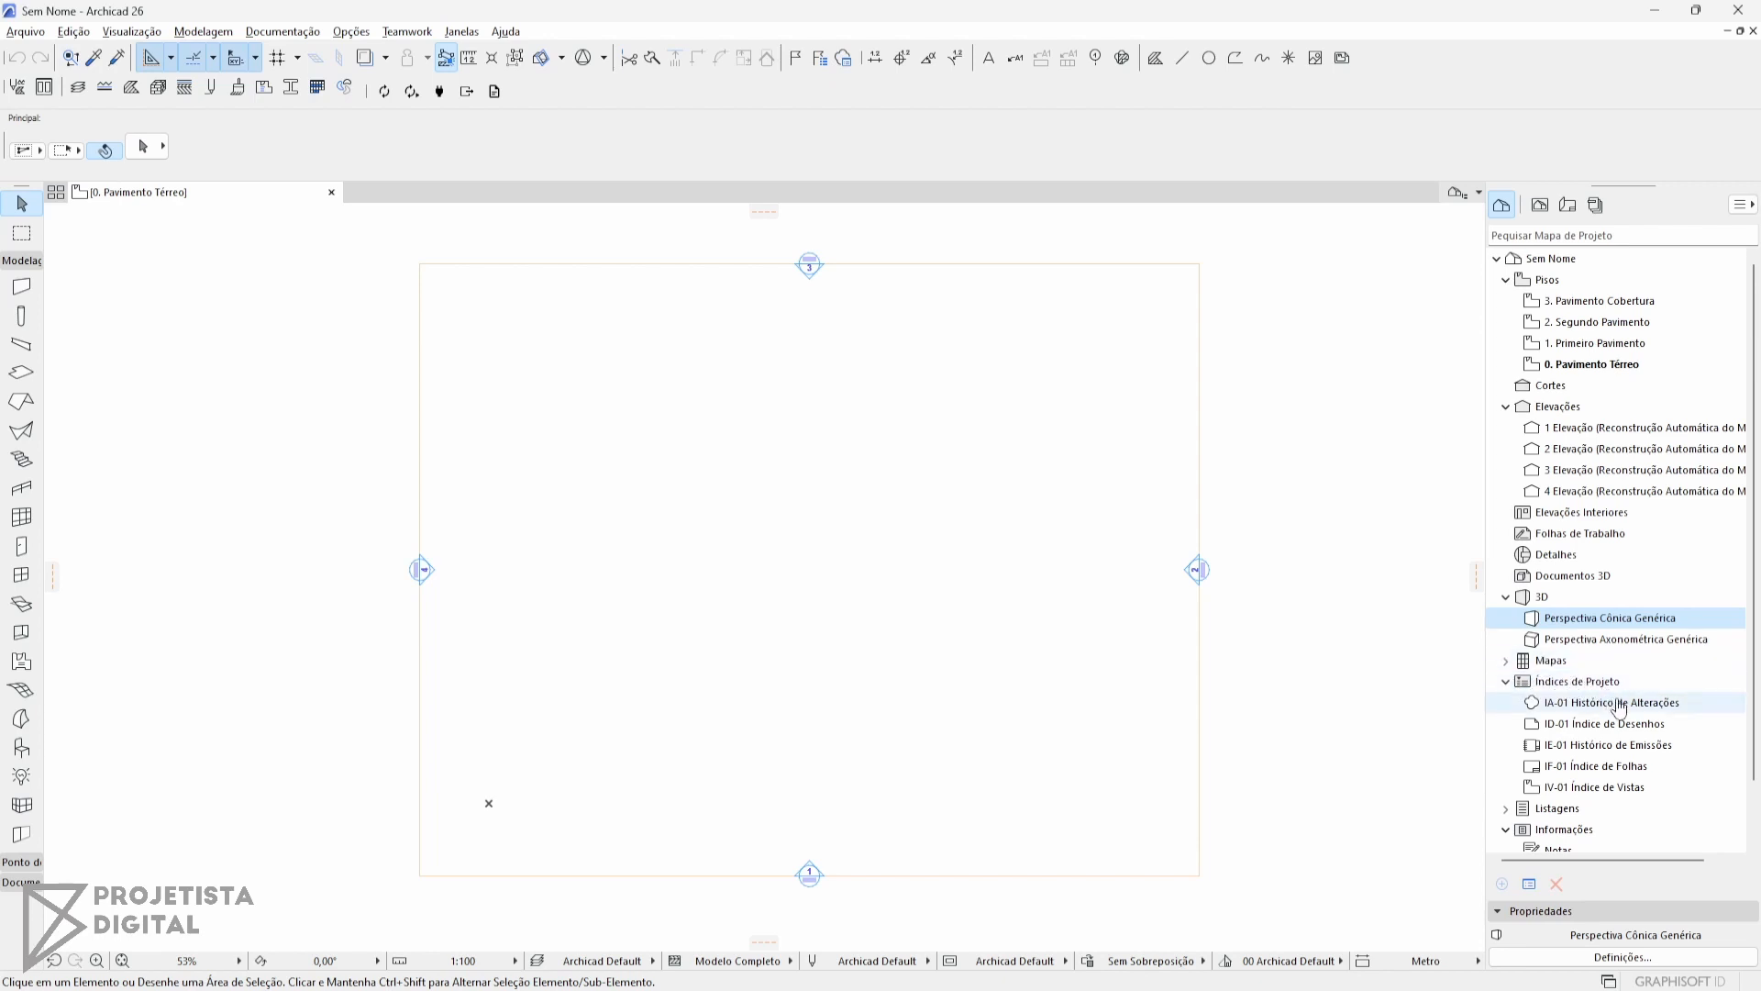
pyautogui.click(1679, 744)
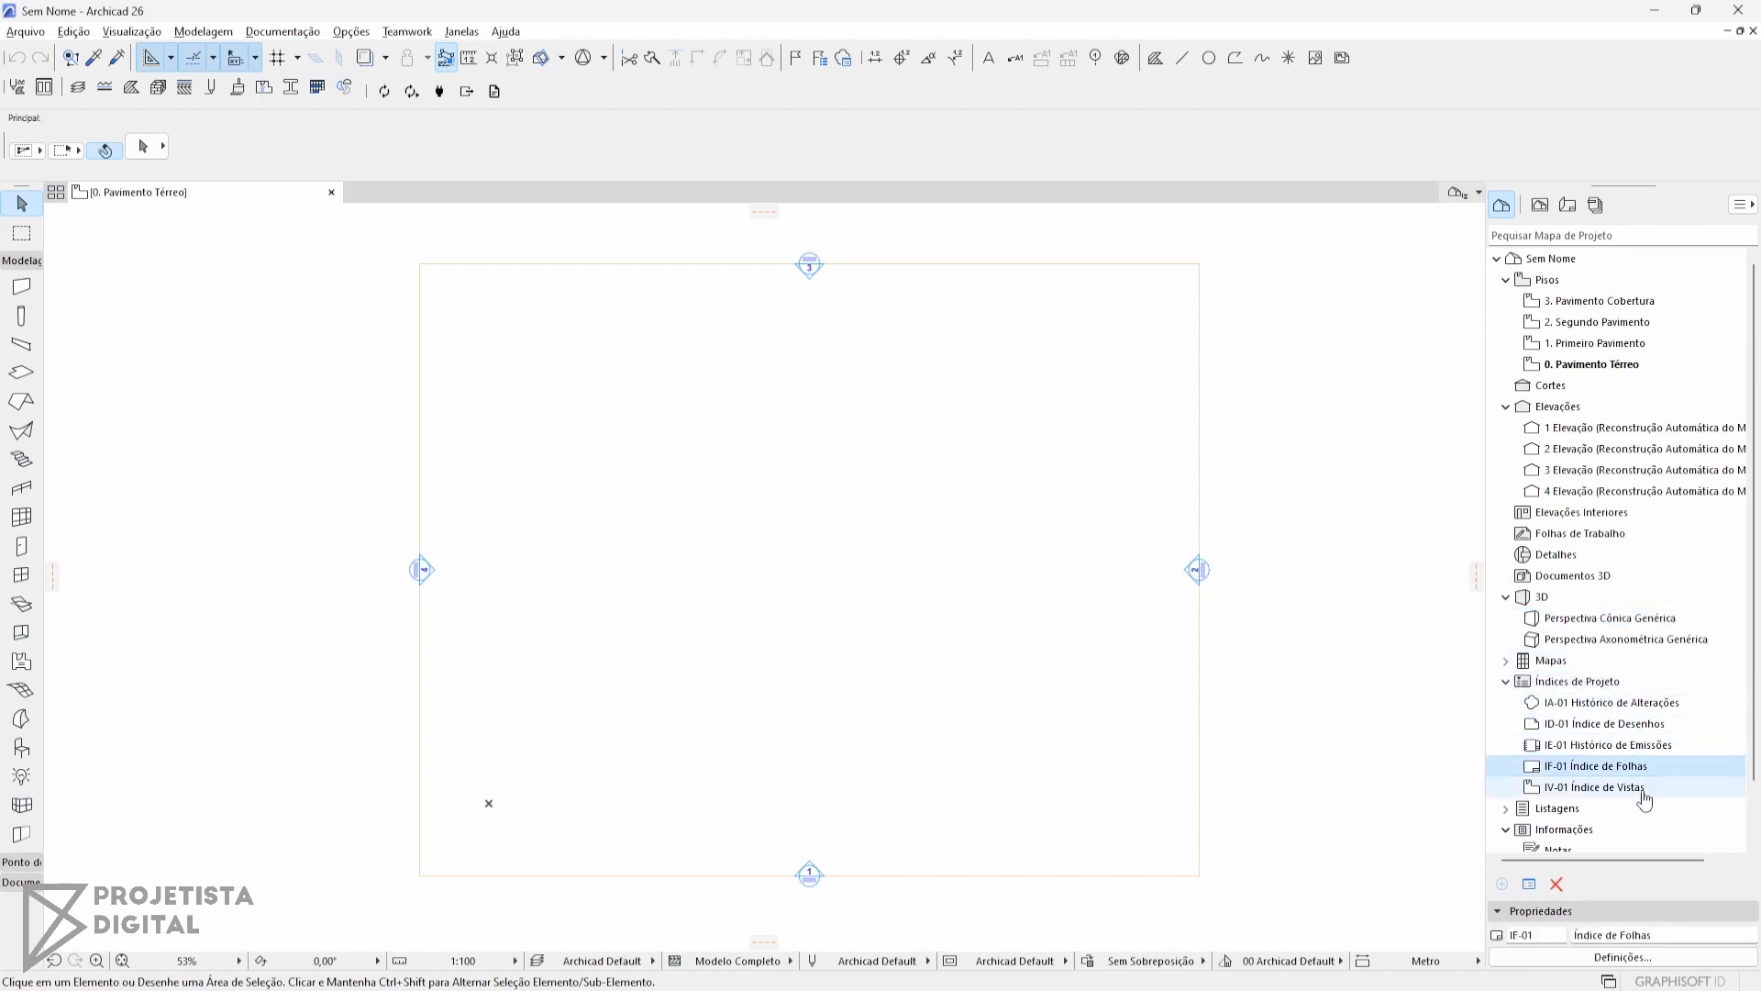
pyautogui.click(1669, 787)
pyautogui.click(1506, 683)
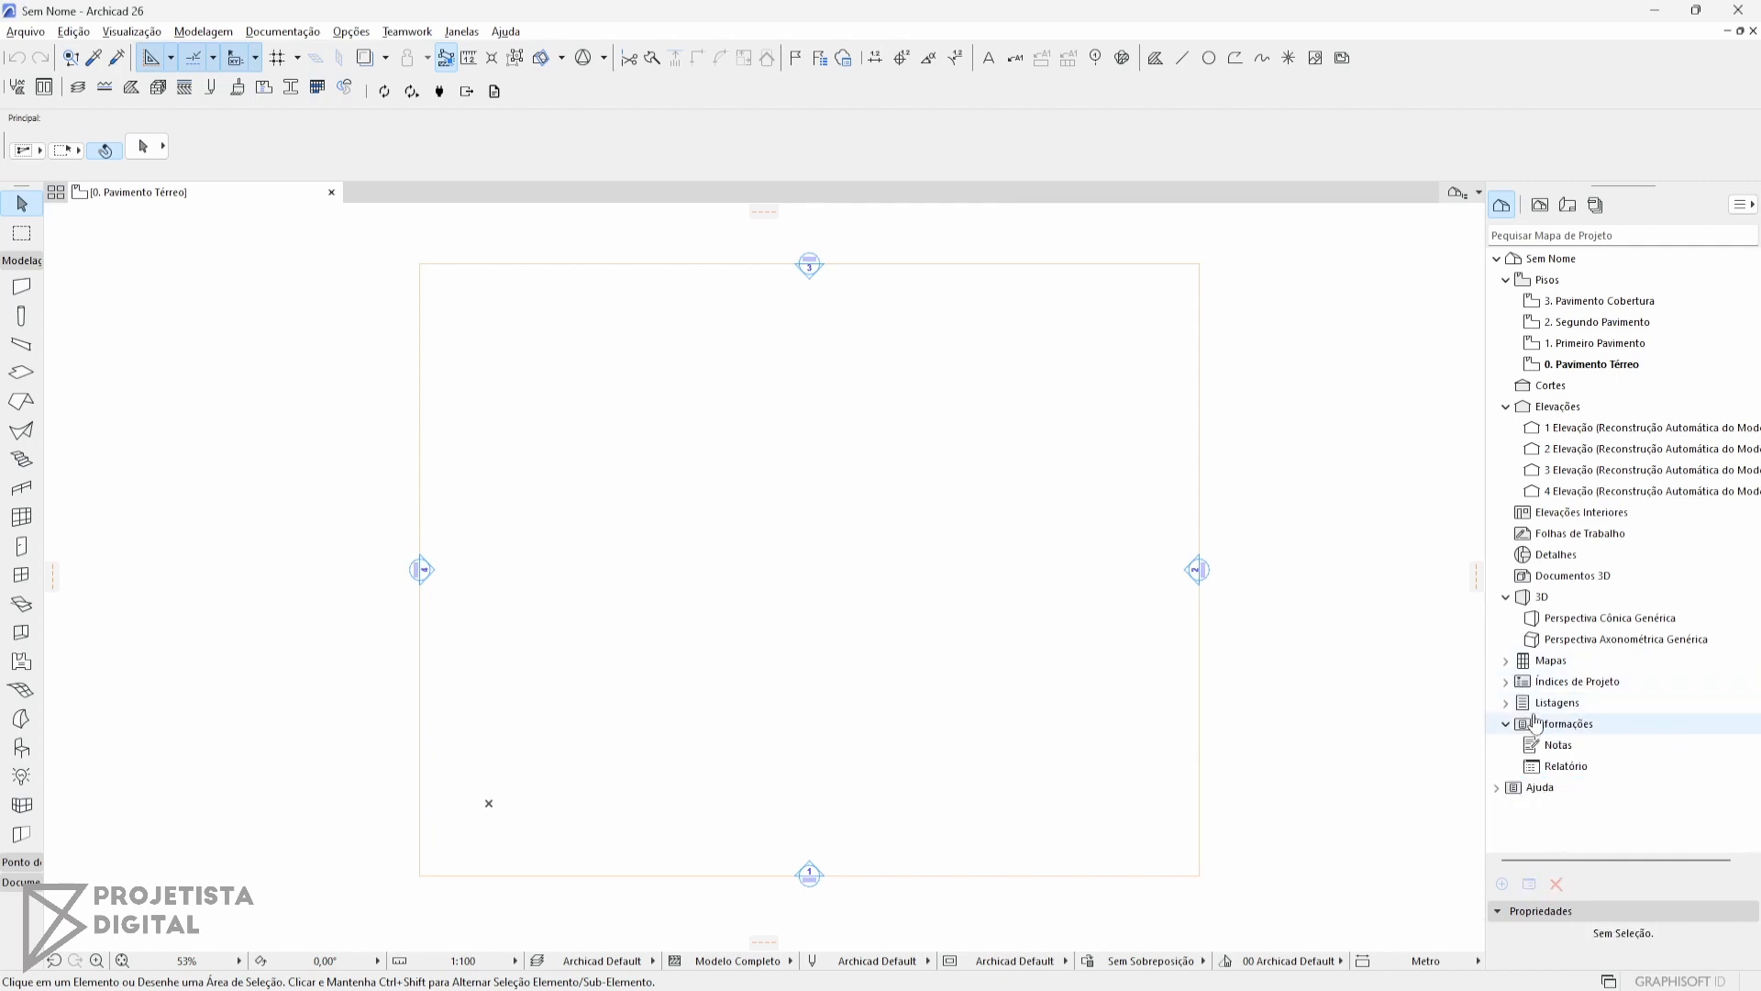
# Expand Mapas to examine its Elementos schedules, and expand Índices de Projeto to review the project indexes.
pyautogui.click(1507, 660)
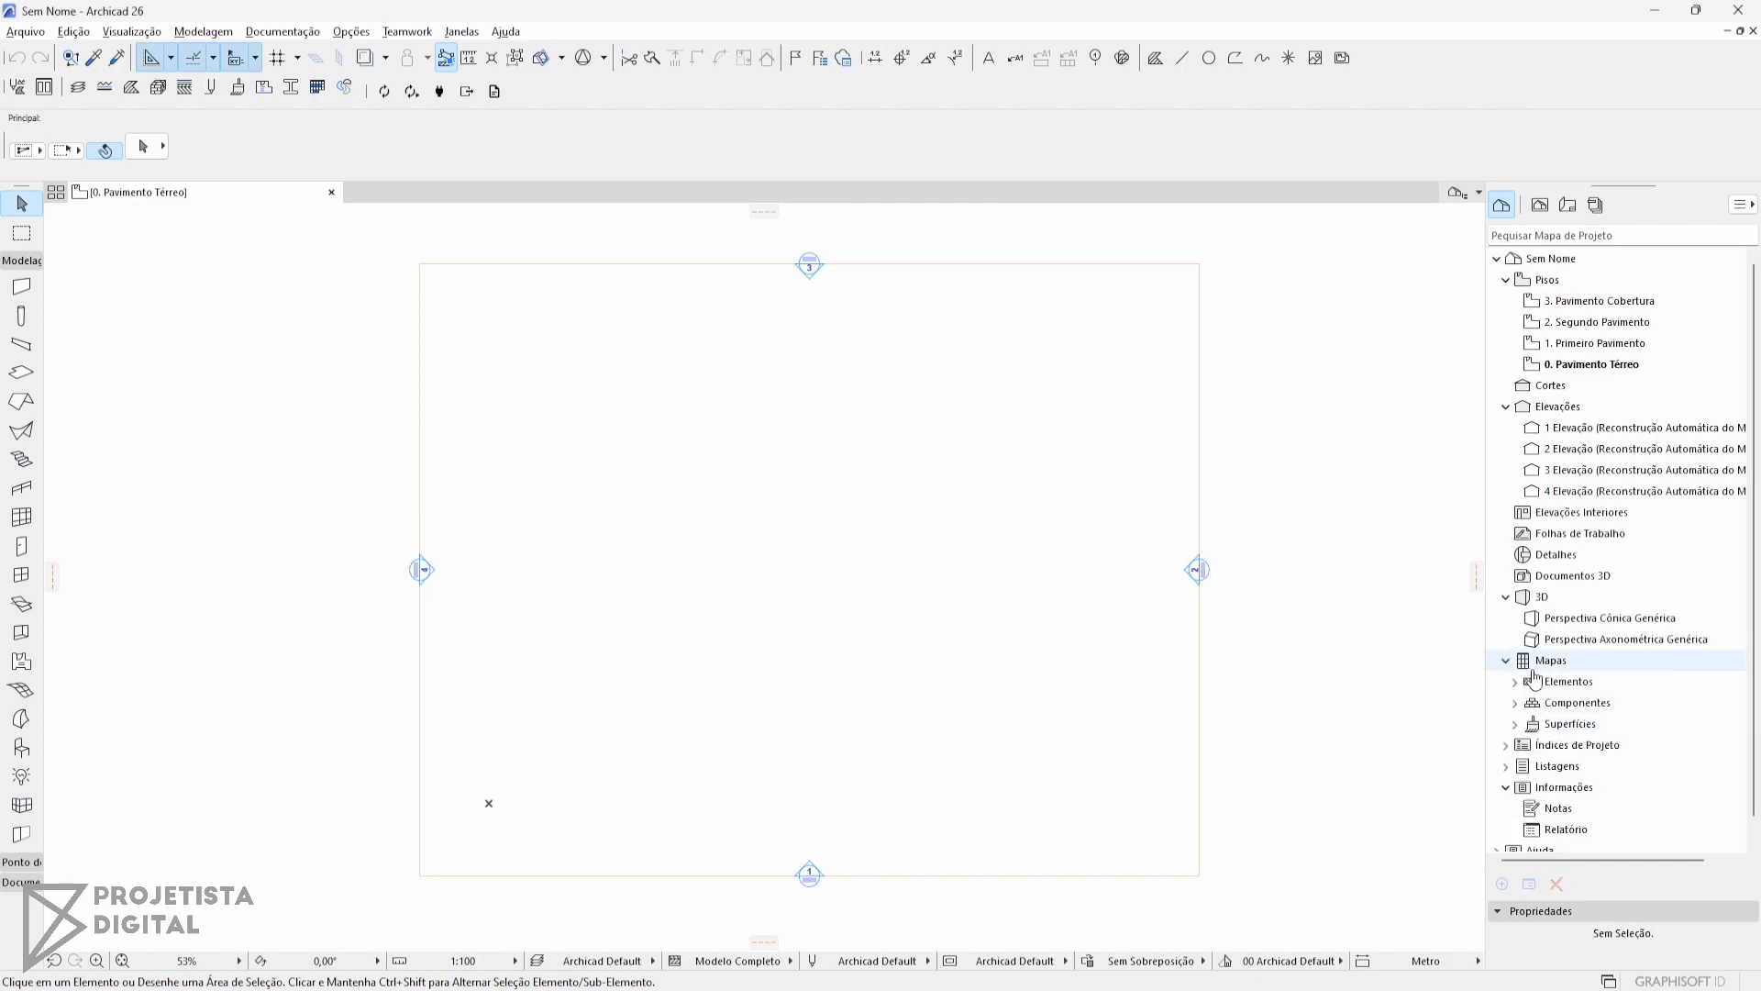
pyautogui.click(1518, 682)
pyautogui.scroll(-2, 1559, 661)
pyautogui.scroll(-1, 1588, 659)
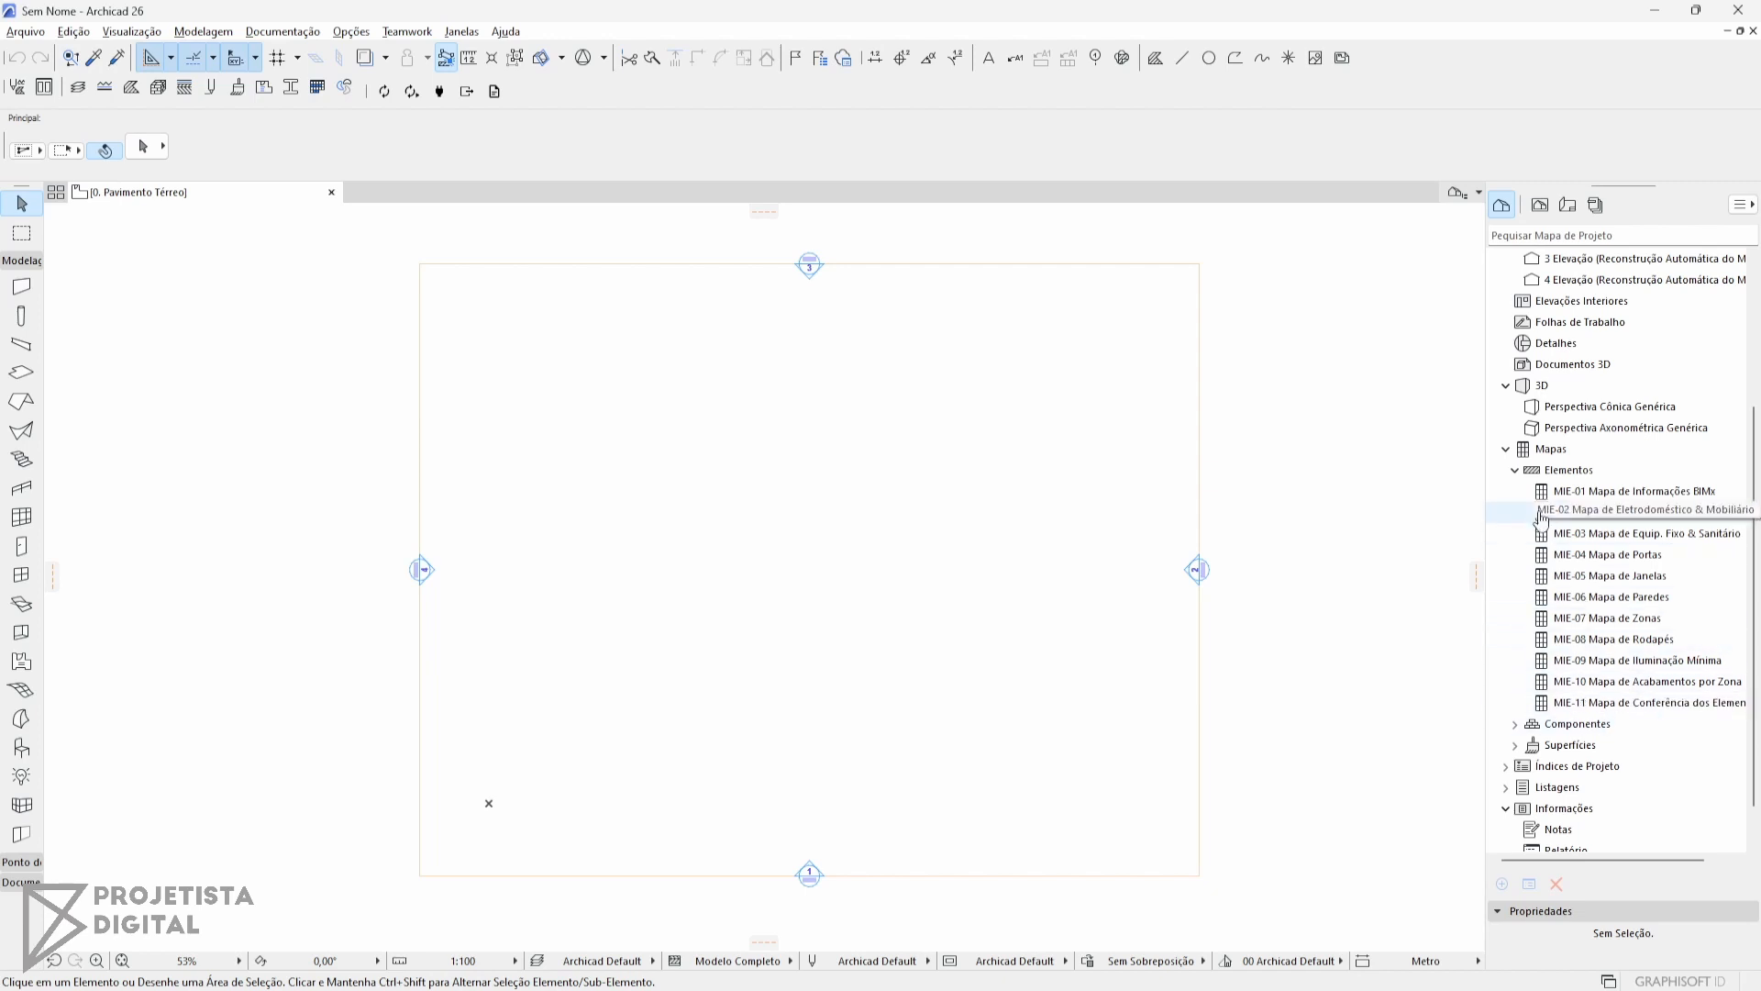
pyautogui.click(1516, 471)
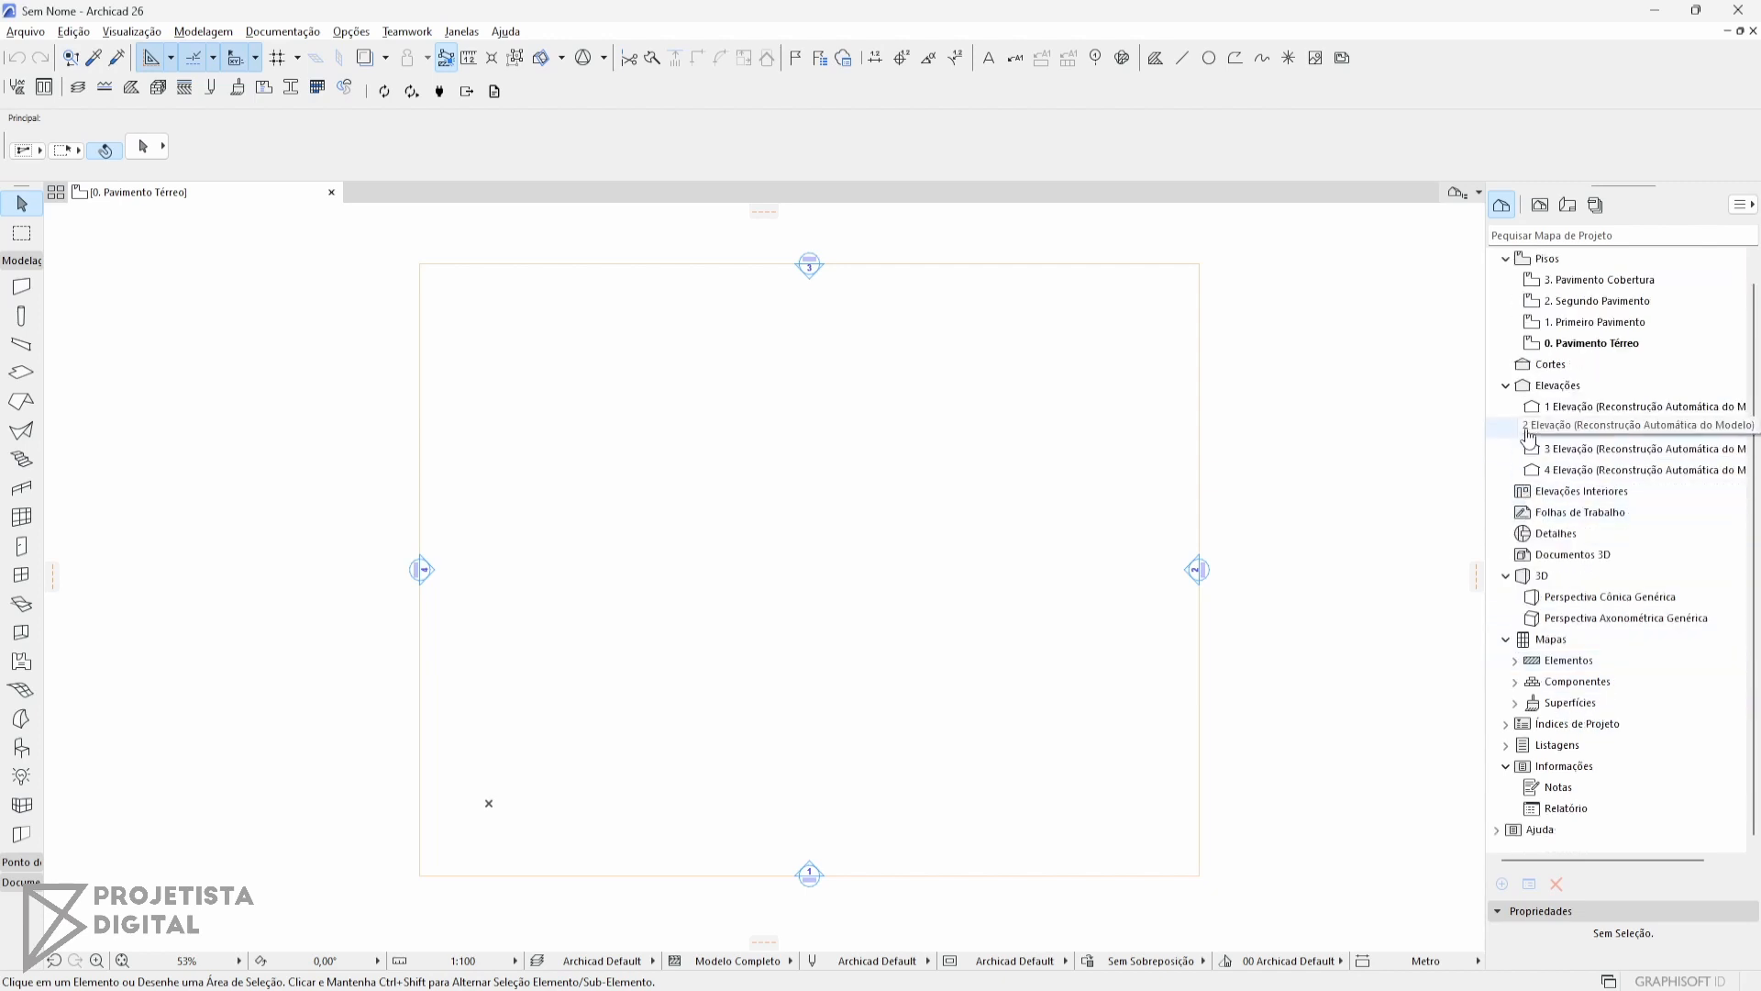
pyautogui.click(1507, 724)
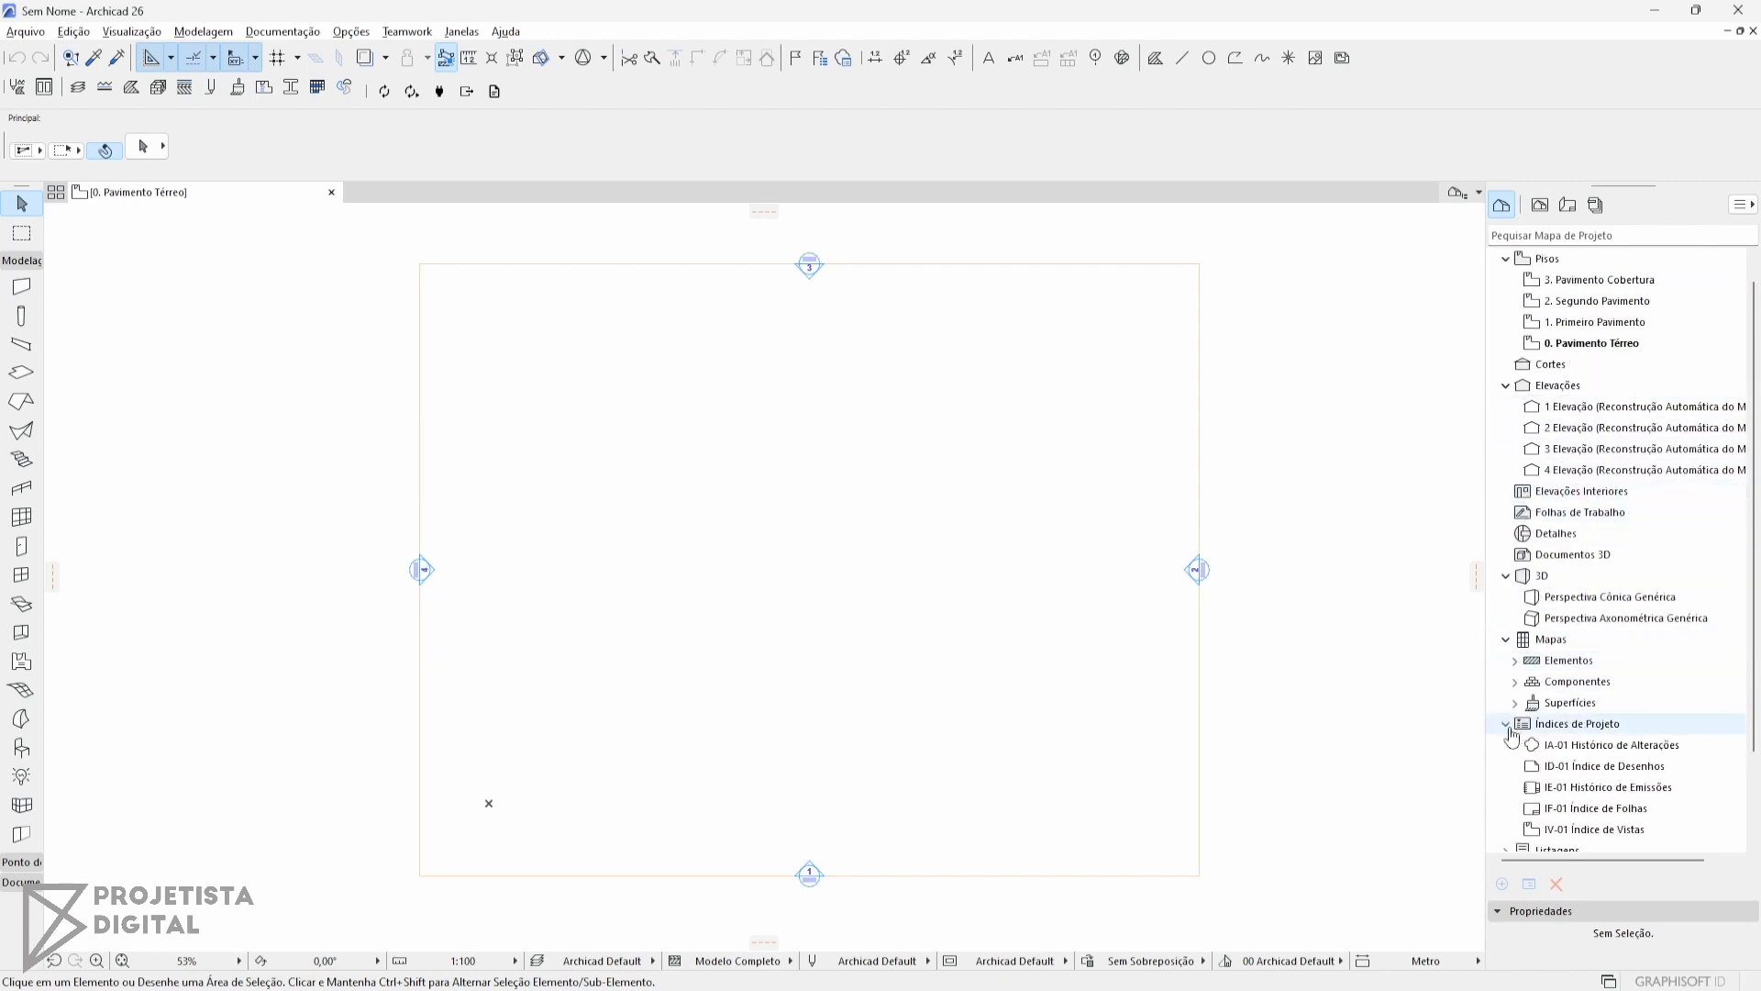
pyautogui.scroll(-3, 1514, 733)
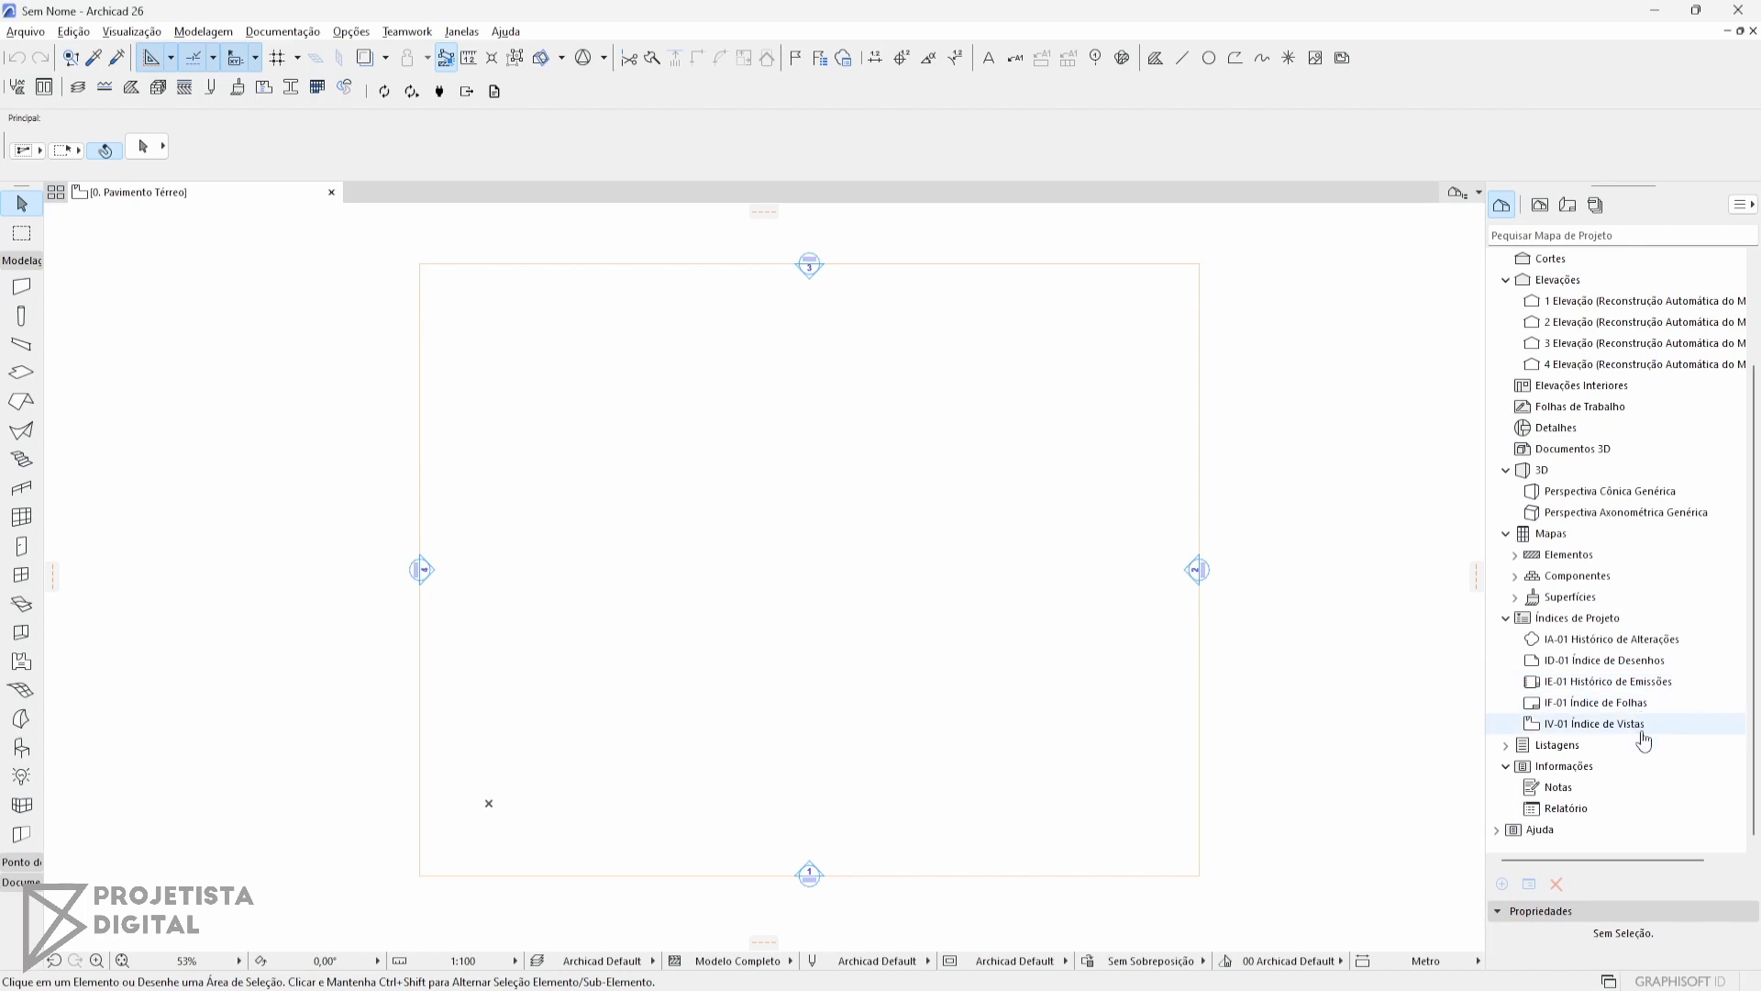
# Collapse Informações and expand Listagens to examine its Elementos, Componentes and Zonas lists.
pyautogui.click(1505, 765)
pyautogui.click(1506, 744)
pyautogui.click(1505, 701)
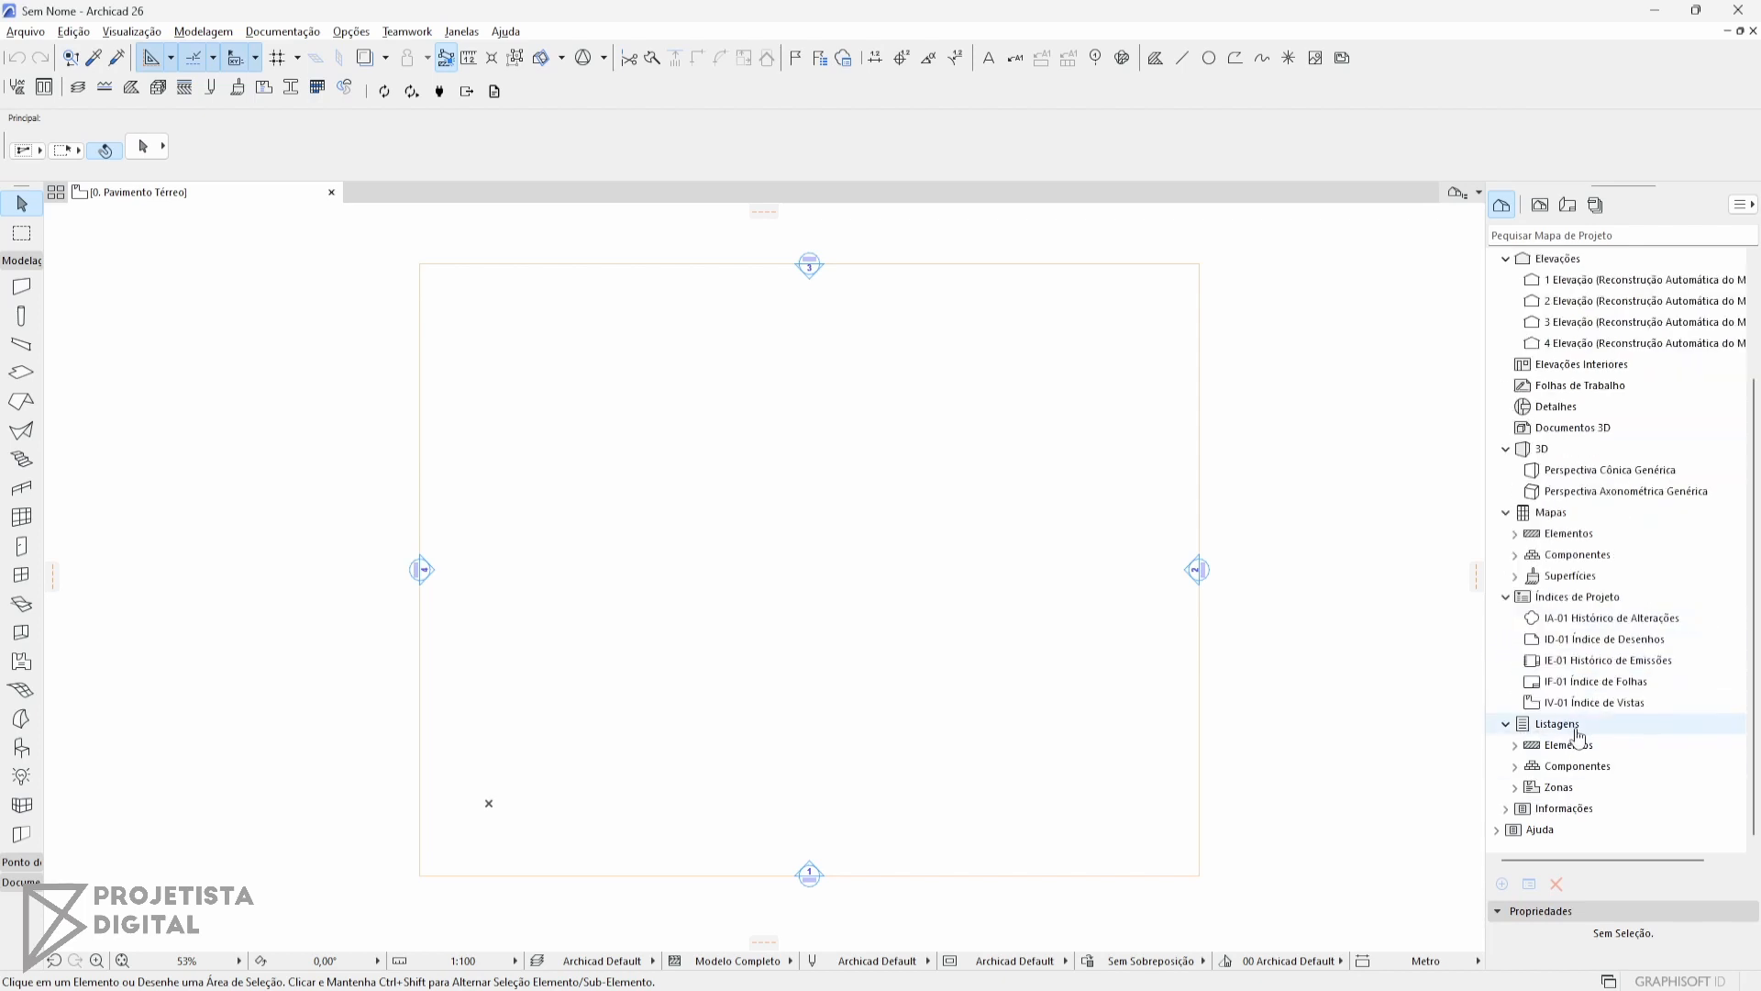
pyautogui.click(1519, 746)
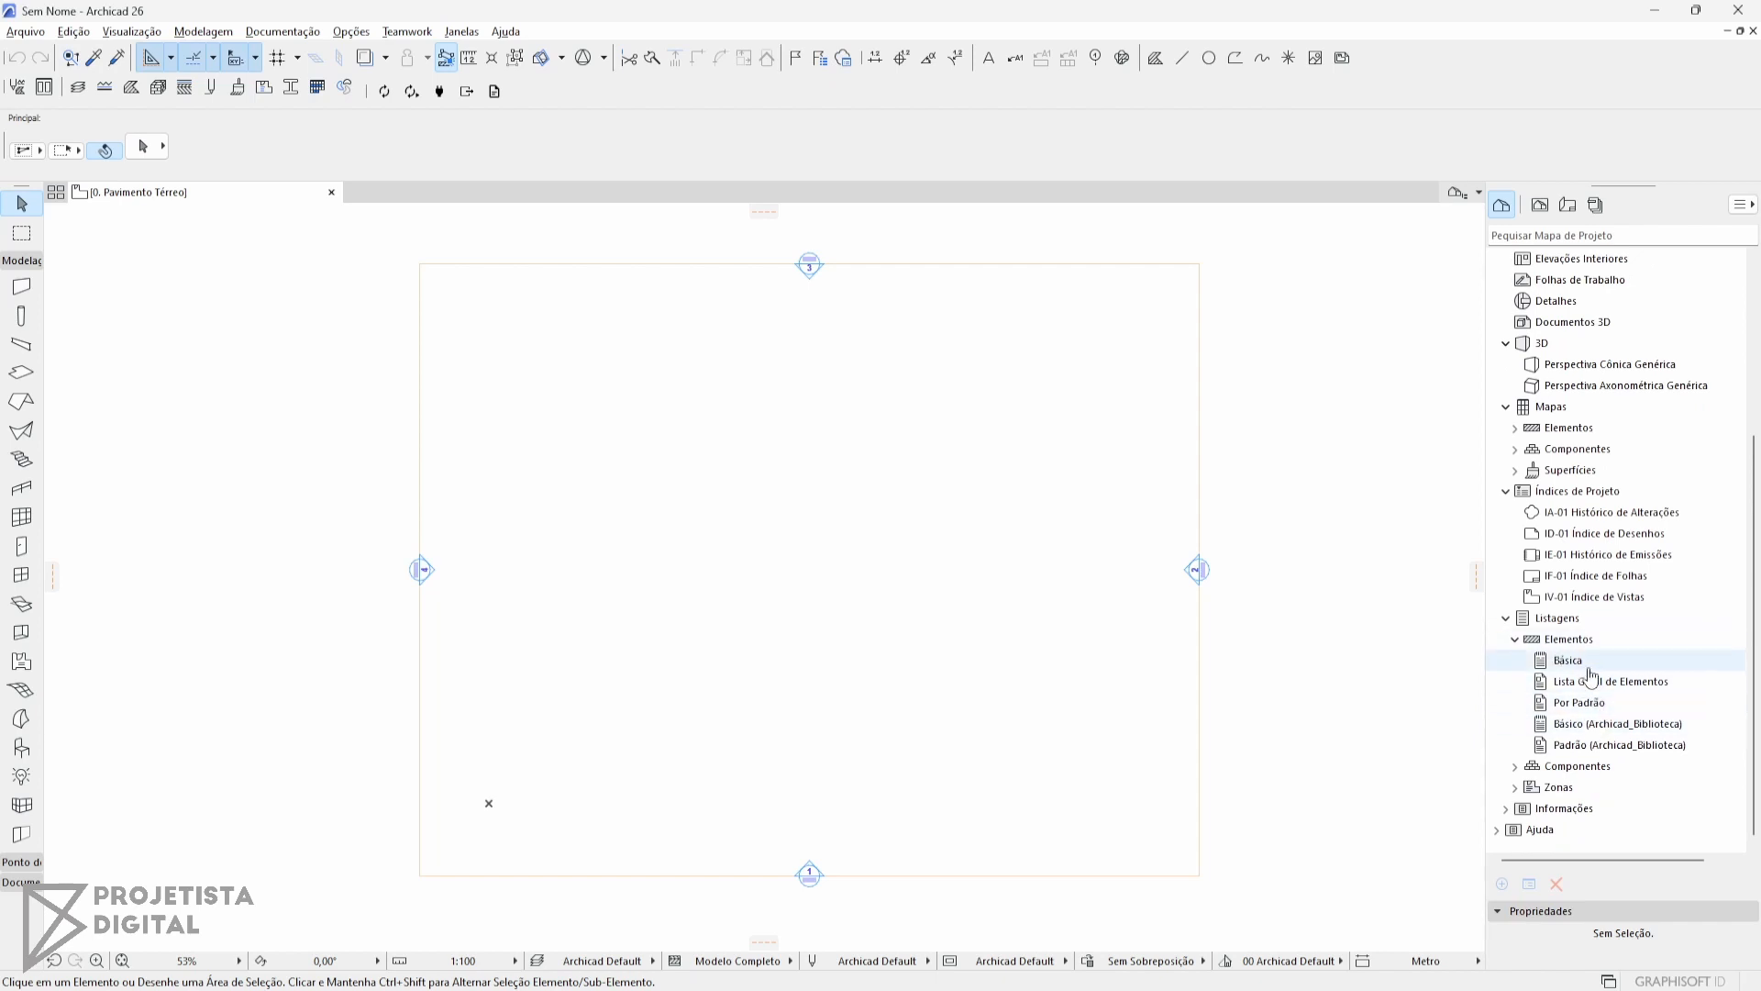
pyautogui.click(1514, 765)
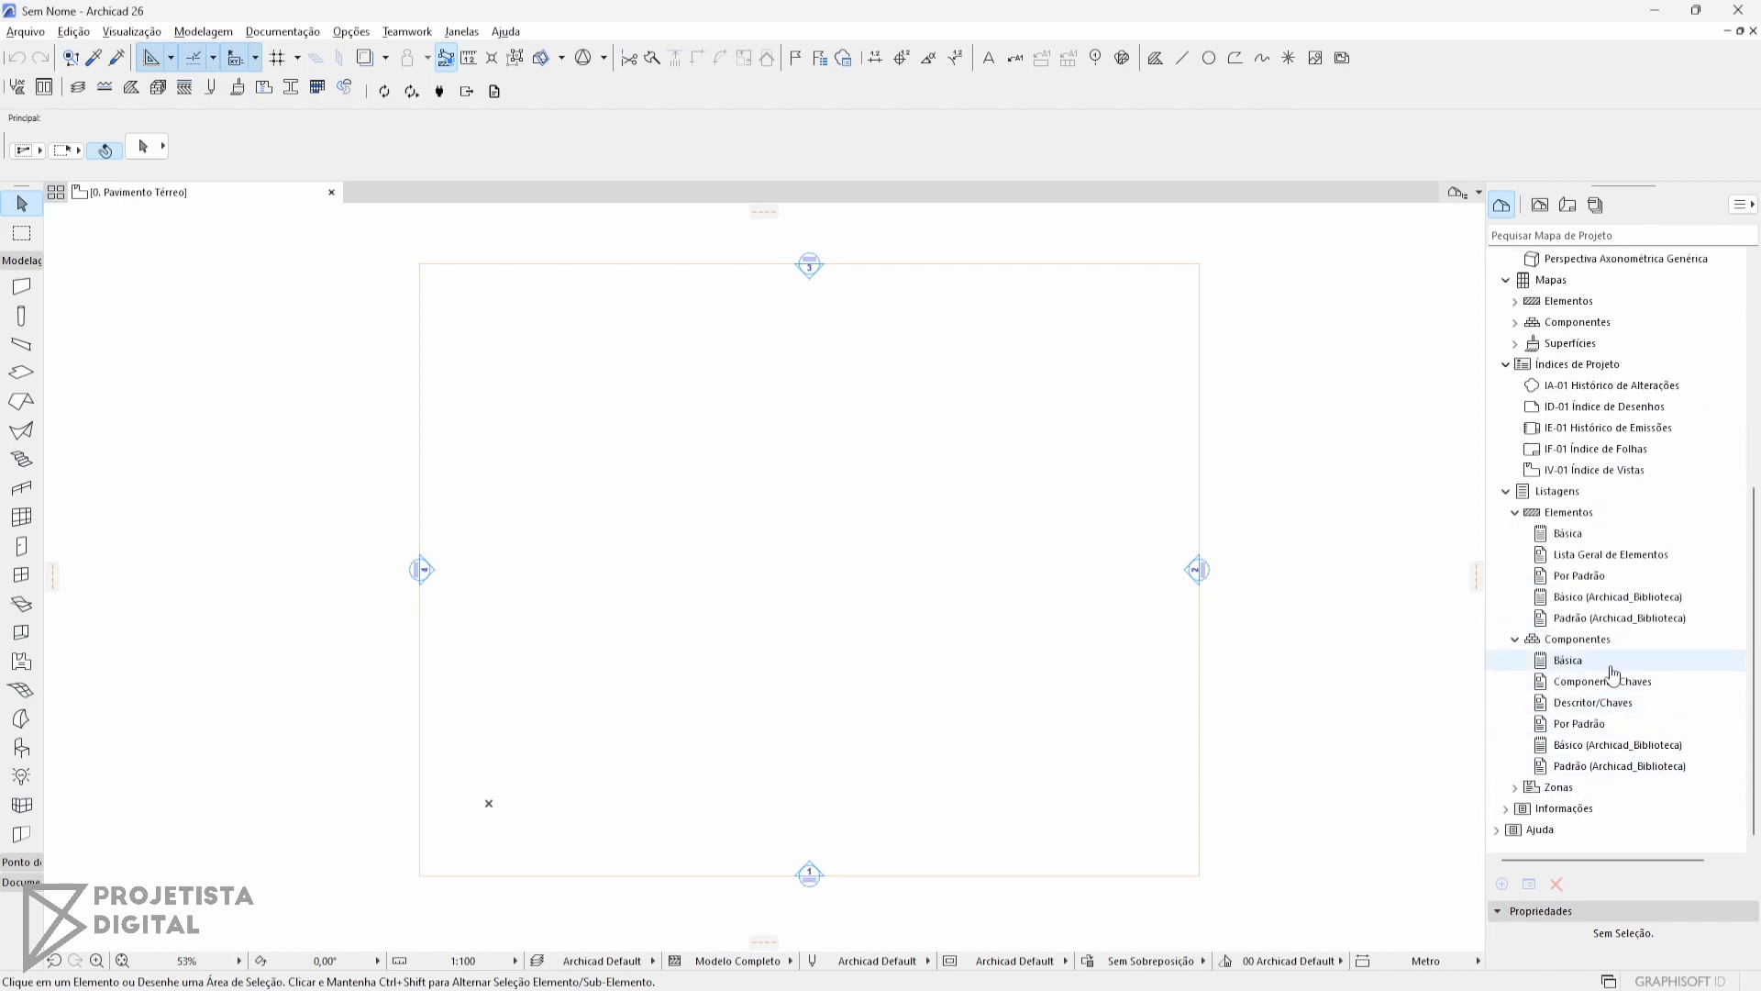
pyautogui.click(1514, 787)
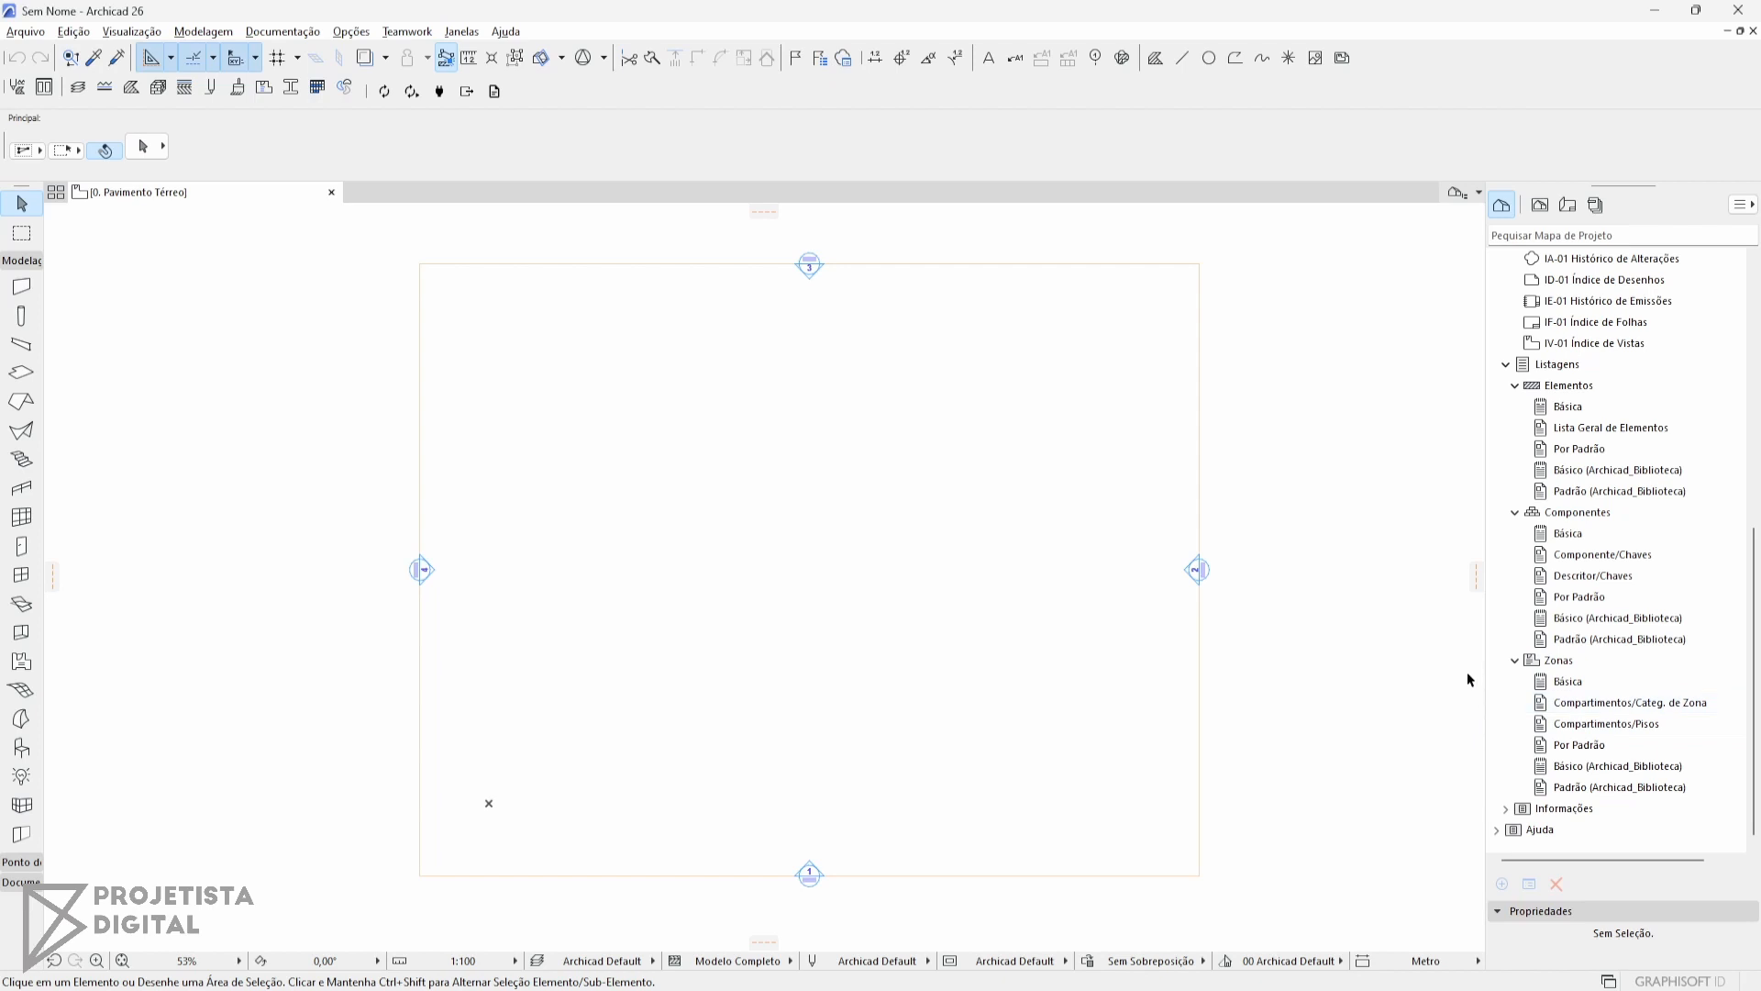
# Expand the Informações and Ajuda groups of the project map to view their entries, and check the program's help commands.
pyautogui.click(1574, 708)
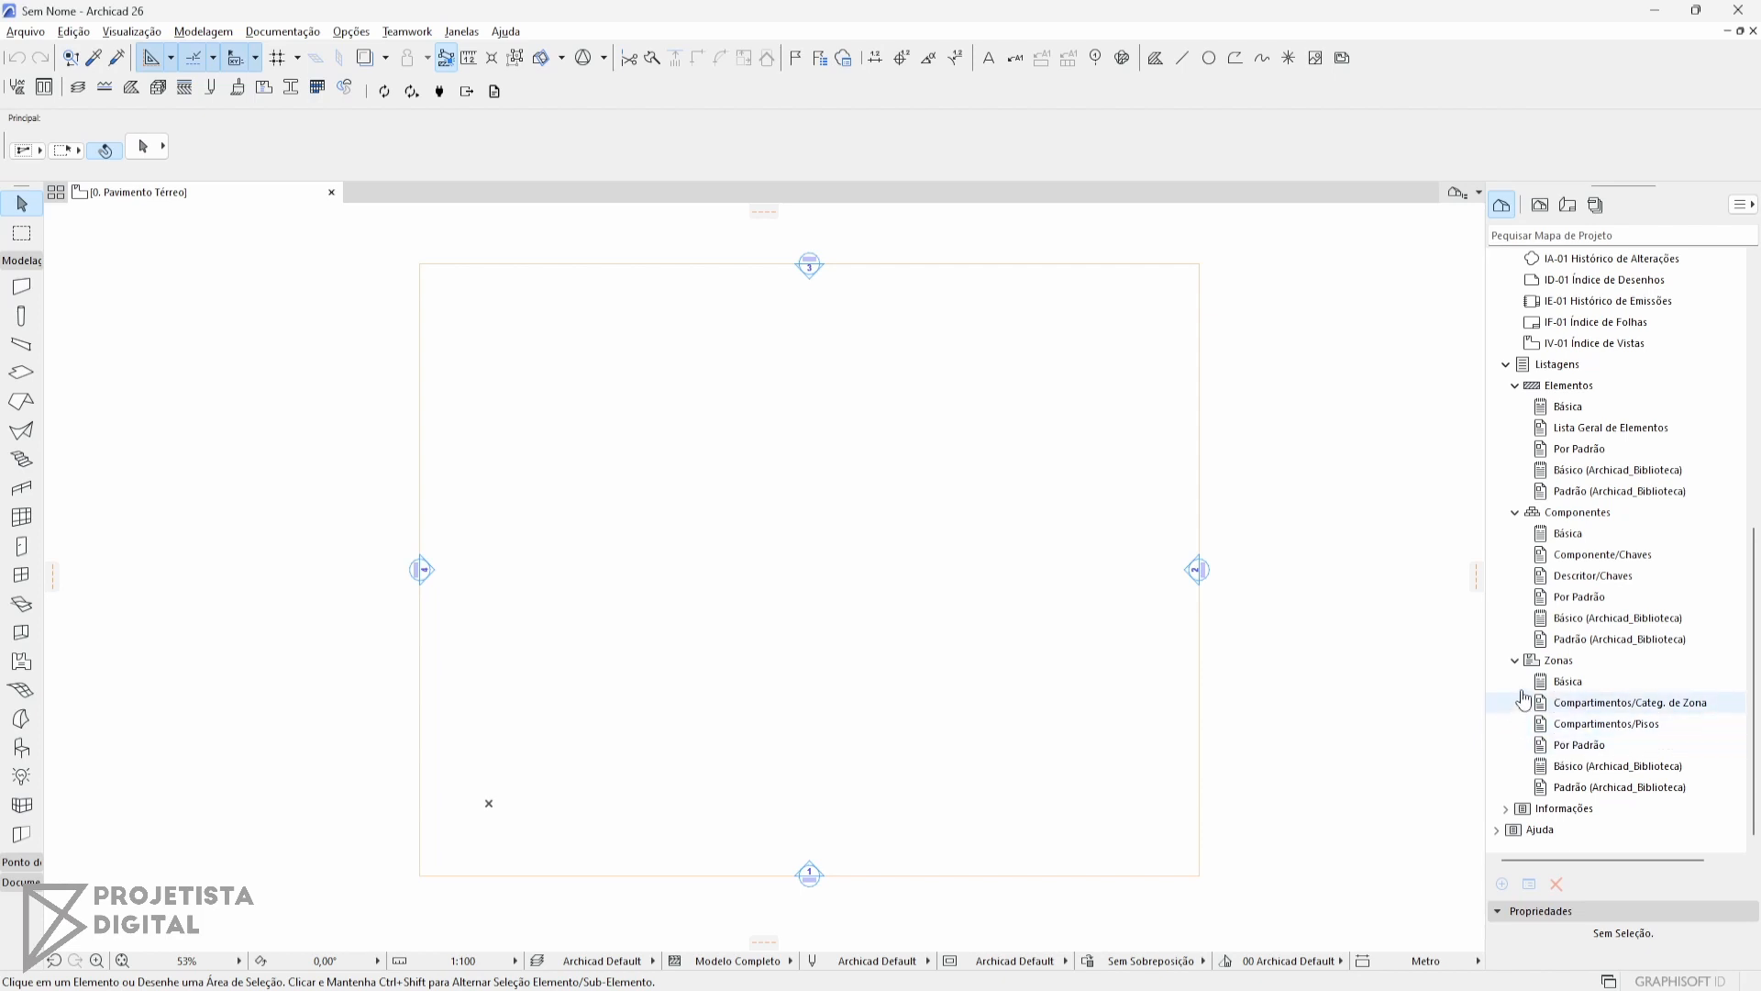
pyautogui.click(1507, 809)
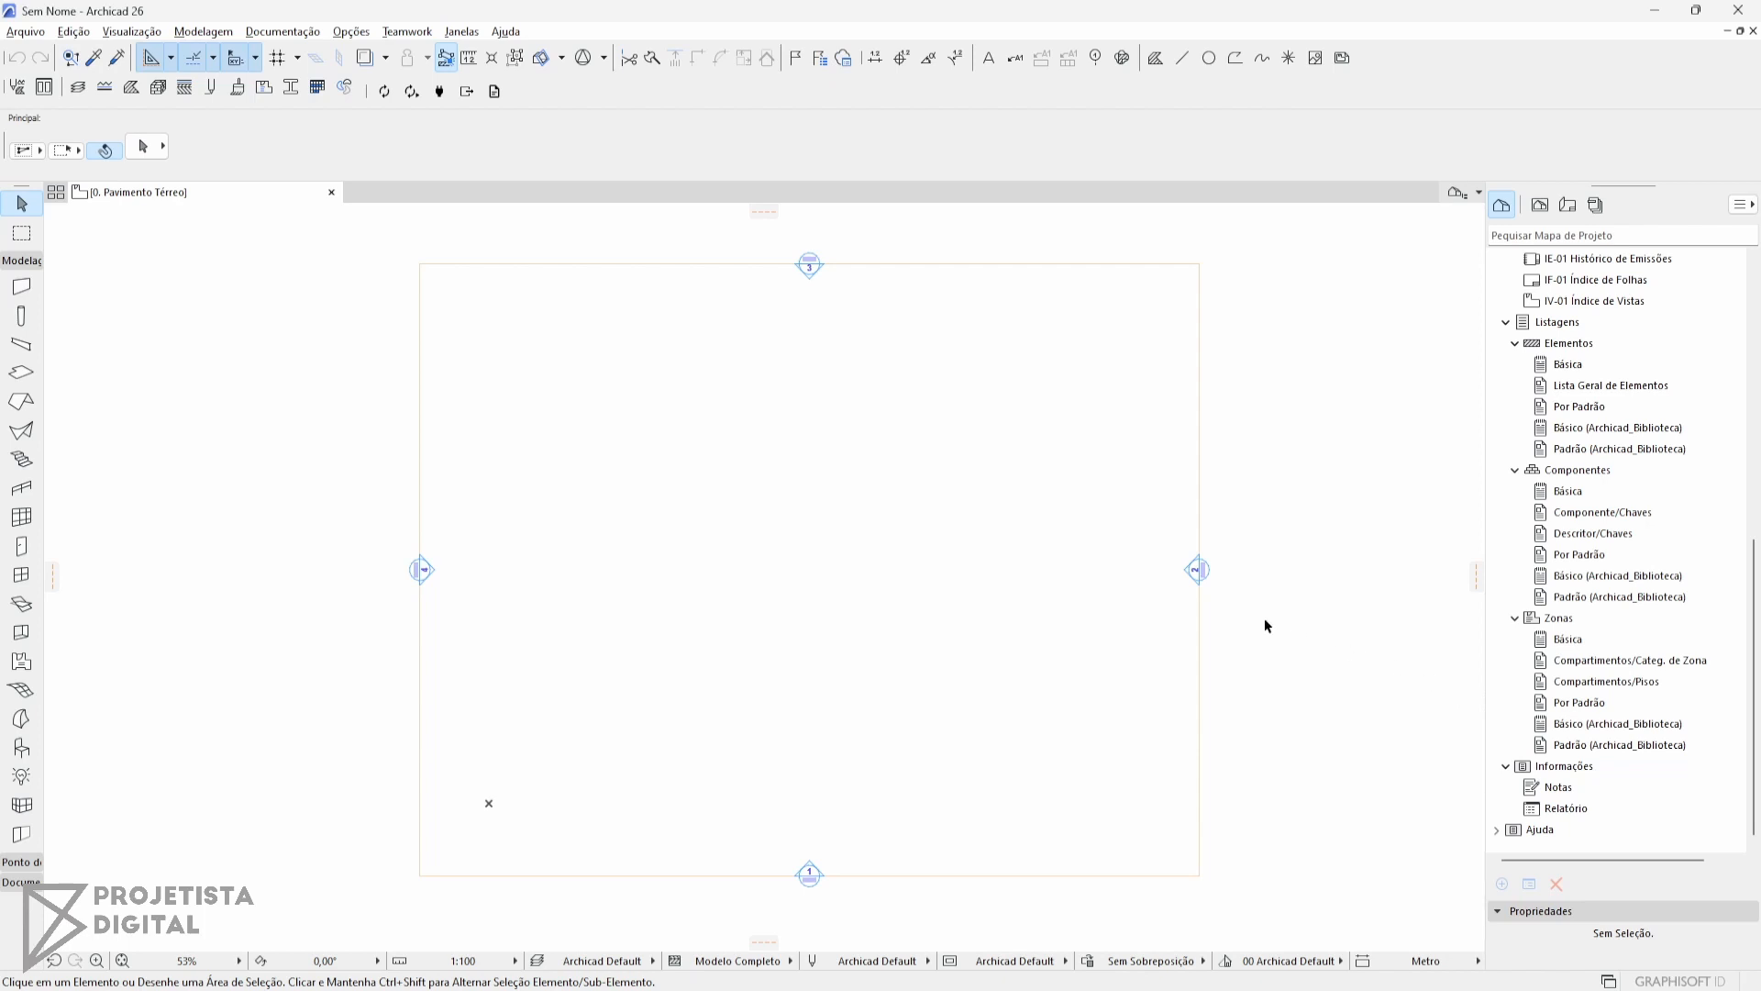
pyautogui.click(1497, 830)
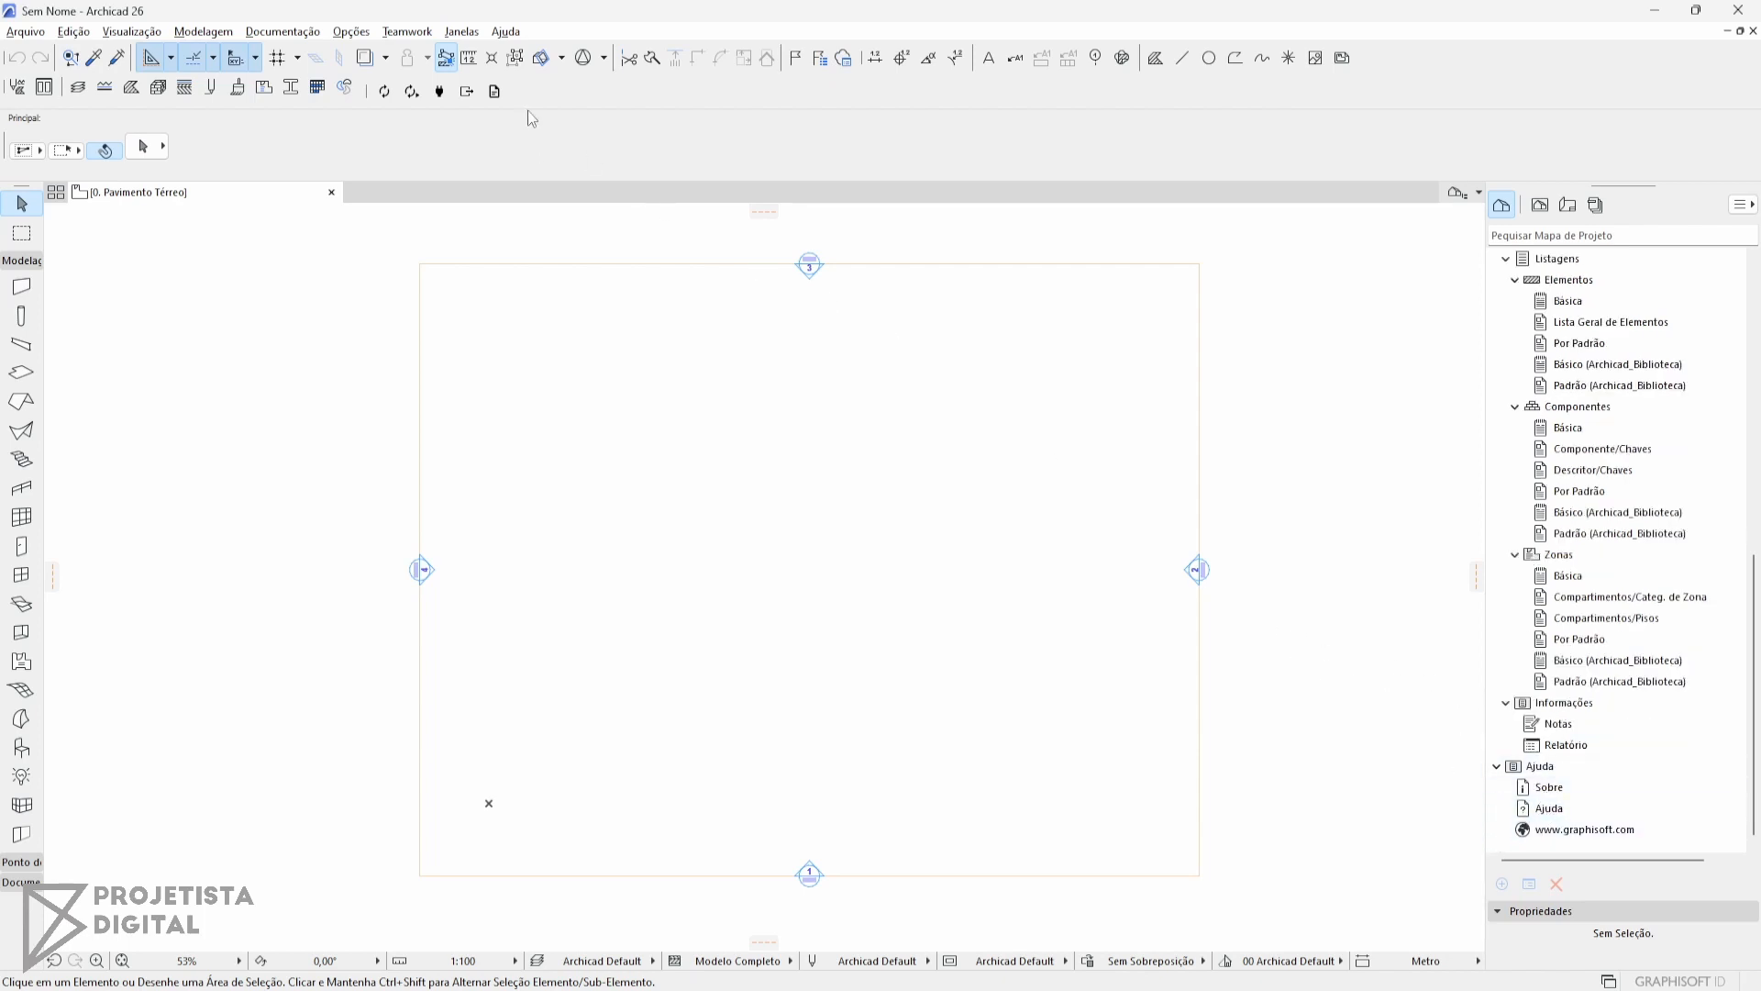
pyautogui.click(507, 32)
pyautogui.click(506, 33)
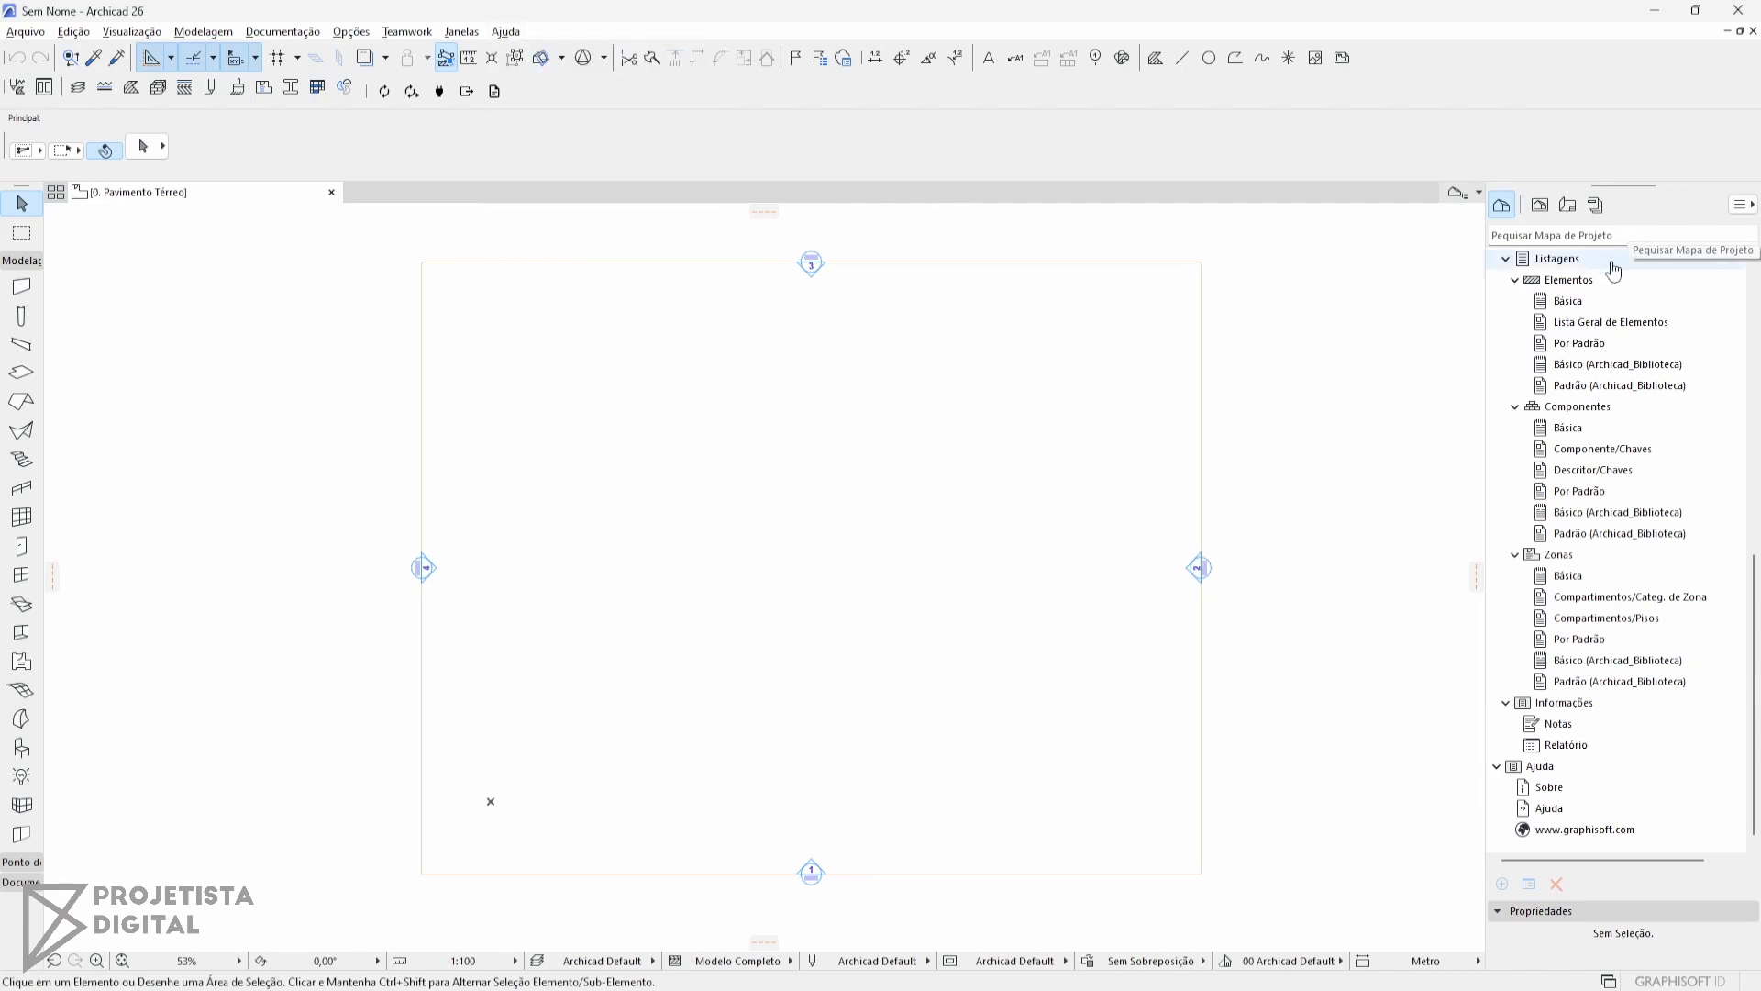
# Review the whole expanded project map, from the Pisos group down to the Listagens entries.
pyautogui.scroll(3, 1580, 344)
pyautogui.scroll(6, 1580, 344)
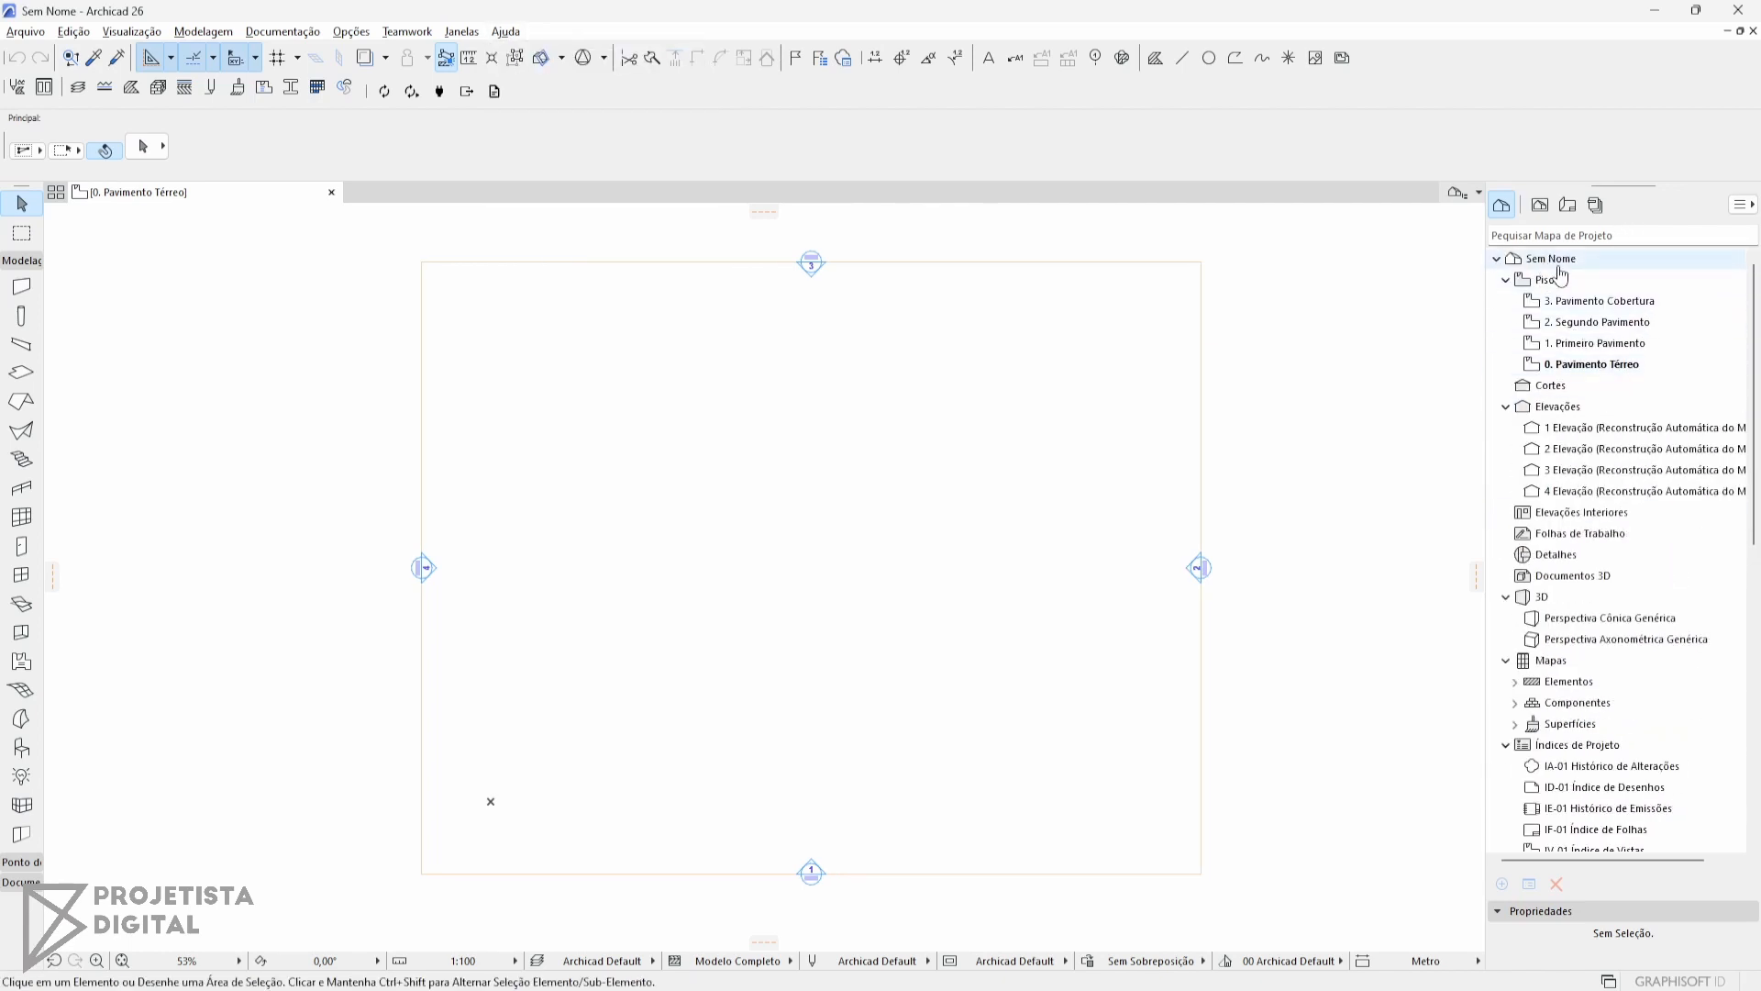
pyautogui.scroll(-10, 1565, 526)
pyautogui.scroll(3, 1624, 812)
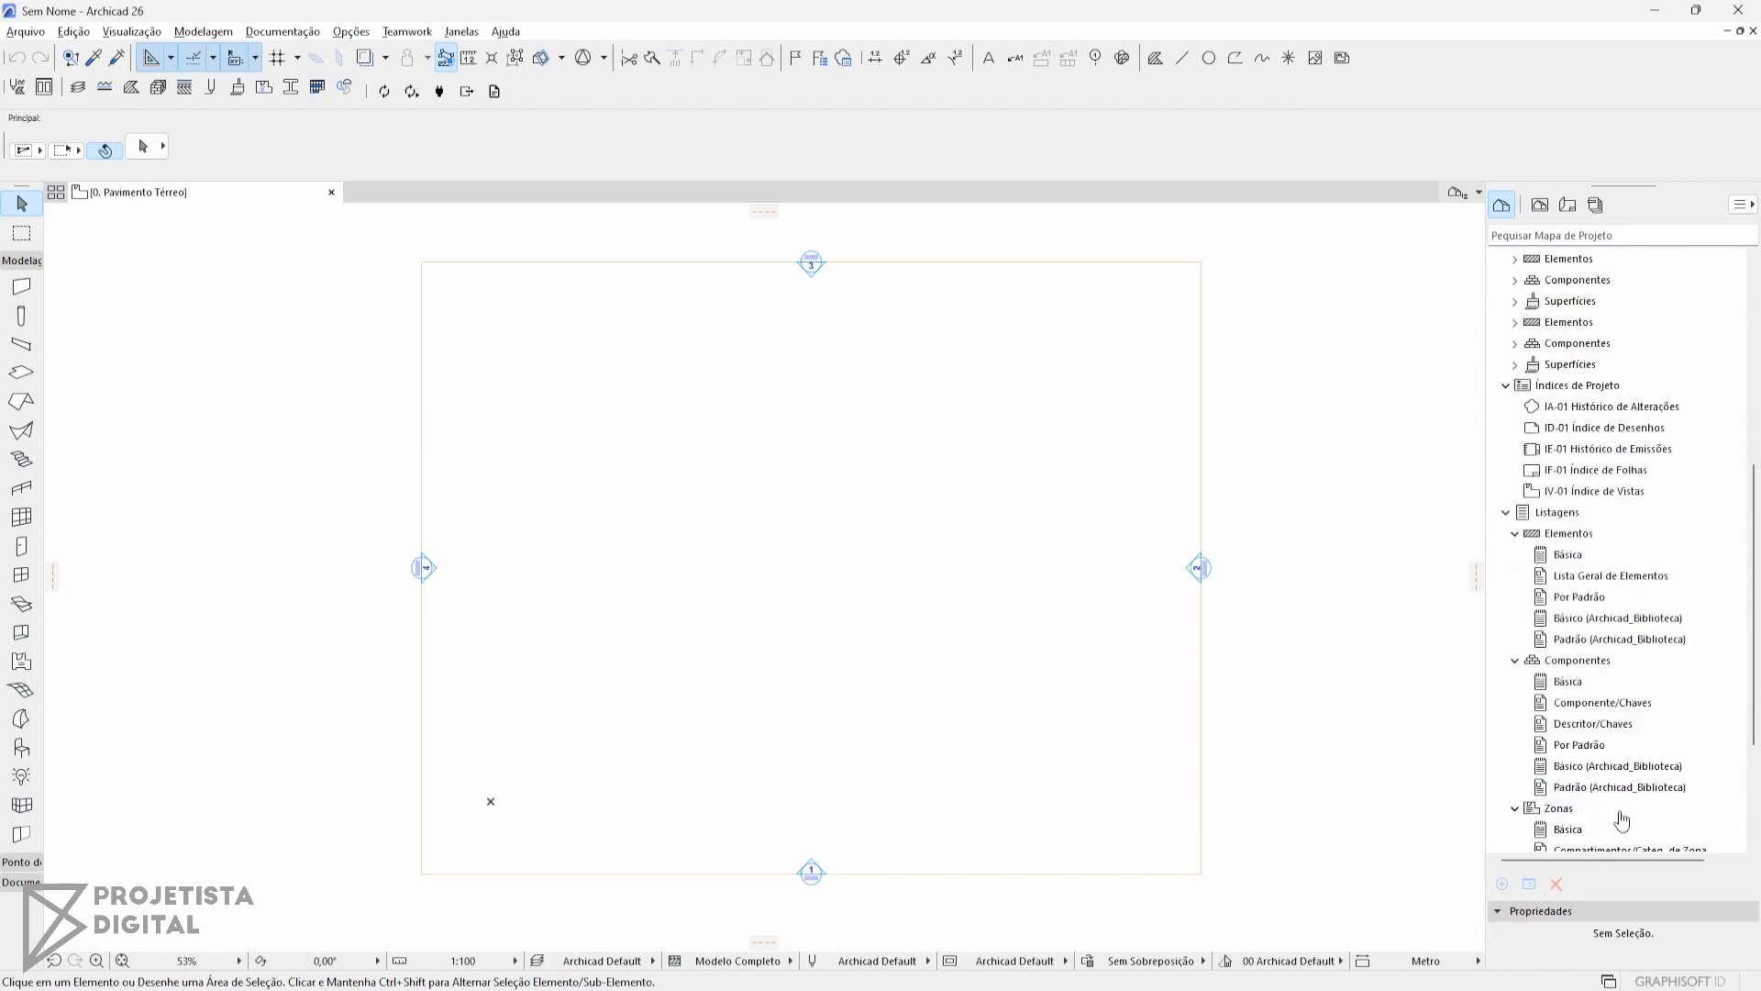
pyautogui.scroll(6, 1622, 820)
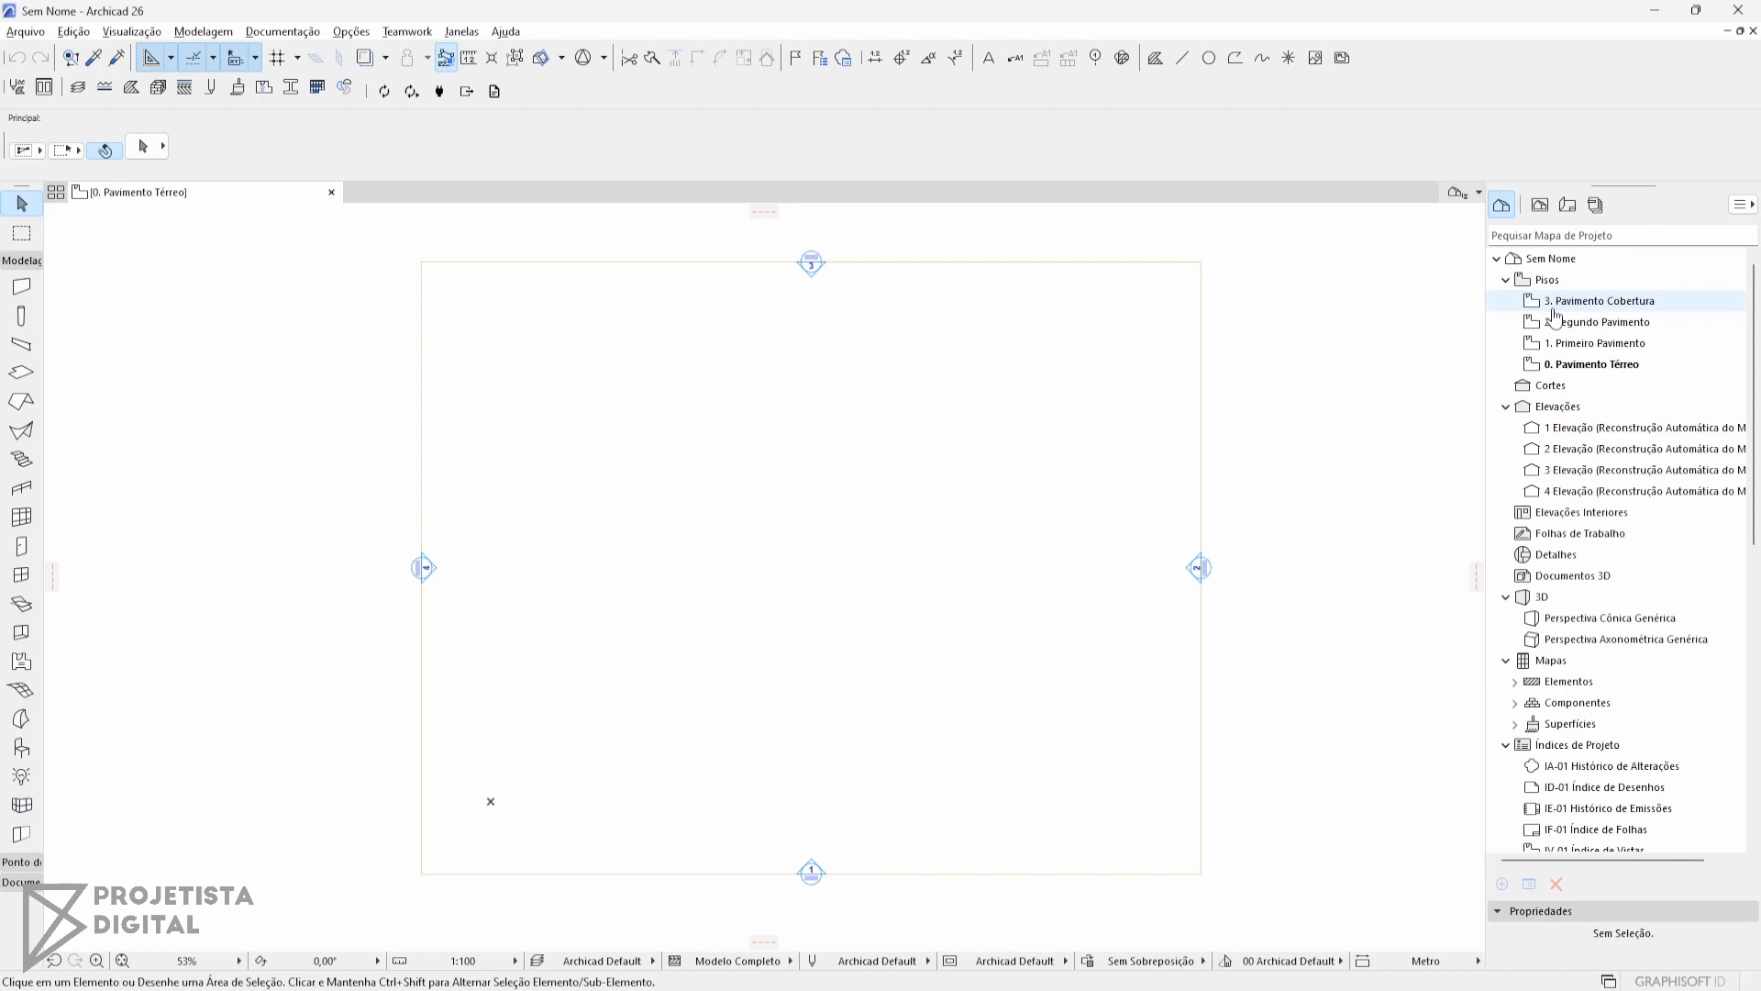
# Switch the navigator to the view map and expand the Projeto Legal folder and its Plantas views.
pyautogui.click(1540, 208)
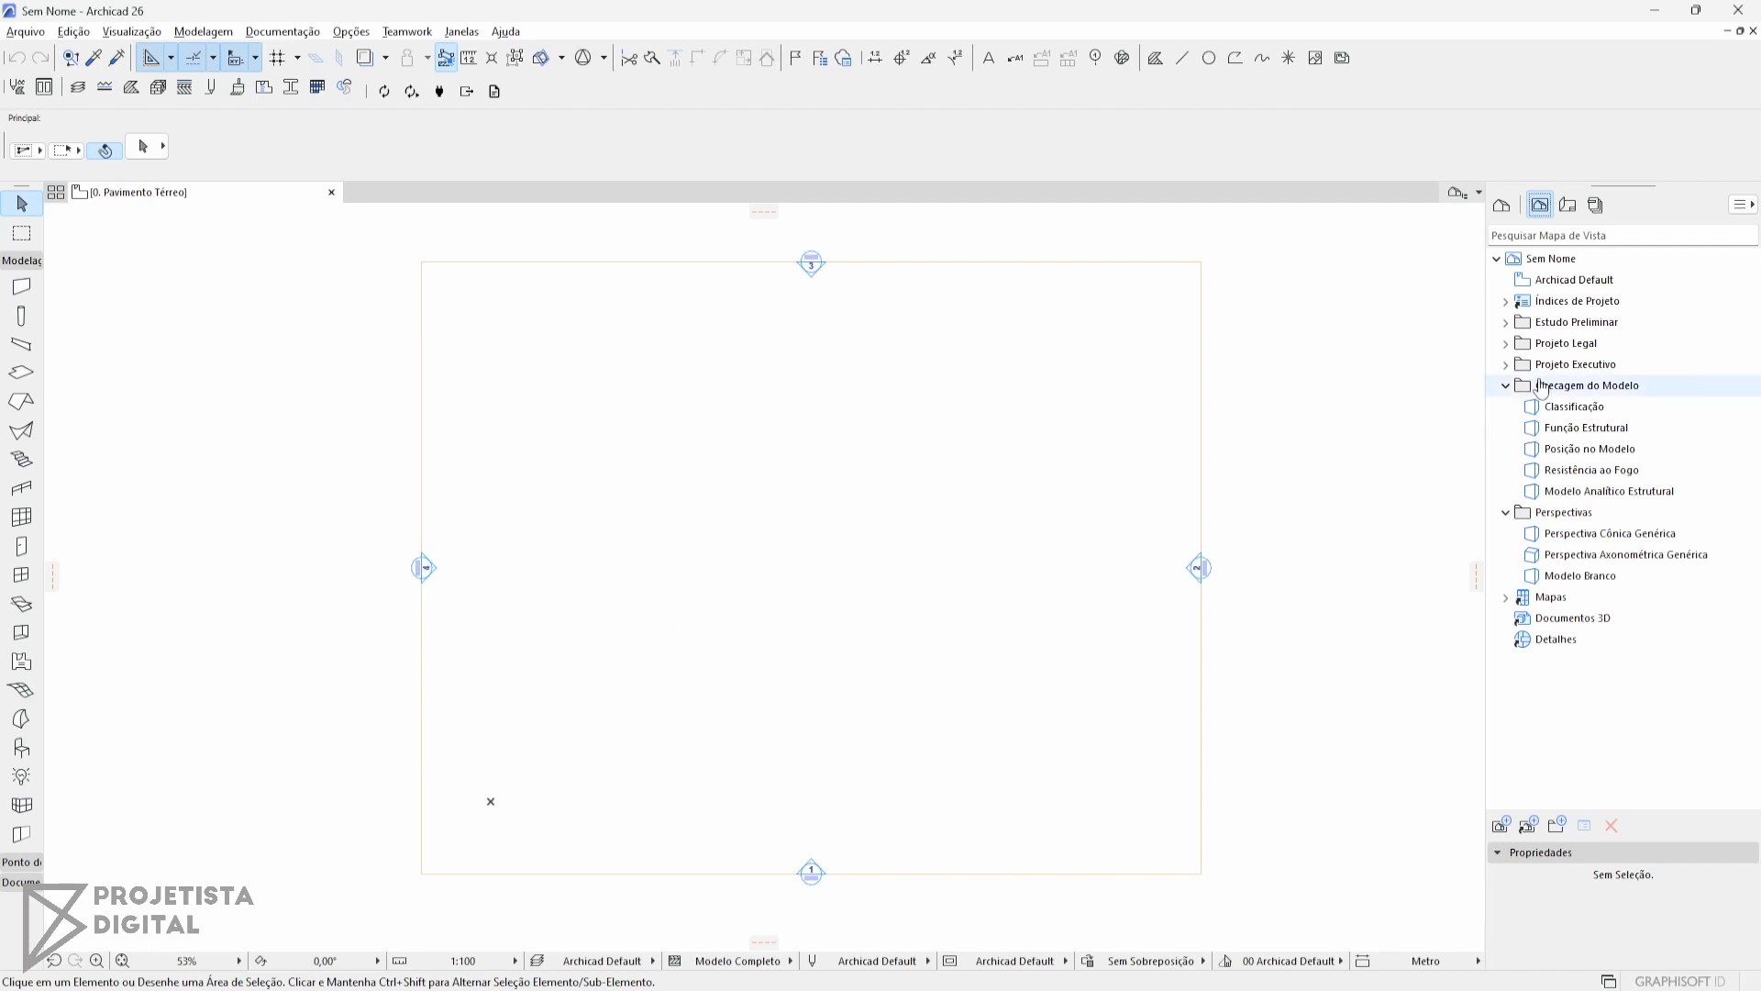
pyautogui.click(1505, 343)
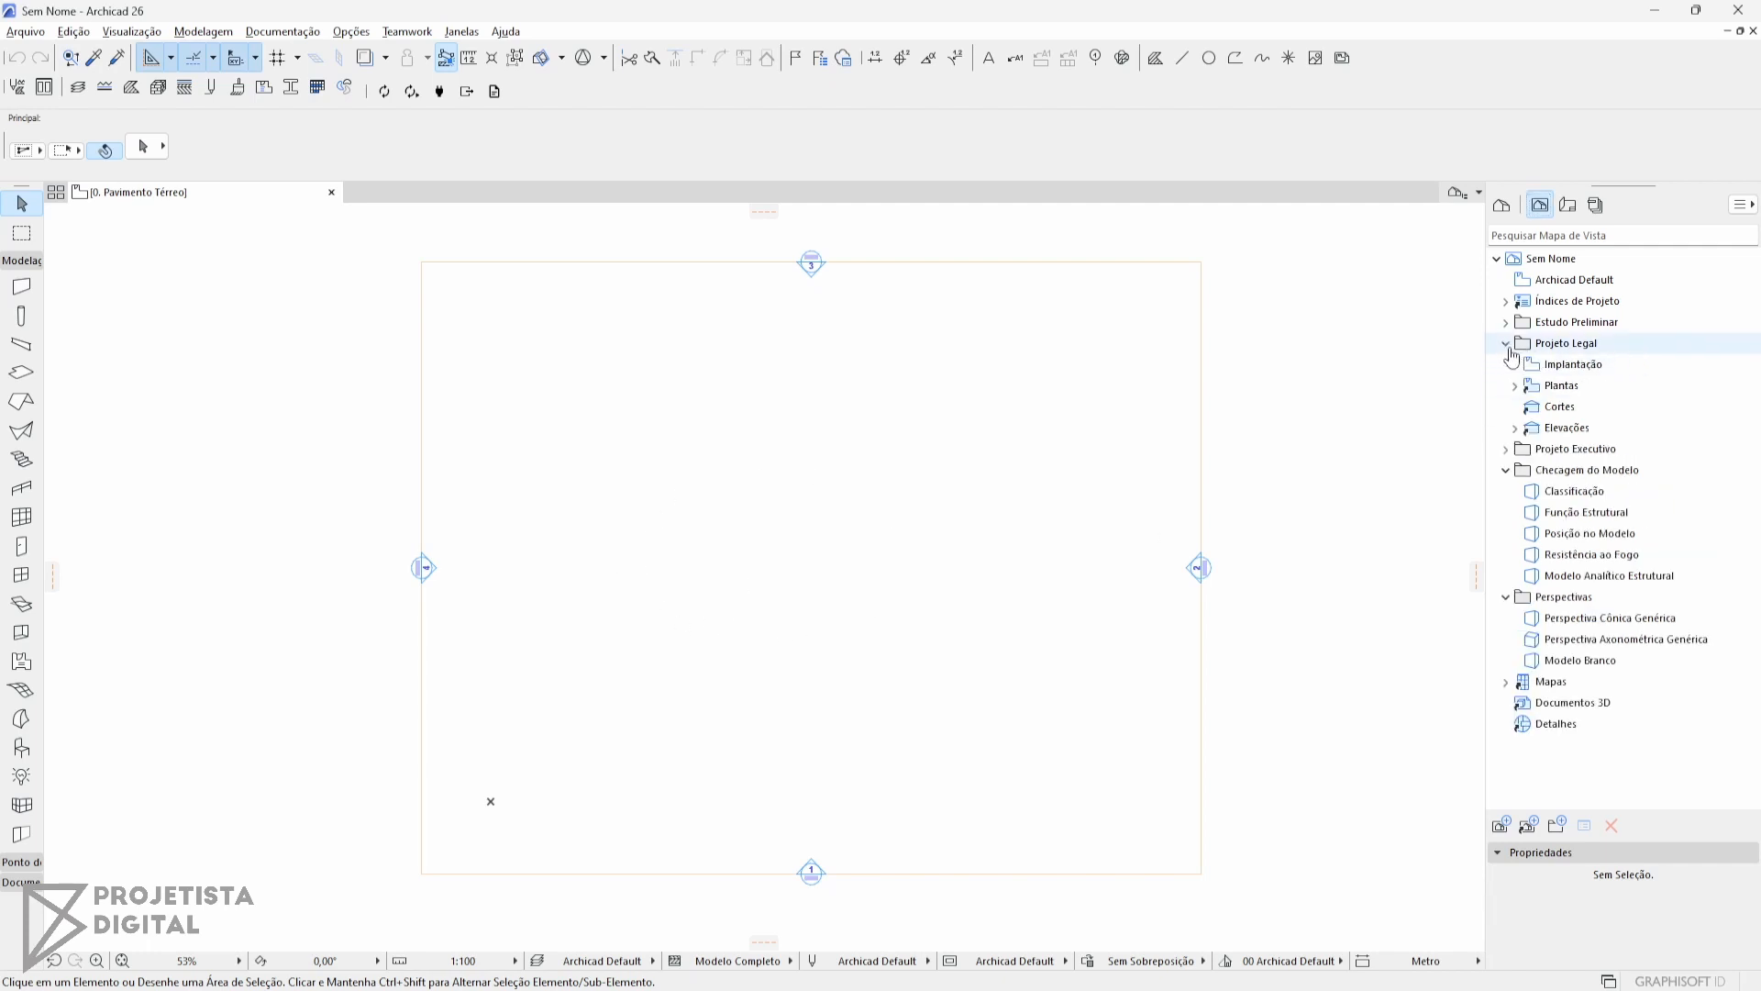
pyautogui.click(1571, 343)
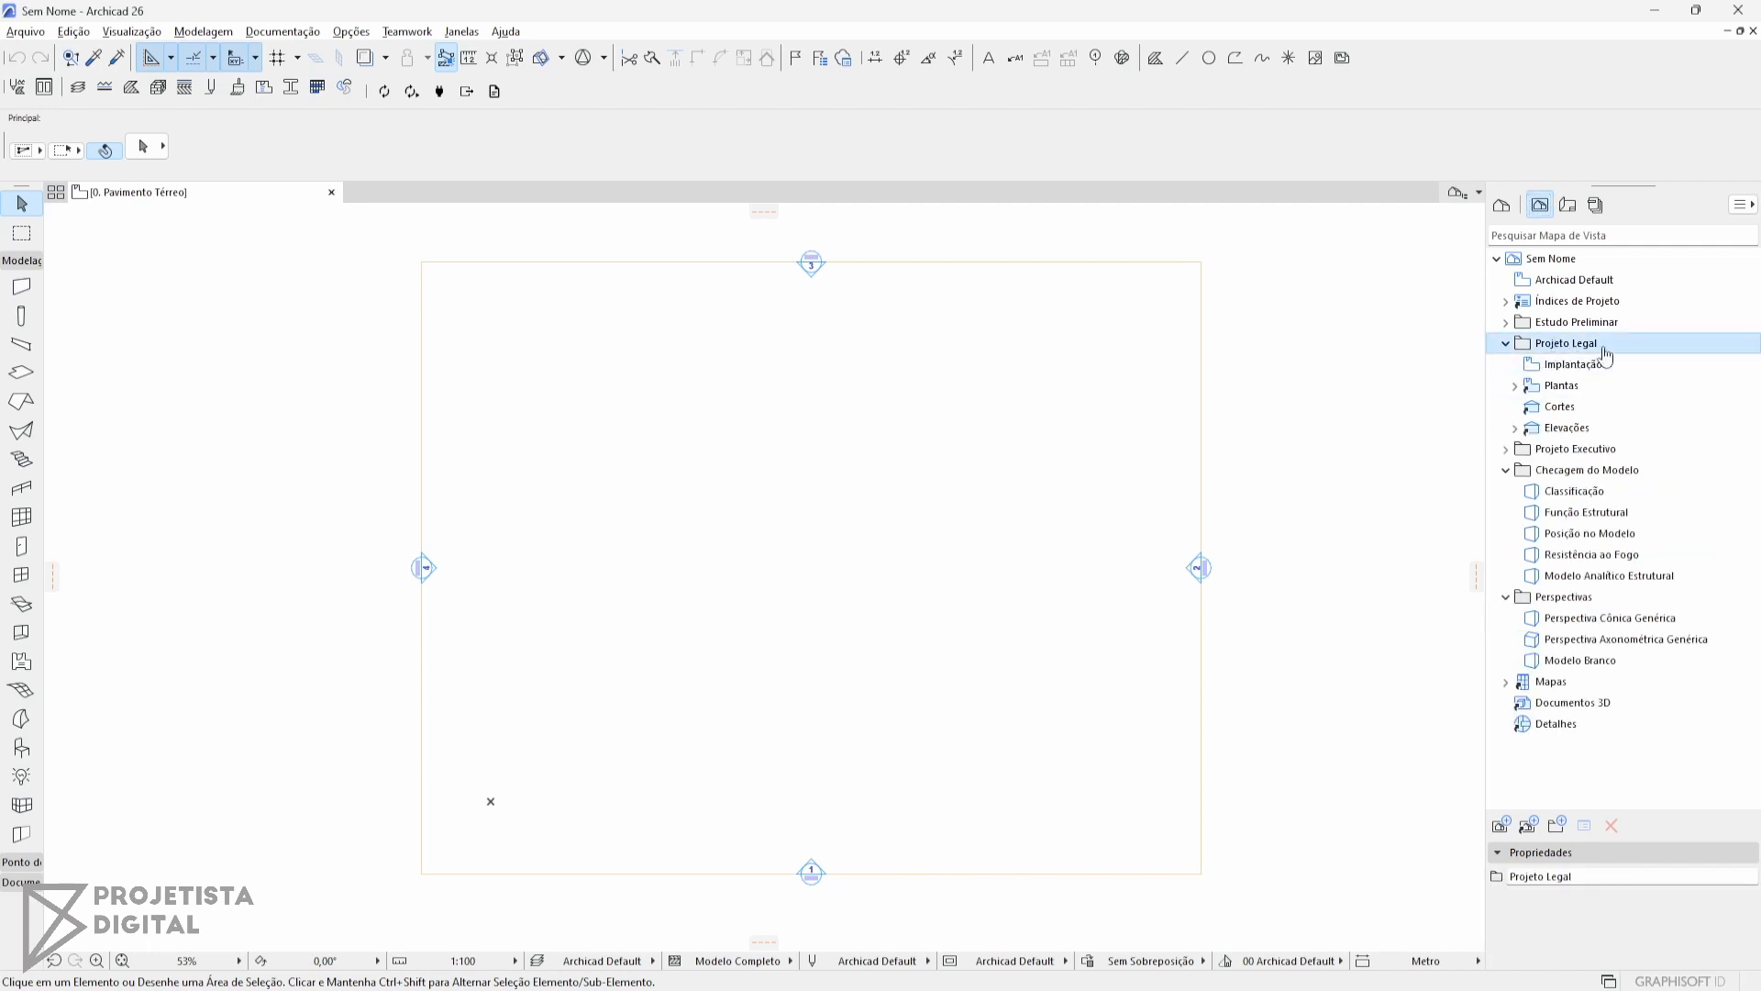
pyautogui.click(1514, 385)
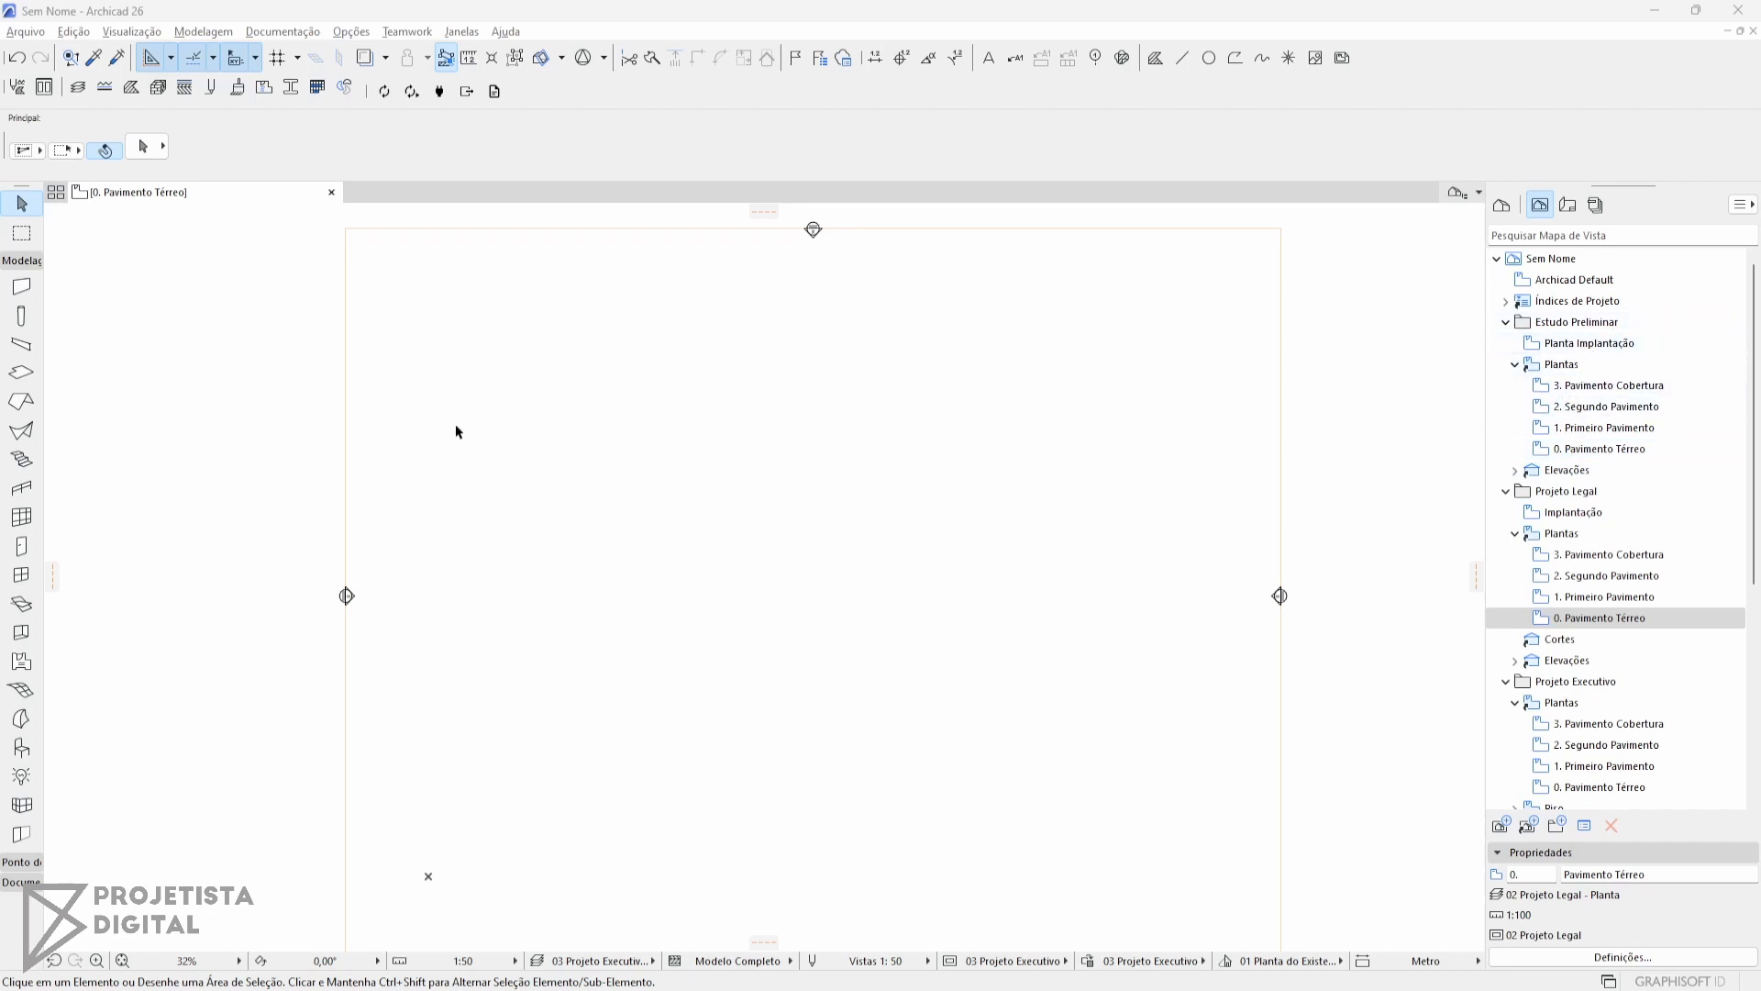
# Draw a rectangular enclosure of walls and an arc-shaped wall crossing its upper-right corner.
pyautogui.click(21, 286)
pyautogui.click(718, 152)
pyautogui.click(795, 144)
pyautogui.click(645, 409)
pyautogui.click(847, 573)
pyautogui.scroll(4, 844, 402)
pyautogui.click(746, 147)
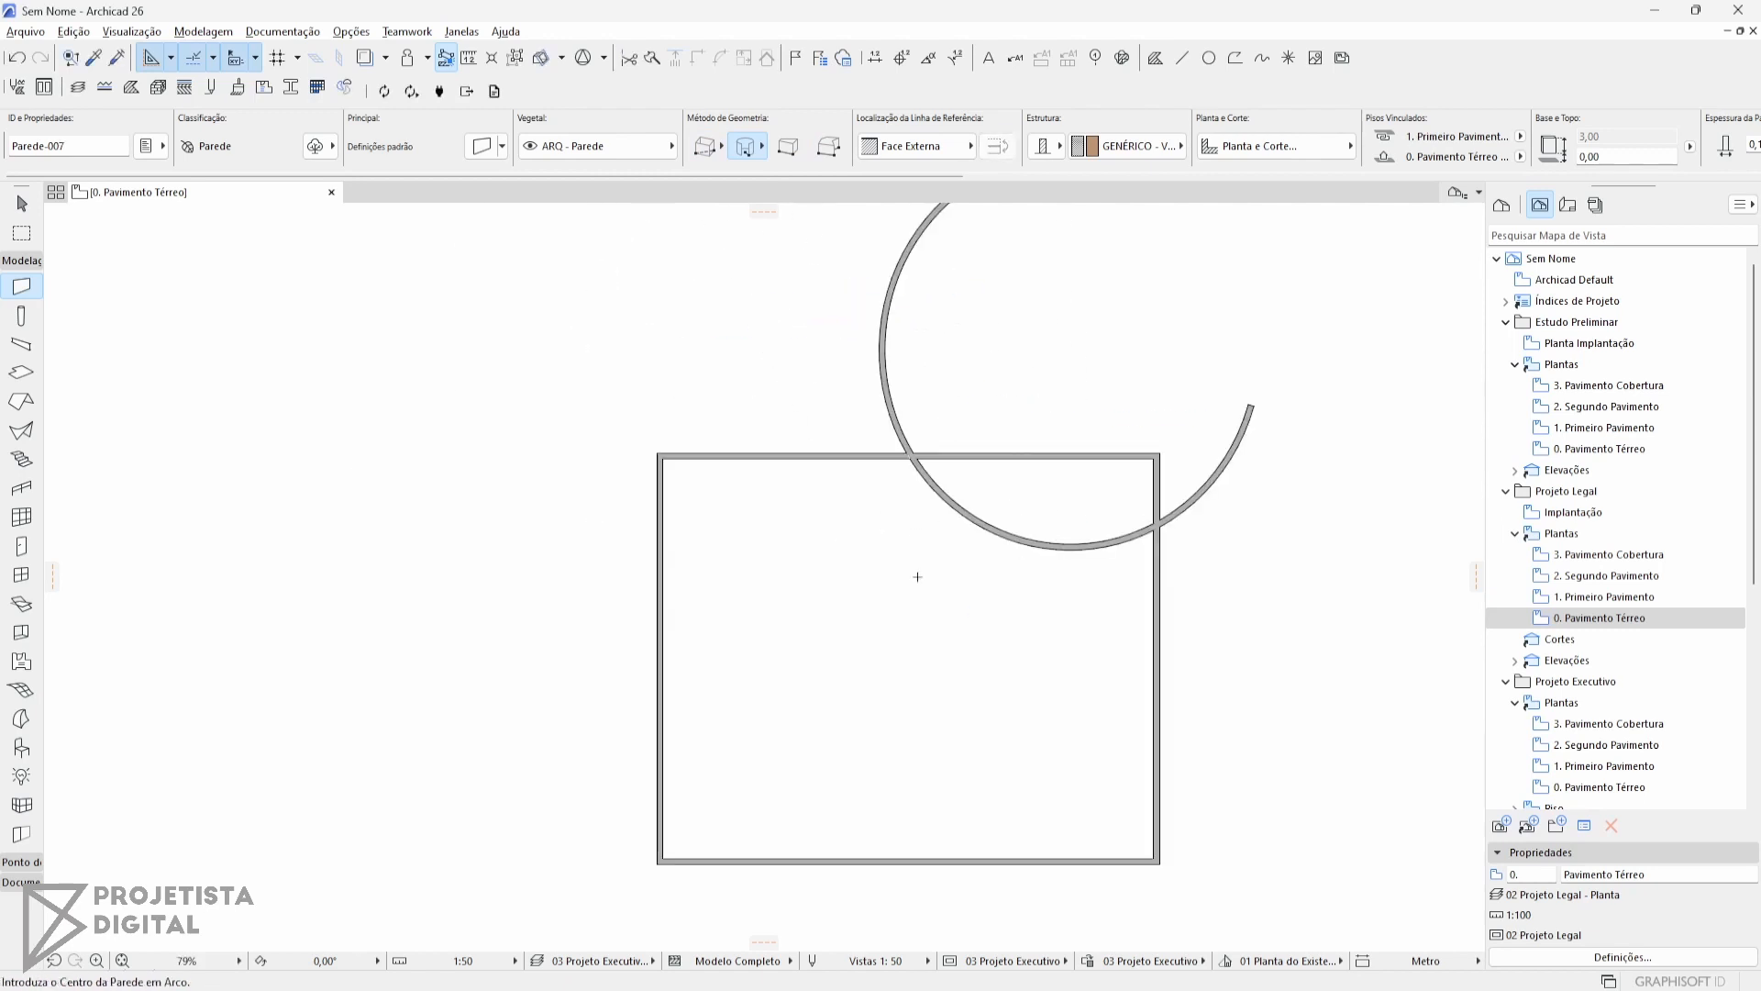
# Draw an L-shaped chained partition wall inside the rectangle and trim its overhanging end outside the left wall.
pyautogui.click(718, 146)
pyautogui.click(758, 144)
pyautogui.click(487, 576)
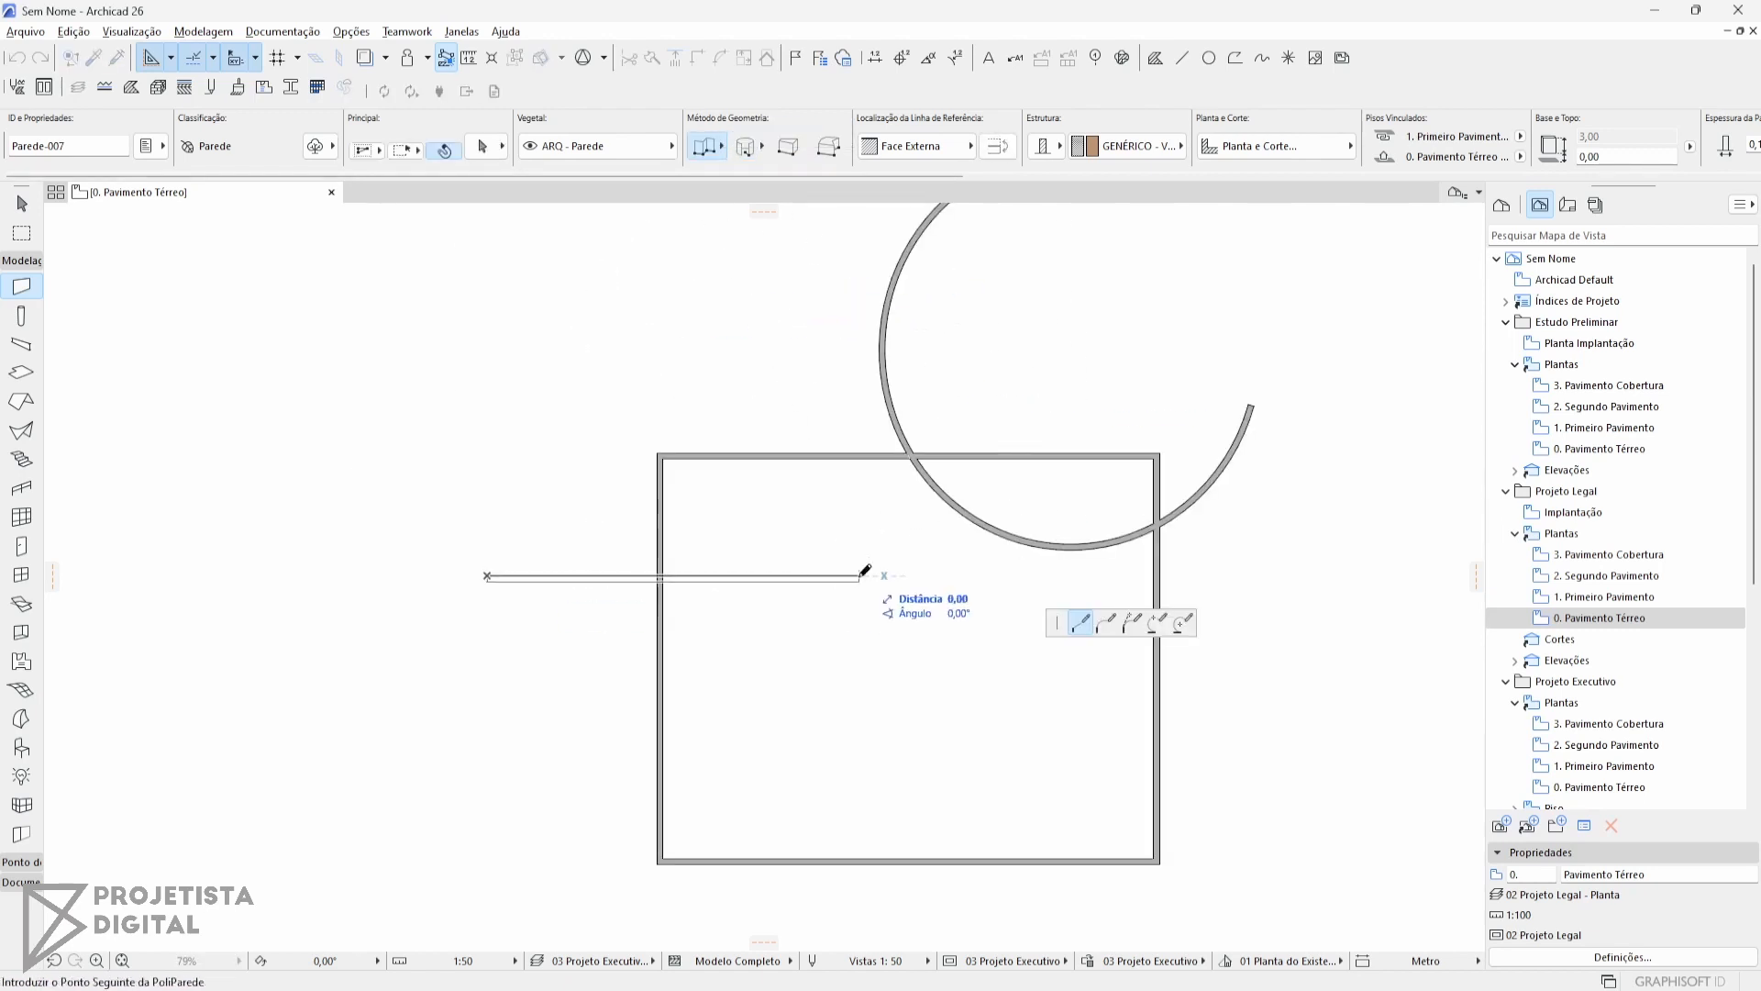
pyautogui.click(860, 576)
pyautogui.doubleClick(860, 860)
pyautogui.press('Escape')
pyautogui.keyDown('ctrl'); pyautogui.click(501, 578); pyautogui.keyUp('ctrl')
pyautogui.moveTo(768, 648); pyautogui.dragTo(644, 594, button='middle')
# Place two Porta 26 doors of 0,90 x 2,10, one in the horizontal partition and one in the lower outer wall.
pyautogui.click(21, 546)
pyautogui.click(584, 526)
pyautogui.click(523, 431)
pyautogui.click(771, 807)
pyautogui.click(730, 724)
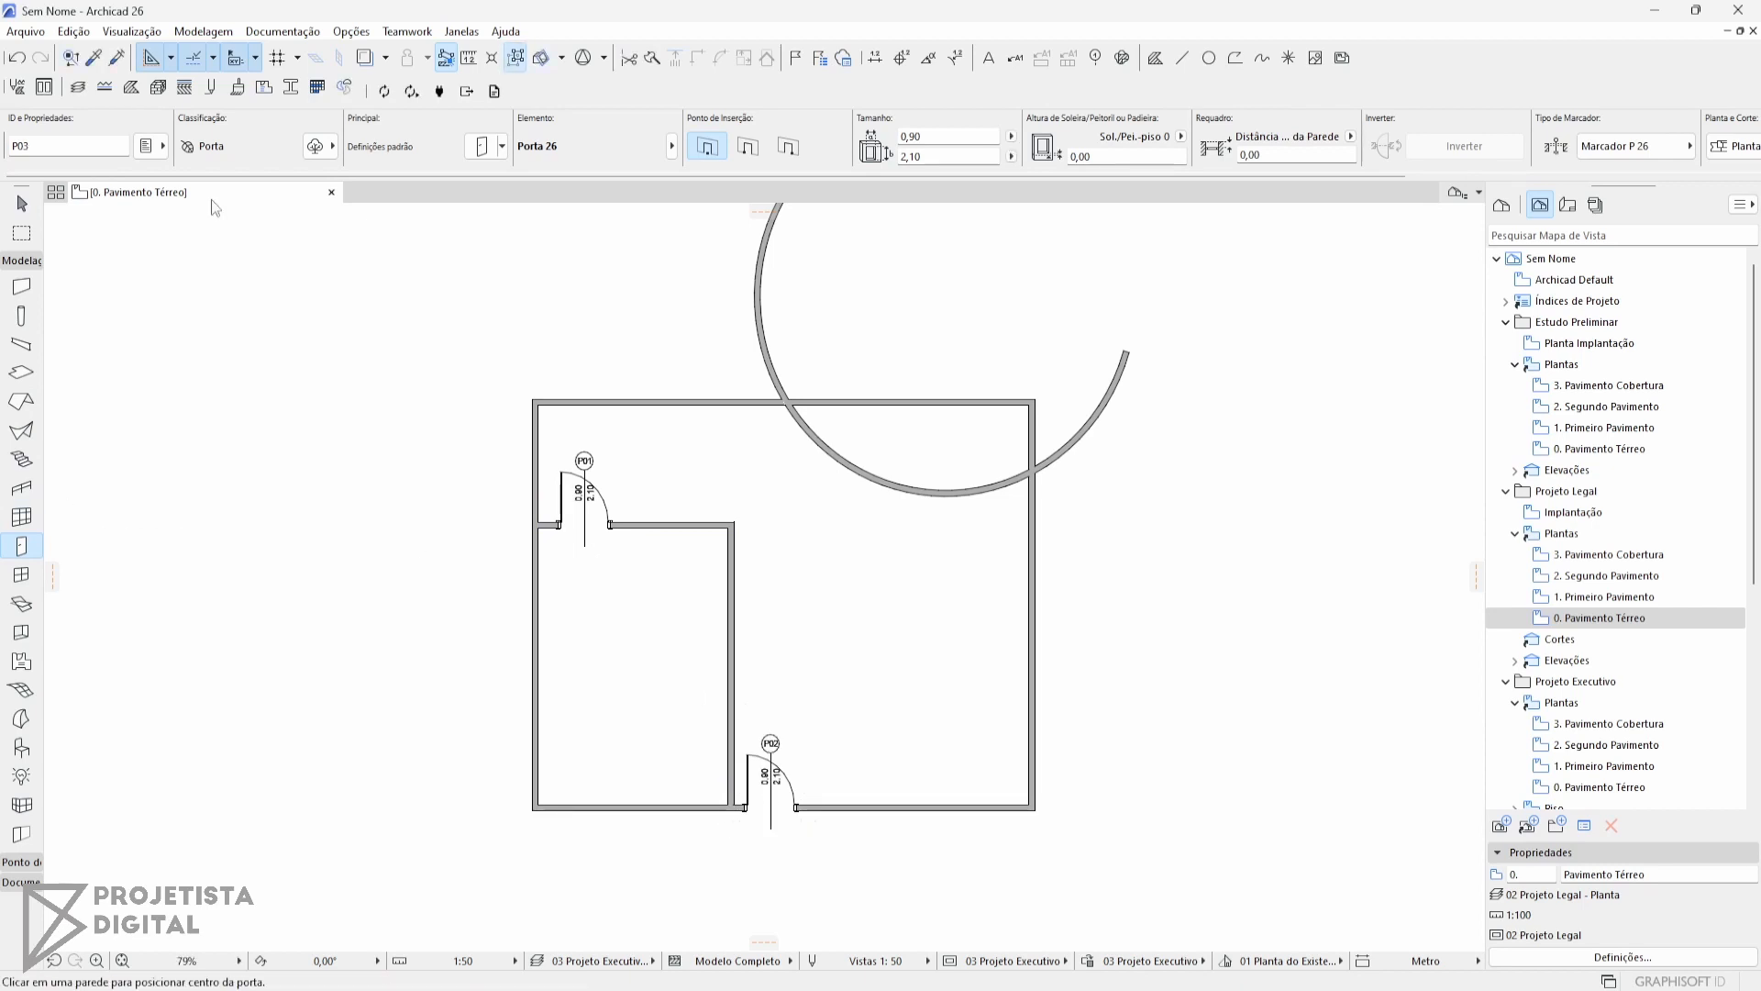
# Place Porta de Correr 26 sliding doors of 1,60 x 2,10 in the right, upper and curved walls.
pyautogui.click(671, 147)
pyautogui.doubleClick(731, 725)
pyautogui.click(1032, 613)
pyautogui.click(963, 569)
pyautogui.click(647, 402)
pyautogui.click(679, 330)
pyautogui.moveTo(720, 294); pyautogui.dragTo(681, 448, button='middle')
pyautogui.click(735, 383)
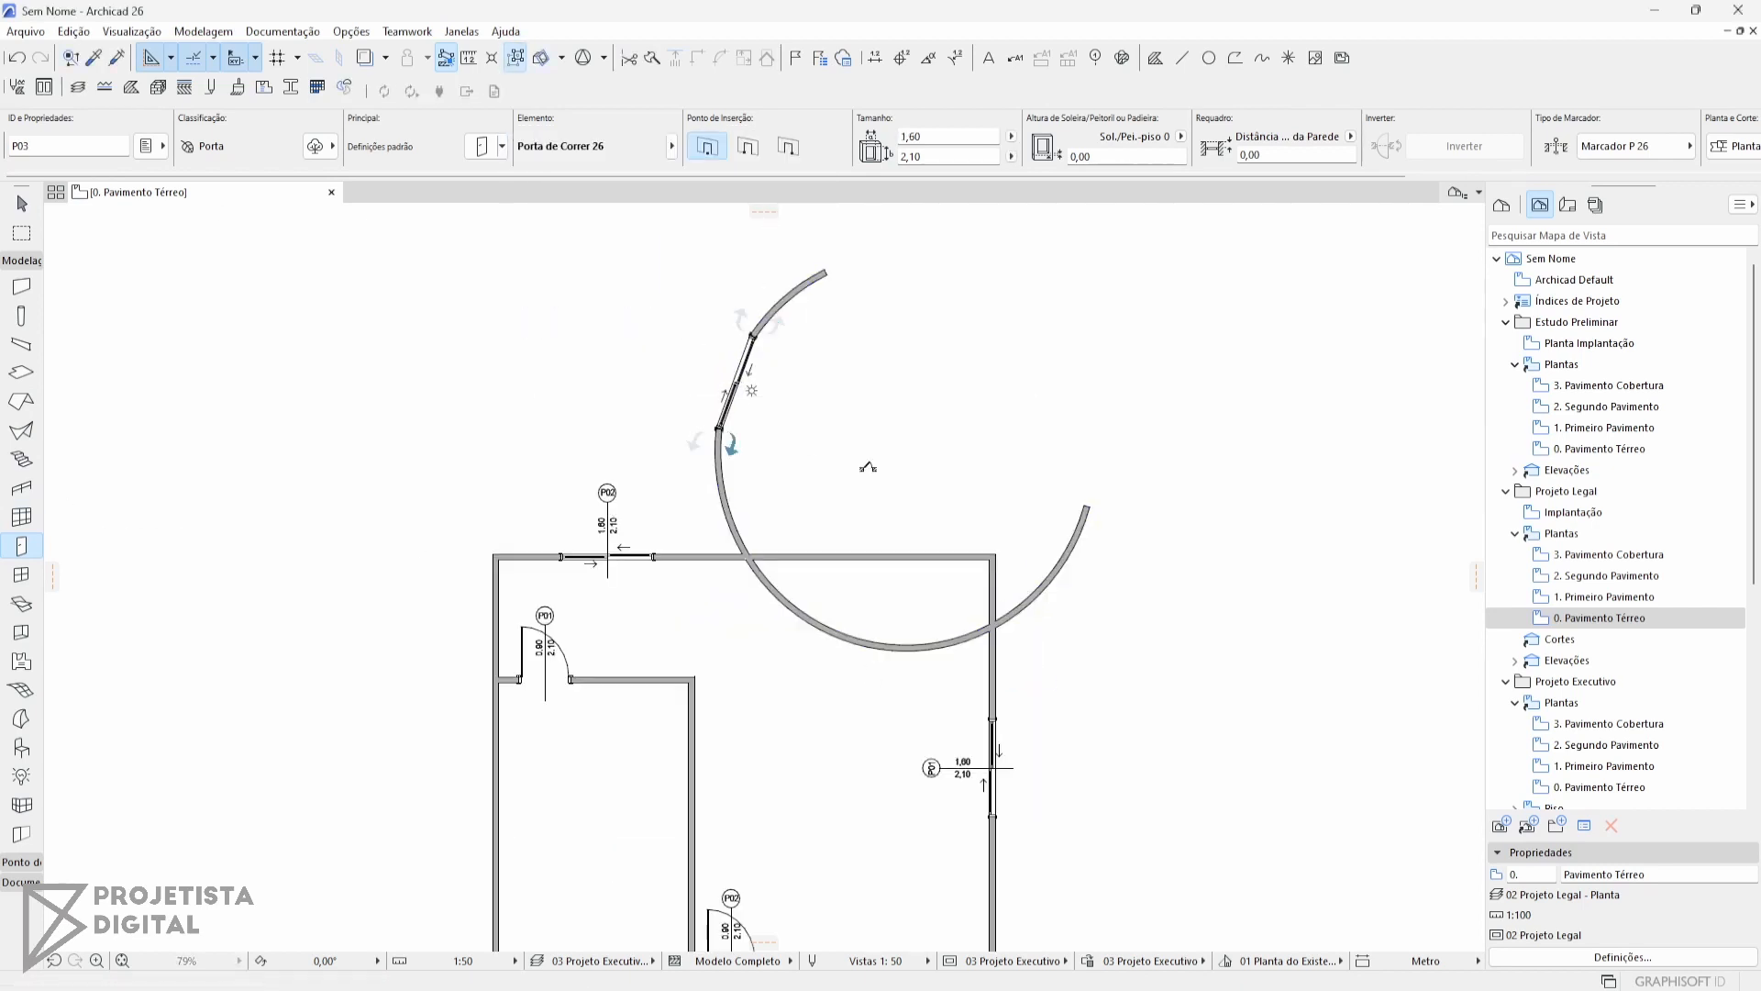
pyautogui.click(868, 467)
# Place three Janela de Correr 4-Folhas 26 windows of 2,15 x 1,50, one in the left wall and two in the lower wall.
pyautogui.click(22, 574)
pyautogui.click(471, 717)
pyautogui.click(337, 688)
pyautogui.click(550, 830)
pyautogui.click(551, 876)
pyautogui.click(866, 831)
pyautogui.click(866, 874)
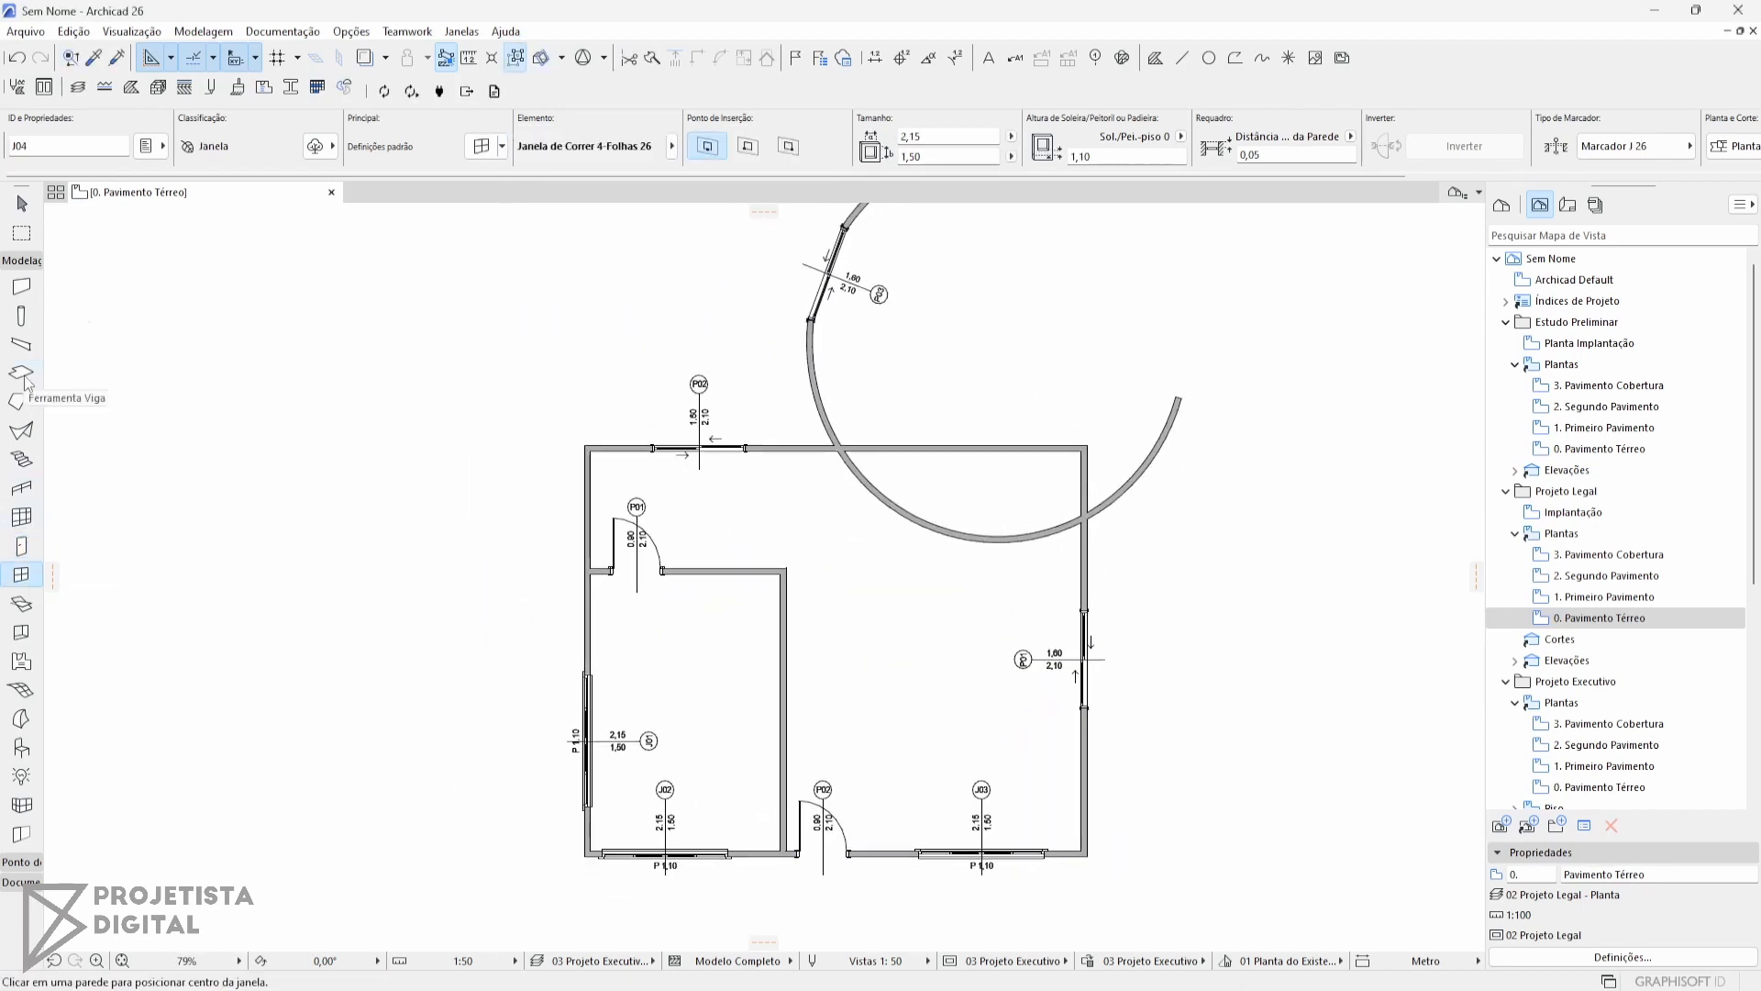
# Draw a rectangular slab between opposite corners of the rectangular building's outer walls.
pyautogui.click(23, 376)
pyautogui.click(585, 447)
pyautogui.click(1087, 856)
pyautogui.press('Escape')
pyautogui.moveTo(1158, 824)
pyautogui.mouseDown(button='middle')
pyautogui.moveTo(1113, 822)
pyautogui.moveTo(1102, 891)
pyautogui.mouseUp(button='middle')
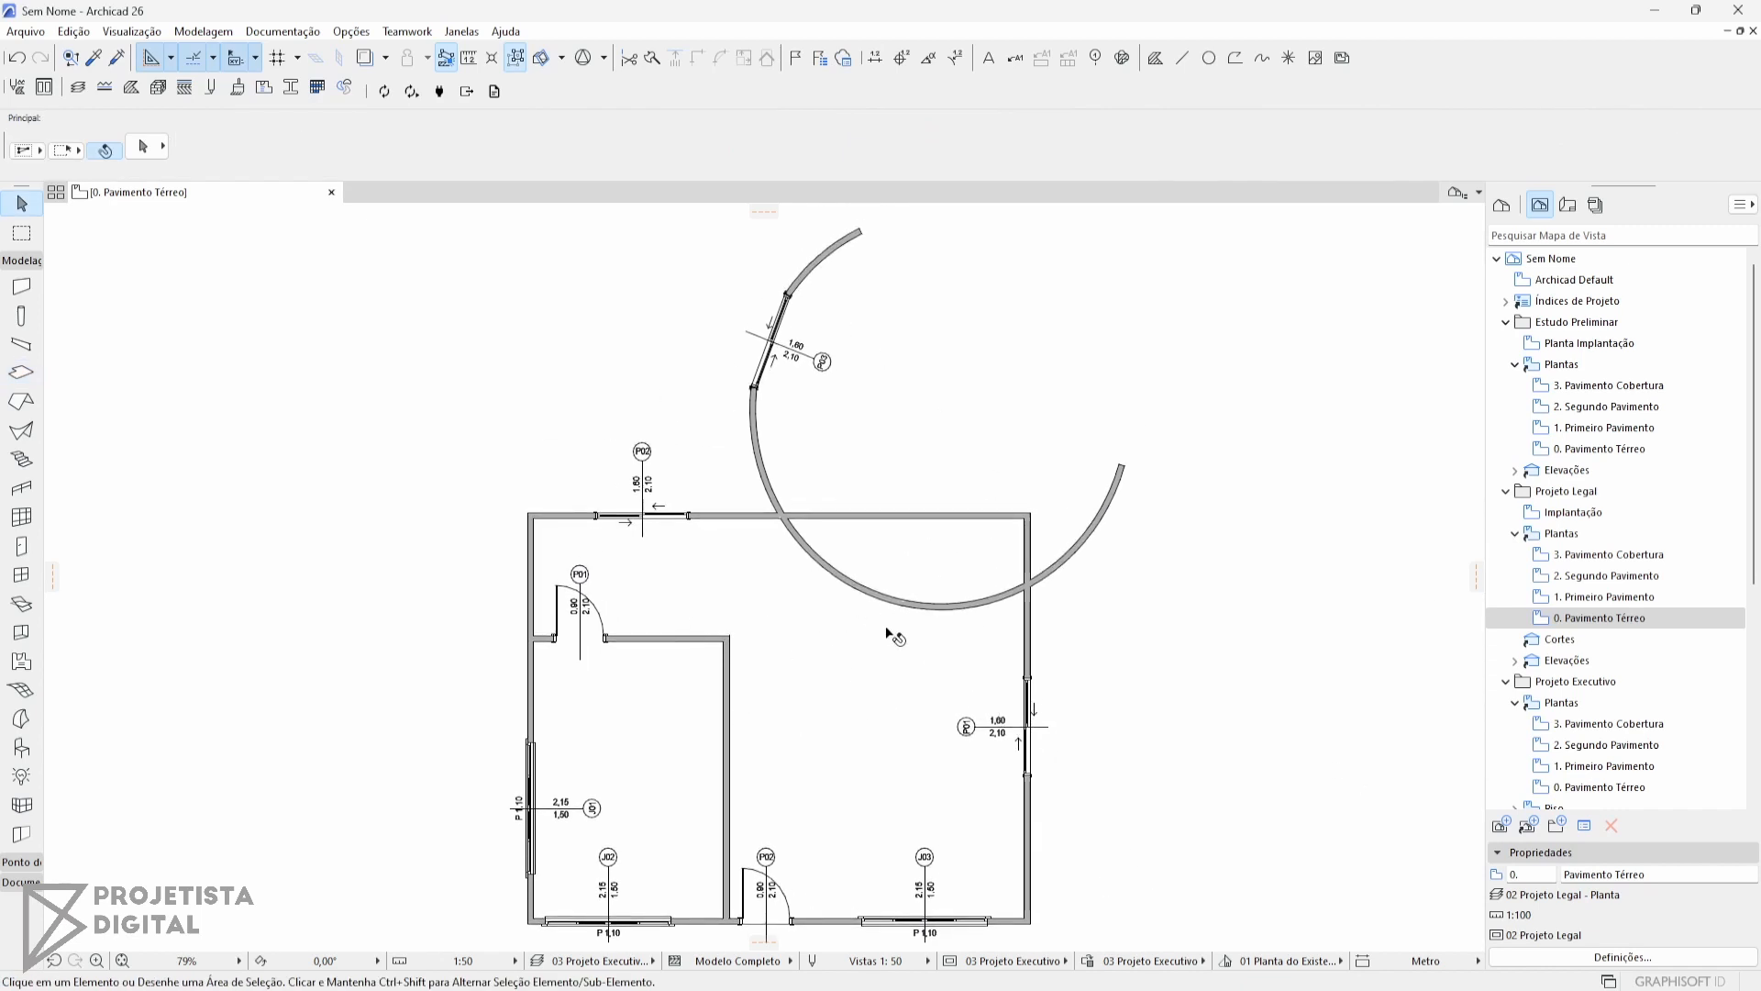
# Examine how walls, doors, windows and their markers are represented in the plan with the Projeto Executivo settings.
pyautogui.moveTo(735, 480); pyautogui.dragTo(771, 450, button='middle')
pyautogui.scroll(6, 738, 491)
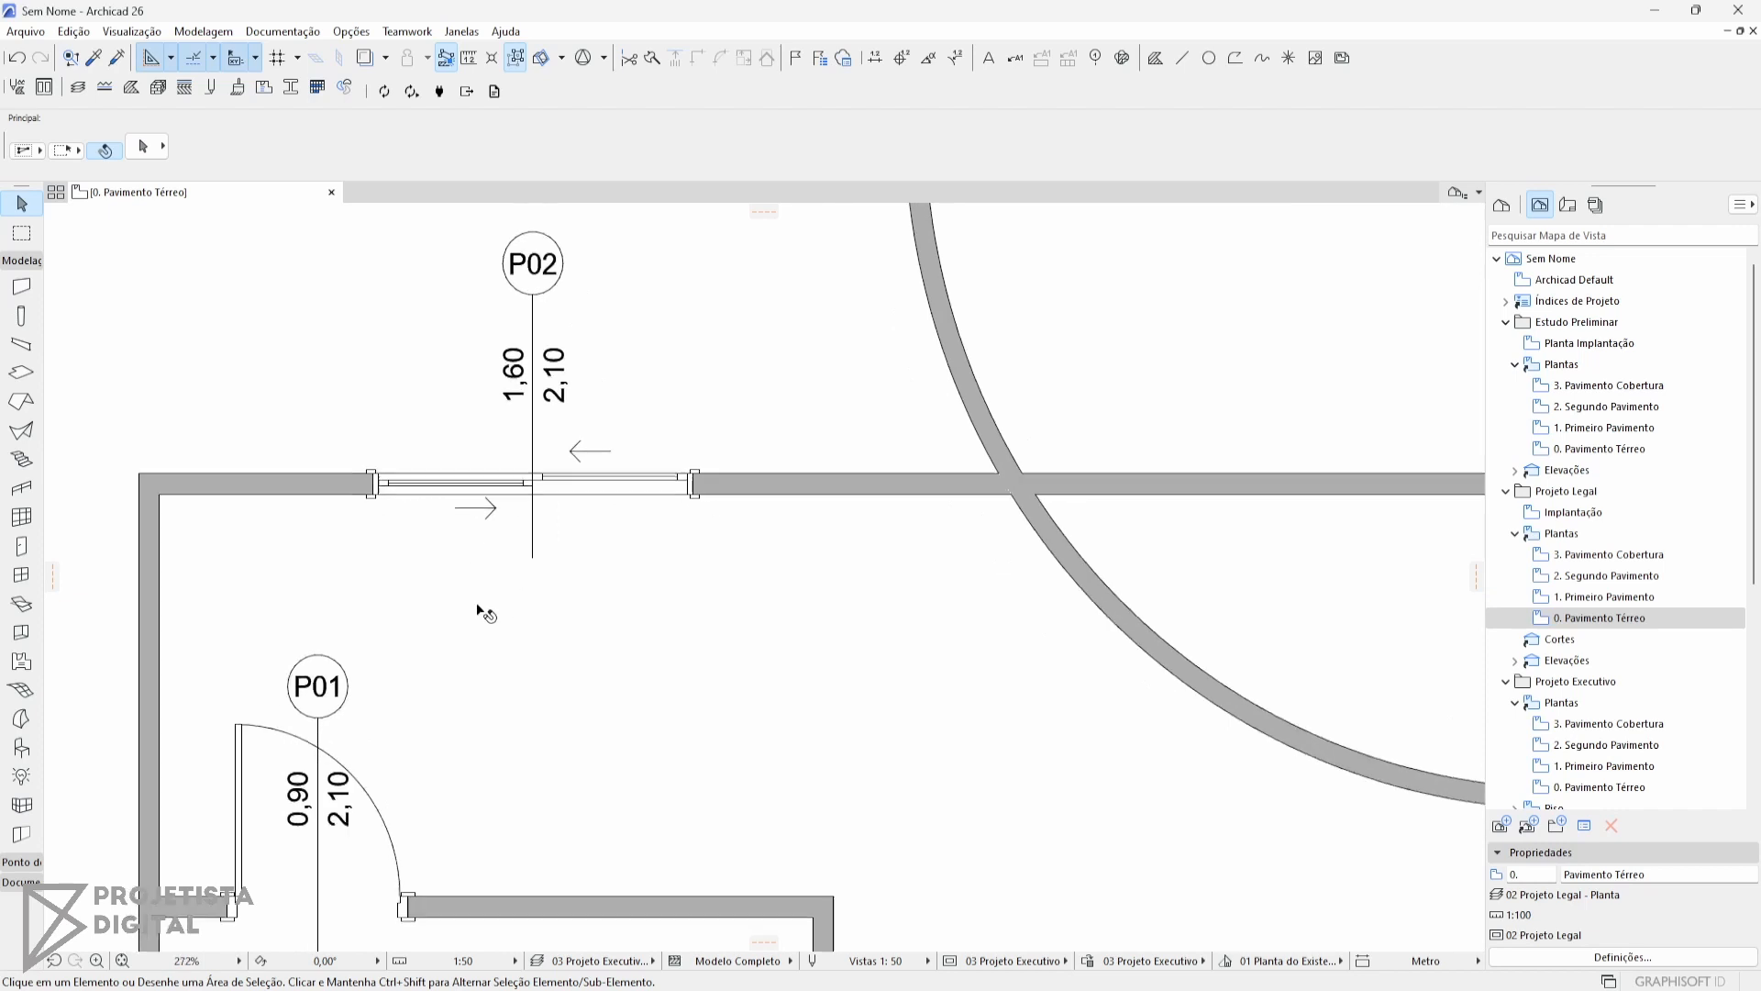
pyautogui.scroll(-2, 487, 495)
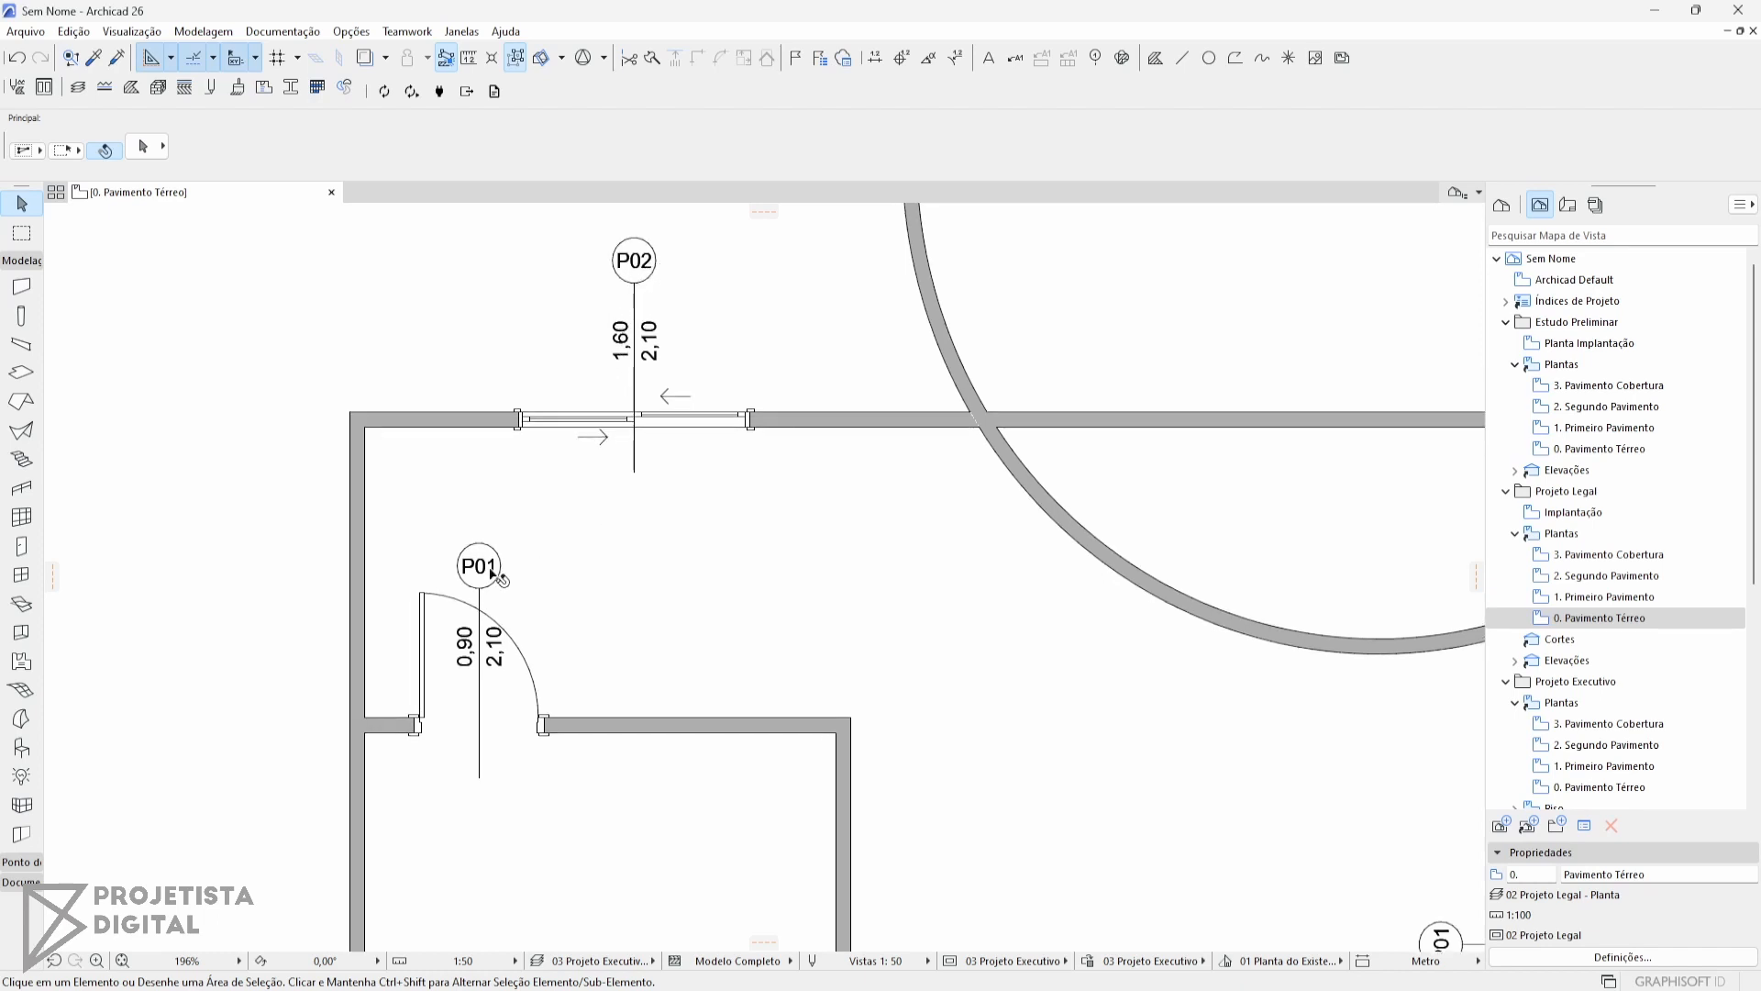
pyautogui.scroll(-3, 540, 713)
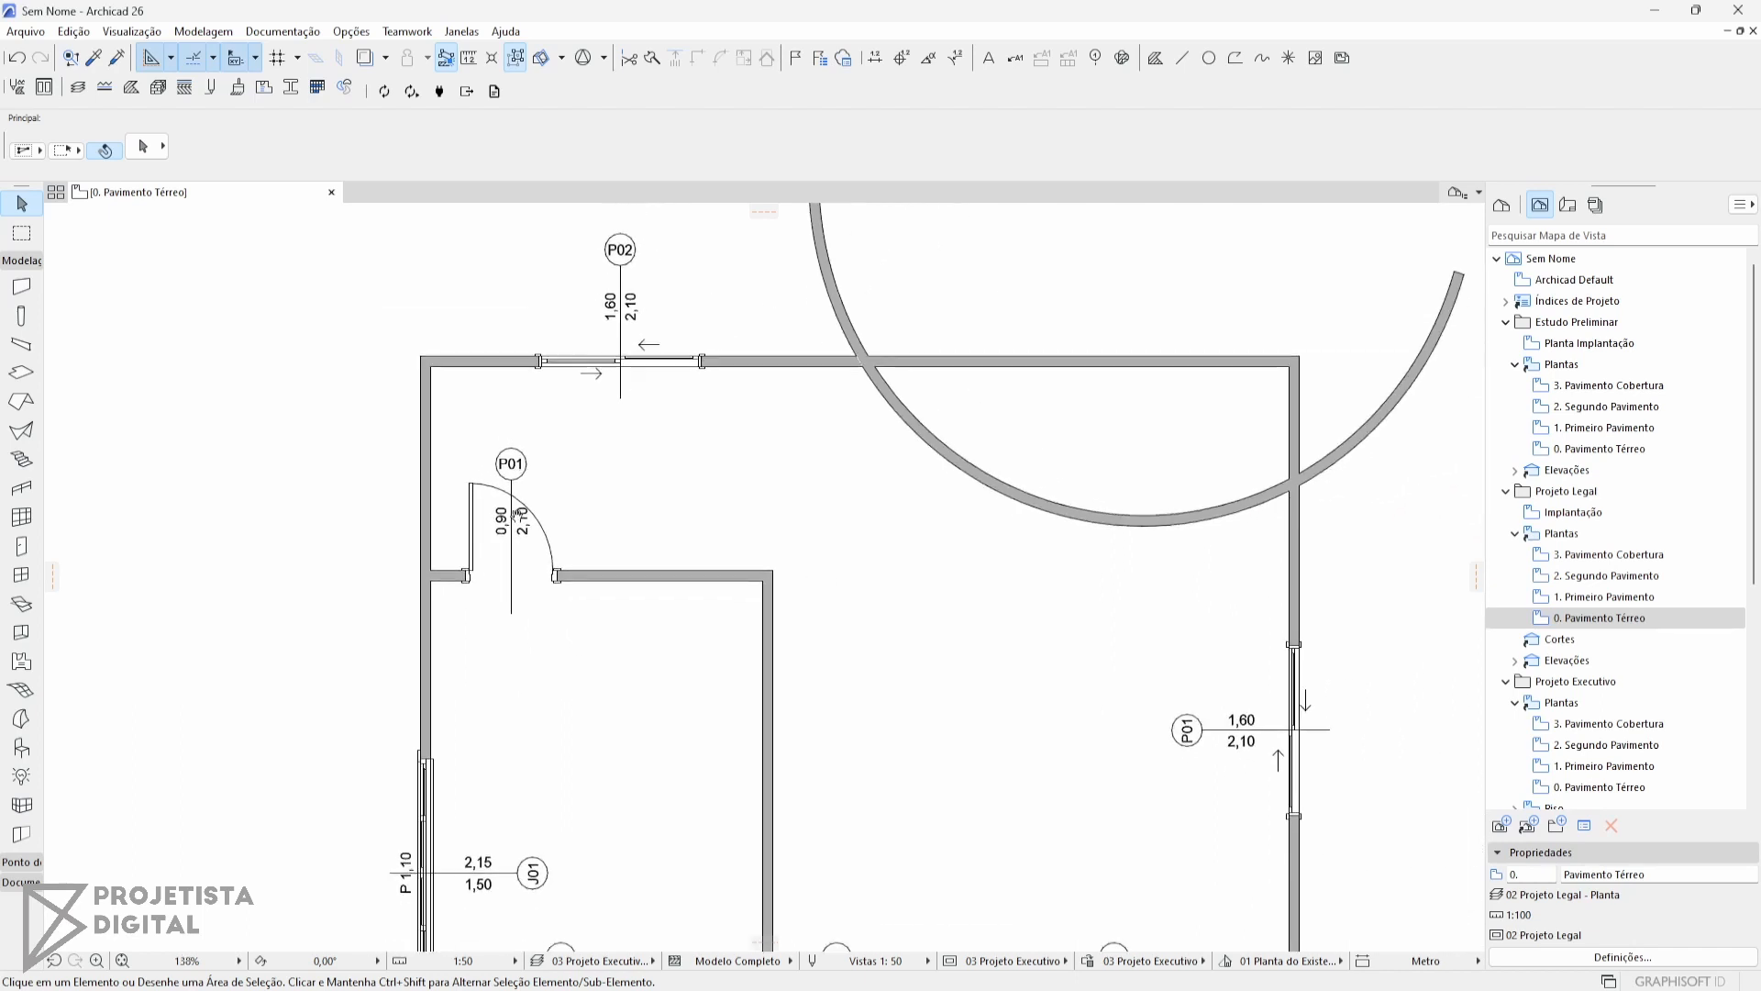
pyautogui.moveTo(516, 514); pyautogui.dragTo(525, 297, button='middle')
pyautogui.moveTo(601, 570); pyautogui.dragTo(602, 538, button='middle')
pyautogui.scroll(2, 576, 709)
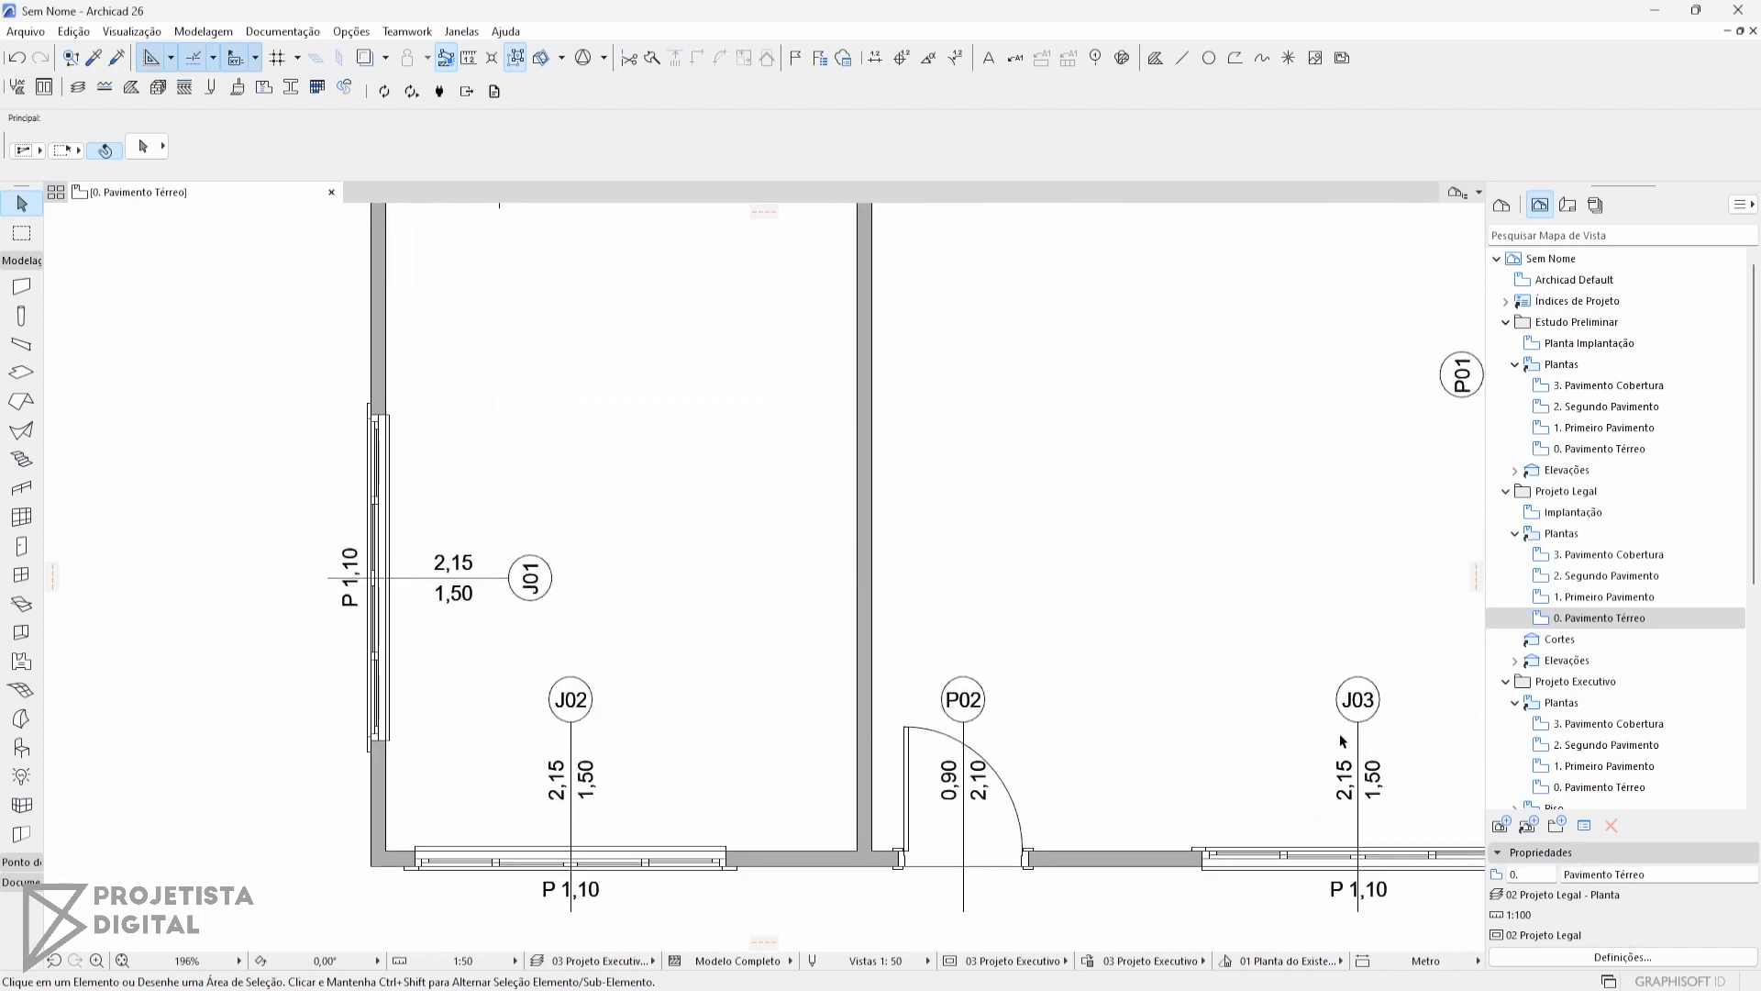
pyautogui.scroll(-1, 1364, 724)
pyautogui.moveTo(1240, 727); pyautogui.dragTo(1107, 776, button='middle')
pyautogui.moveTo(783, 504); pyautogui.dragTo(661, 657, button='middle')
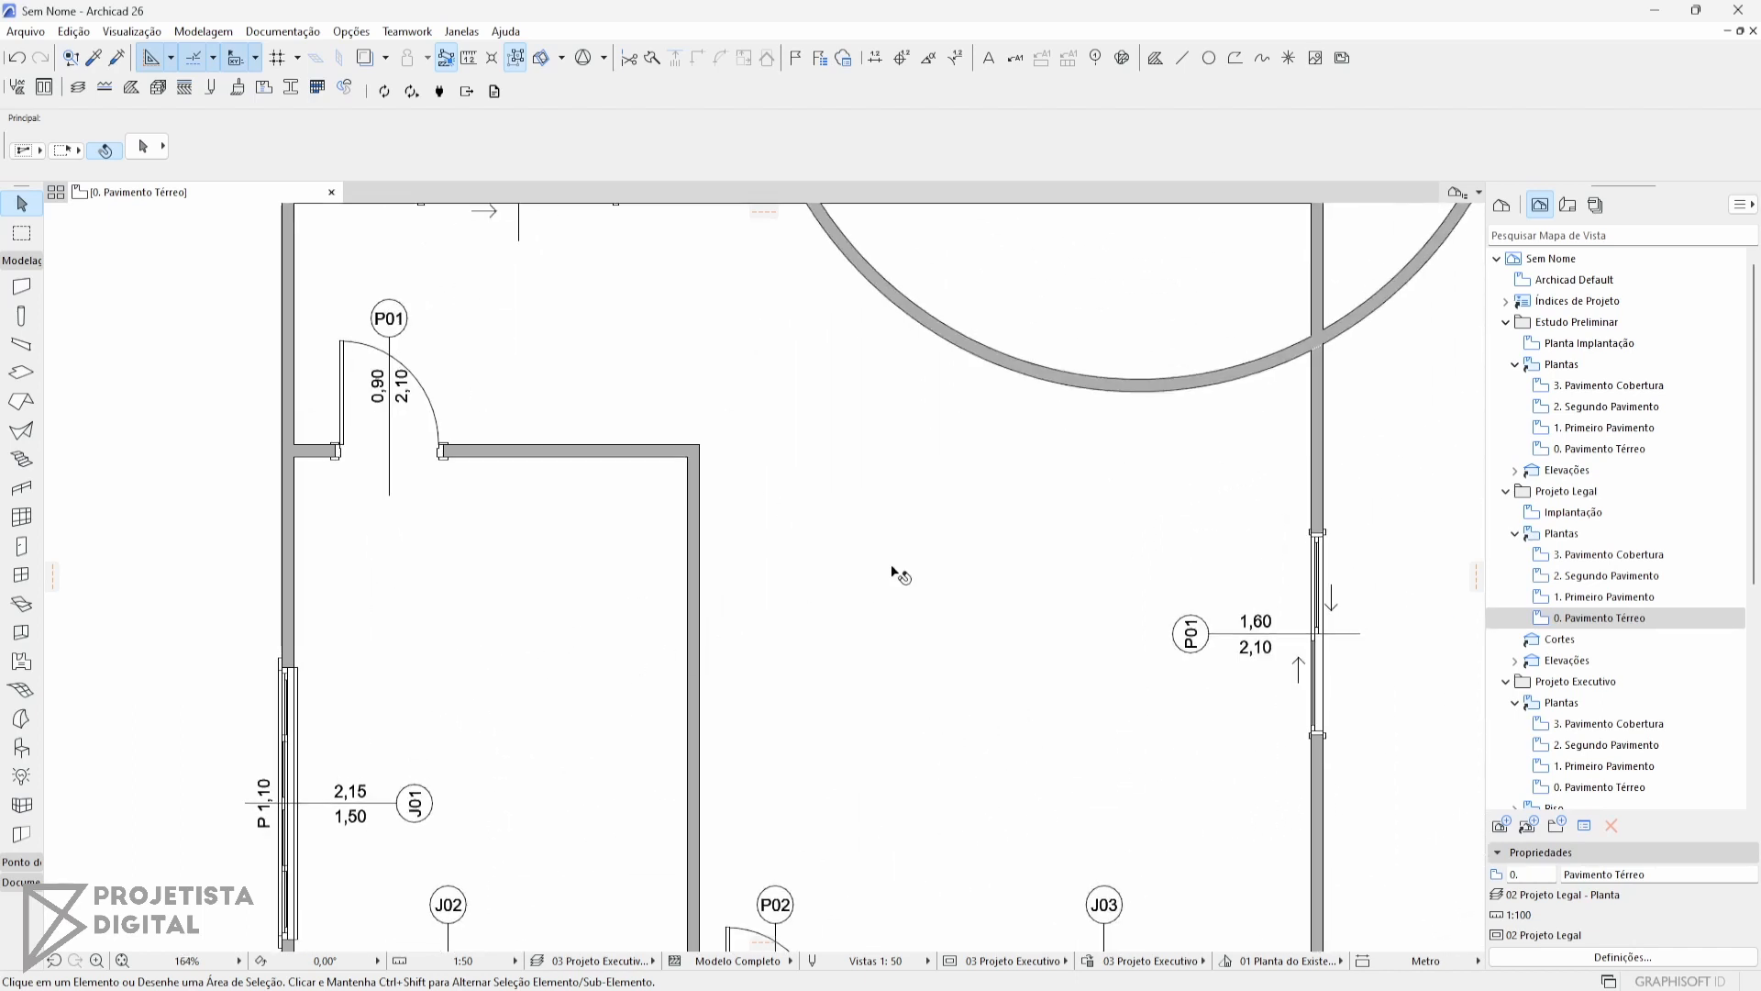
pyautogui.click(878, 496)
pyautogui.scroll(-1, 878, 496)
pyautogui.moveTo(987, 480); pyautogui.dragTo(1026, 543, button='middle')
pyautogui.press('Escape')
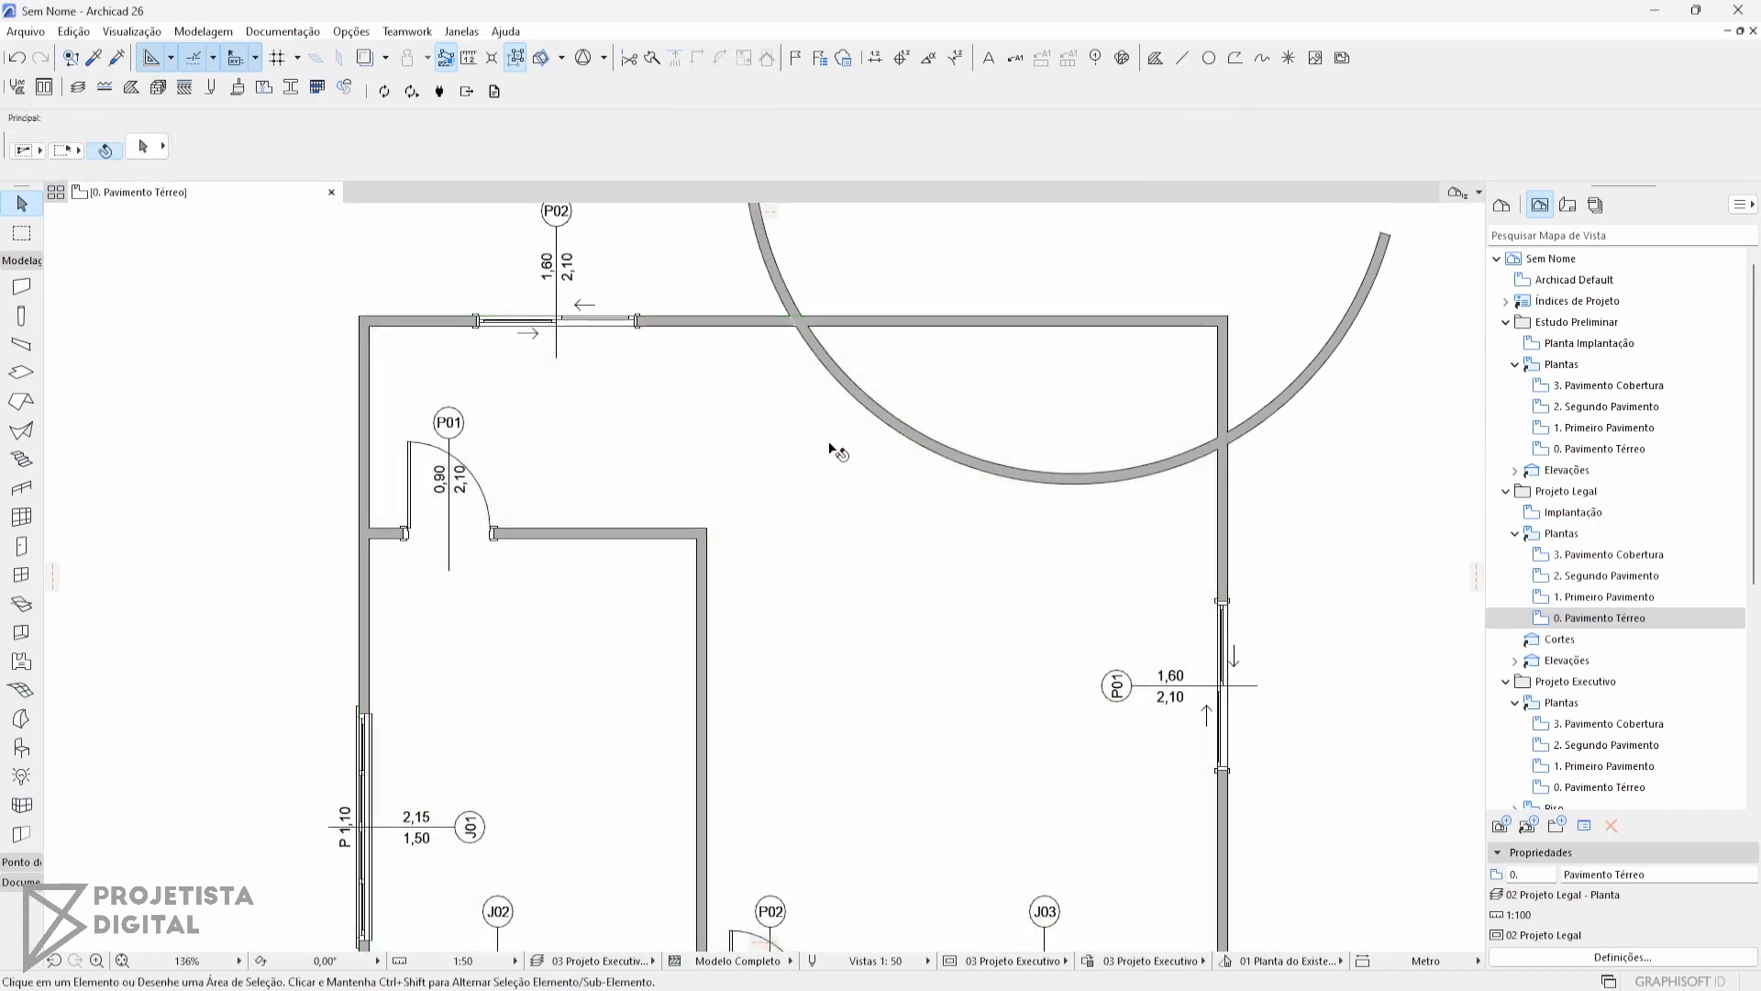
pyautogui.press('Escape')
pyautogui.scroll(-2, 1089, 527)
pyautogui.moveTo(1265, 431); pyautogui.dragTo(1163, 594, button='middle')
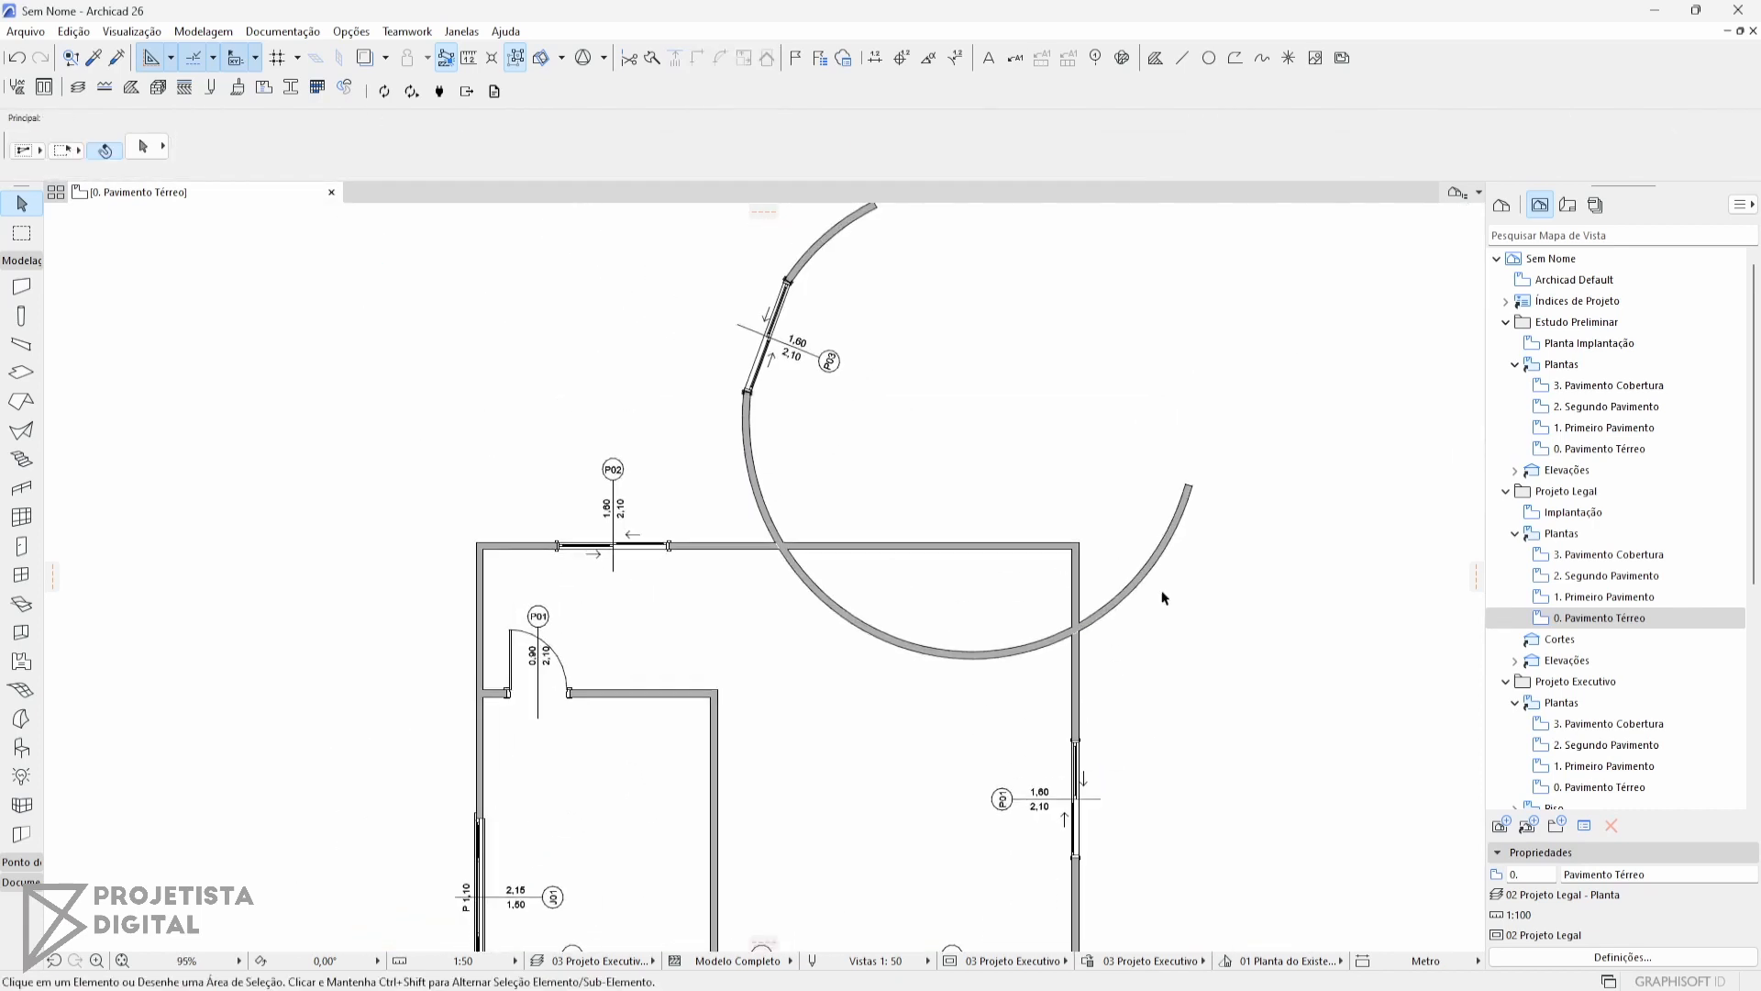
pyautogui.scroll(-1, 857, 469)
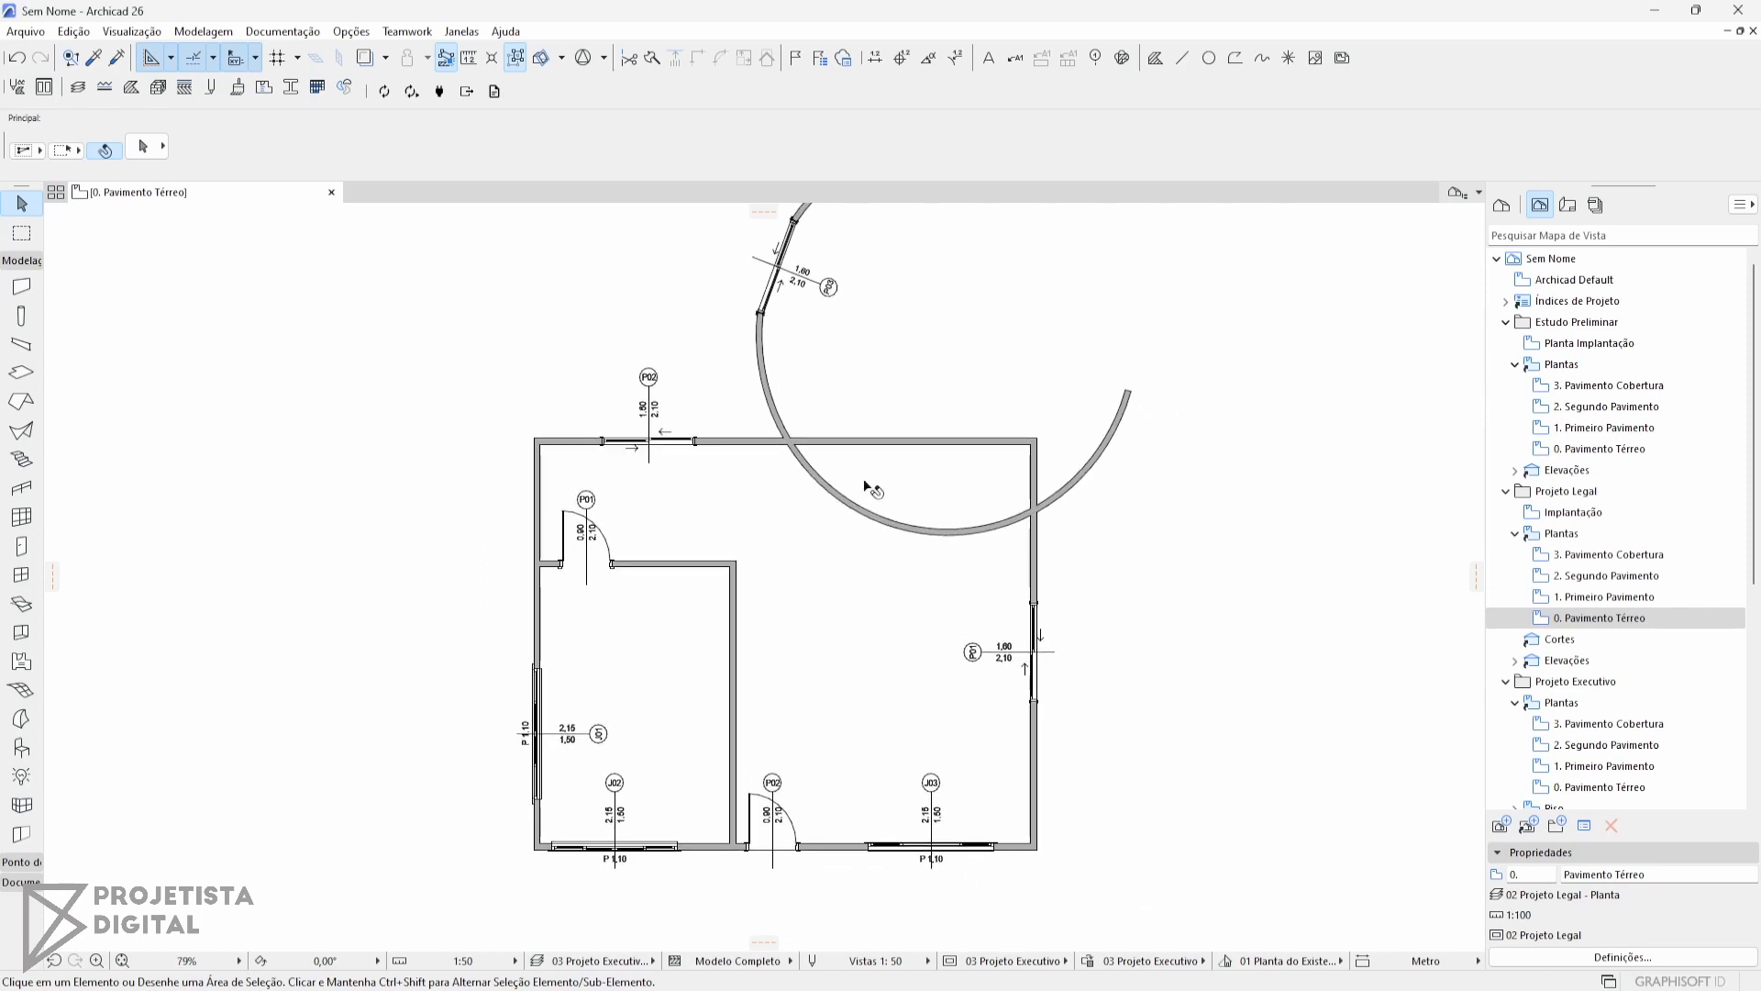
# Open the 0. Pavimento Térreo plan view of Estudo Preliminar and examine how its walls and openings are represented.
pyautogui.doubleClick(1605, 449)
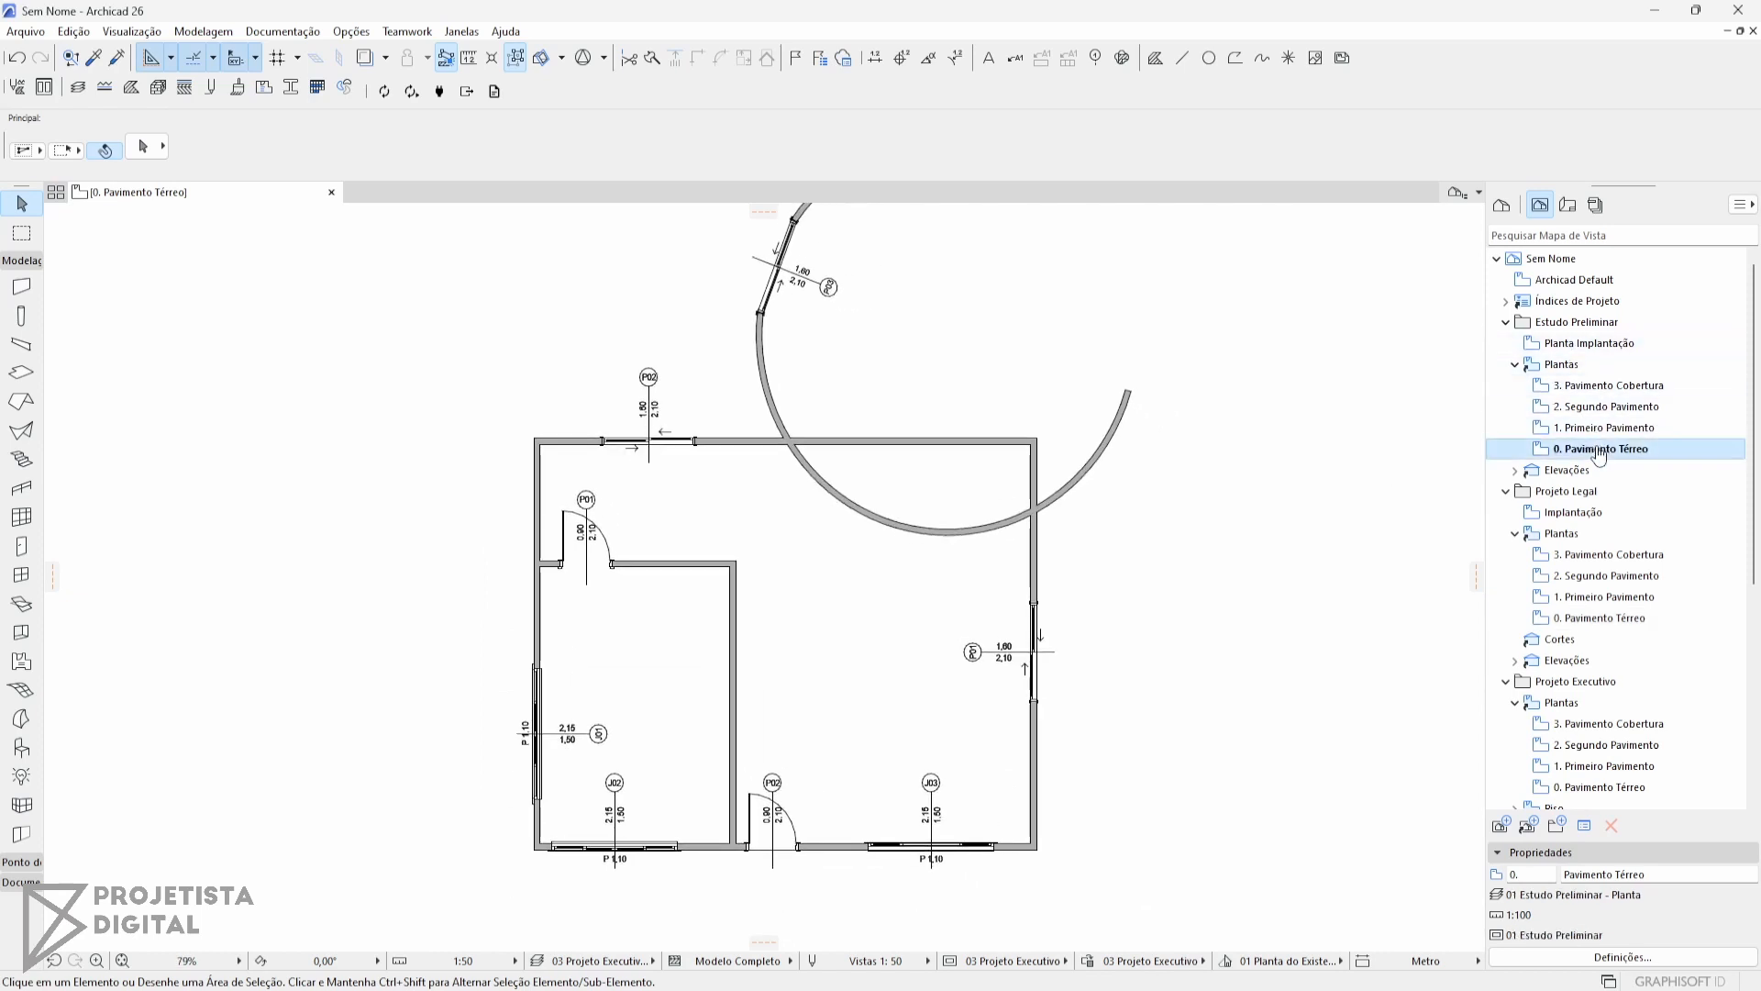
pyautogui.moveTo(1098, 621); pyautogui.dragTo(1090, 667, button='middle')
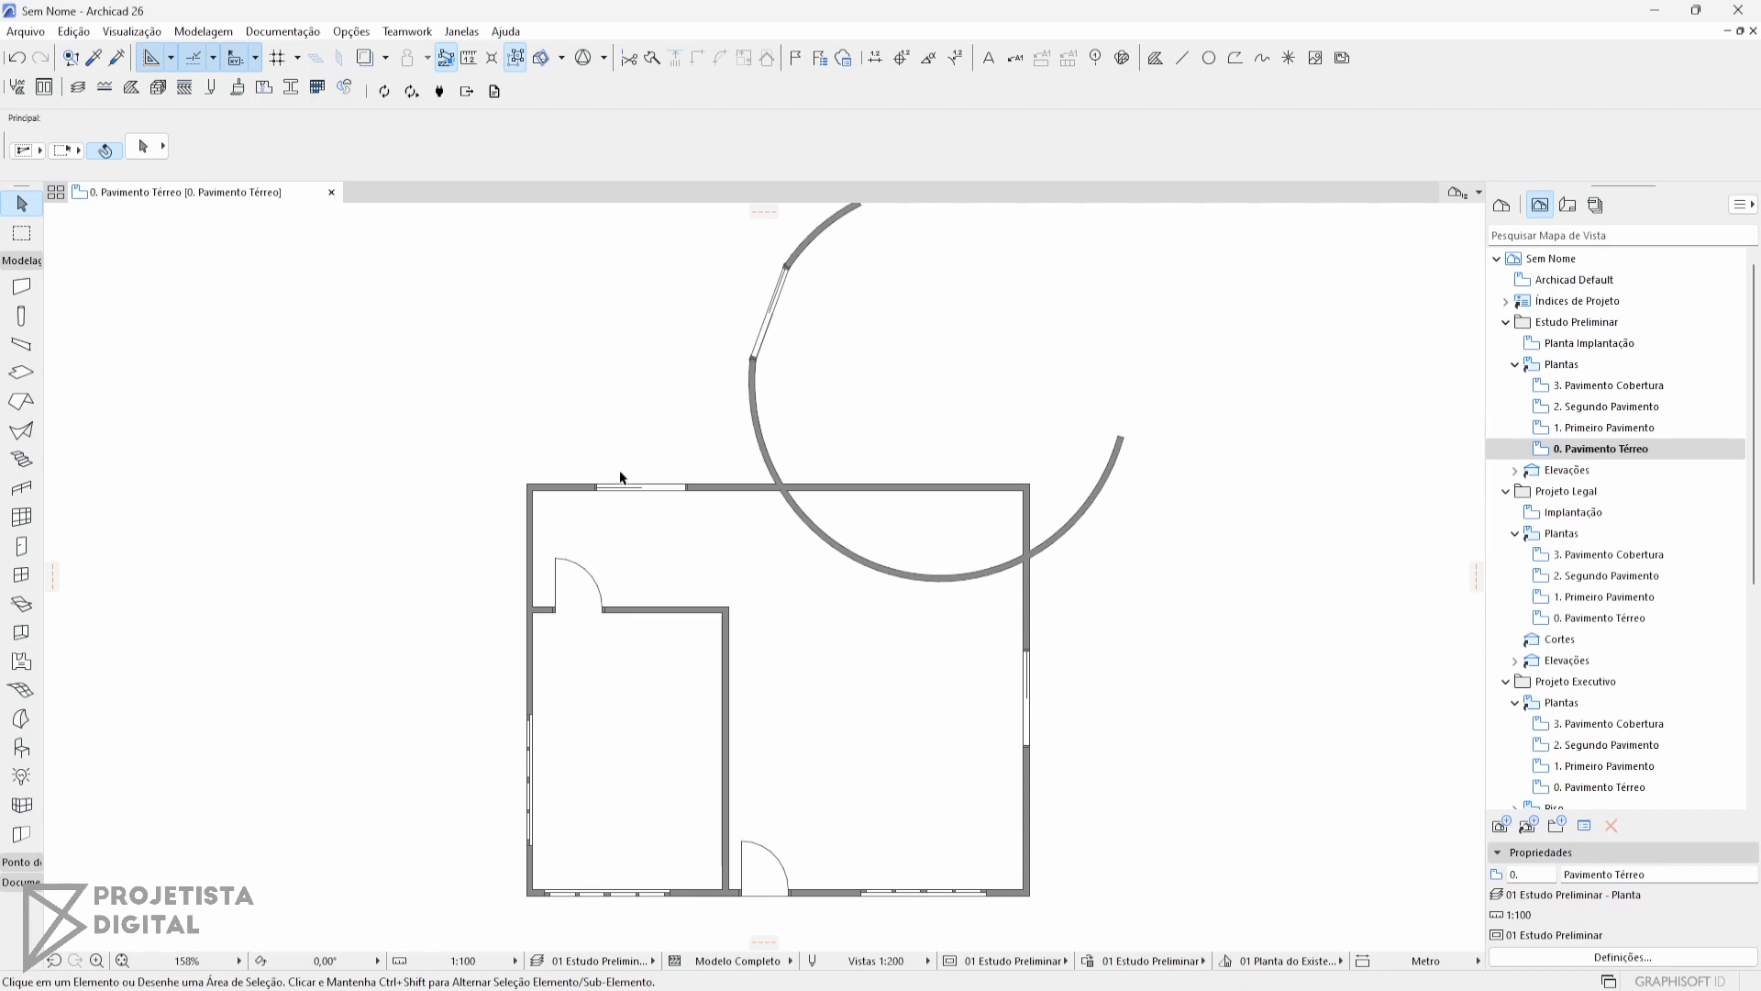
pyautogui.scroll(5, 621, 478)
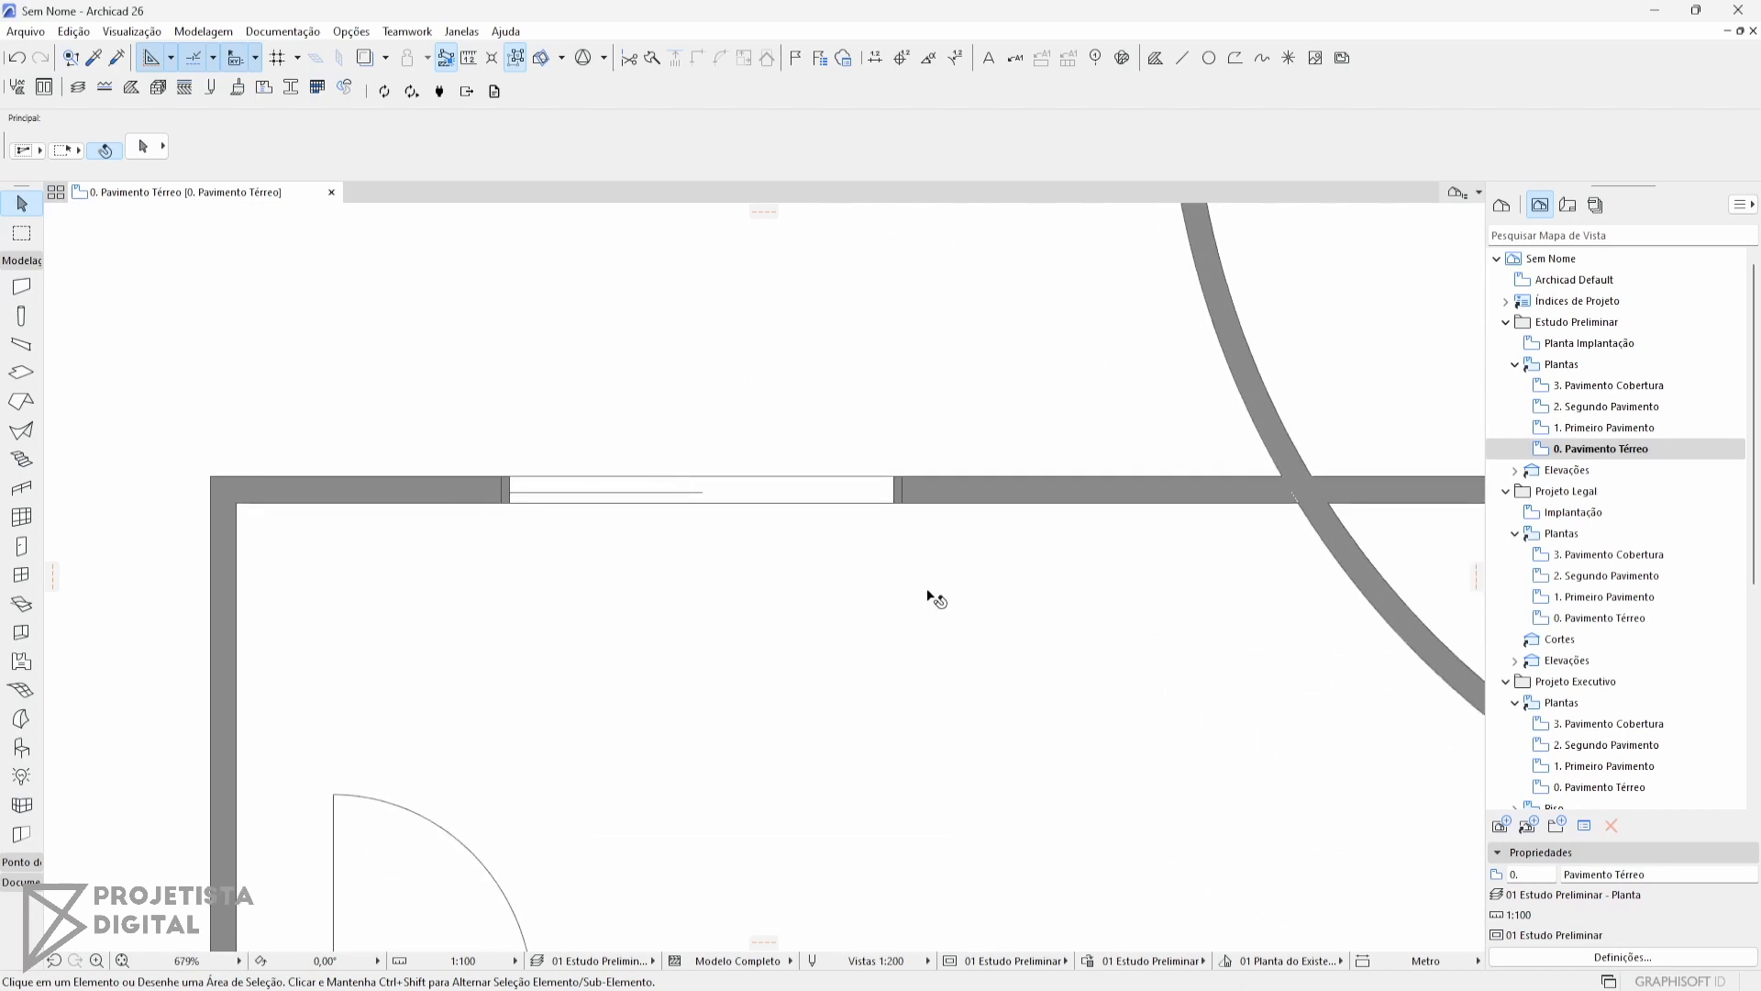
pyautogui.moveTo(652, 379); pyautogui.dragTo(636, 381, button='middle')
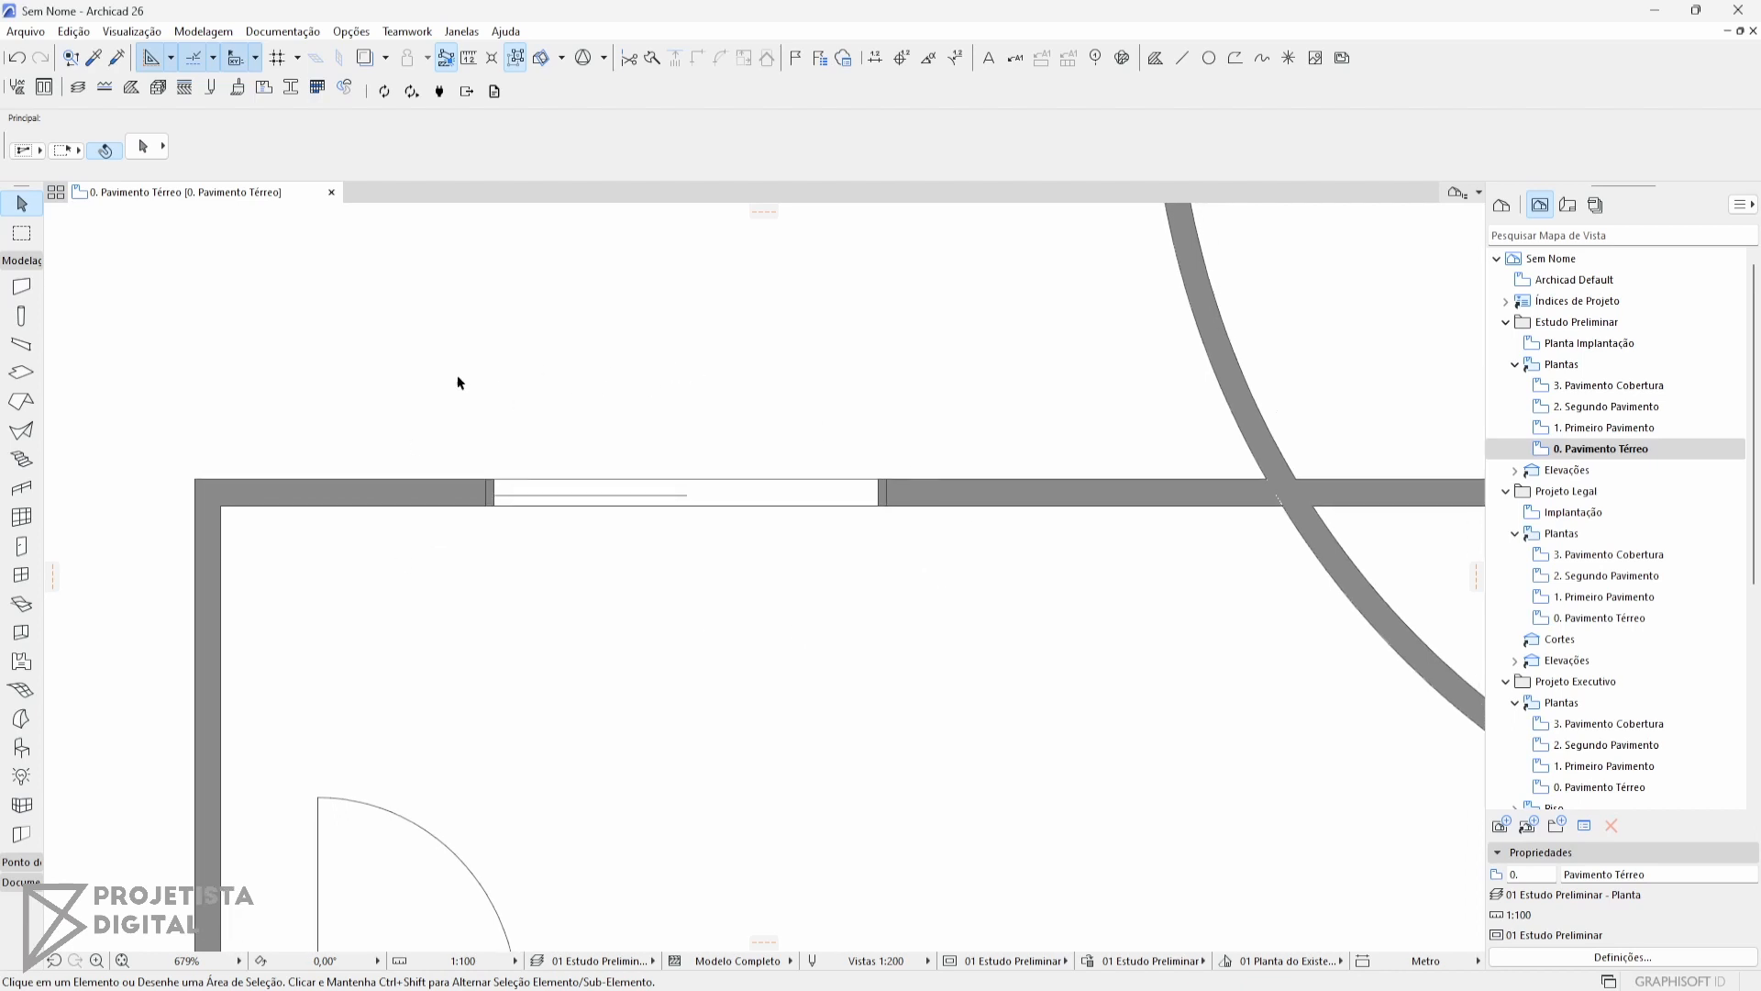
pyautogui.moveTo(1043, 576); pyautogui.dragTo(971, 580, button='middle')
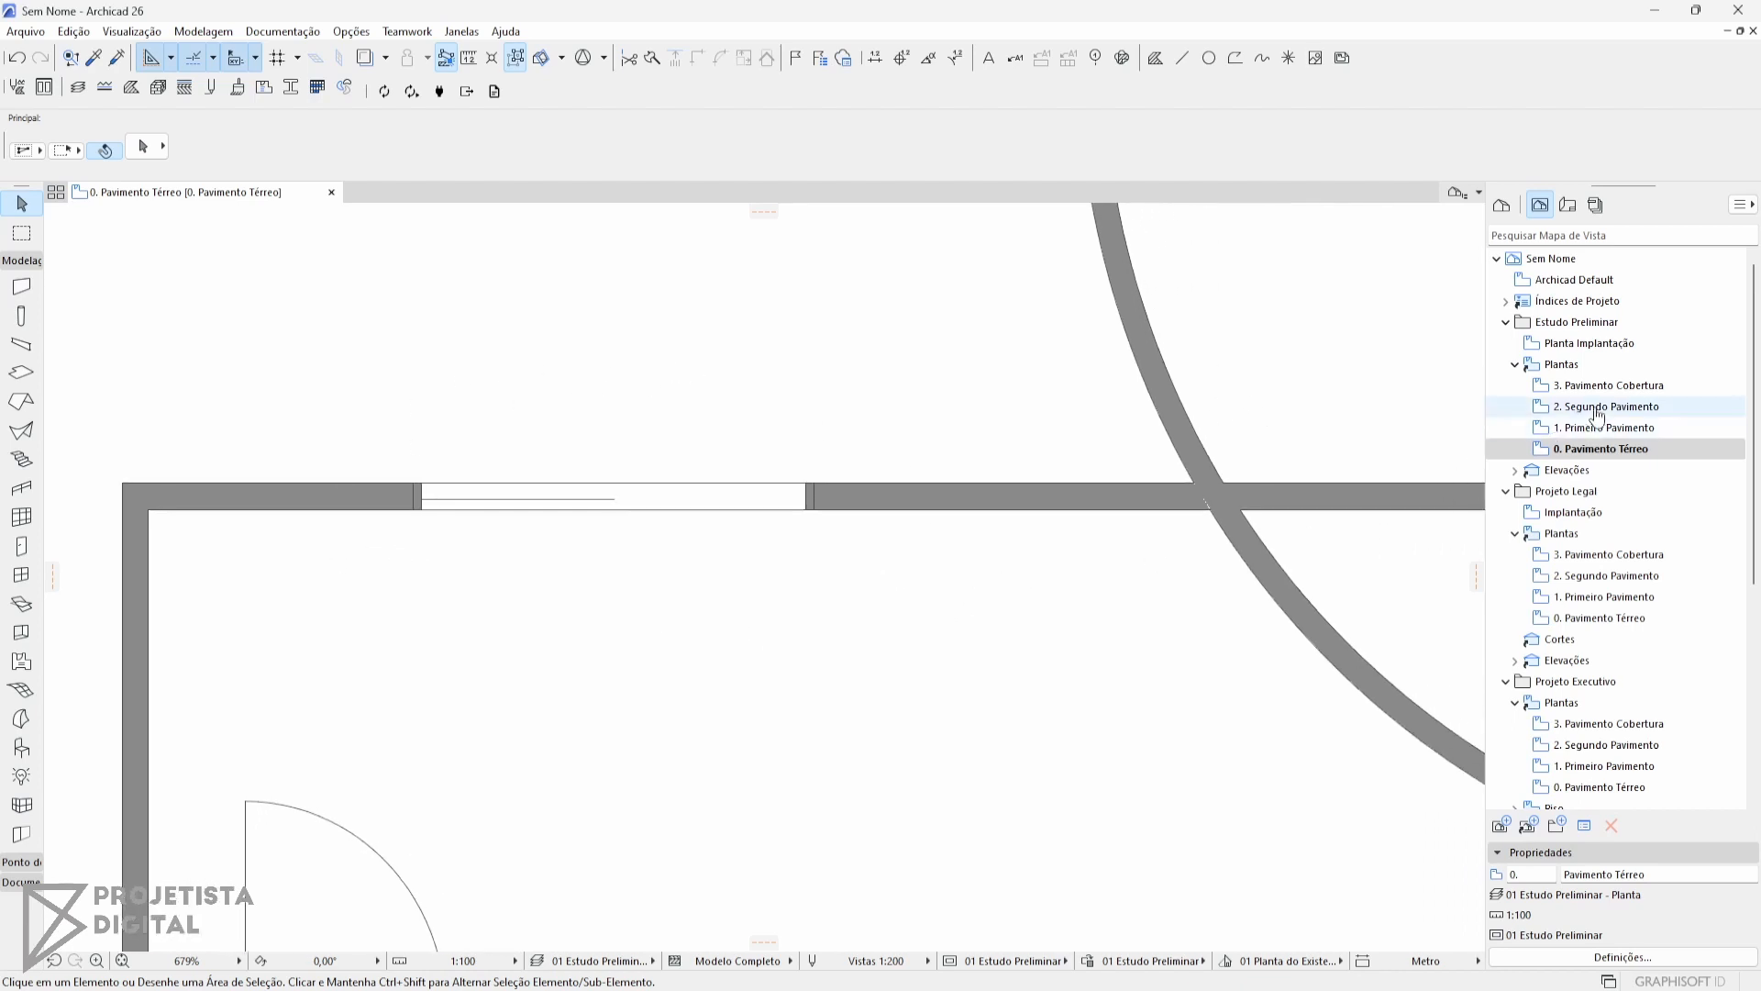
# Open Projeto Legal's 0. Pavimento Térreo view to examine its walls and door markers, and reopen the Estudo Preliminar version for comparison.
pyautogui.doubleClick(1618, 619)
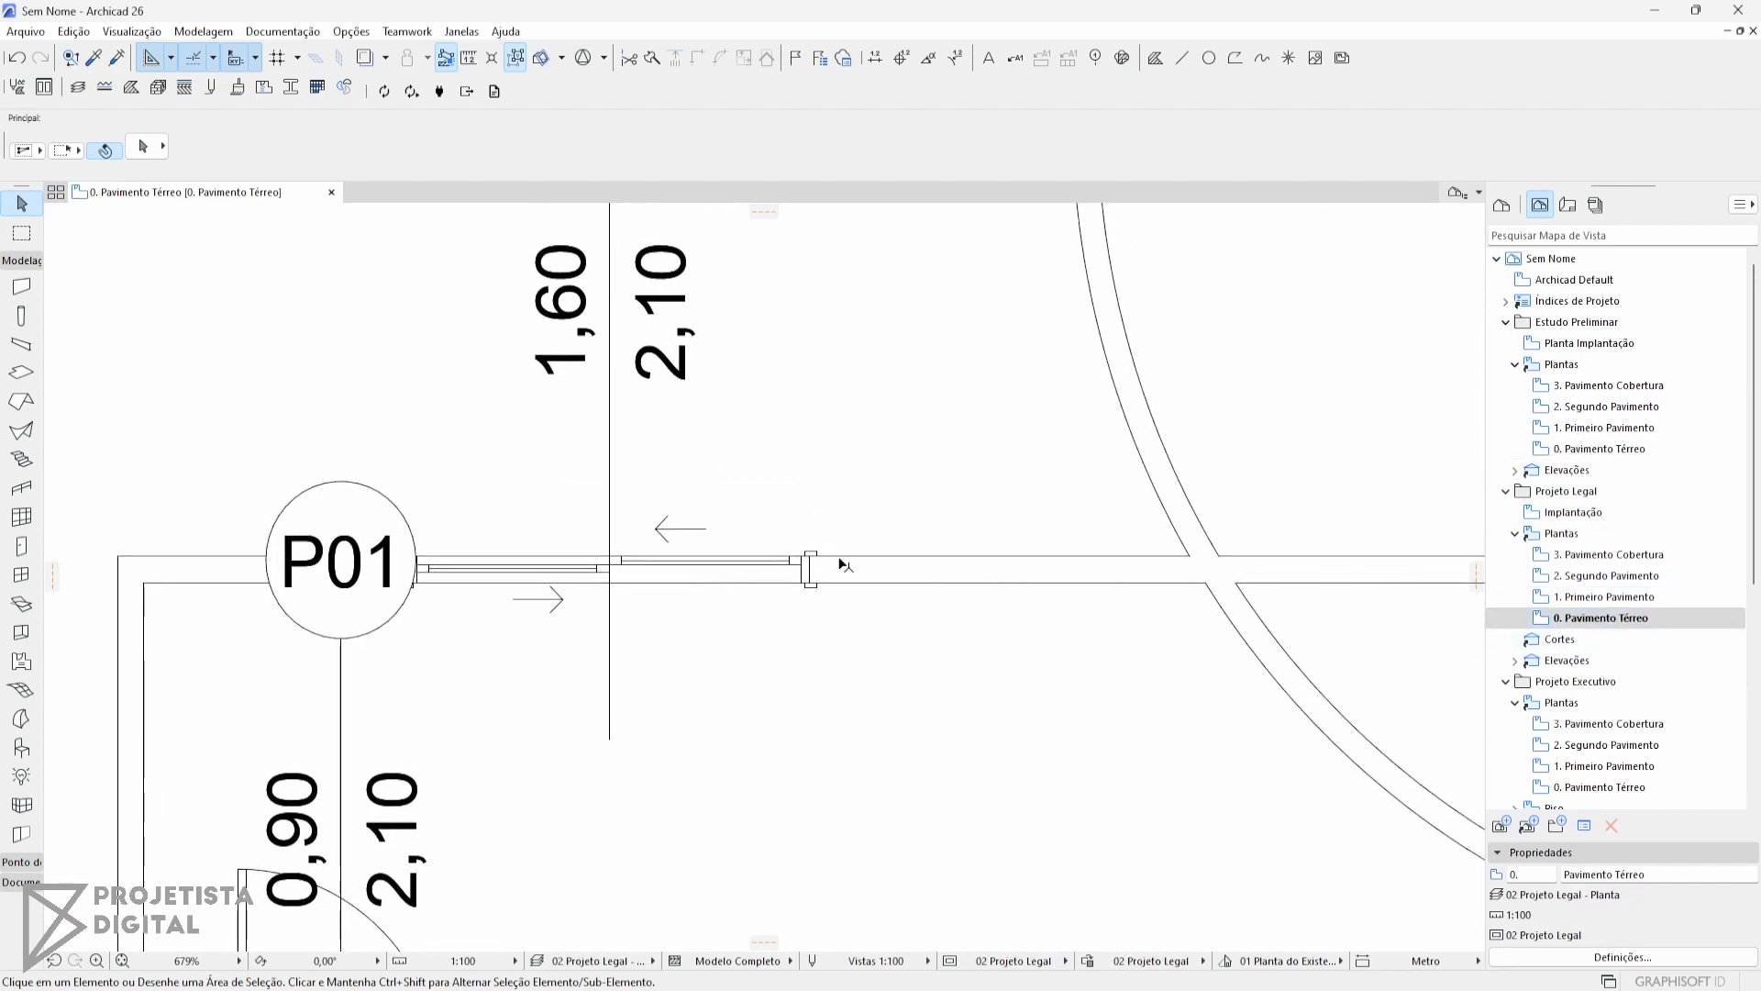
pyautogui.moveTo(894, 567); pyautogui.dragTo(905, 588, button='middle')
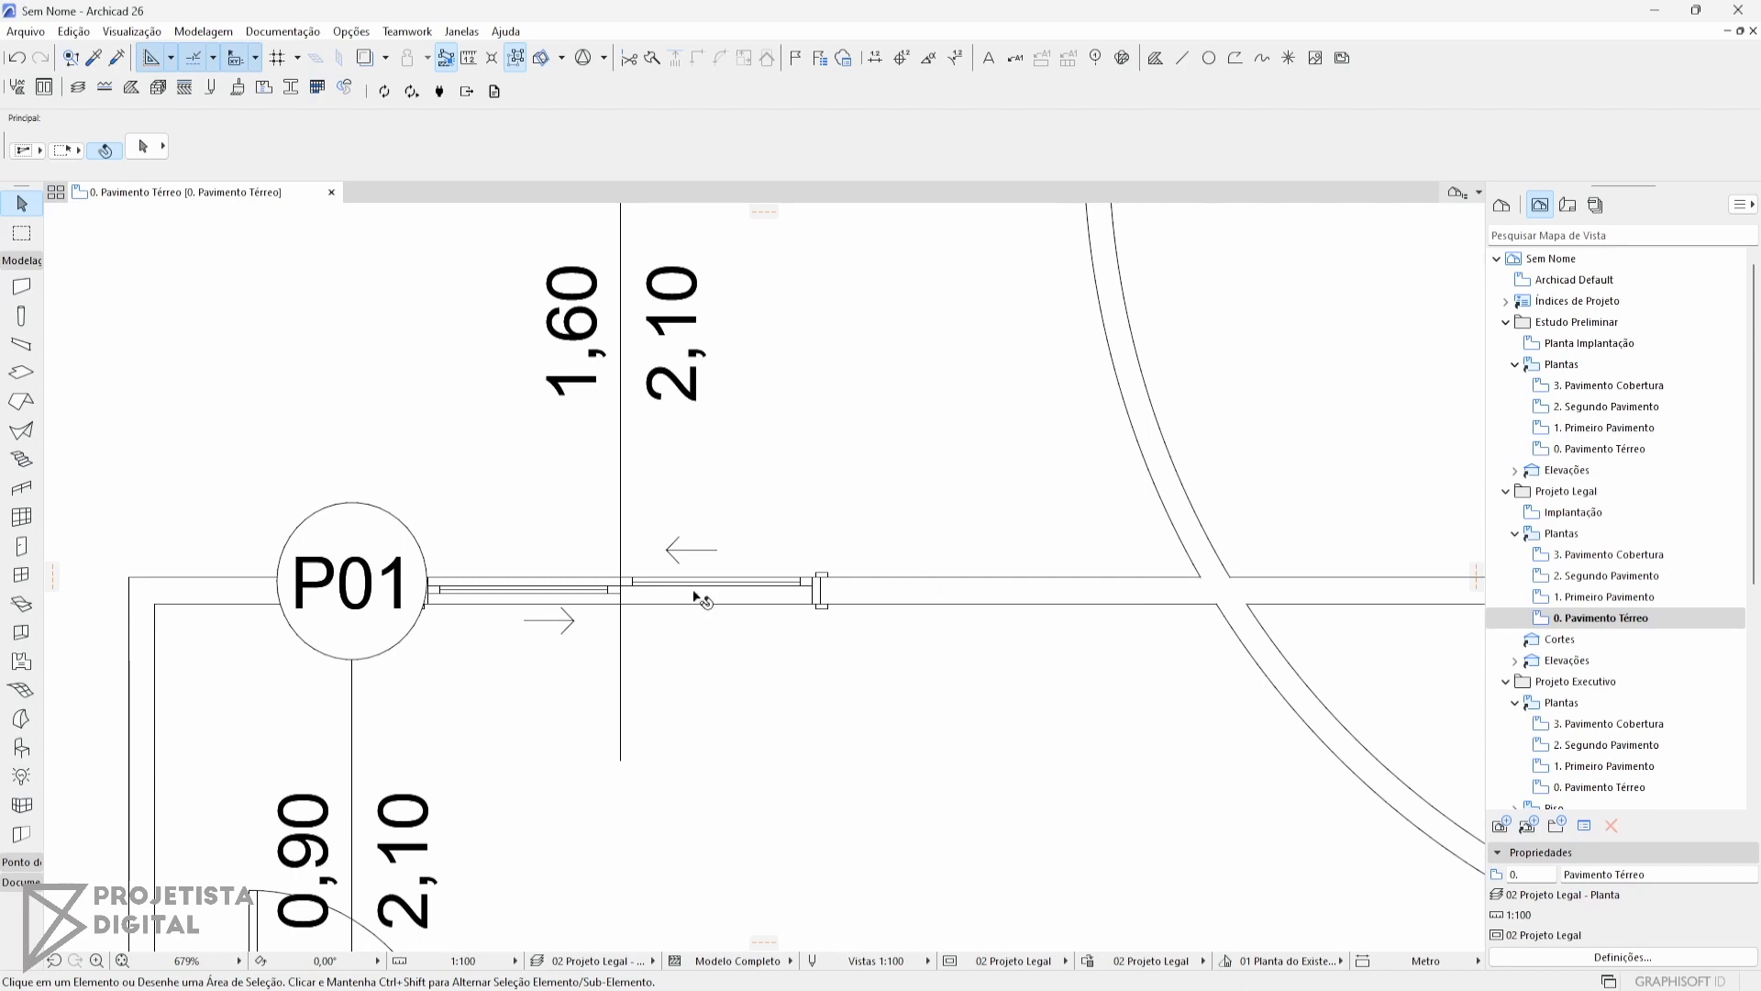
pyautogui.moveTo(694, 592); pyautogui.dragTo(705, 663, button='middle')
pyautogui.scroll(-1, 723, 361)
pyautogui.moveTo(723, 361); pyautogui.dragTo(707, 451, button='middle')
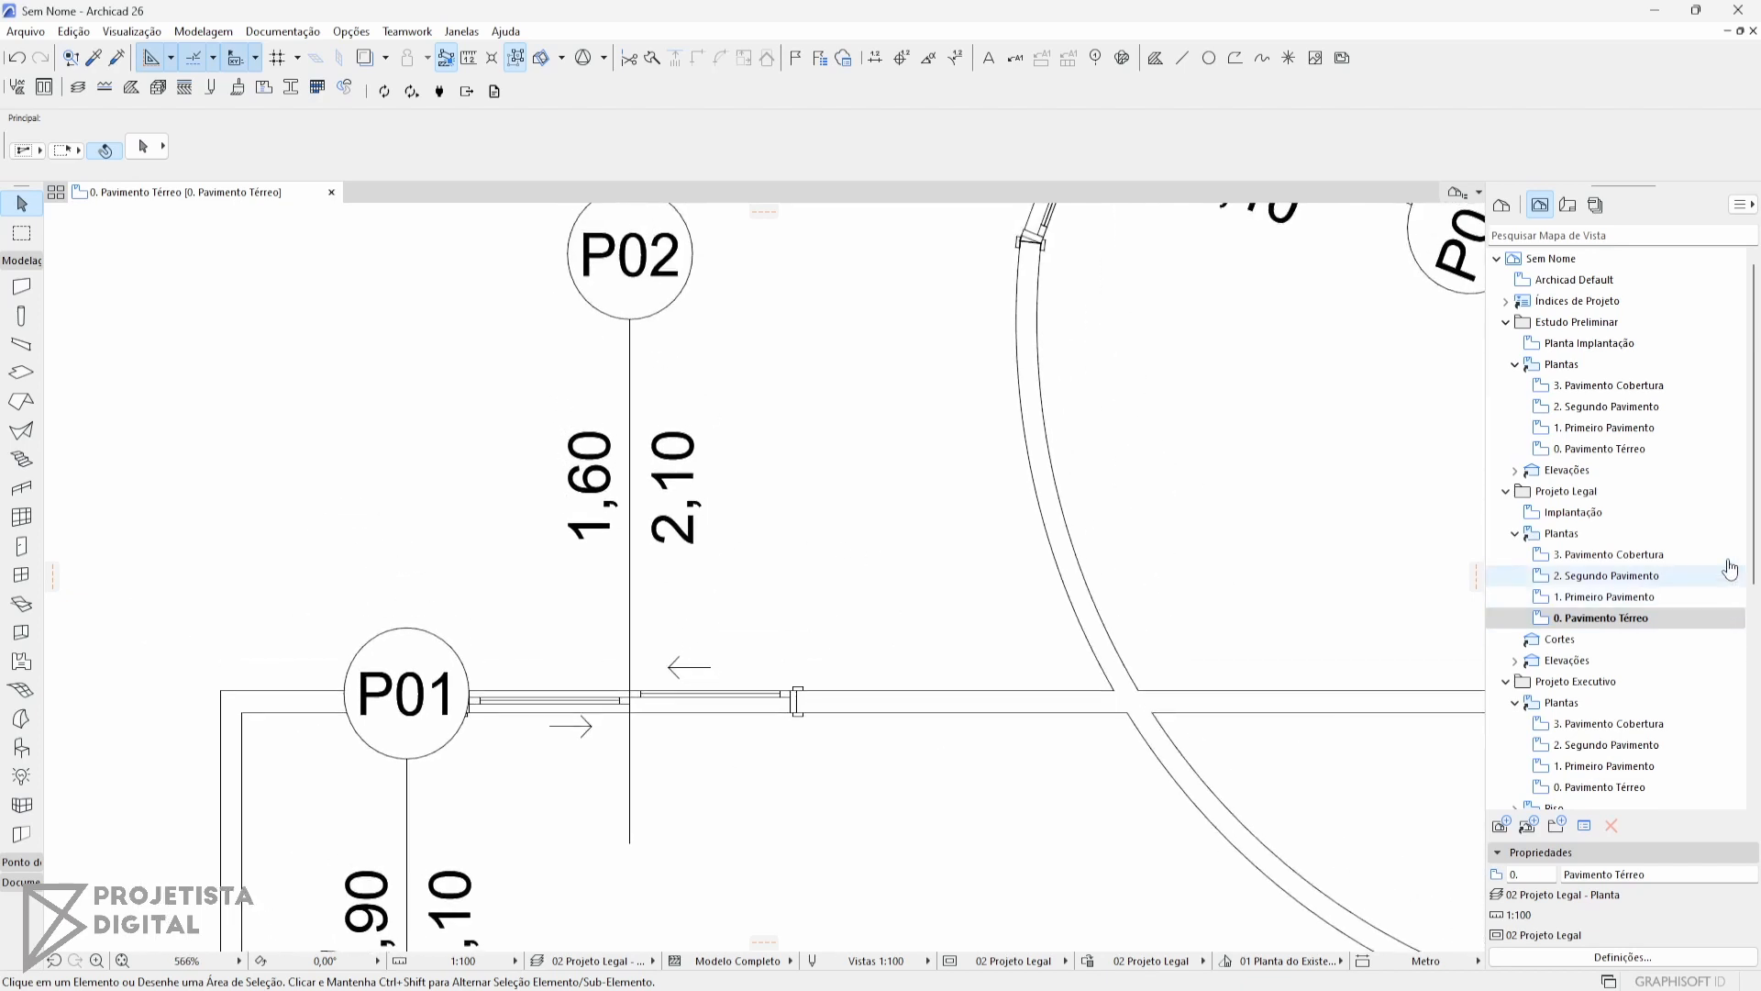
pyautogui.doubleClick(1622, 449)
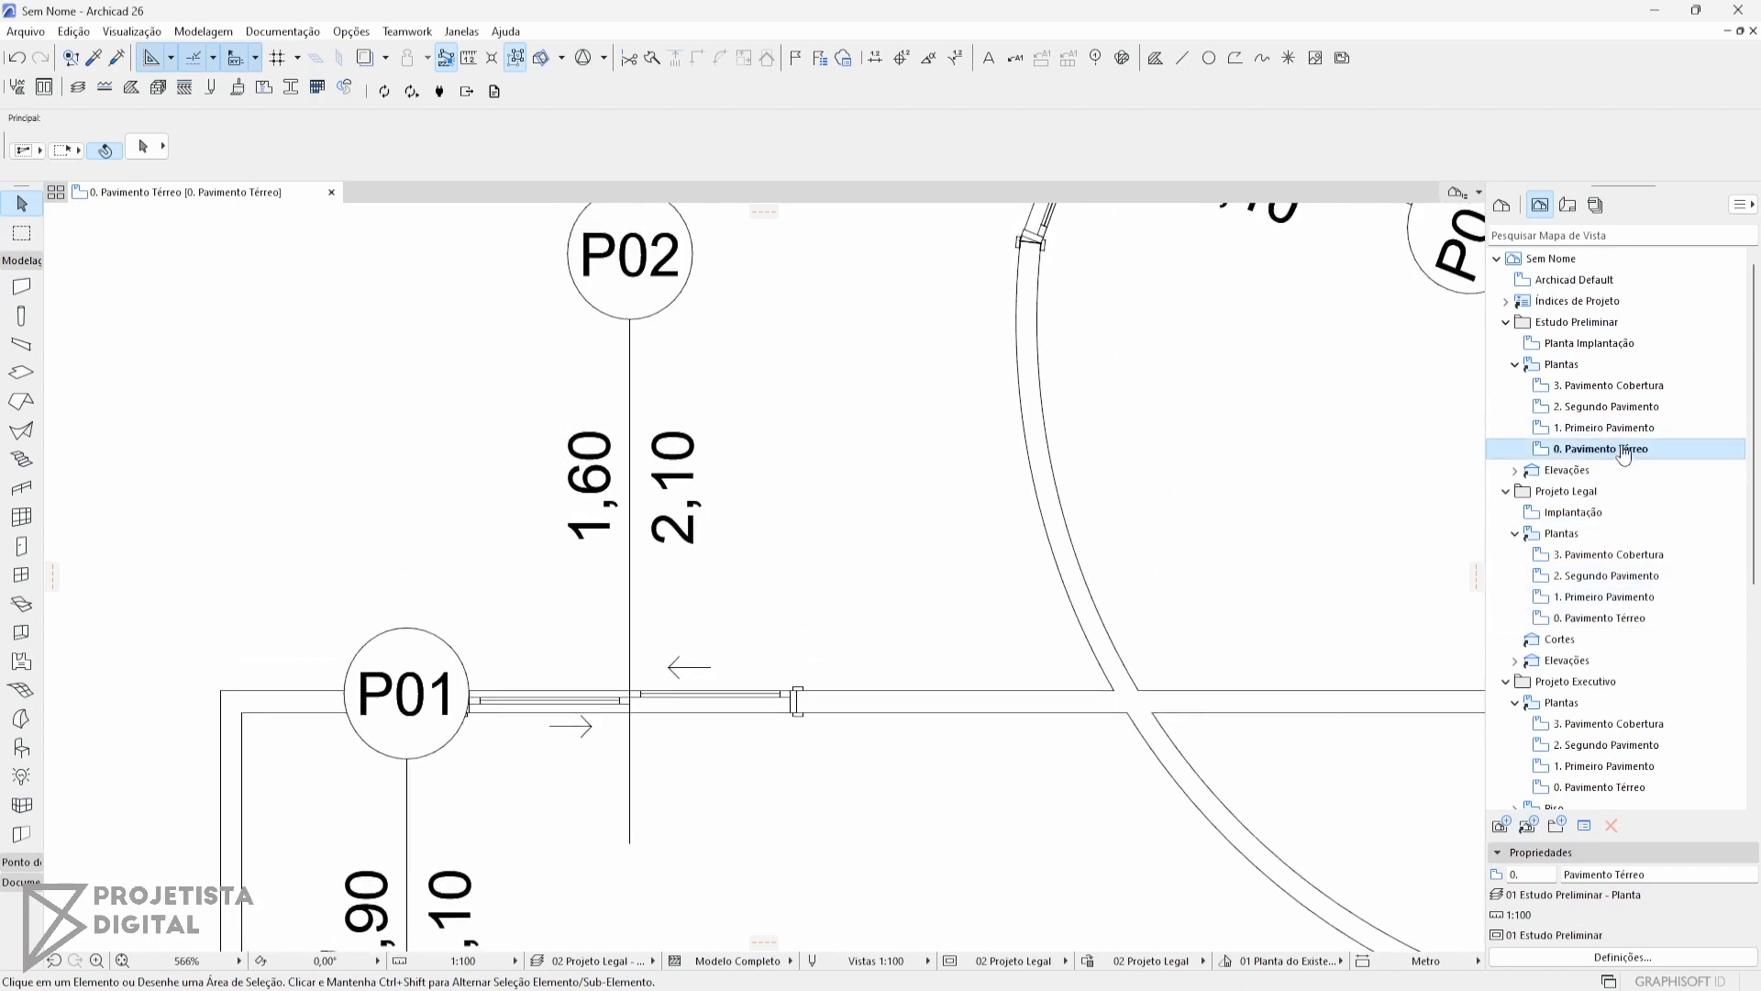
pyautogui.scroll(2, 791, 747)
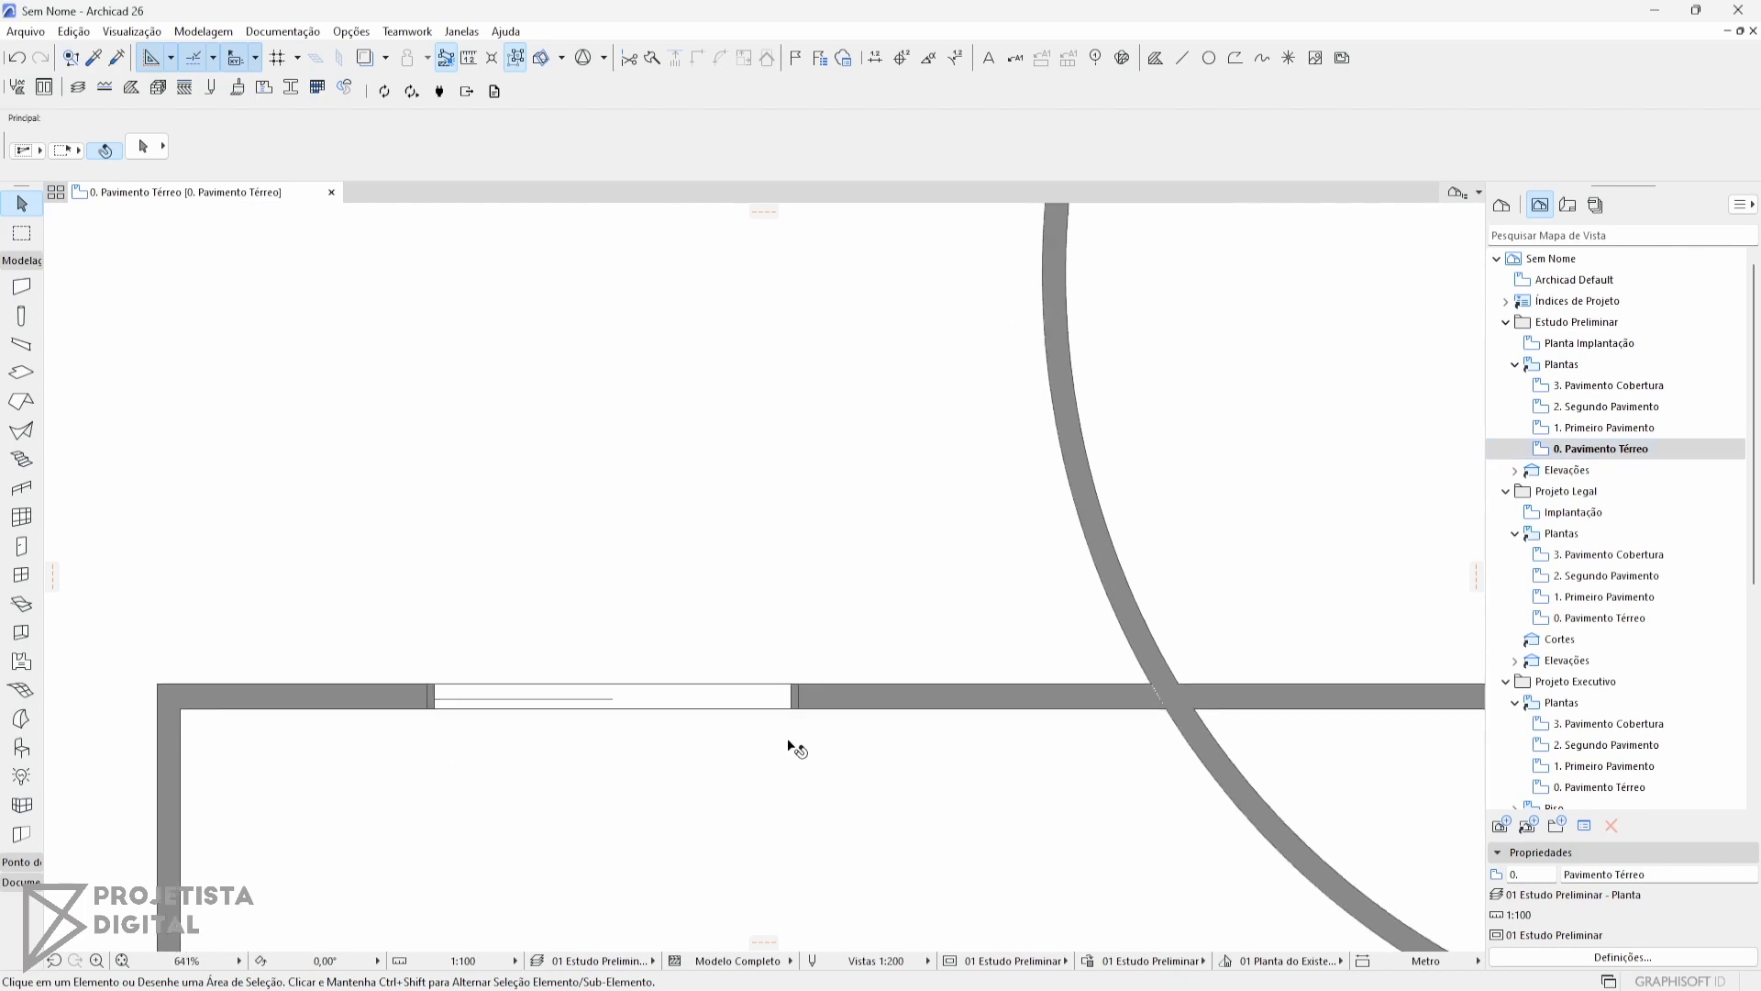
# Open Projeto Executivo's 0. Pavimento Térreo plan view and examine how its walls, doors and markers are drawn.
pyautogui.scroll(-4, 539, 719)
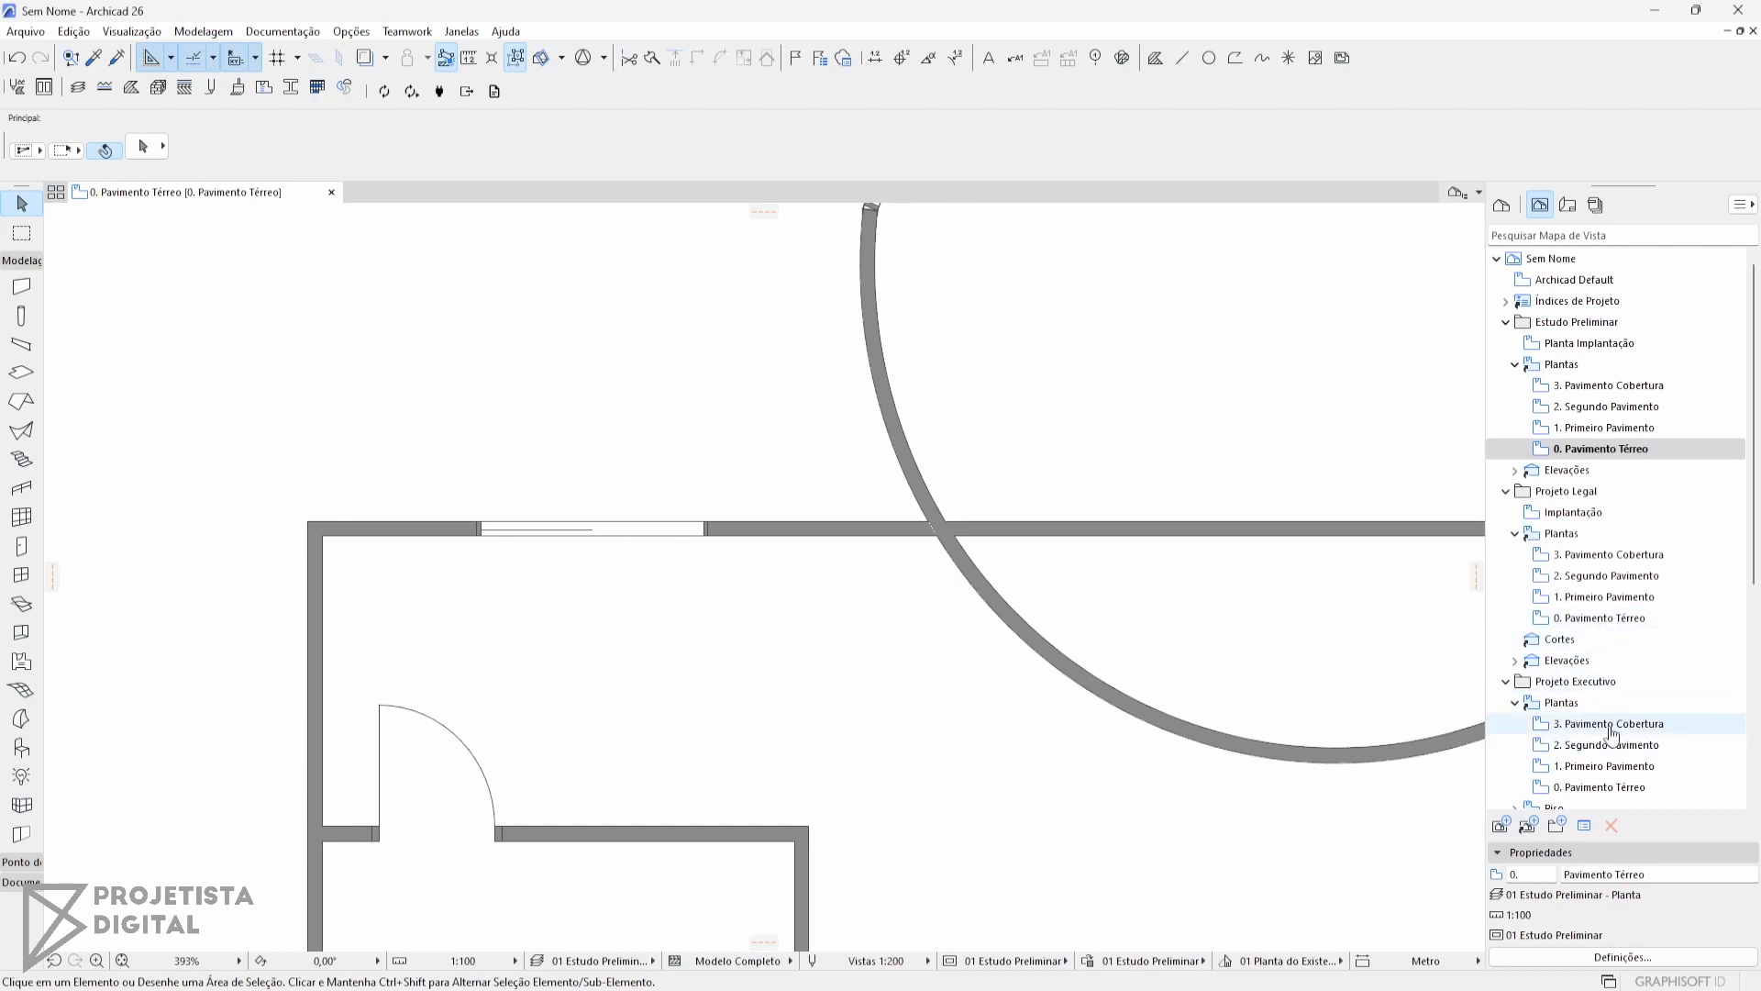
pyautogui.doubleClick(1610, 788)
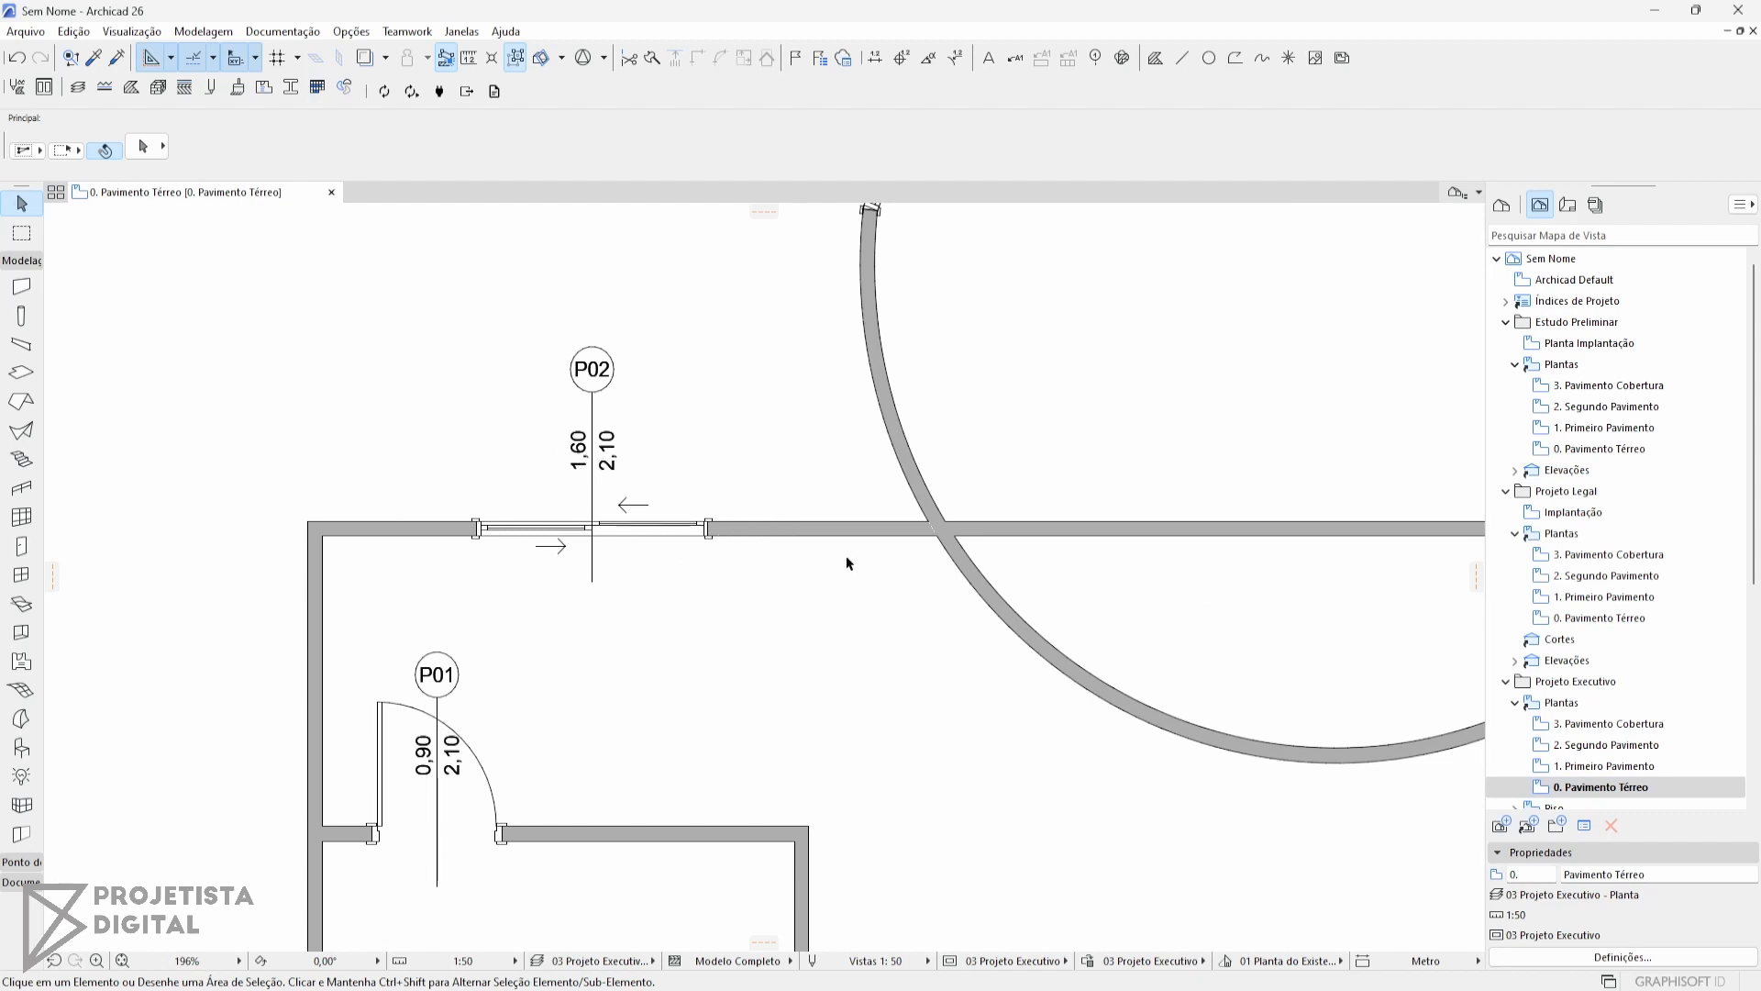
pyautogui.scroll(-4, 835, 492)
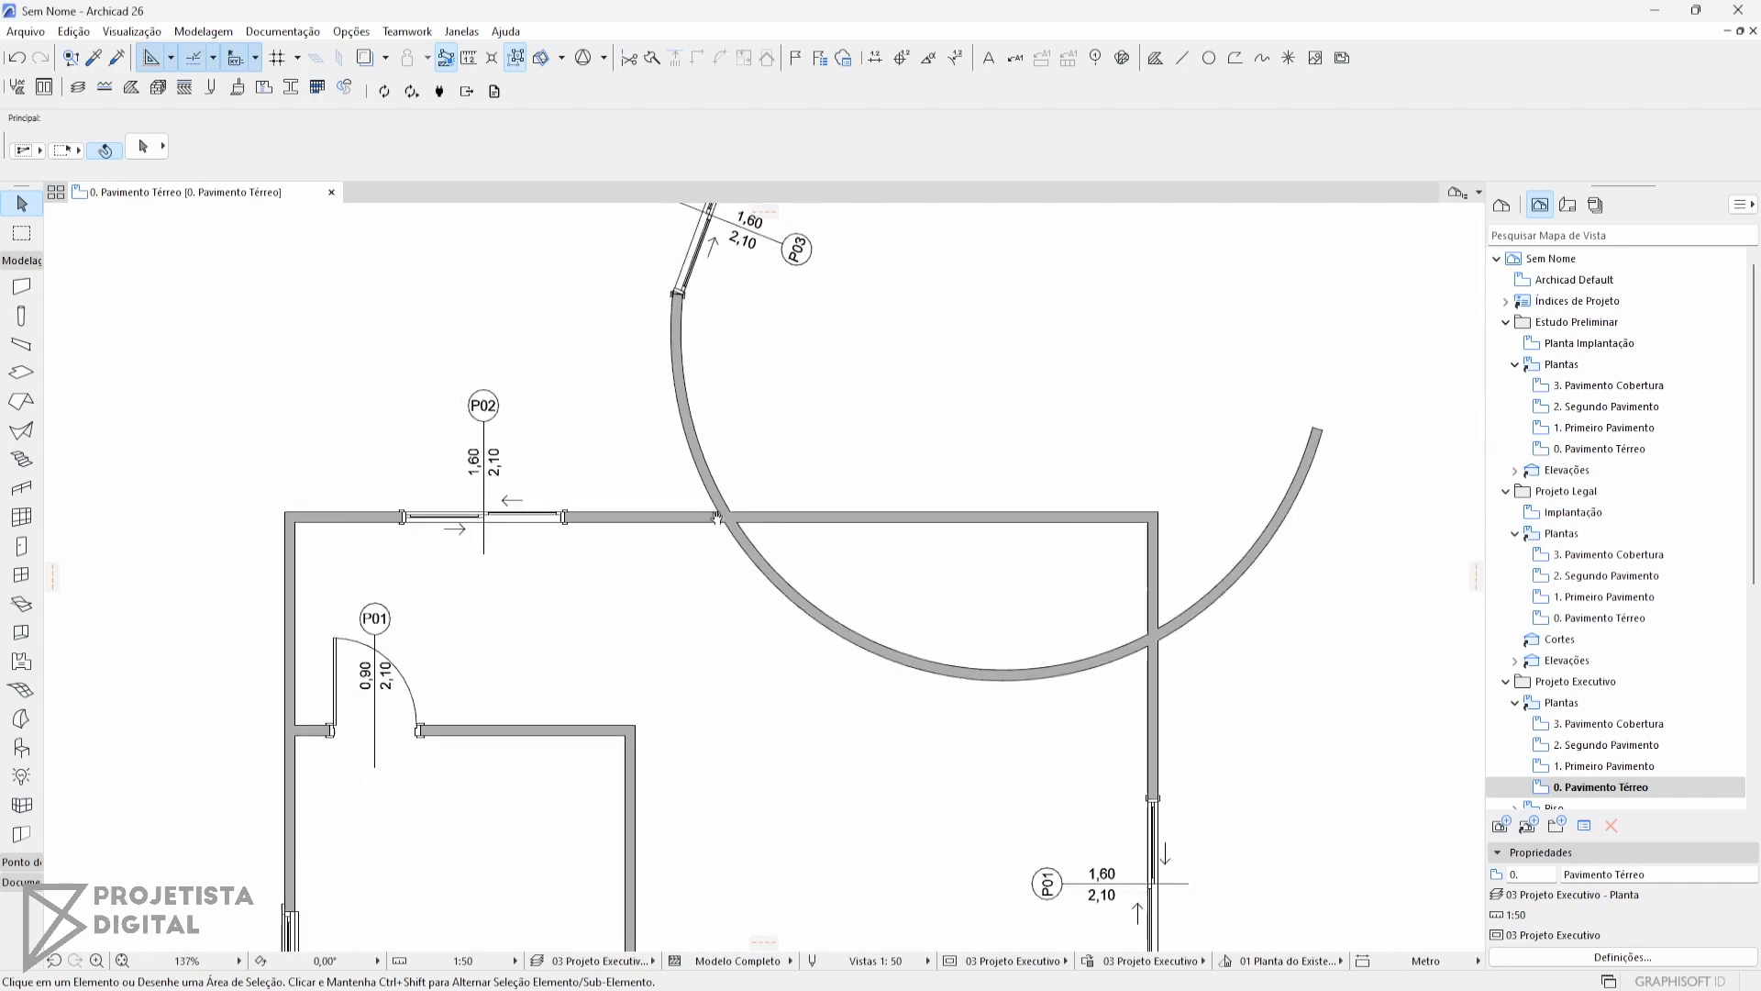
pyautogui.moveTo(748, 526); pyautogui.dragTo(831, 562, button='middle')
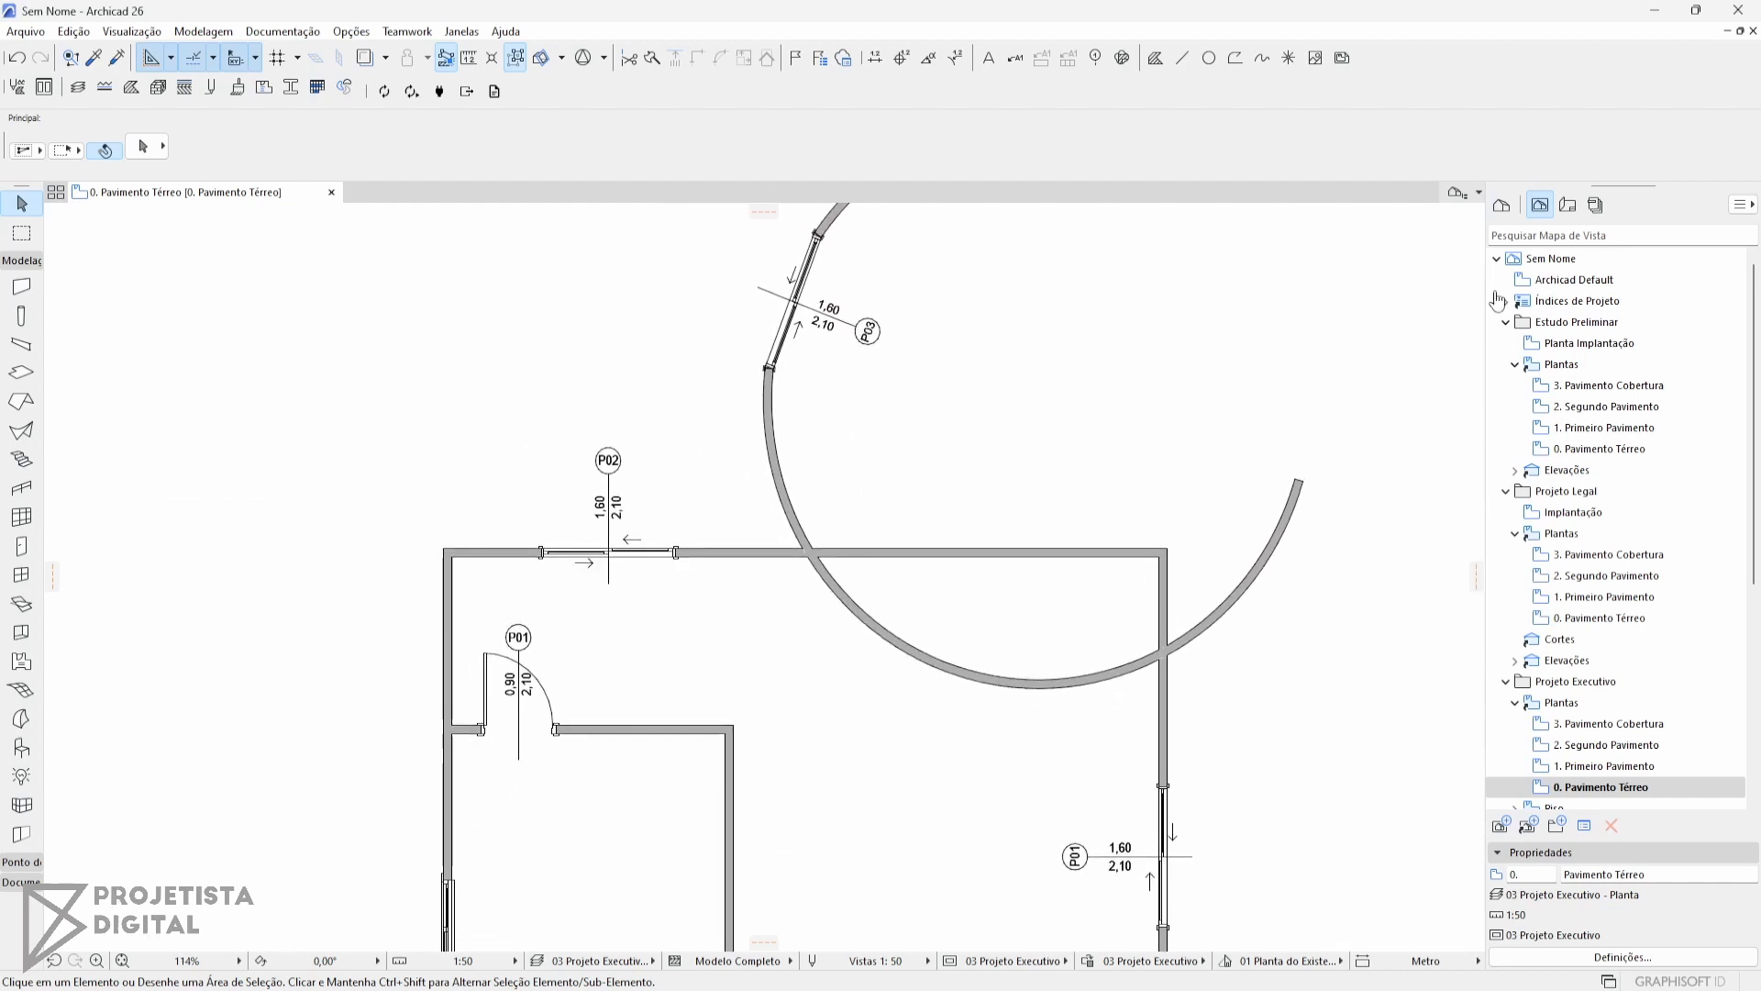
# From the project map, open the 0. Pavimento Térreo plan and the Perspectiva Cônica Genérica, and inspect the house in 3D.
pyautogui.click(1502, 204)
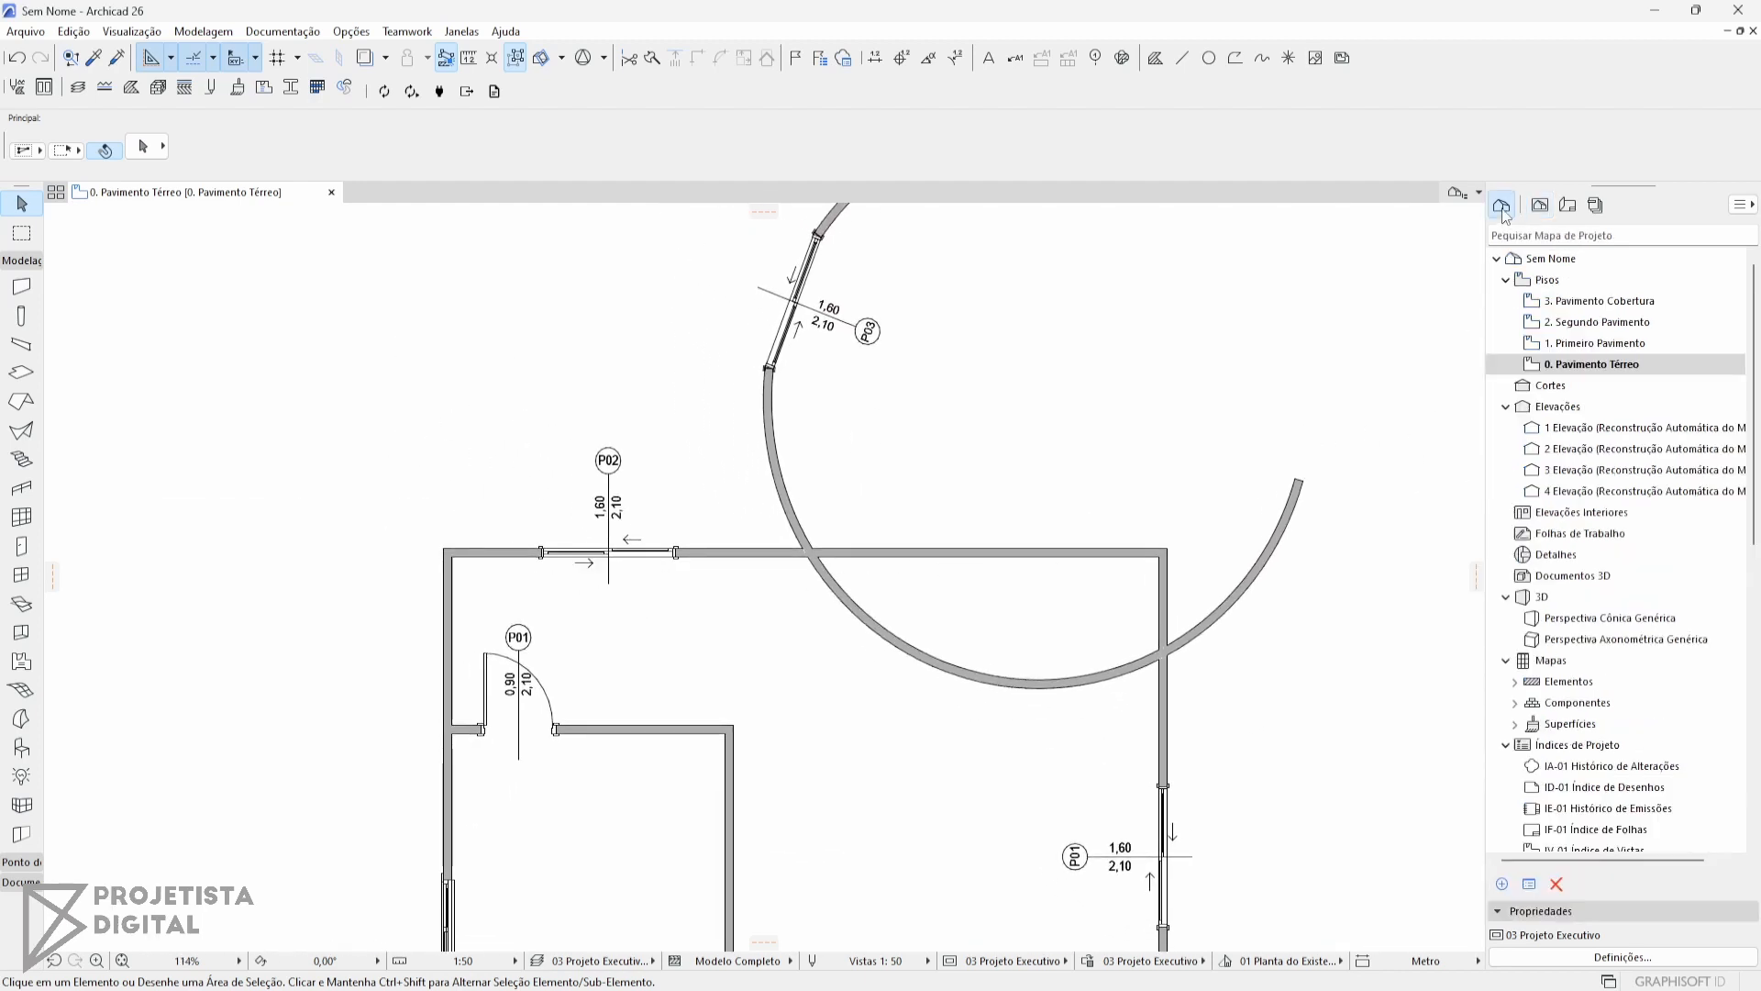
pyautogui.doubleClick(1608, 365)
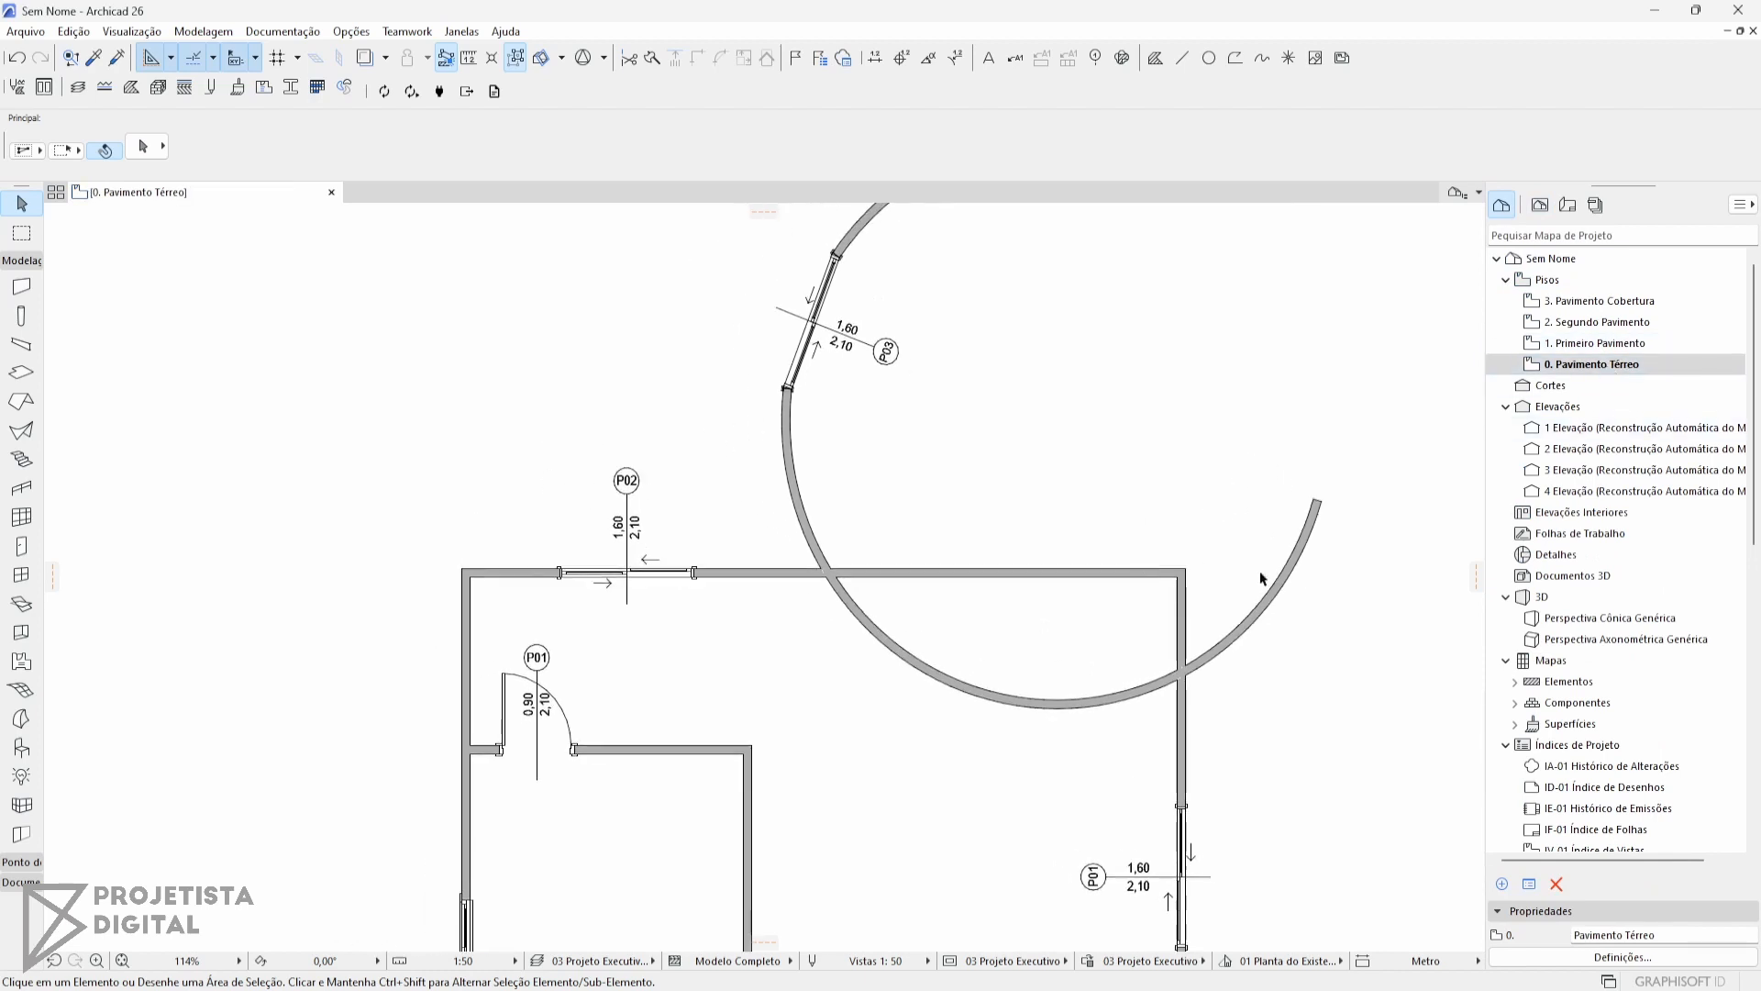
pyautogui.doubleClick(1620, 620)
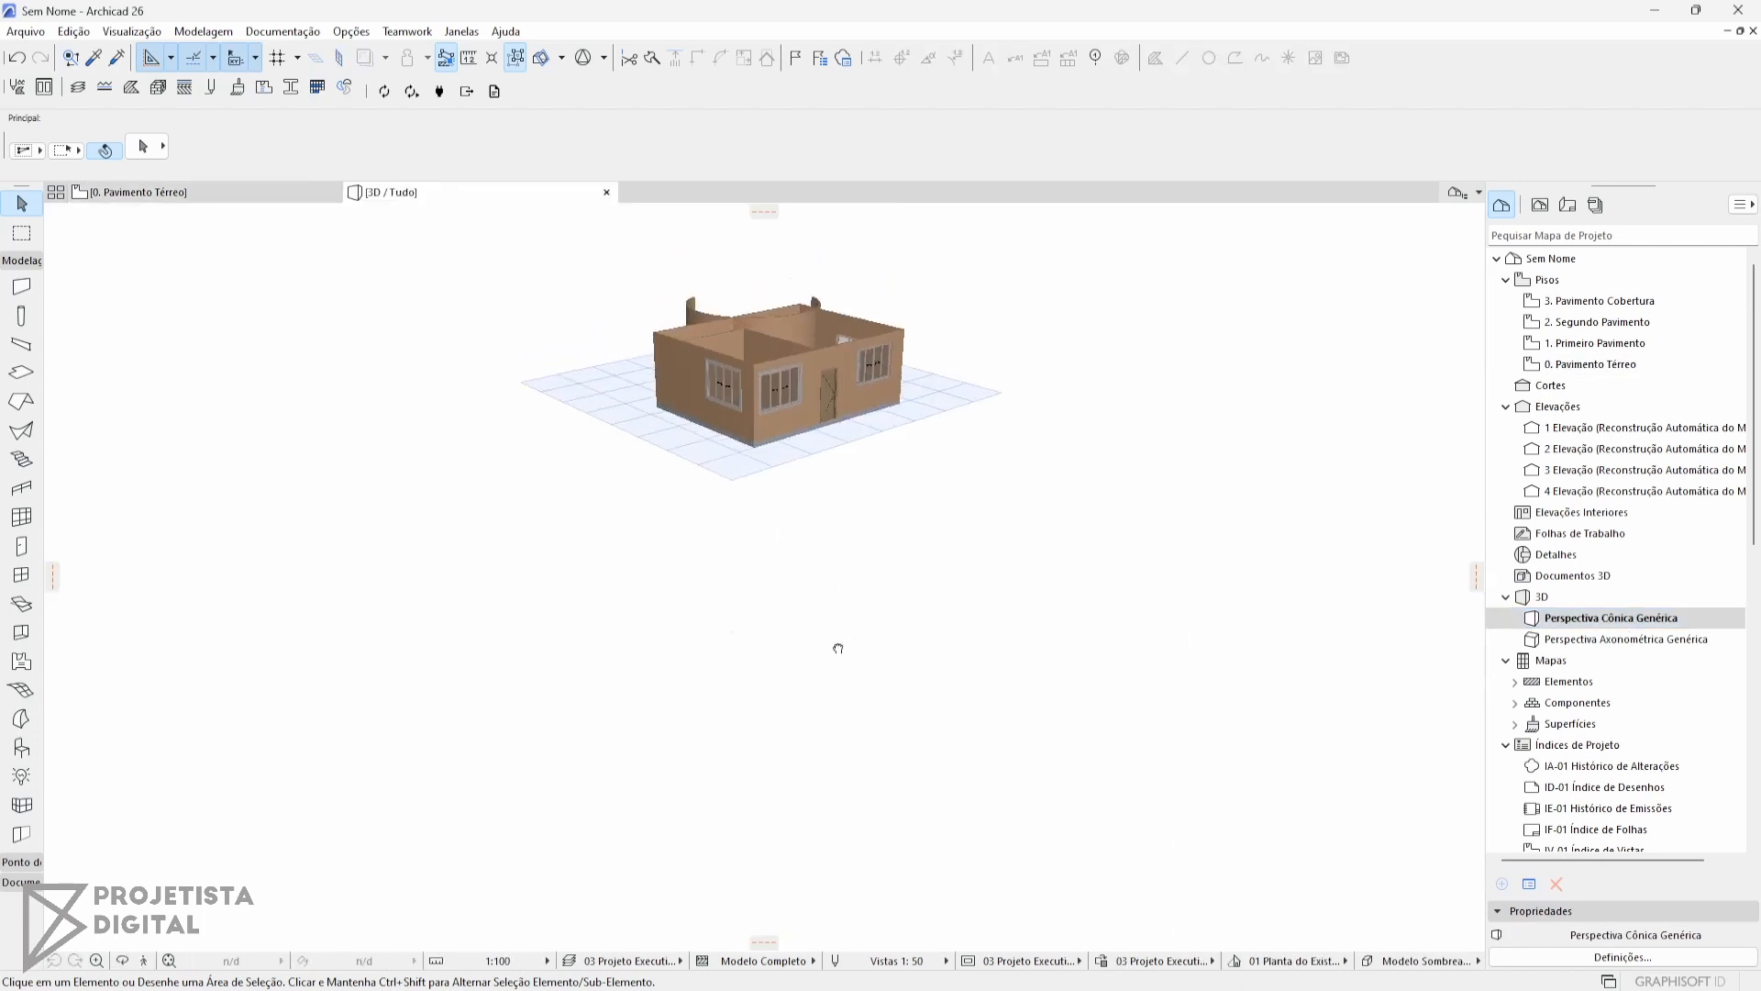
pyautogui.scroll(5, 740, 542)
pyautogui.keyDown('shift'); pyautogui.moveTo(727, 549); pyautogui.dragTo(427, 768, button='middle'); pyautogui.keyUp('shift')
pyautogui.scroll(-2, 1225, 441)
pyautogui.moveTo(1213, 400); pyautogui.dragTo(885, 491, button='middle')
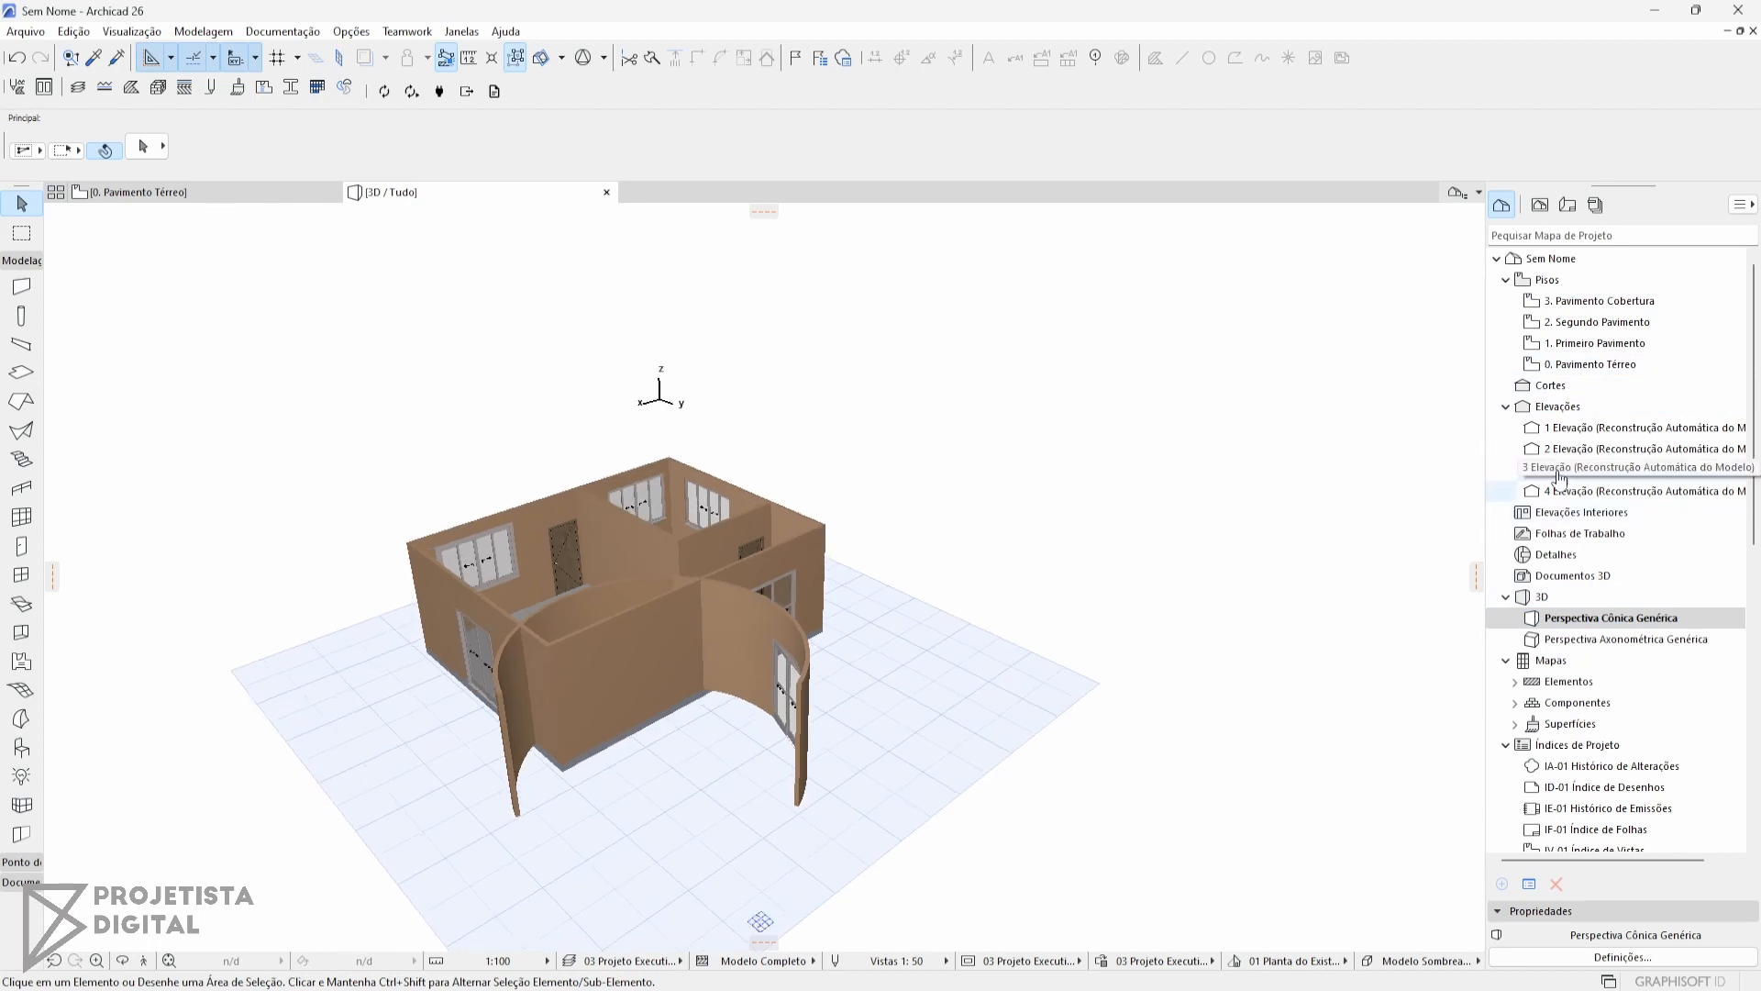
# Return to the project map's 0. Pavimento Térreo plan, display the view map, and look over the whole floor plan.
pyautogui.doubleClick(1625, 365)
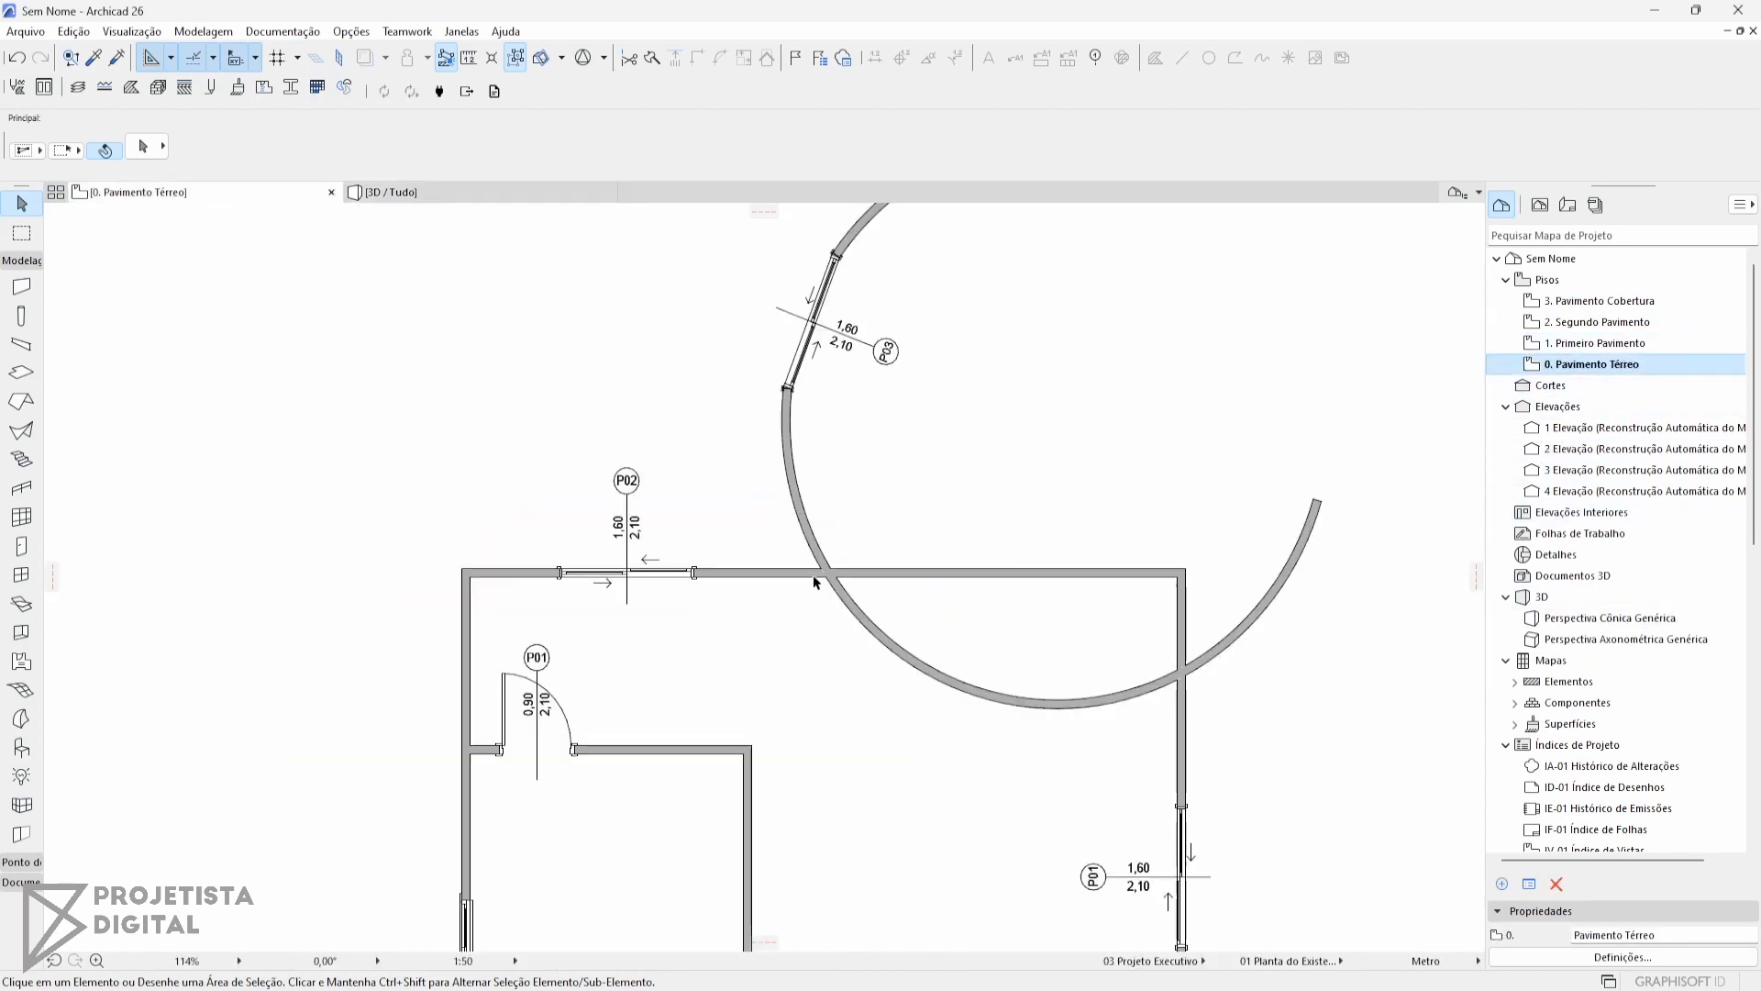
pyautogui.click(1539, 206)
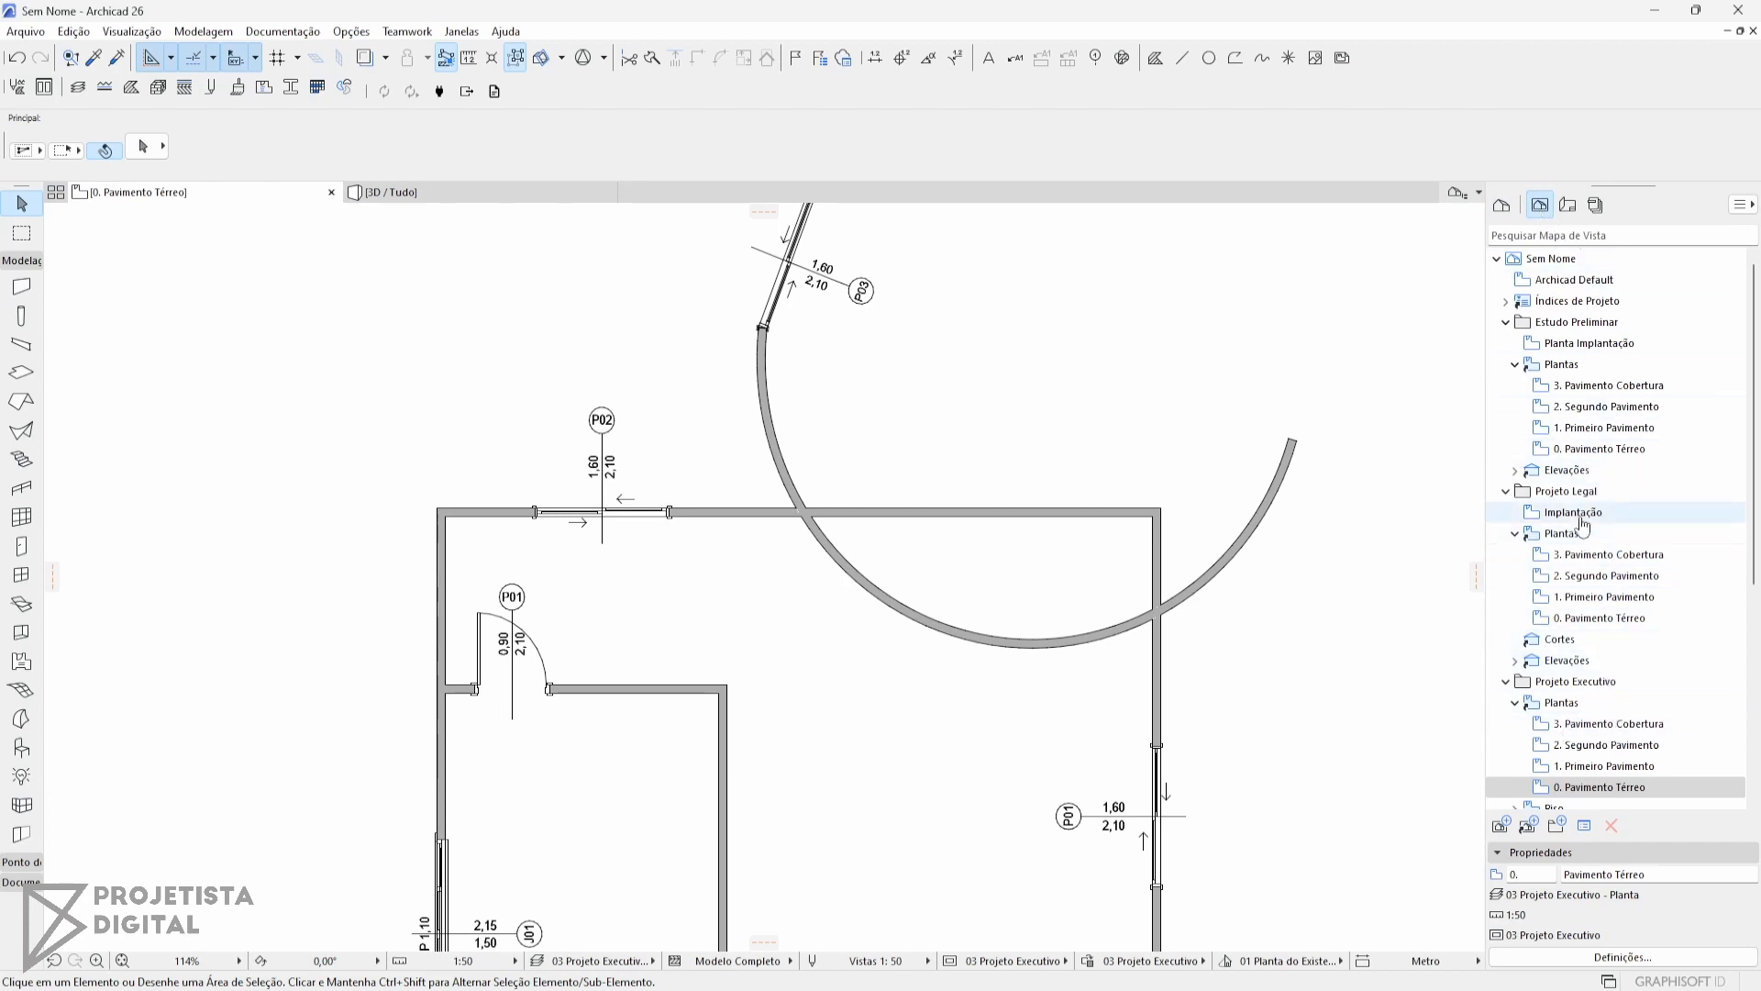
pyautogui.scroll(-3, 1004, 536)
pyautogui.scroll(3, 813, 460)
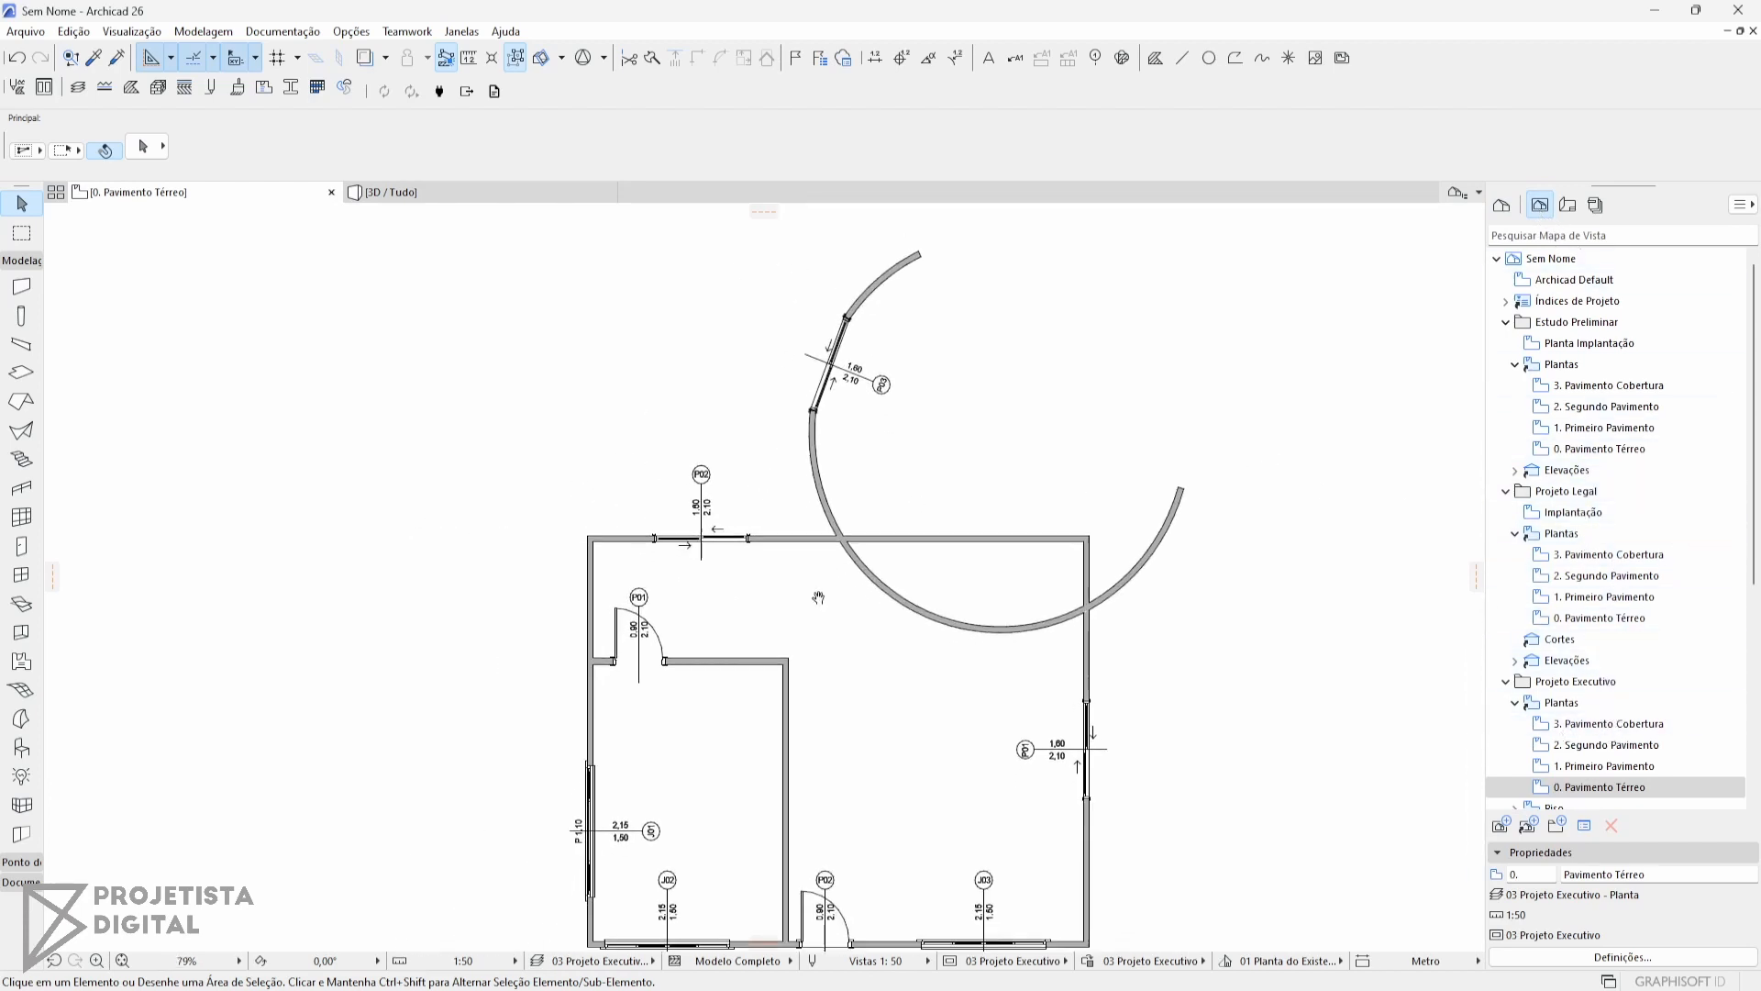
pyautogui.moveTo(725, 555); pyautogui.dragTo(764, 594, button='middle')
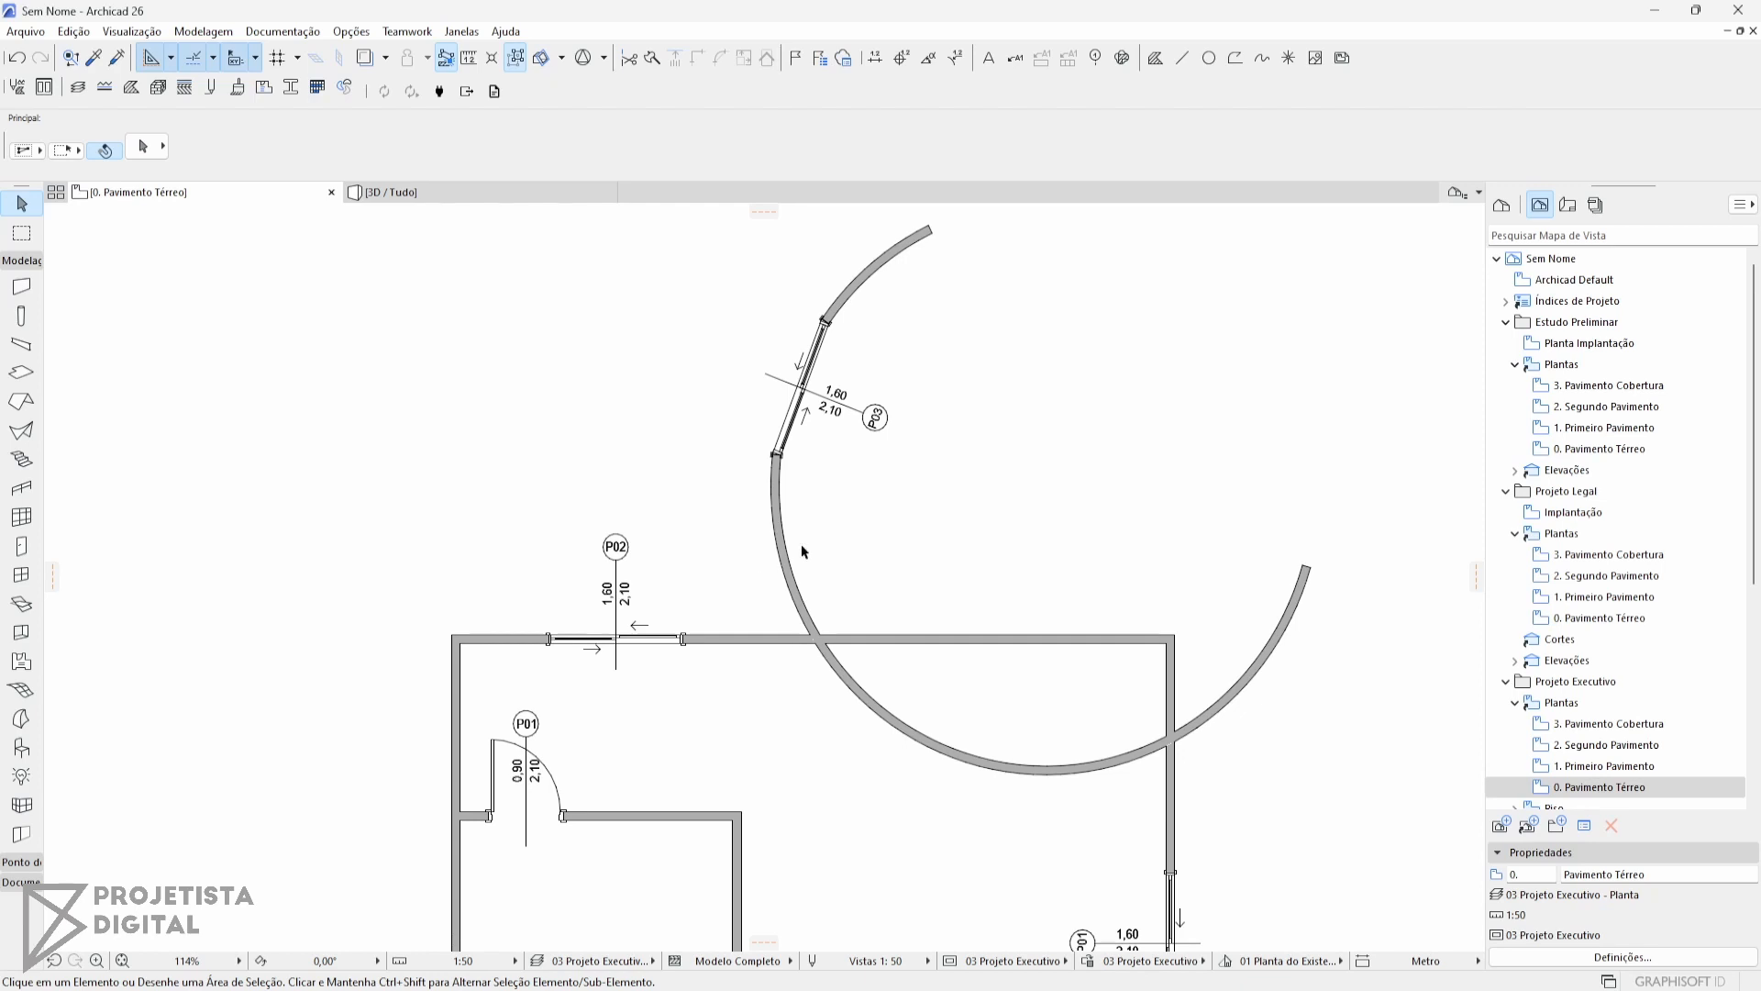
# Open Estudo Preliminar's 0. Pavimento Térreo view and examine its simplified walls, door and window openings.
pyautogui.doubleClick(1623, 450)
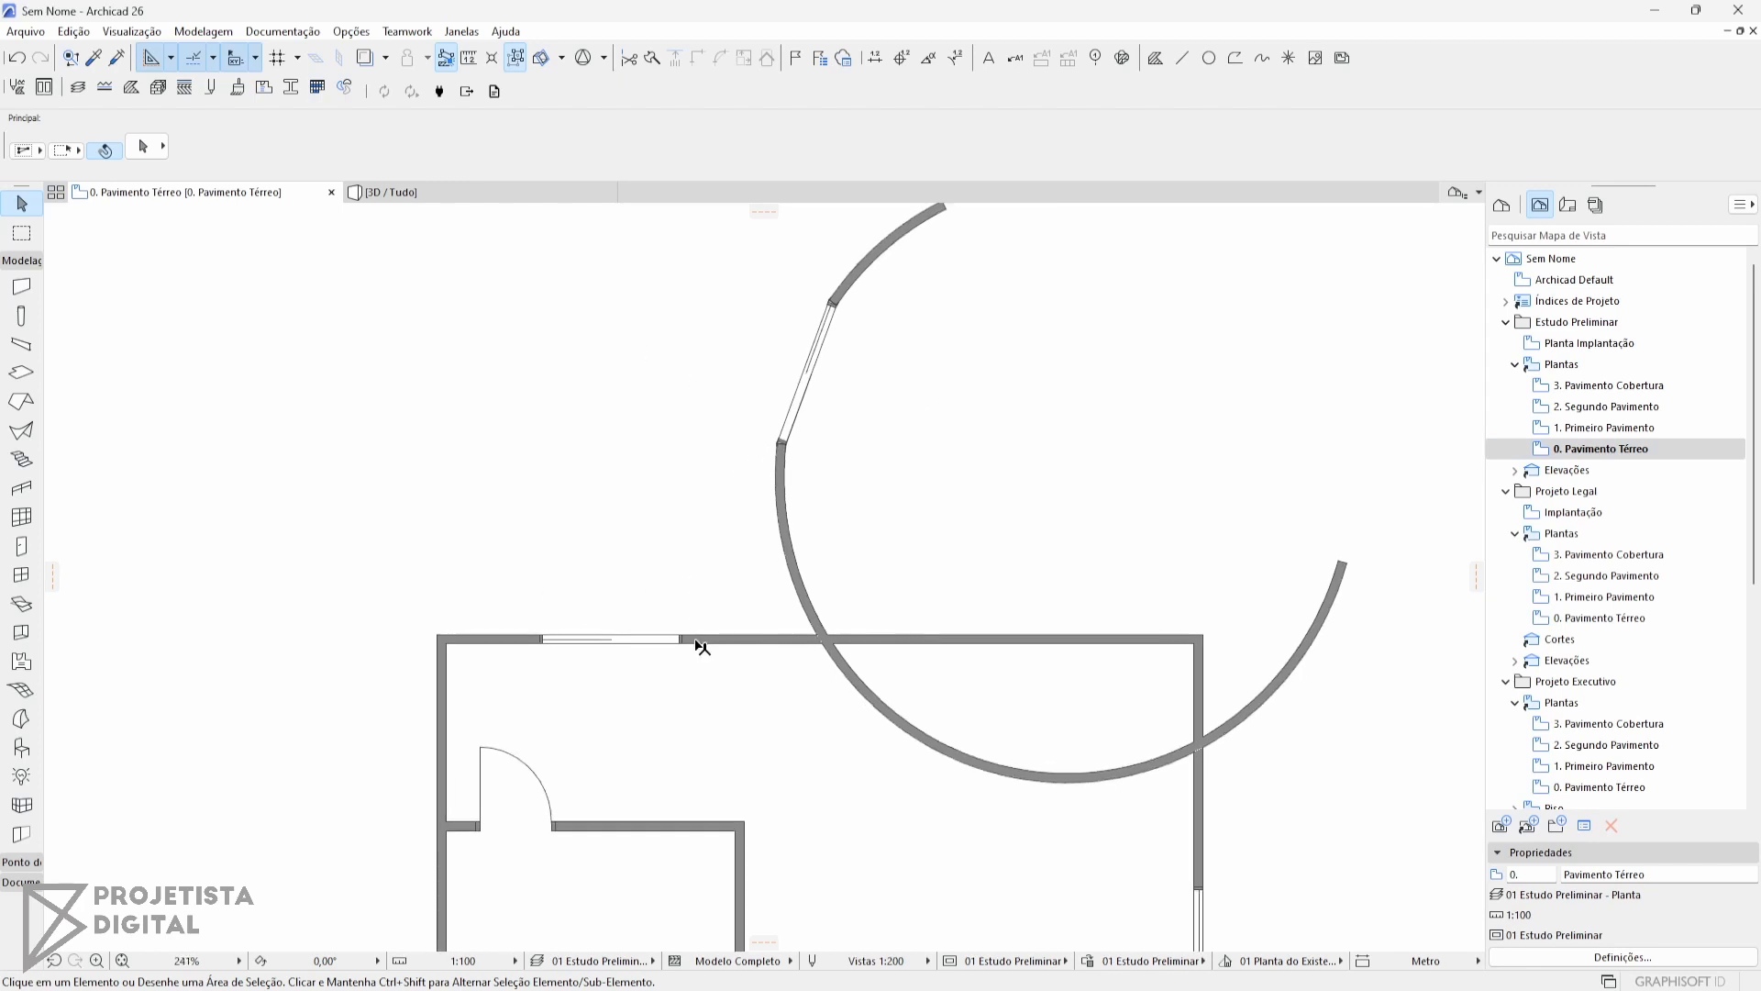
pyautogui.scroll(3, 695, 639)
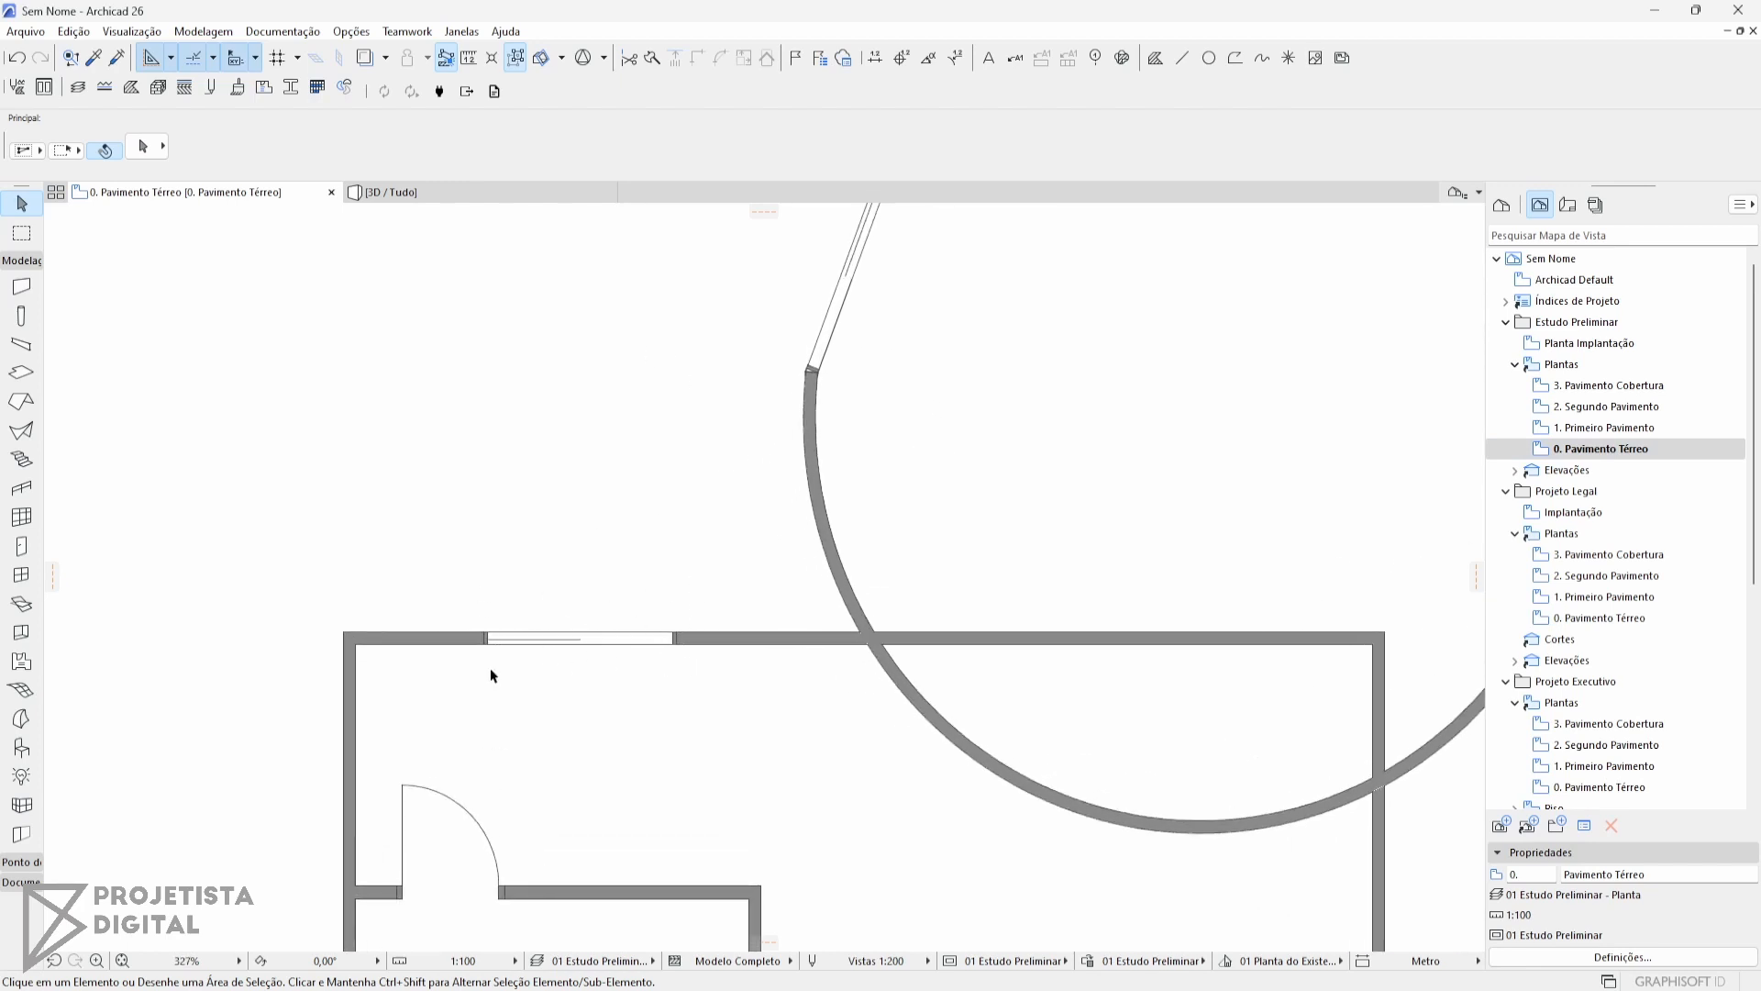
pyautogui.moveTo(602, 677); pyautogui.dragTo(632, 514, button='middle')
pyautogui.scroll(-2, 551, 551)
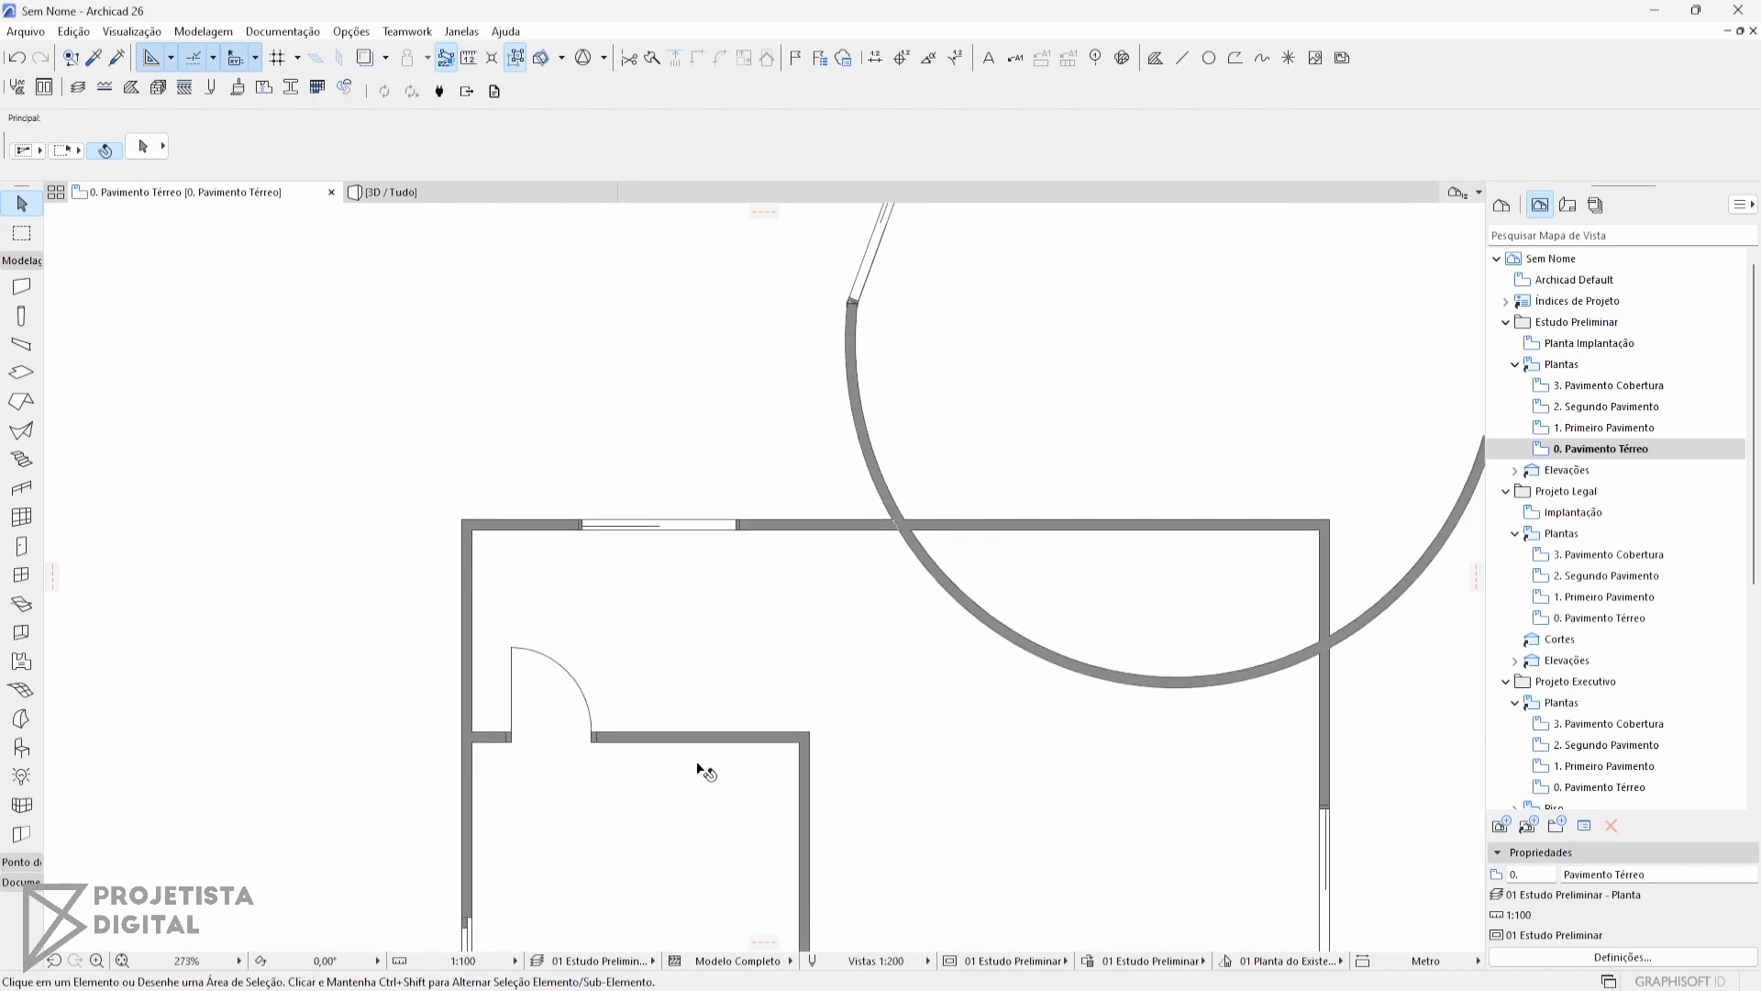
pyautogui.moveTo(707, 653); pyautogui.dragTo(718, 519, button='middle')
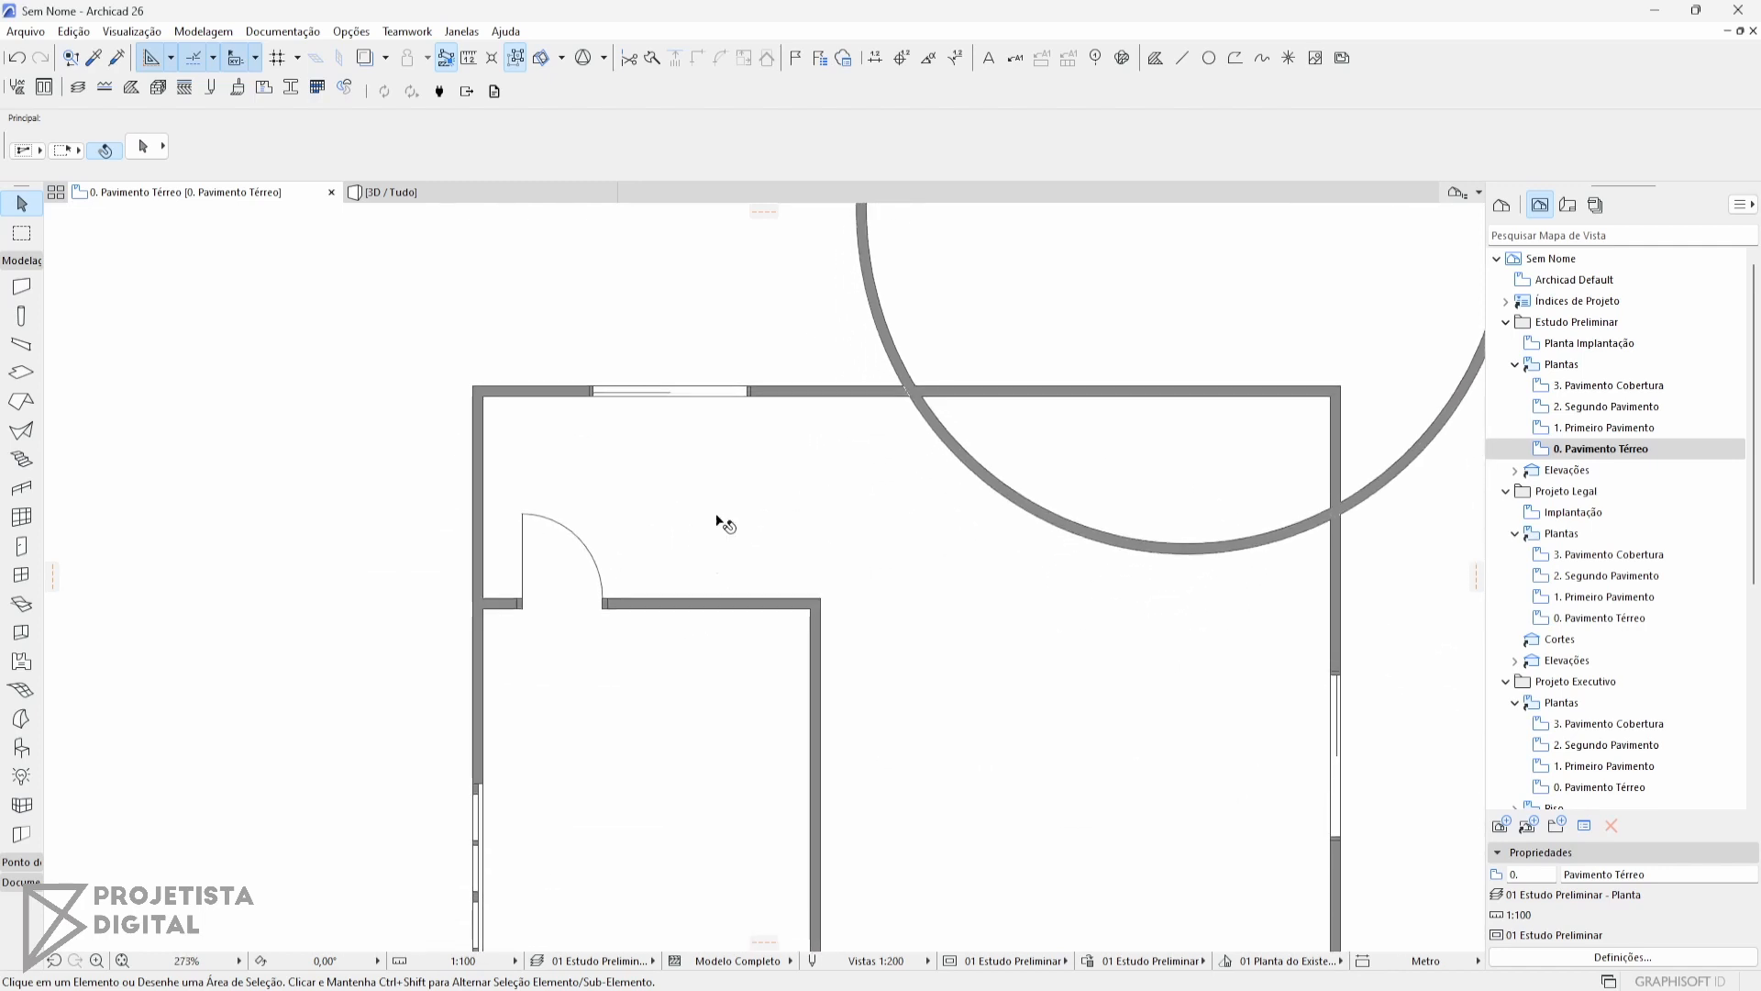
# Open the 0. Pavimento Térreo views of Projeto Legal and Projeto Executivo to compare their wall fills and door markers.
pyautogui.doubleClick(1606, 618)
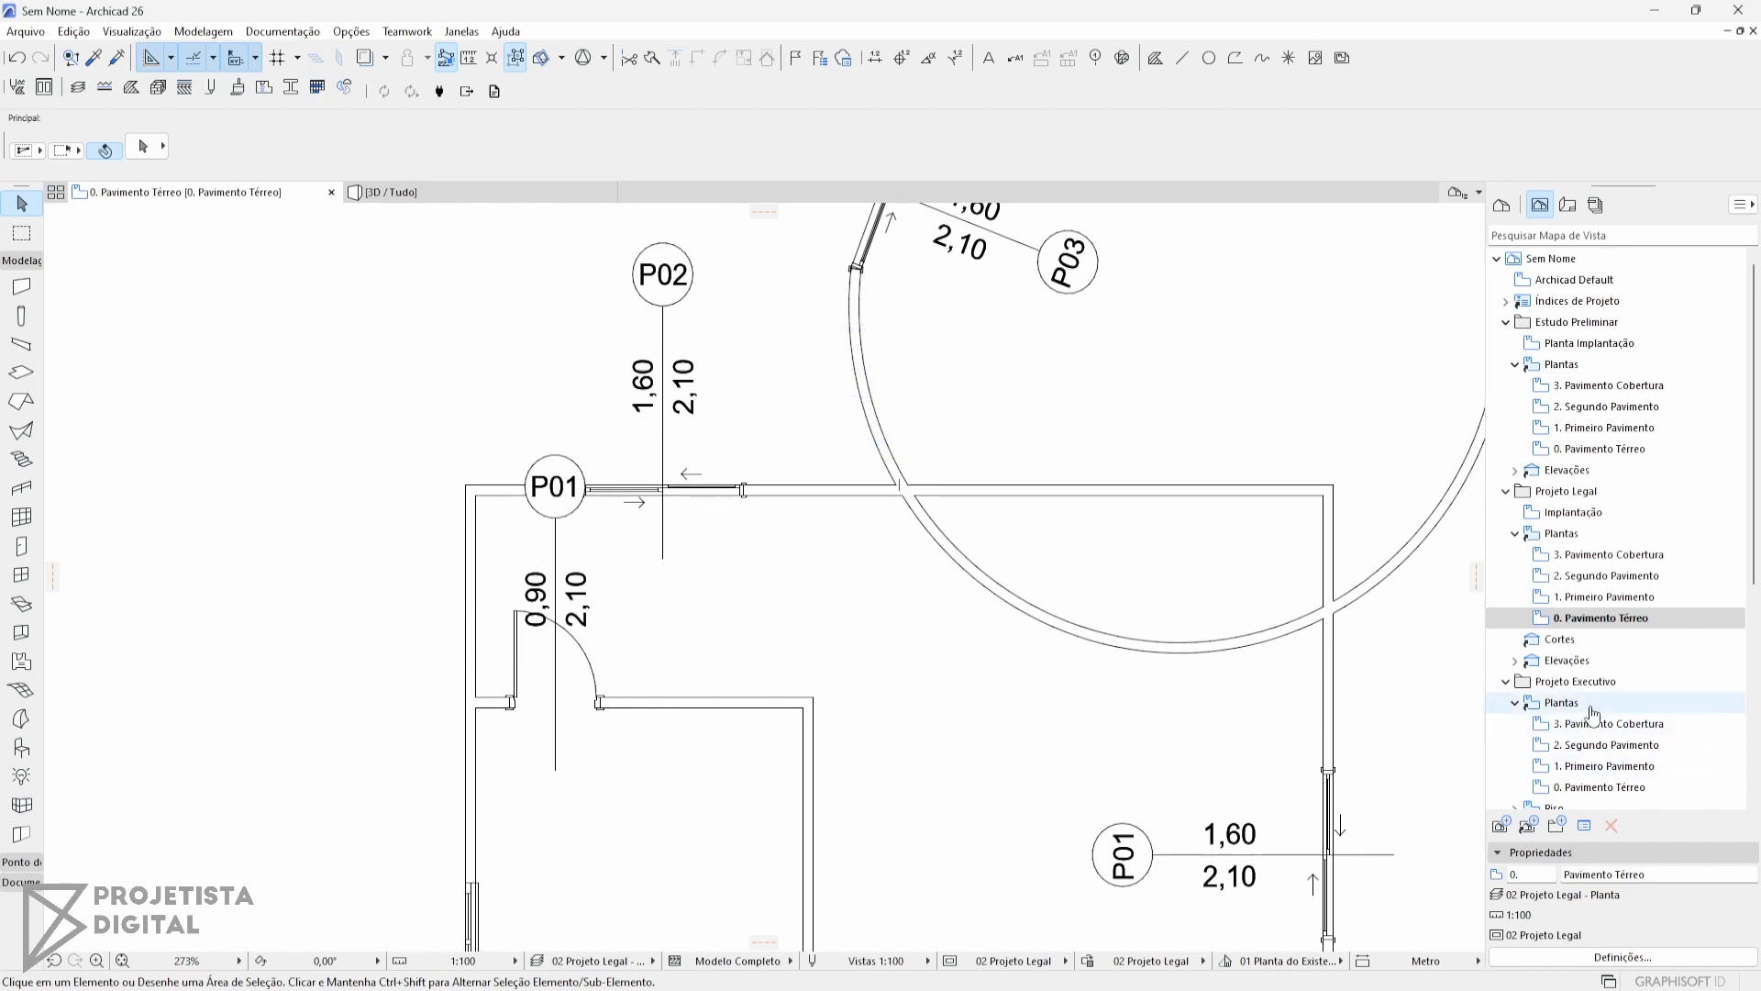
pyautogui.doubleClick(1605, 787)
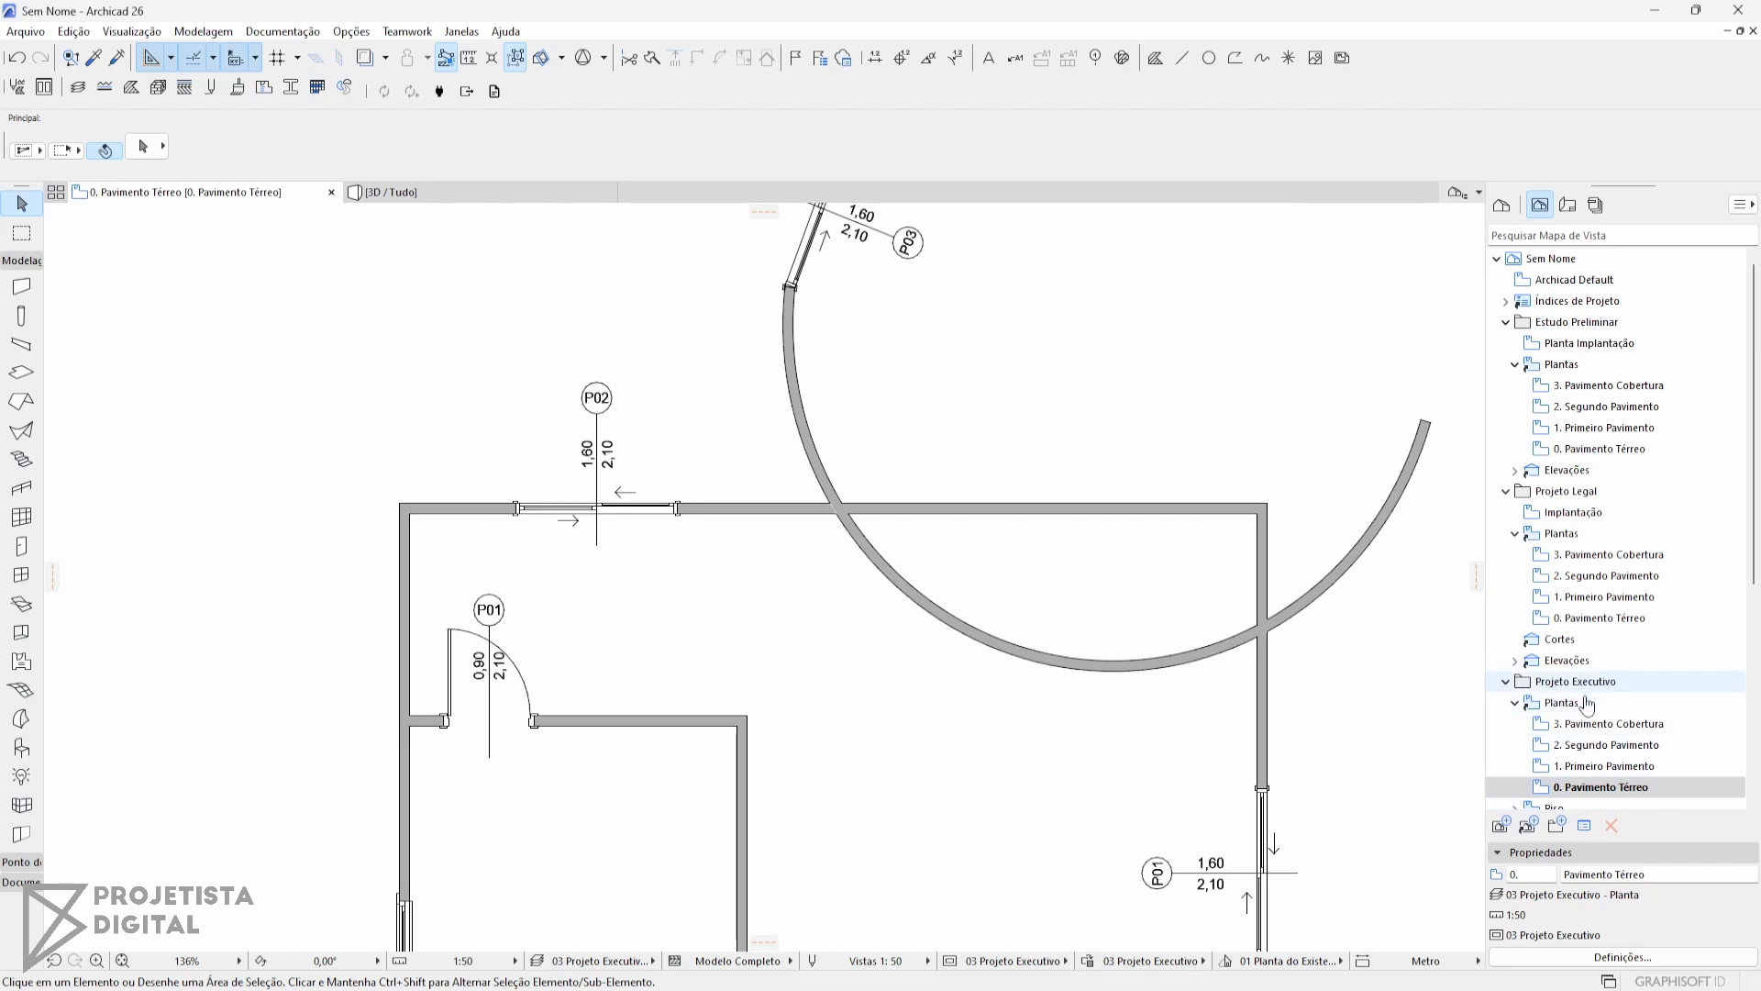
pyautogui.moveTo(949, 486); pyautogui.dragTo(944, 561, button='middle')
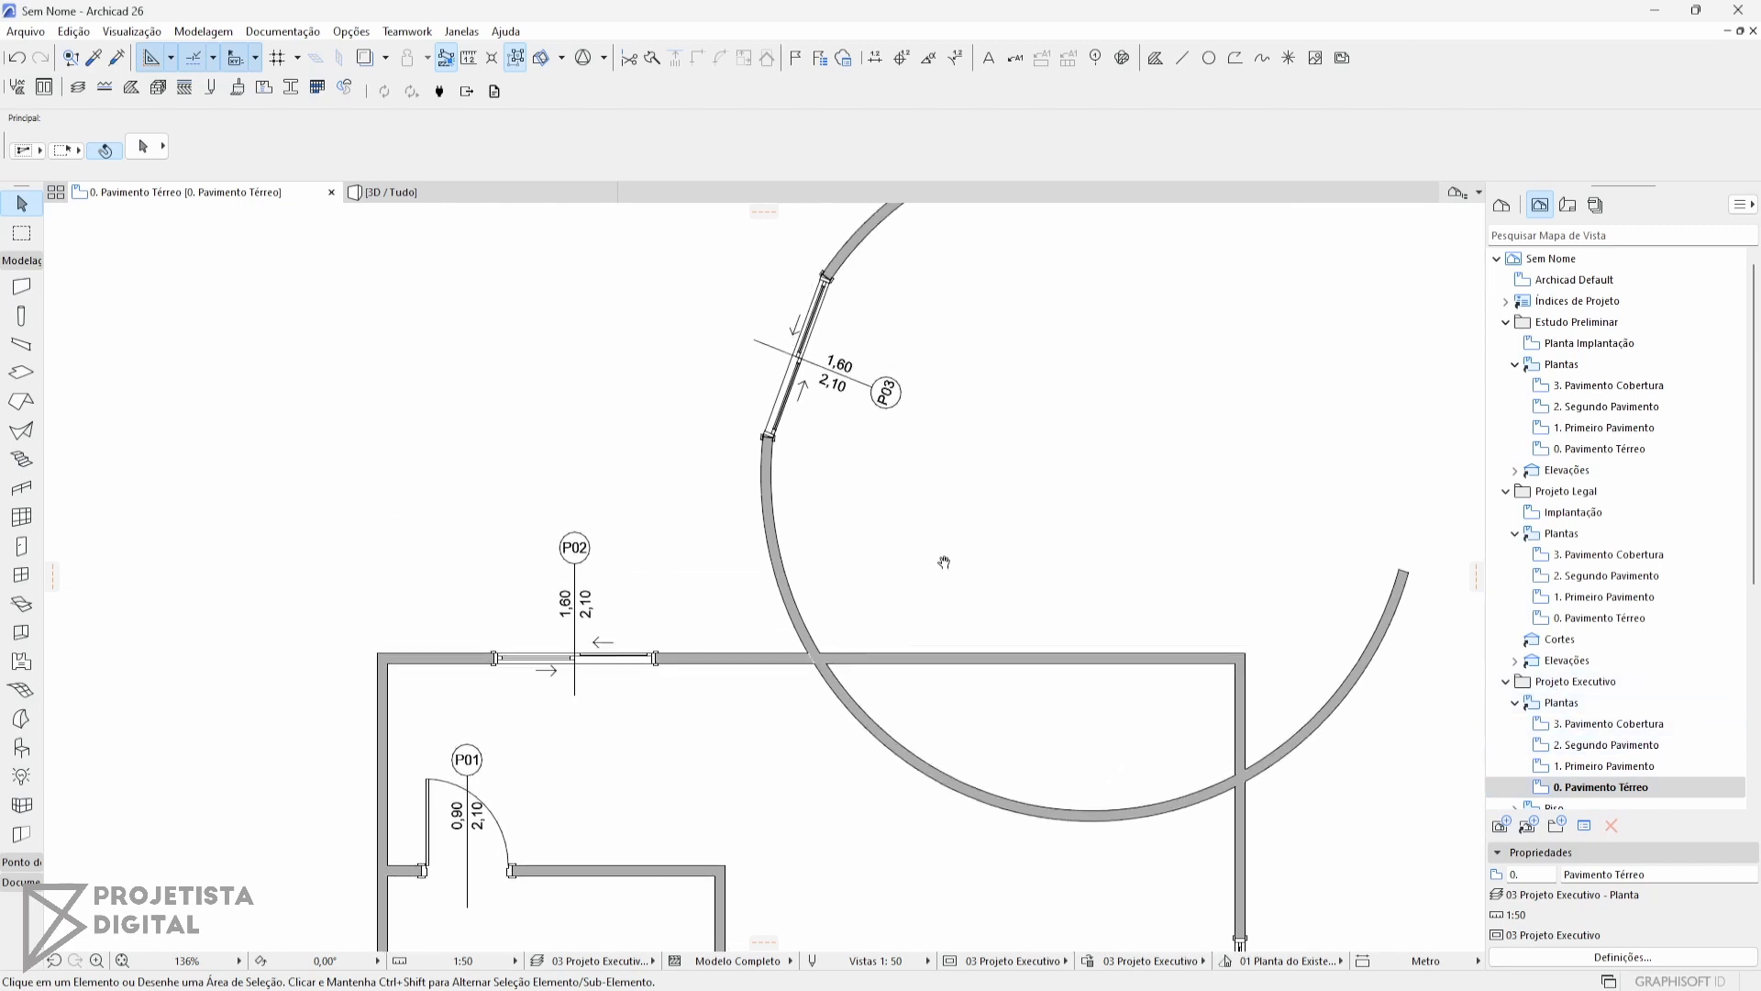
pyautogui.click(888, 403)
# Reopen the 0. Pavimento Térreo views of Projeto Legal and Estudo Preliminar to compare how the same walls are represented.
pyautogui.doubleClick(1601, 617)
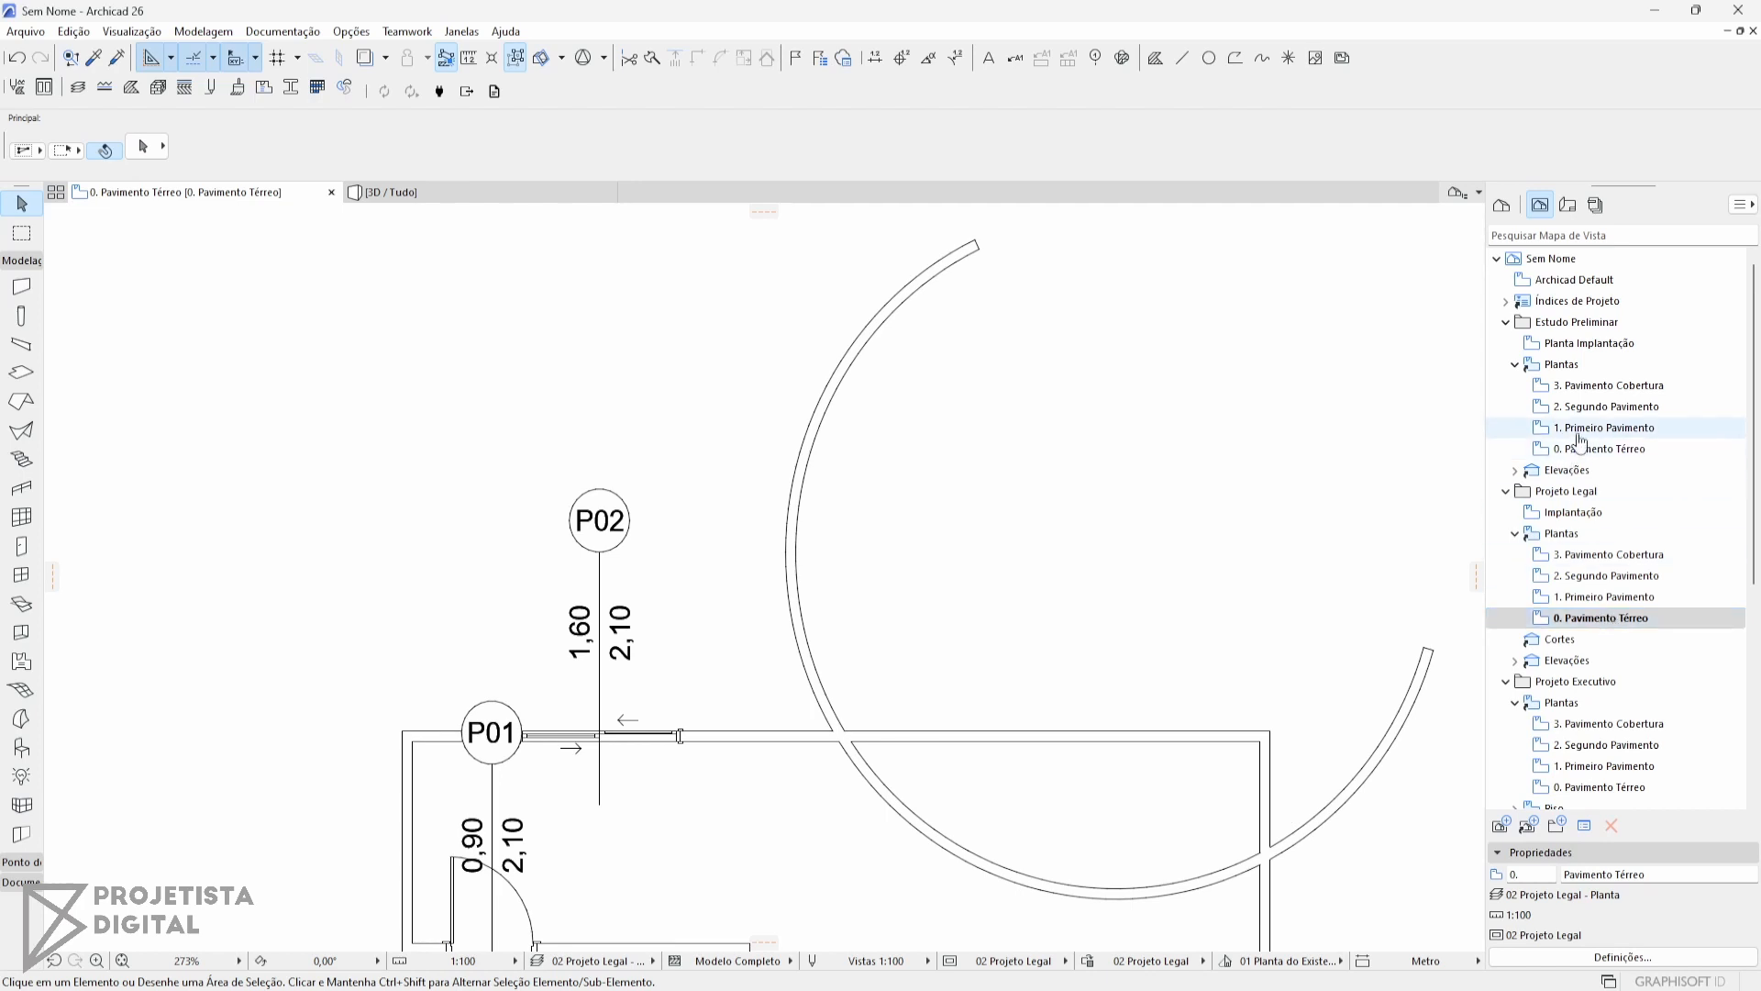
pyautogui.doubleClick(1607, 448)
pyautogui.moveTo(843, 624); pyautogui.dragTo(930, 522, button='middle')
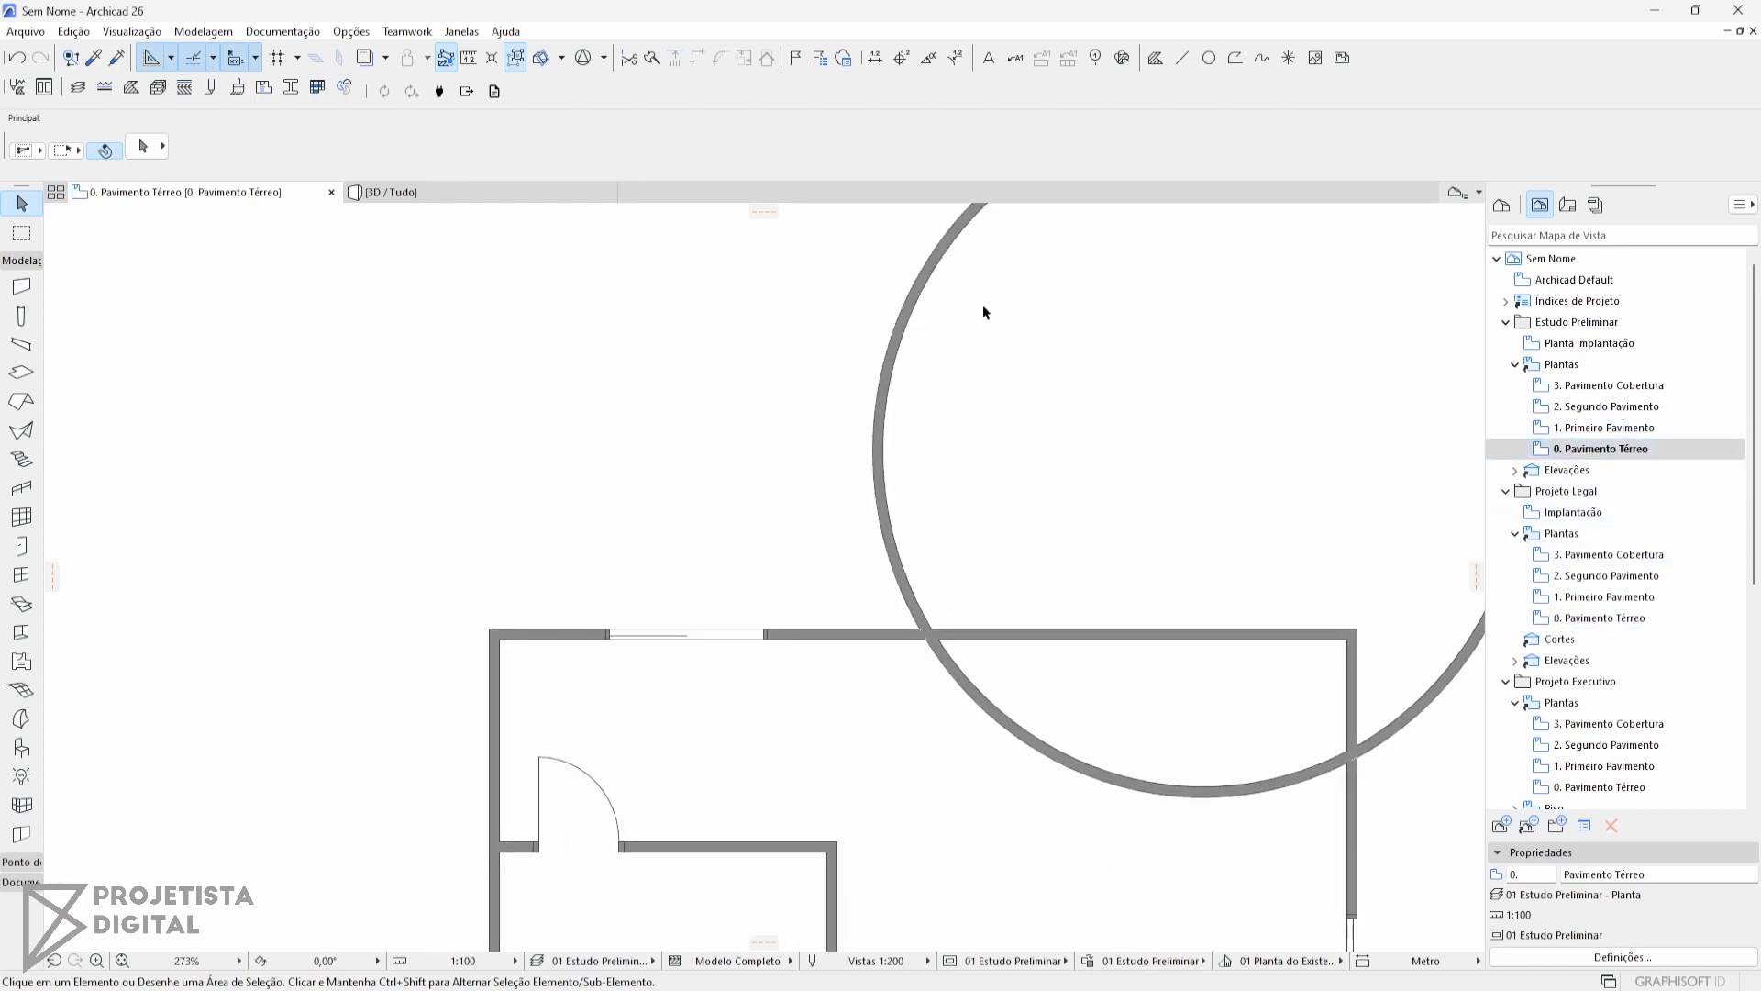
pyautogui.moveTo(1117, 497); pyautogui.dragTo(1109, 511, button='middle')
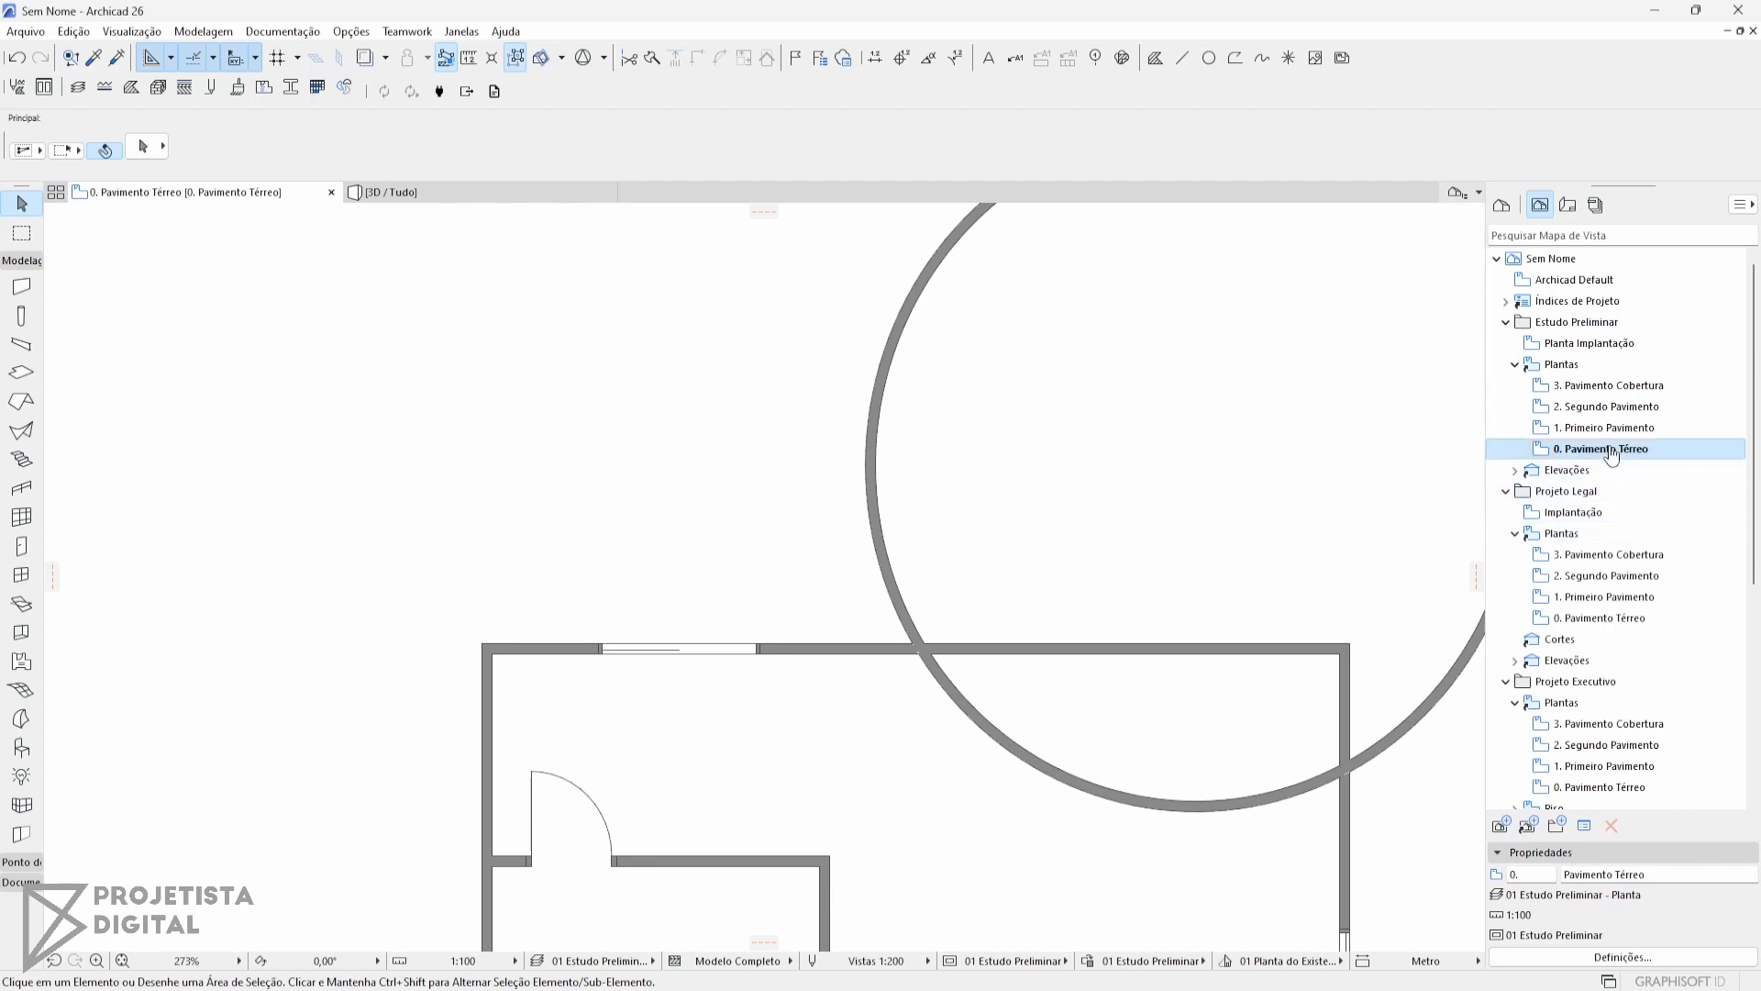
# Open 0. Pavimento Térreo in Projeto Legal and again in Projeto Executivo, and review the view map's Projeto Executivo folders.
pyautogui.doubleClick(1592, 619)
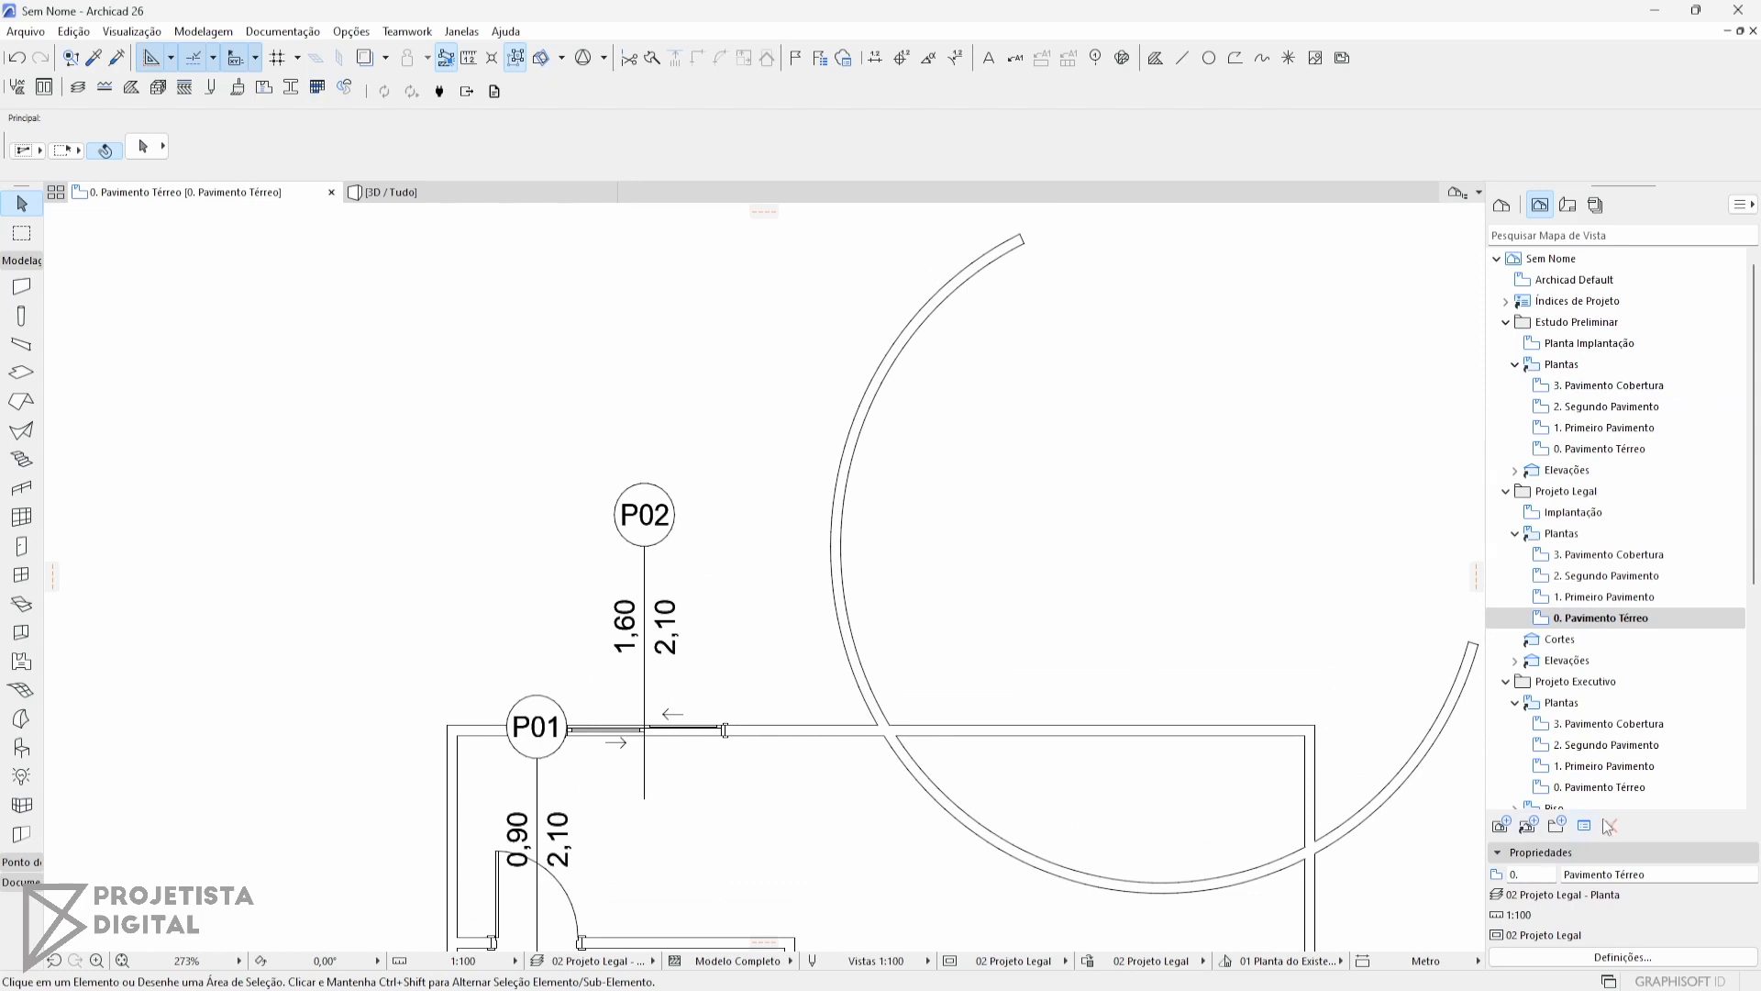
pyautogui.click(1613, 789)
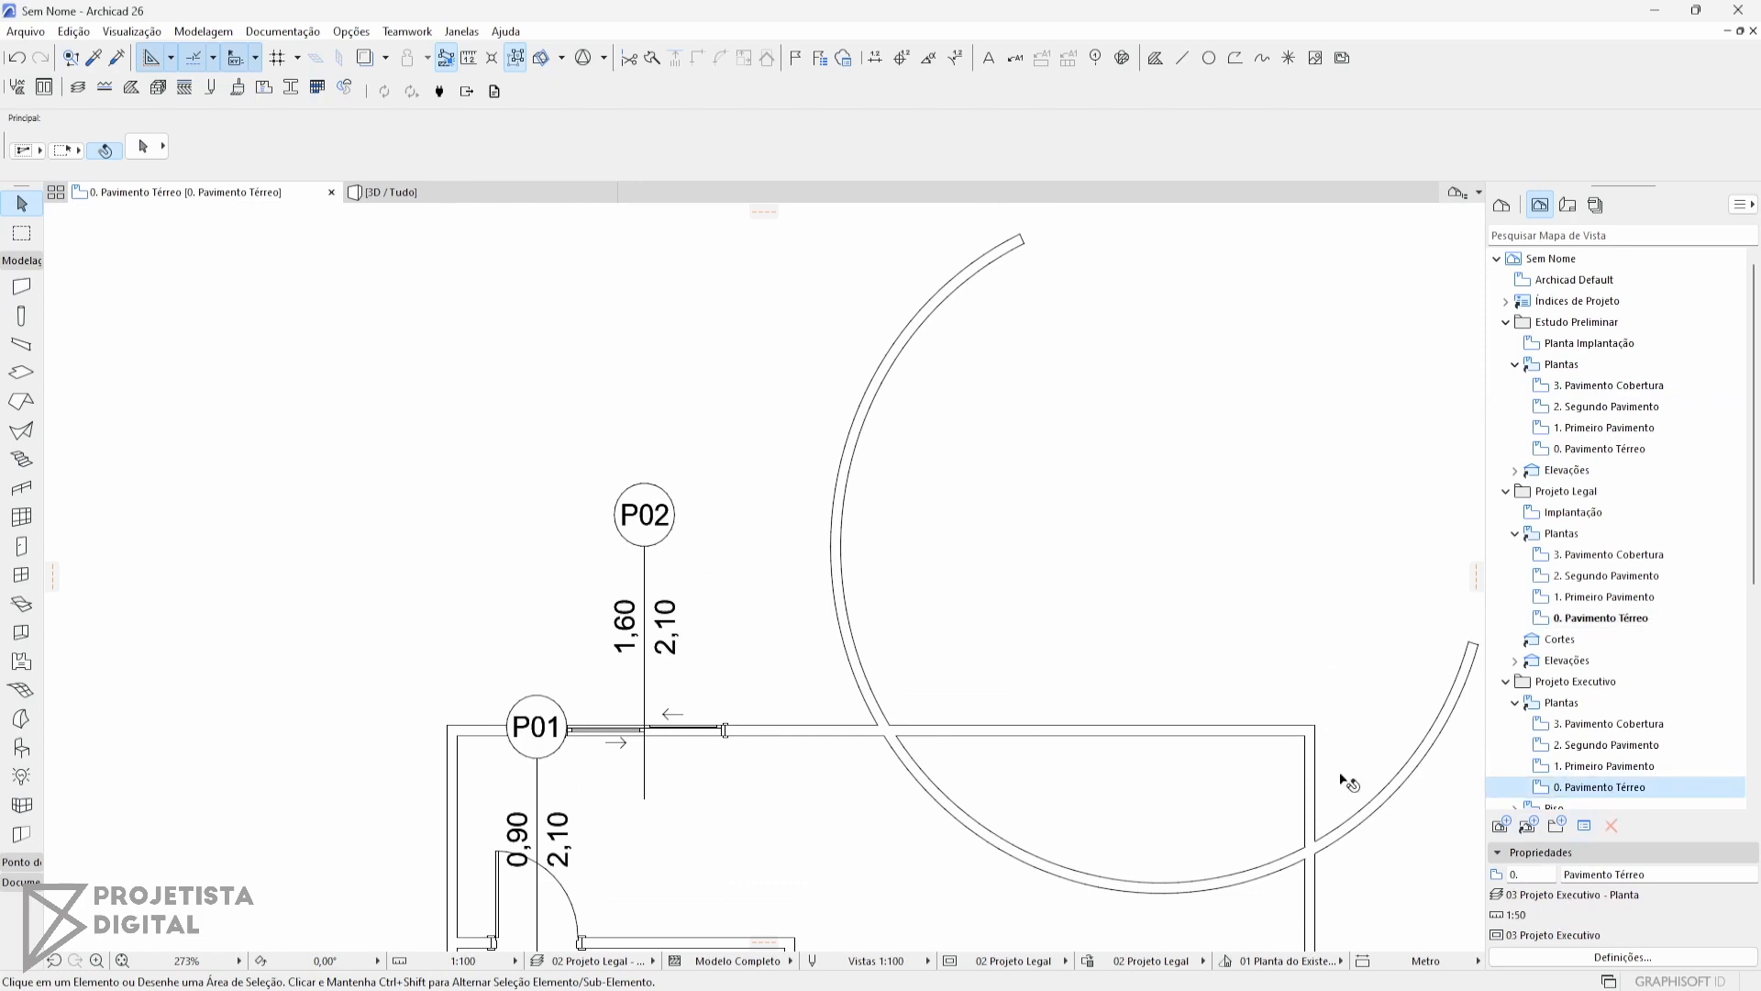
pyautogui.doubleClick(1601, 789)
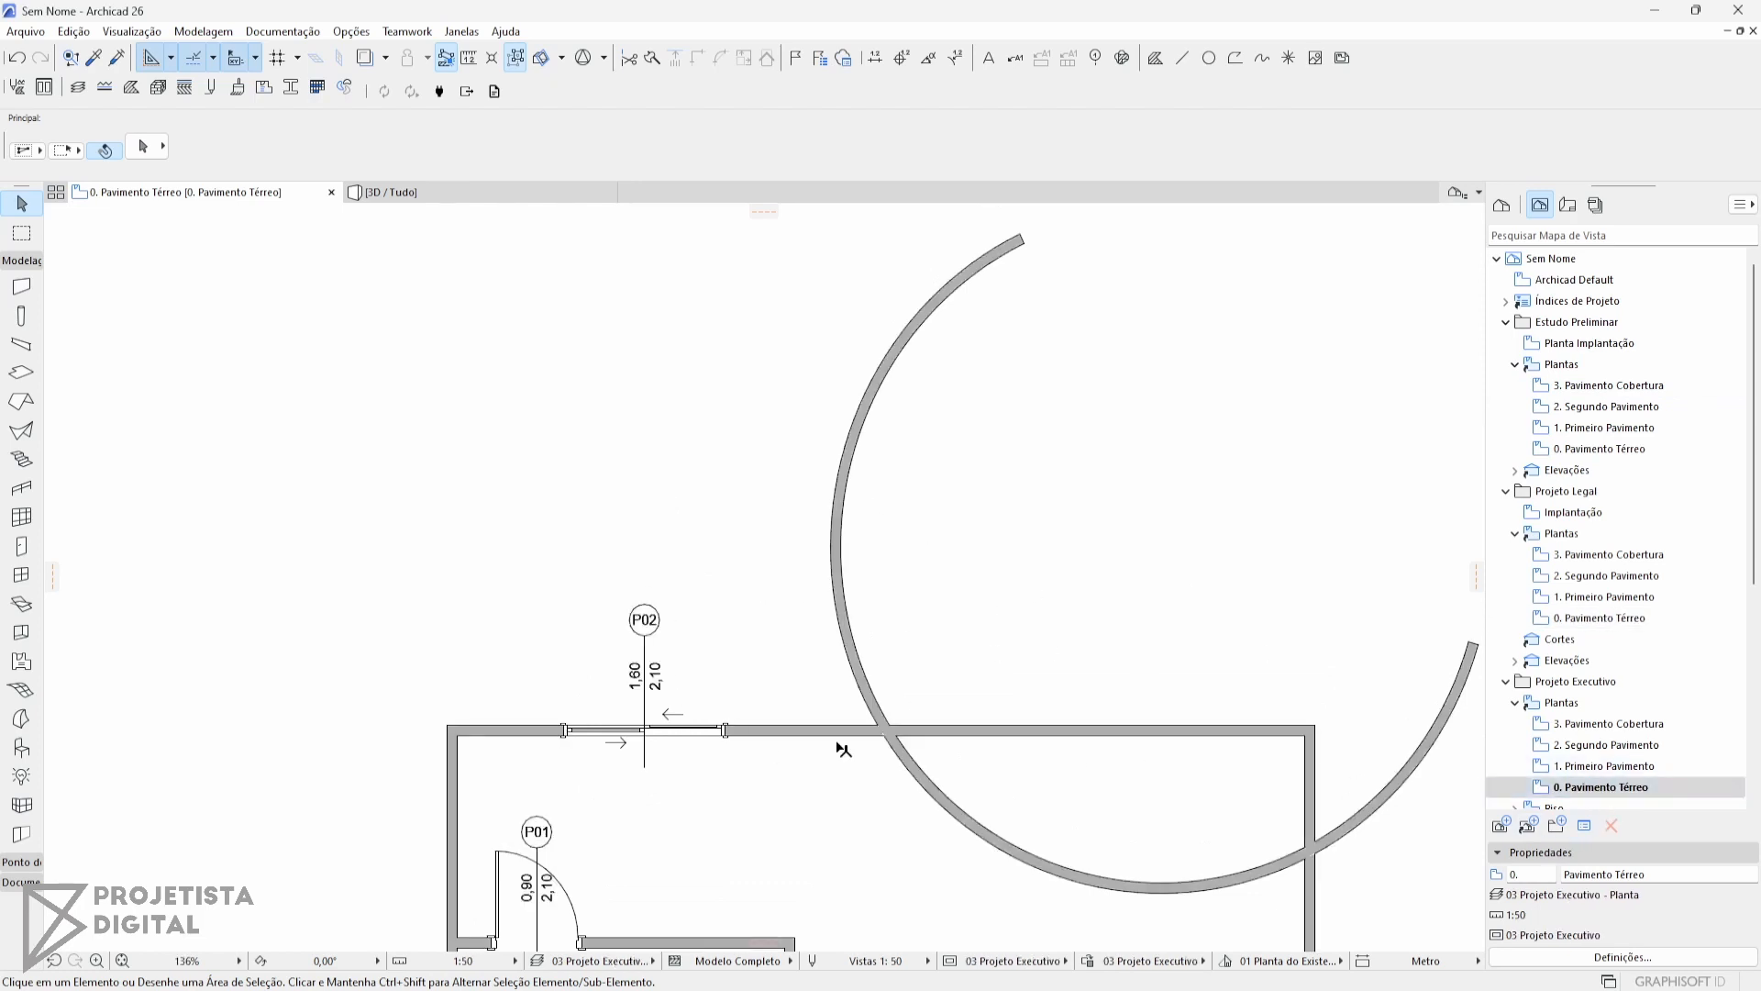
pyautogui.scroll(-3, 997, 765)
pyautogui.scroll(-1, 1567, 631)
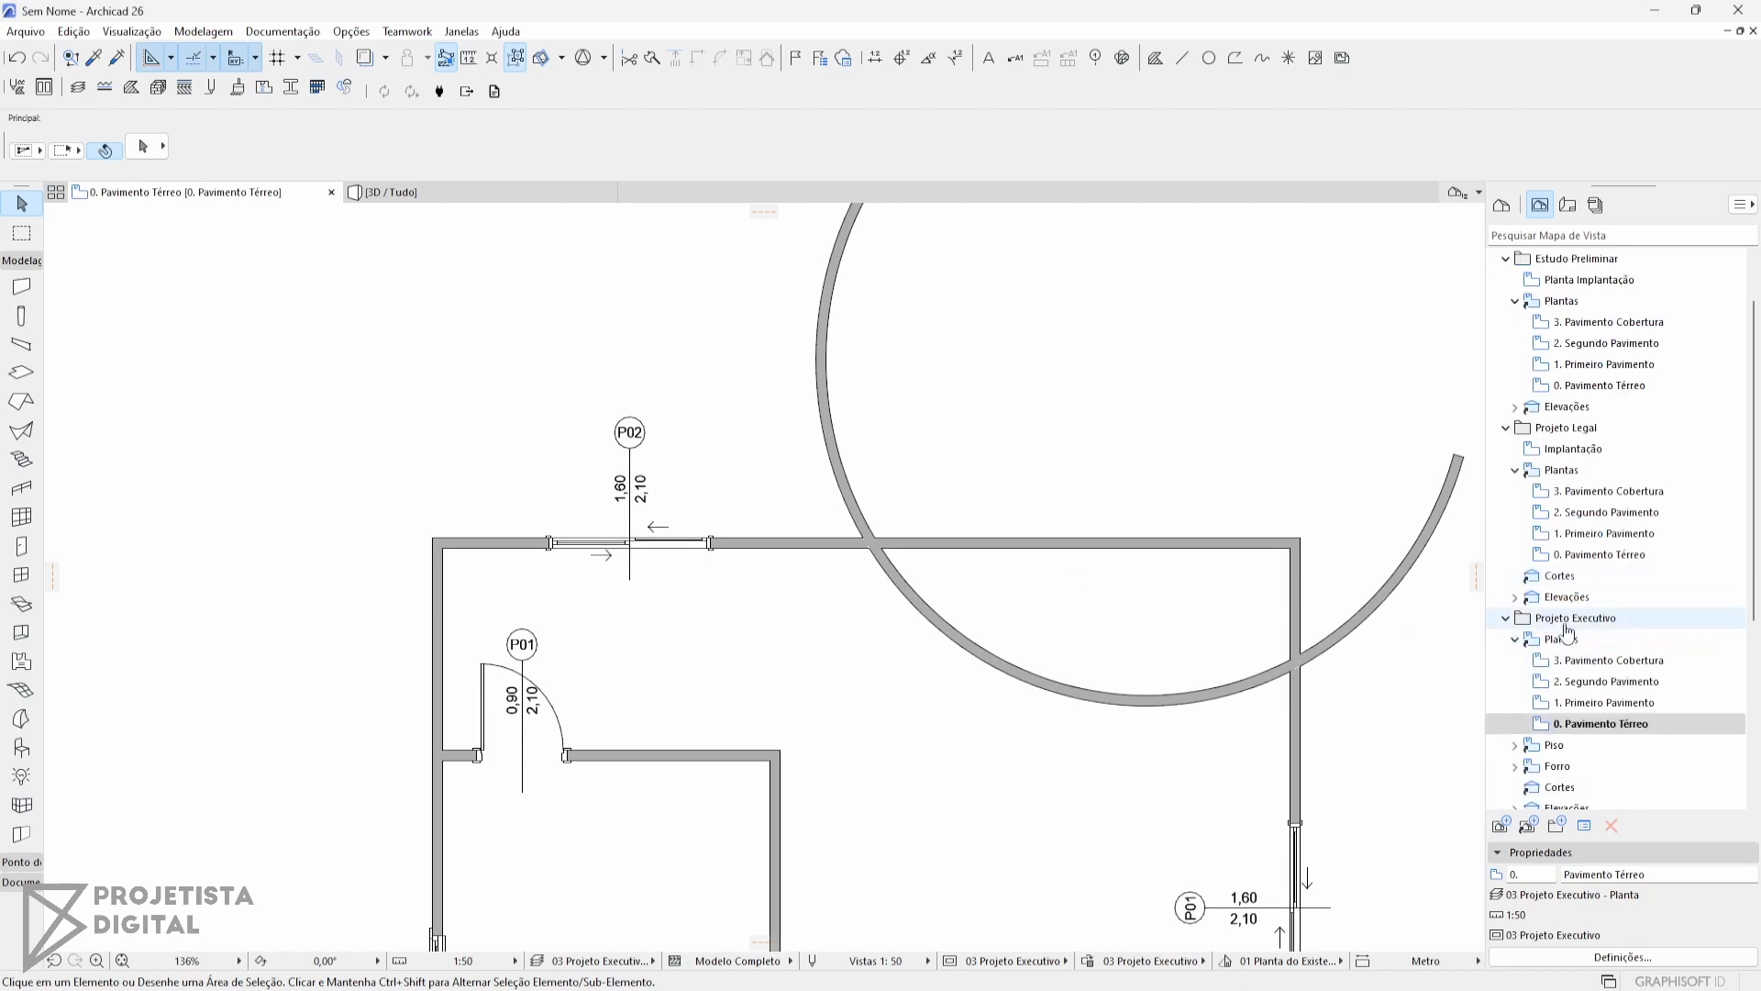
pyautogui.scroll(-1, 1567, 632)
pyautogui.scroll(1, 1619, 569)
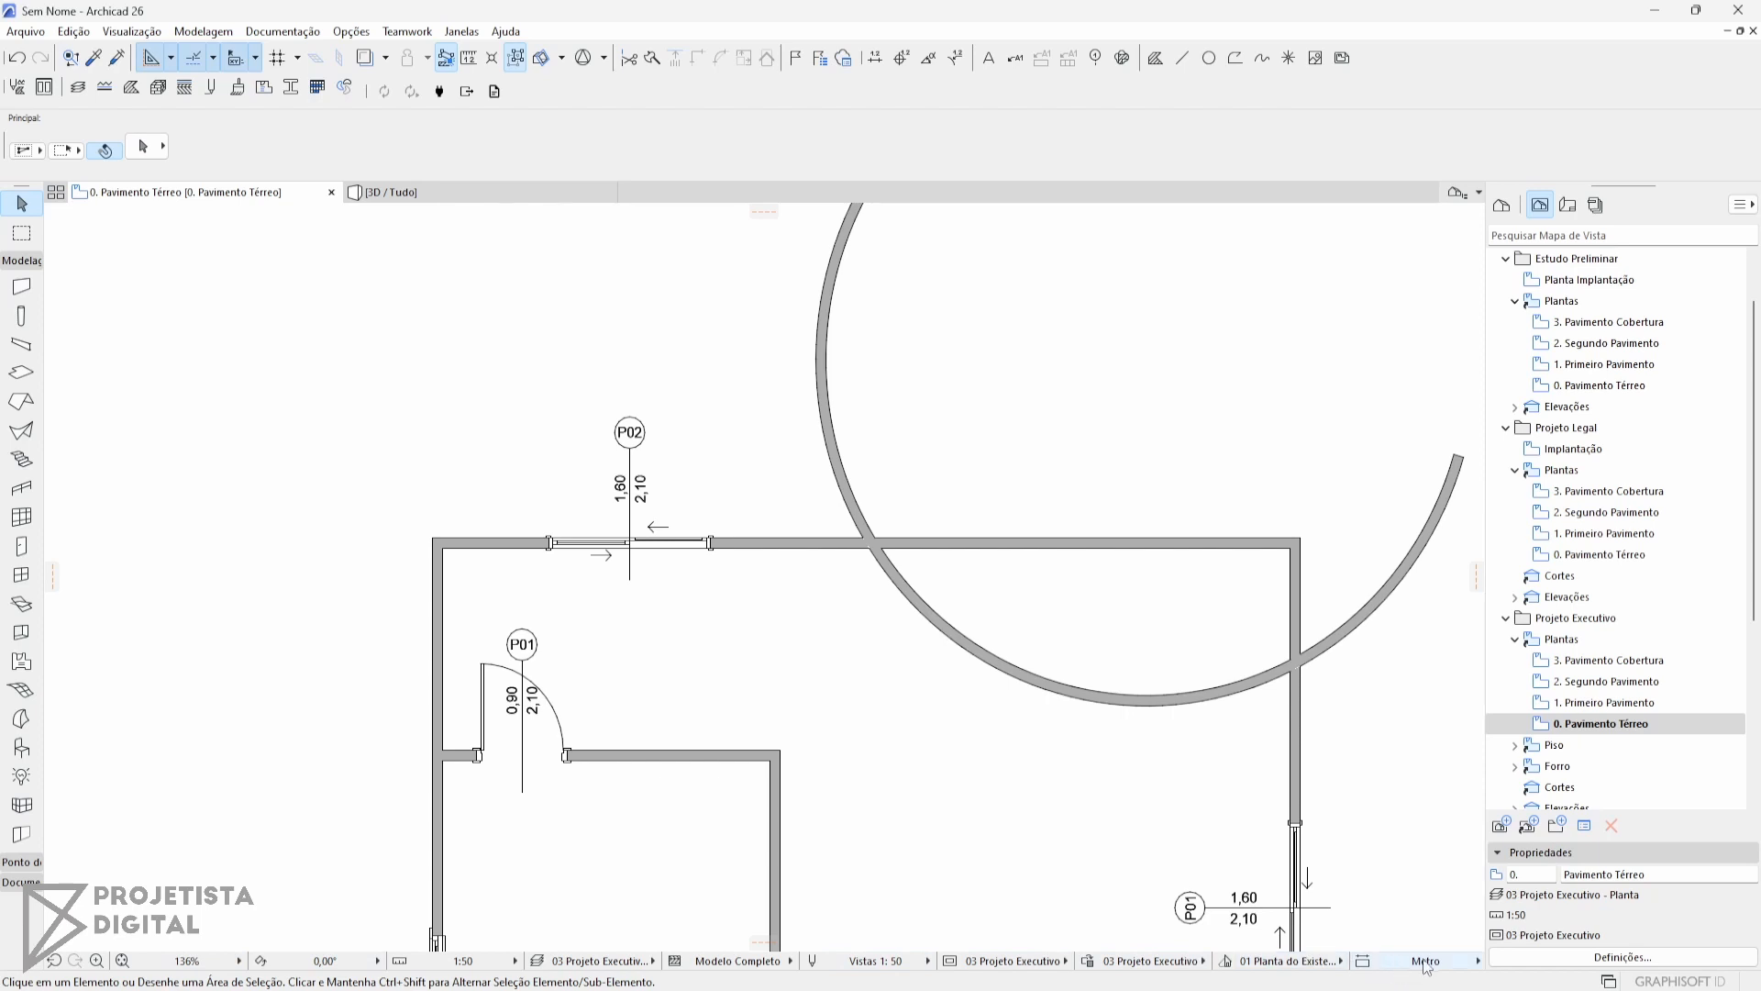
# Examine the Projeto Executivo ground-floor plan at different zoom levels, around the upper sliding door and the inner door.
pyautogui.scroll(4, 532, 752)
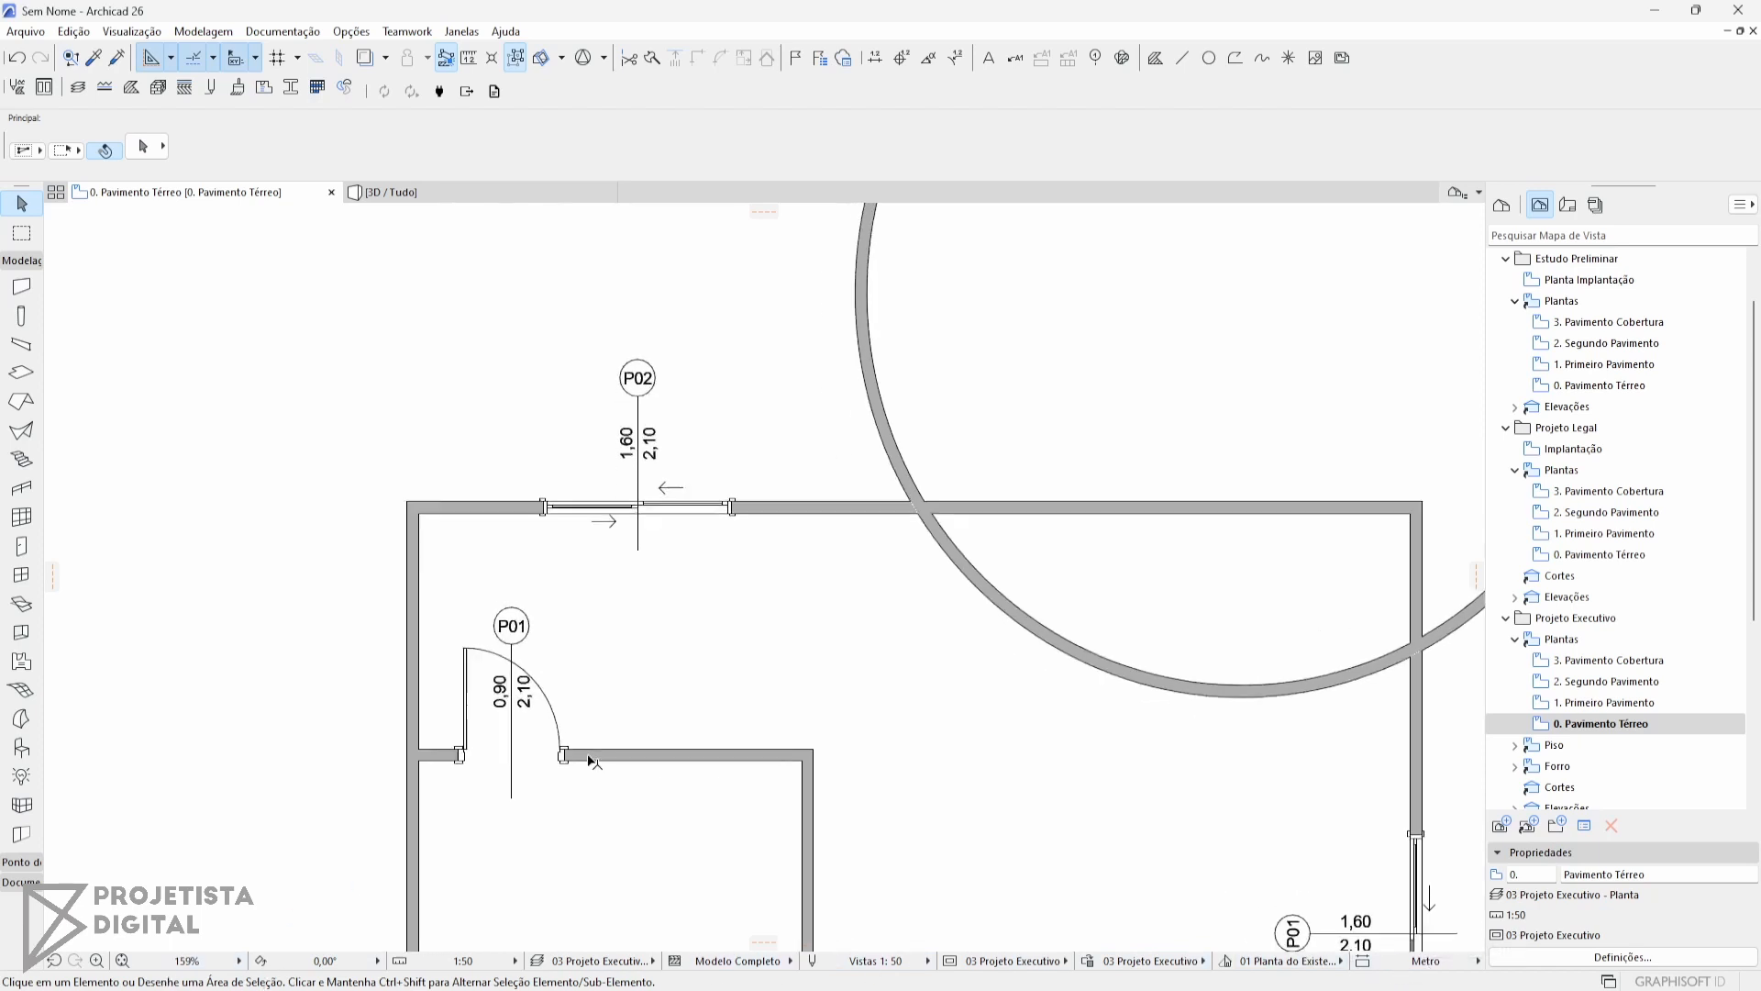
pyautogui.scroll(-2, 597, 816)
pyautogui.scroll(2, 599, 816)
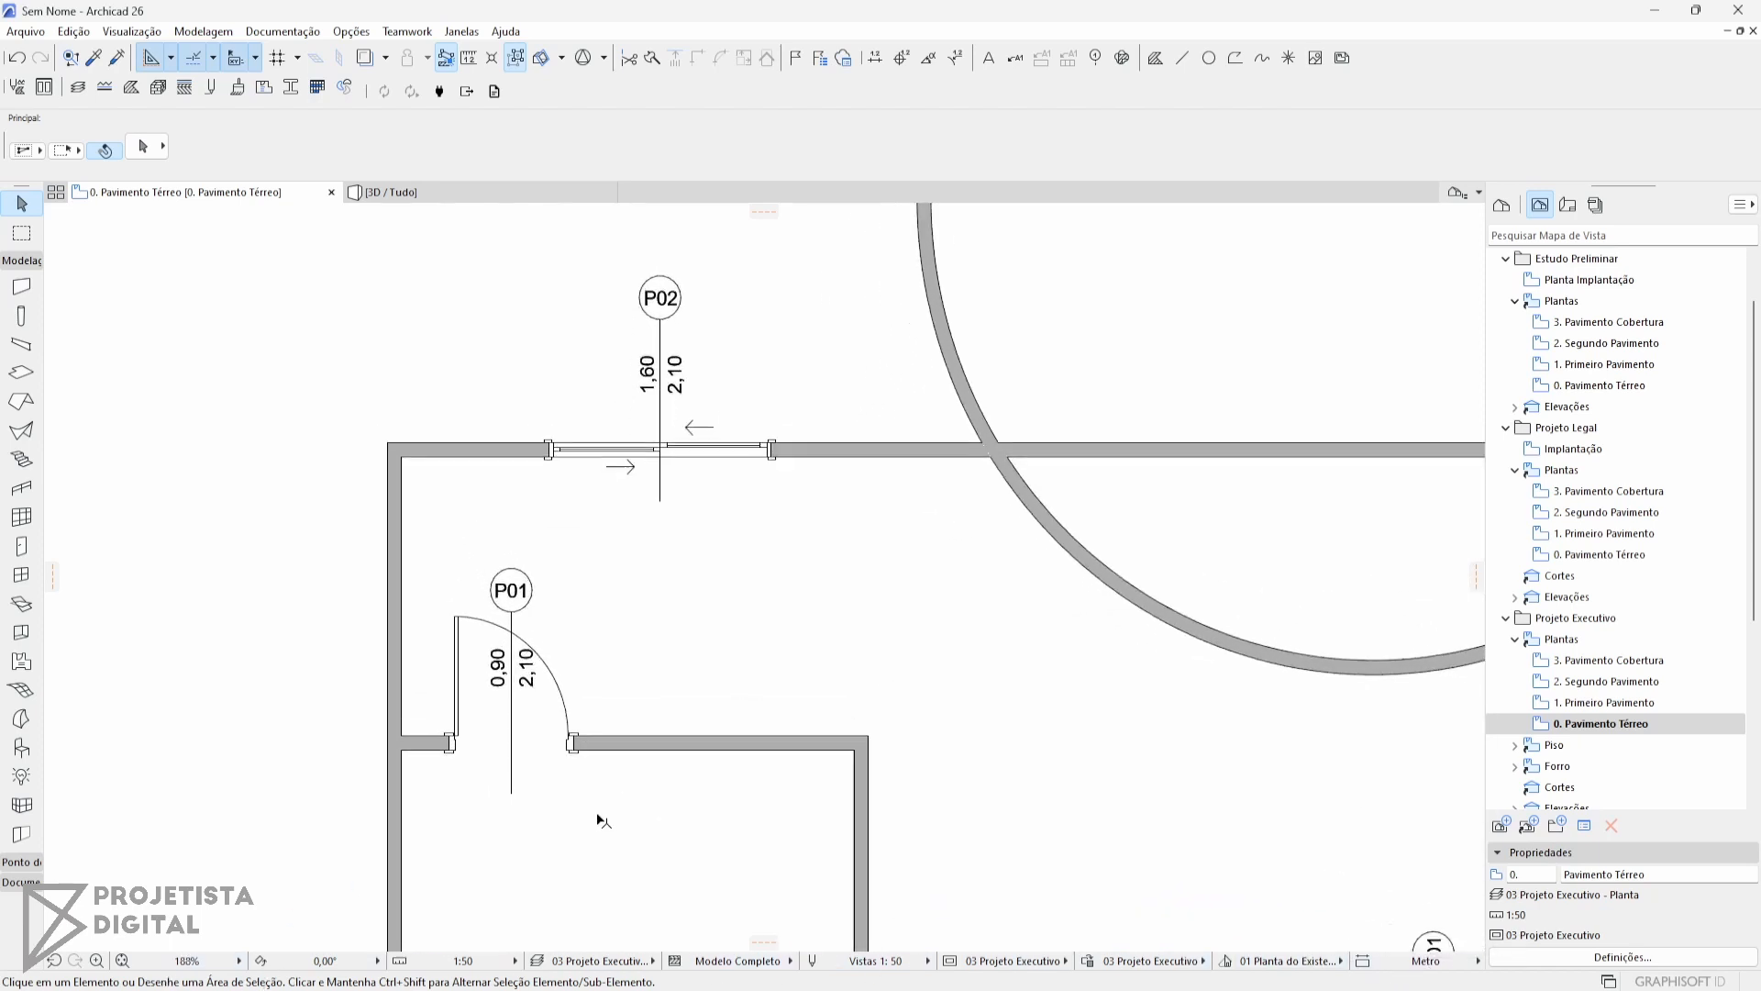
pyautogui.scroll(-2, 605, 815)
pyautogui.scroll(2, 613, 813)
pyautogui.scroll(-2, 613, 813)
pyautogui.scroll(2, 613, 813)
pyautogui.scroll(-1, 617, 820)
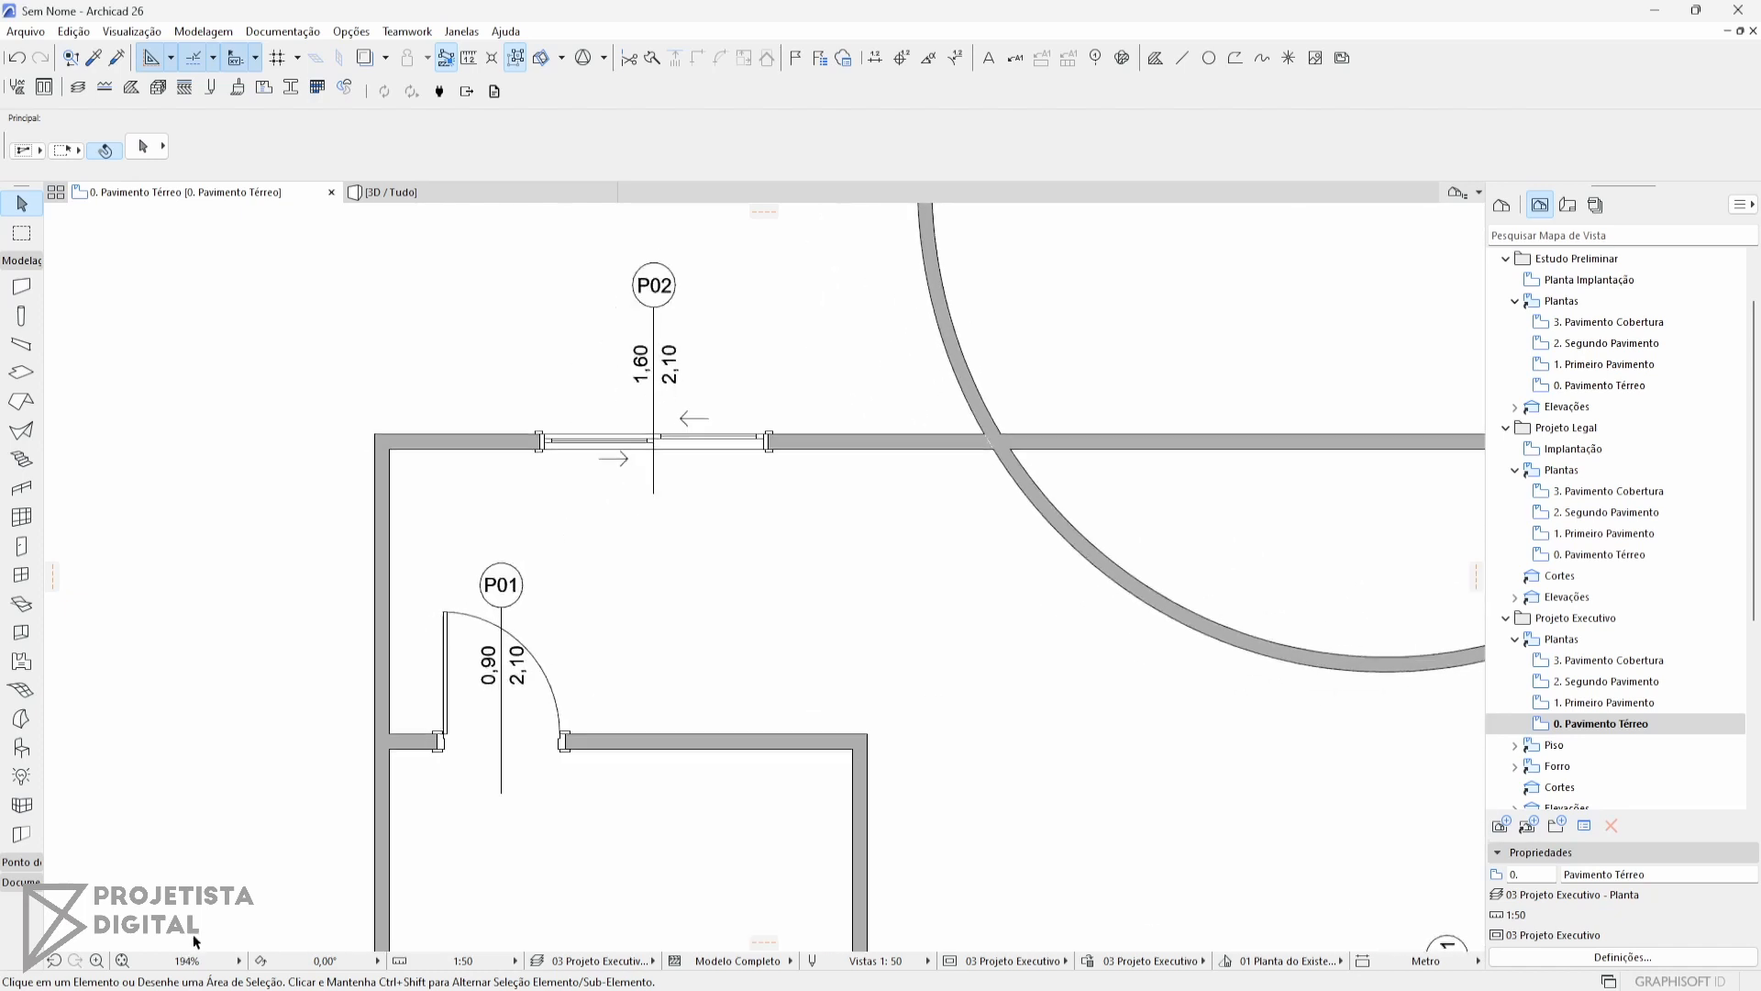
pyautogui.scroll(-2, 195, 934)
pyautogui.scroll(1, 293, 904)
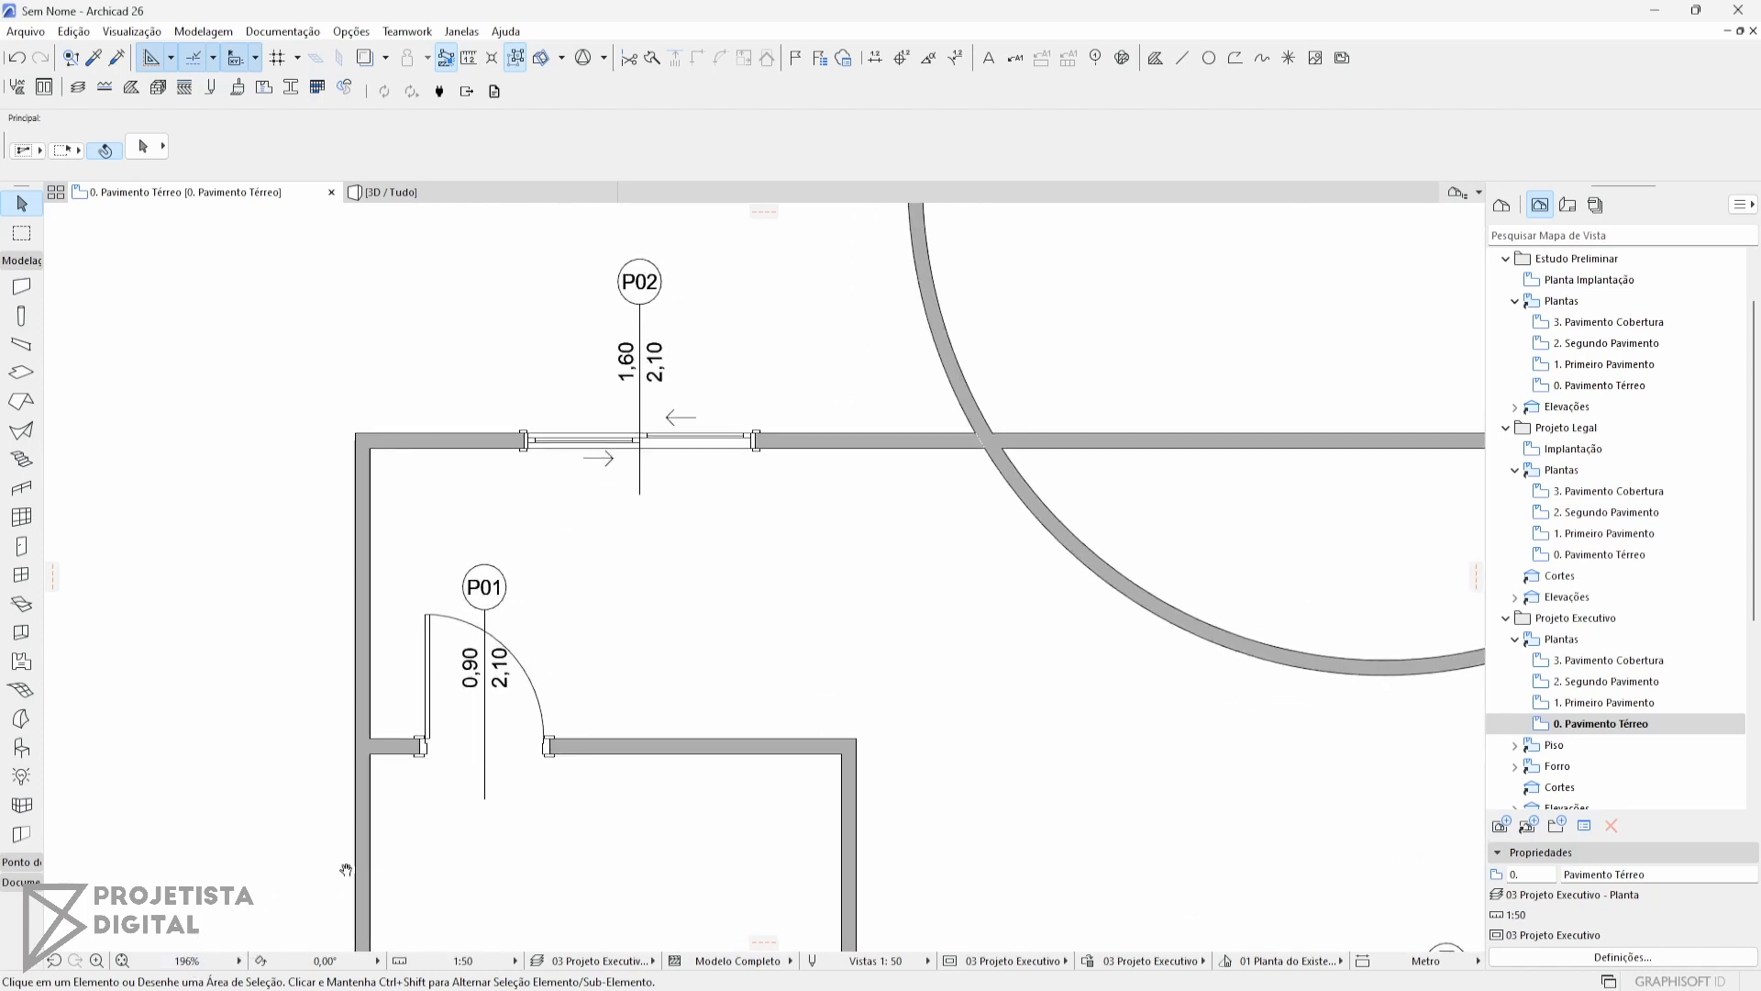
pyautogui.scroll(-1, 346, 868)
pyautogui.scroll(1, 404, 825)
pyautogui.scroll(-1, 647, 582)
pyautogui.scroll(1, 640, 578)
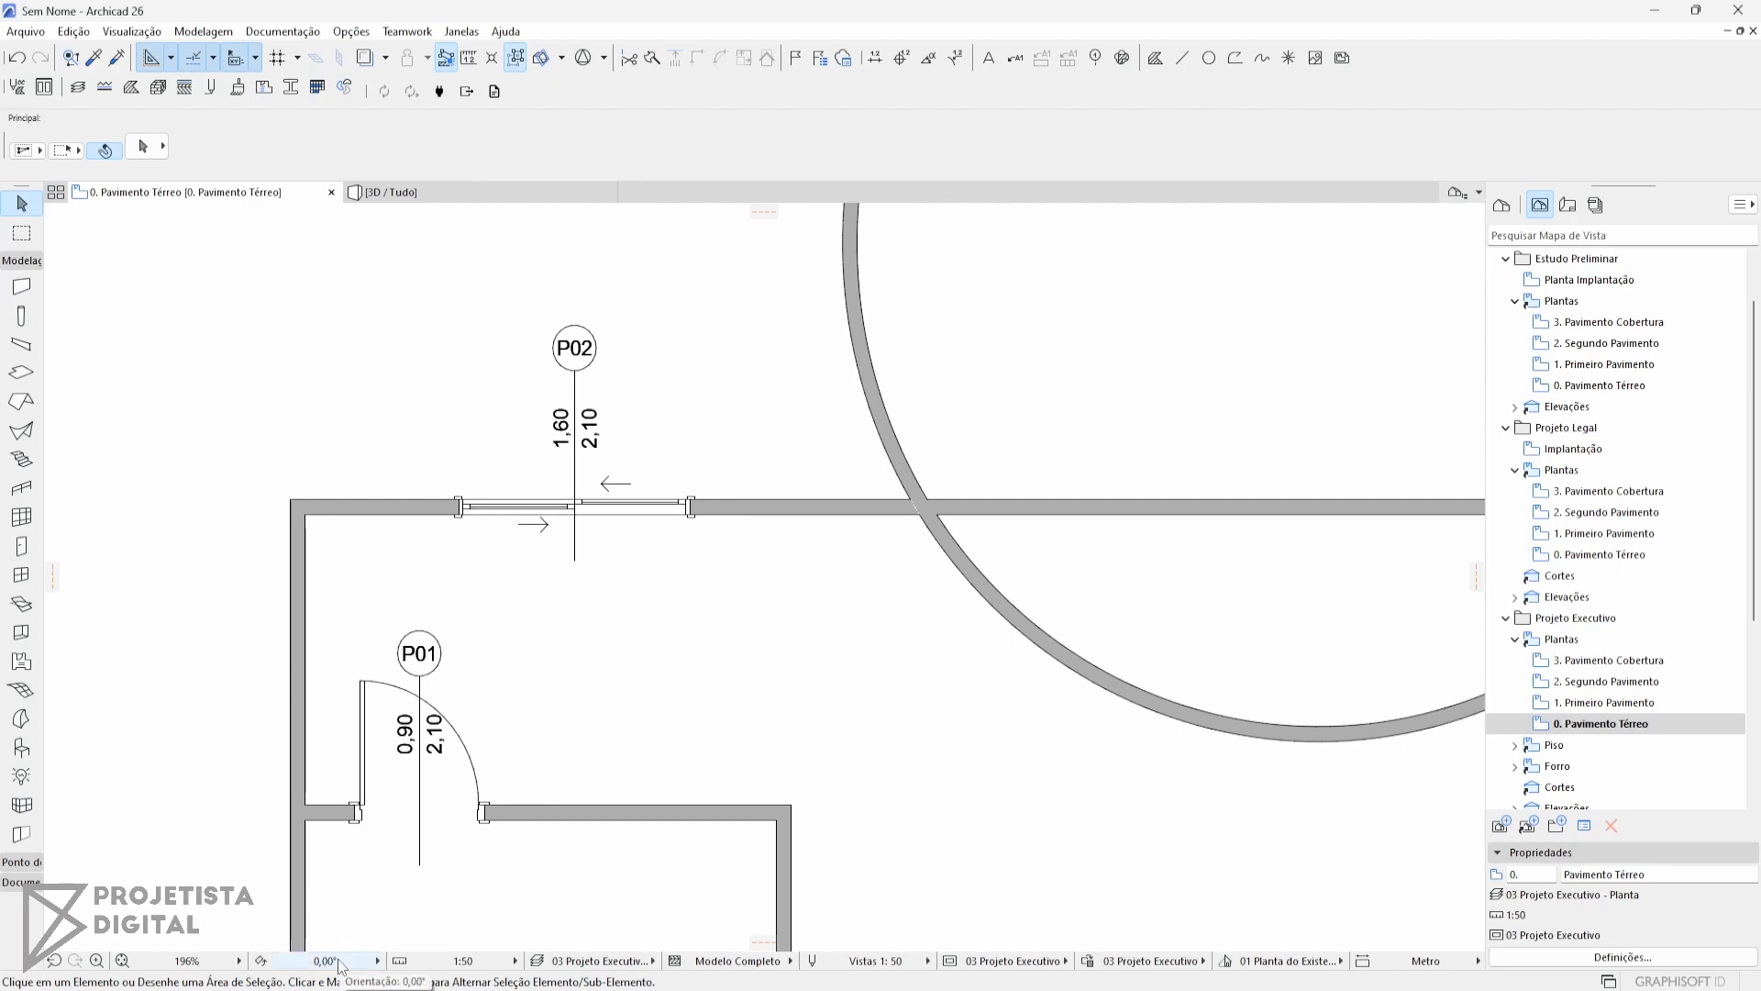
# Set the orientation of the Projeto Executivo ground-floor plan view to 90,00°.
pyautogui.scroll(-5, 866, 619)
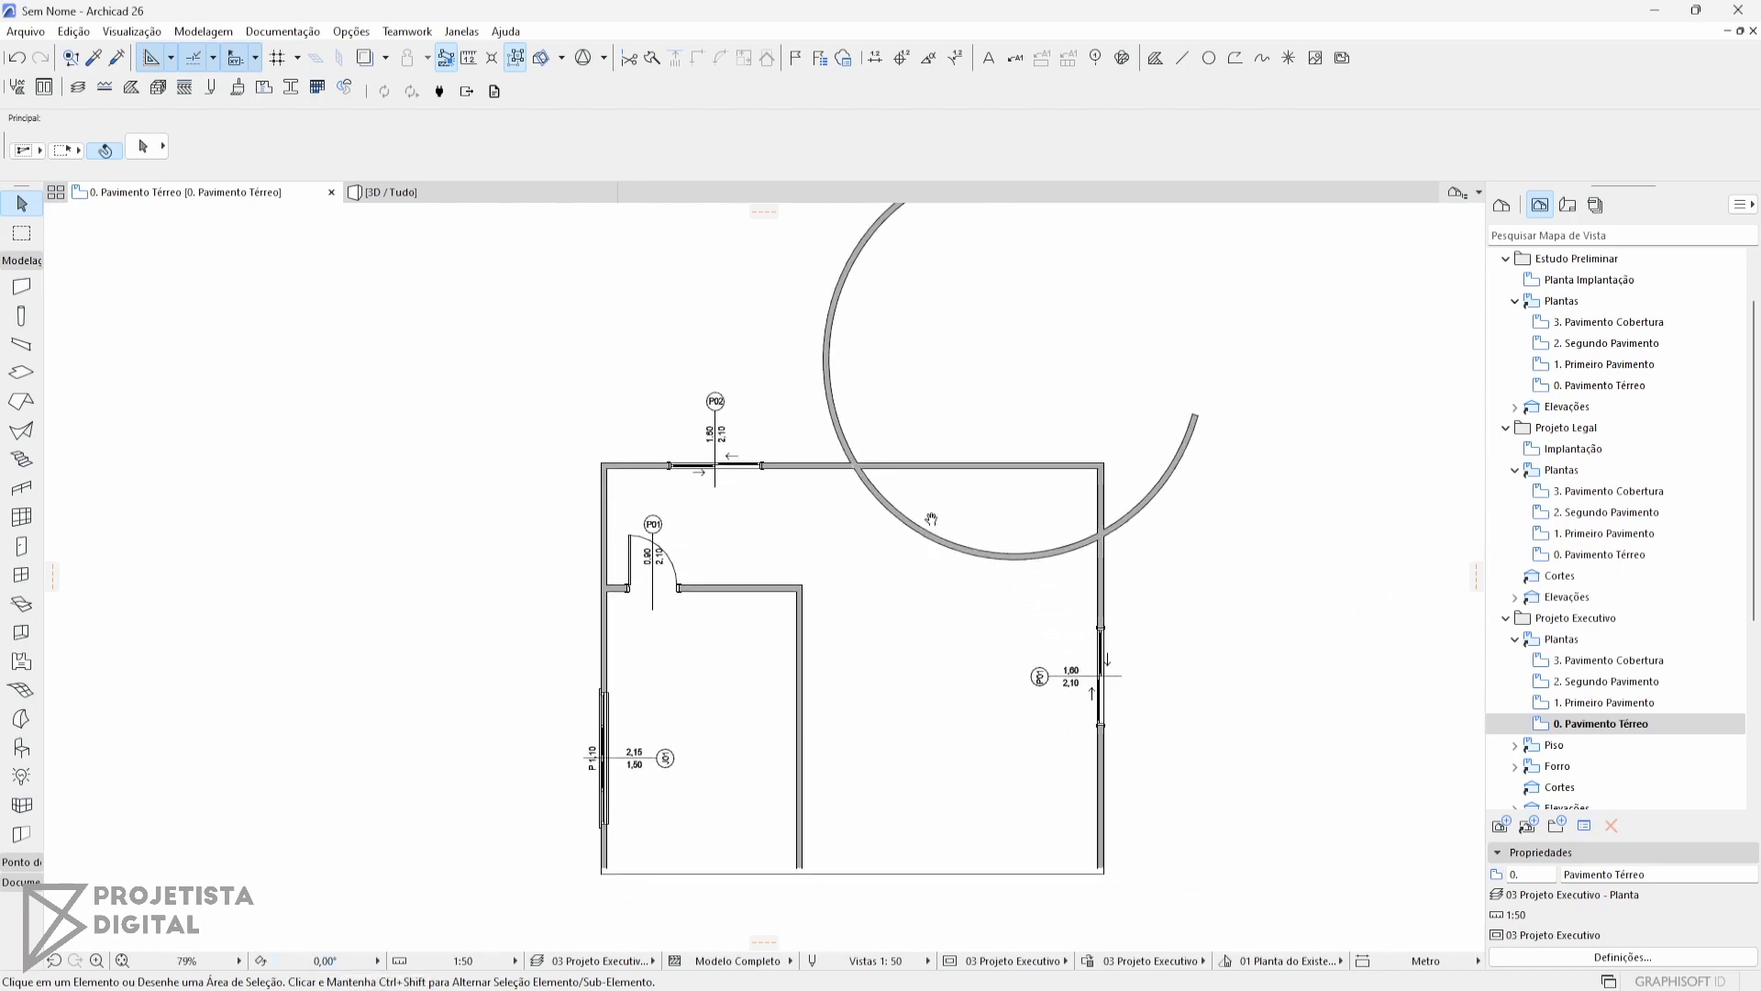
pyautogui.click(377, 960)
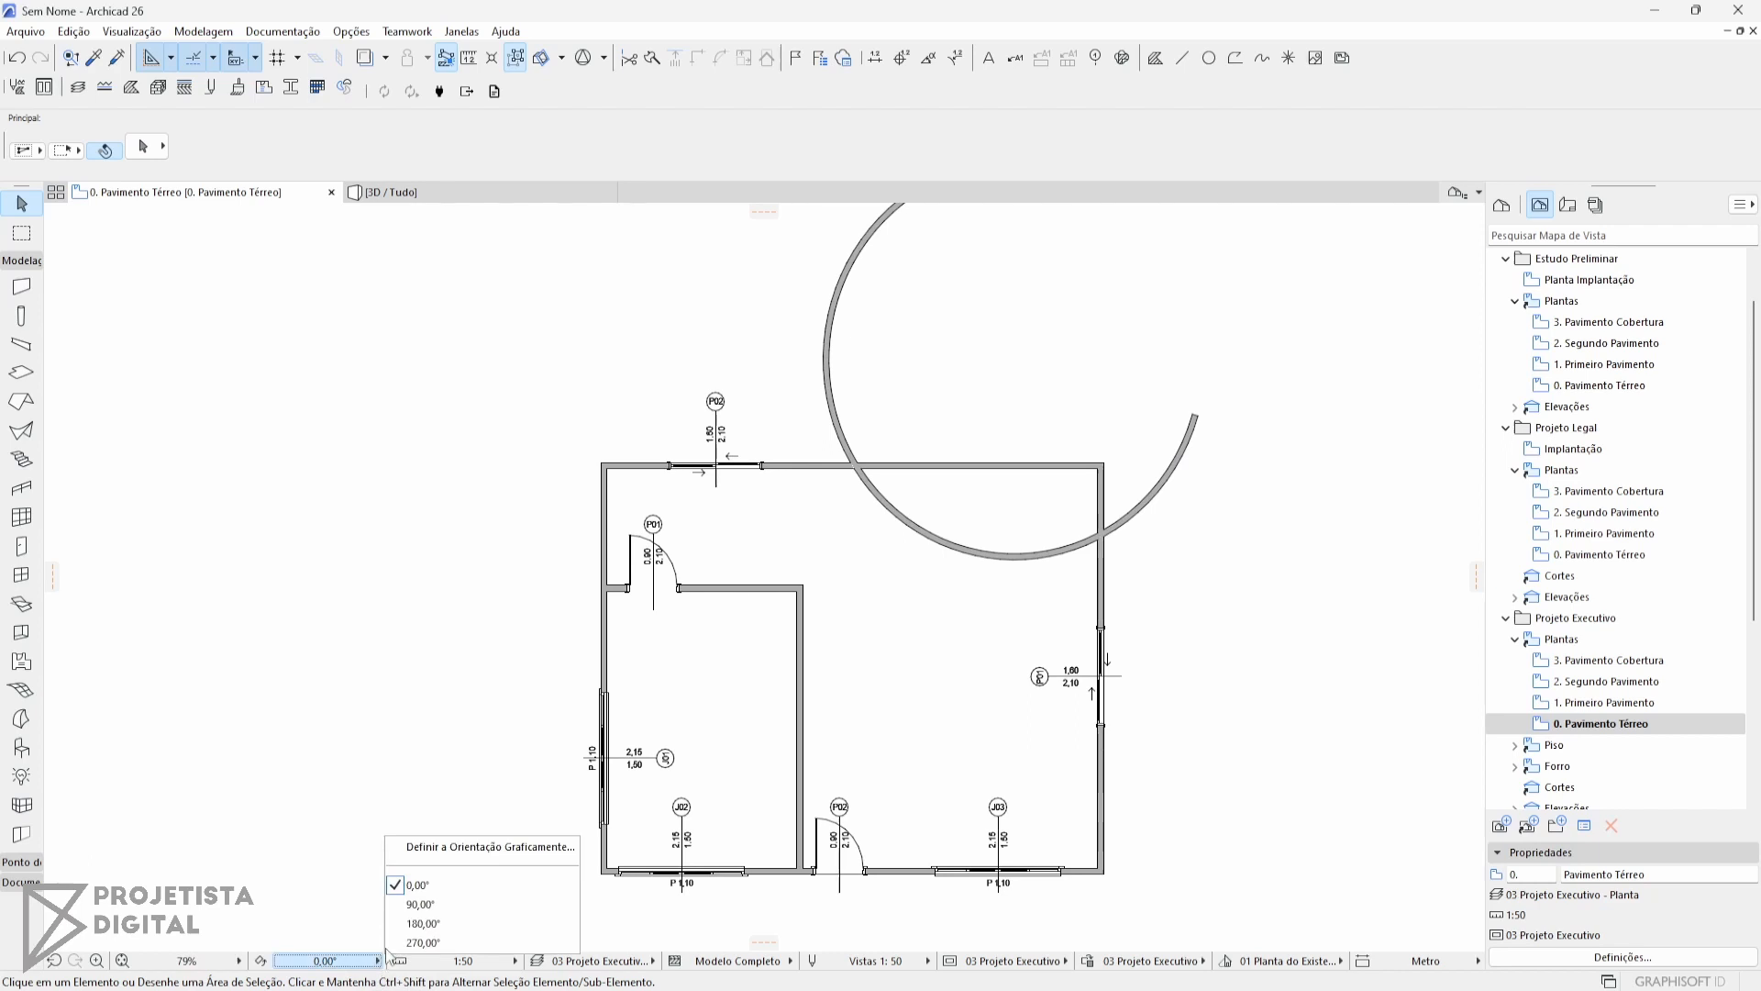
pyautogui.click(434, 913)
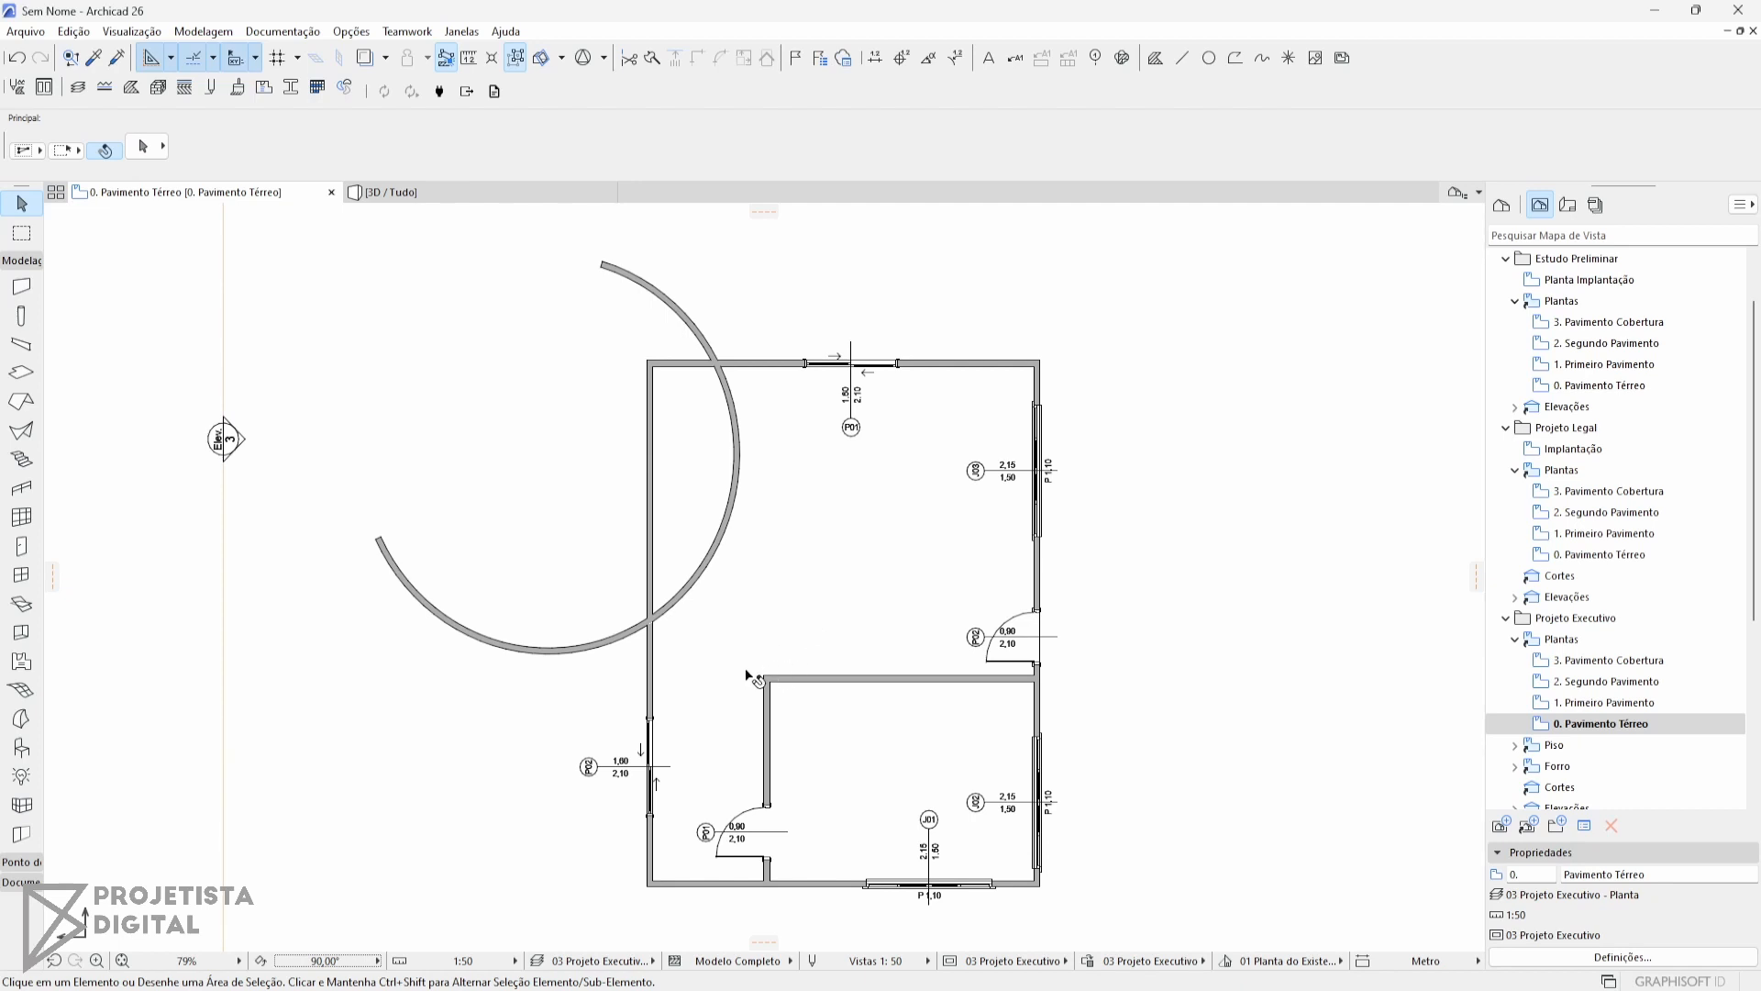
# Set the ground-floor plan's orientation to 0,00° and review the list of available drawing scales.
pyautogui.click(358, 961)
pyautogui.click(422, 888)
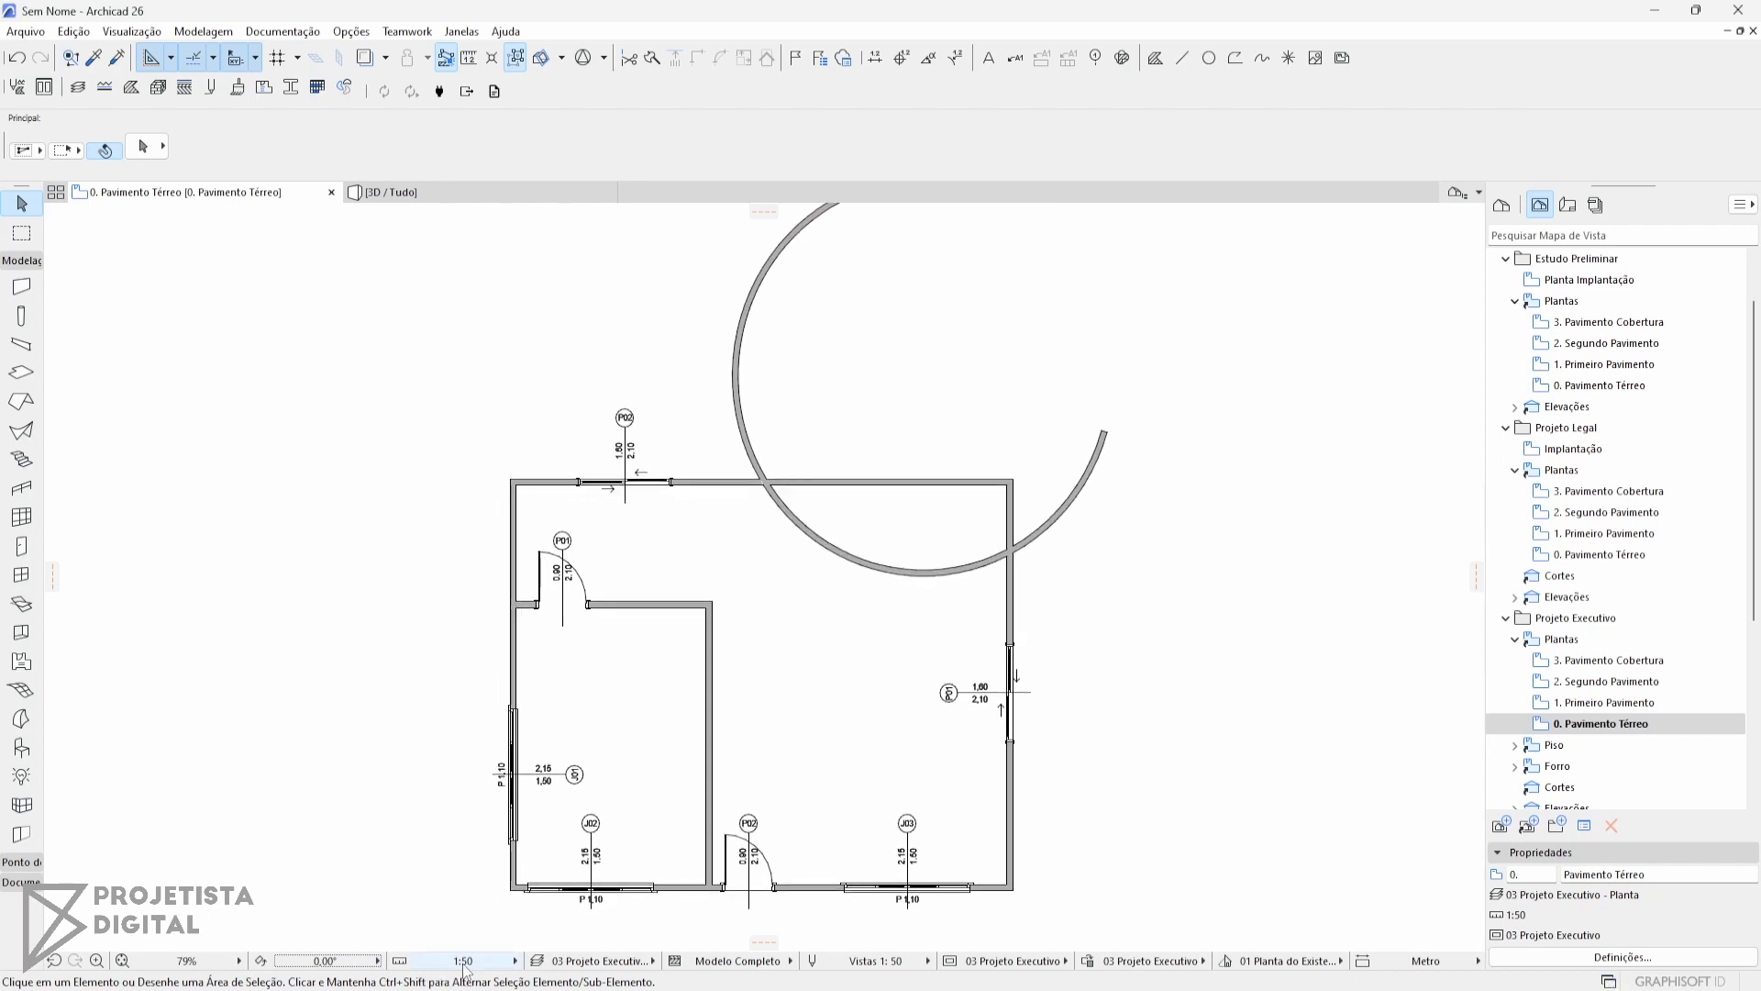
pyautogui.scroll(3, 688, 830)
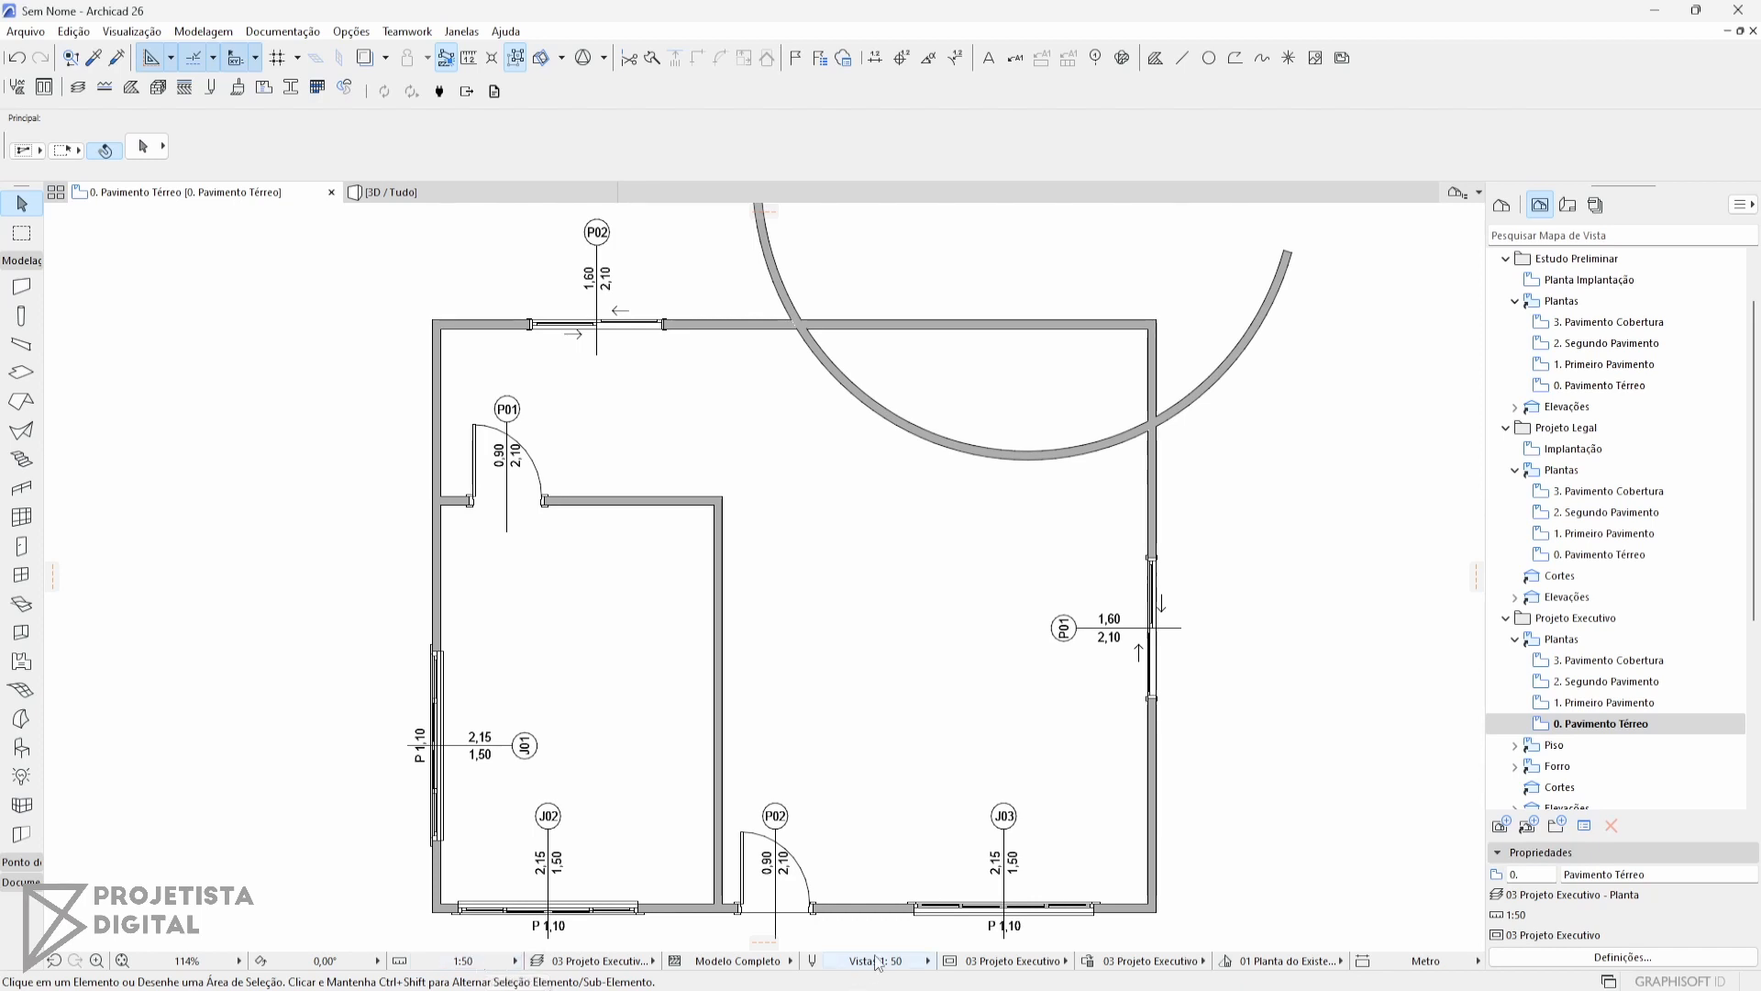
pyautogui.click(514, 960)
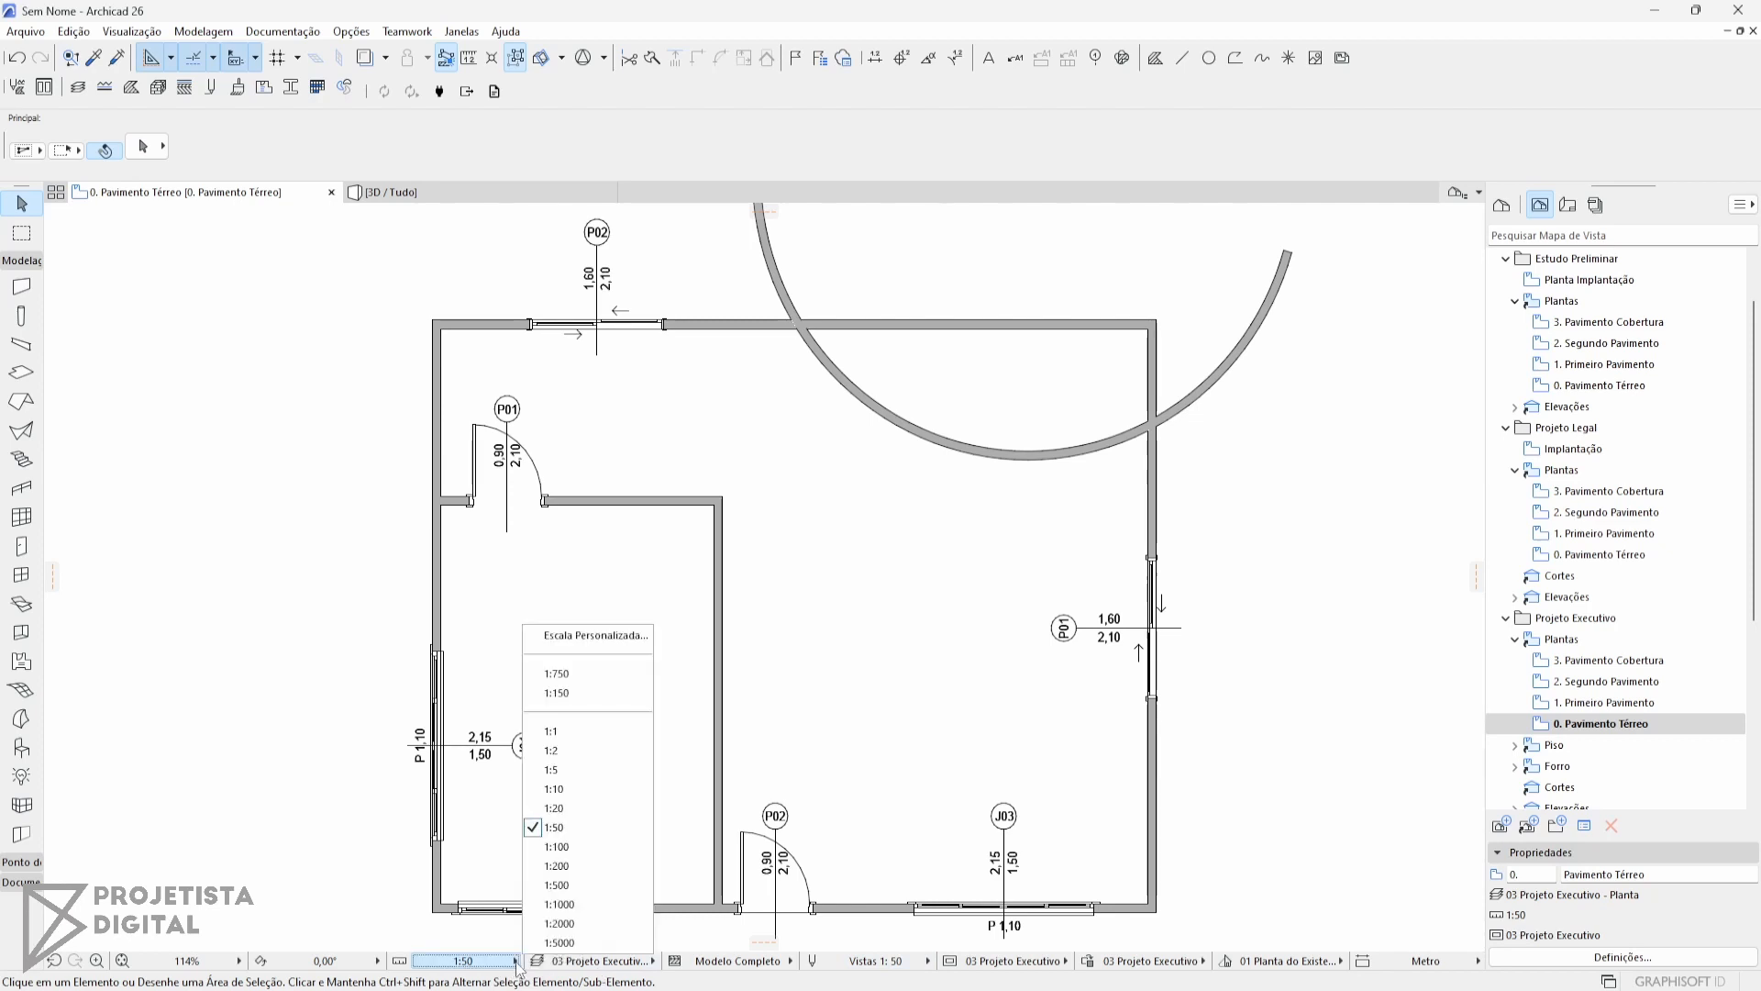
# Compare the pen weights of the Vistas 1:50, 1:100 and 1:200 pen sets in Canetas & Cores without applying changes.
pyautogui.click(813, 960)
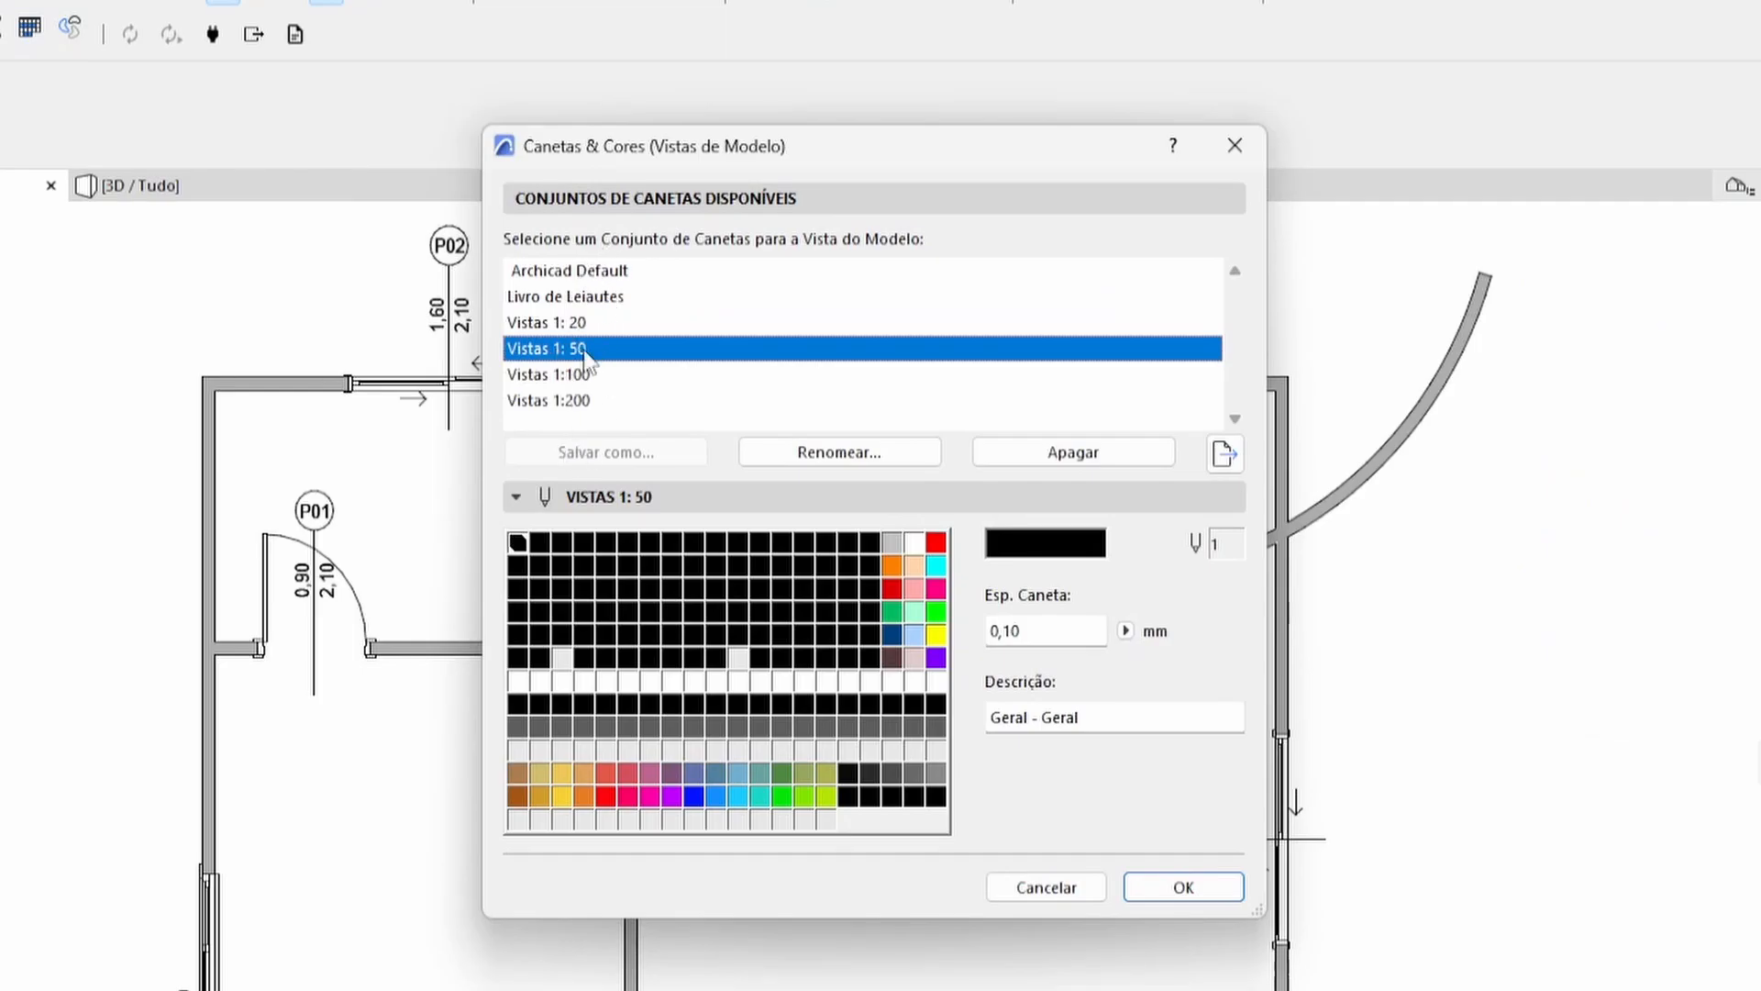
pyautogui.click(575, 374)
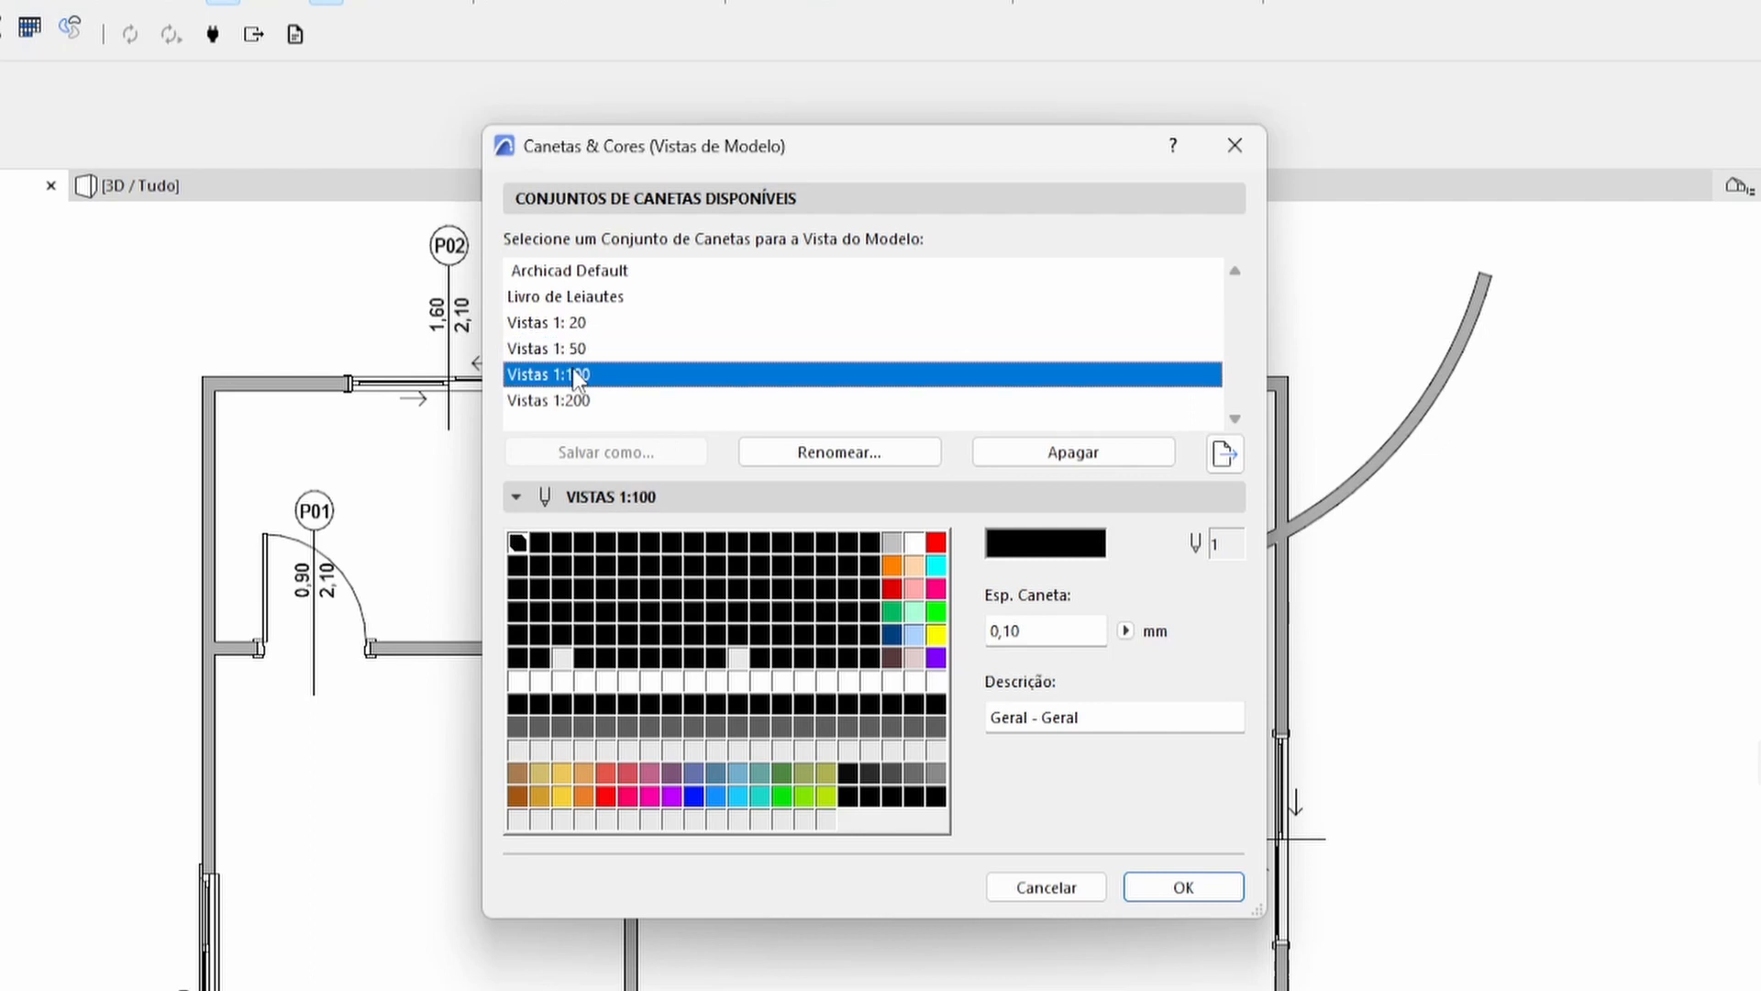
pyautogui.click(580, 350)
pyautogui.click(607, 542)
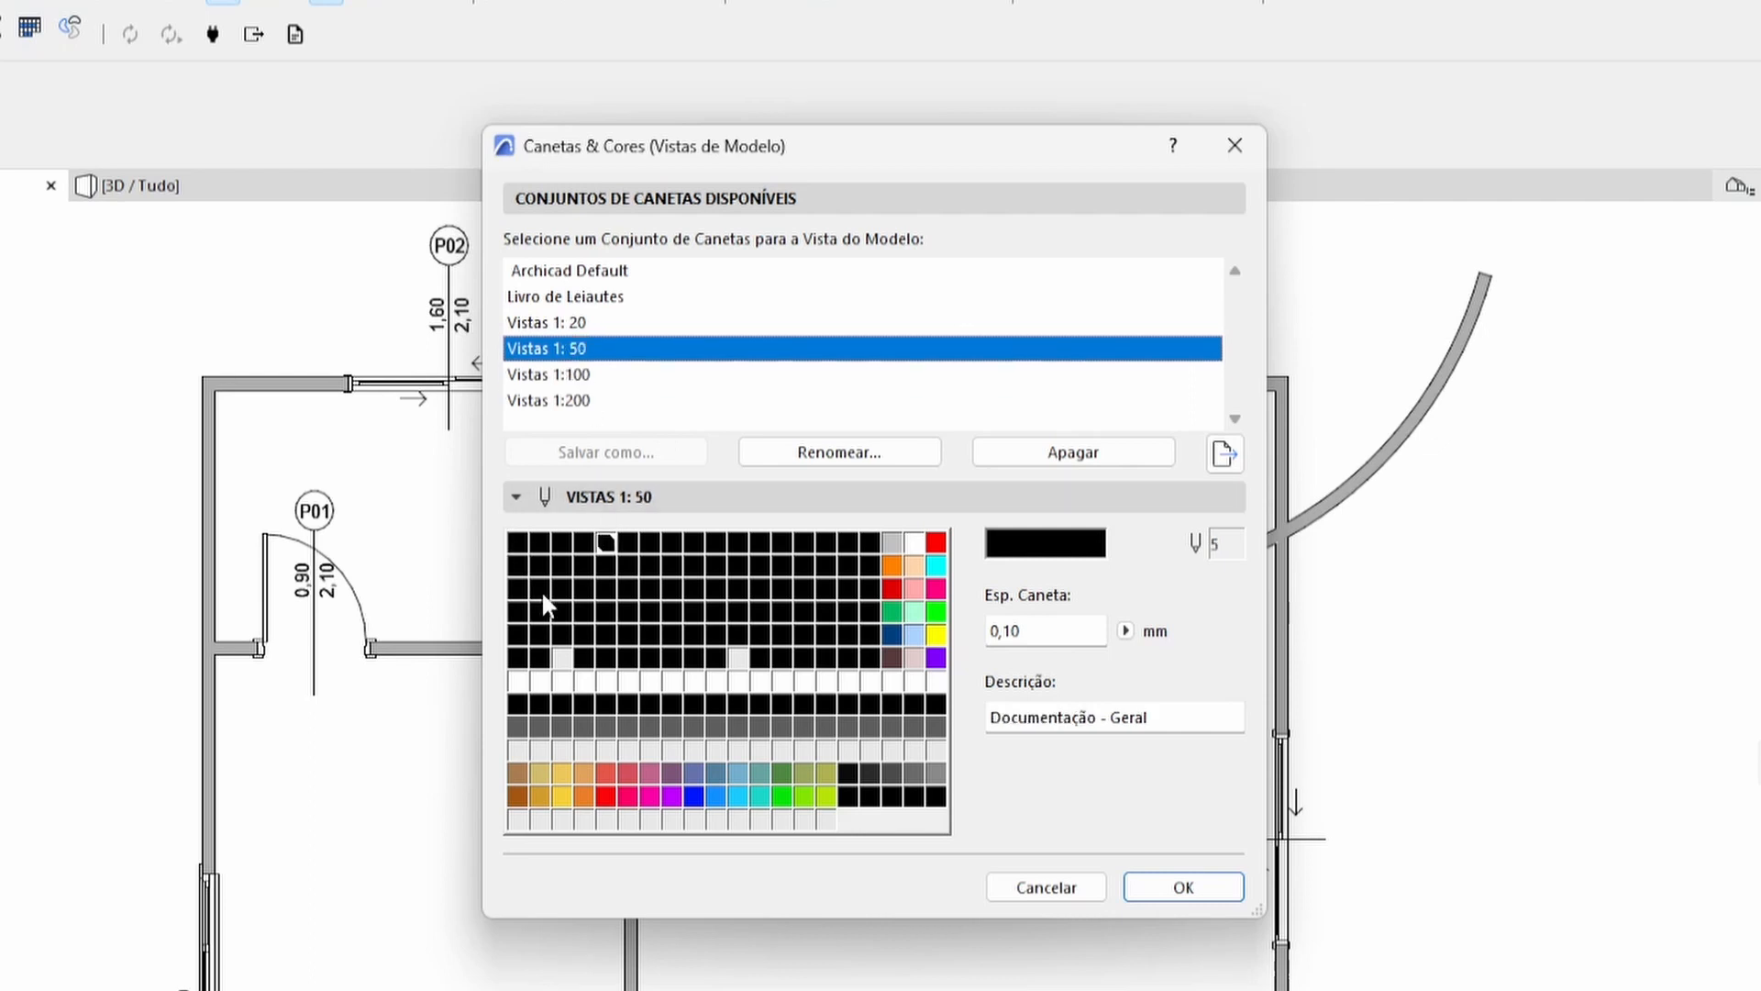
pyautogui.moveTo(544, 597); pyautogui.dragTo(533, 633)
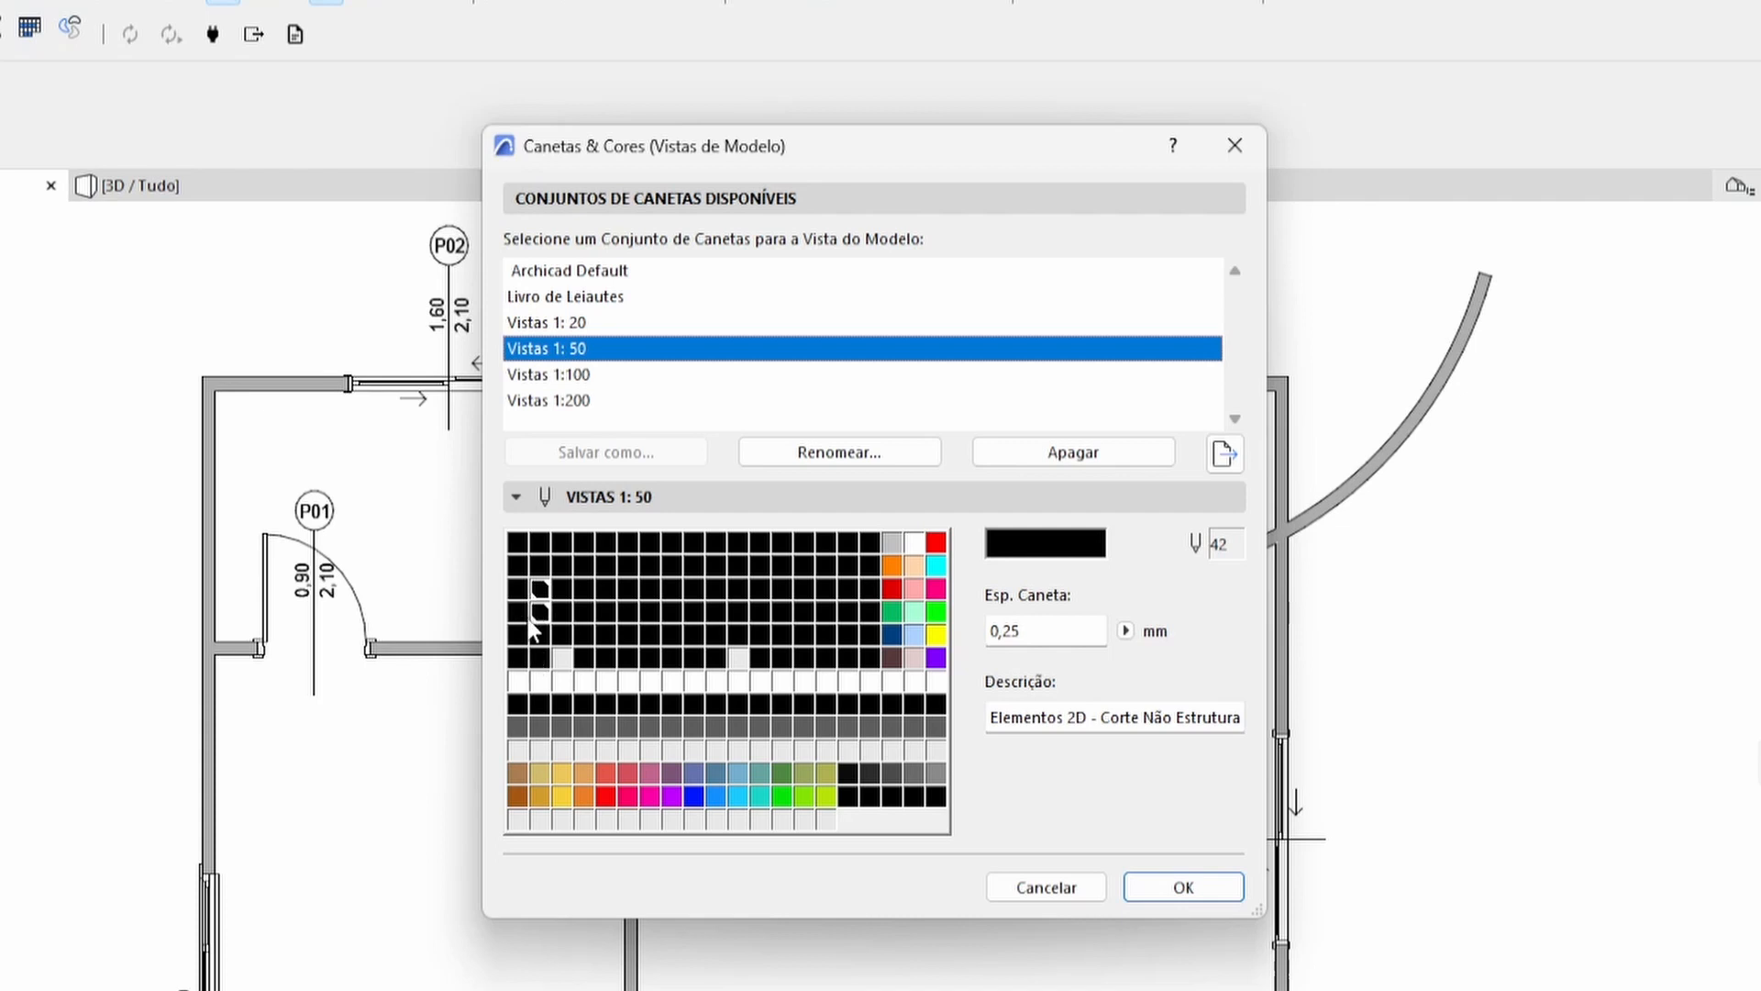
pyautogui.click(519, 612)
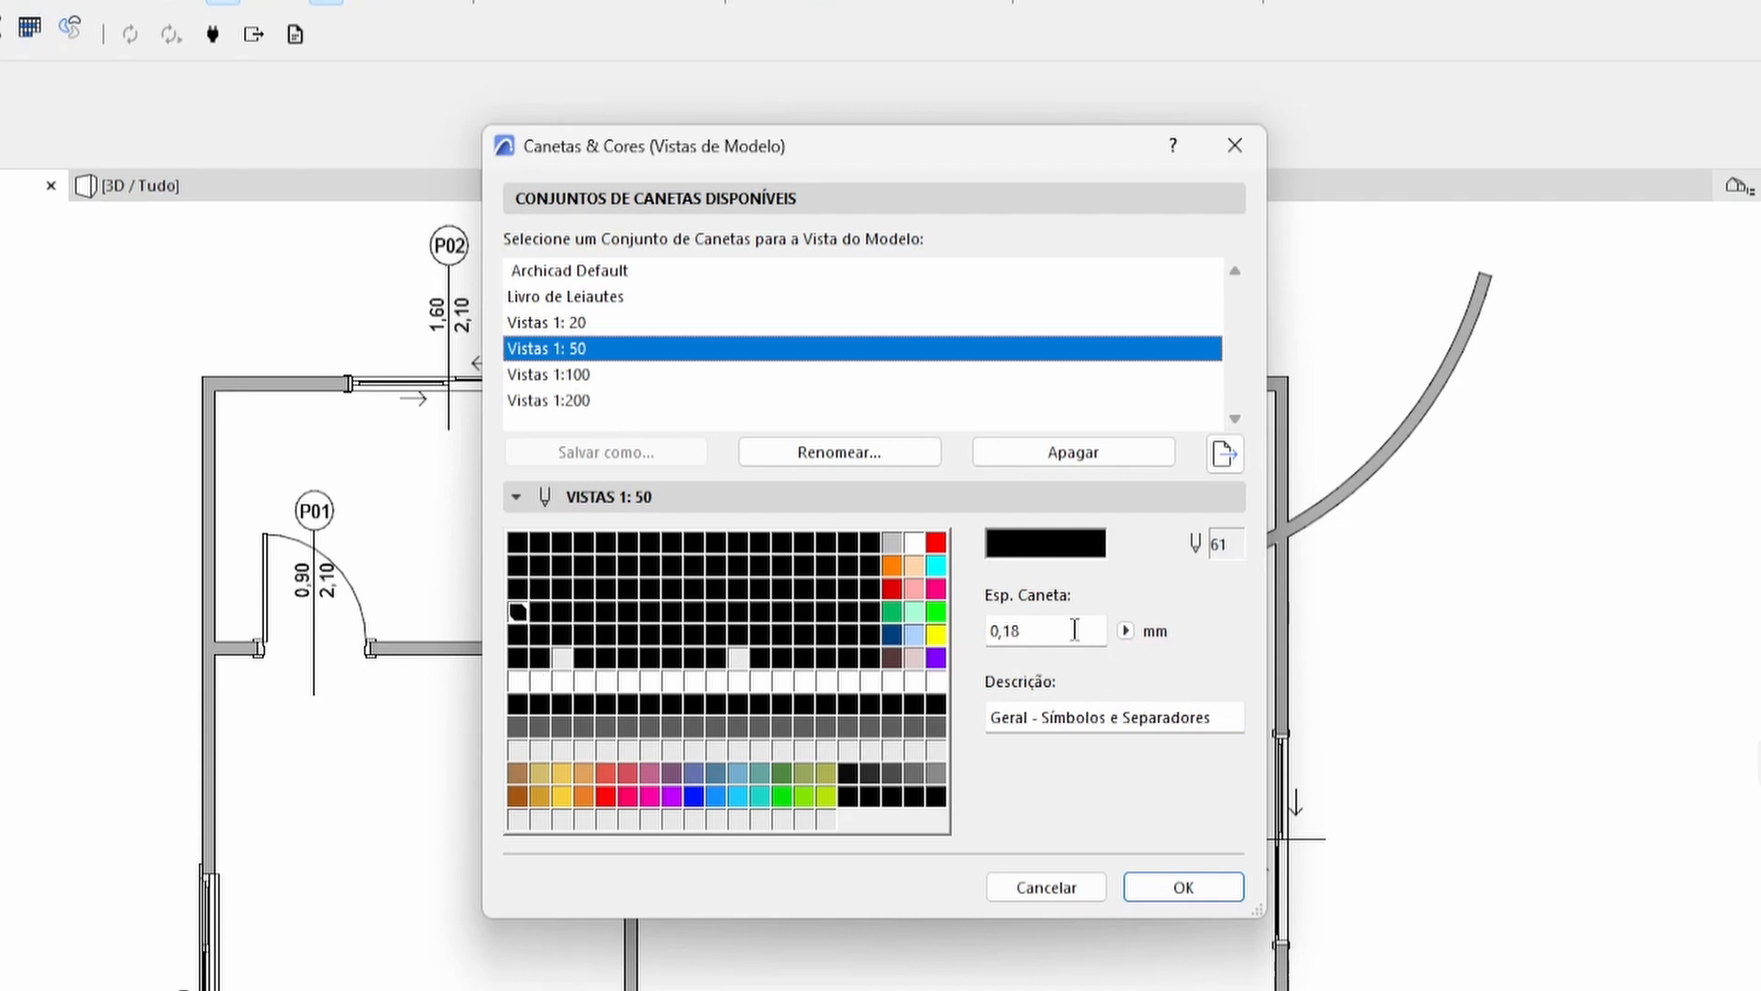
pyautogui.click(601, 378)
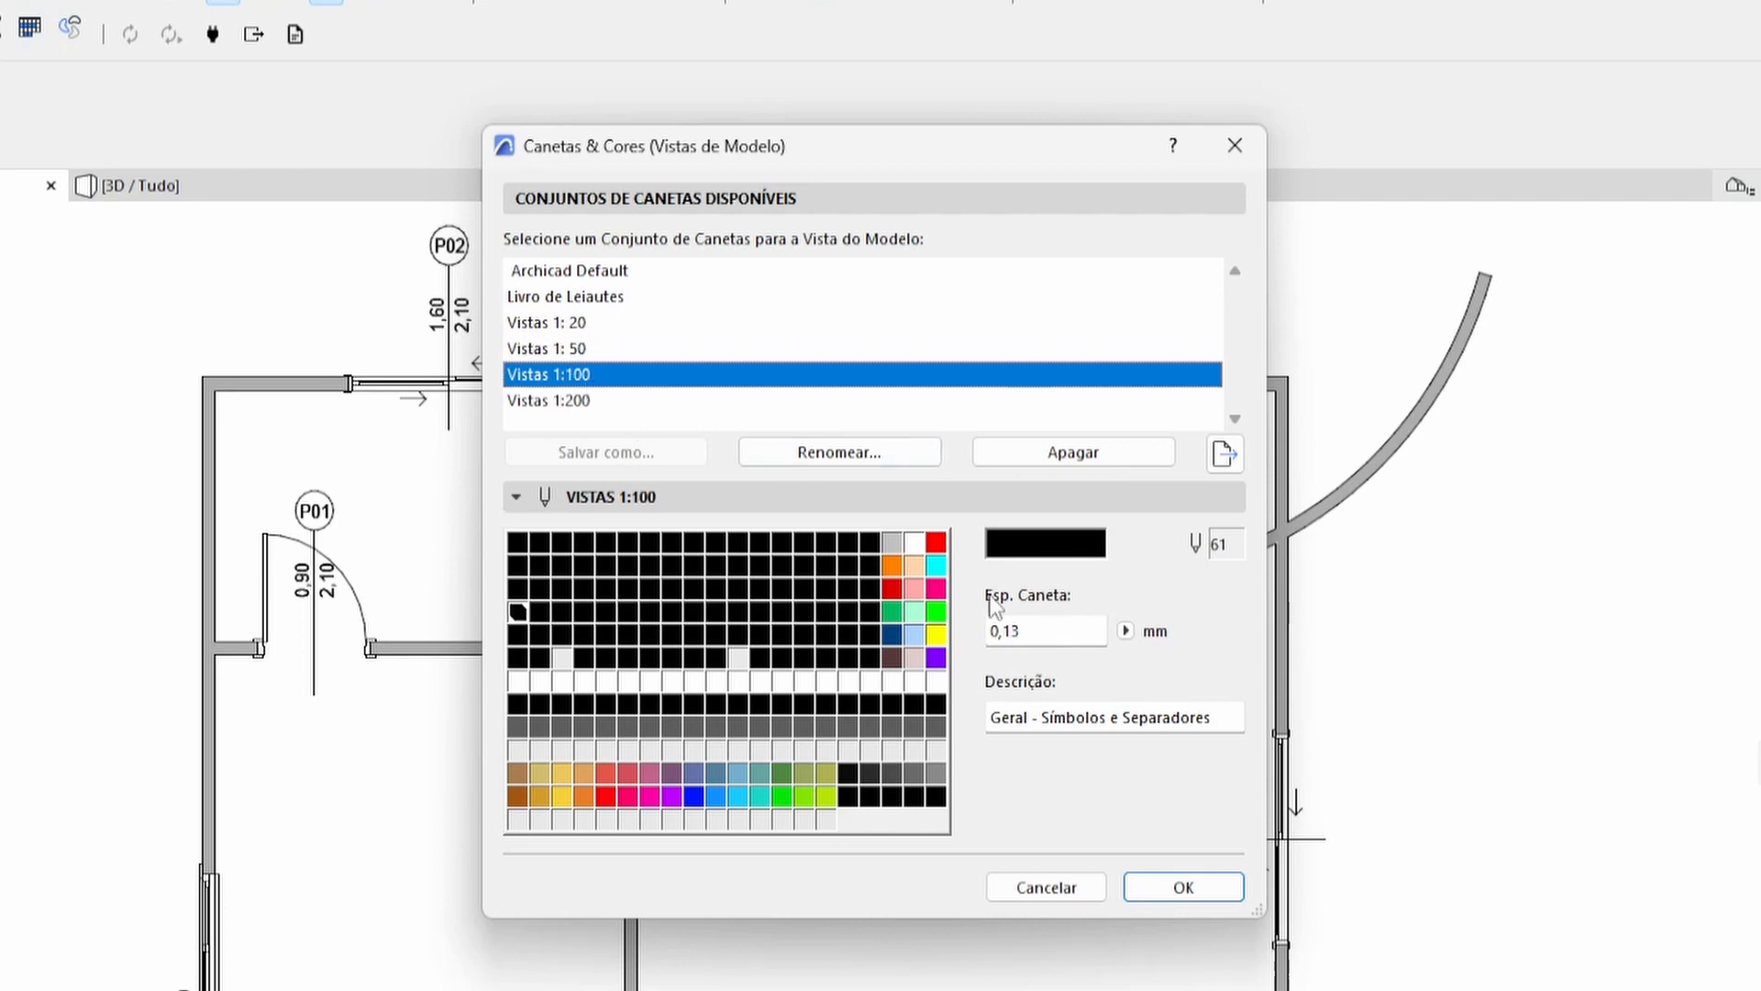
pyautogui.click(578, 400)
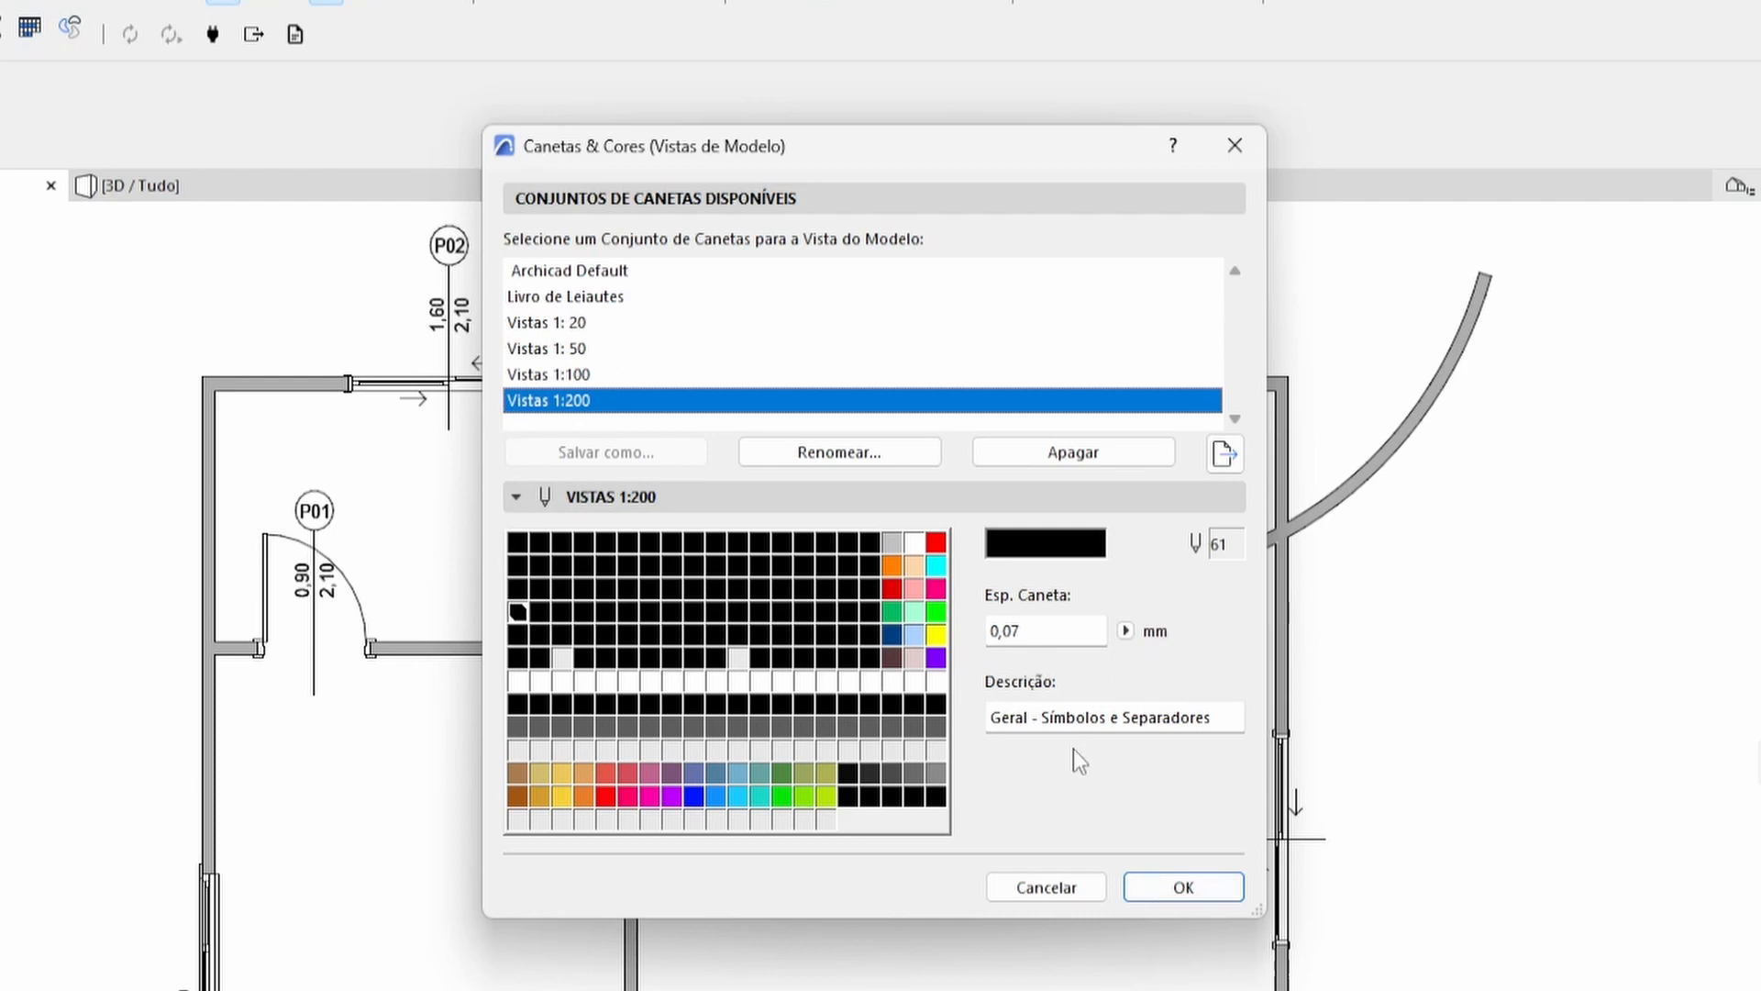
pyautogui.click(1064, 886)
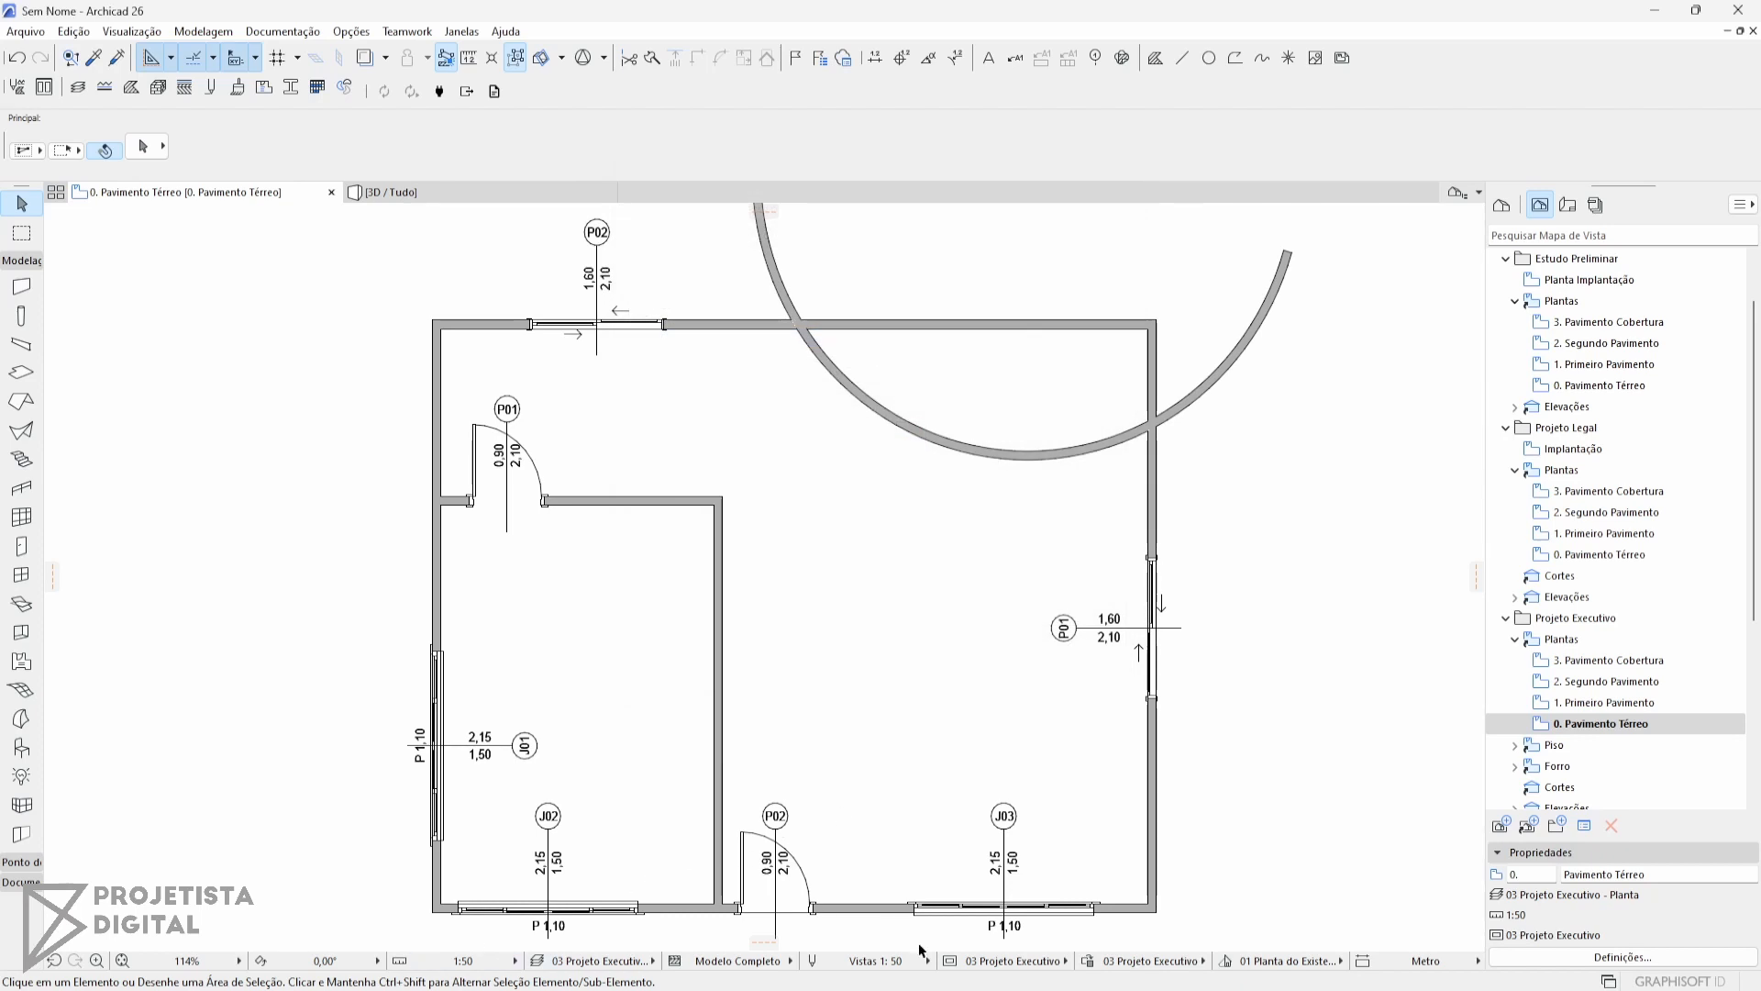
# Apply the Vistas 1:100 pen set and the 1:100 scale to the ground-floor plan, and inspect the door and window markers.
pyautogui.click(922, 963)
pyautogui.click(985, 923)
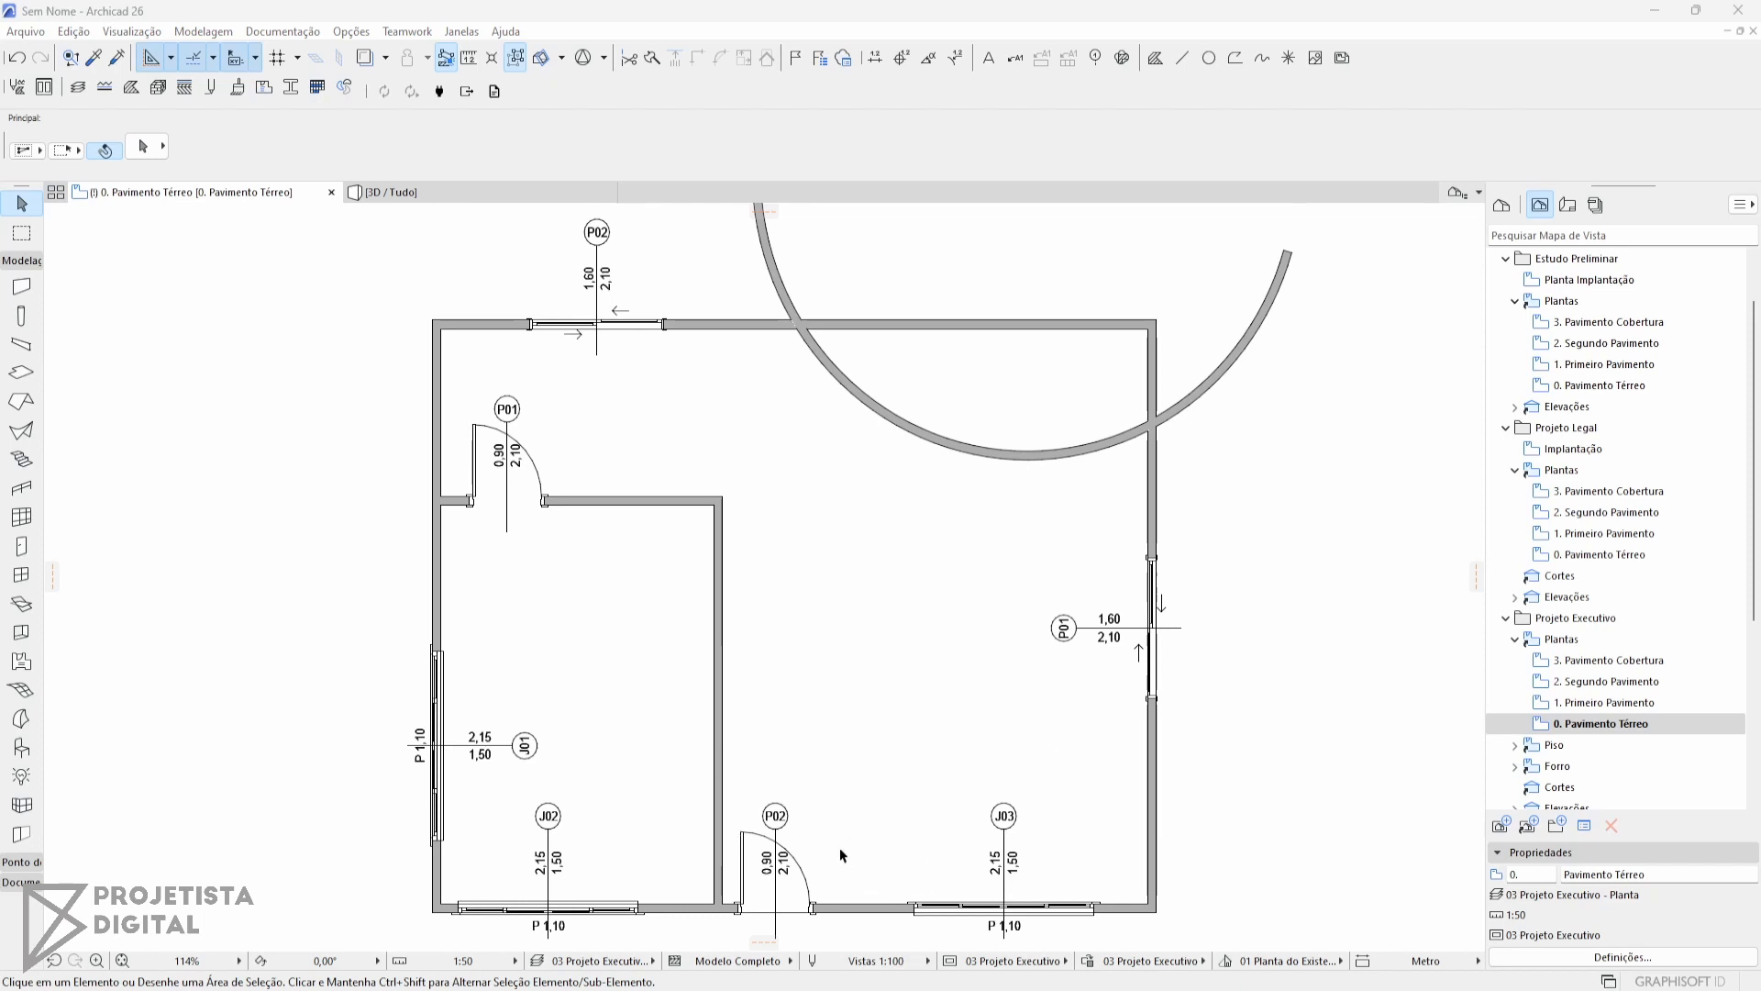
pyautogui.click(756, 827)
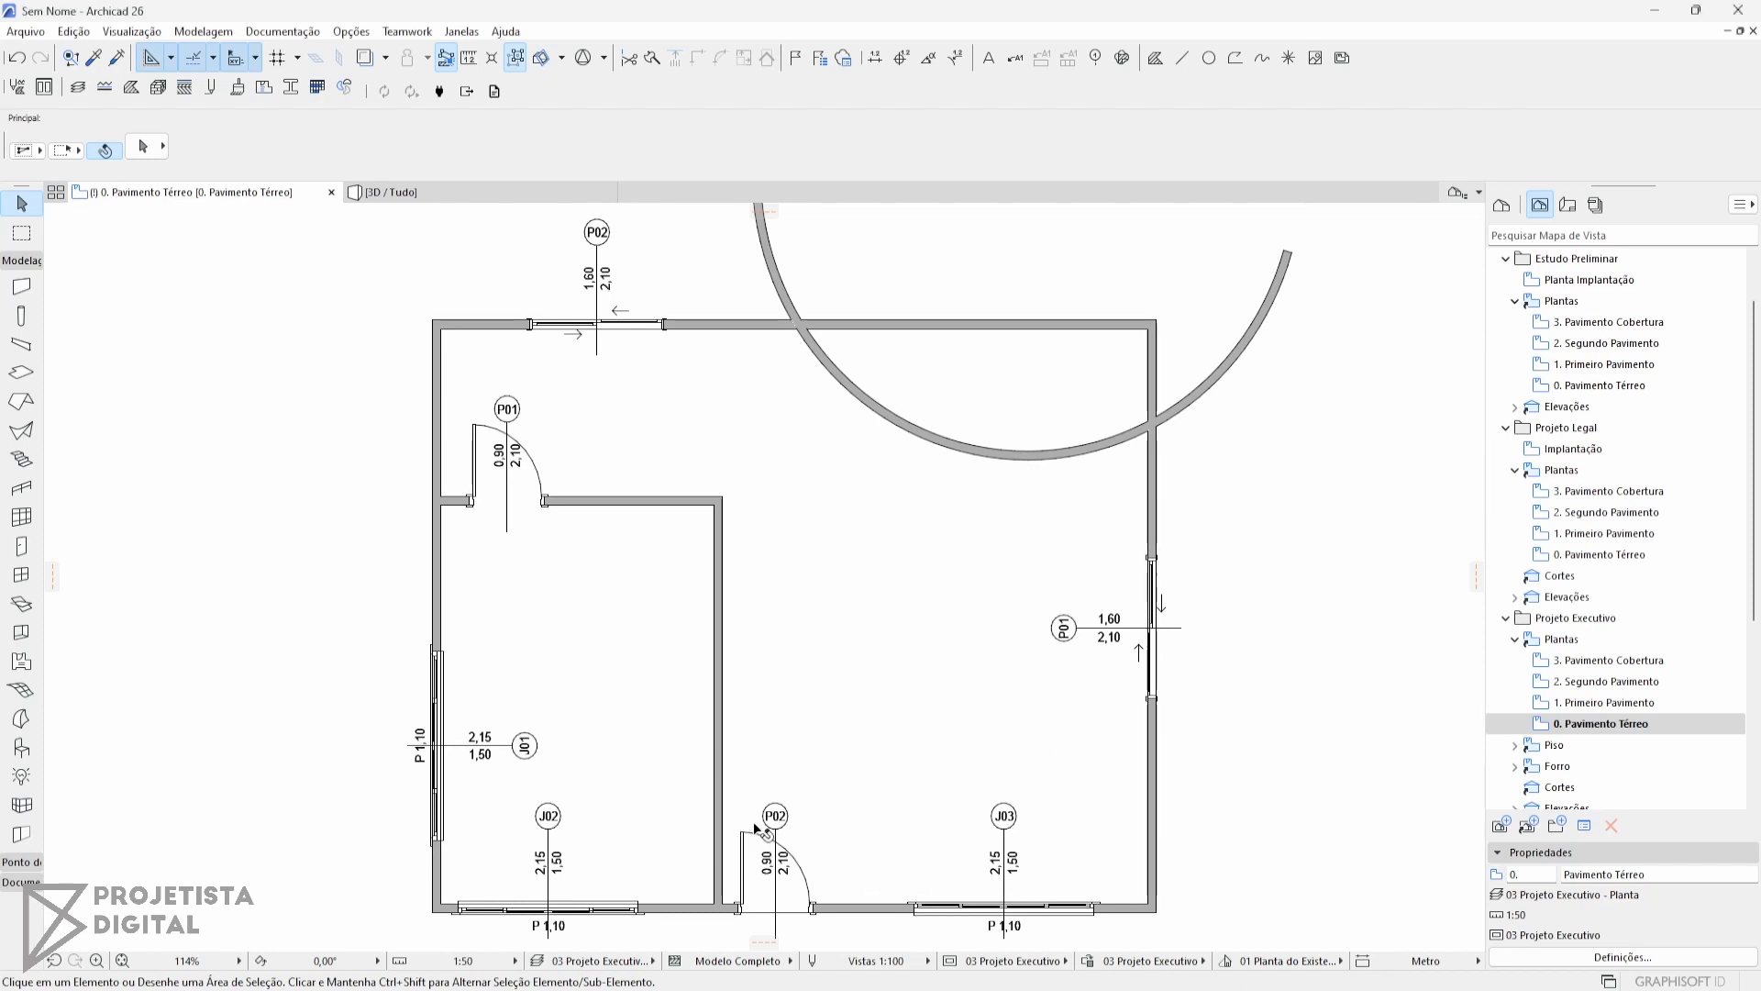
pyautogui.click(463, 957)
pyautogui.click(578, 858)
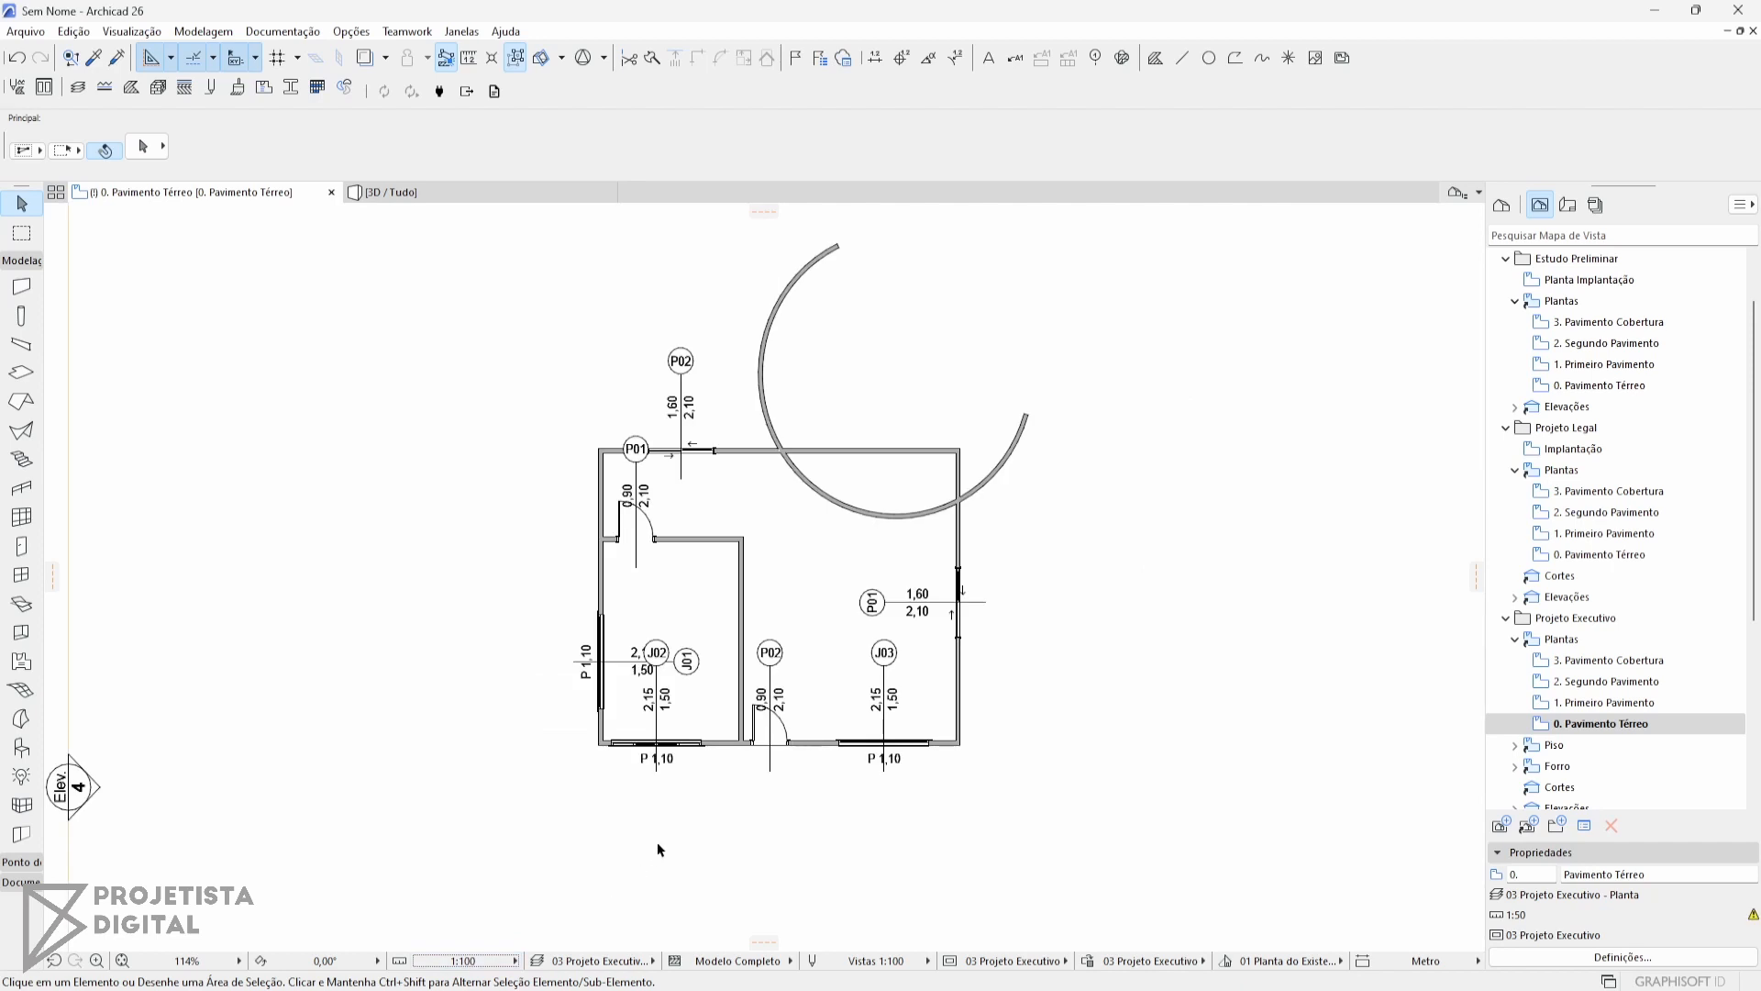
pyautogui.scroll(4, 787, 620)
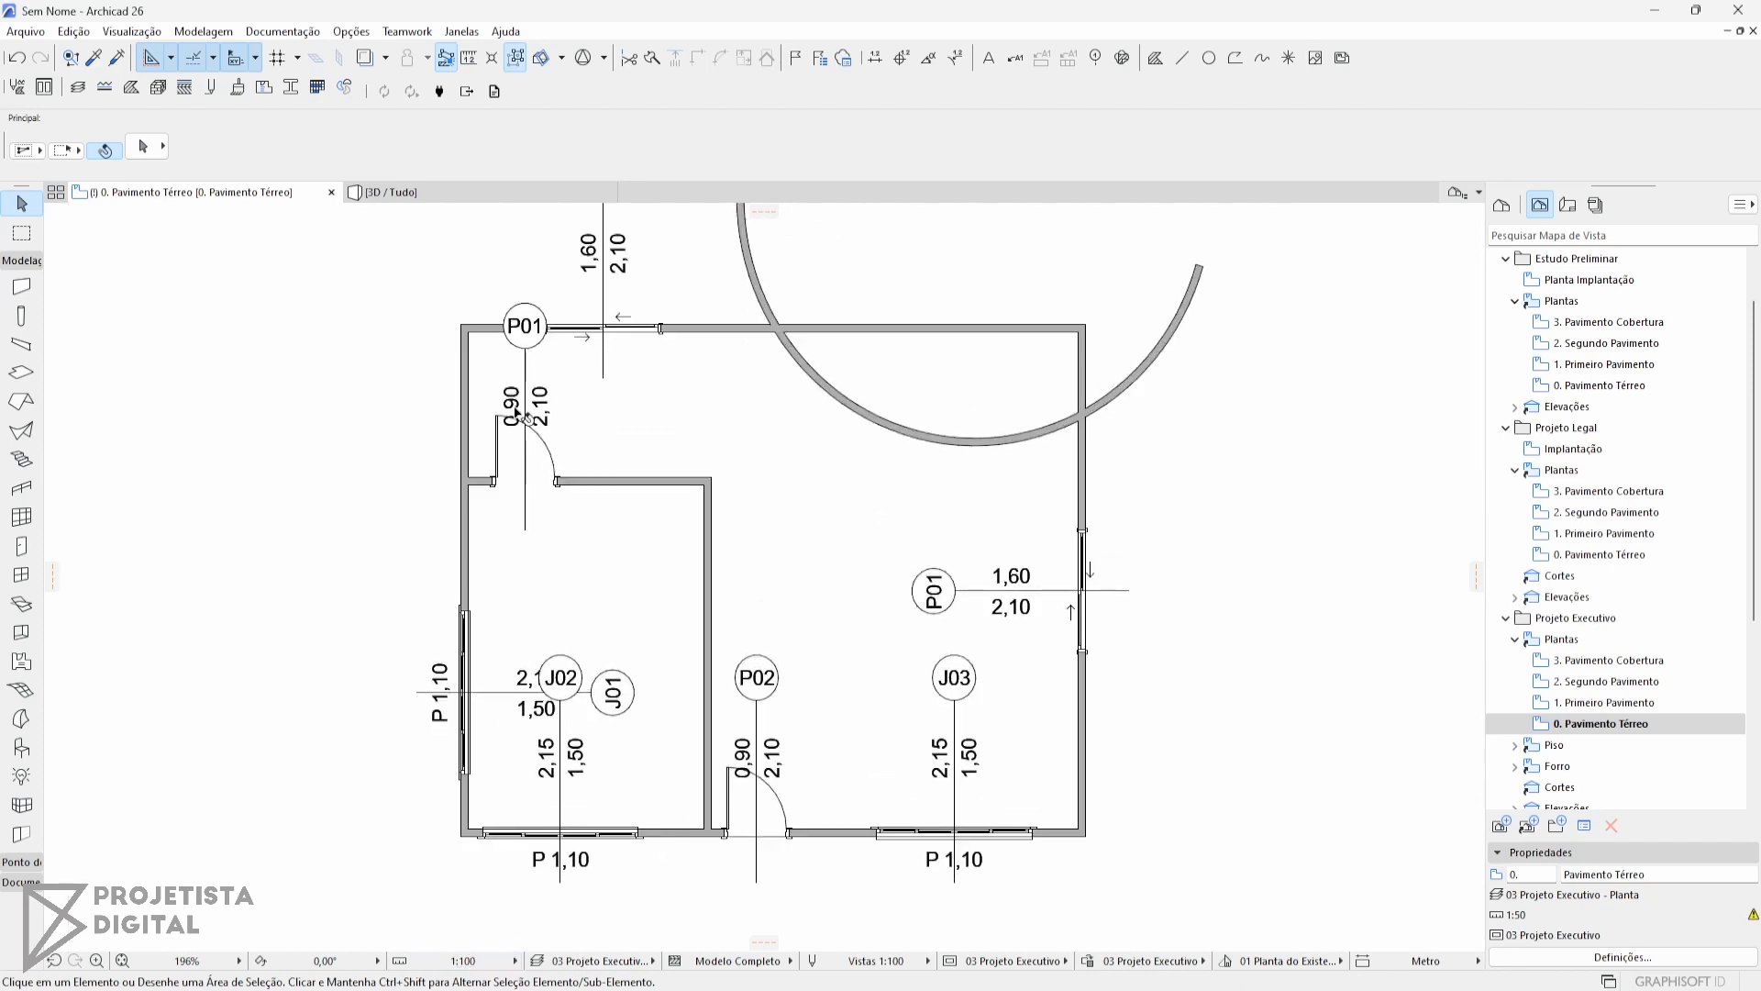
pyautogui.scroll(3, 518, 415)
pyautogui.scroll(-3, 470, 564)
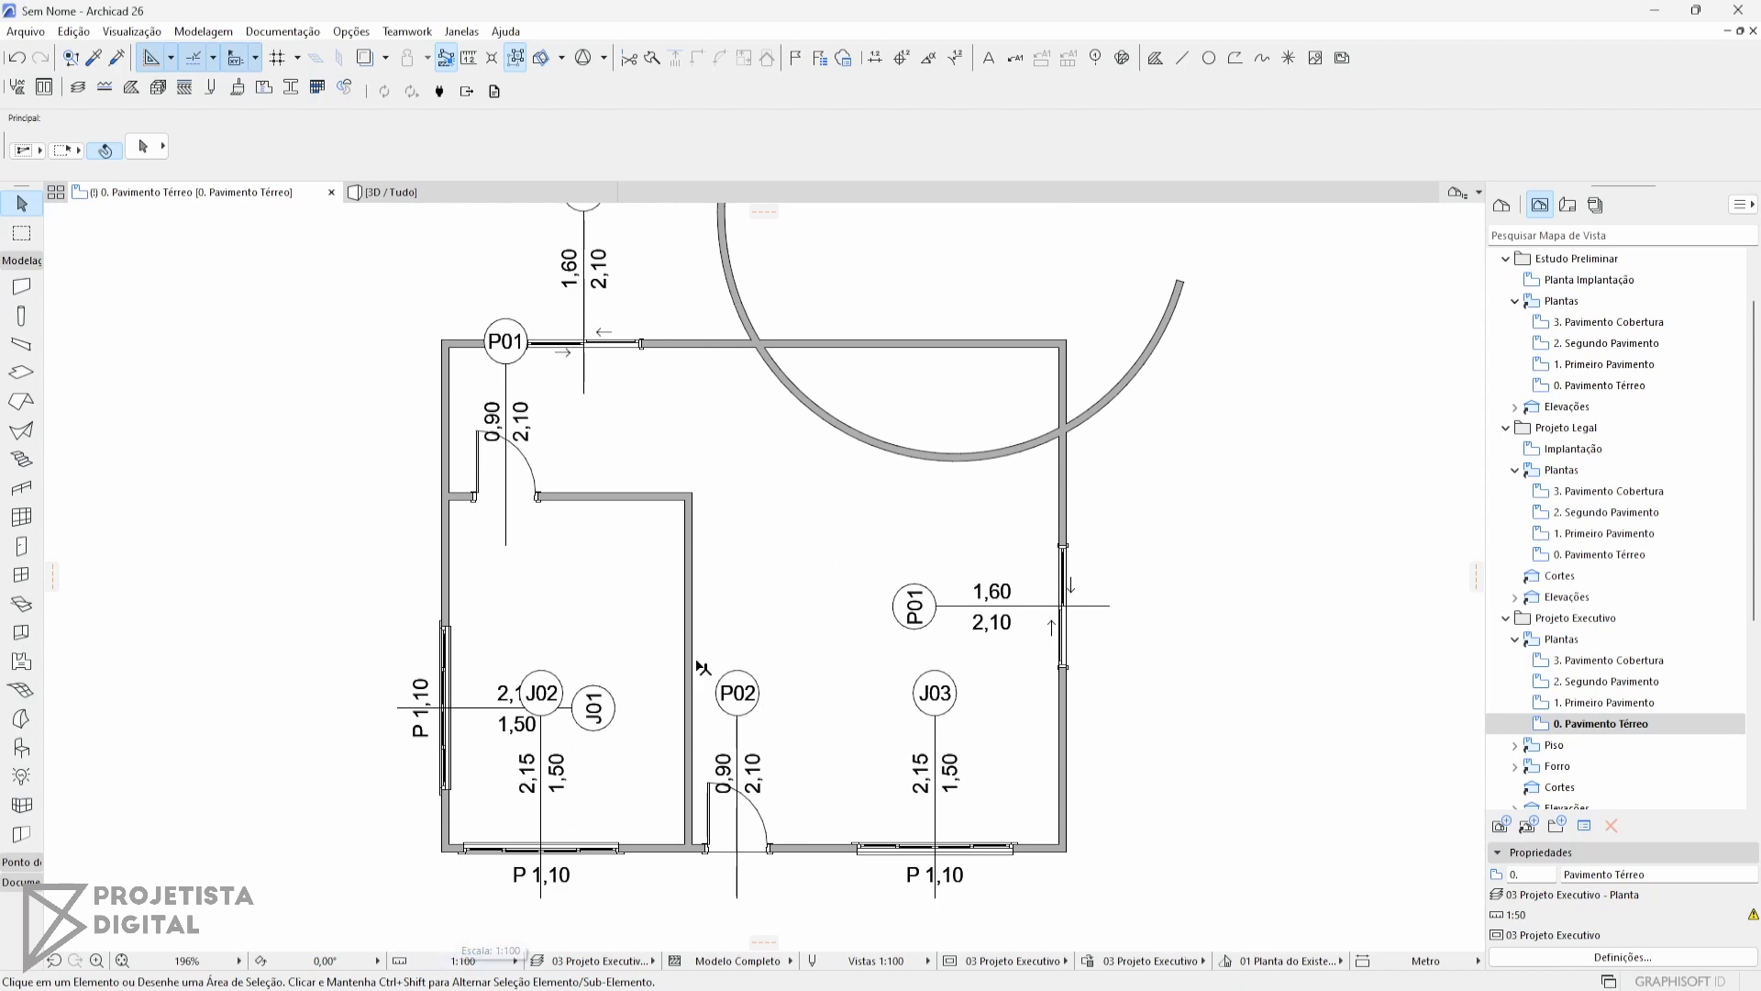
# Try the 1:500 scale on the ground-floor plan, and return the scale to 1:100.
pyautogui.click(514, 960)
pyautogui.click(561, 886)
pyautogui.scroll(-5, 760, 587)
pyautogui.scroll(5, 778, 598)
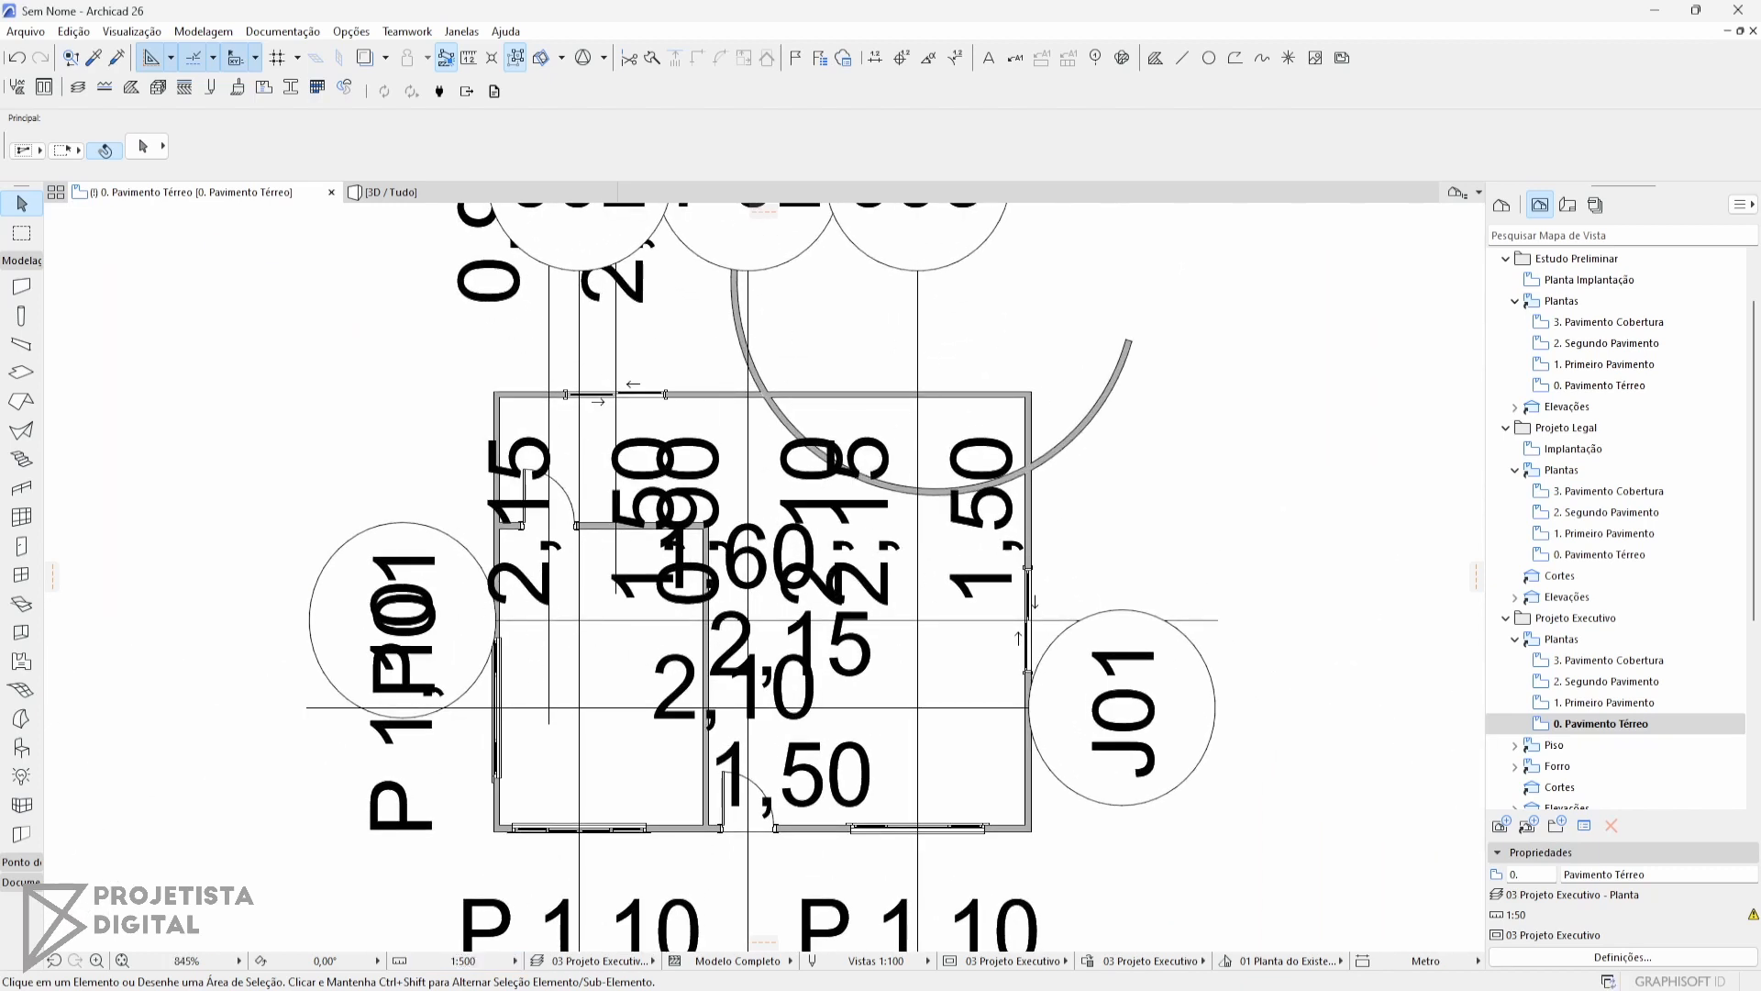
pyautogui.click(503, 965)
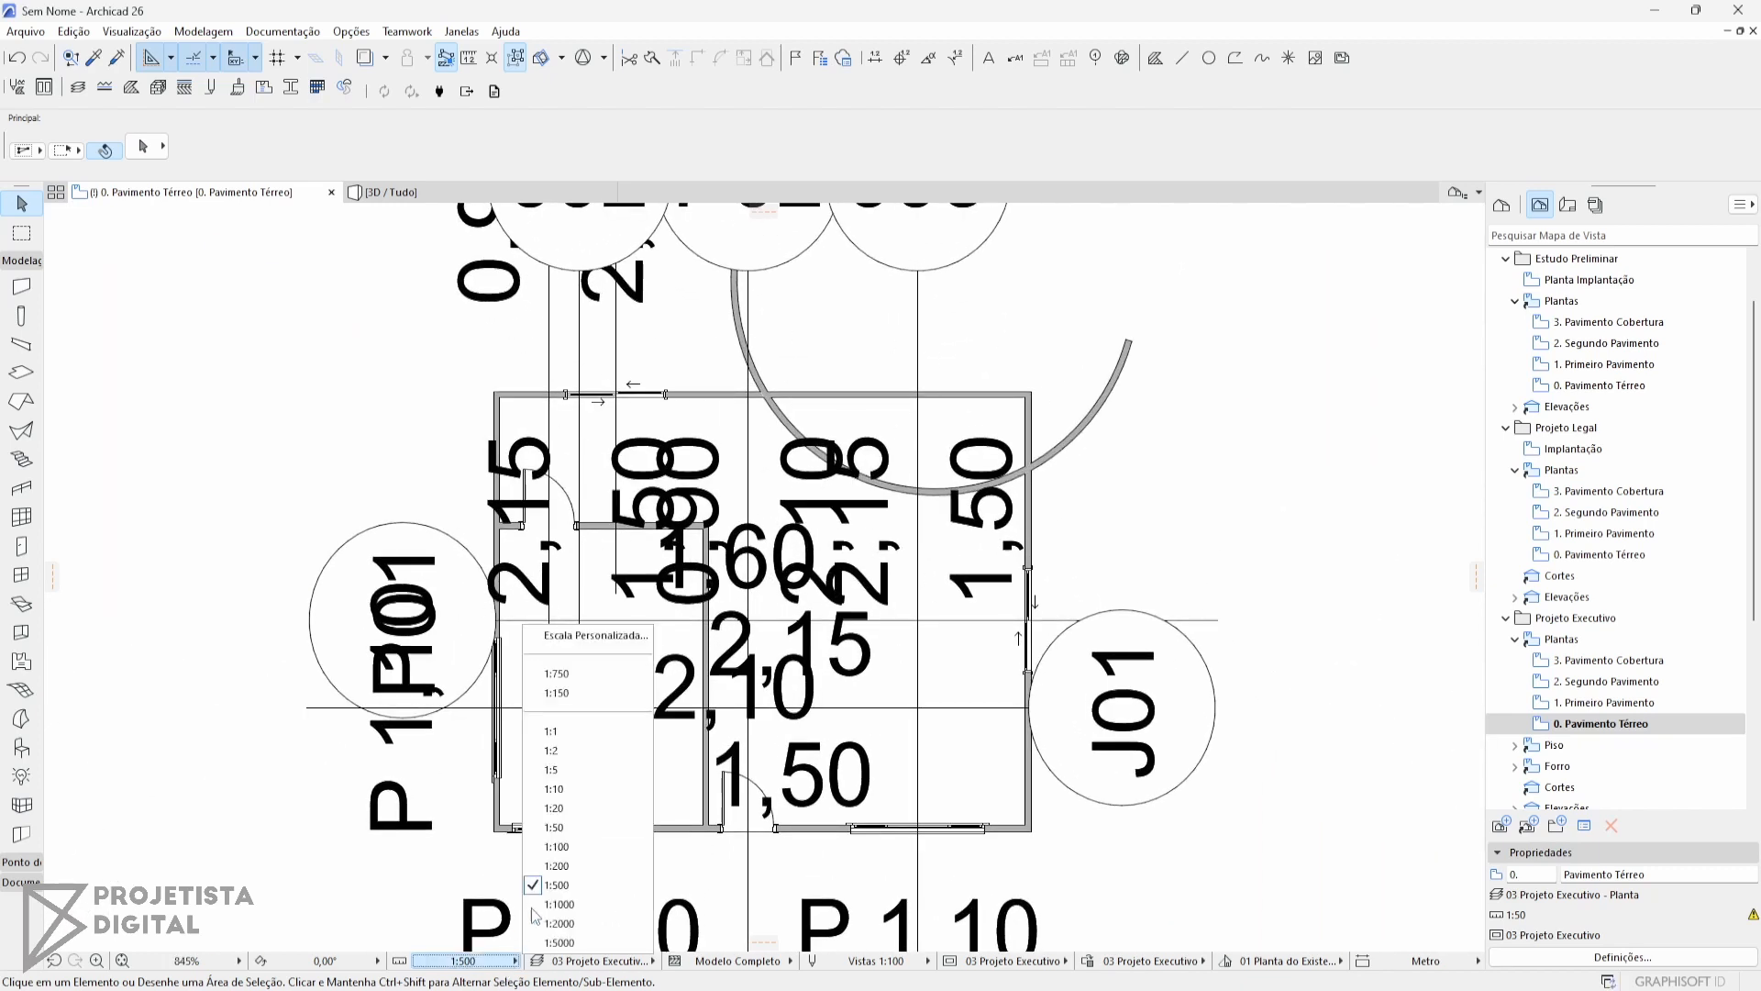
pyautogui.click(551, 842)
pyautogui.scroll(-8, 649, 674)
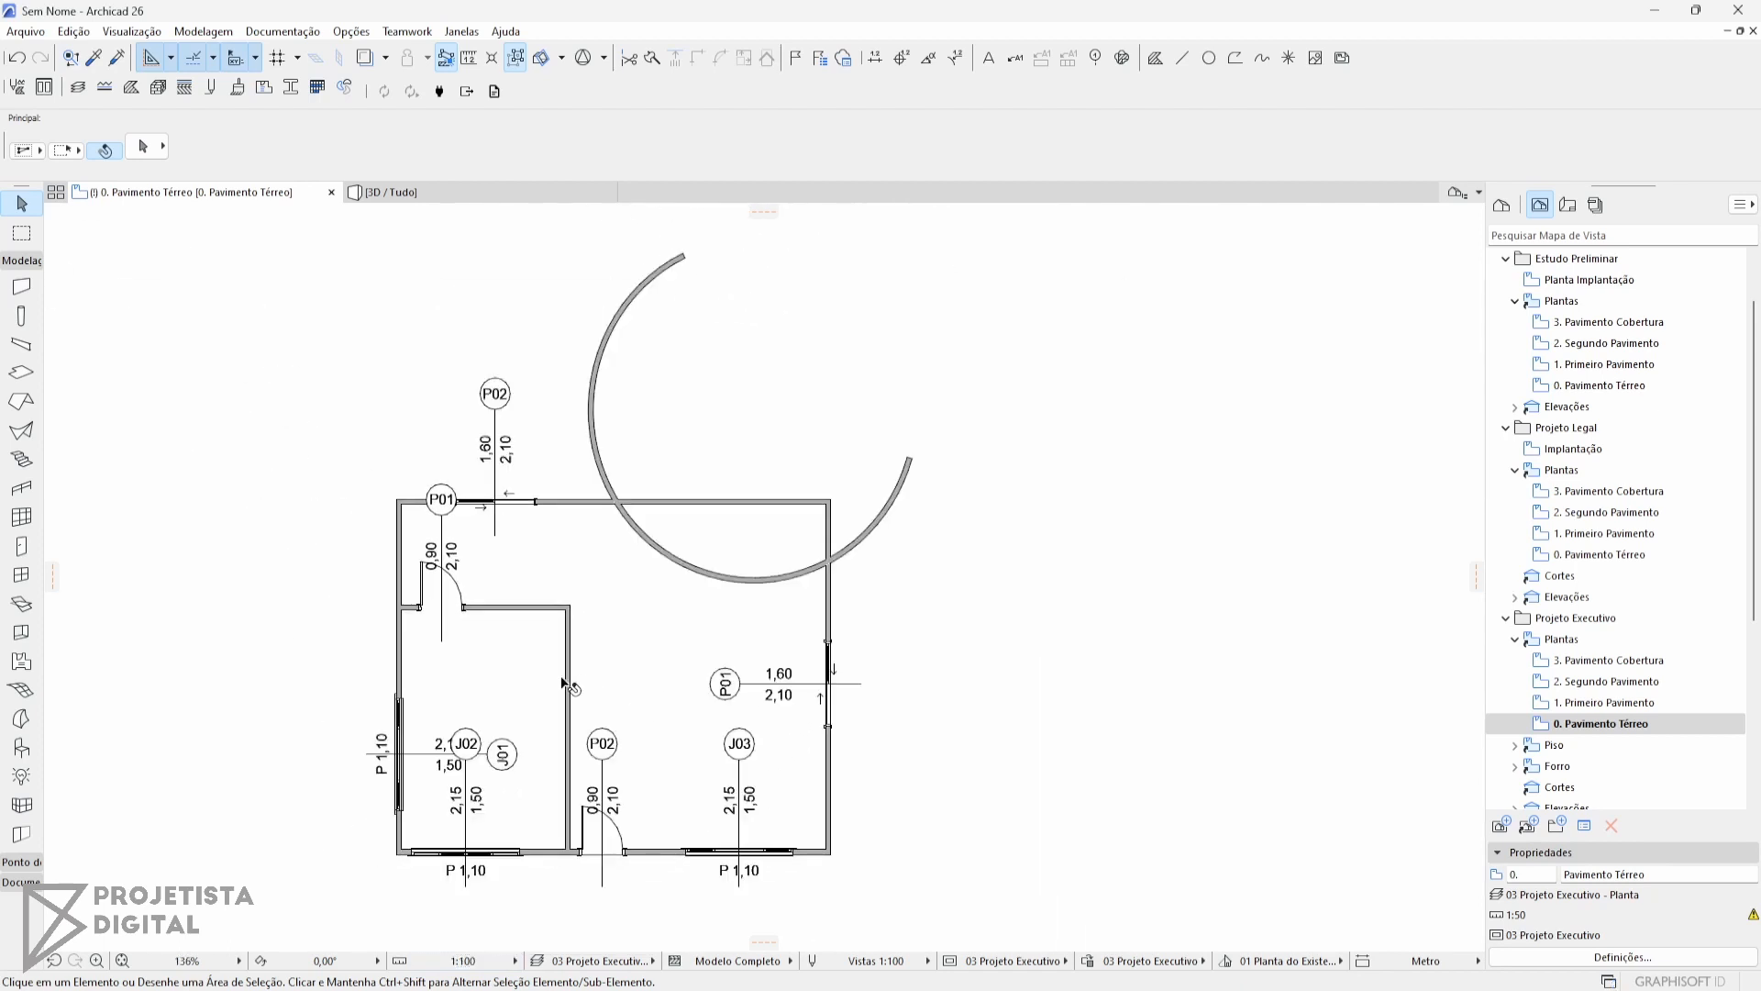
# Open the layer settings and review the Archicad Default, 00 Modelo 3D and 01 Estudo Preliminar layer combinations.
pyautogui.click(620, 962)
pyautogui.click(597, 963)
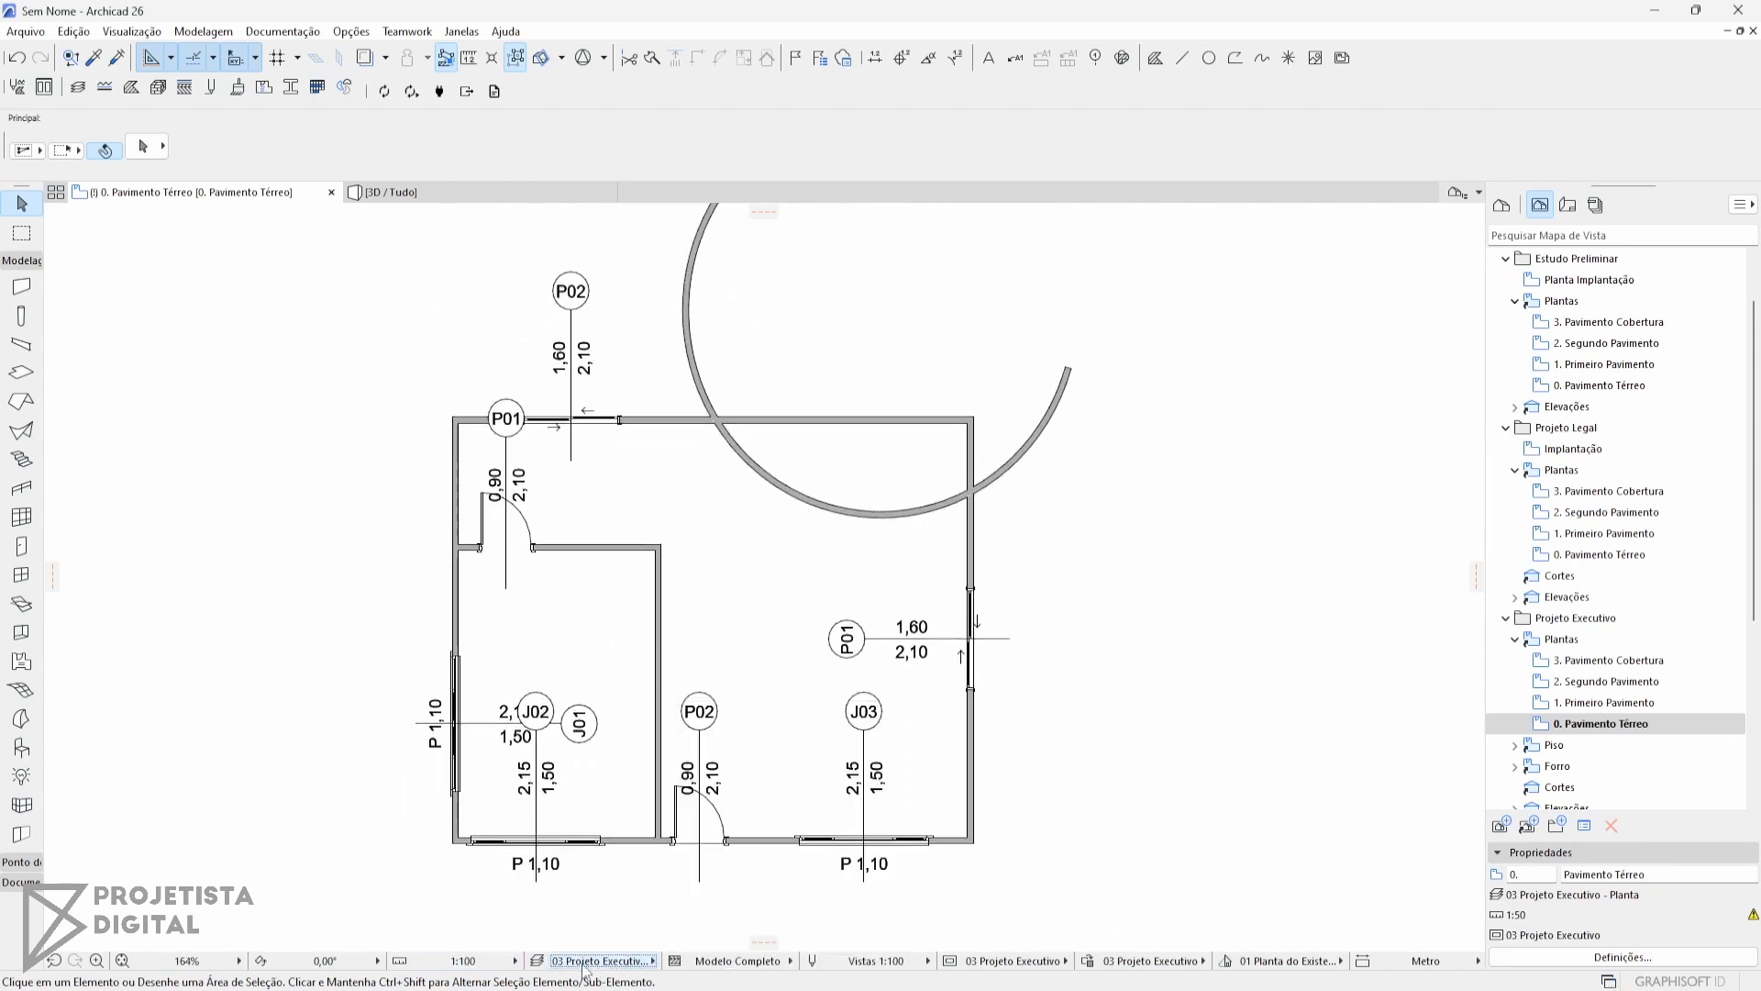
pyautogui.click(535, 961)
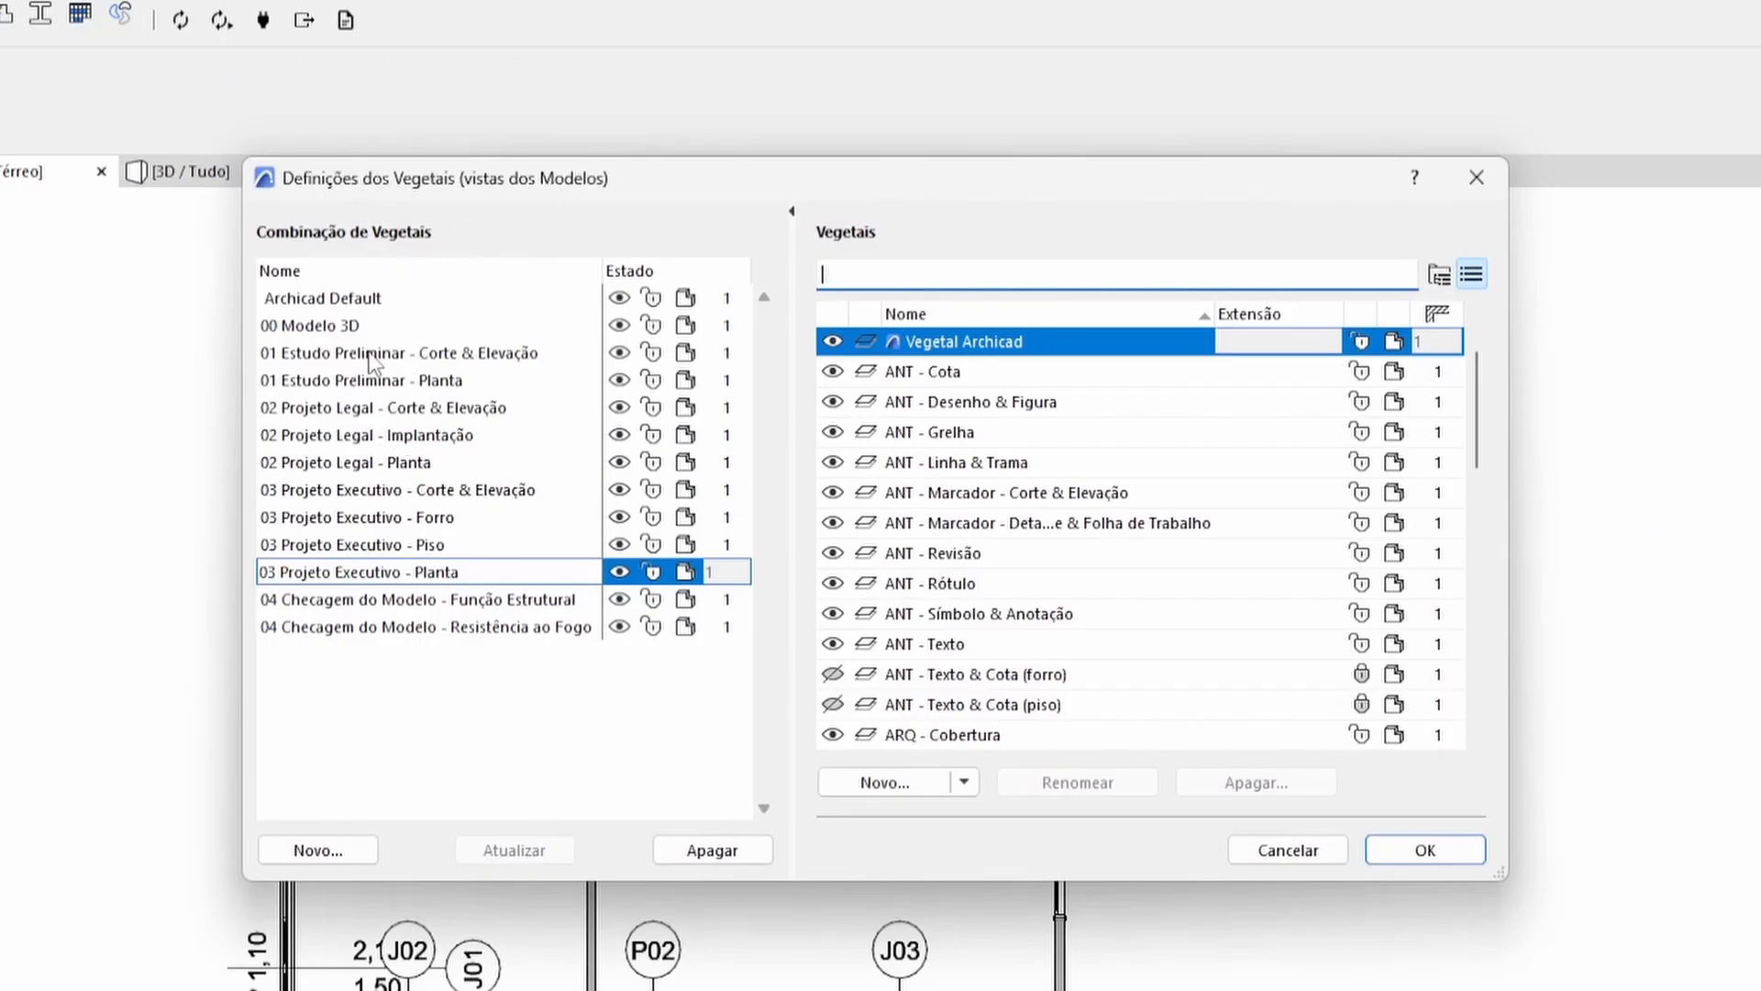
pyautogui.click(375, 298)
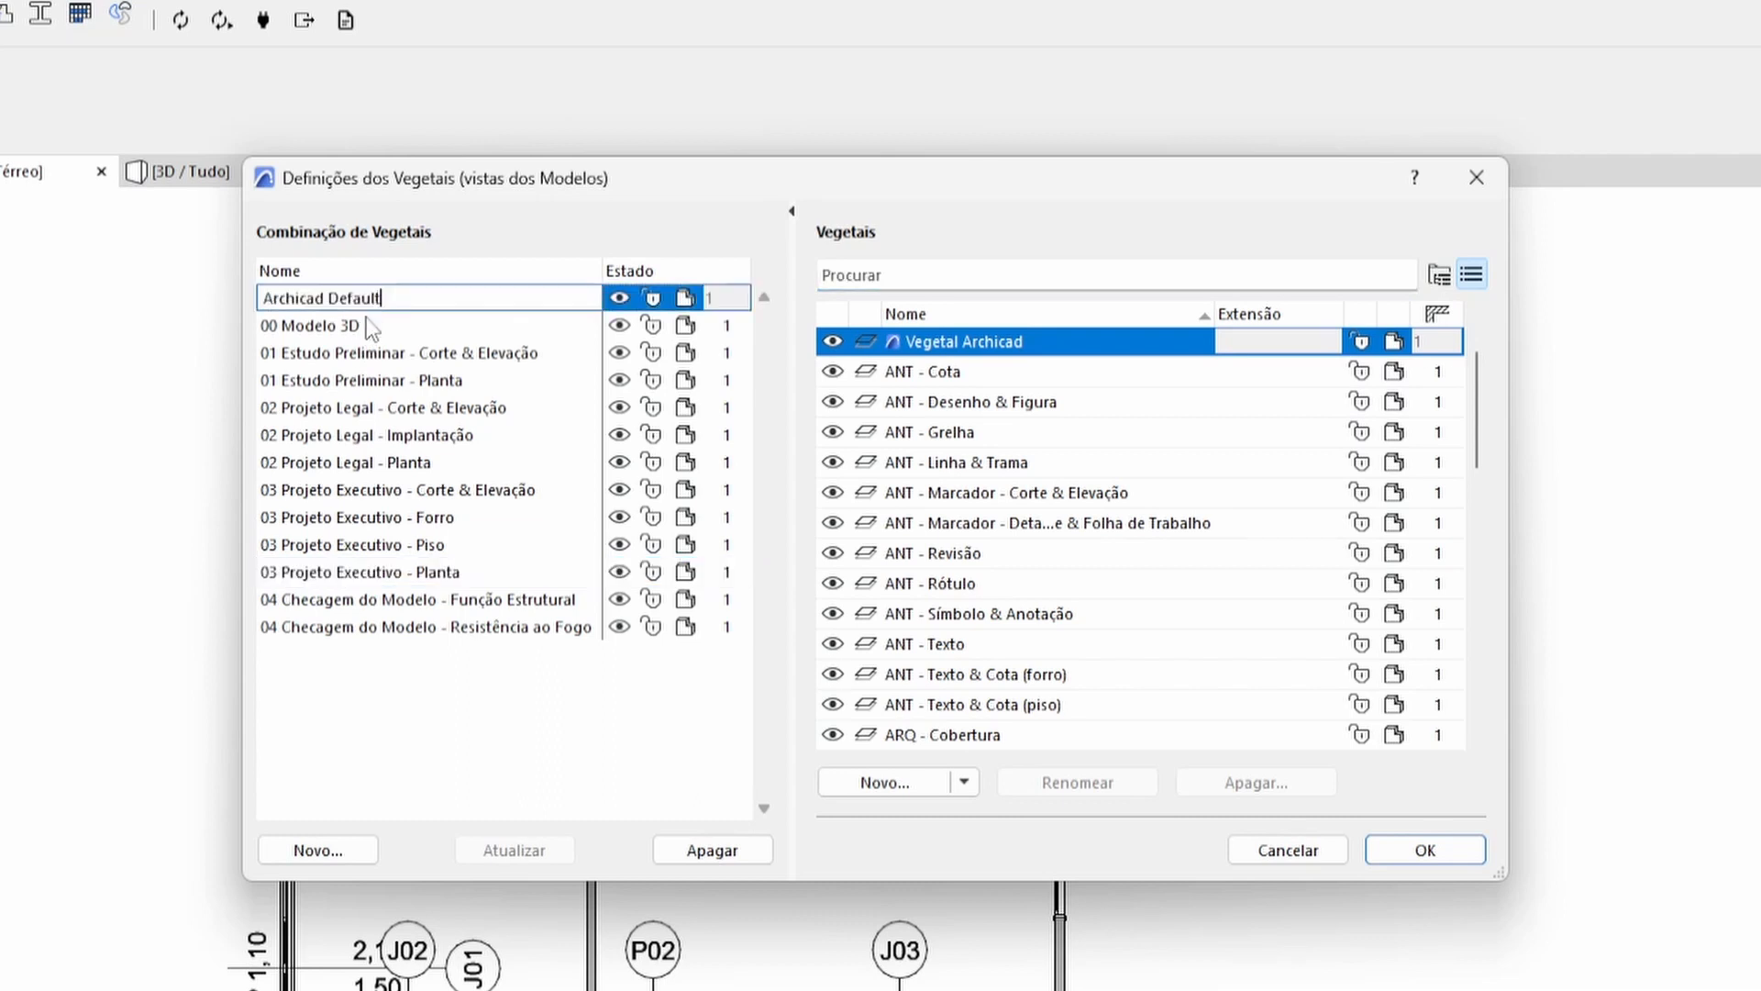
pyautogui.click(367, 325)
pyautogui.click(389, 356)
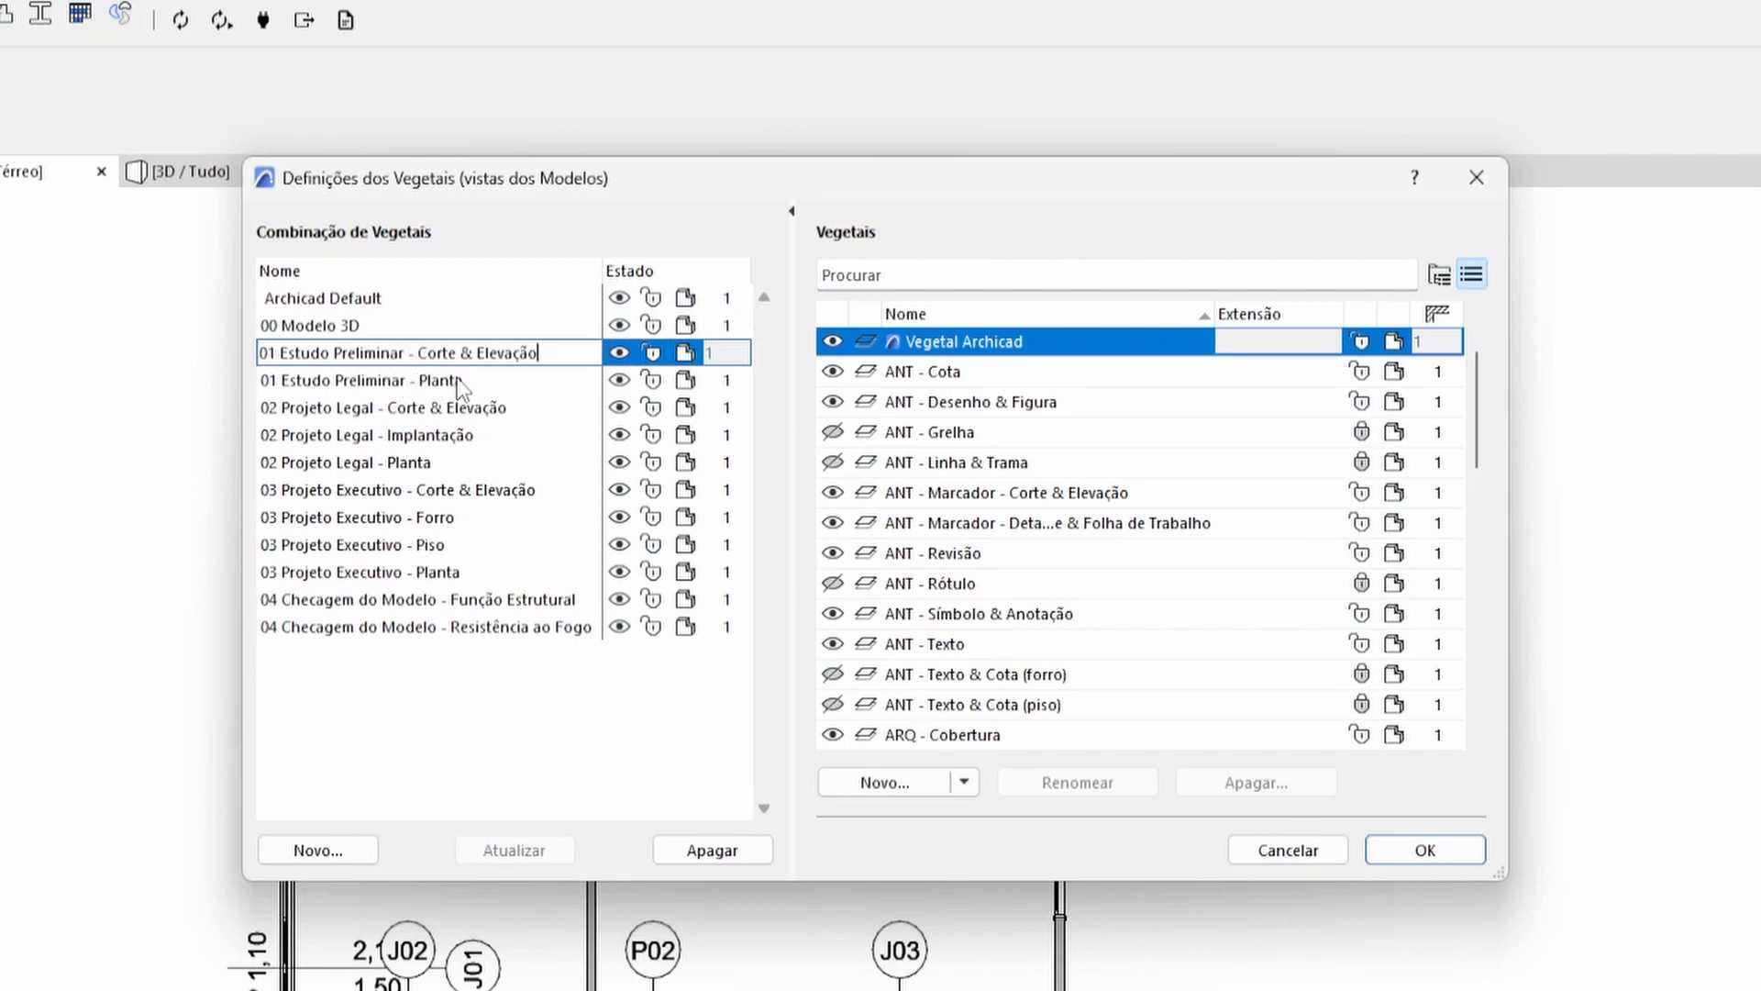
pyautogui.click(461, 380)
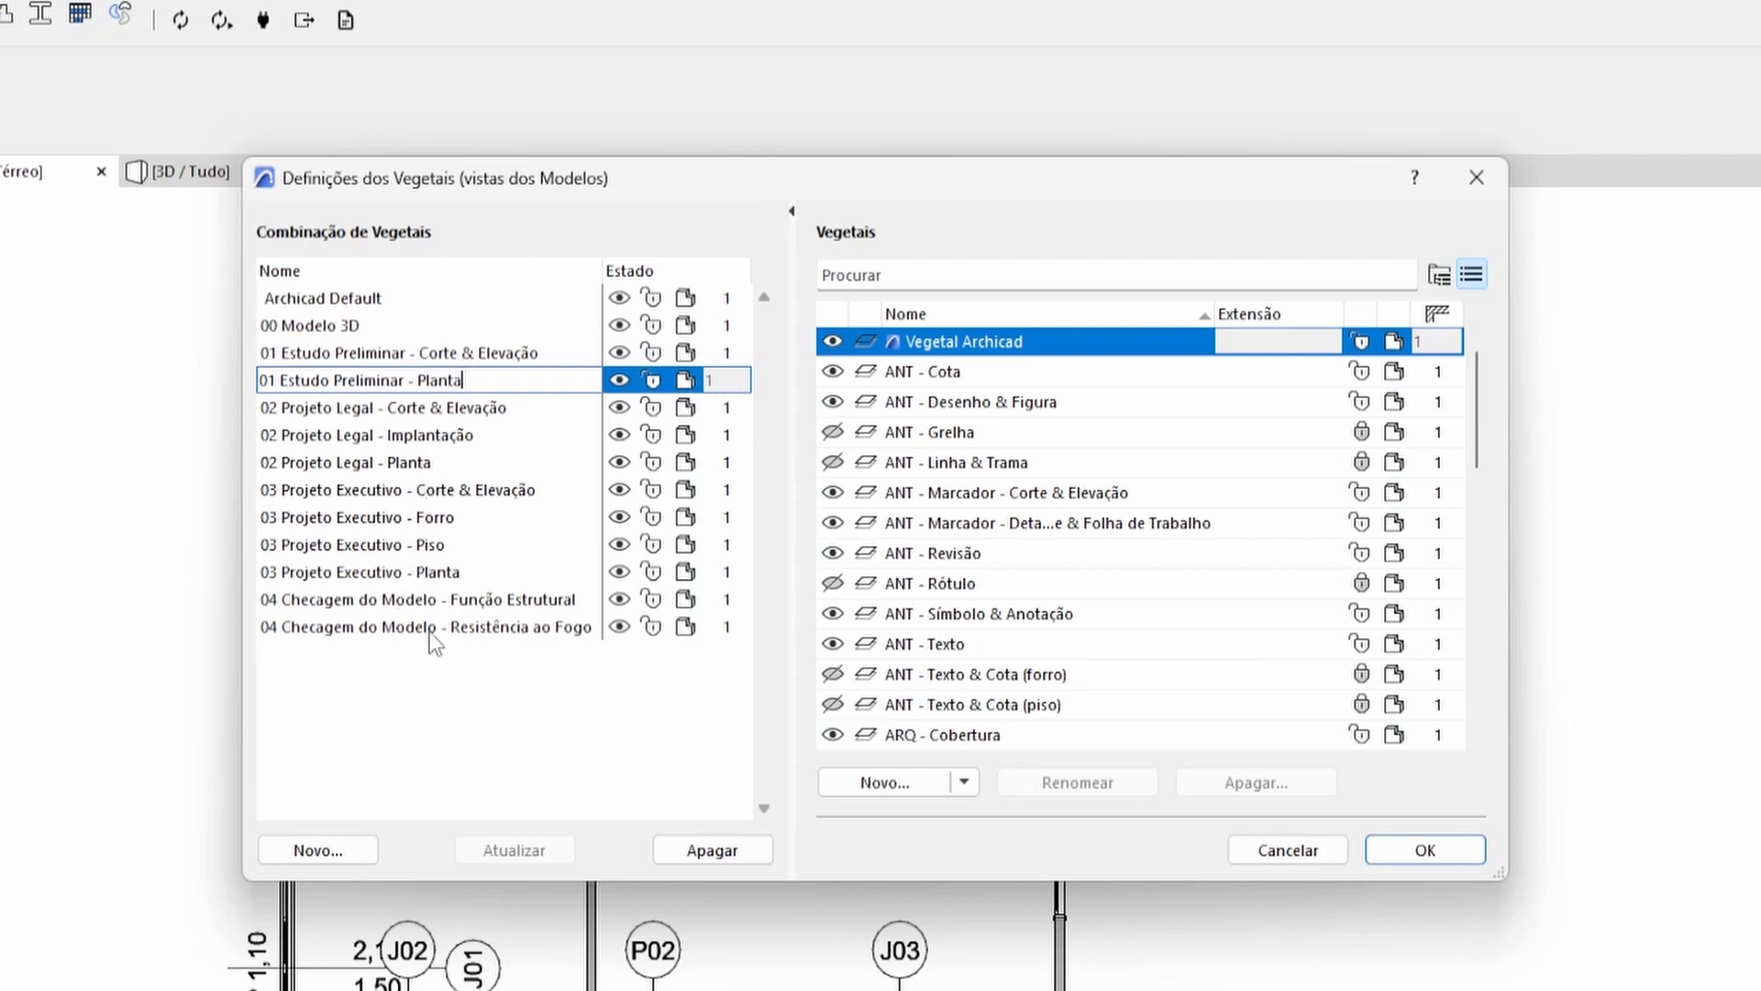
# Compare which layers are shown in the 02 Projeto Legal combinations Implantação, Planta and Corte & Elevação.
pyautogui.click(499, 710)
pyautogui.click(456, 380)
pyautogui.click(446, 435)
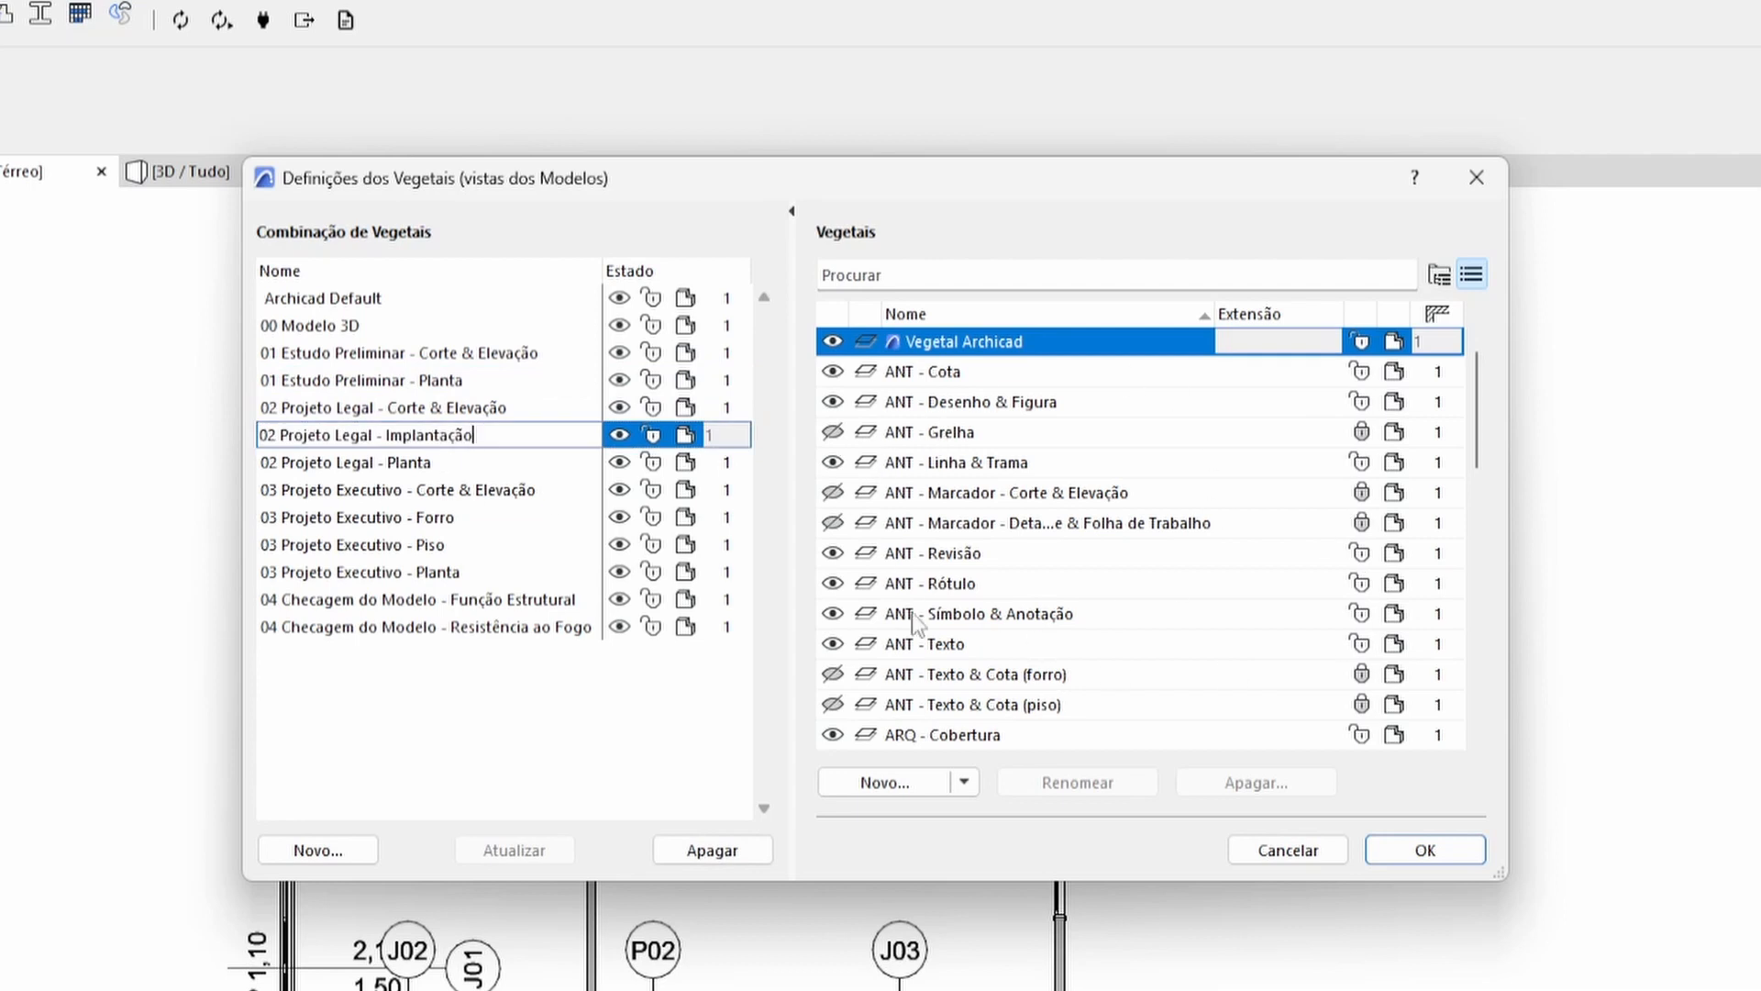
pyautogui.click(431, 462)
pyautogui.click(432, 435)
pyautogui.click(465, 463)
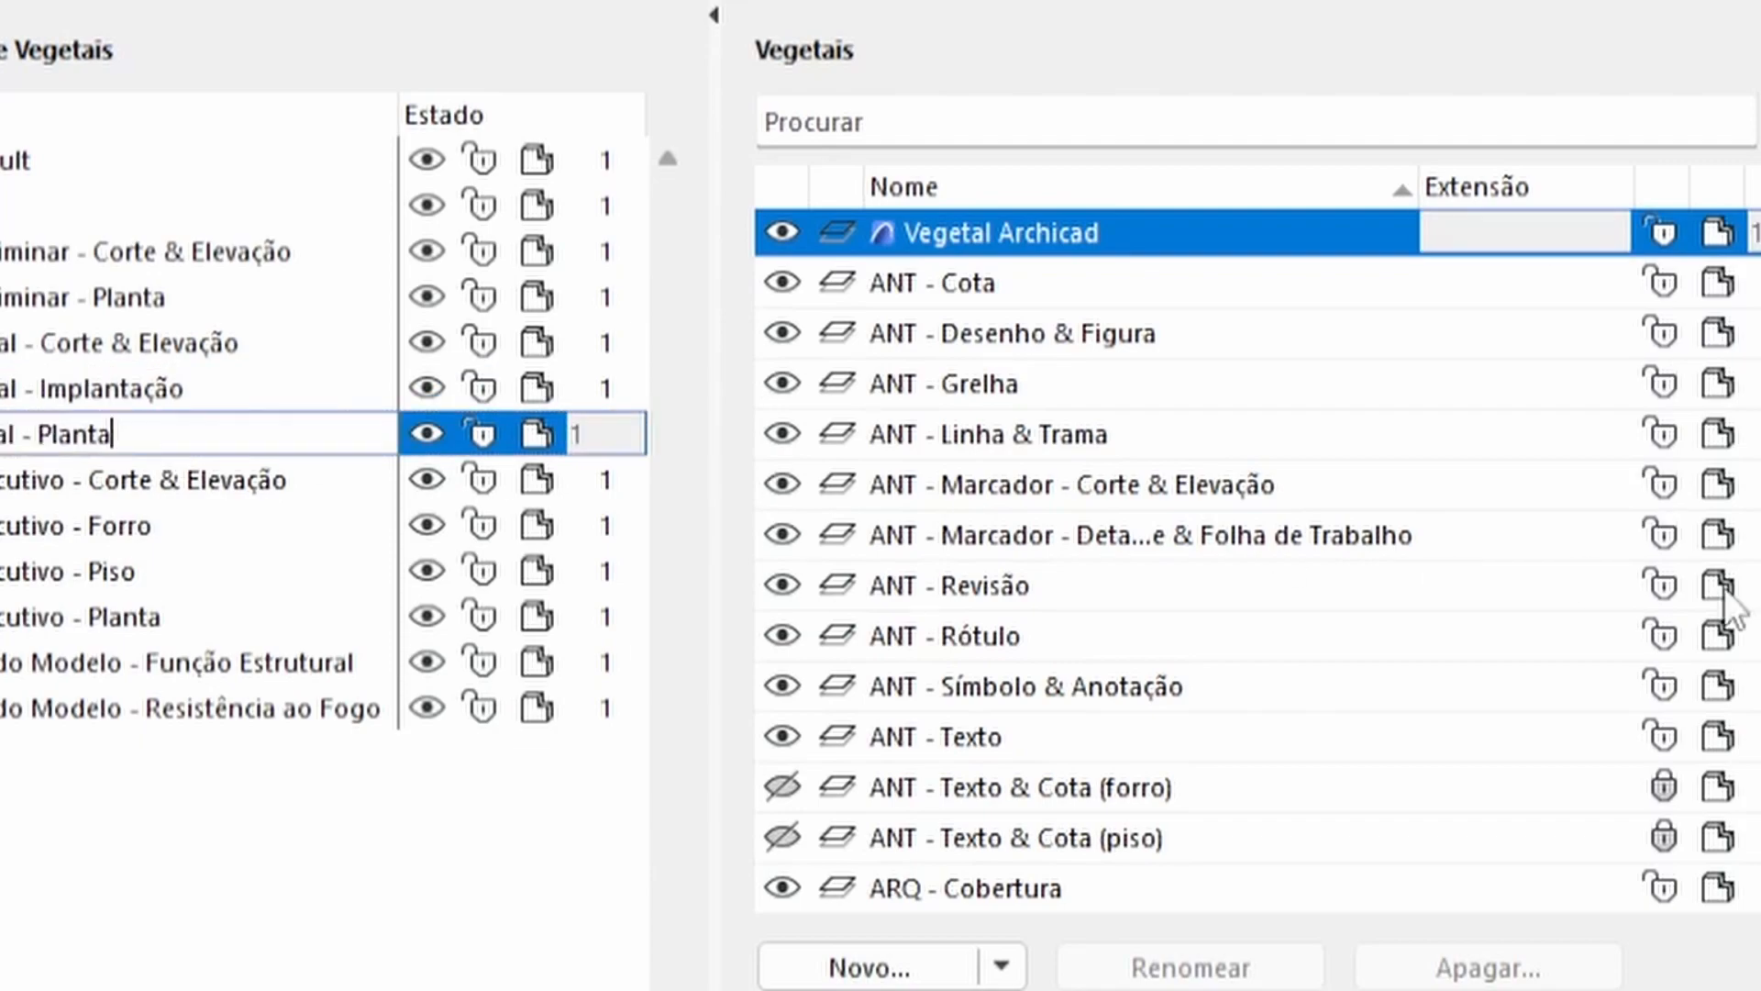
pyautogui.click(278, 348)
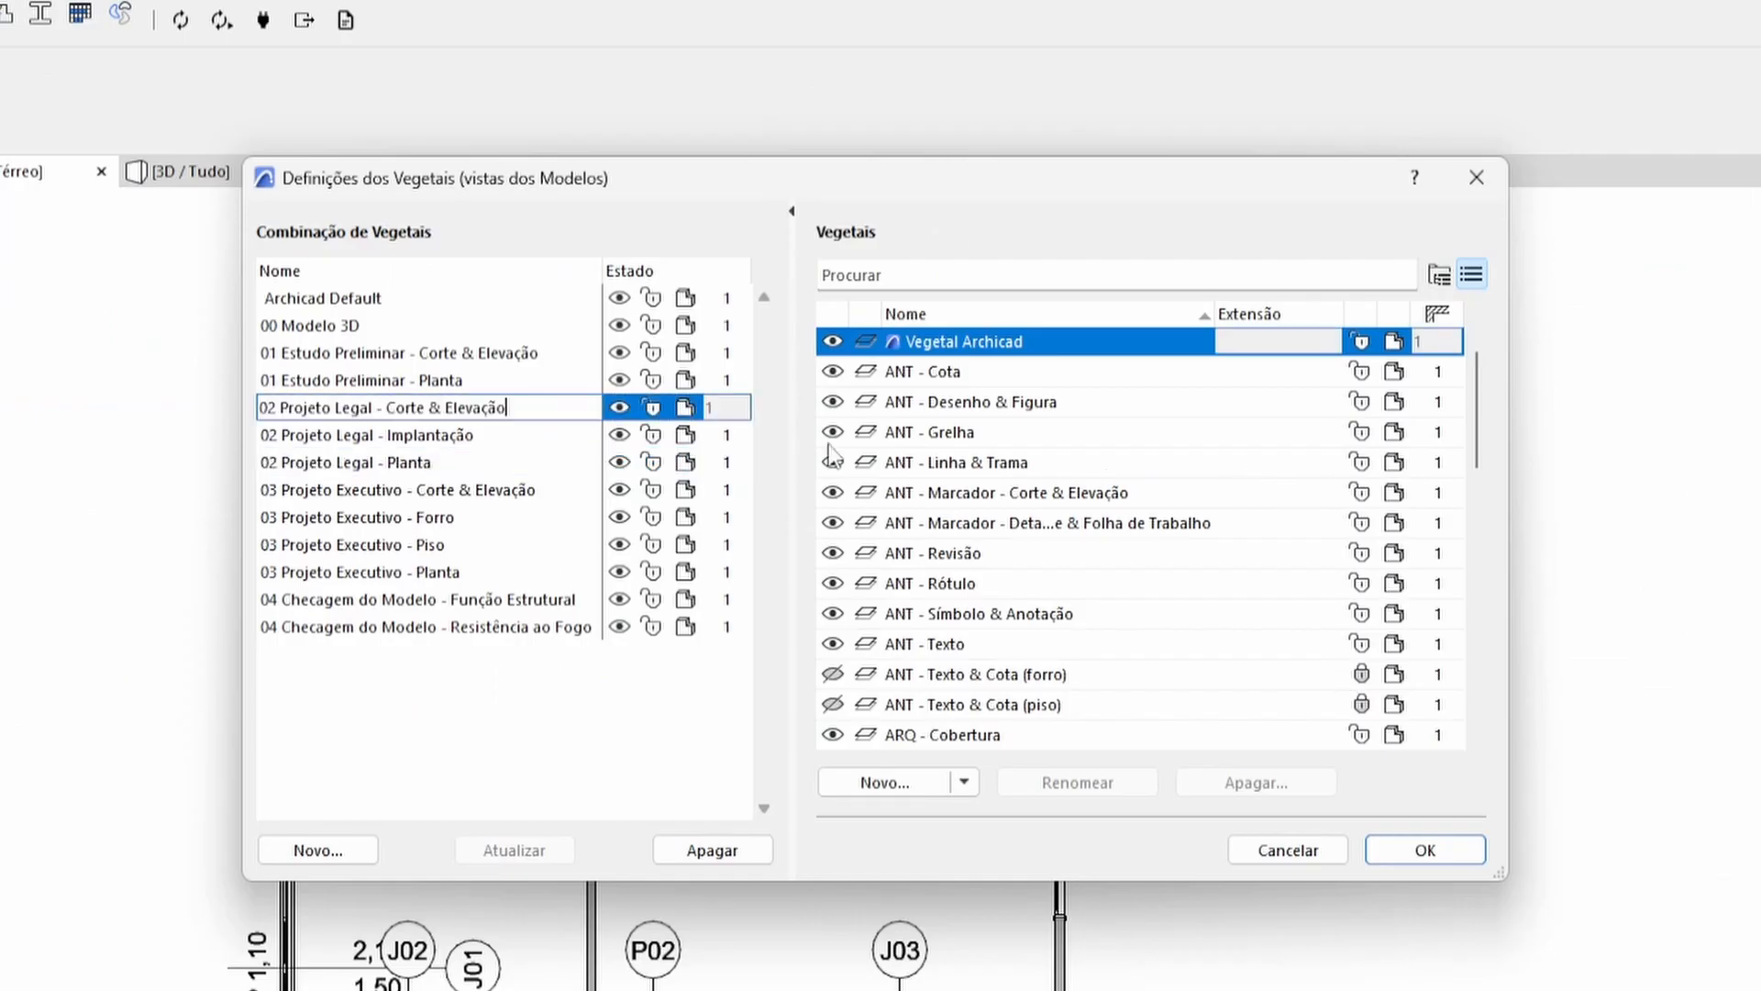
# Compare layer visibility between 01 Estudo Preliminar - Planta and 02 Projeto Legal - Planta, and apply the 02 Projeto Legal - Planta combination.
pyautogui.press('Up')
pyautogui.click(493, 407)
pyautogui.click(526, 378)
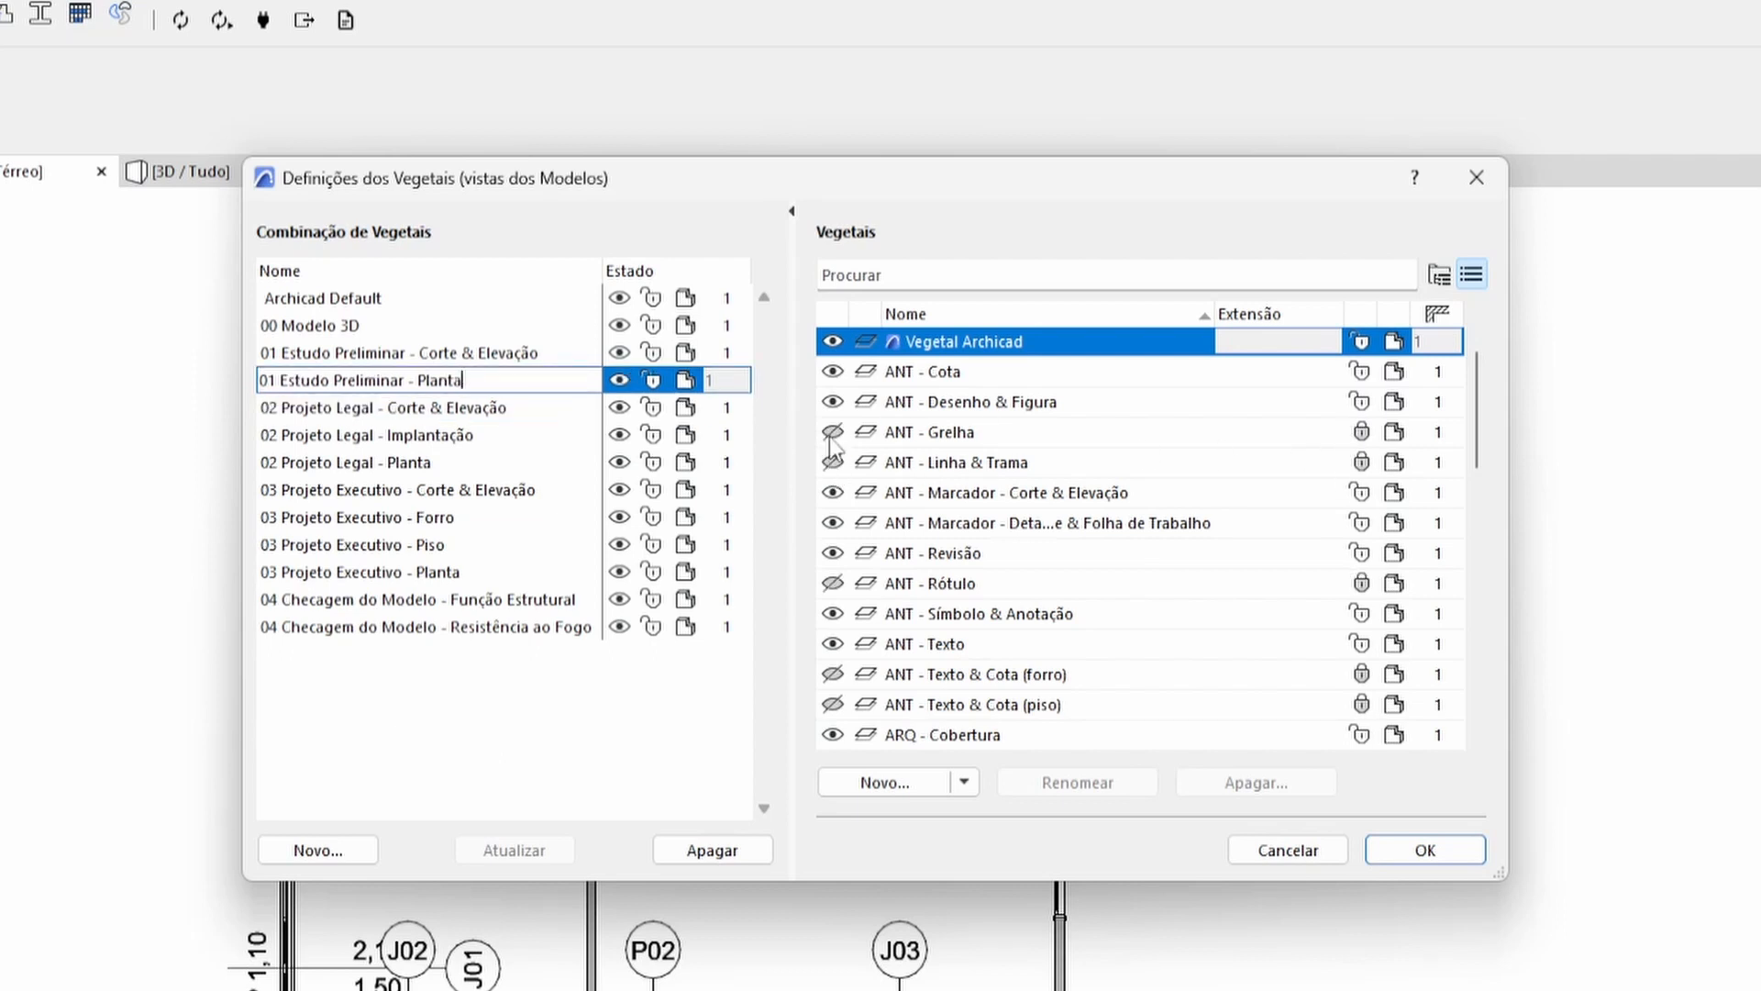
pyautogui.click(515, 407)
pyautogui.press('Up')
pyautogui.click(442, 457)
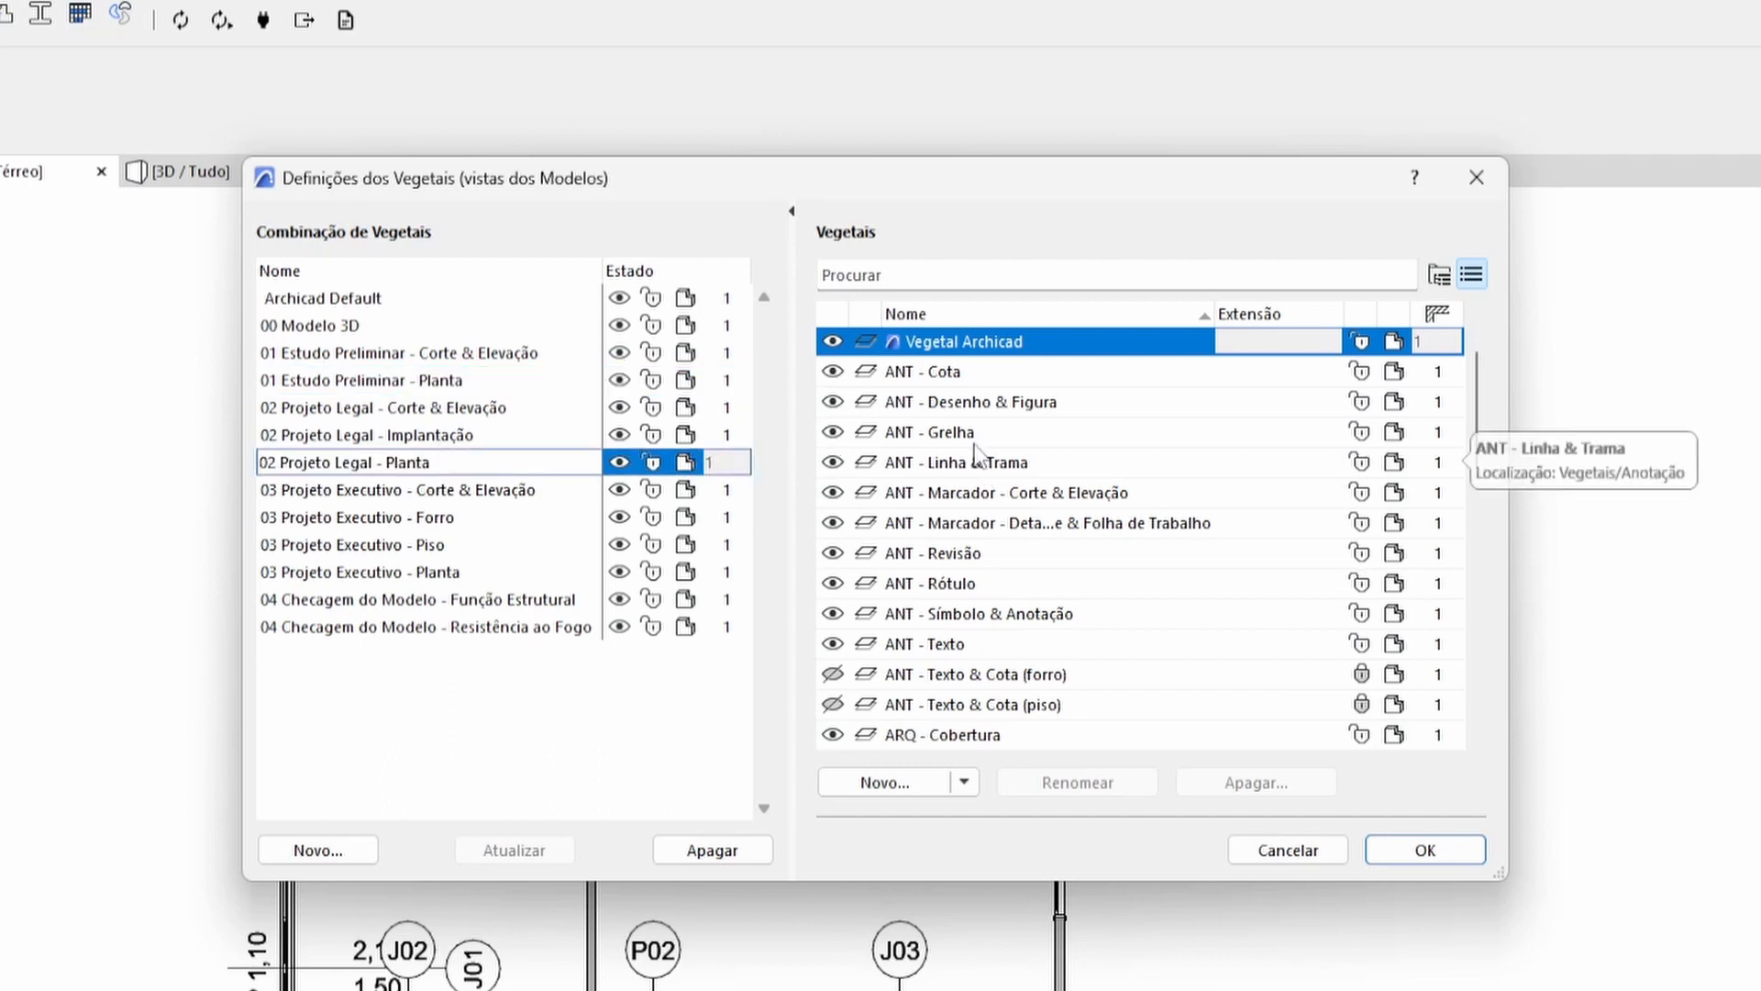
pyautogui.click(477, 380)
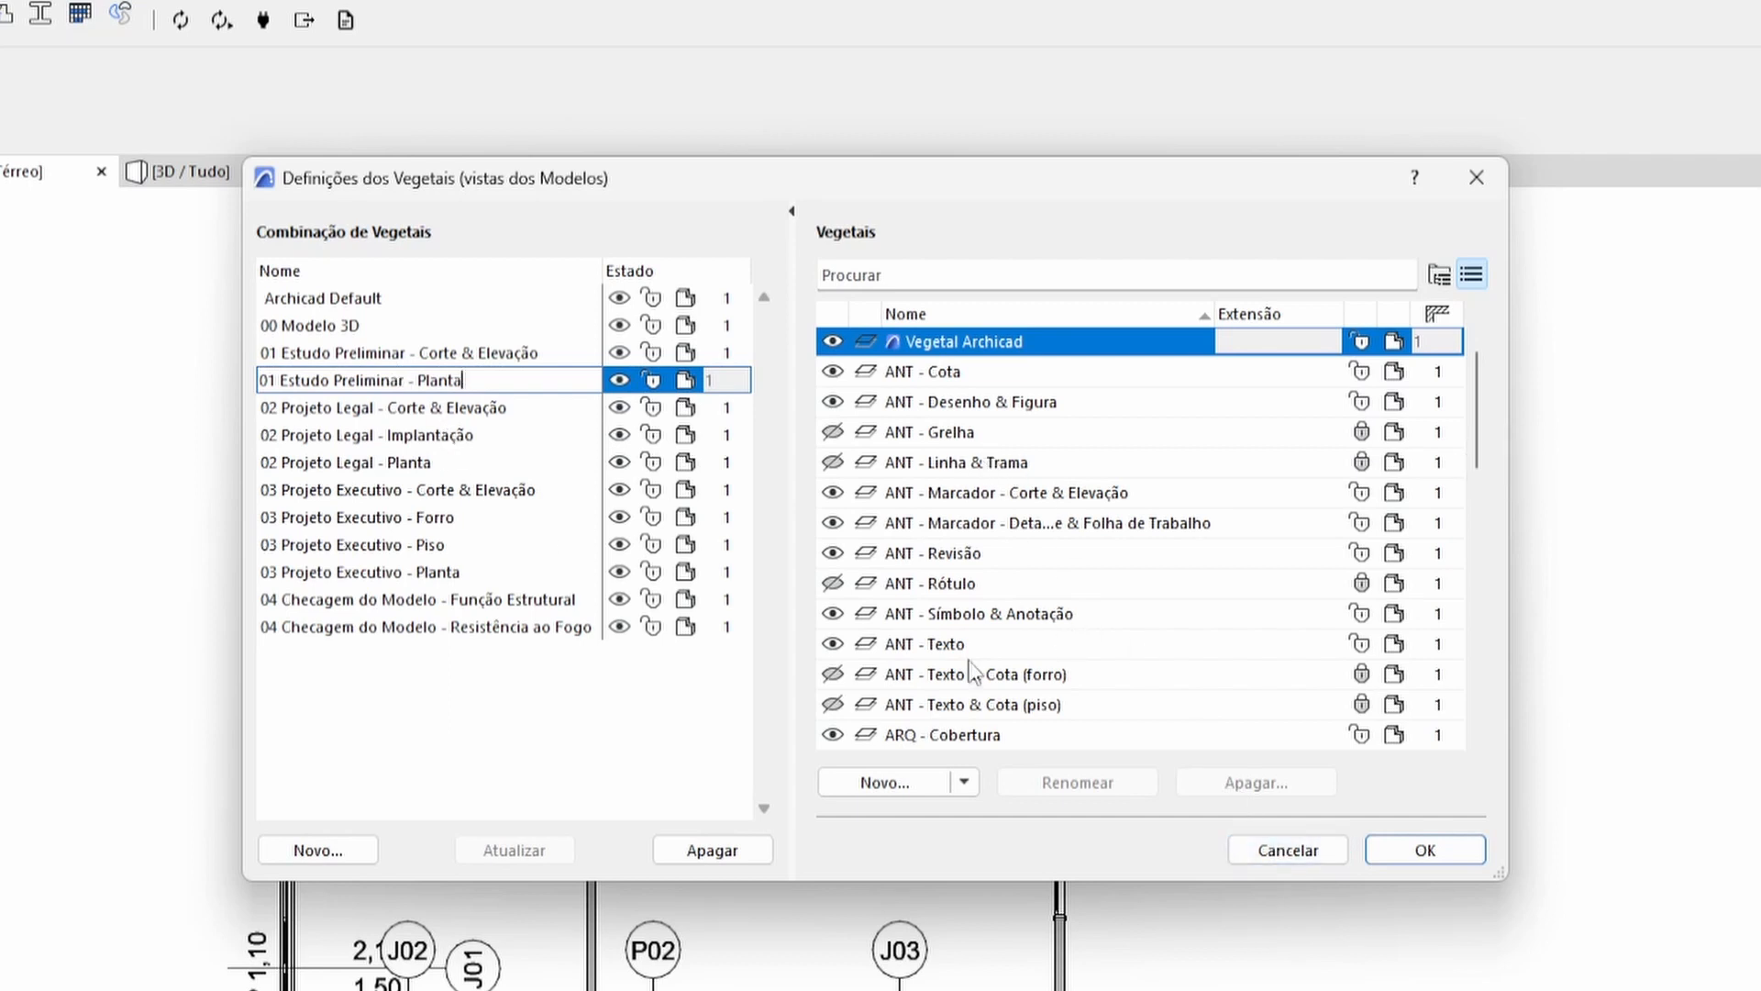
pyautogui.click(468, 461)
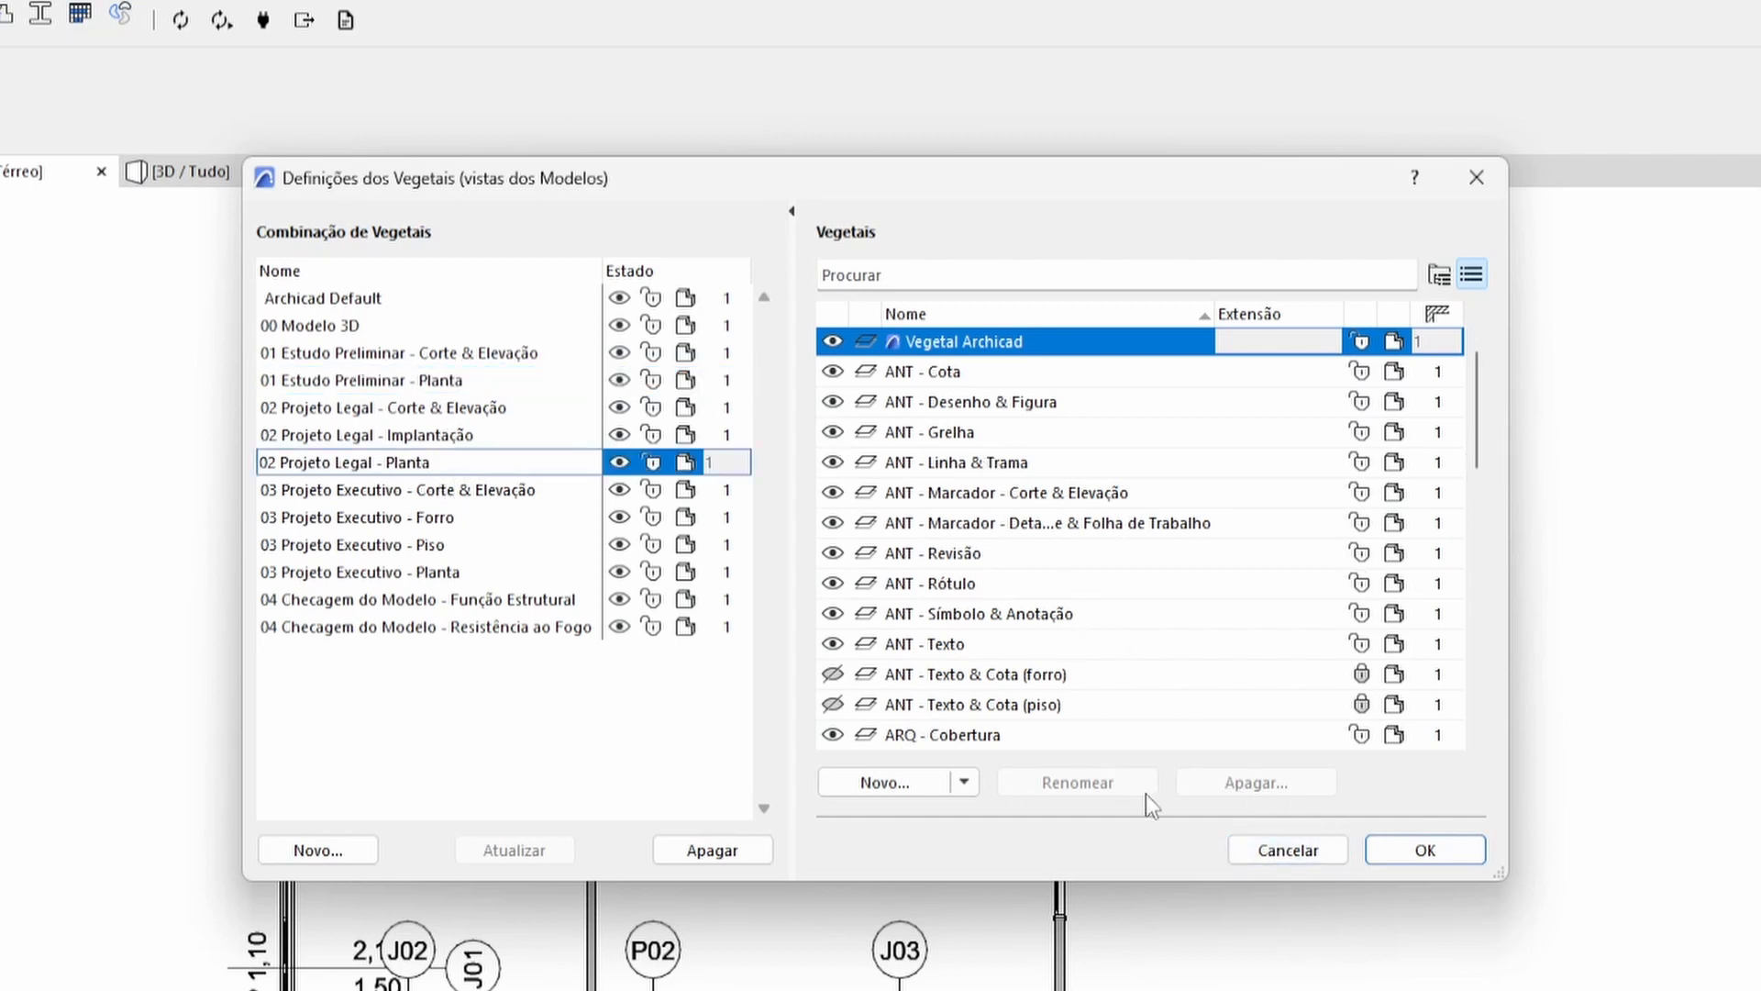
pyautogui.click(1403, 852)
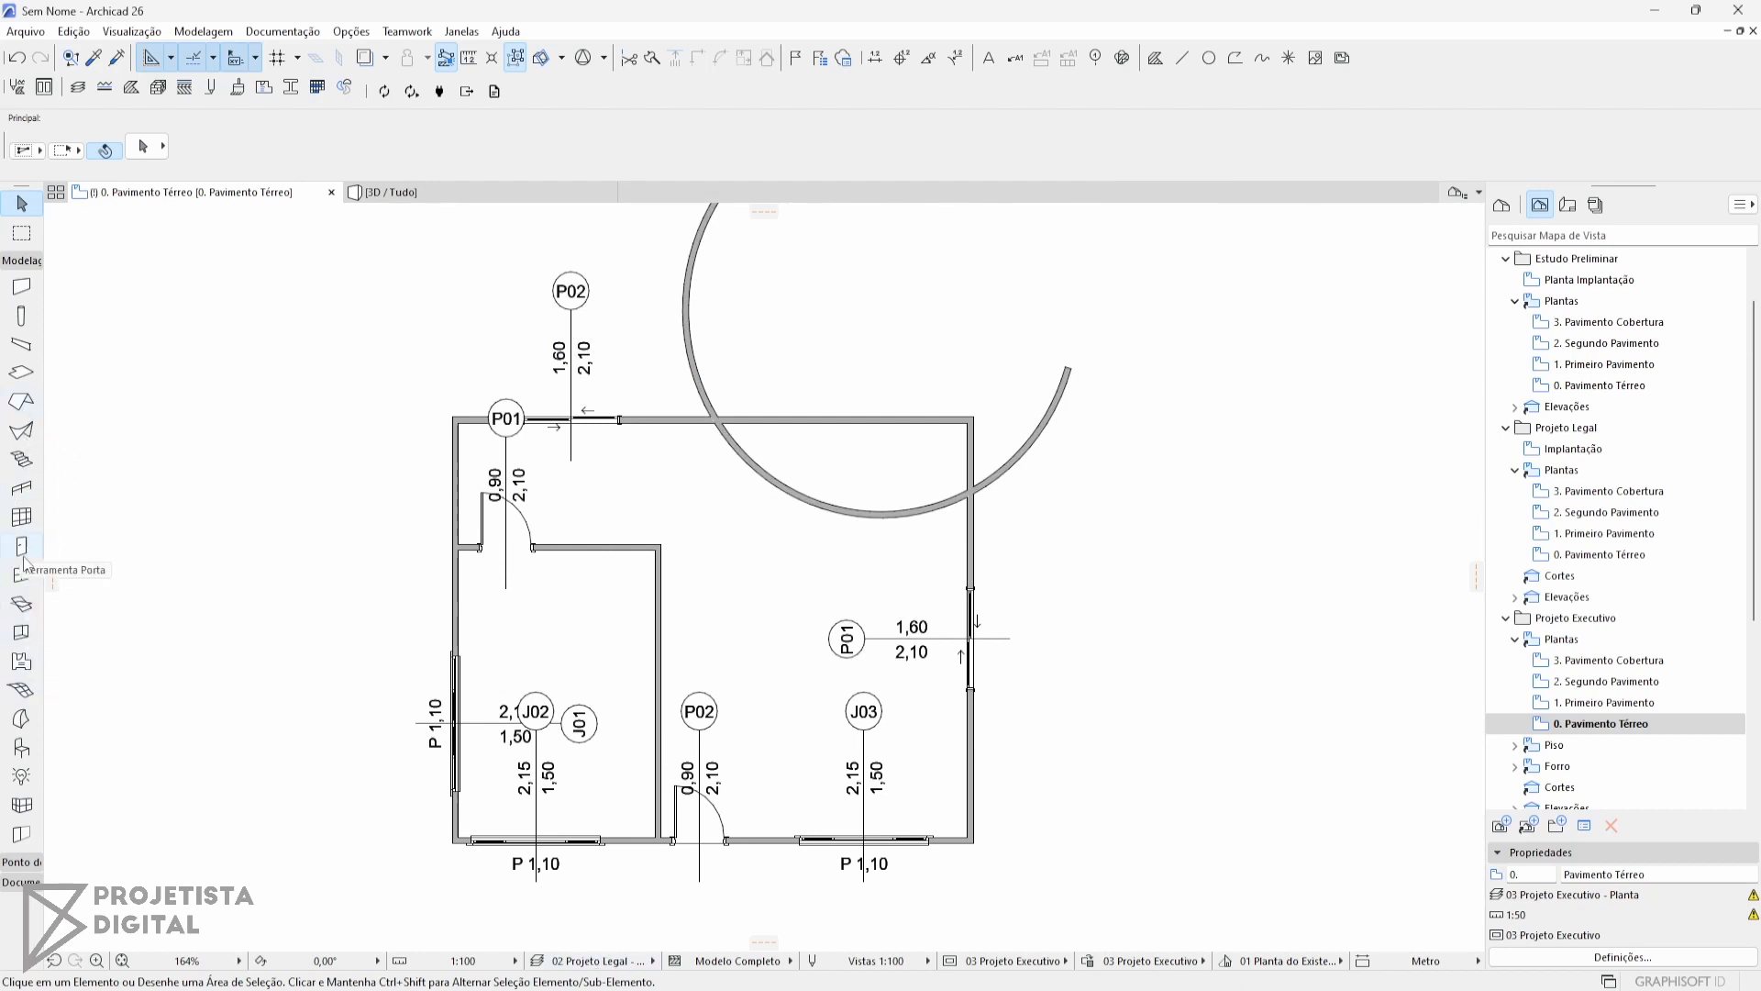
# Draw a rectangular Tracejado fill on the ANT - Linha & Trama layer in the empty area right of the plan.
pyautogui.click(29, 884)
pyautogui.click(22, 260)
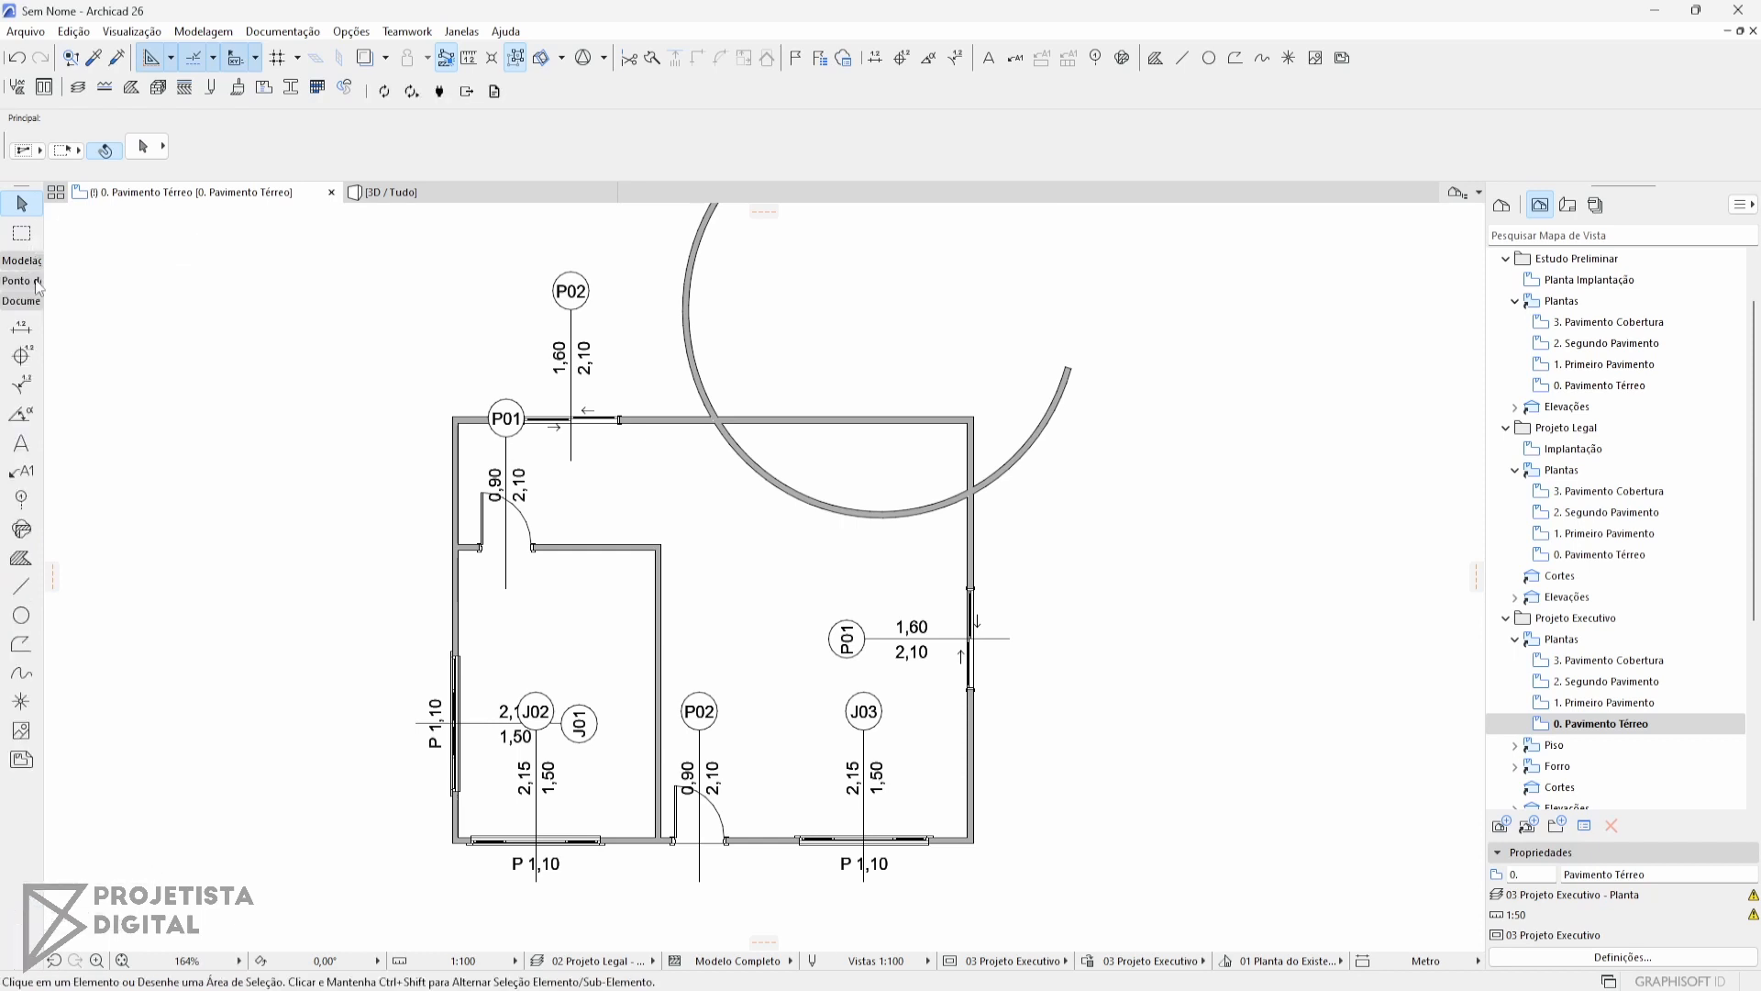
pyautogui.click(19, 560)
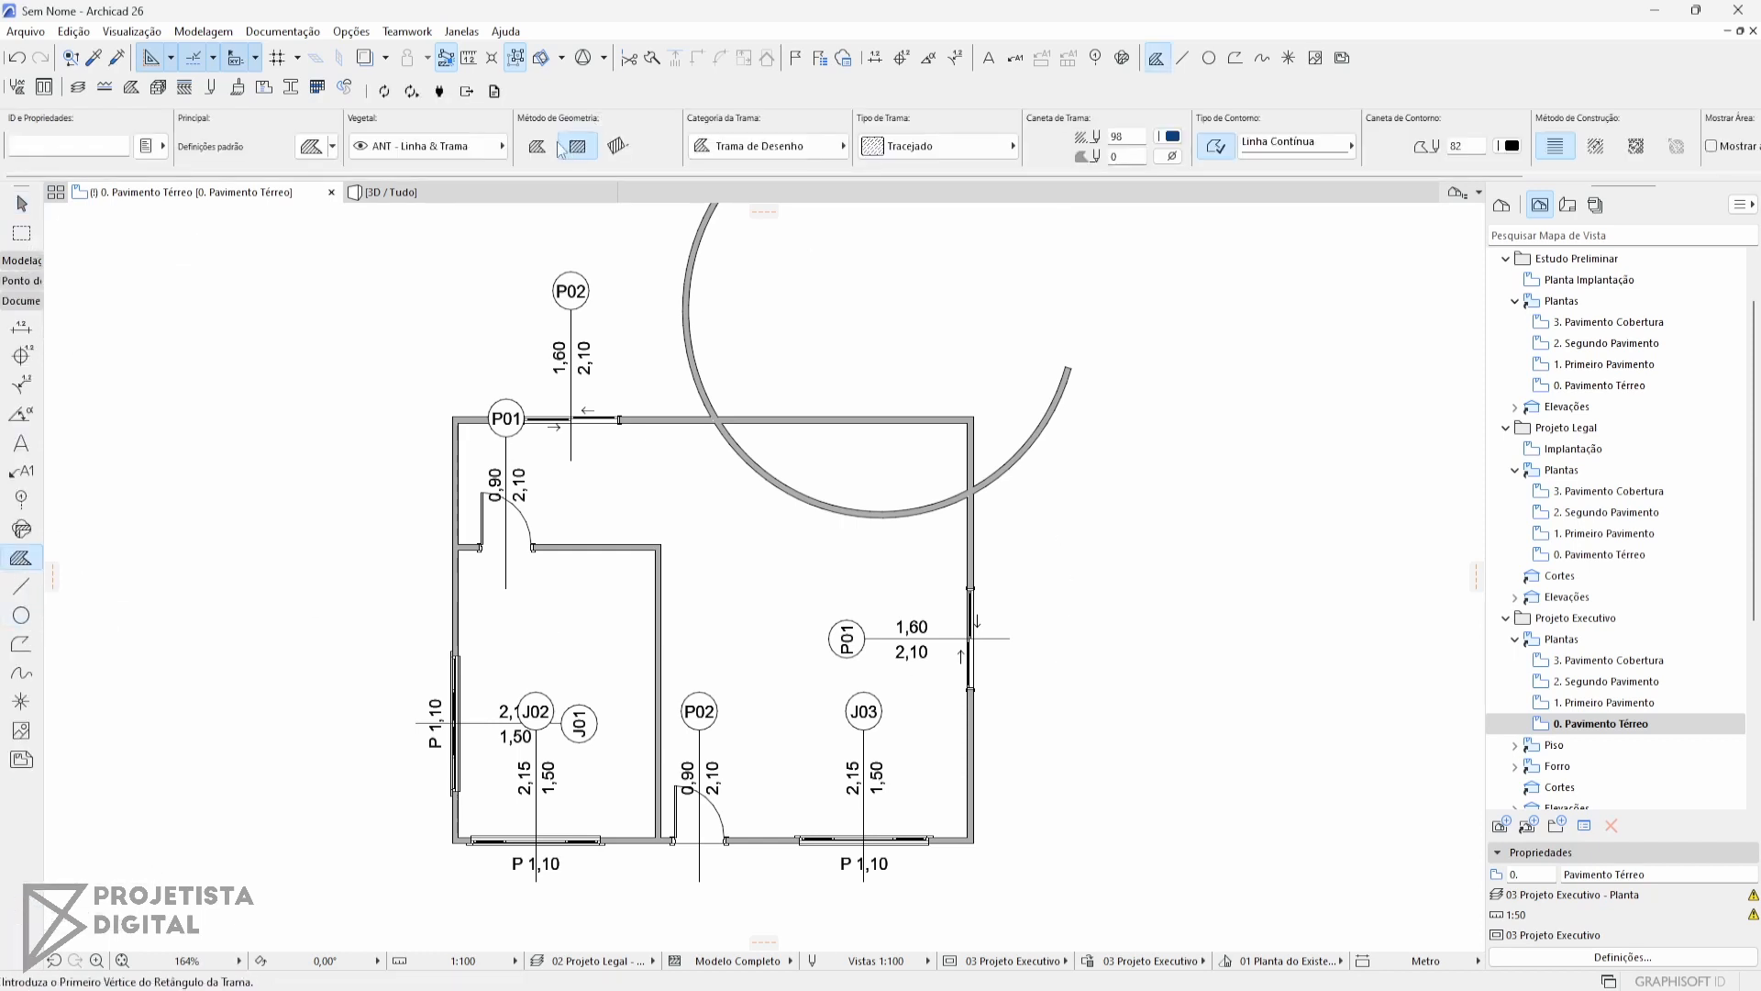
pyautogui.click(1167, 492)
pyautogui.click(1362, 769)
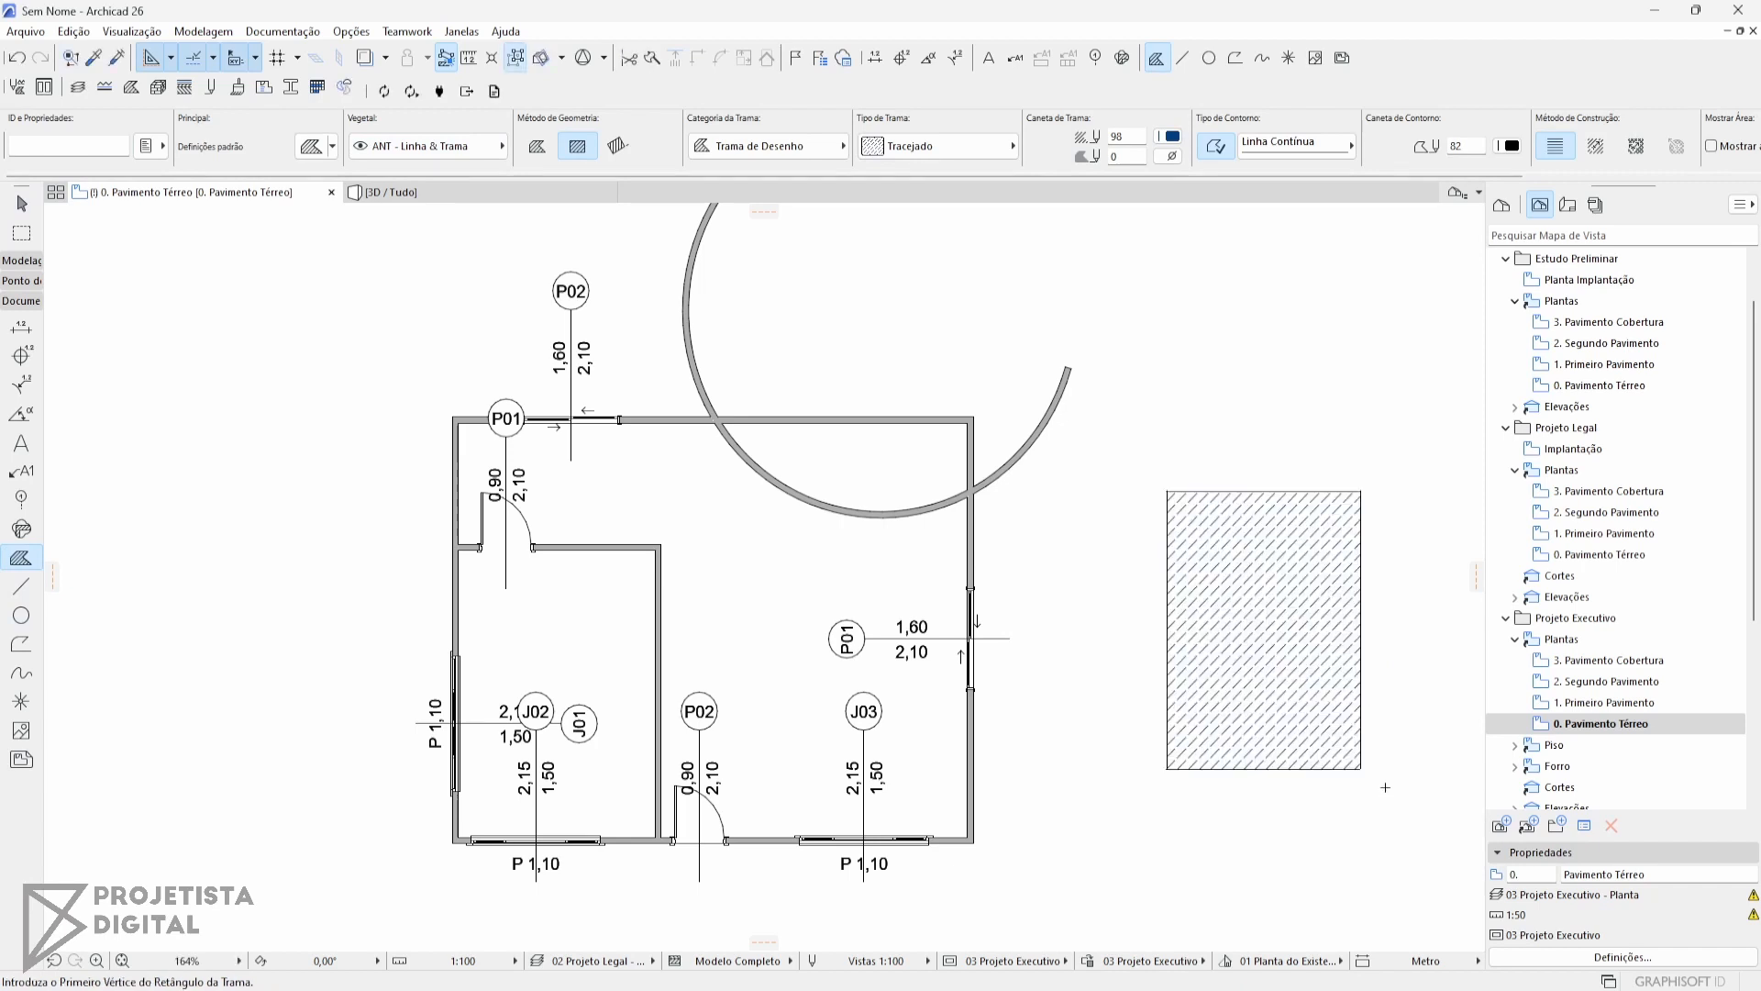
# Toggle the layer combination to 01 Estudo Preliminar - Planta and back to 02 Projeto Legal - Planta to compare the hatch's visibility.
pyautogui.click(595, 960)
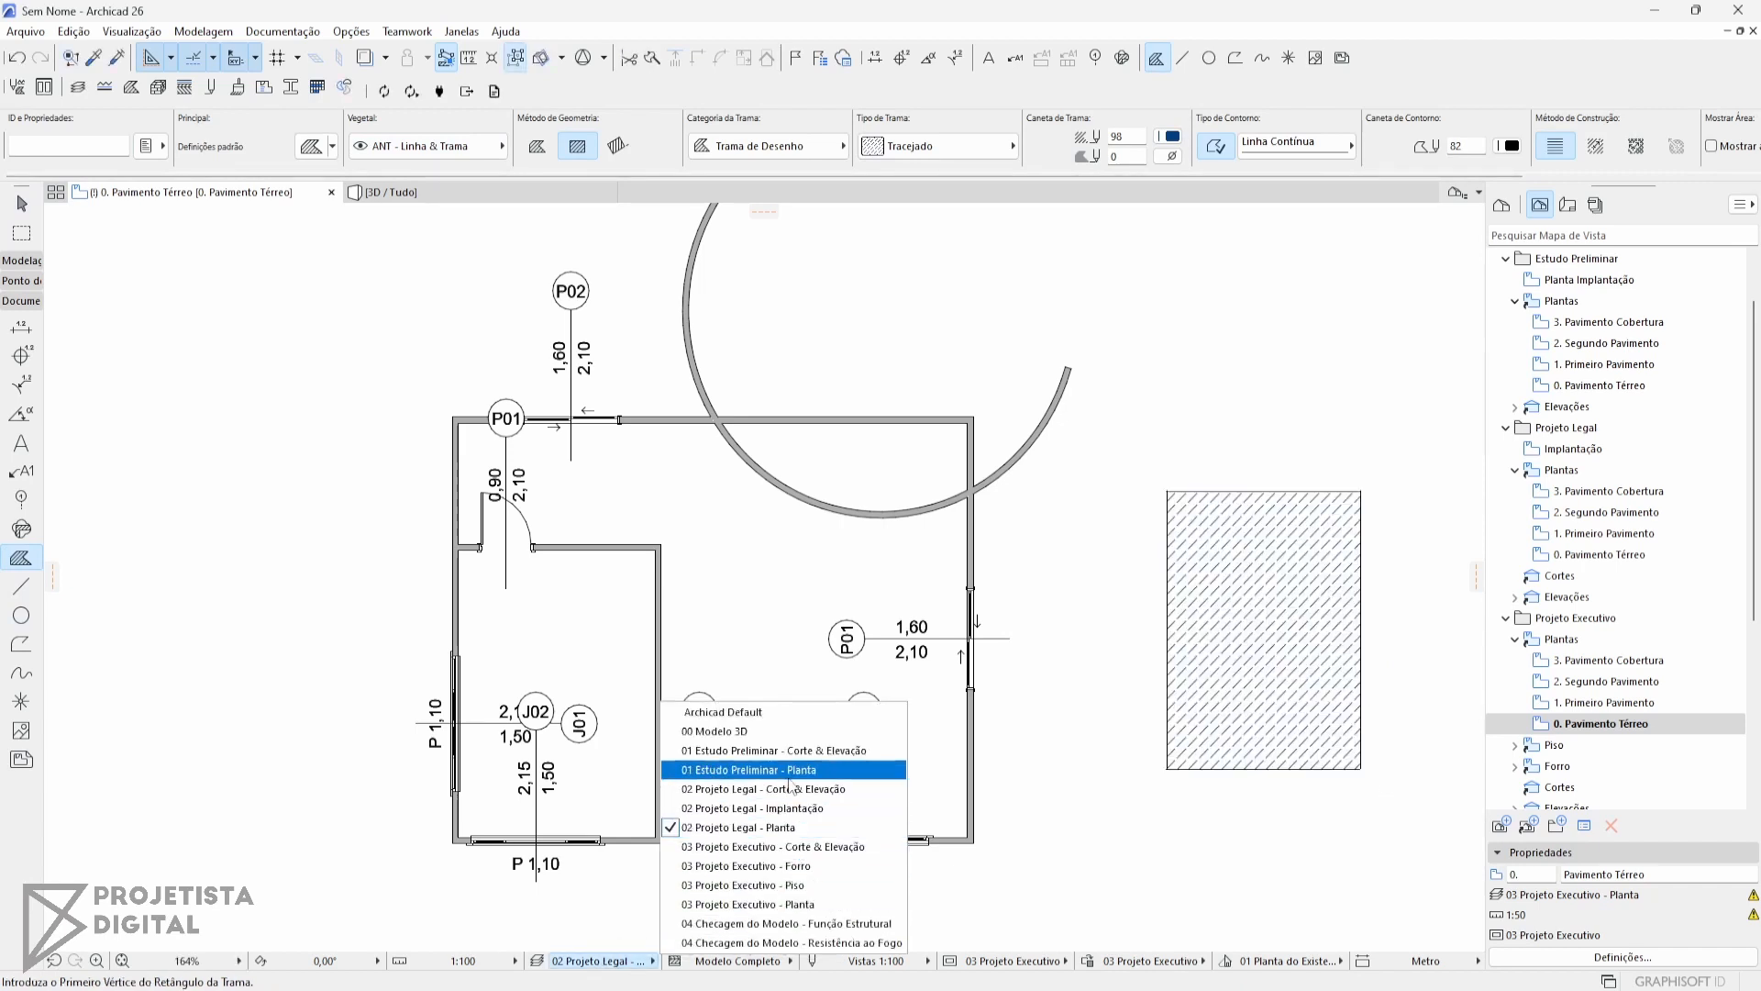
pyautogui.click(791, 770)
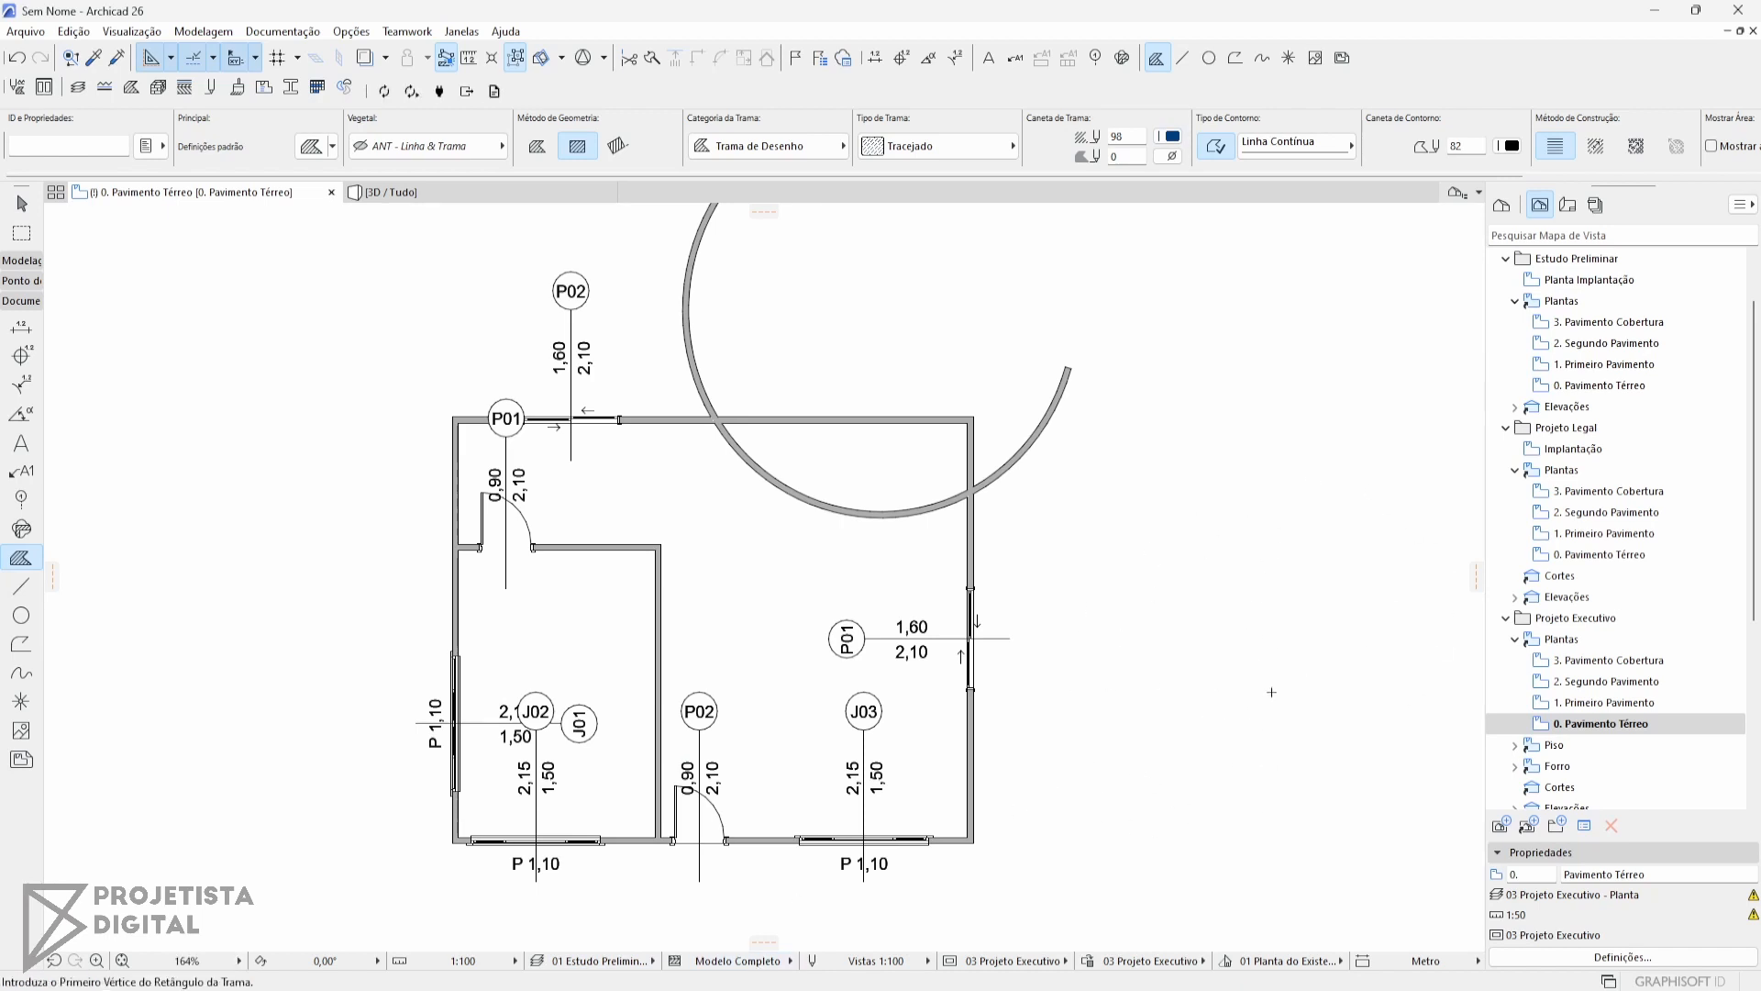
pyautogui.click(607, 959)
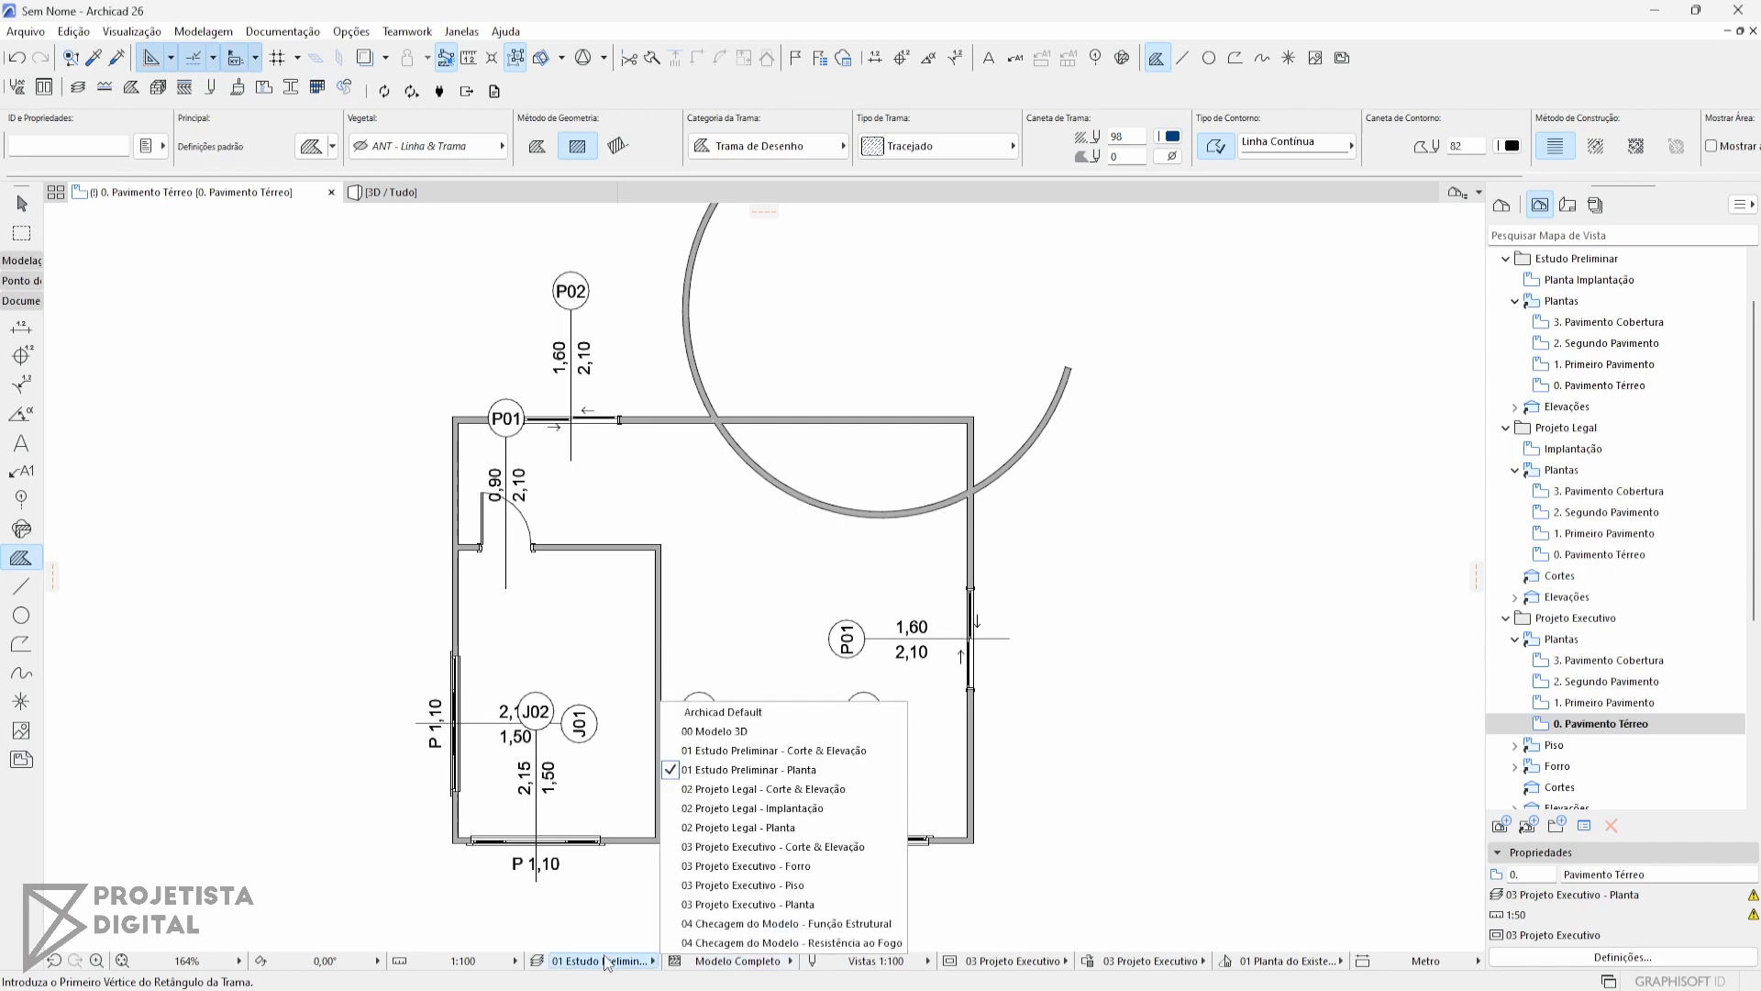
pyautogui.click(783, 828)
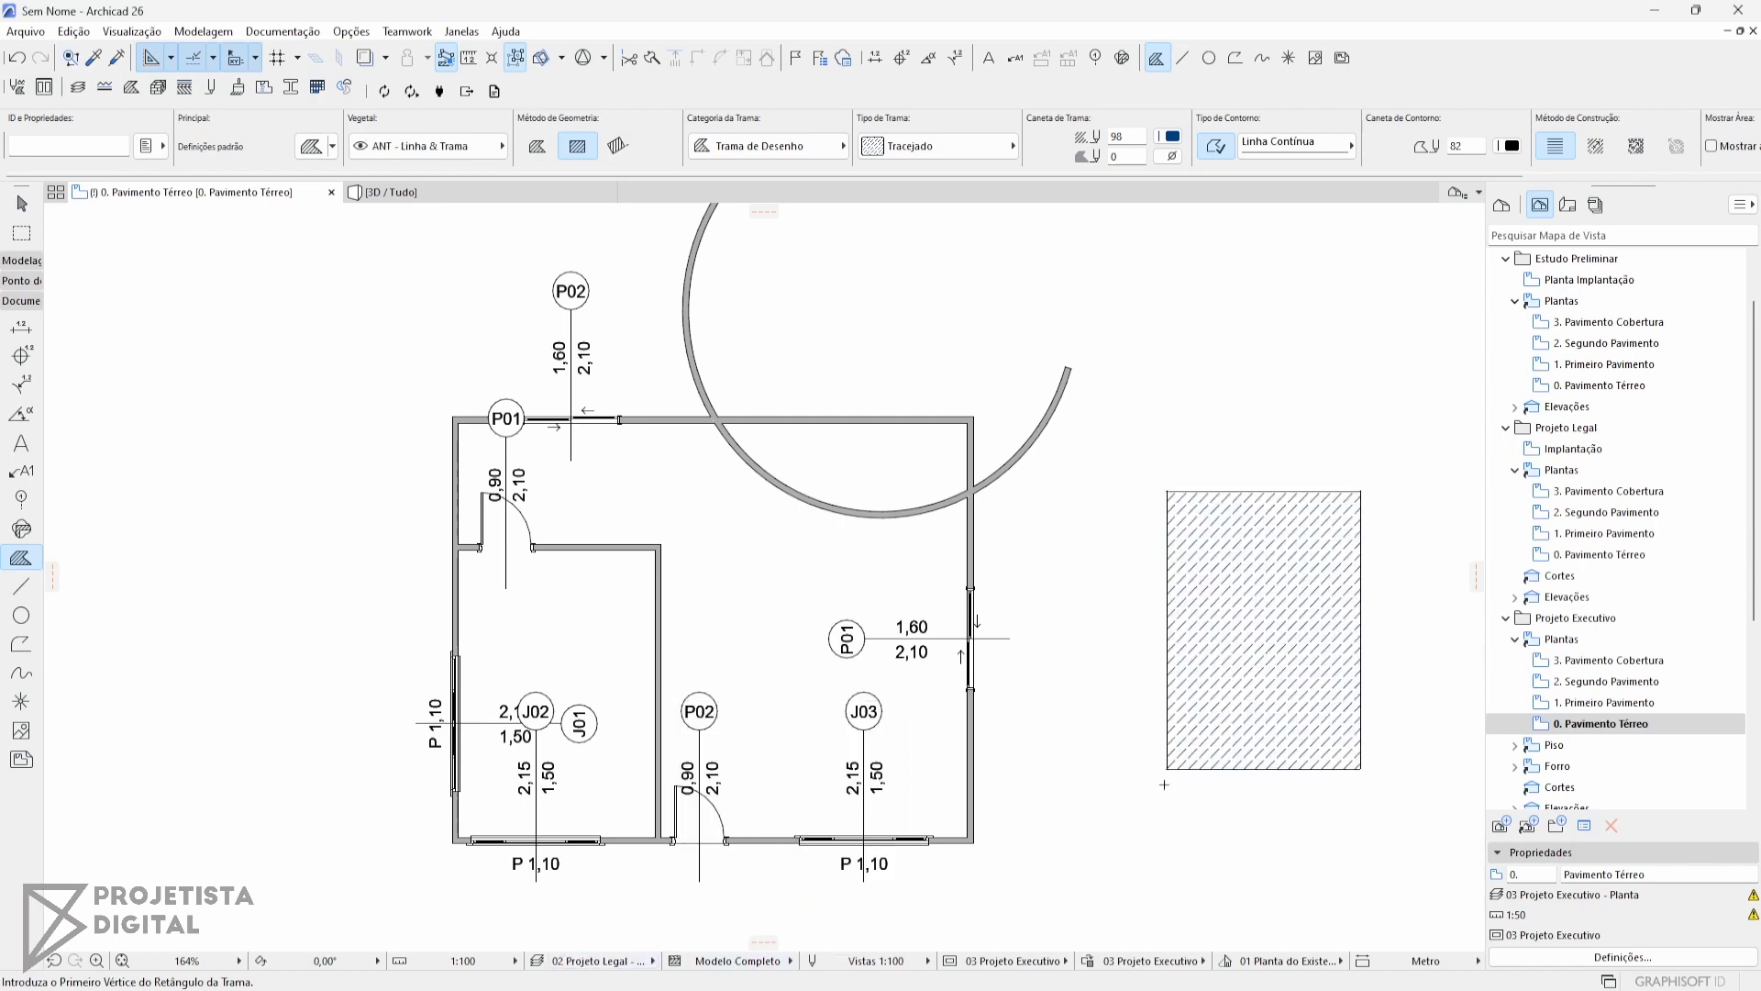
# Delete the rectangular Tracejado fill beside the plan.
pyautogui.press('Escape')
pyautogui.click(1265, 635)
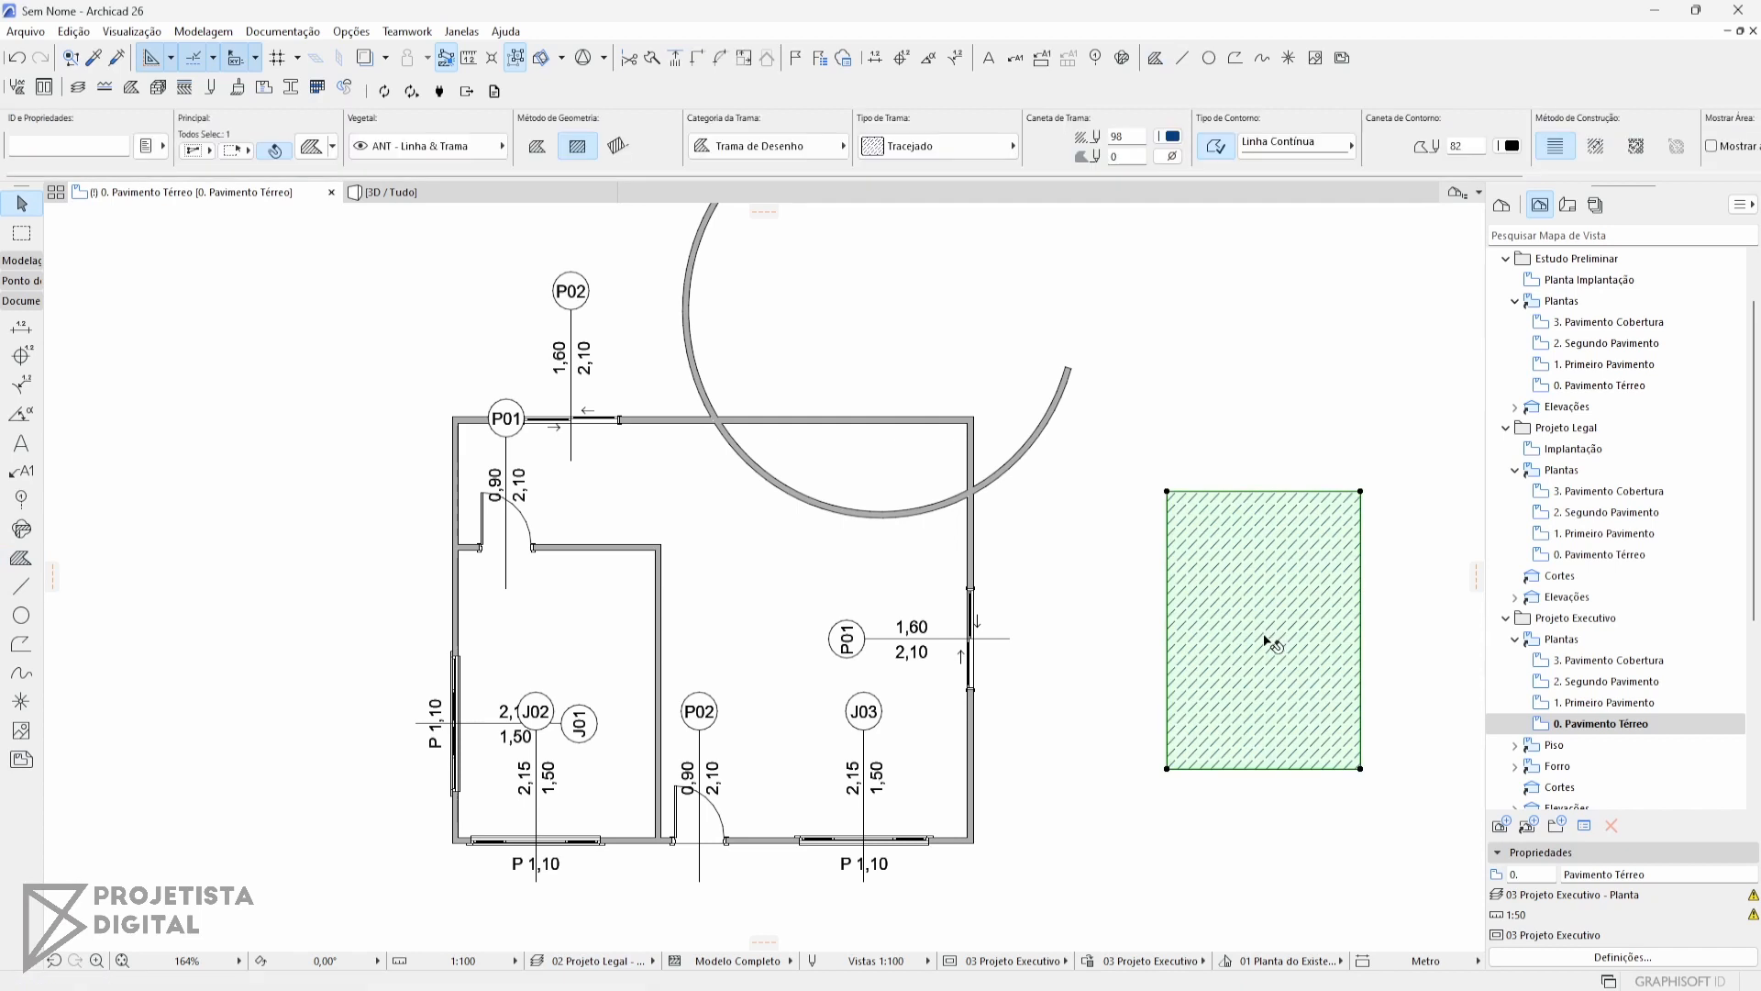
pyautogui.press('Delete')
# Compare the Sem Acabamentos and Apenas Núcleo structure displays on the plan's walls and openings.
pyautogui.moveTo(774, 648); pyautogui.dragTo(778, 683, button='middle')
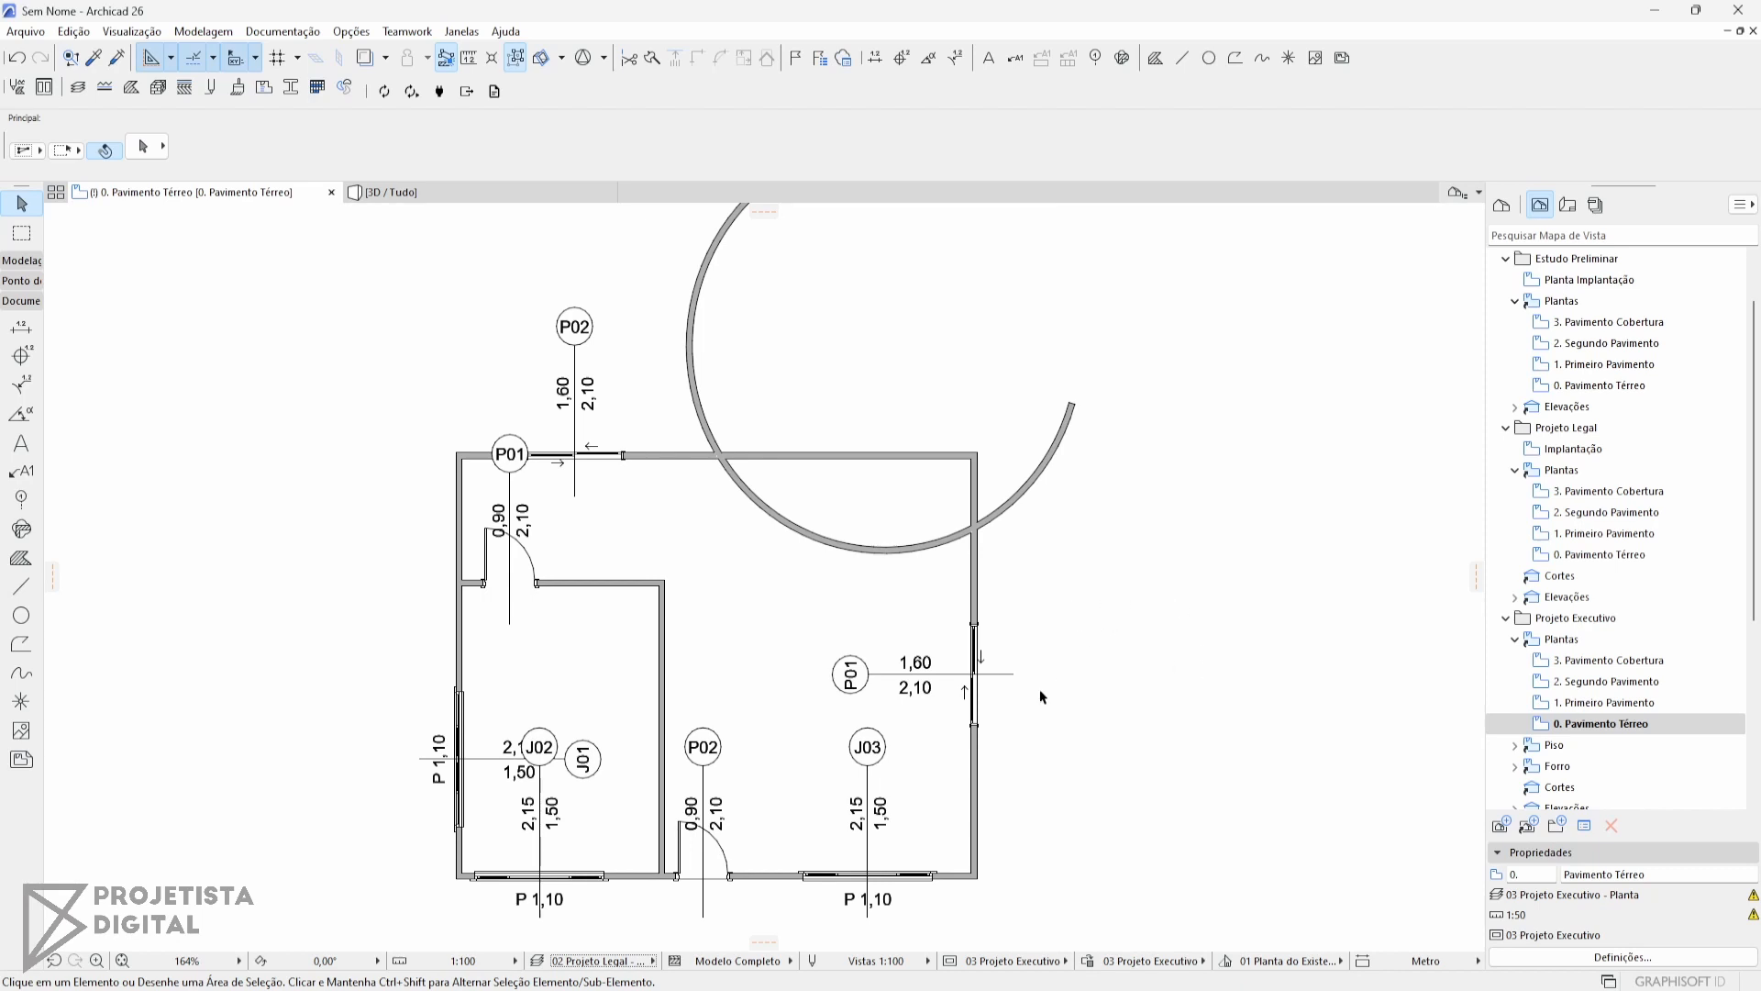
pyautogui.click(739, 962)
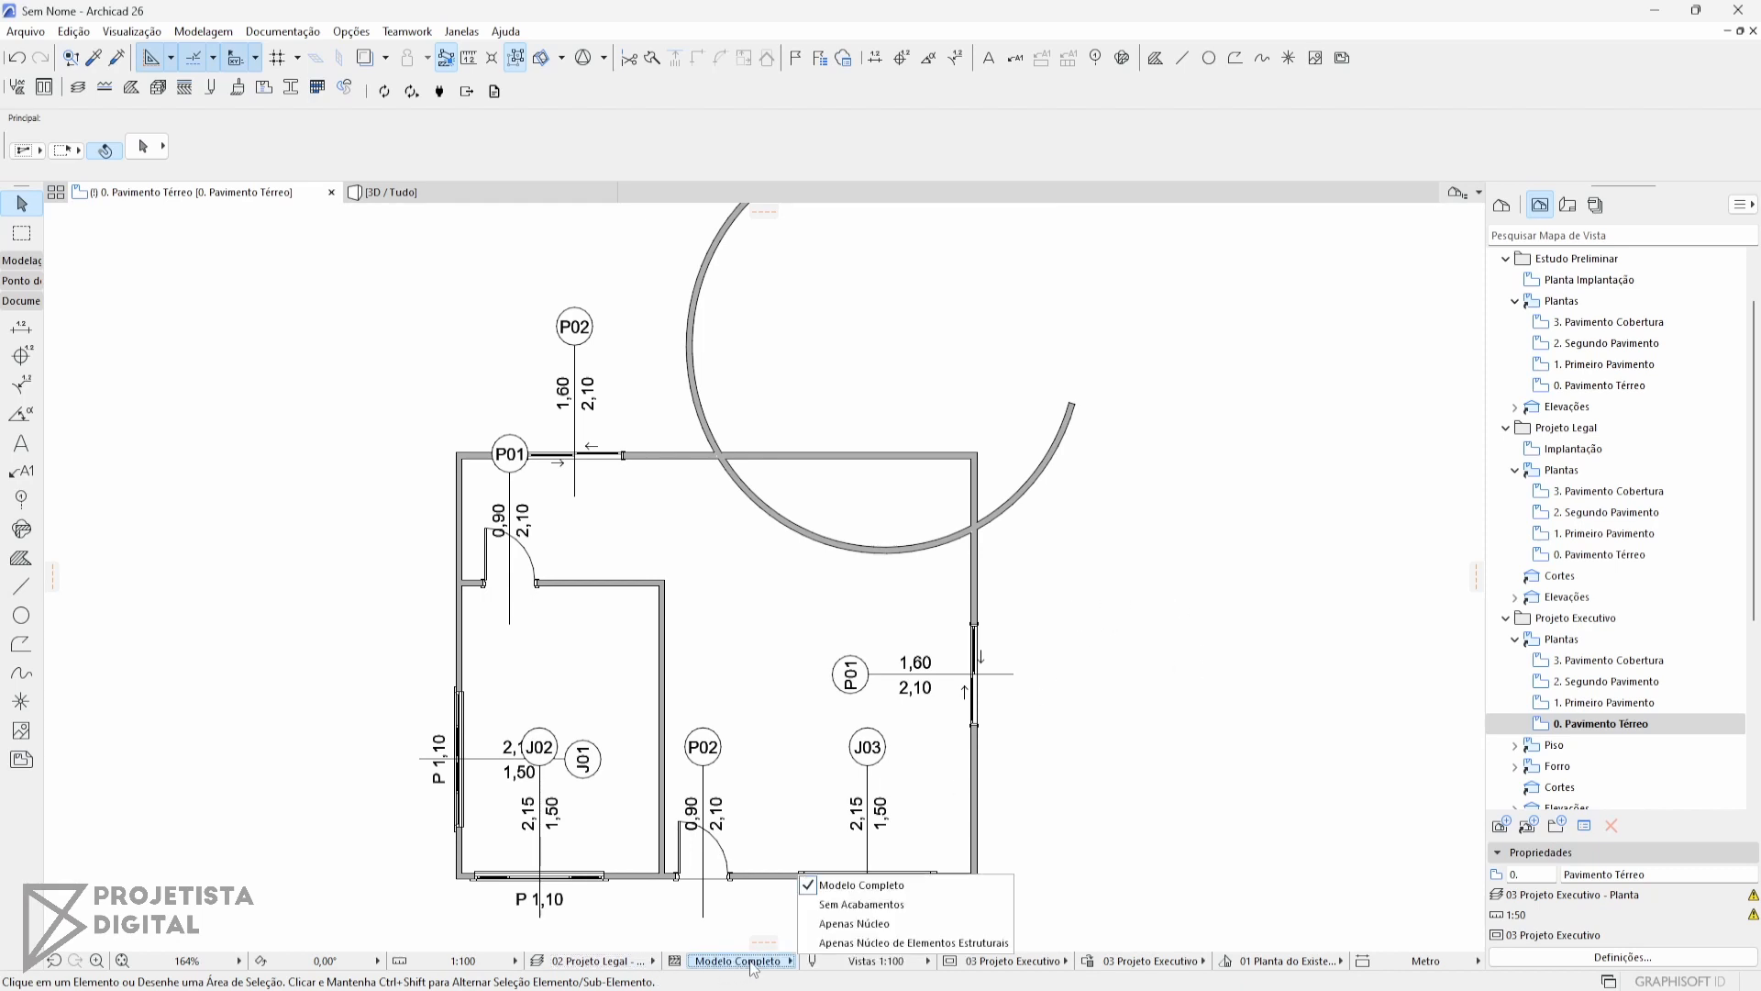
pyautogui.click(873, 907)
pyautogui.click(788, 961)
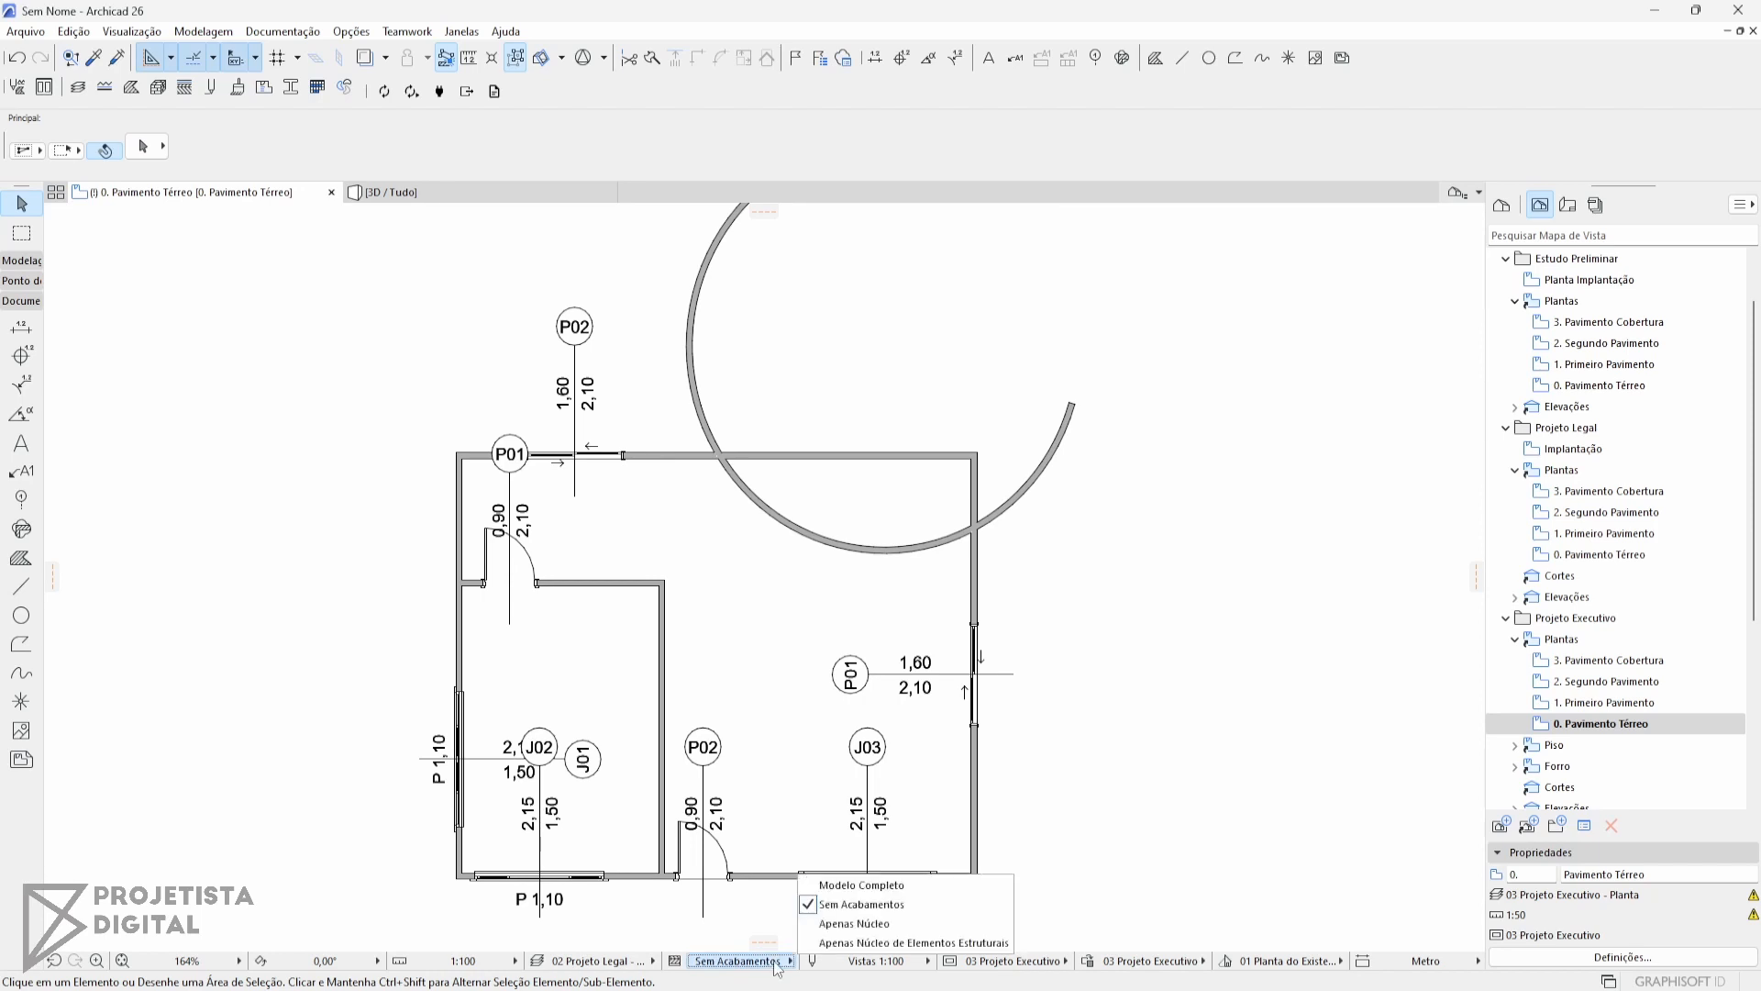
pyautogui.click(862, 929)
pyautogui.scroll(10, 613, 894)
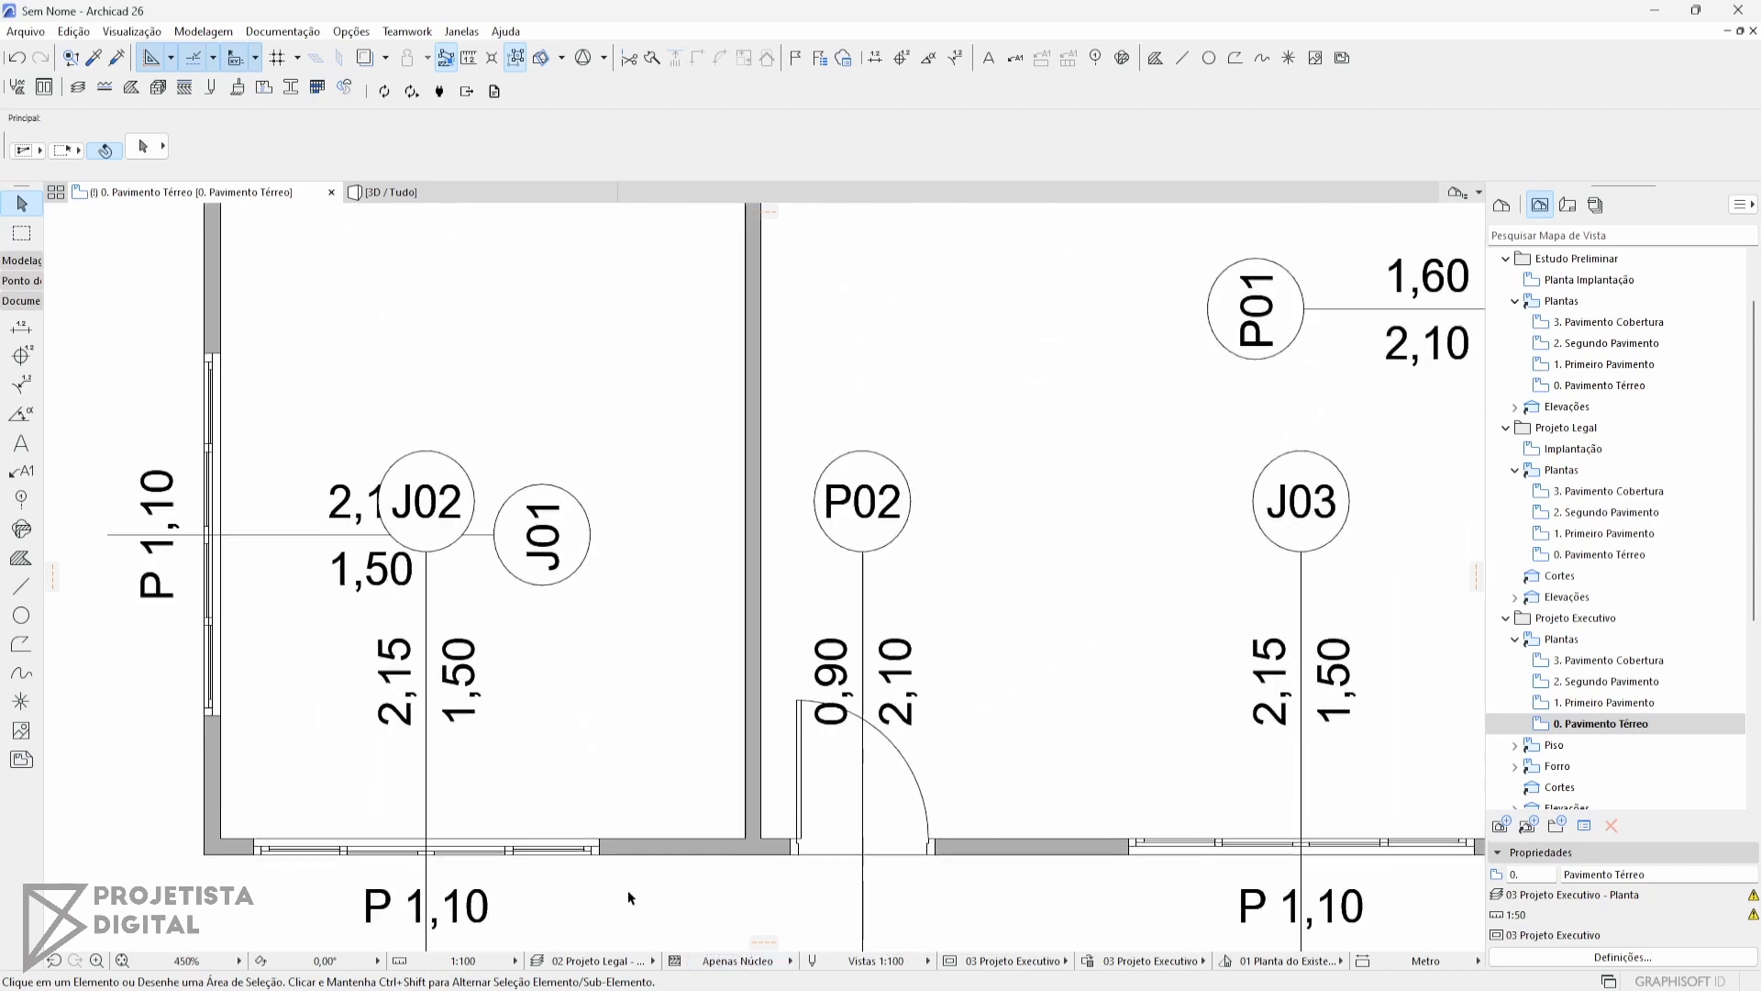
pyautogui.click(738, 962)
pyautogui.click(861, 904)
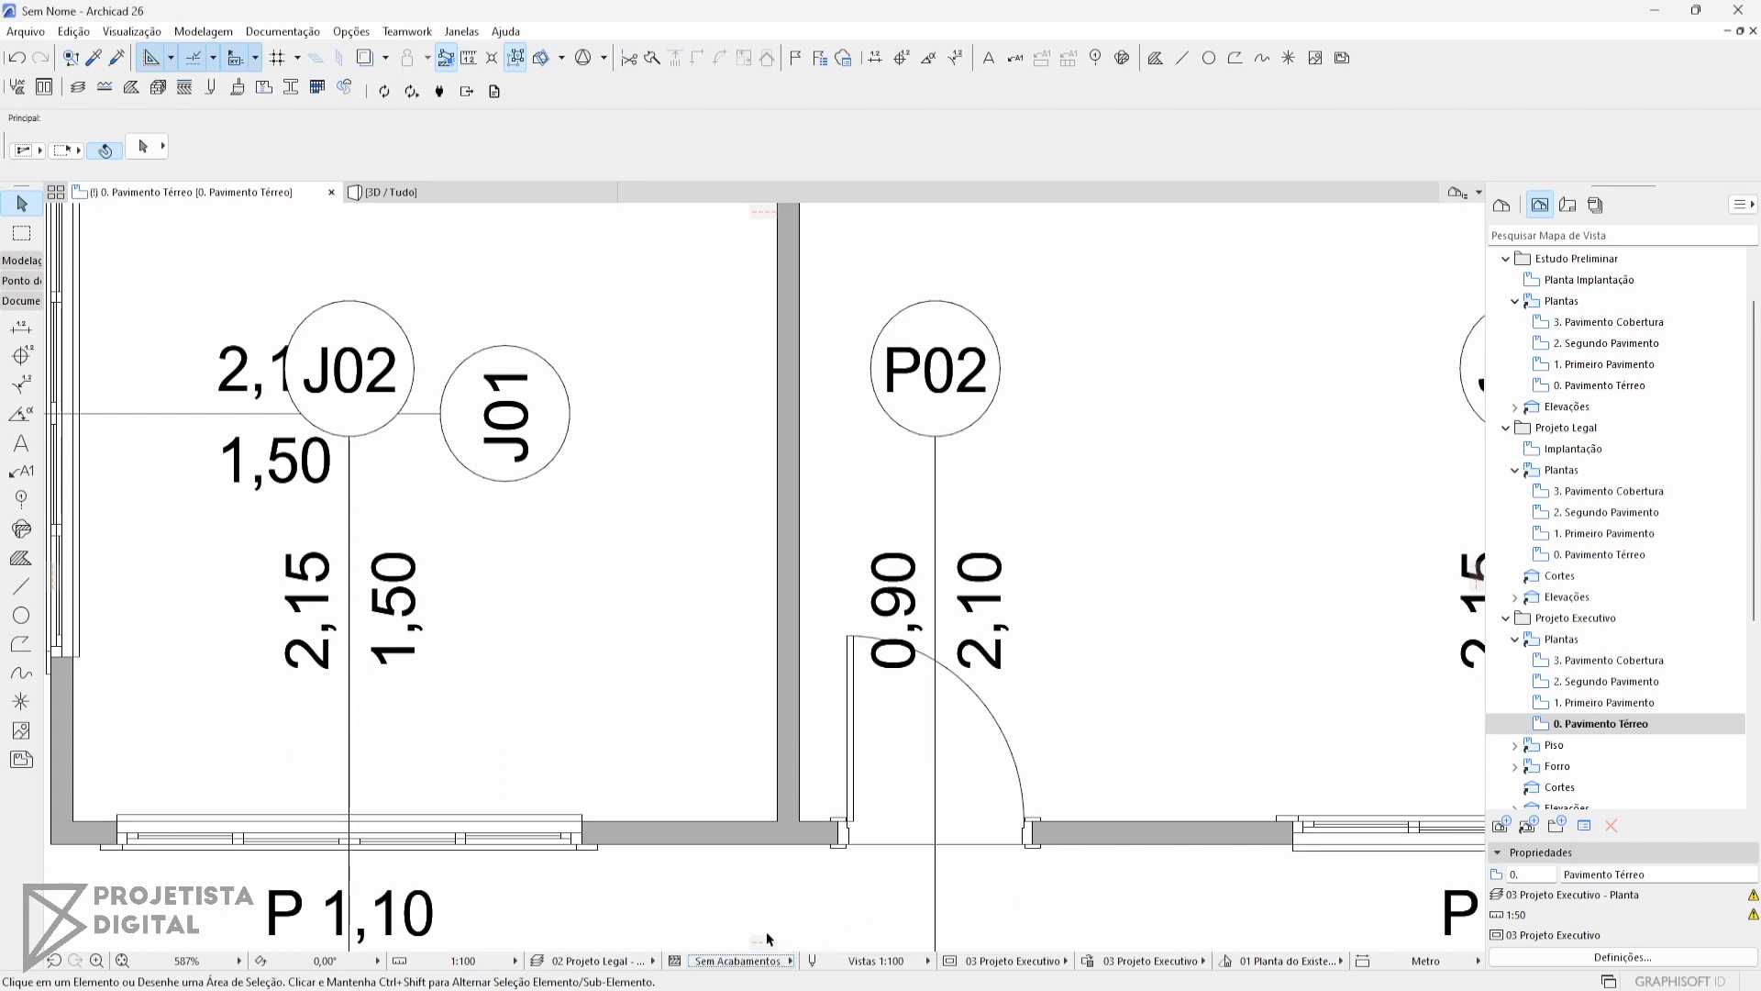
# Try the Apenas Núcleo de Elementos Estruturais structure display on the plan and restore Modelo Completo.
pyautogui.click(738, 961)
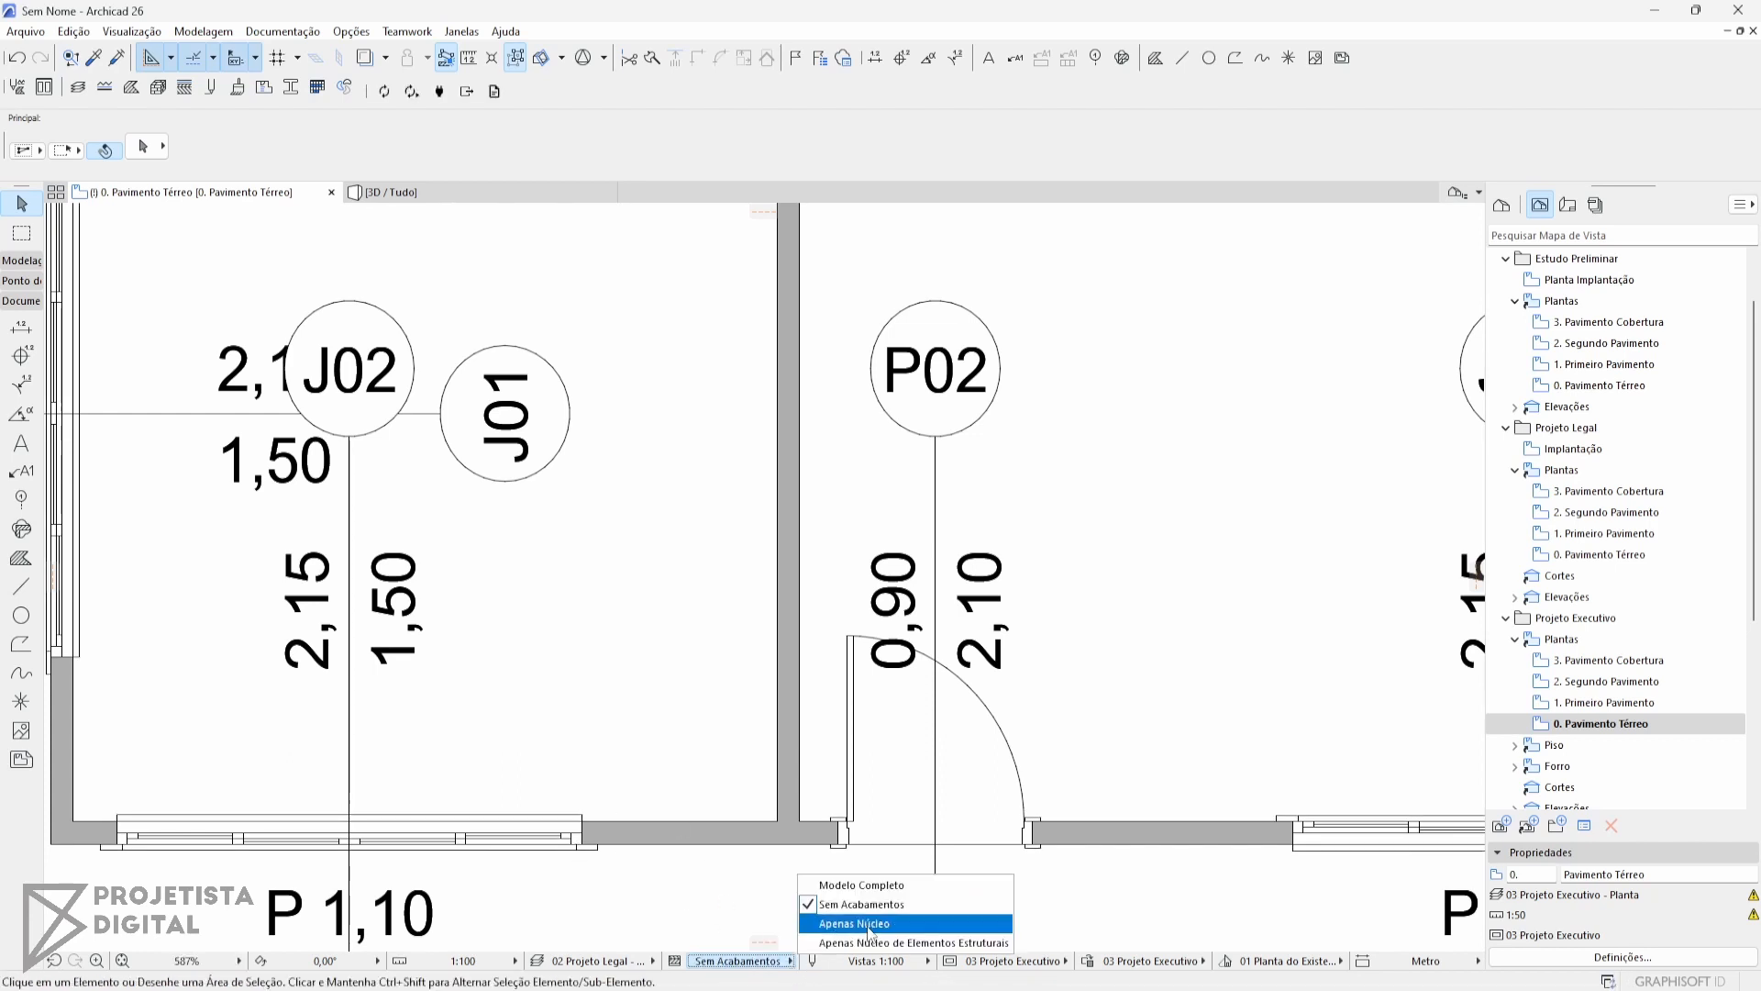
pyautogui.click(872, 923)
pyautogui.scroll(-2, 741, 876)
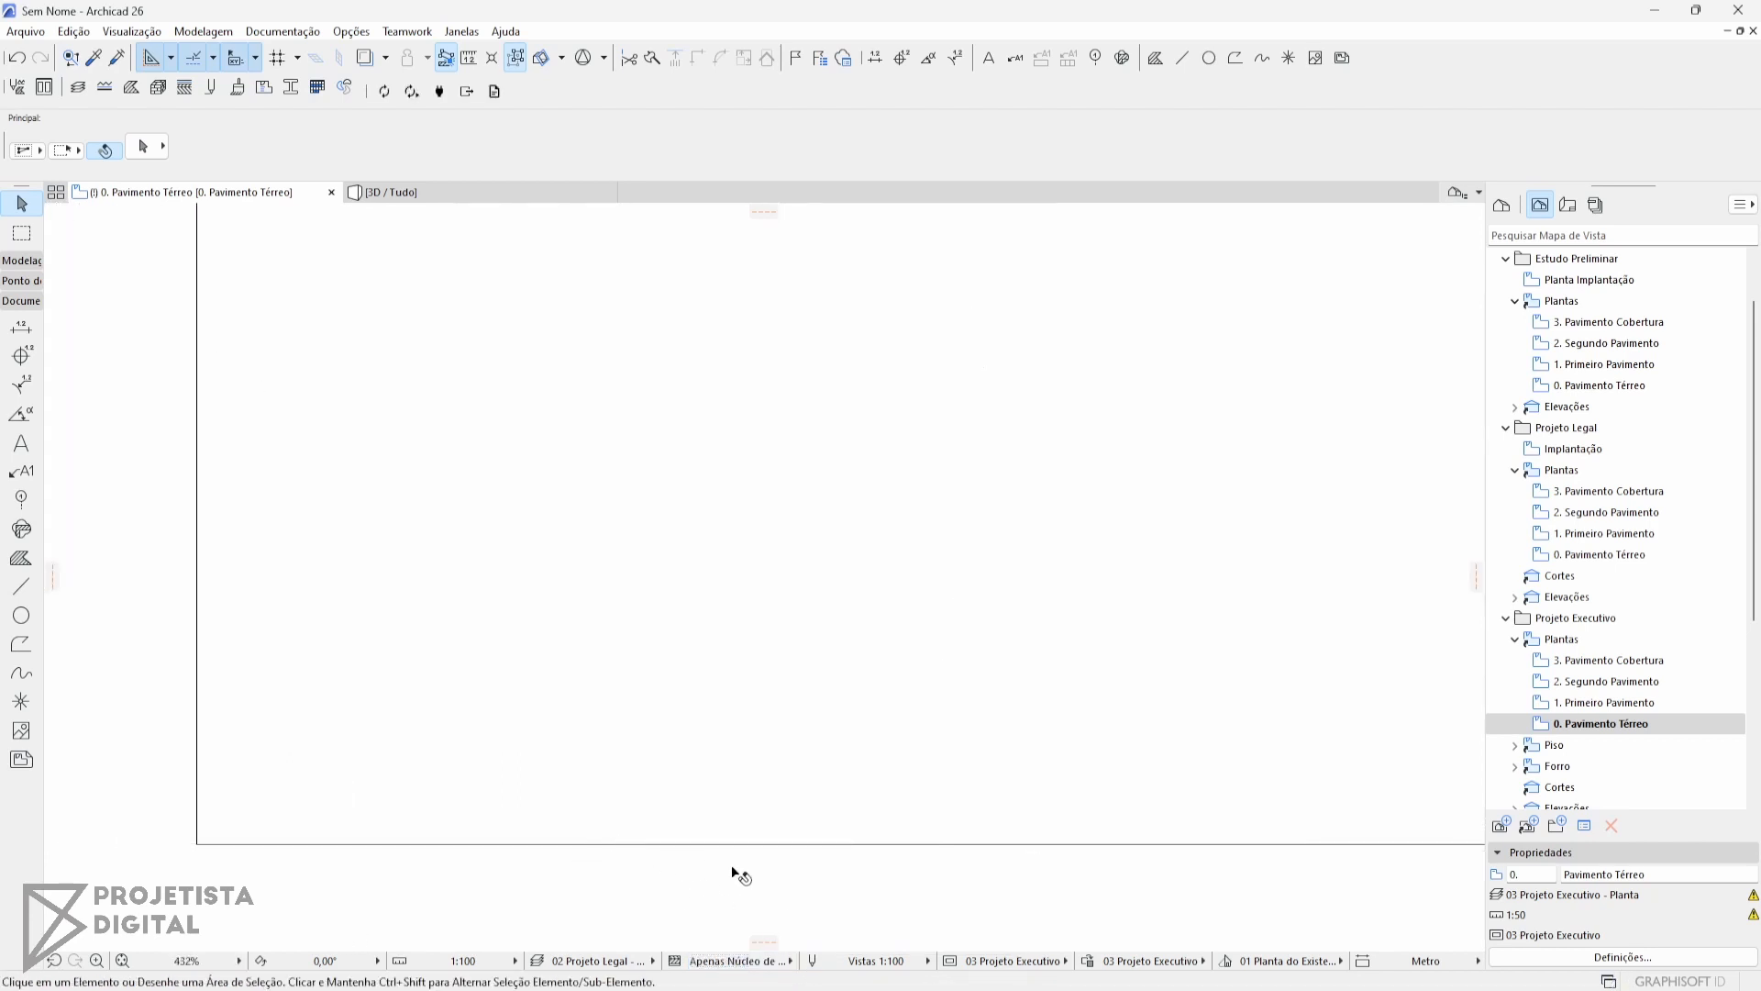
pyautogui.scroll(-3, 741, 876)
pyautogui.click(764, 962)
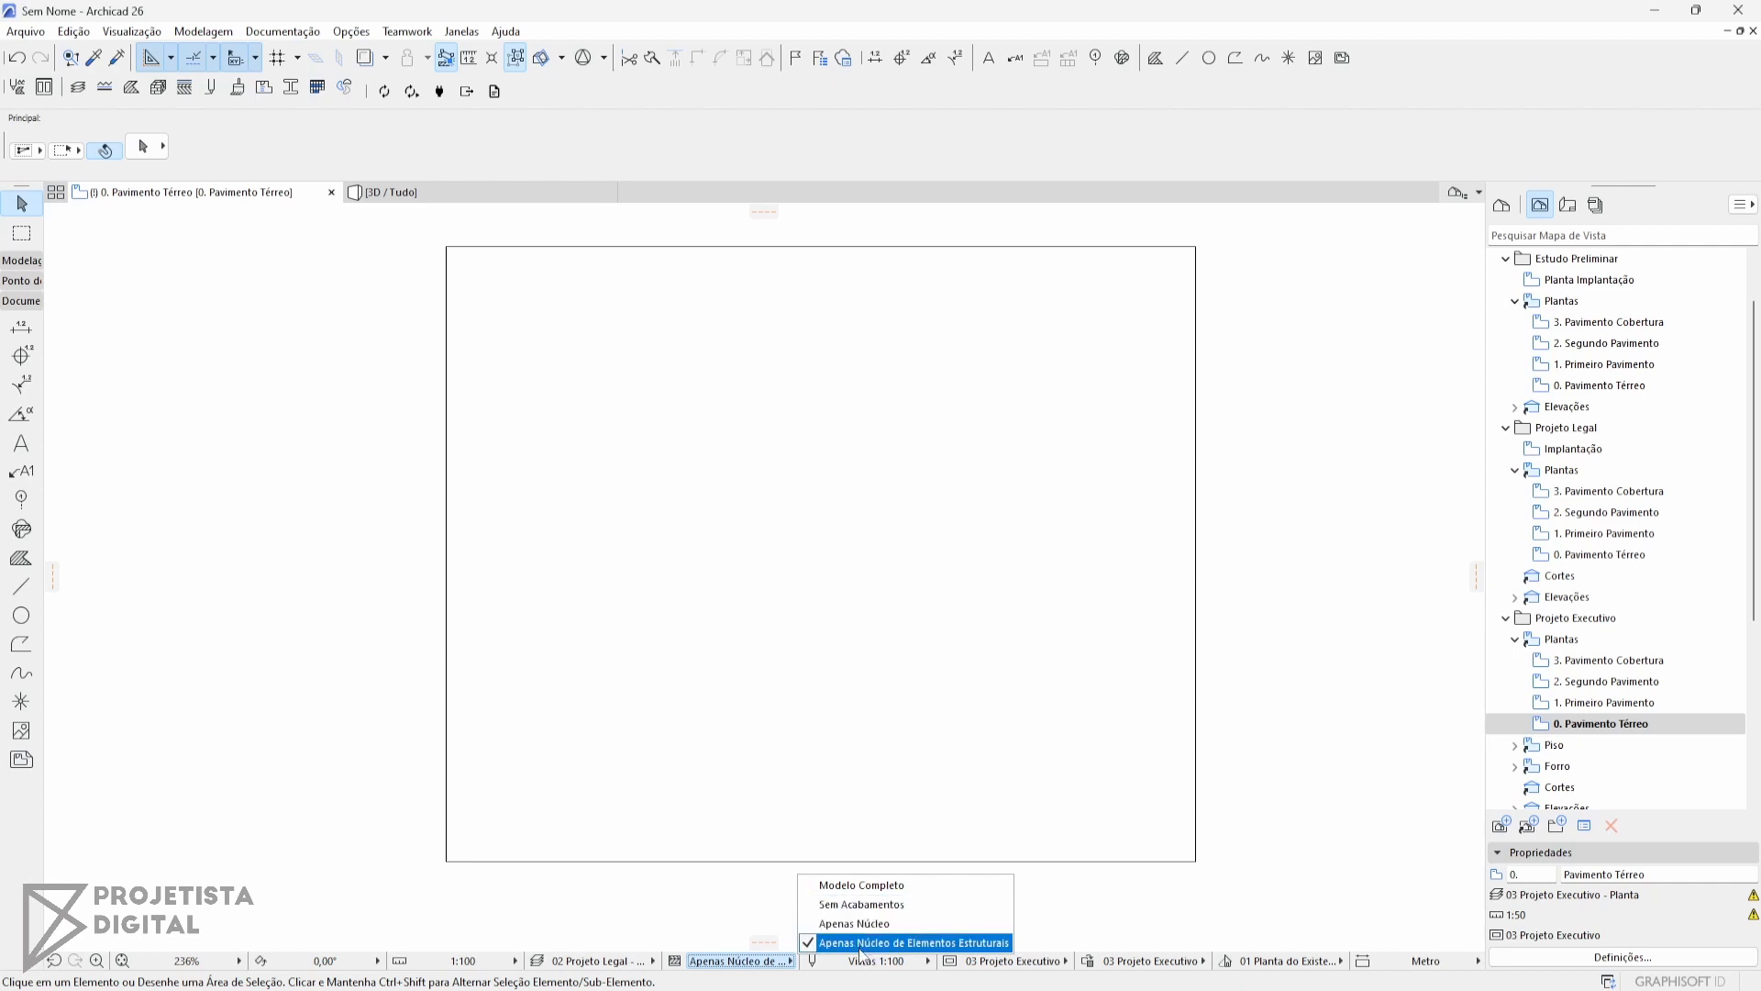
pyautogui.click(863, 884)
pyautogui.moveTo(892, 803); pyautogui.dragTo(779, 826, button='middle')
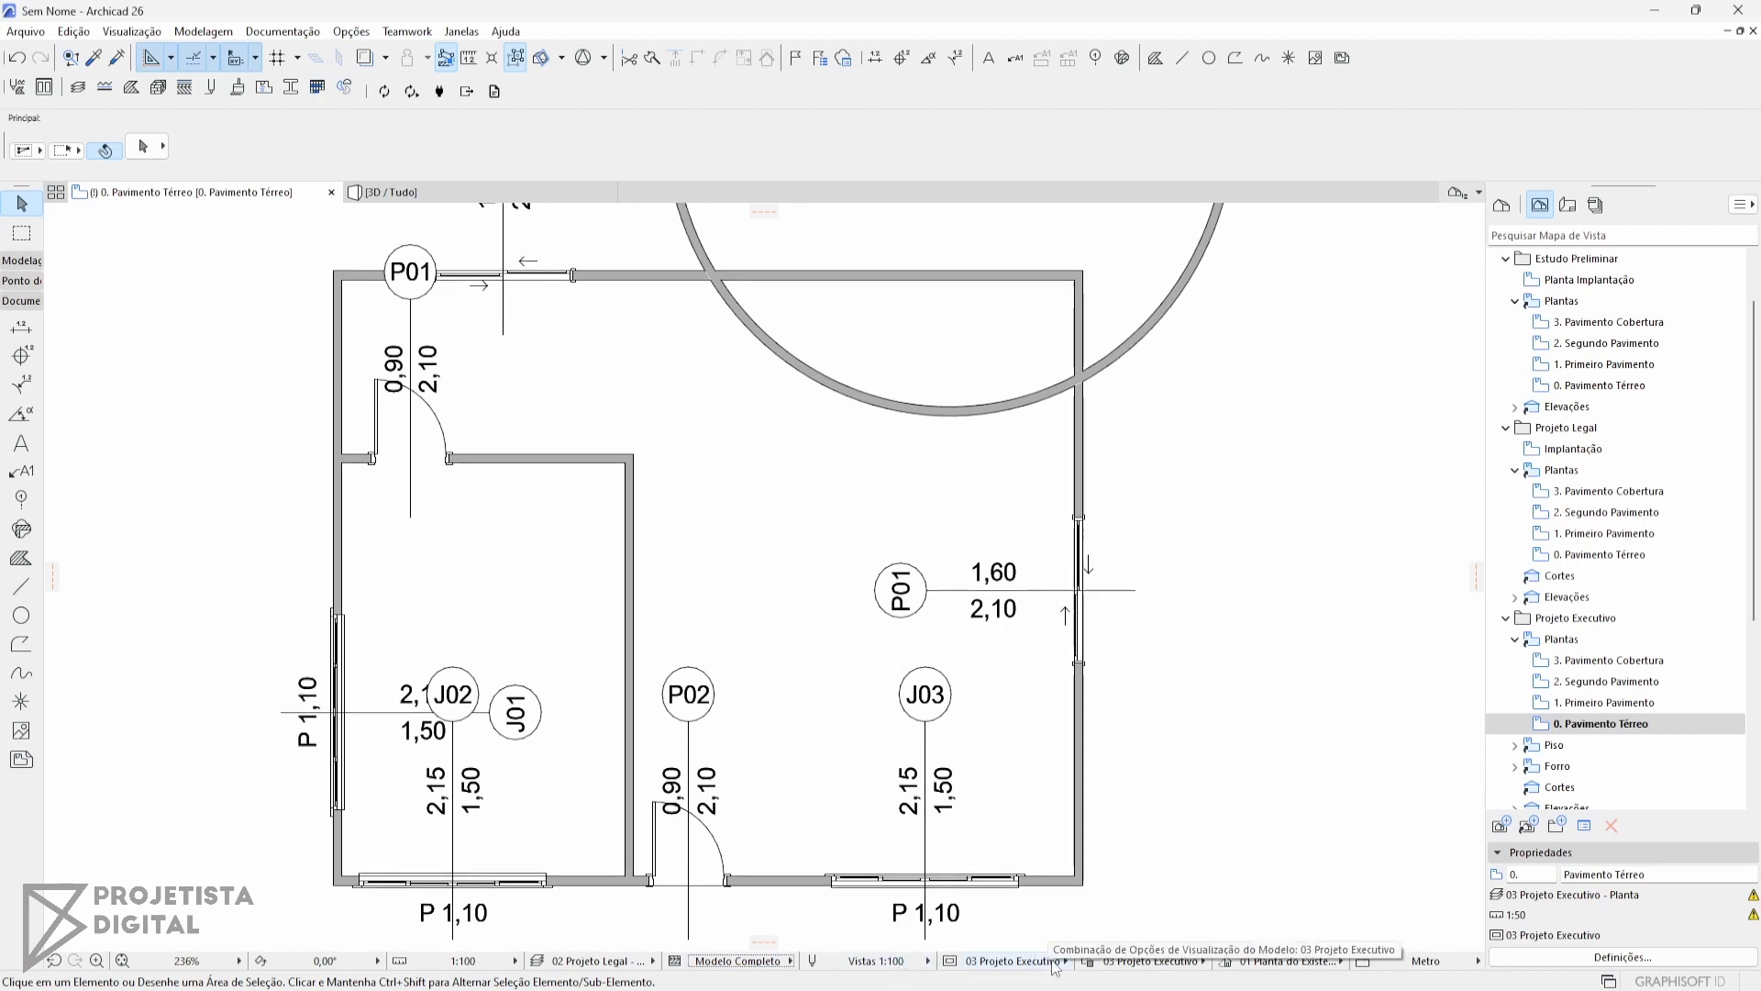
# Look through the model view option combinations and check the layer and model view settings dialogs.
pyautogui.click(1023, 962)
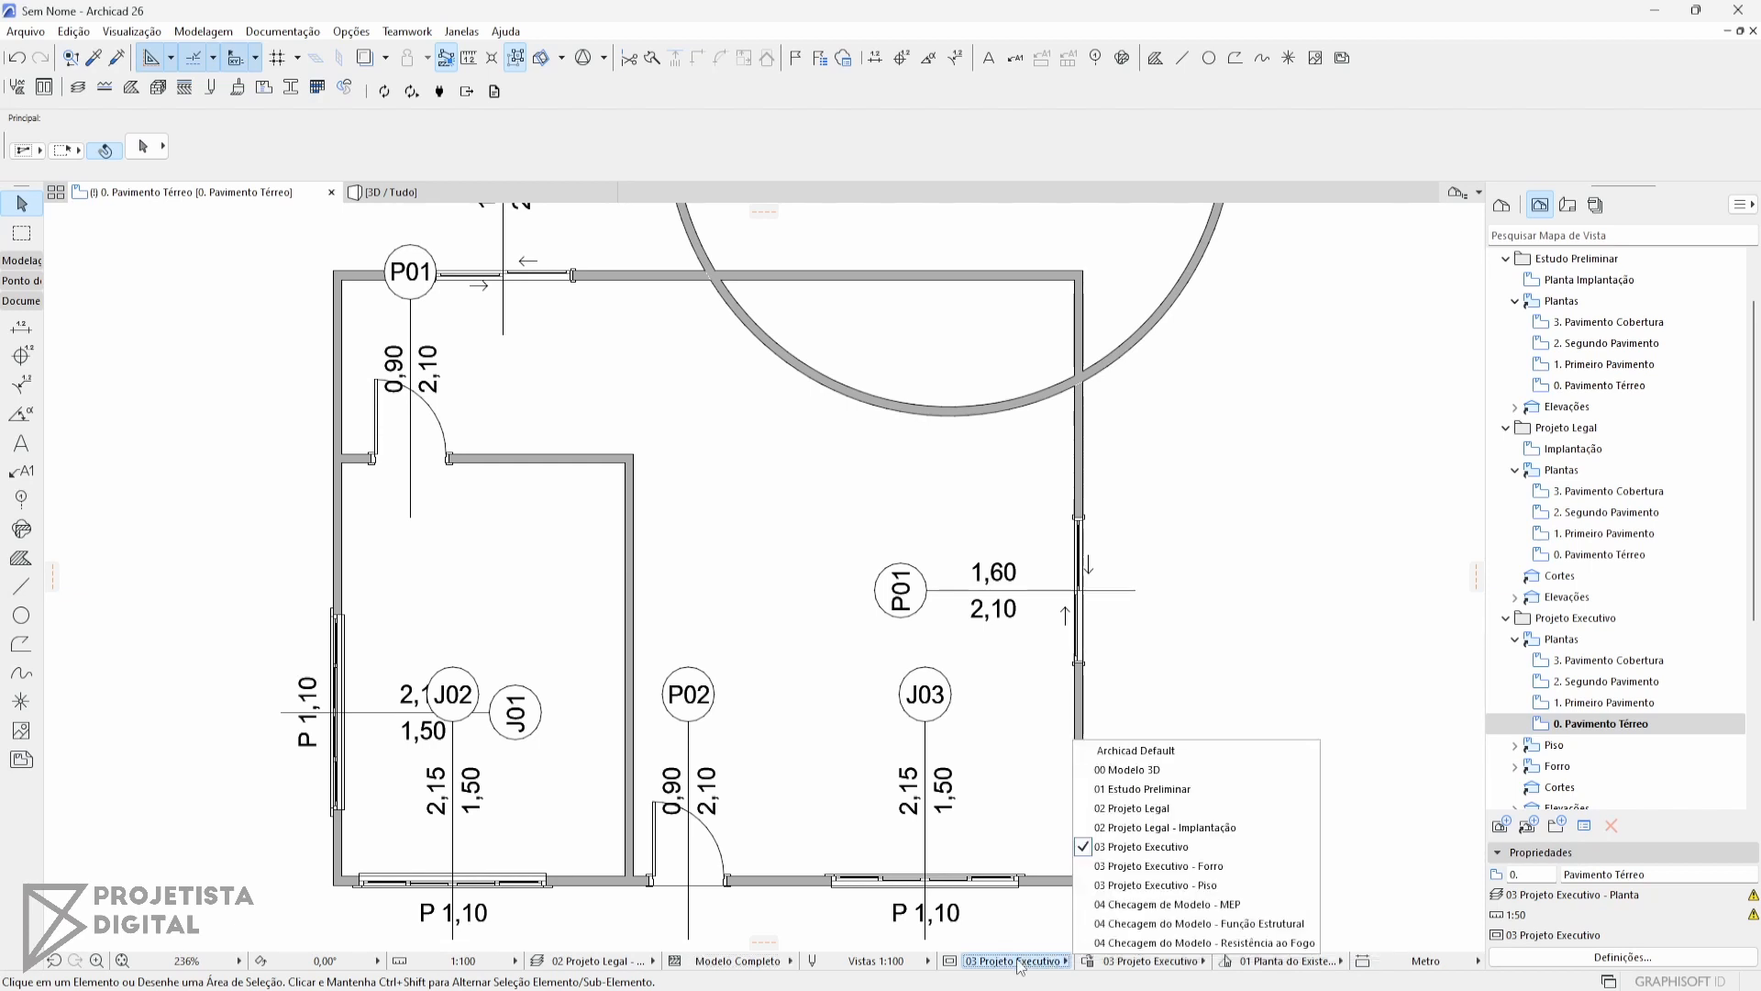
pyautogui.click(569, 957)
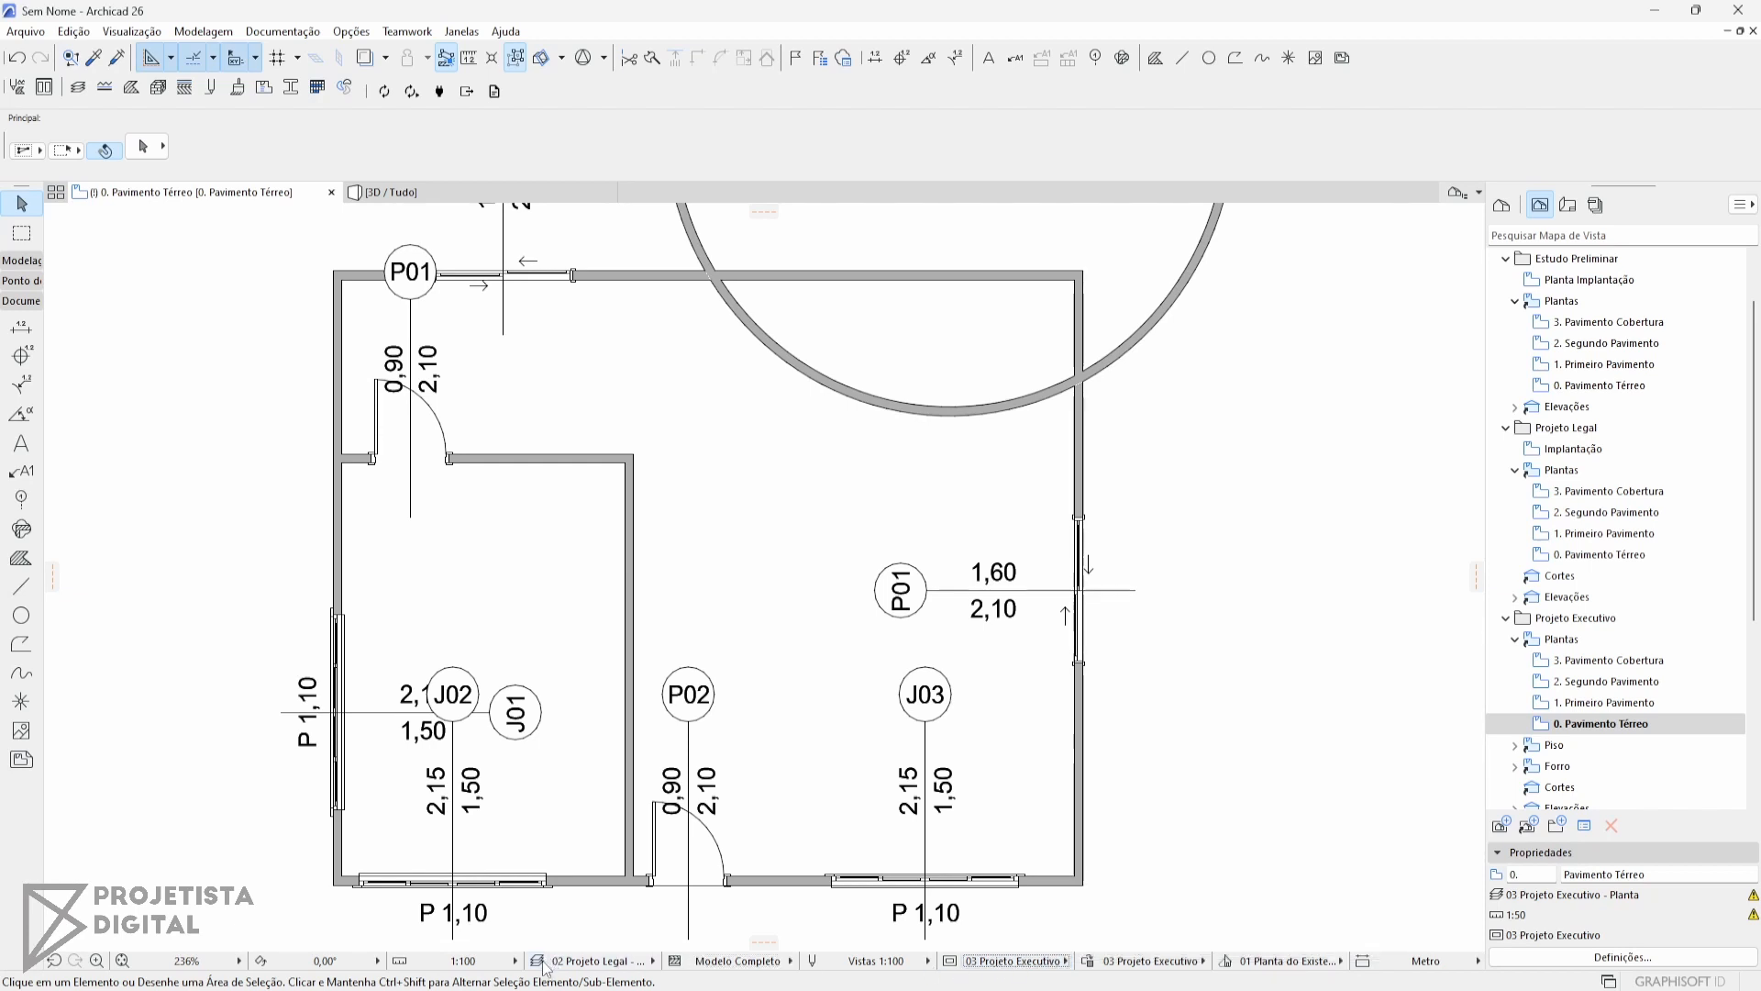
pyautogui.click(537, 961)
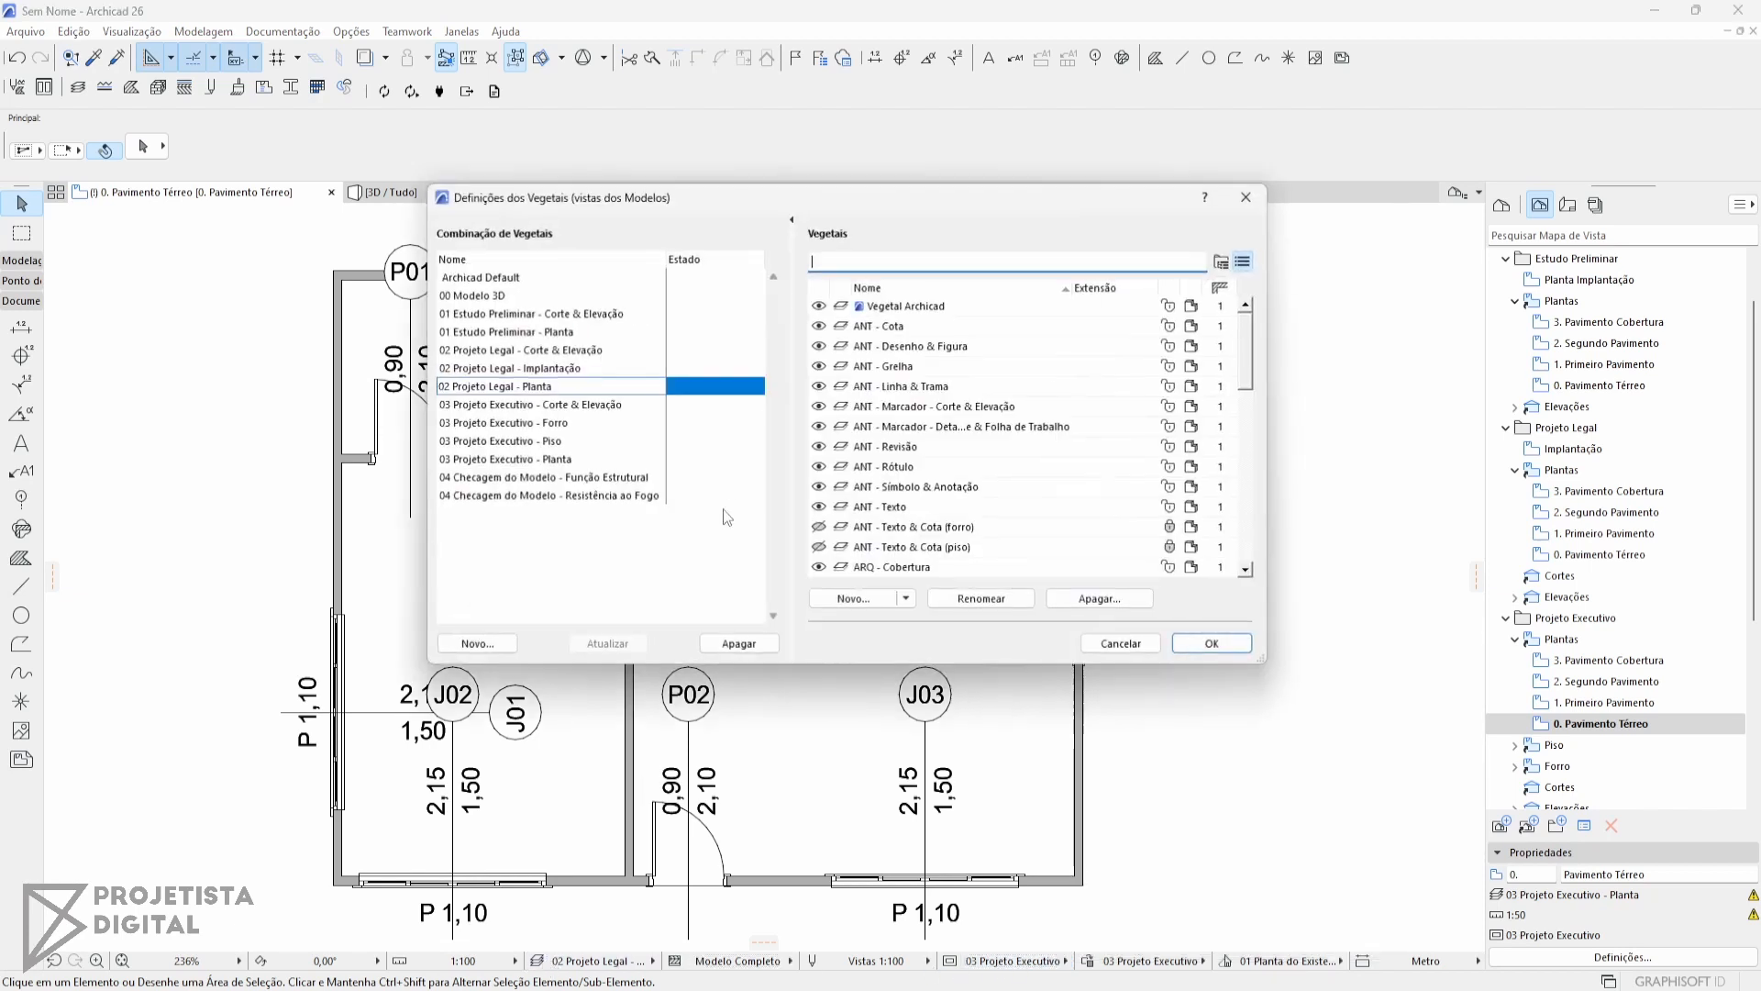
pyautogui.click(1179, 643)
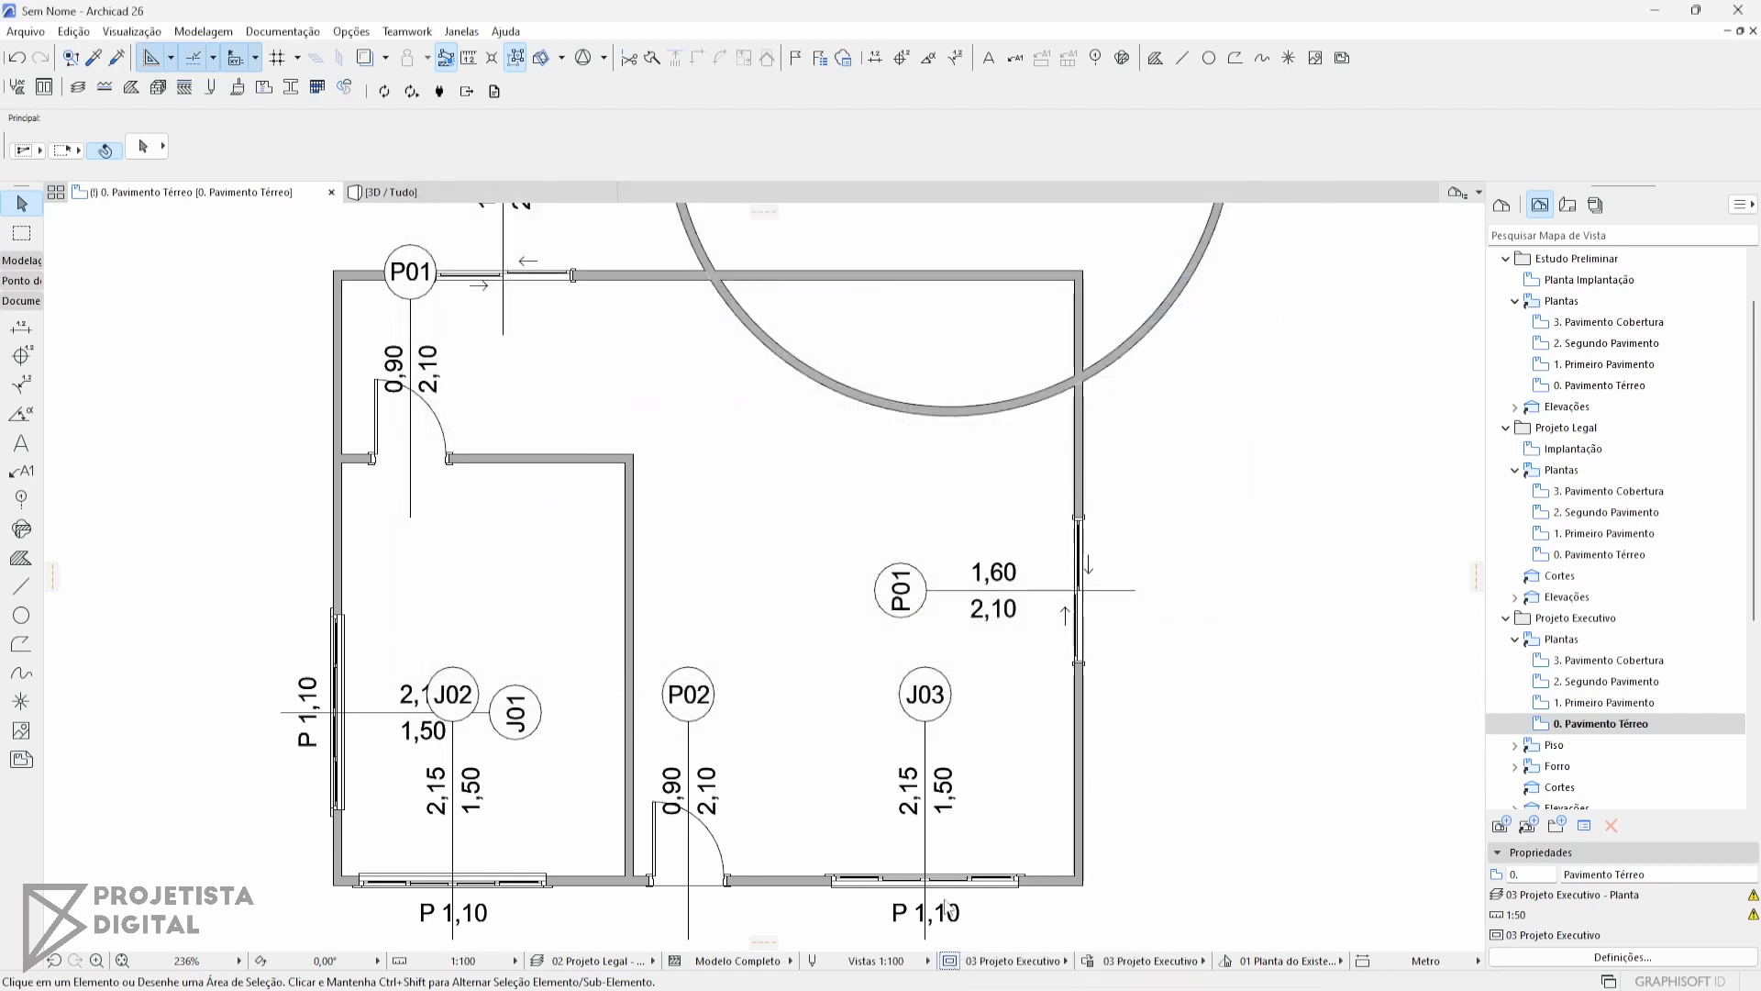
pyautogui.click(949, 960)
pyautogui.click(1294, 857)
# Open the Estudo Preliminar view of 0. Pavimento Térreo and check its model view option combination.
pyautogui.click(1606, 554)
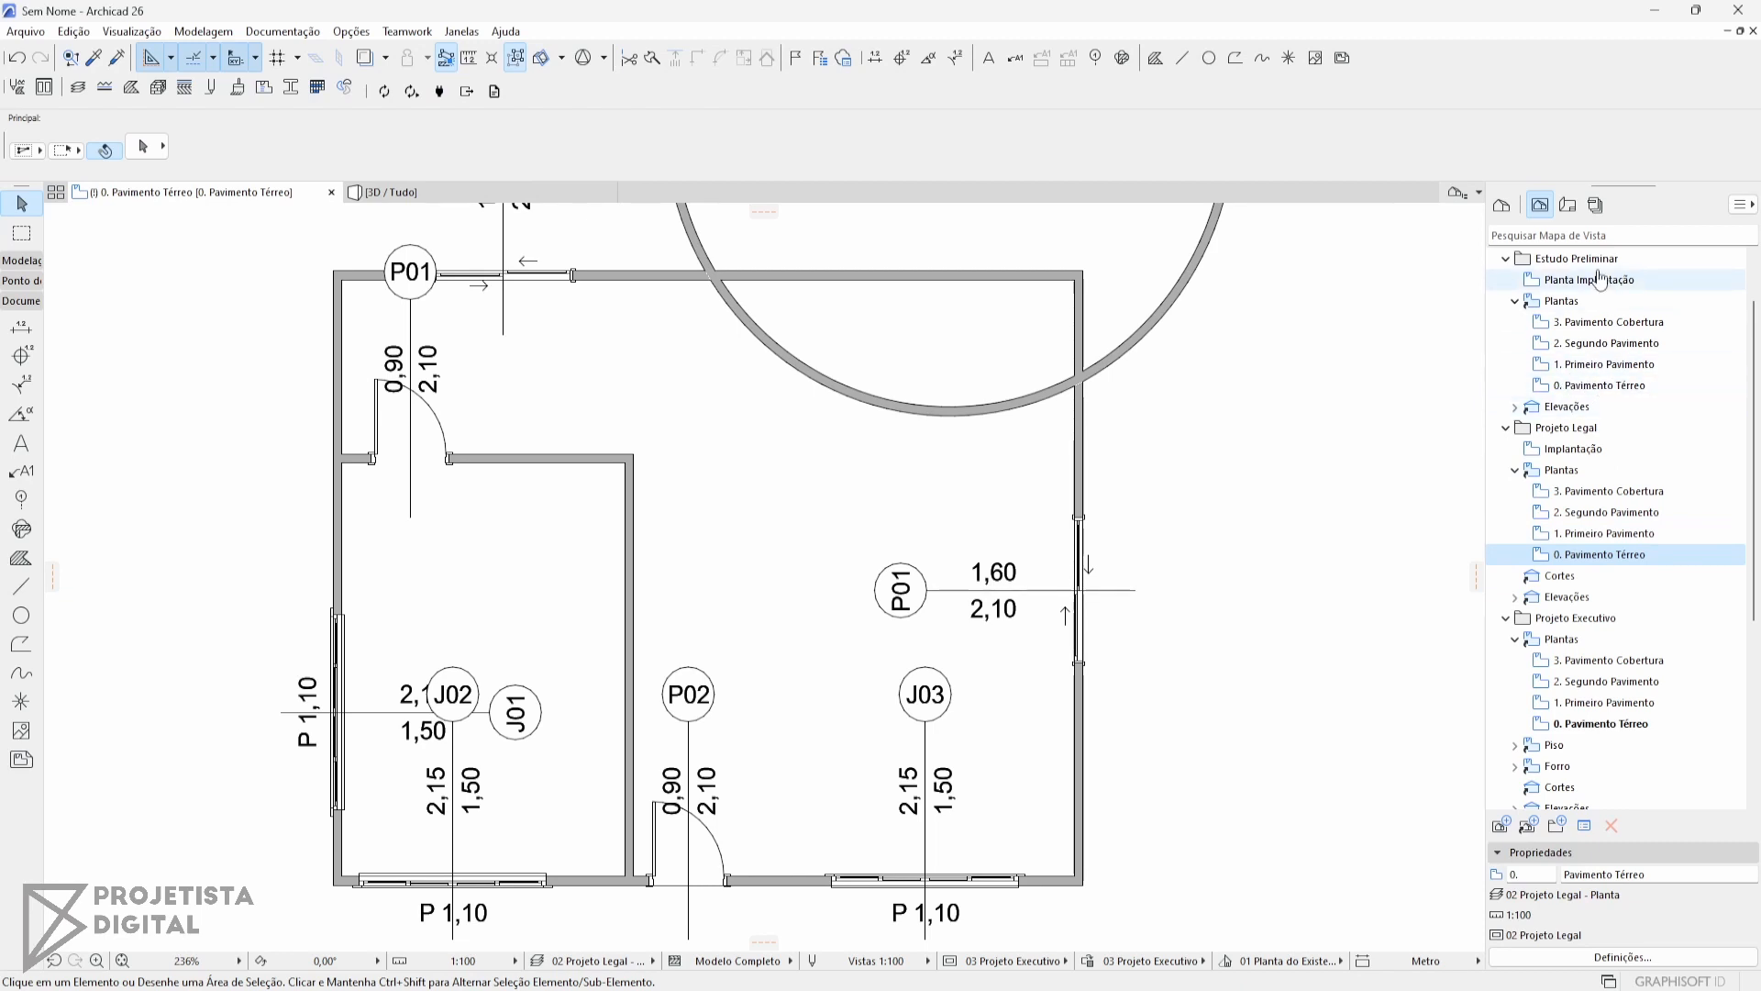
pyautogui.doubleClick(1598, 385)
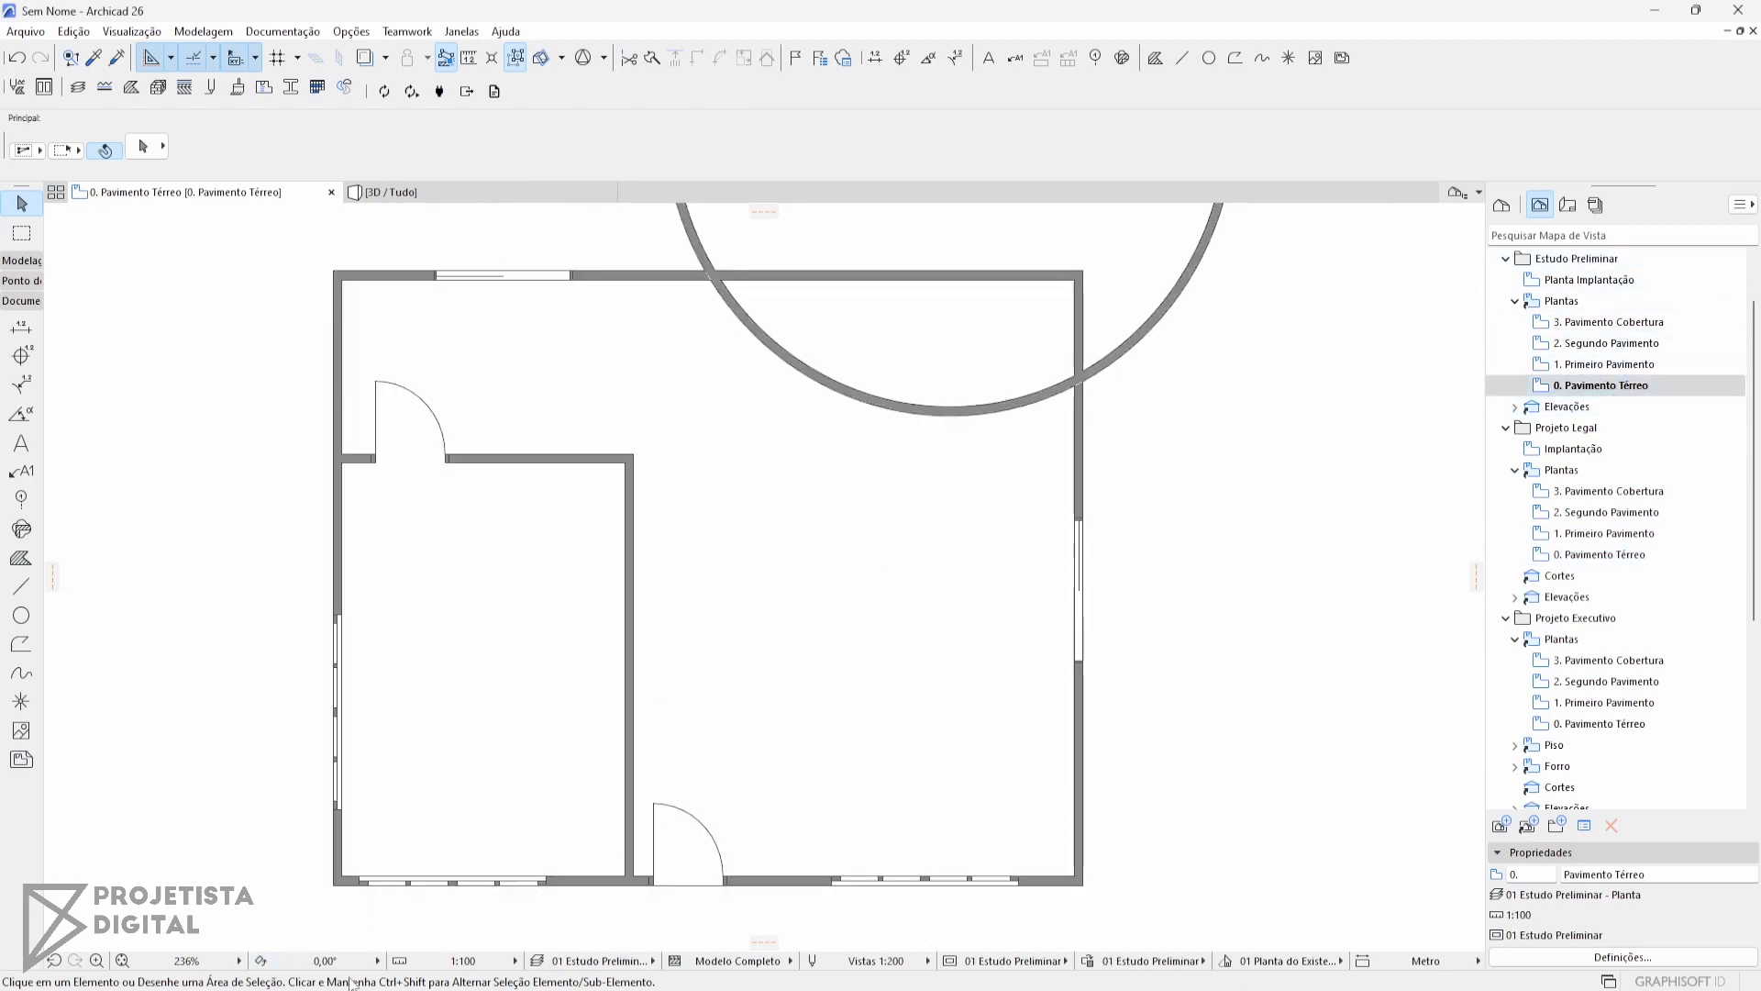
pyautogui.click(988, 961)
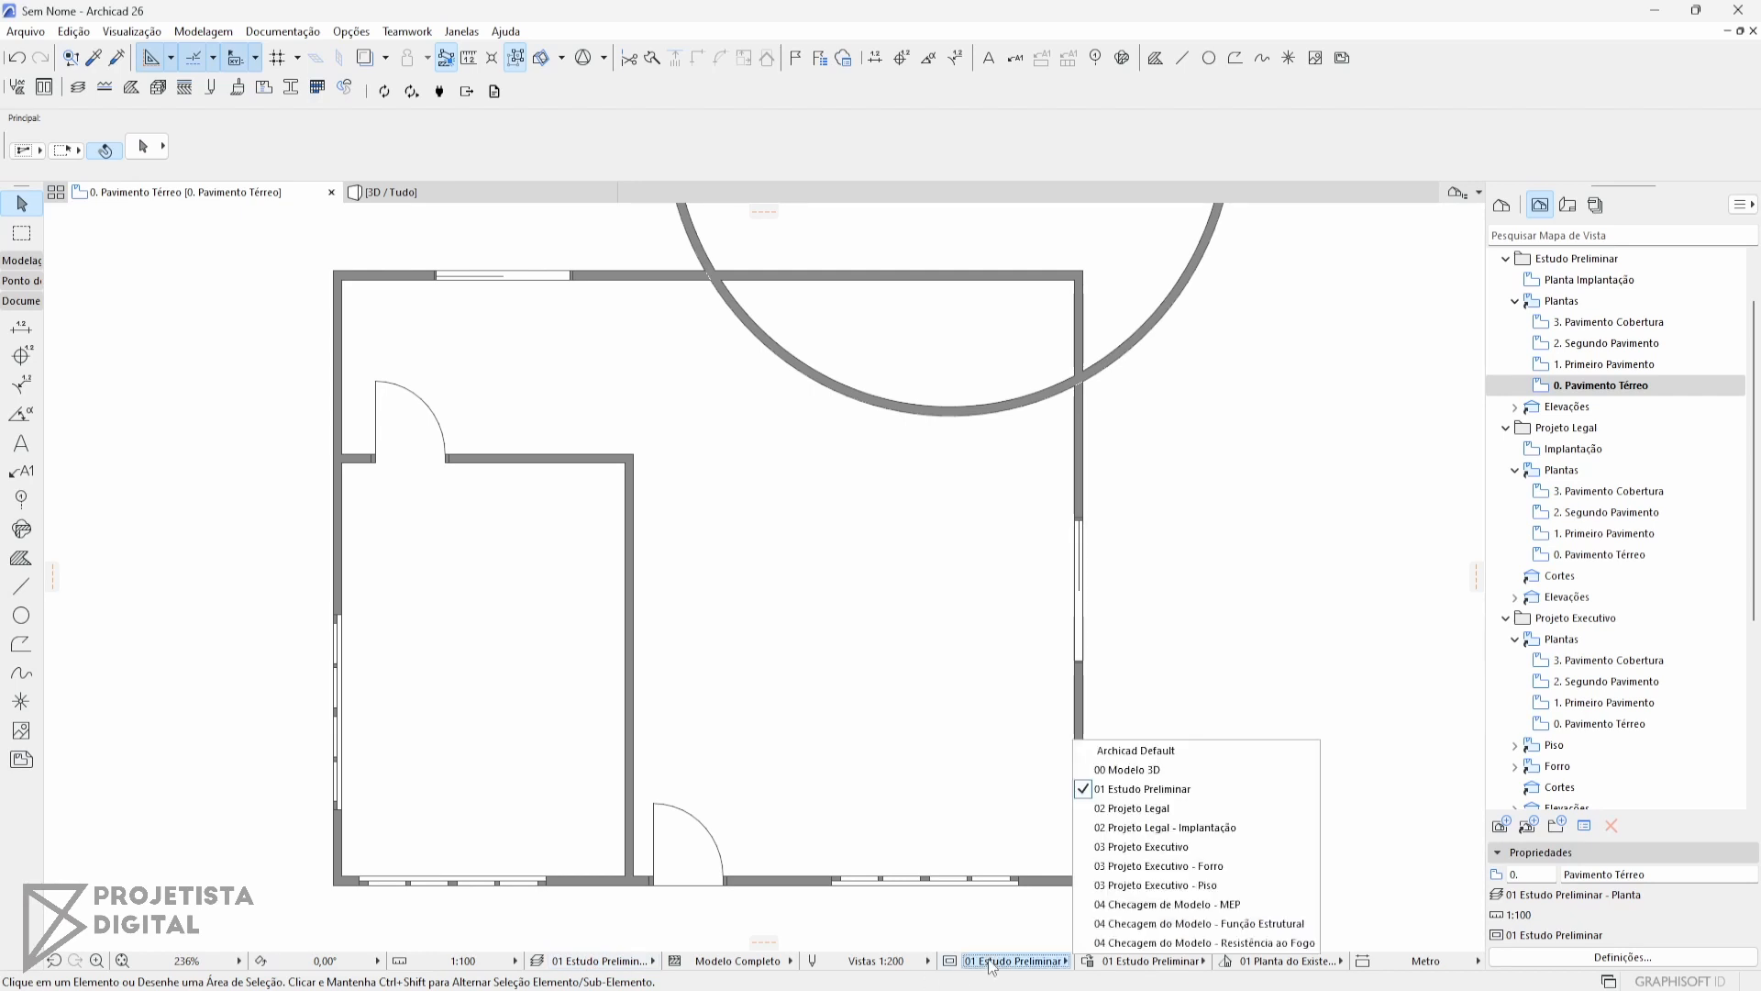
pyautogui.click(1192, 973)
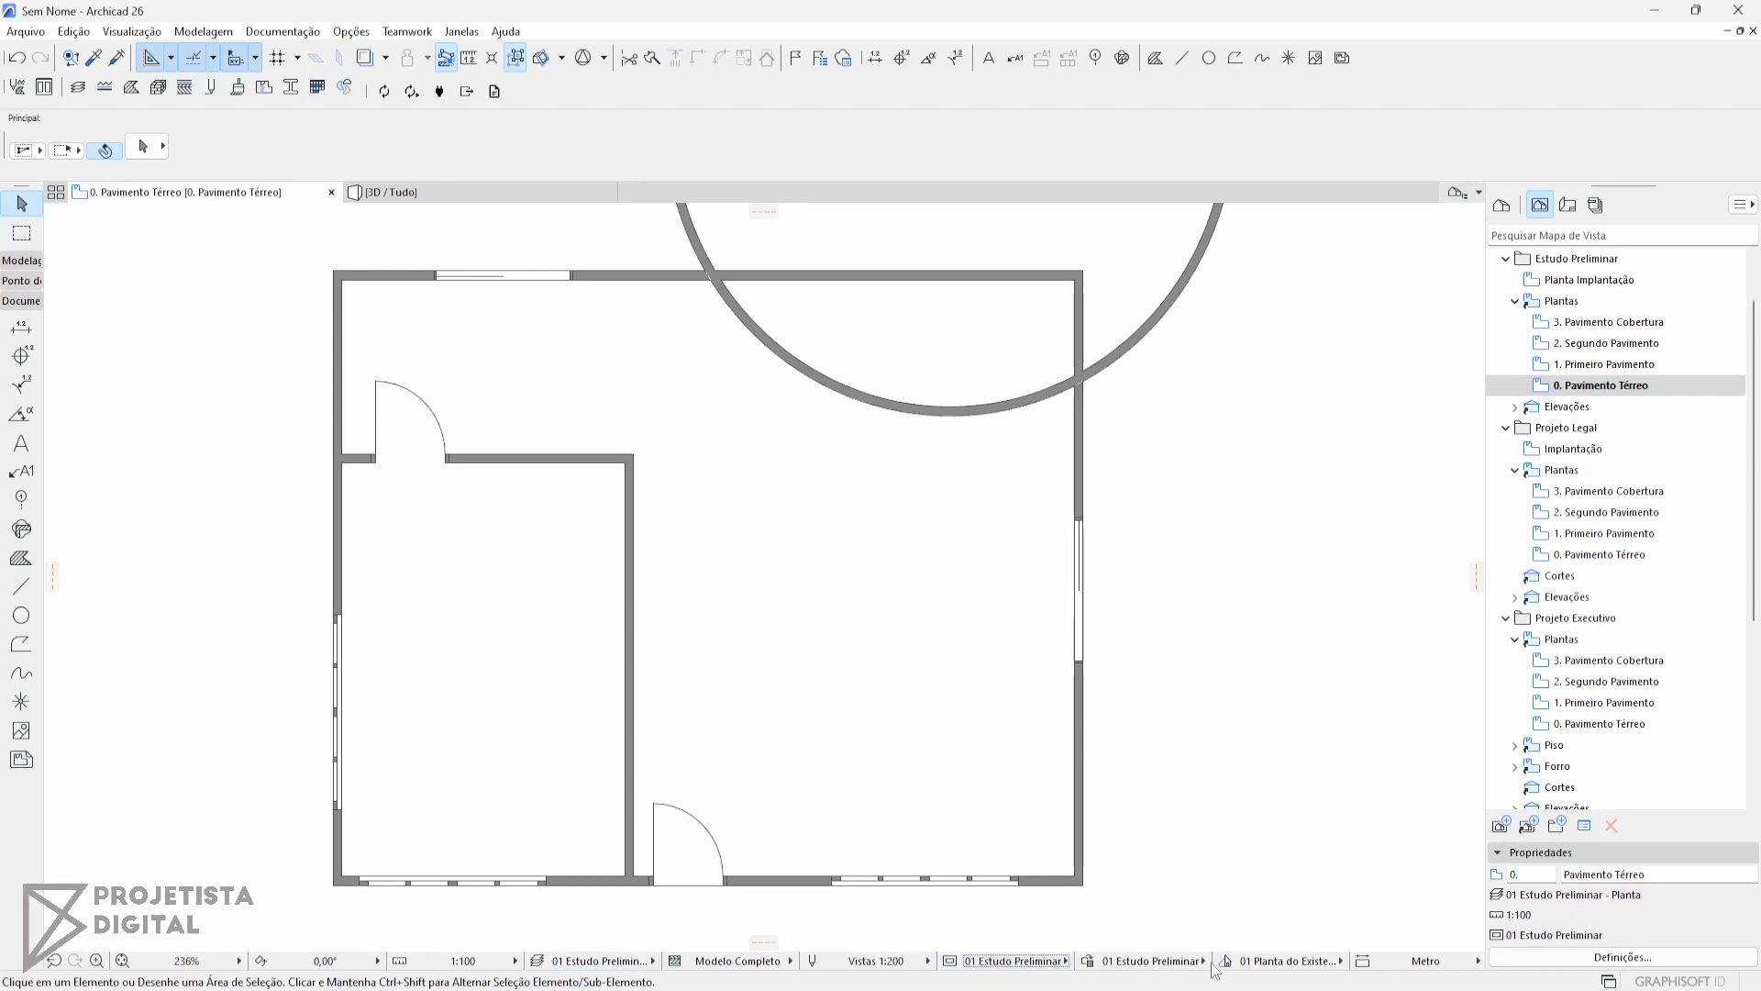
# Open the Projeto Legal view of 0. Pavimento Térreo and display the construction element section of its model view options.
pyautogui.doubleClick(1617, 554)
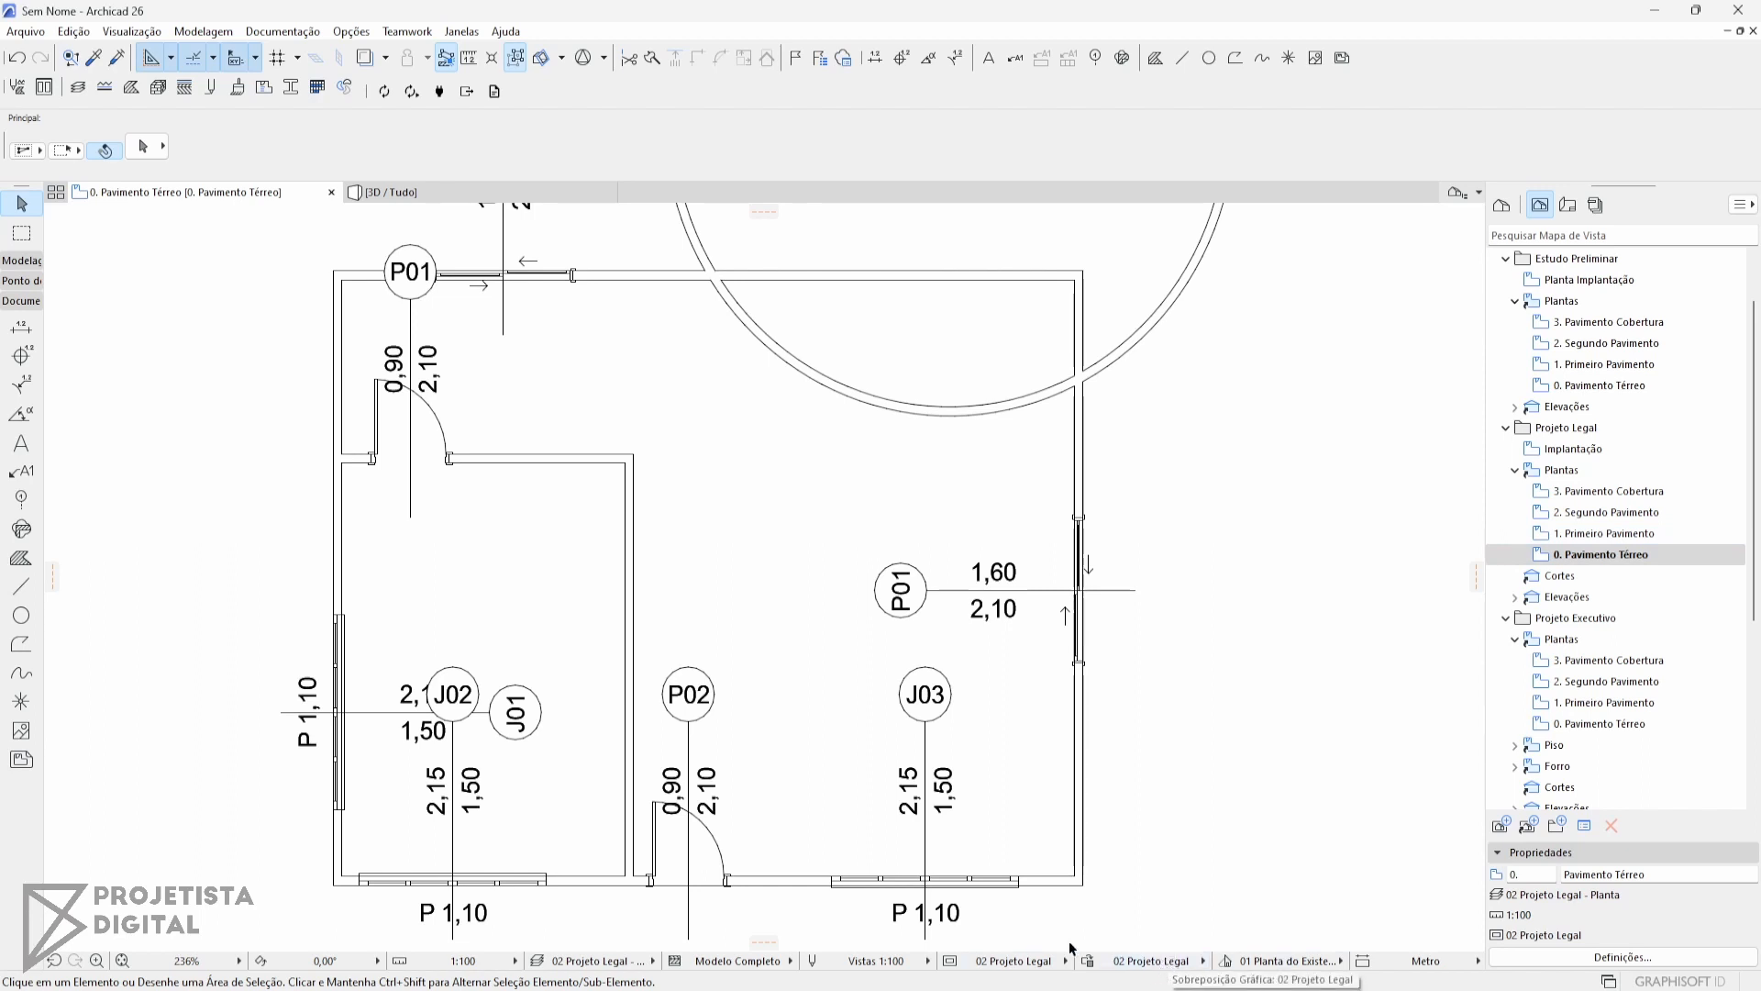
pyautogui.click(950, 961)
pyautogui.click(780, 168)
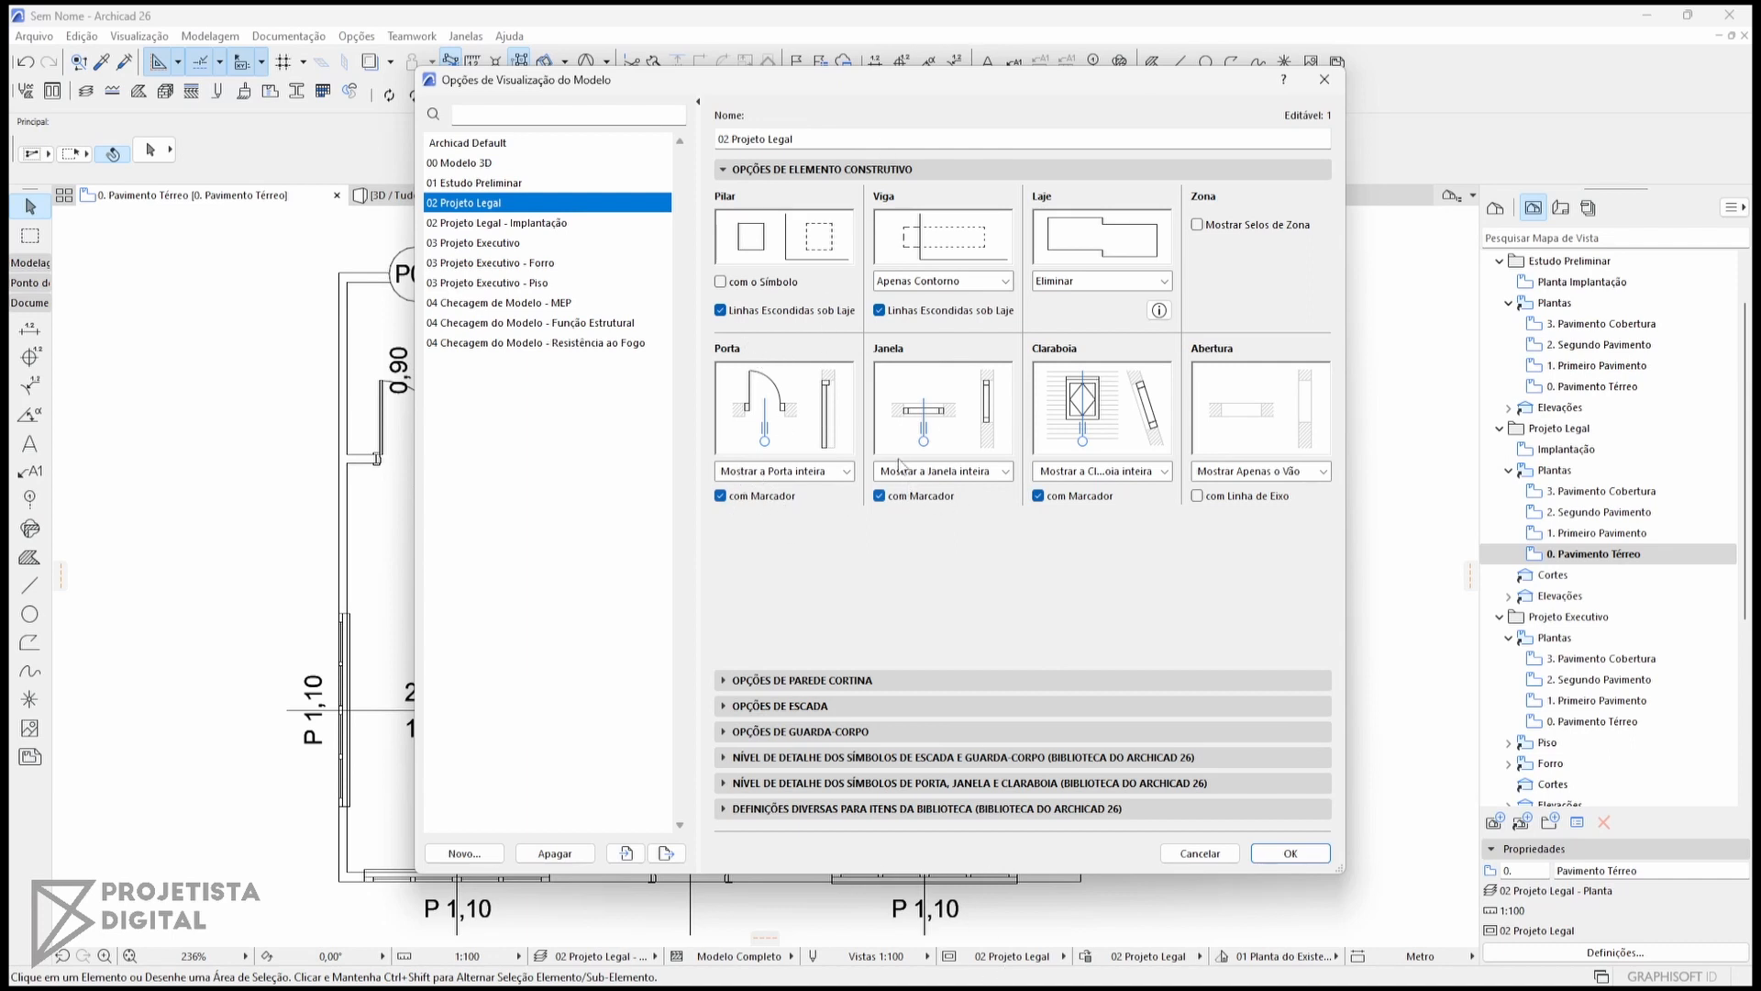
# Review the door and beam display choices for 02 Projeto Legal, keeping Mostrar a Porta inteira and Apenas Contorno.
pyautogui.click(848, 471)
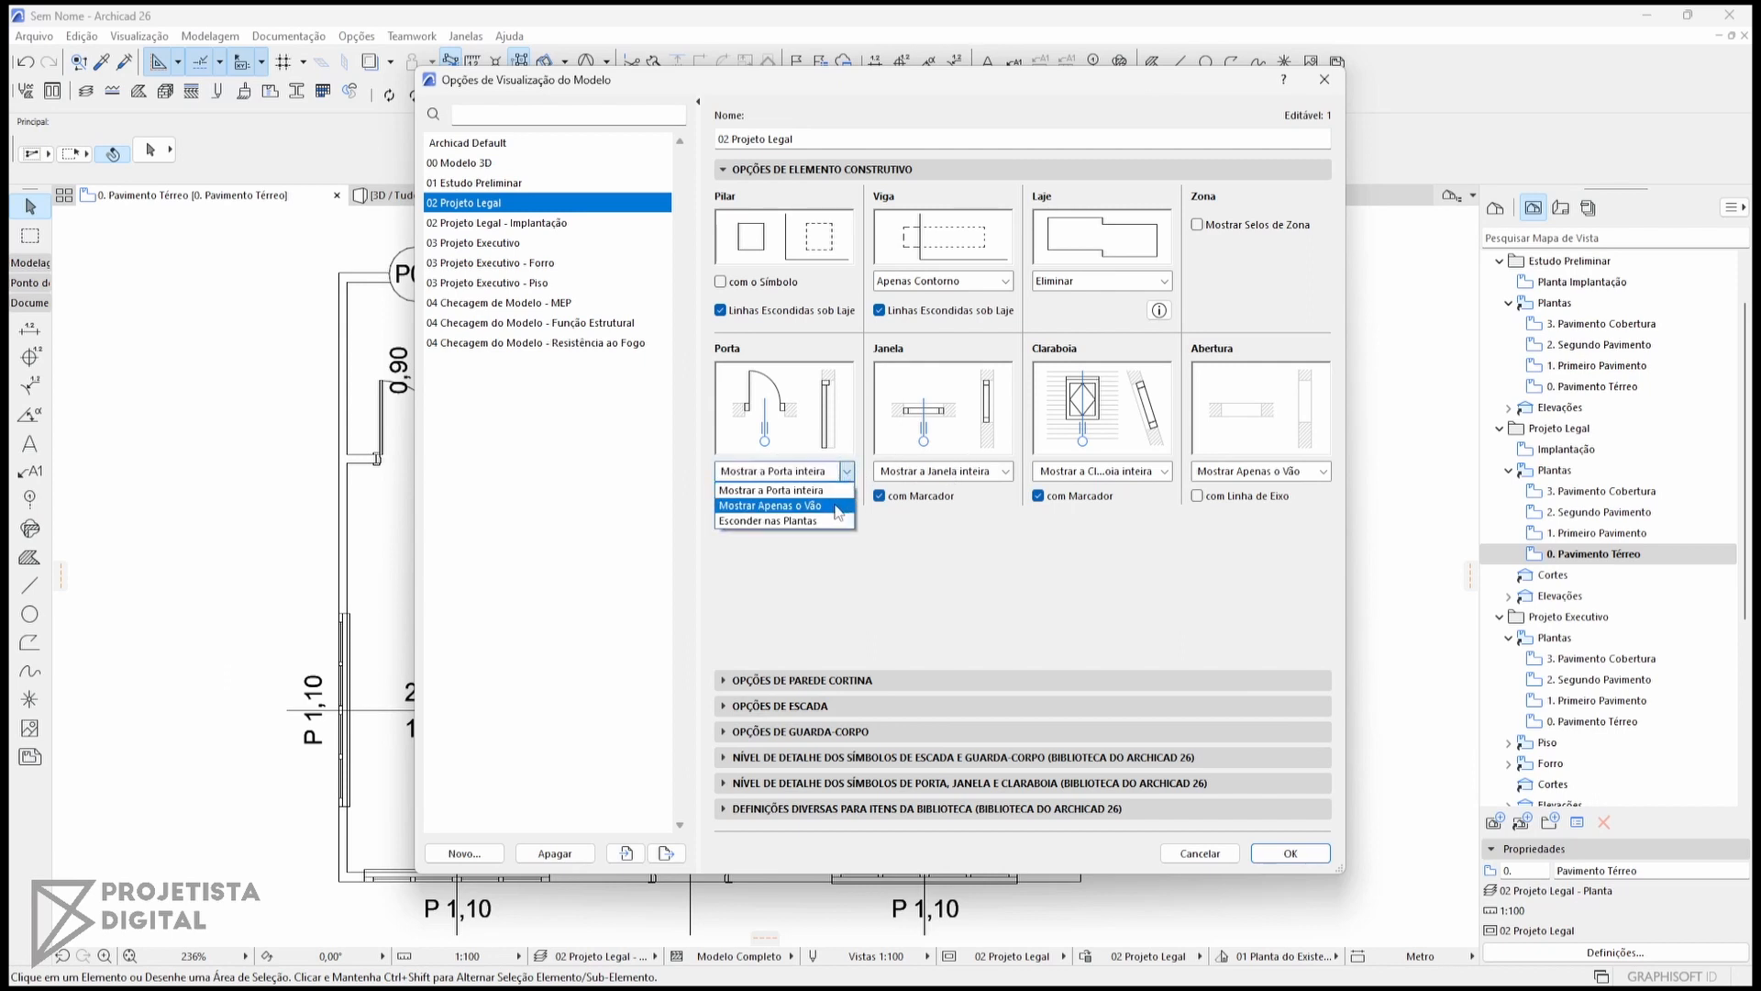
pyautogui.click(839, 491)
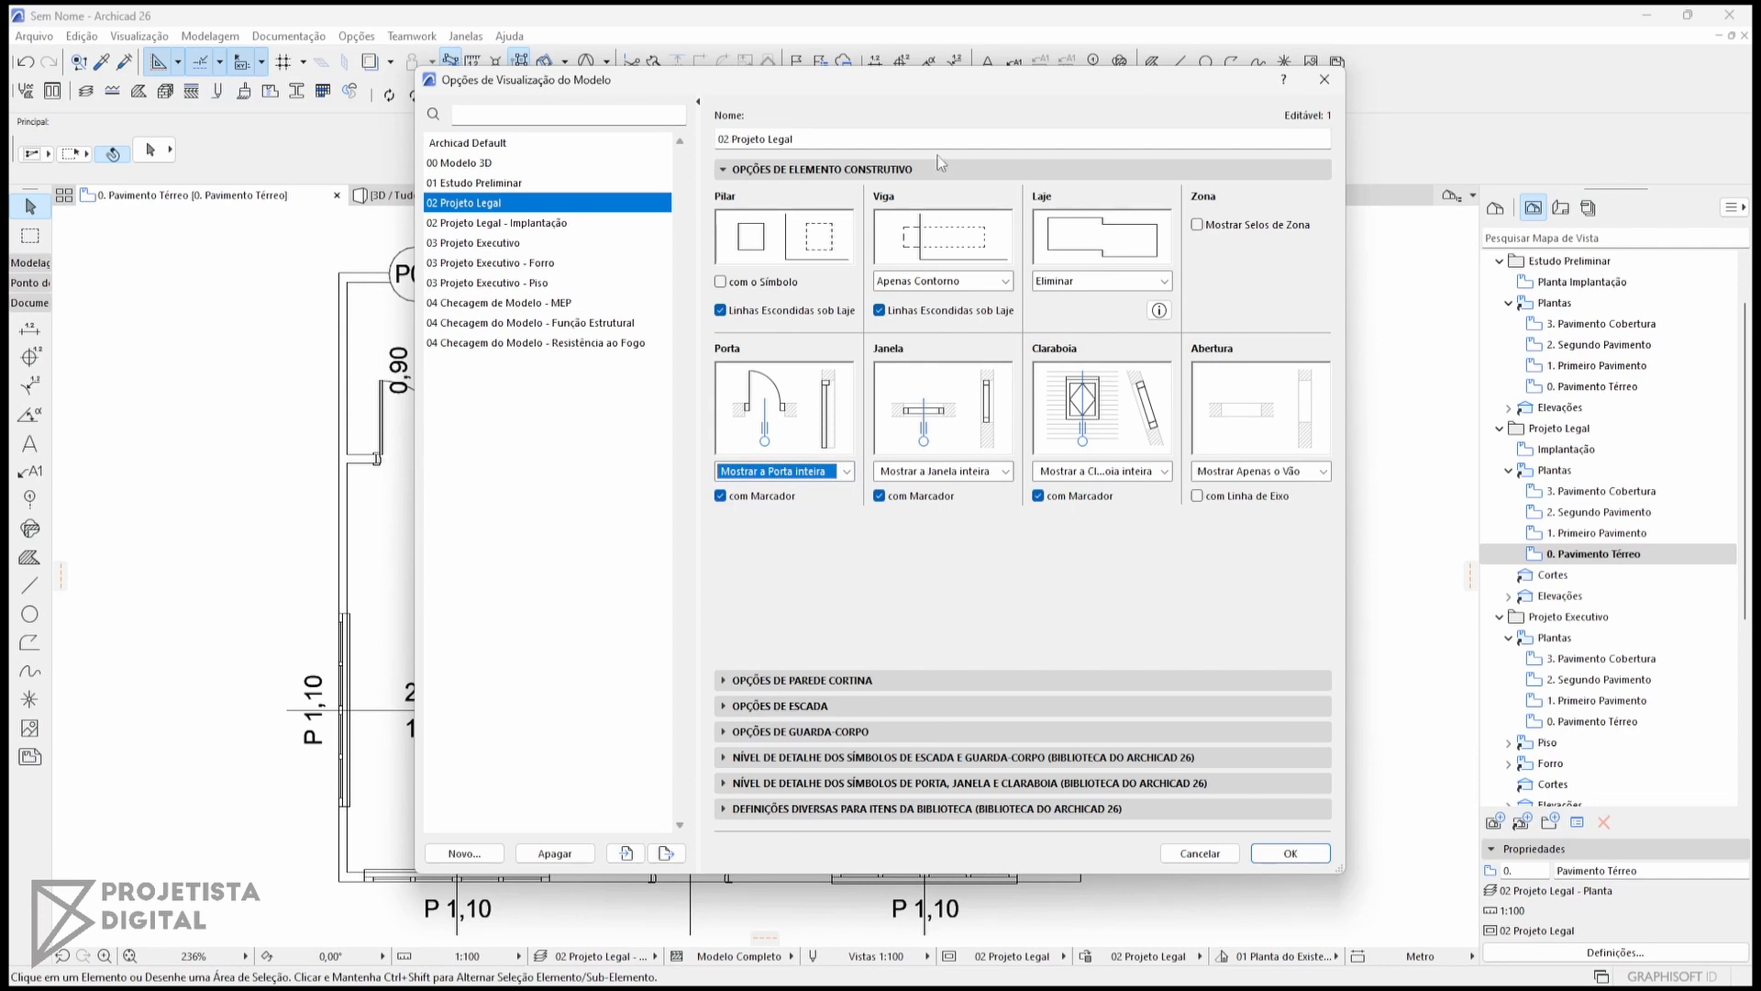
pyautogui.moveTo(892, 87); pyautogui.dragTo(1183, 77)
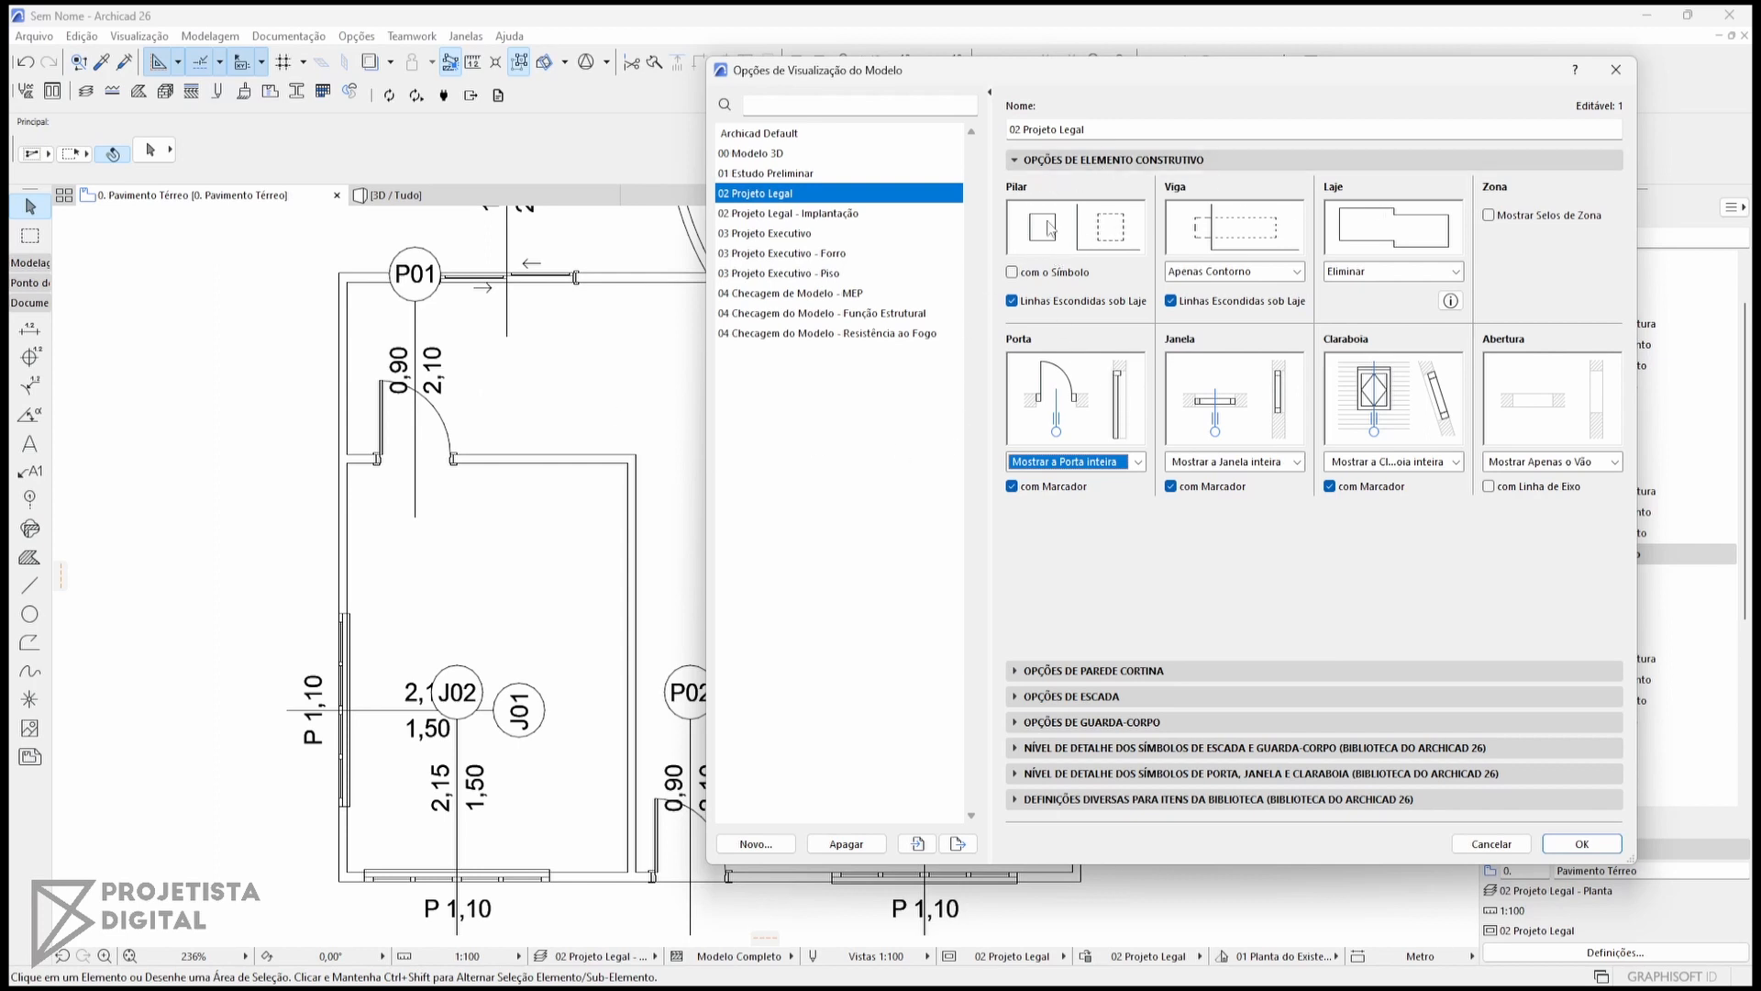
pyautogui.click(1223, 273)
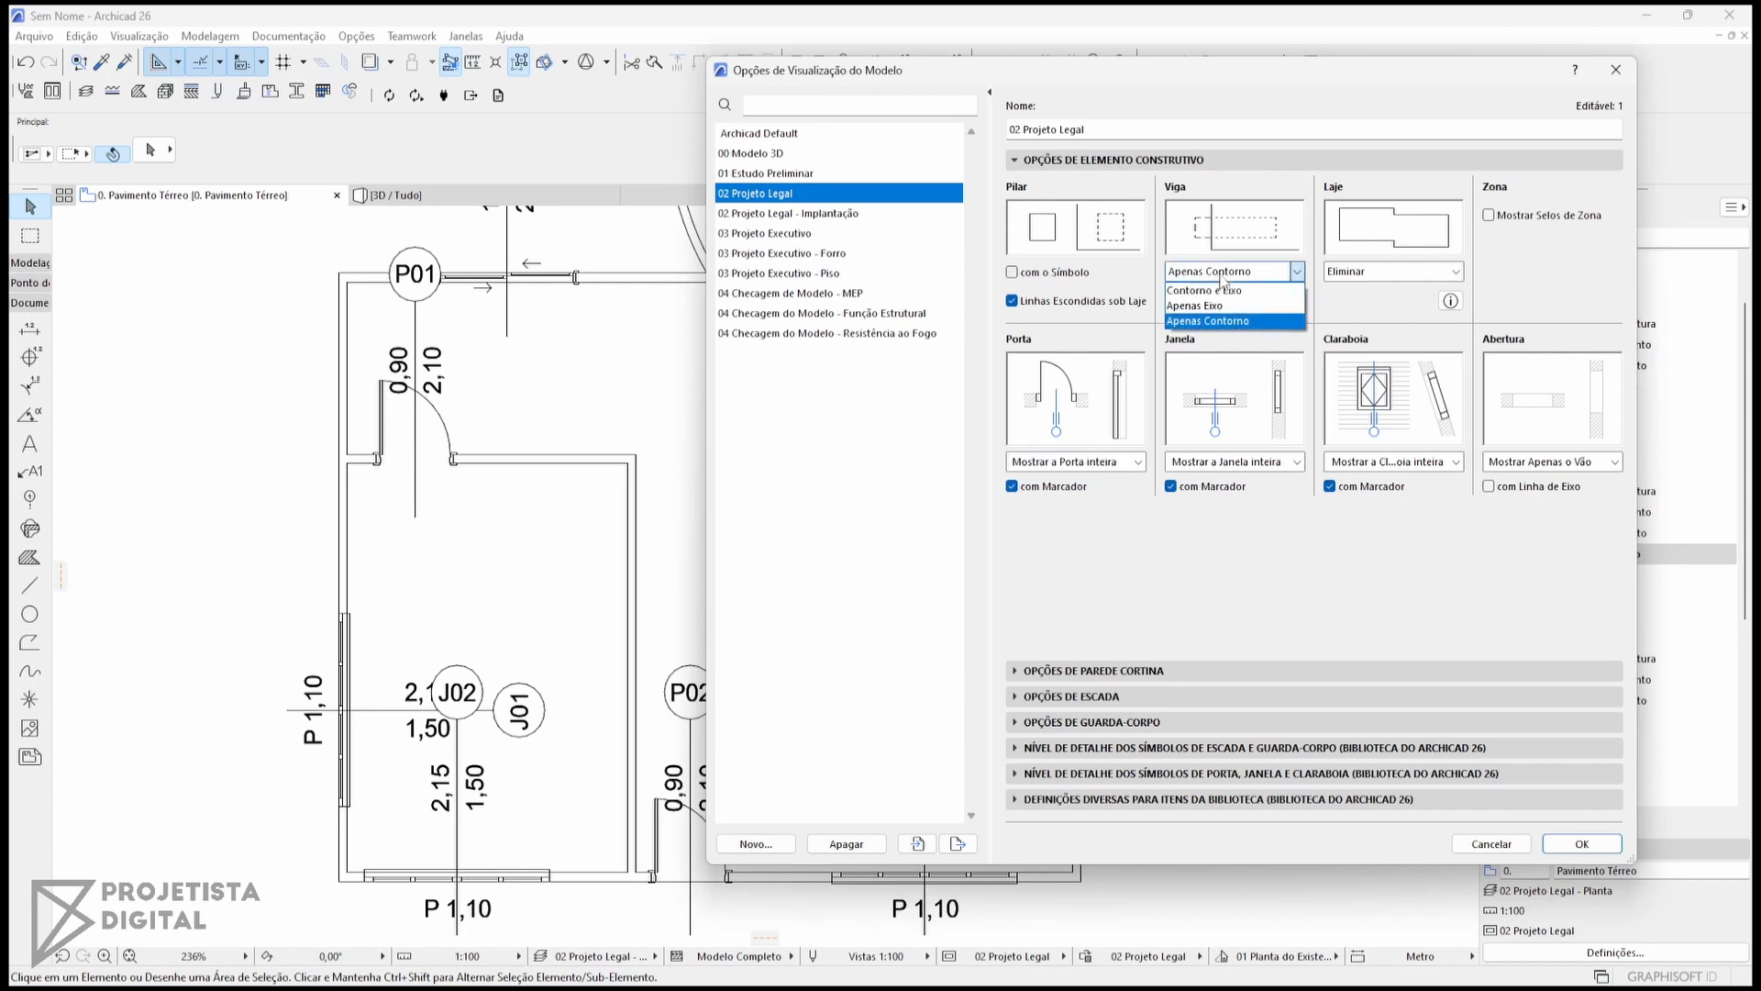
pyautogui.click(1284, 275)
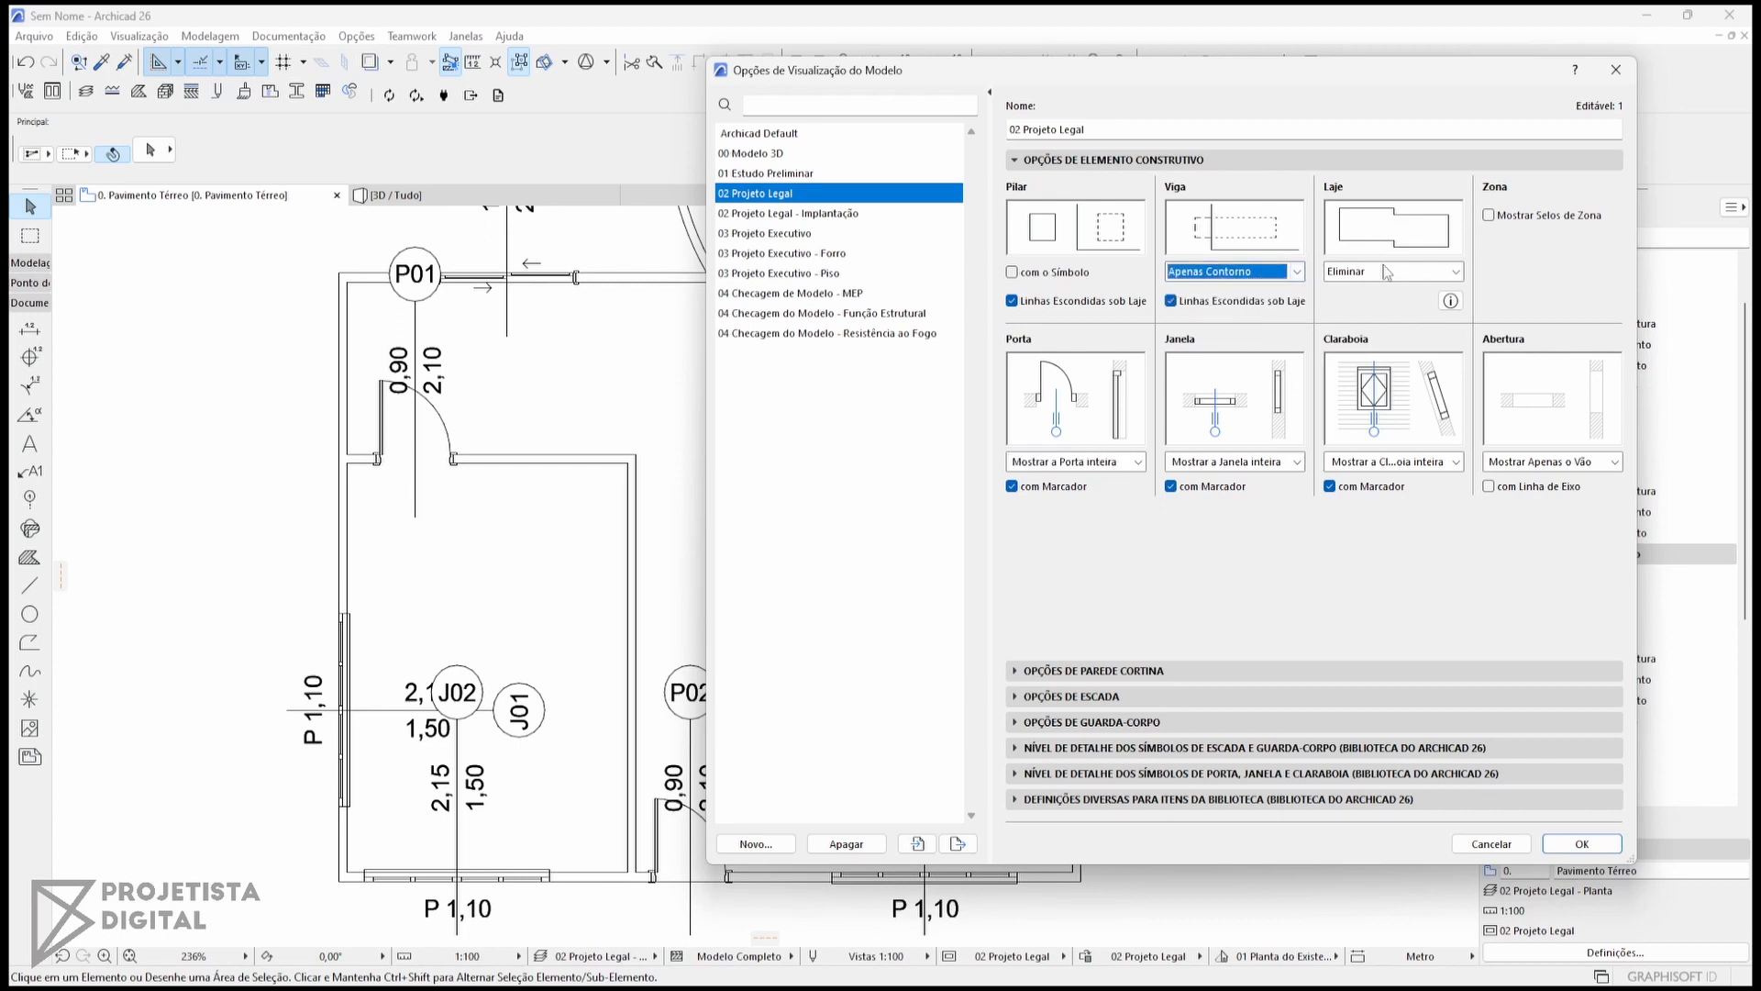
# Compare the curtain wall display options of the 02 Projeto Legal, 03 Projeto Executivo and 01 Estudo Preliminar combinations.
pyautogui.click(1088, 161)
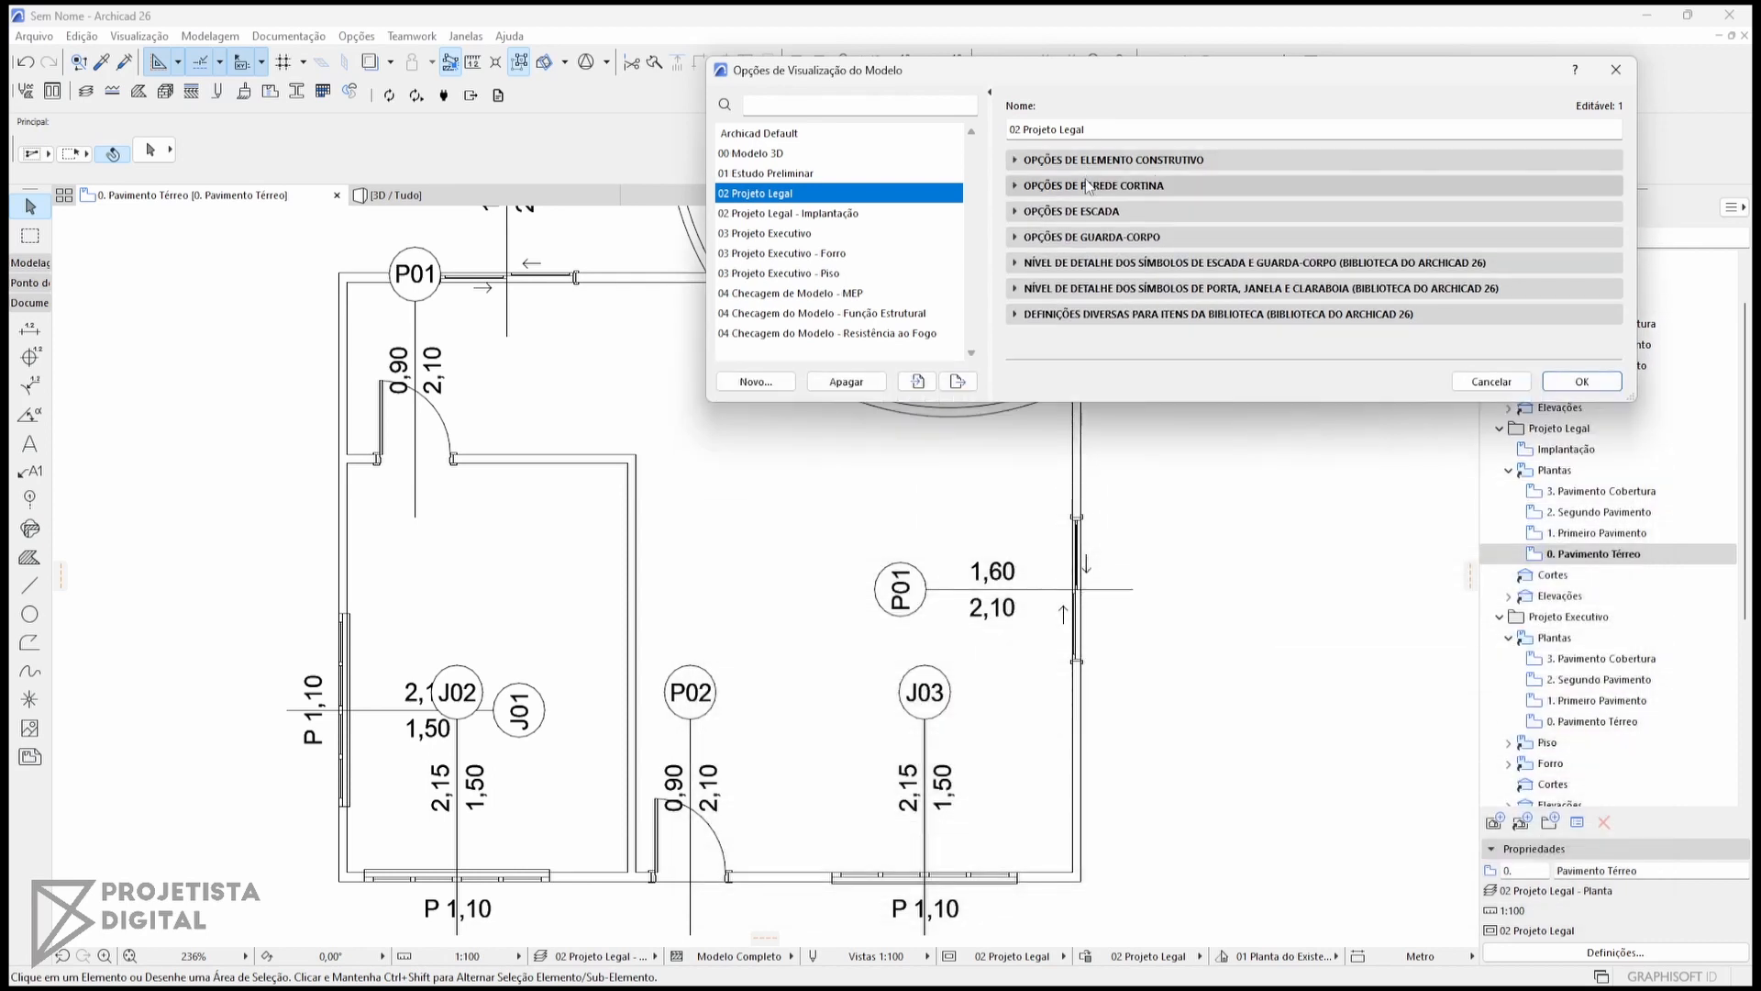
pyautogui.click(1086, 182)
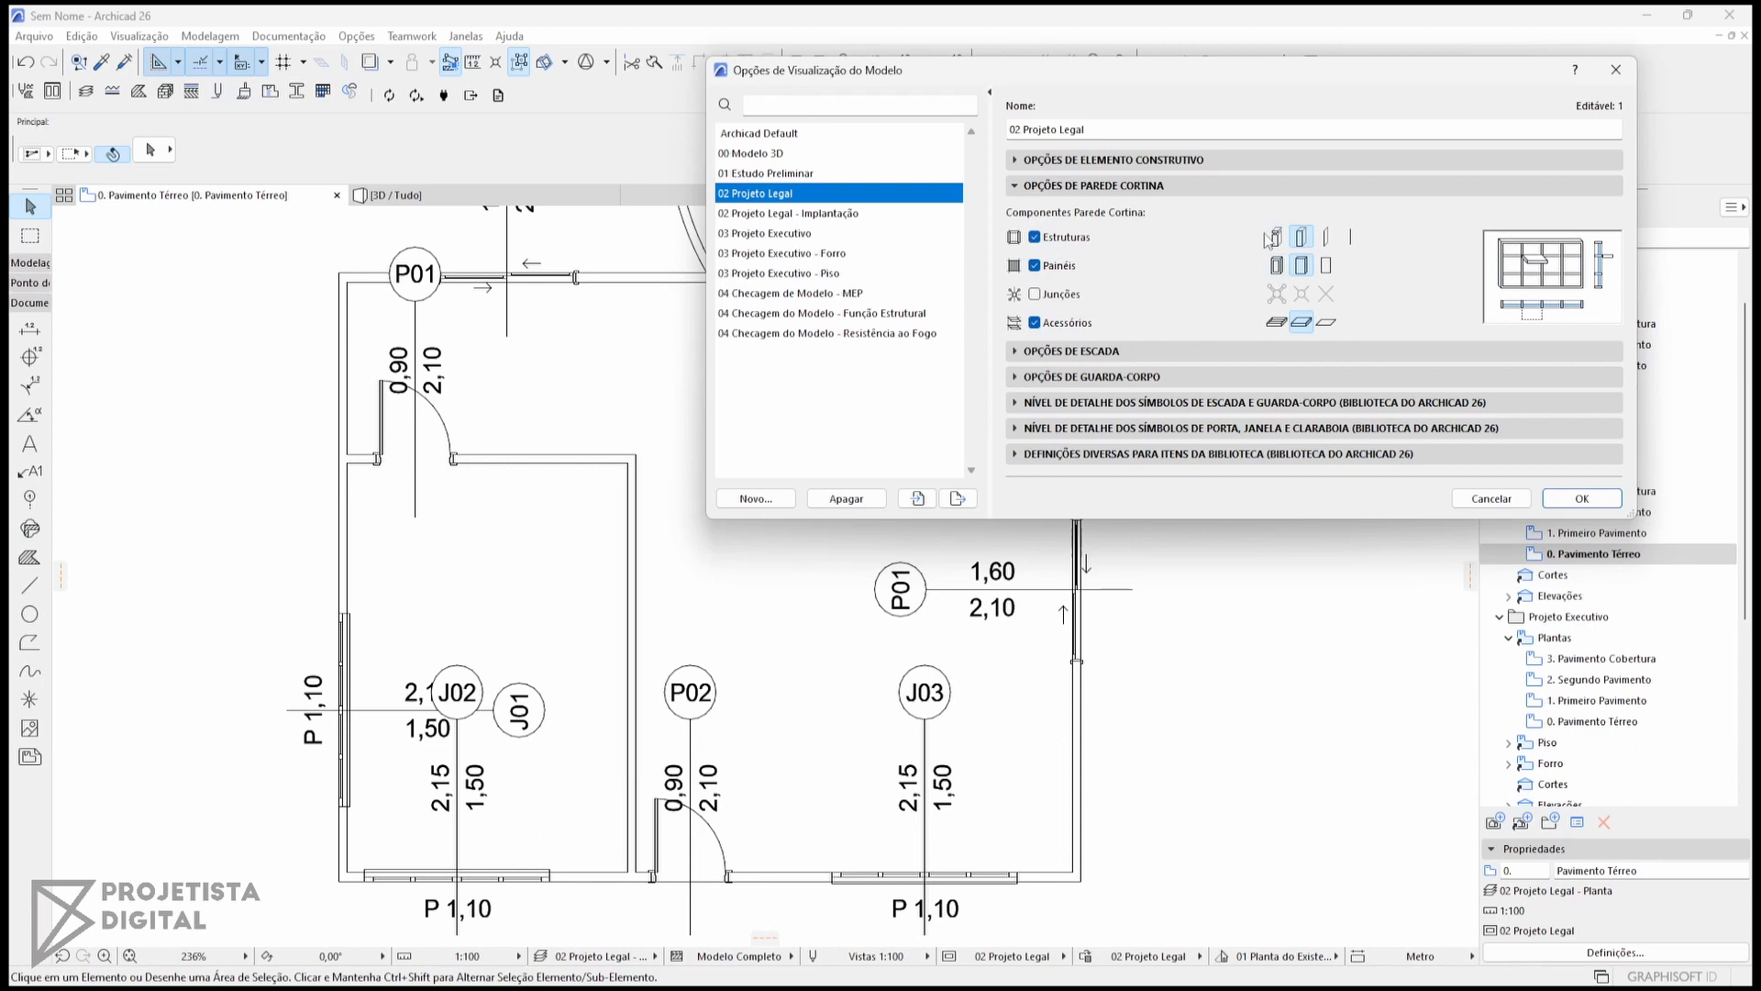
pyautogui.click(795, 235)
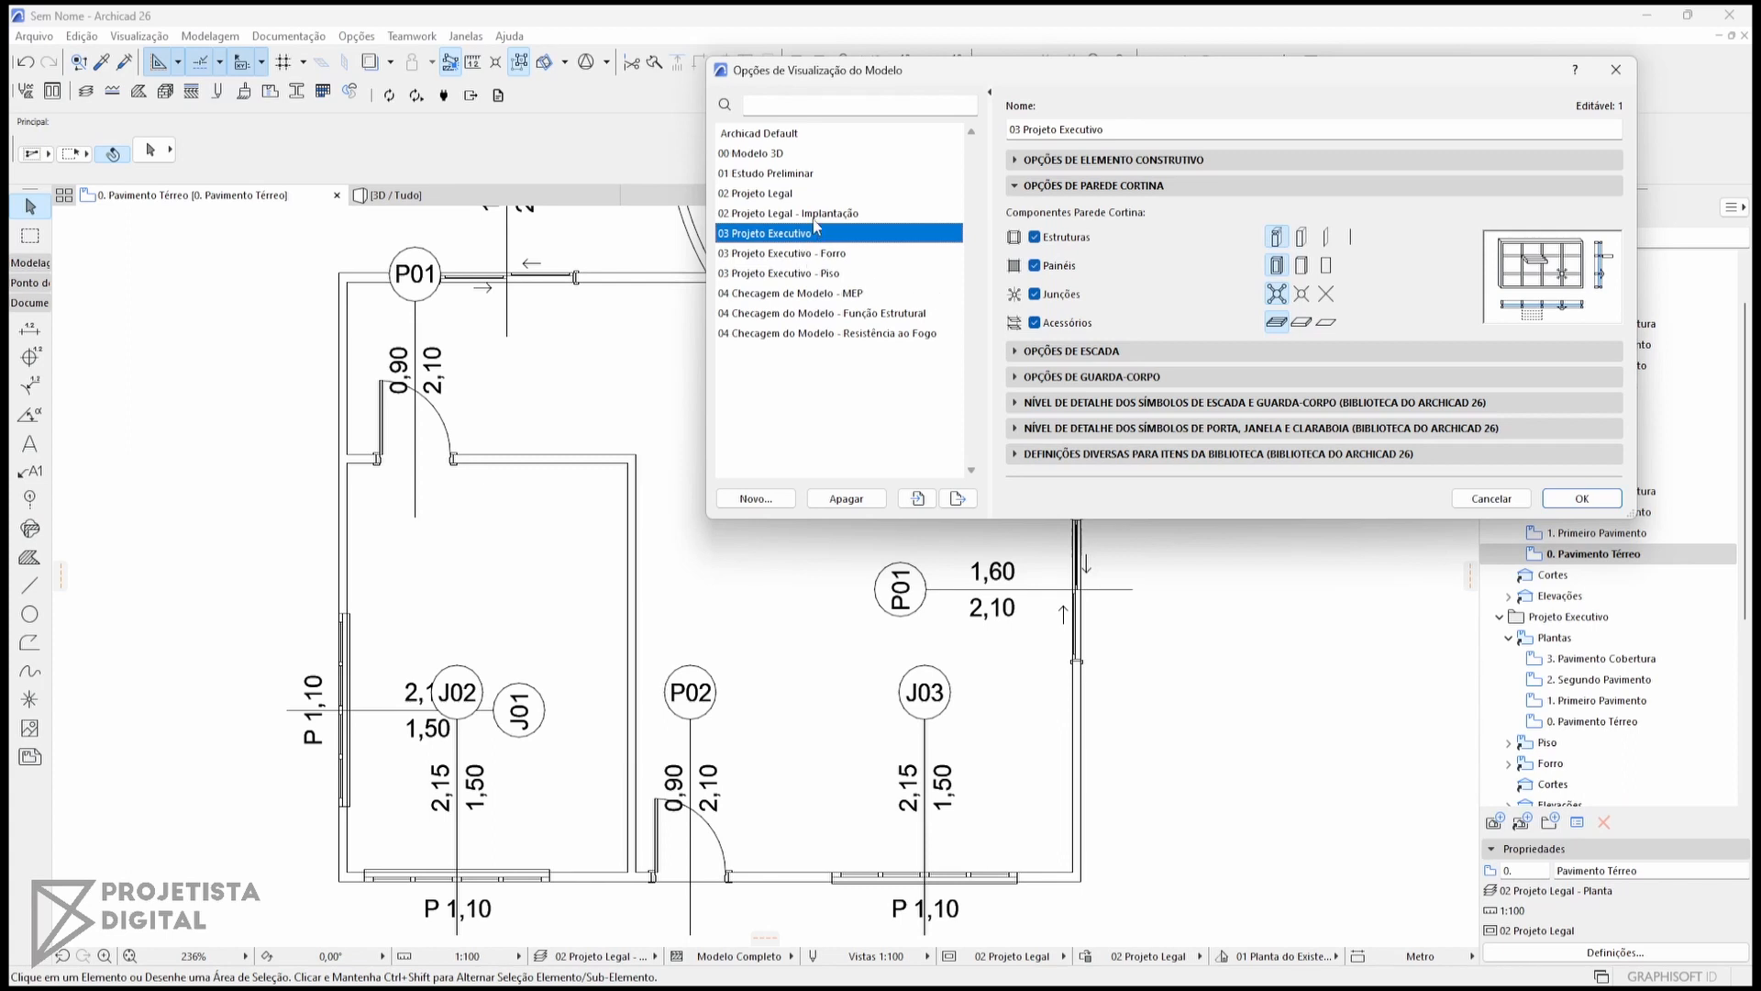
pyautogui.click(816, 214)
pyautogui.click(815, 233)
pyautogui.click(793, 195)
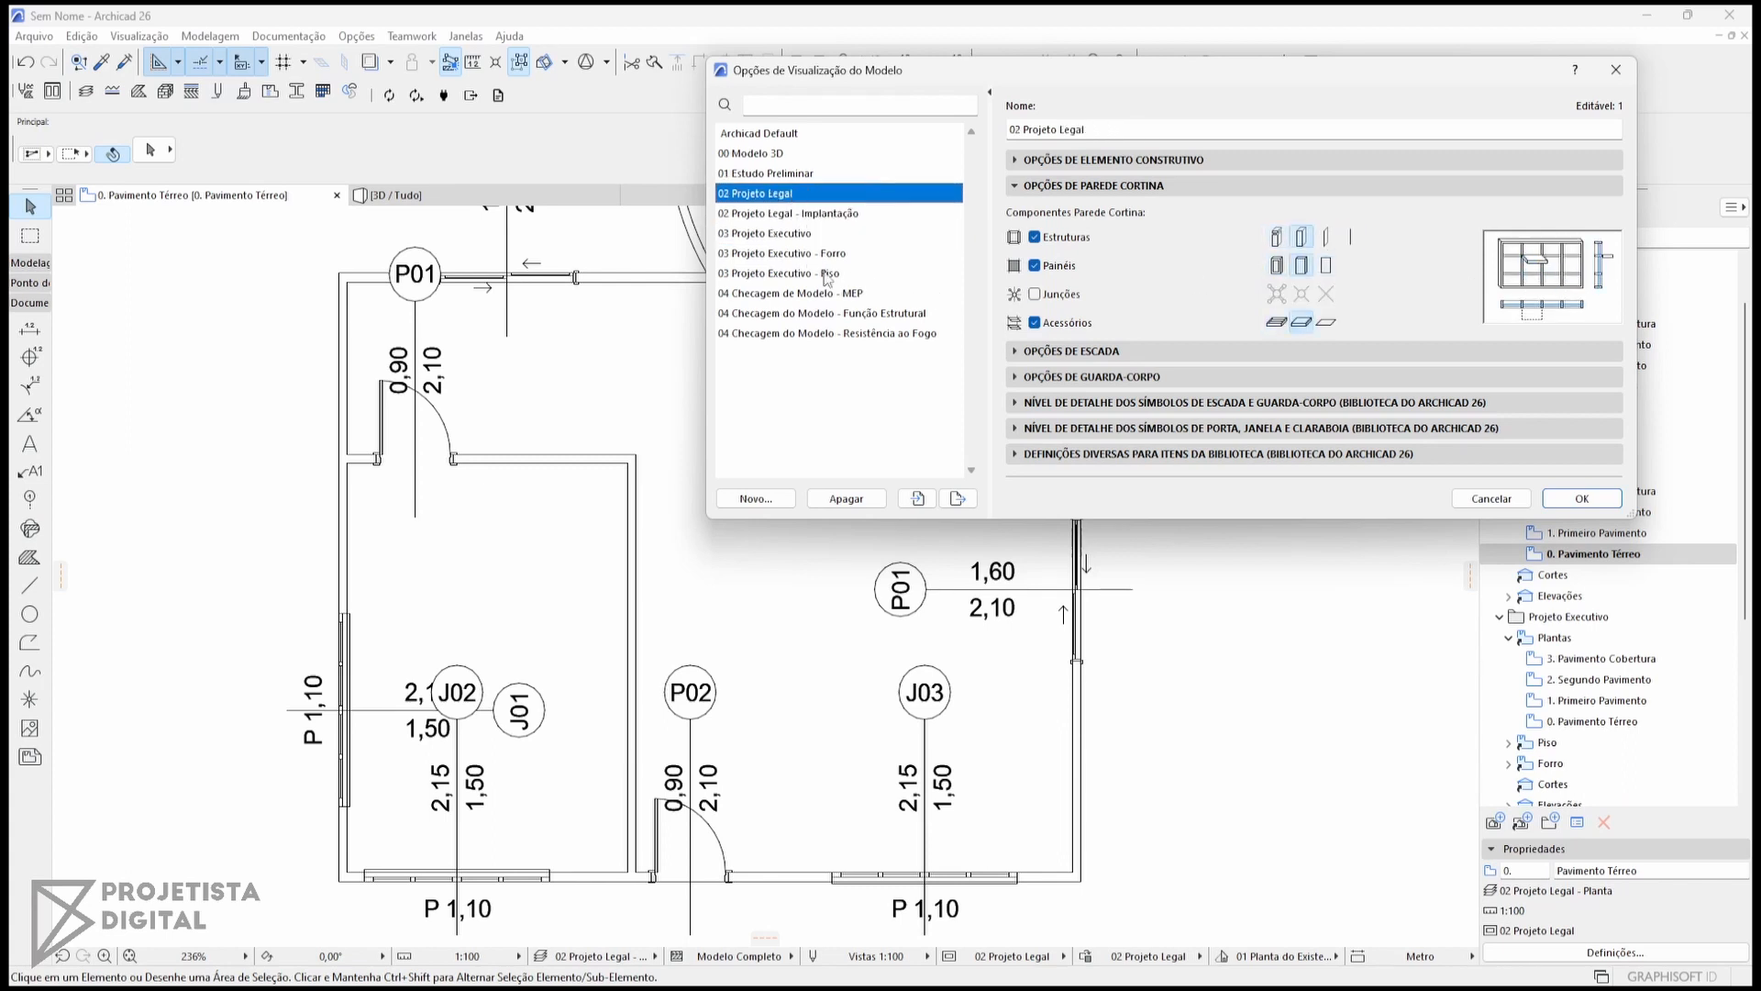
pyautogui.click(802, 239)
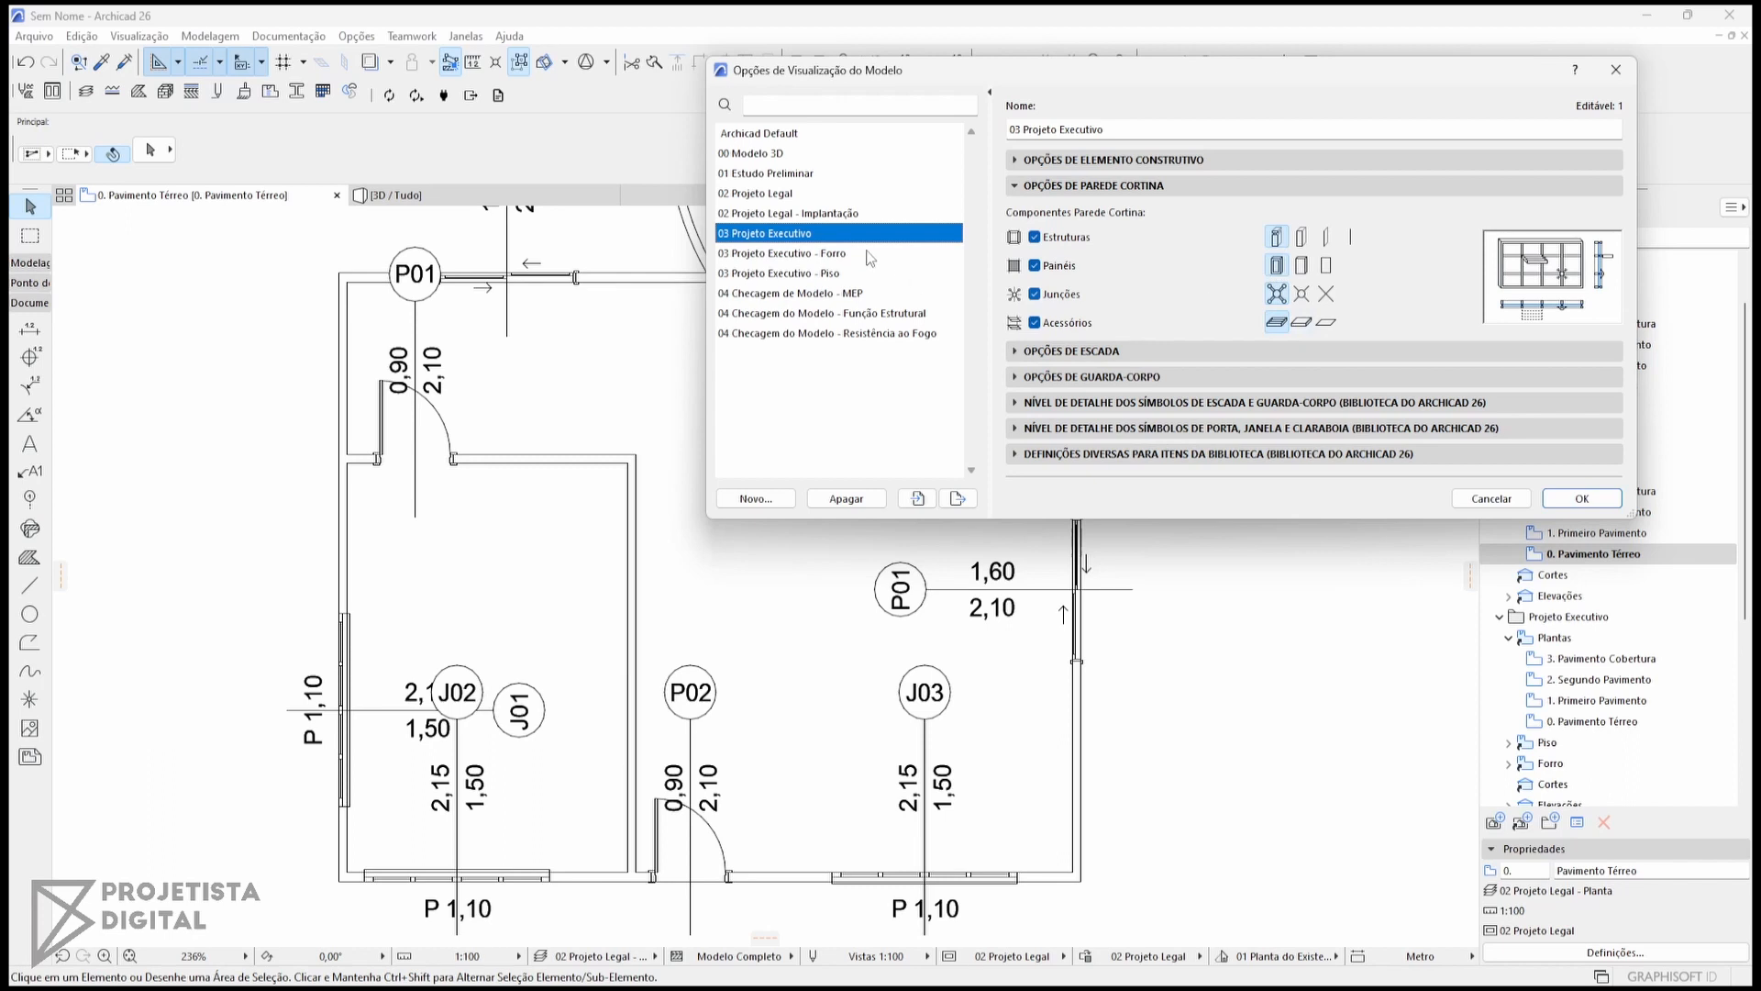
pyautogui.click(795, 177)
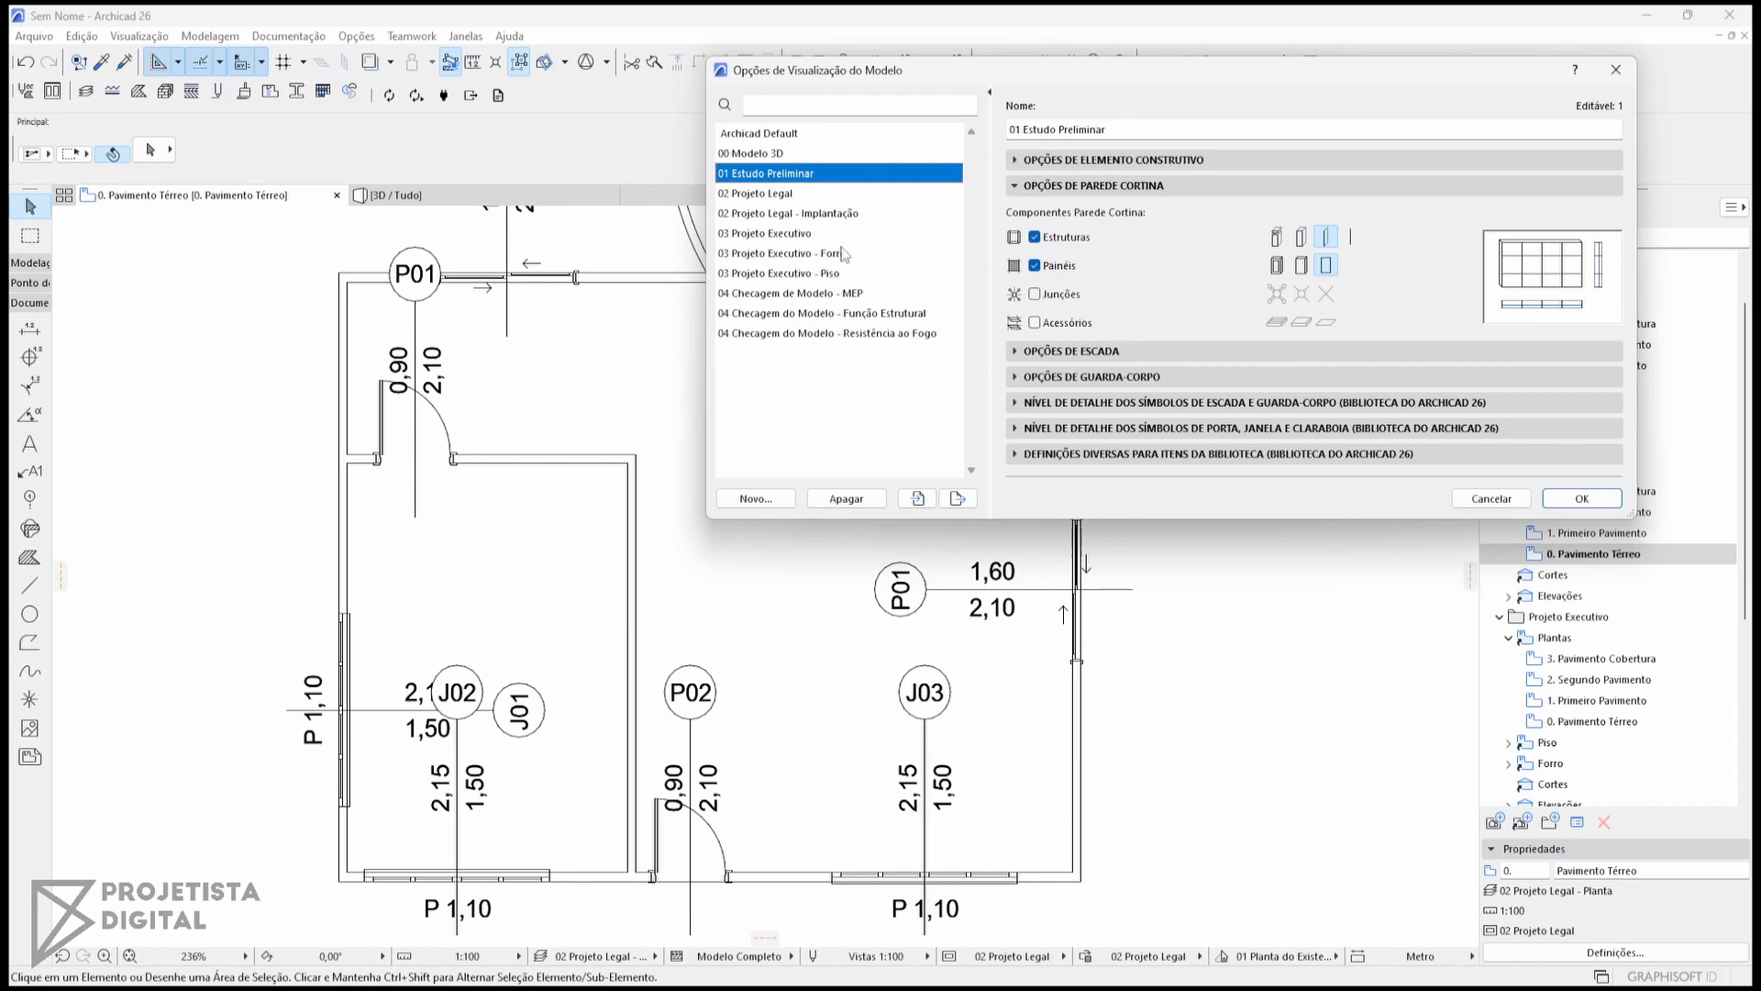
# Compare the stair display options of the 01 Estudo Preliminar, 02 Projeto Legal and 03 Projeto Executivo combinations.
pyautogui.click(1078, 187)
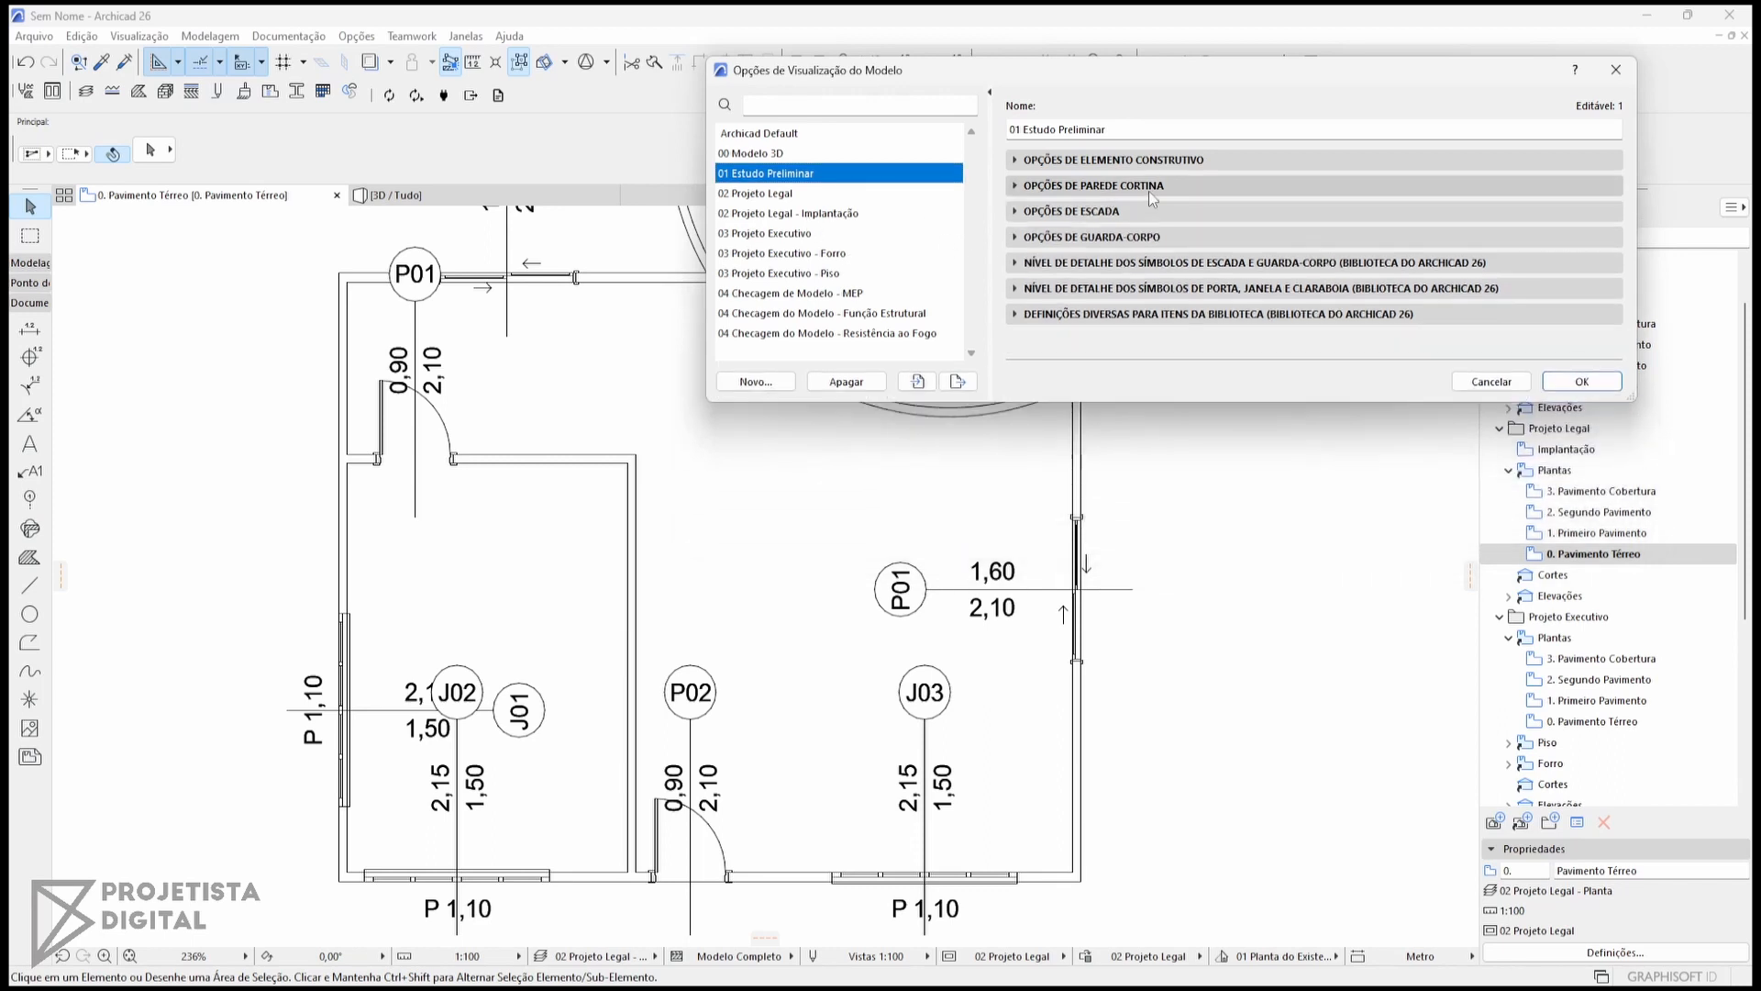
pyautogui.click(1091, 213)
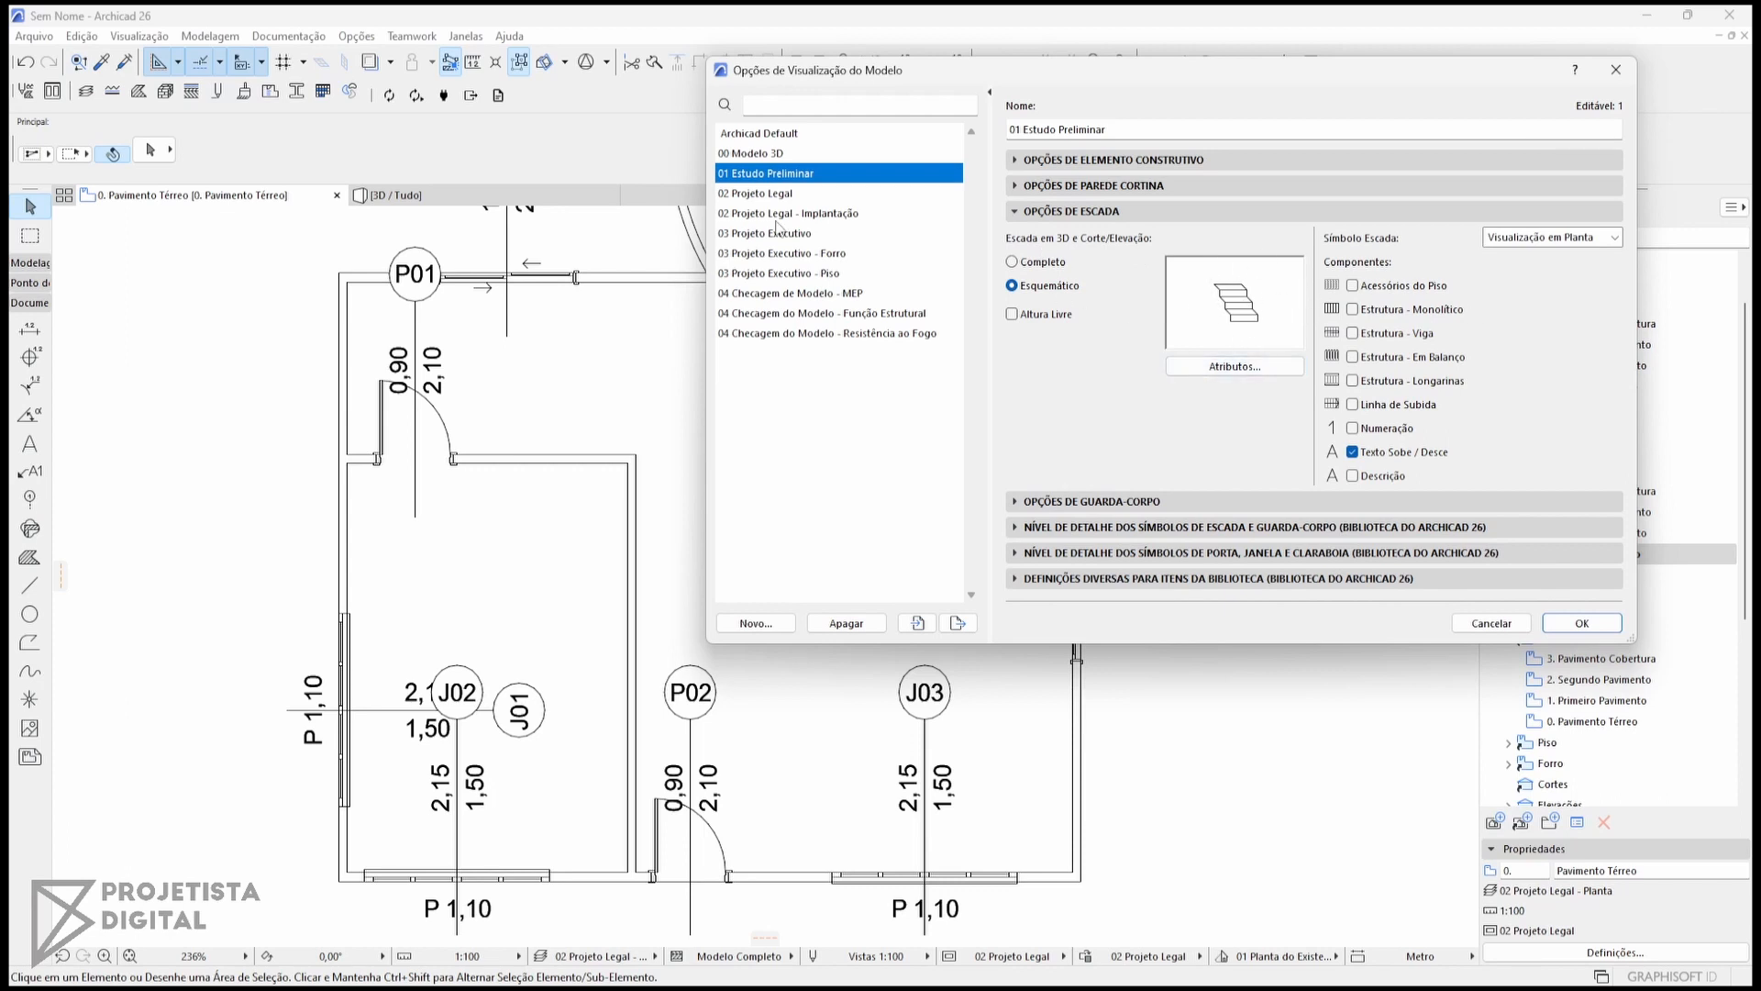
pyautogui.click(806, 195)
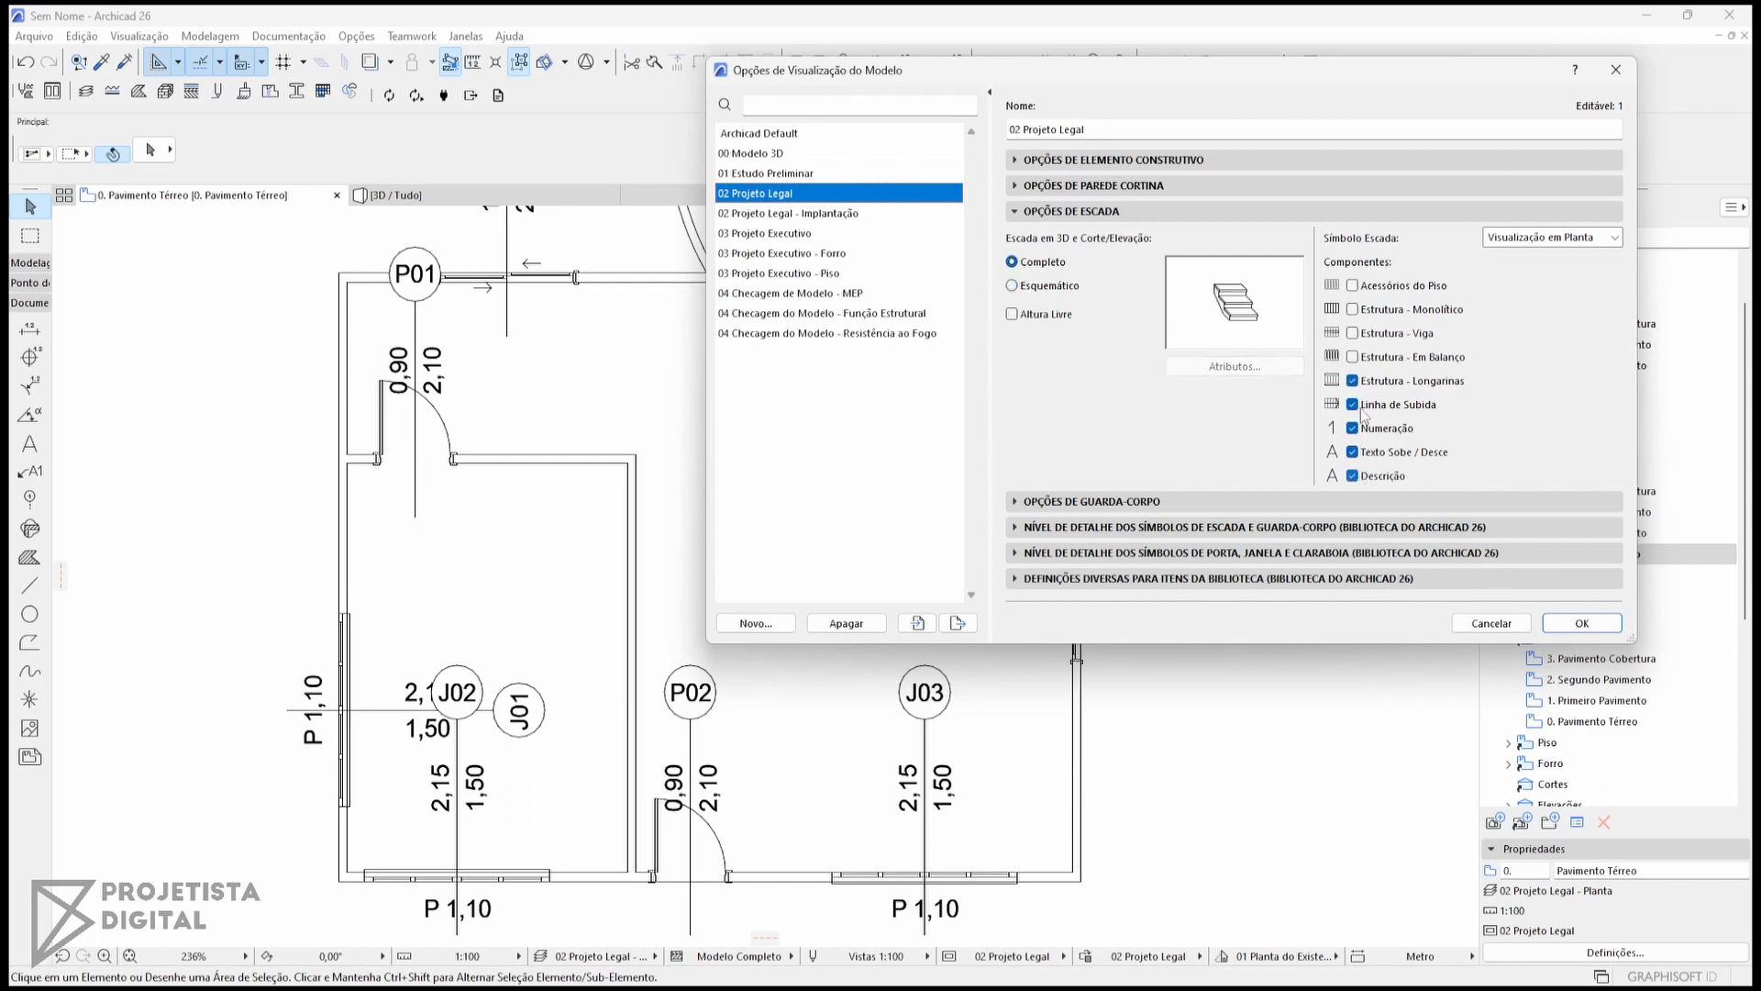
pyautogui.click(820, 235)
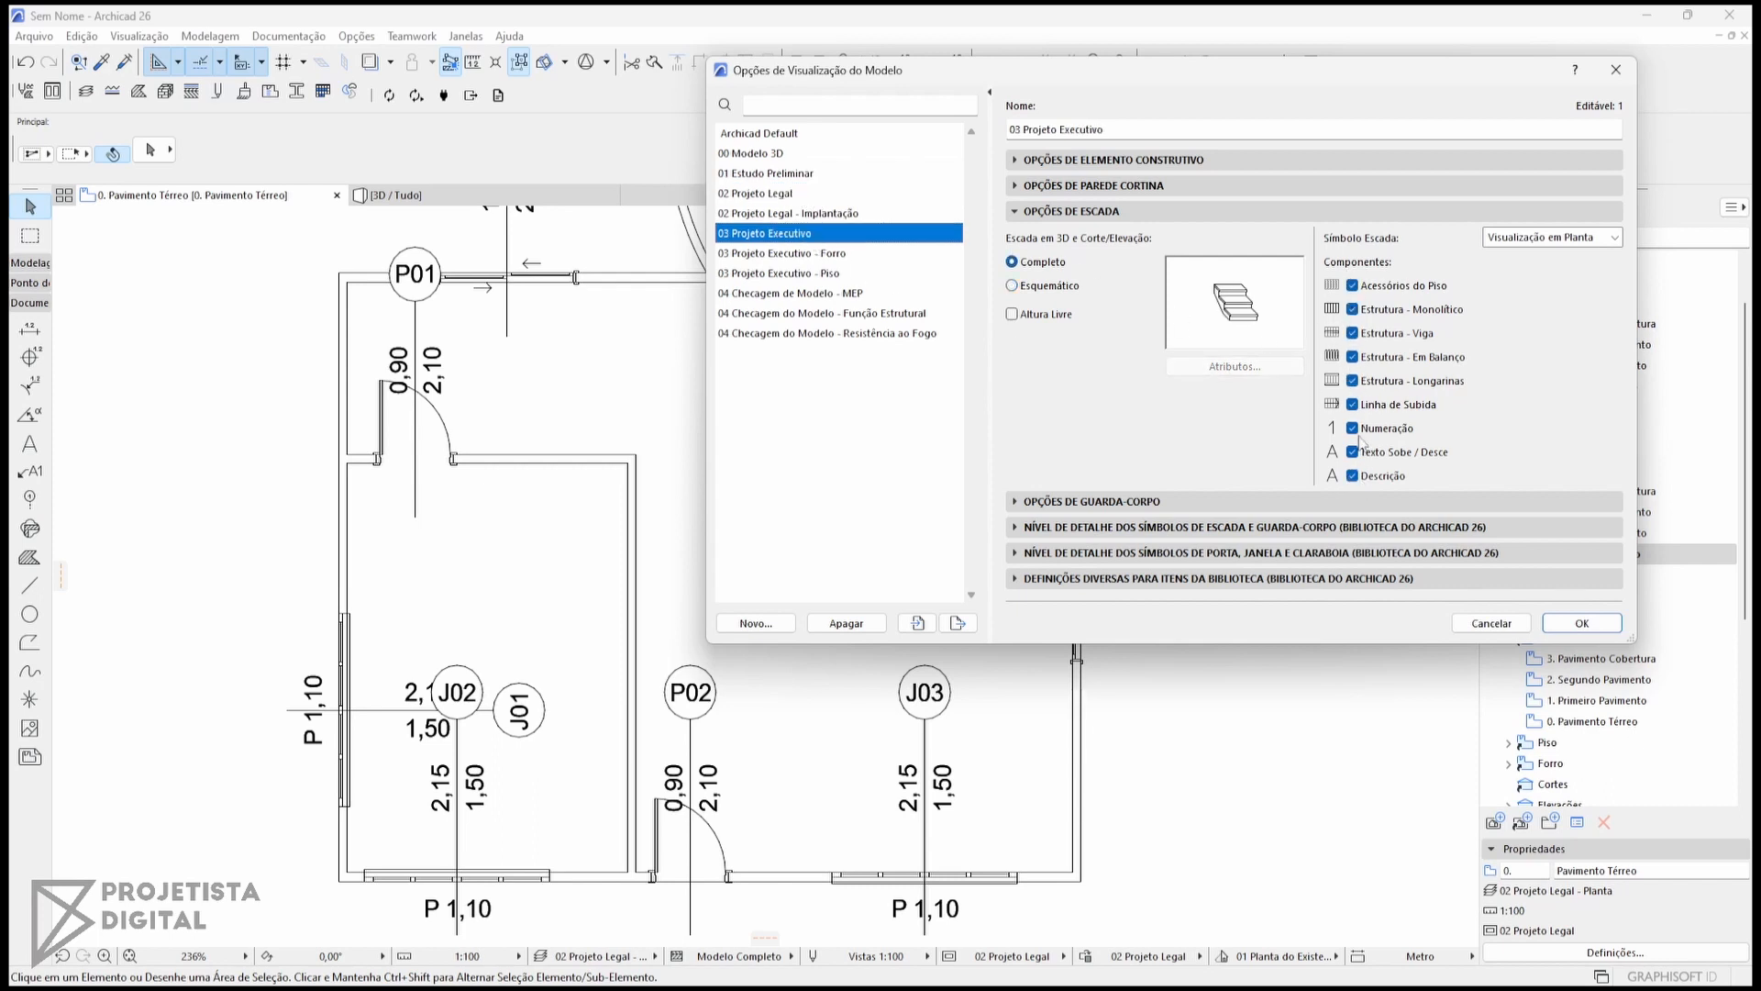
# Compare the railing display options of the 03 Projeto Executivo, 02 Projeto Legal, 03 Projeto Executivo - Forro and 03 Projeto Executivo - Piso combinations.
pyautogui.click(1127, 212)
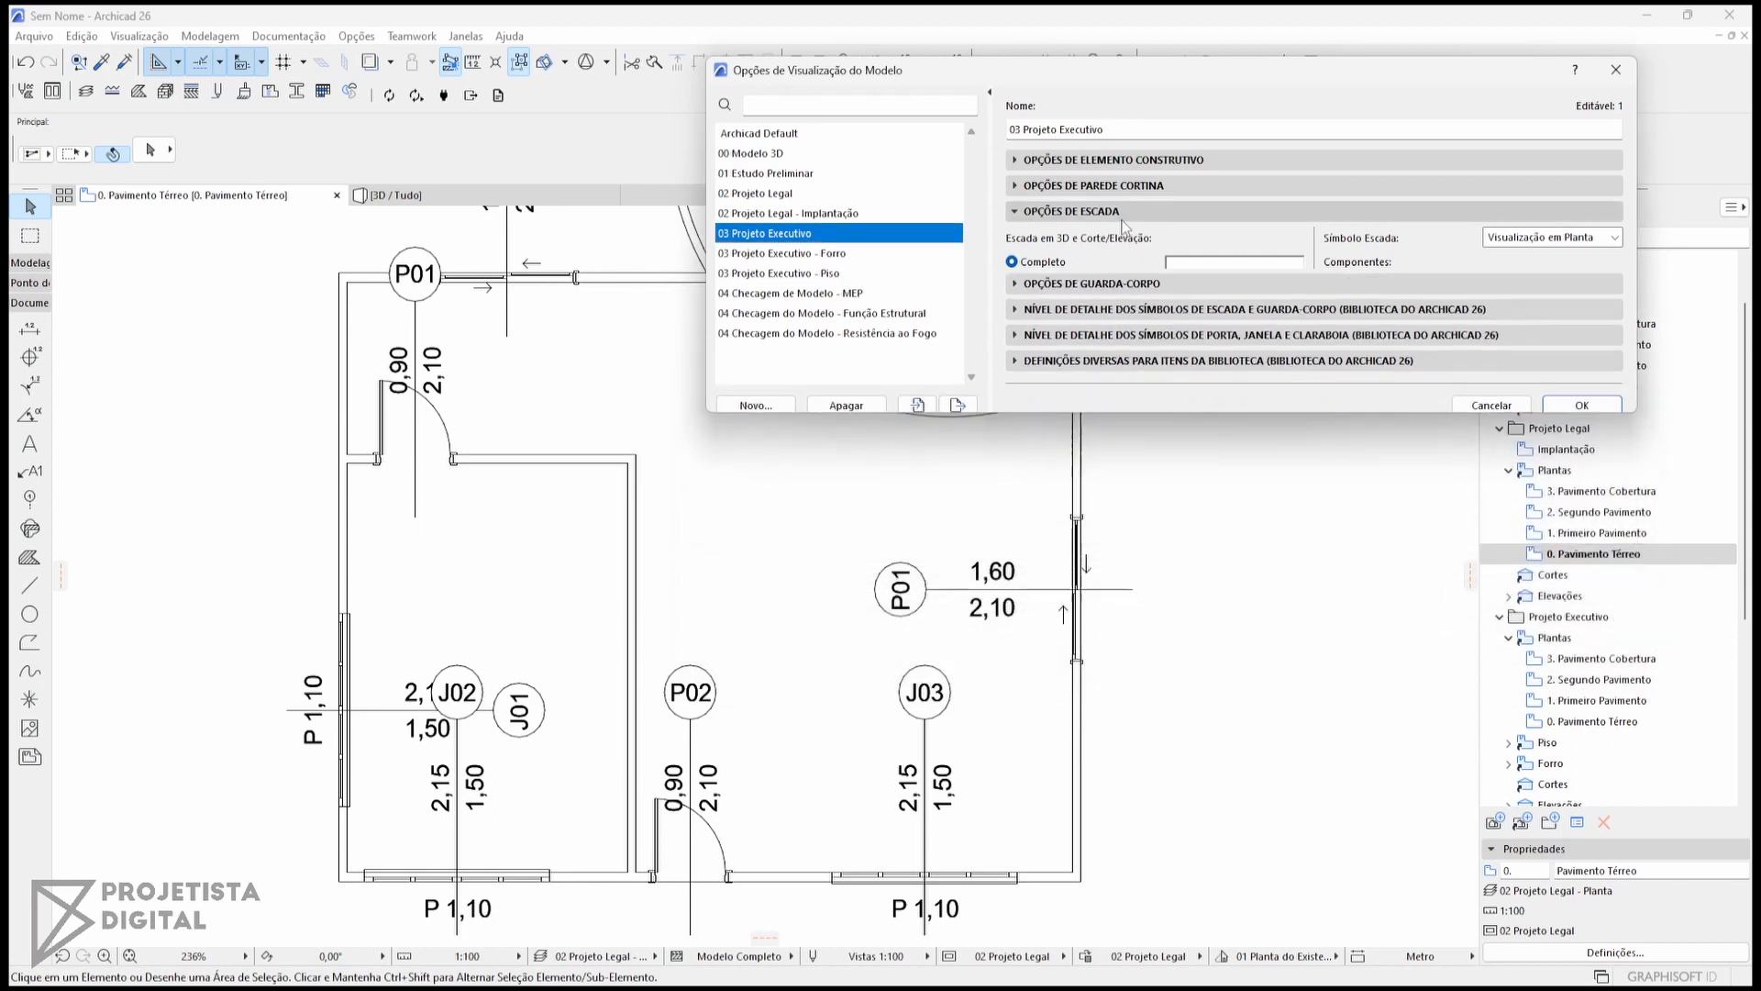
pyautogui.click(1193, 236)
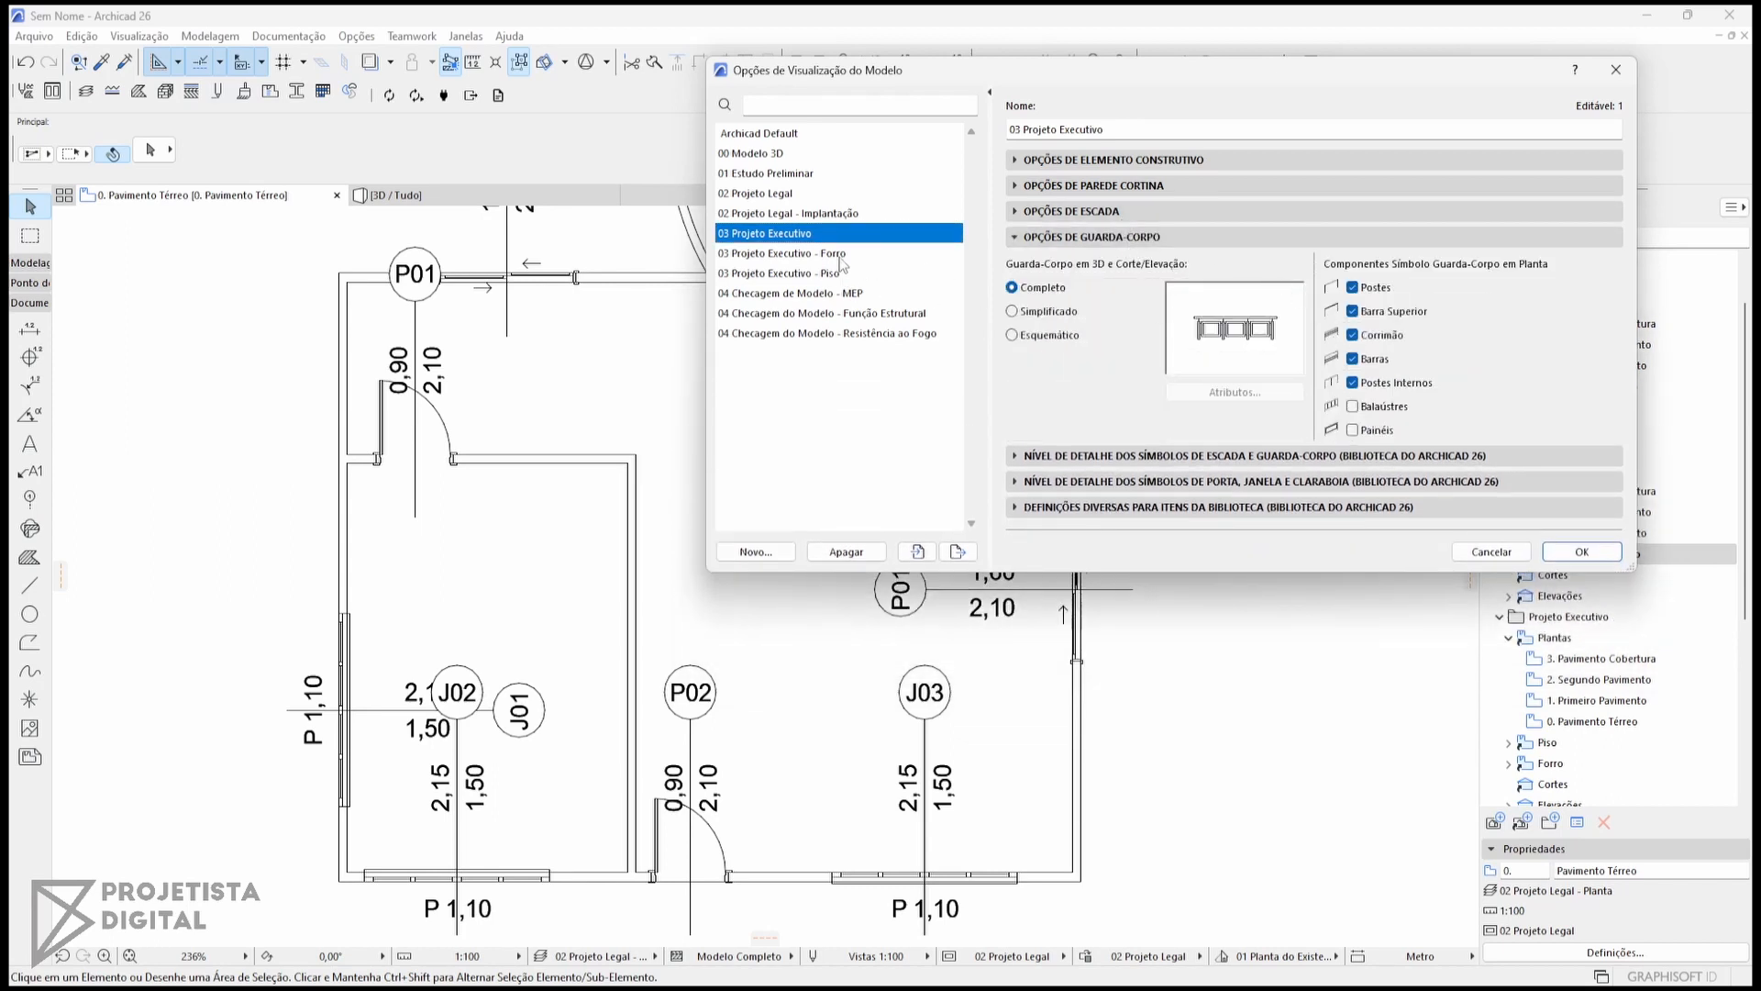
pyautogui.click(805, 194)
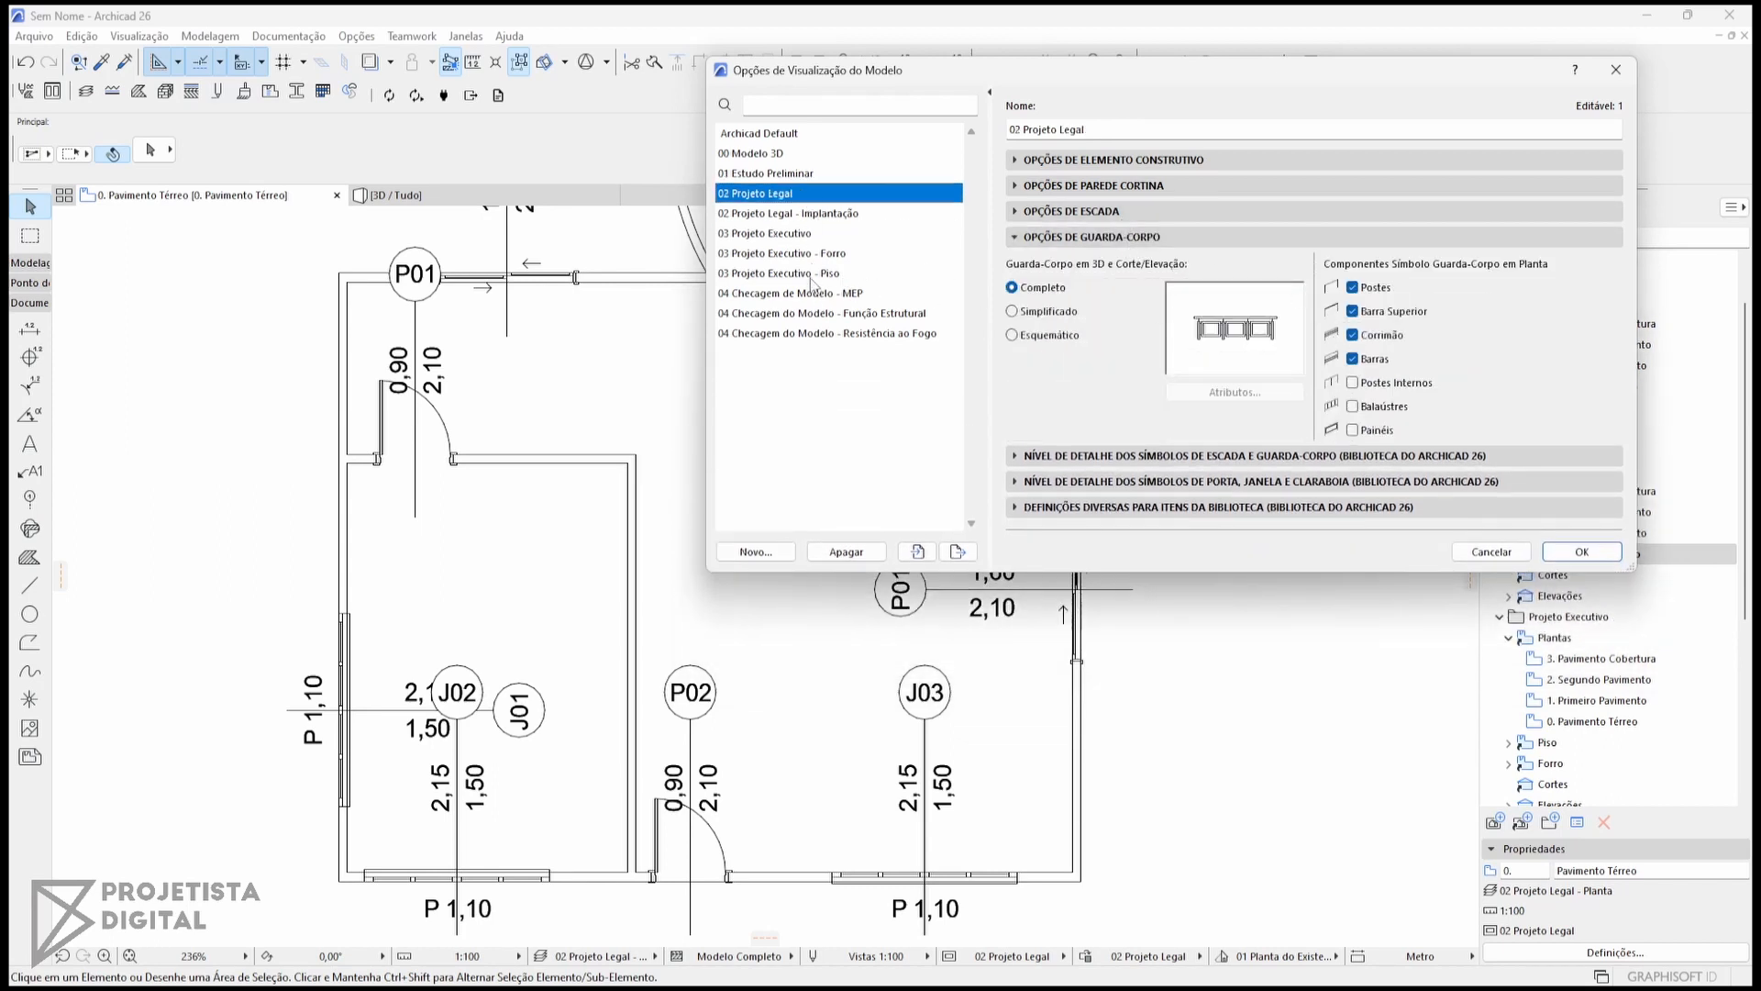
pyautogui.click(811, 275)
pyautogui.click(815, 257)
pyautogui.click(811, 273)
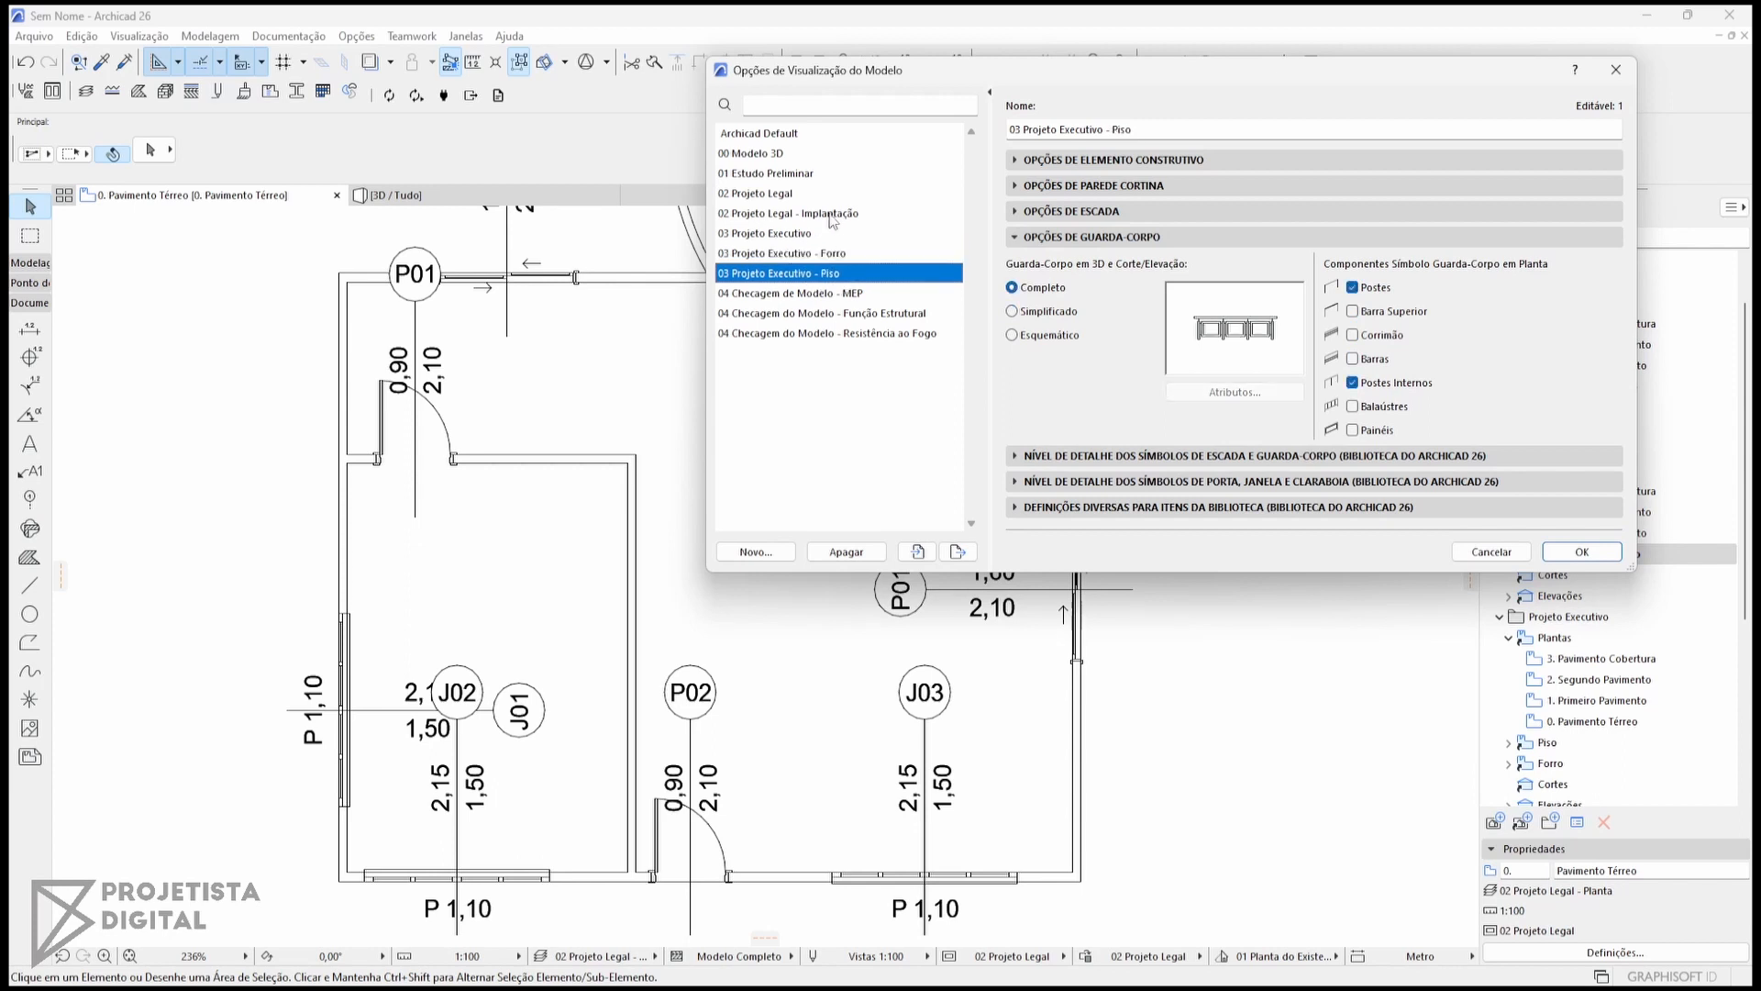
# Review the detail level of the stair and railing symbols for 03 Projeto Executivo - Piso.
pyautogui.click(1096, 237)
pyautogui.click(1066, 264)
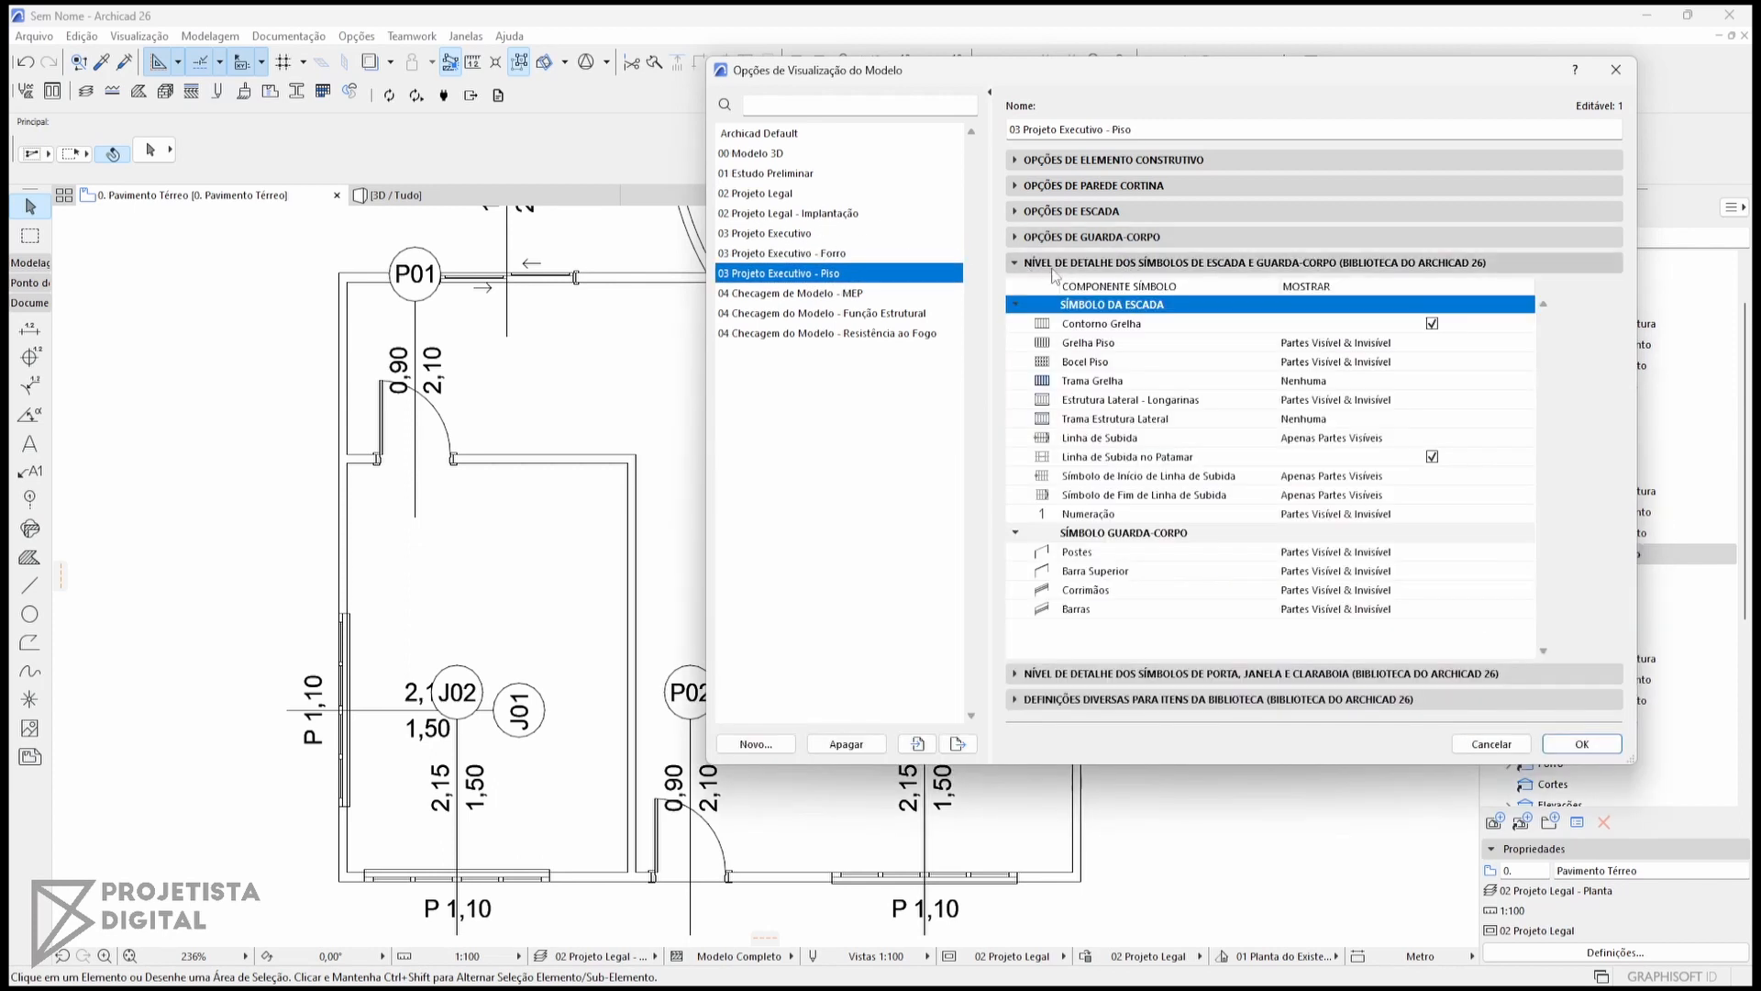
pyautogui.click(1106, 266)
# Compare the door, window and skylight symbol detail levels of 03 Projeto Executivo - Piso, 02 Projeto Legal and 01 Estudo Preliminar.
pyautogui.click(1146, 289)
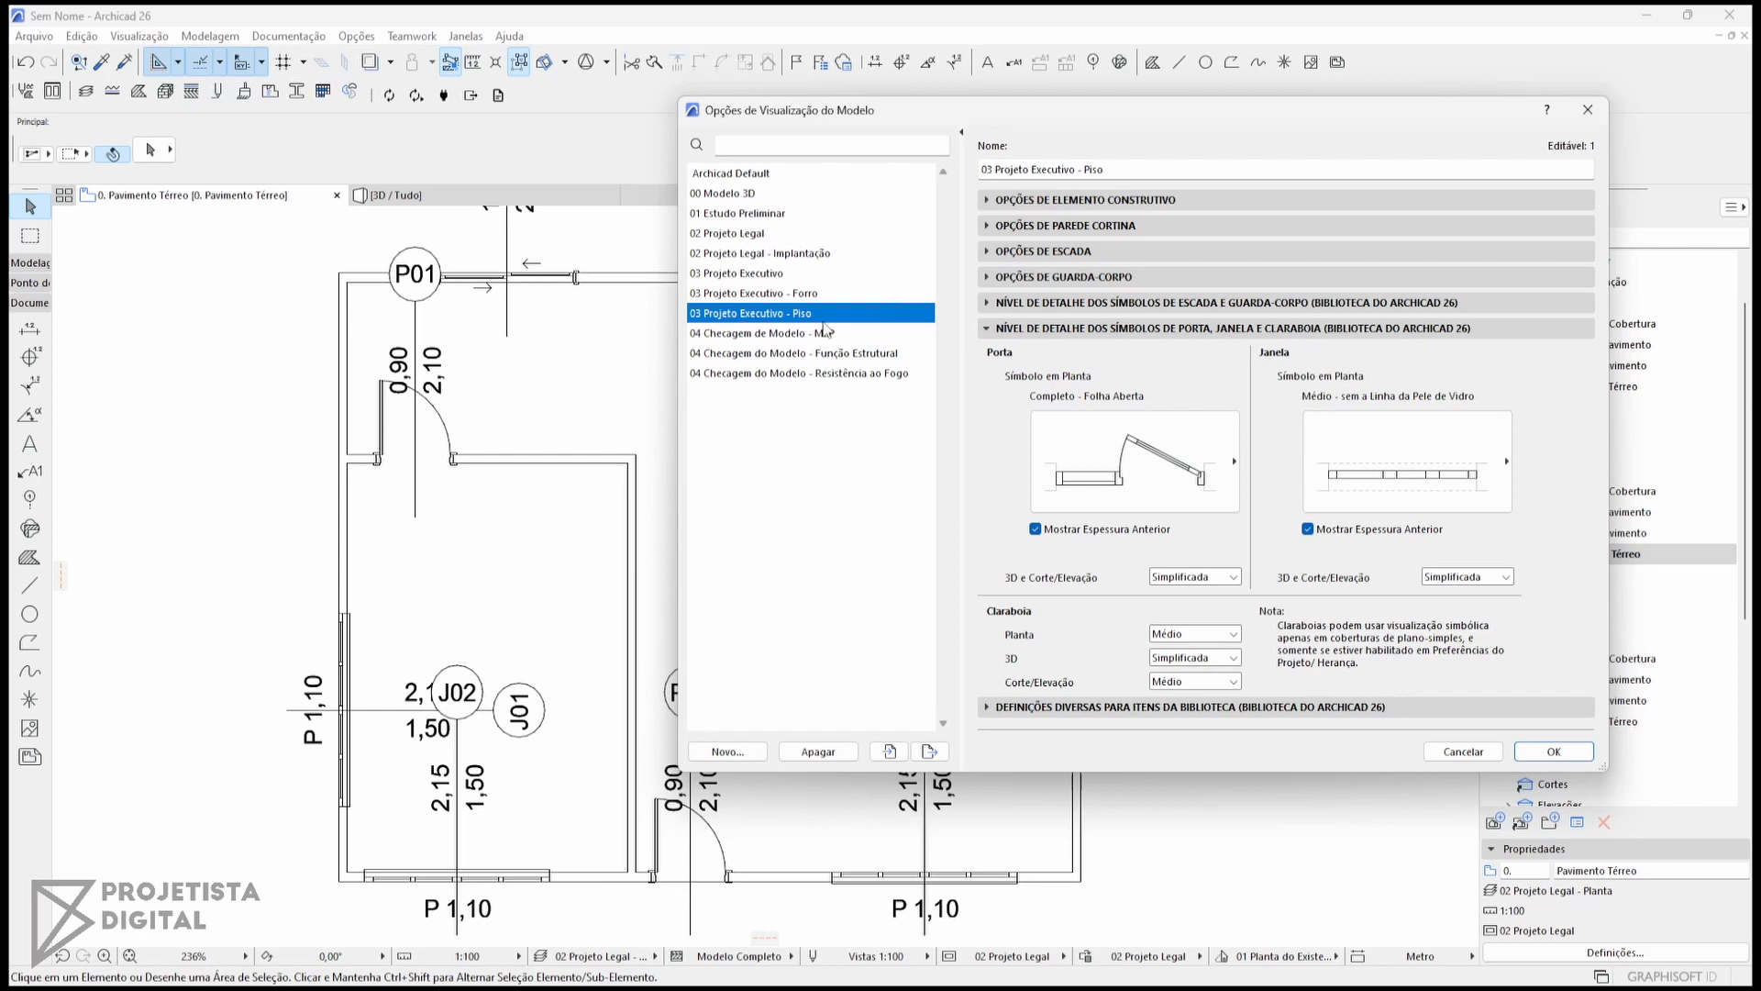
pyautogui.click(751, 239)
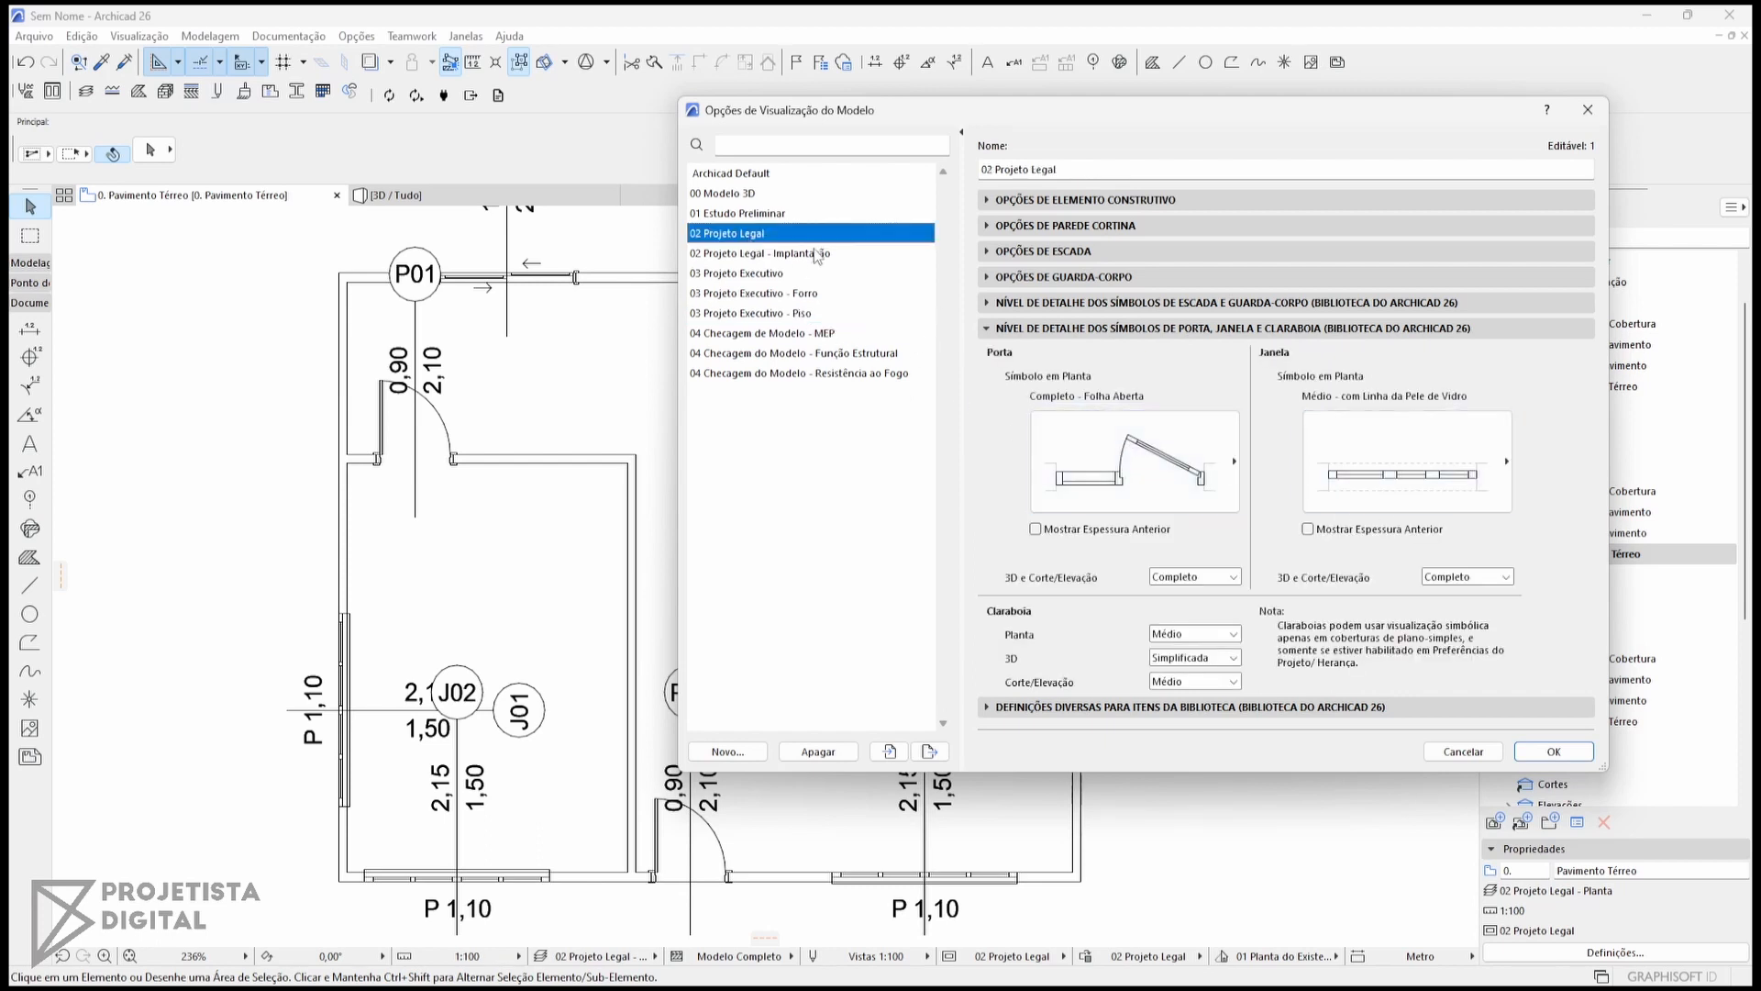
pyautogui.click(768, 214)
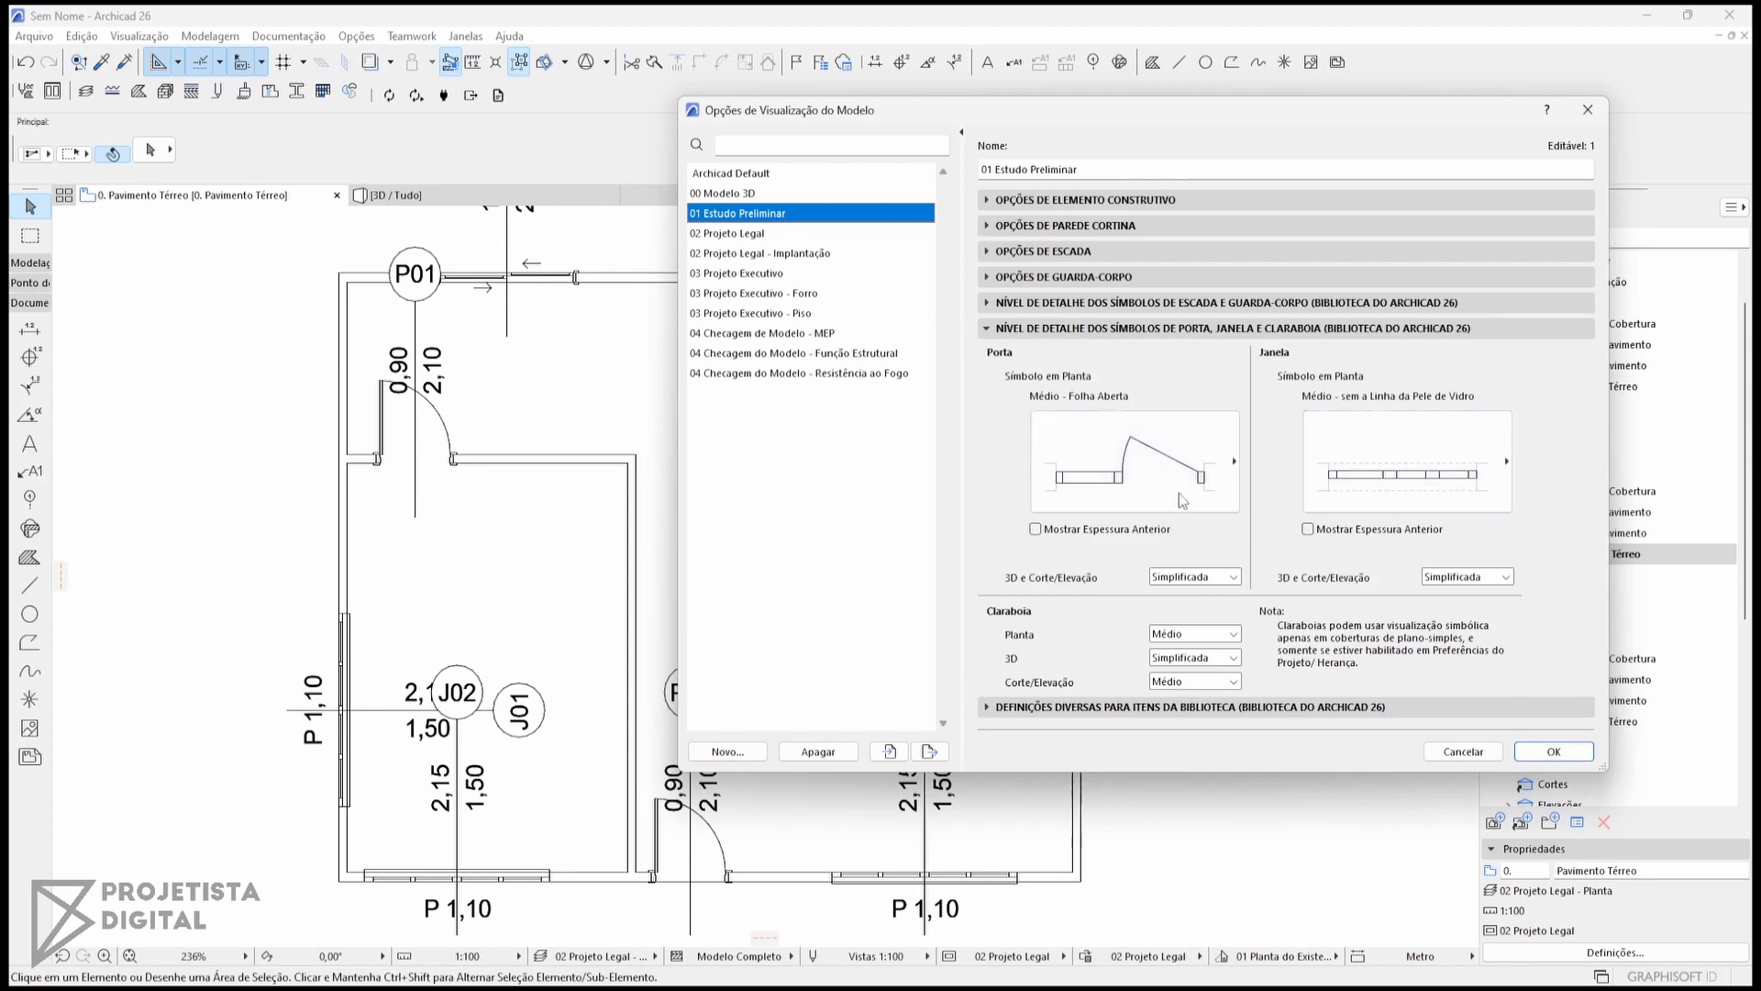
# Review the miscellaneous library item settings of 01 Estudo Preliminar and accept the model view options.
pyautogui.click(1092, 328)
pyautogui.click(1092, 354)
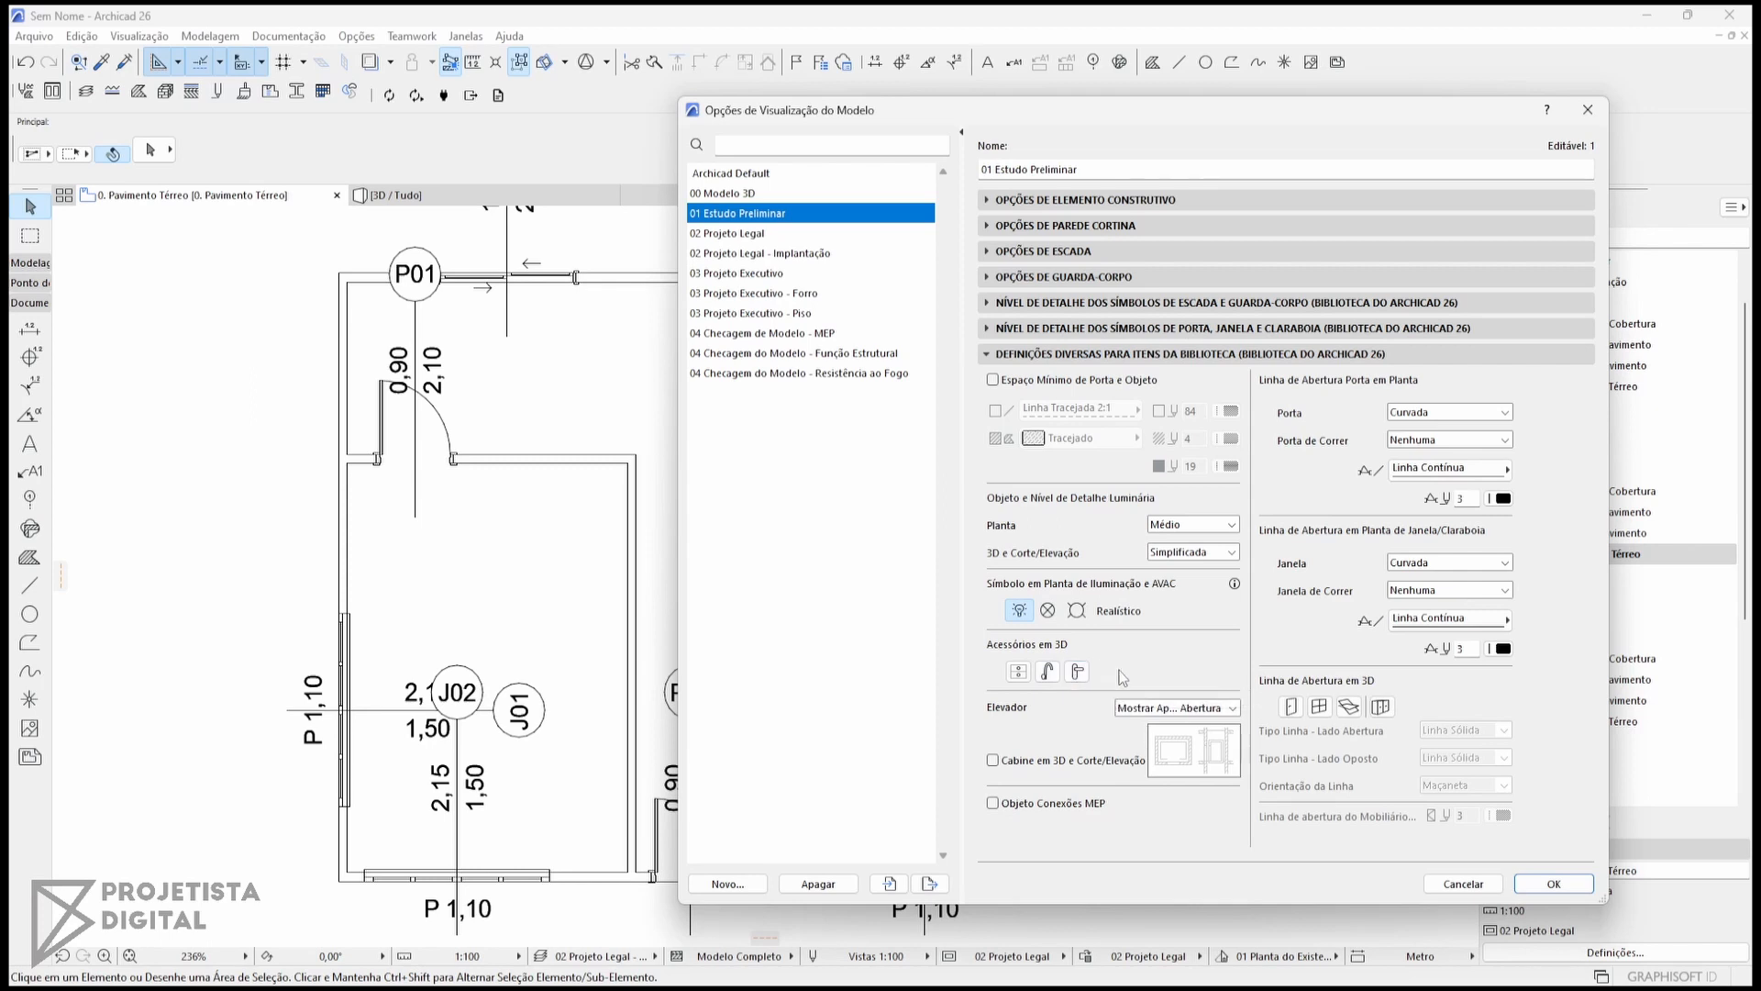
pyautogui.click(1554, 883)
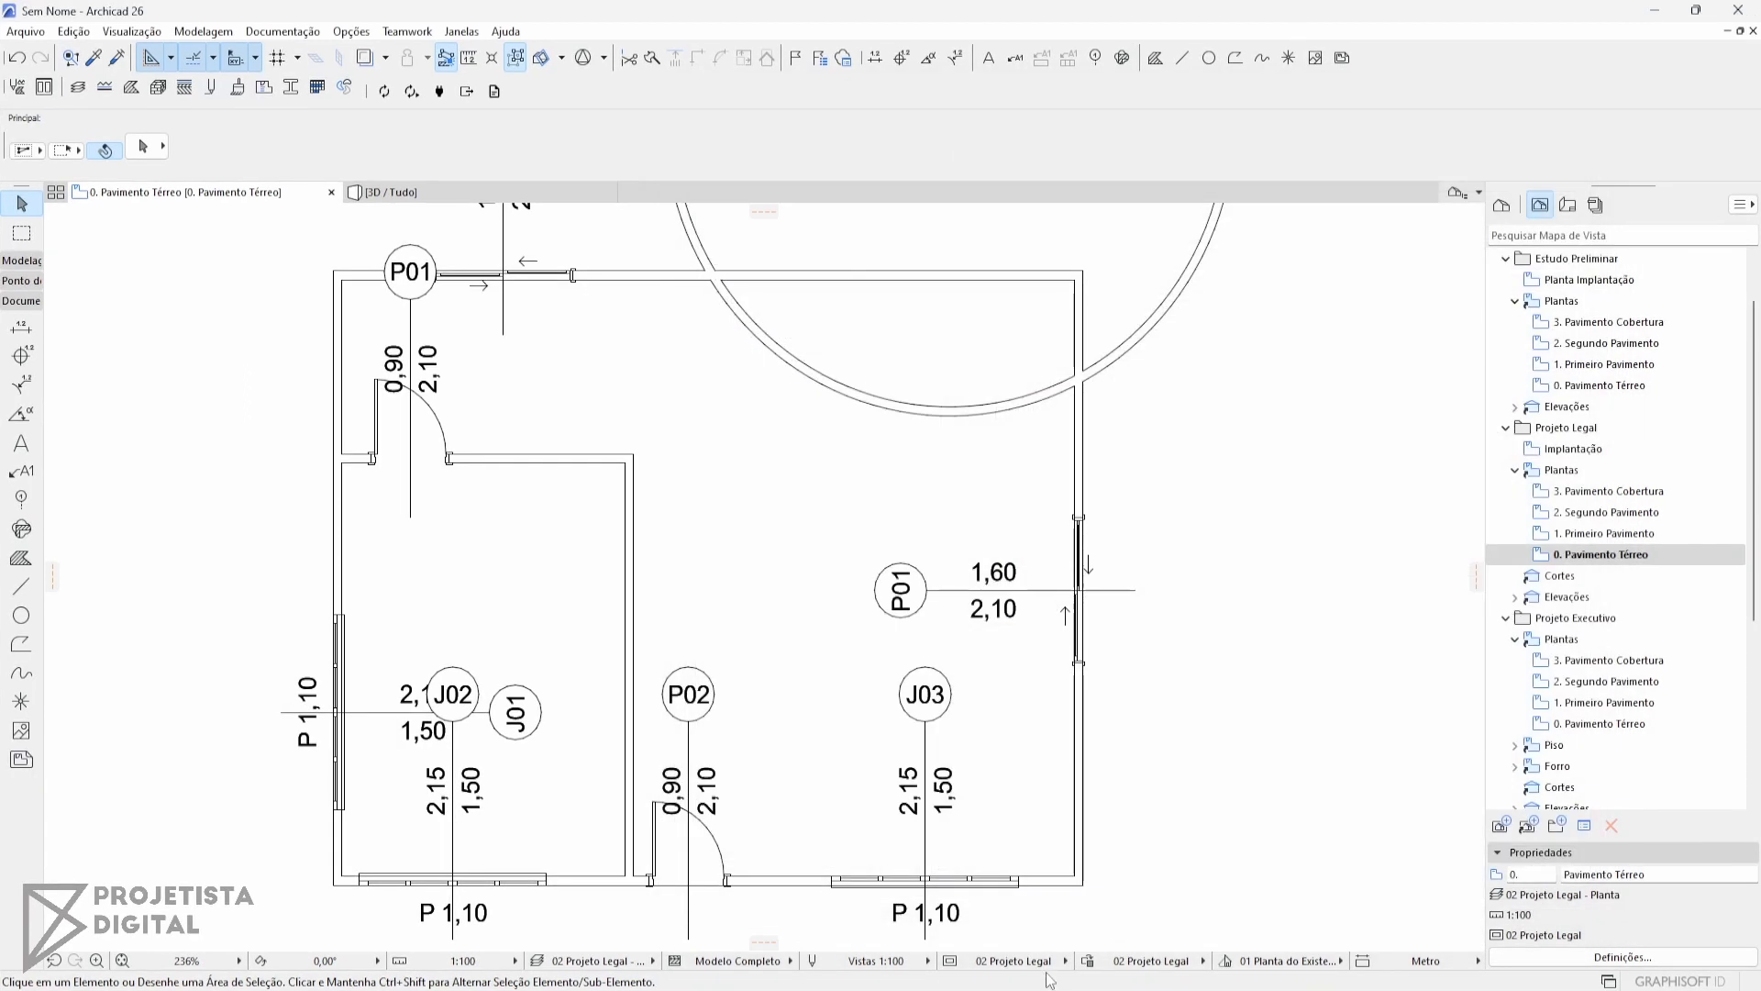
# Recheck the construction element options of the 02 Projeto Legal model view combination without changing them.
pyautogui.click(984, 965)
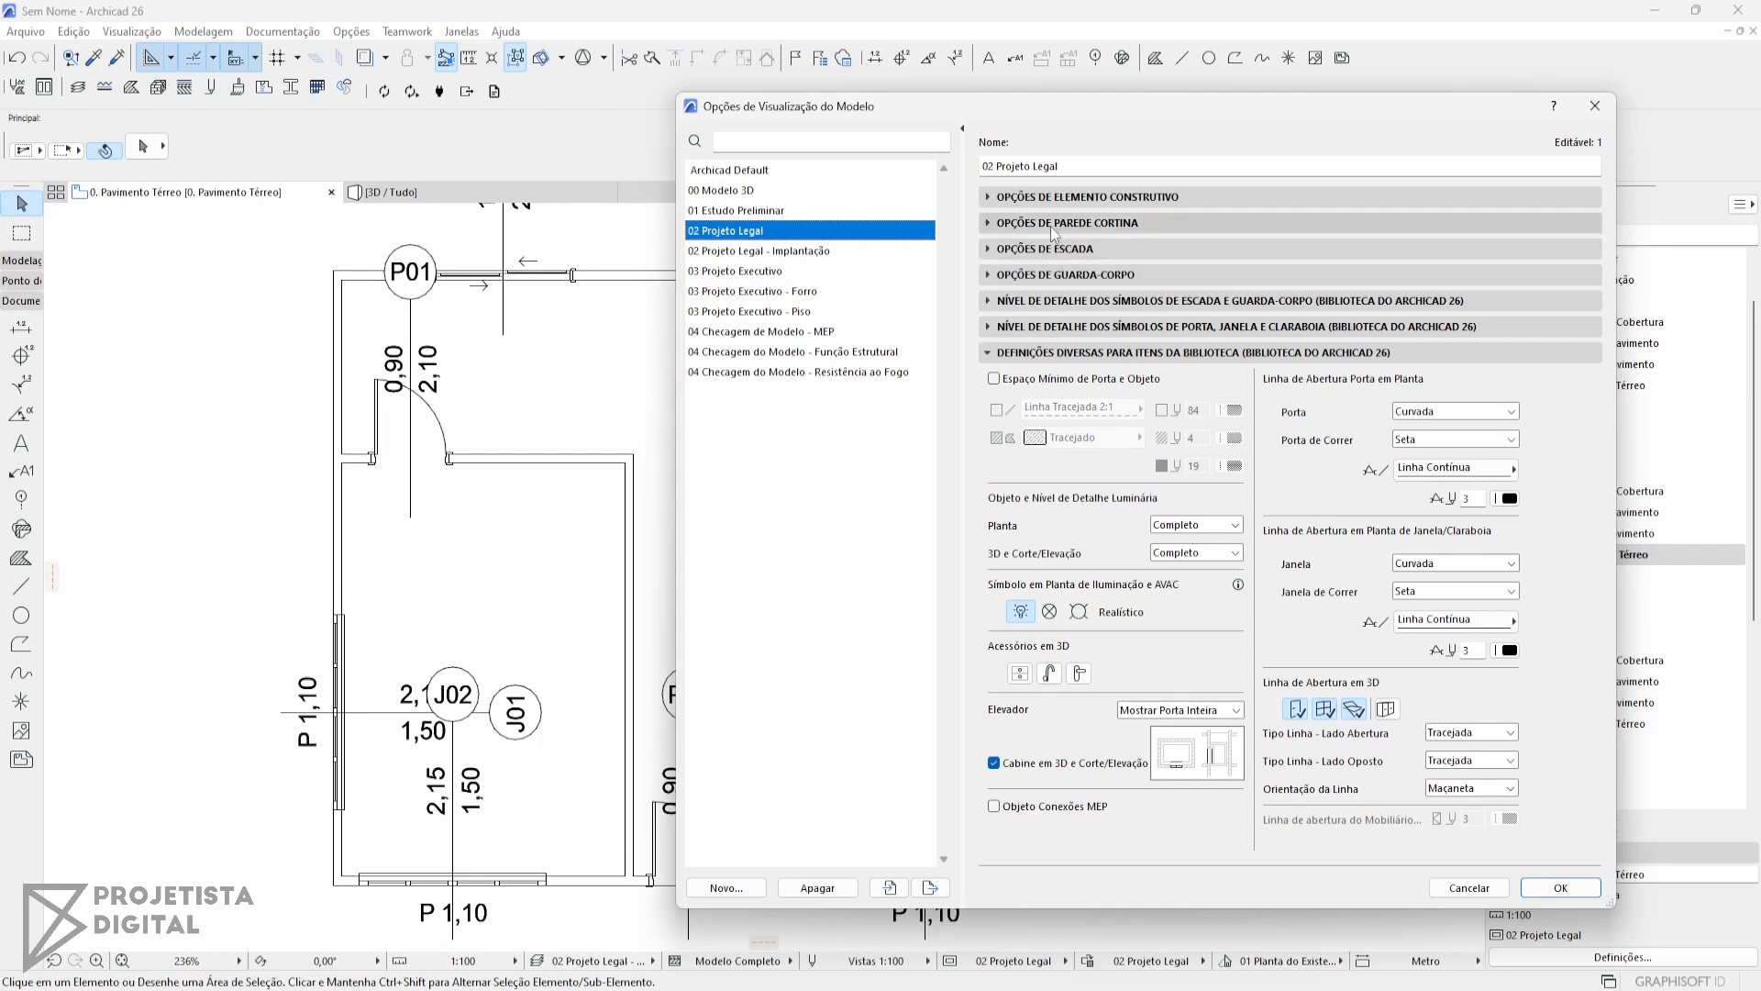
pyautogui.click(1032, 196)
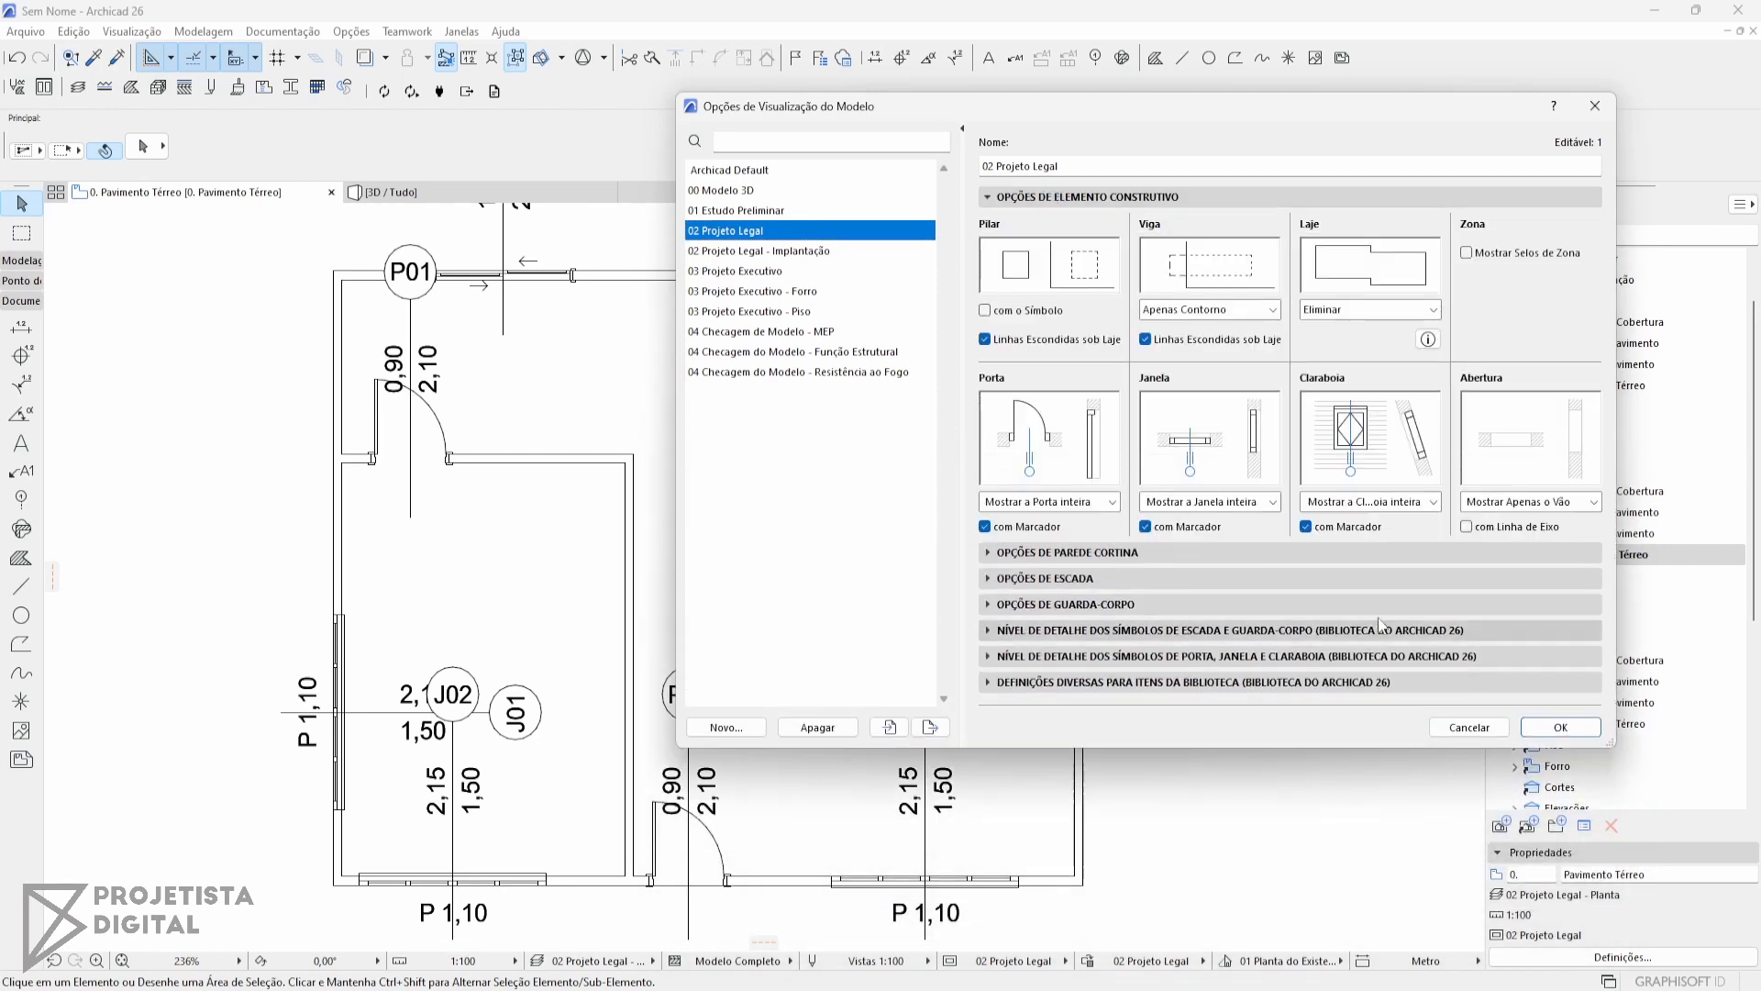
pyautogui.click(1471, 729)
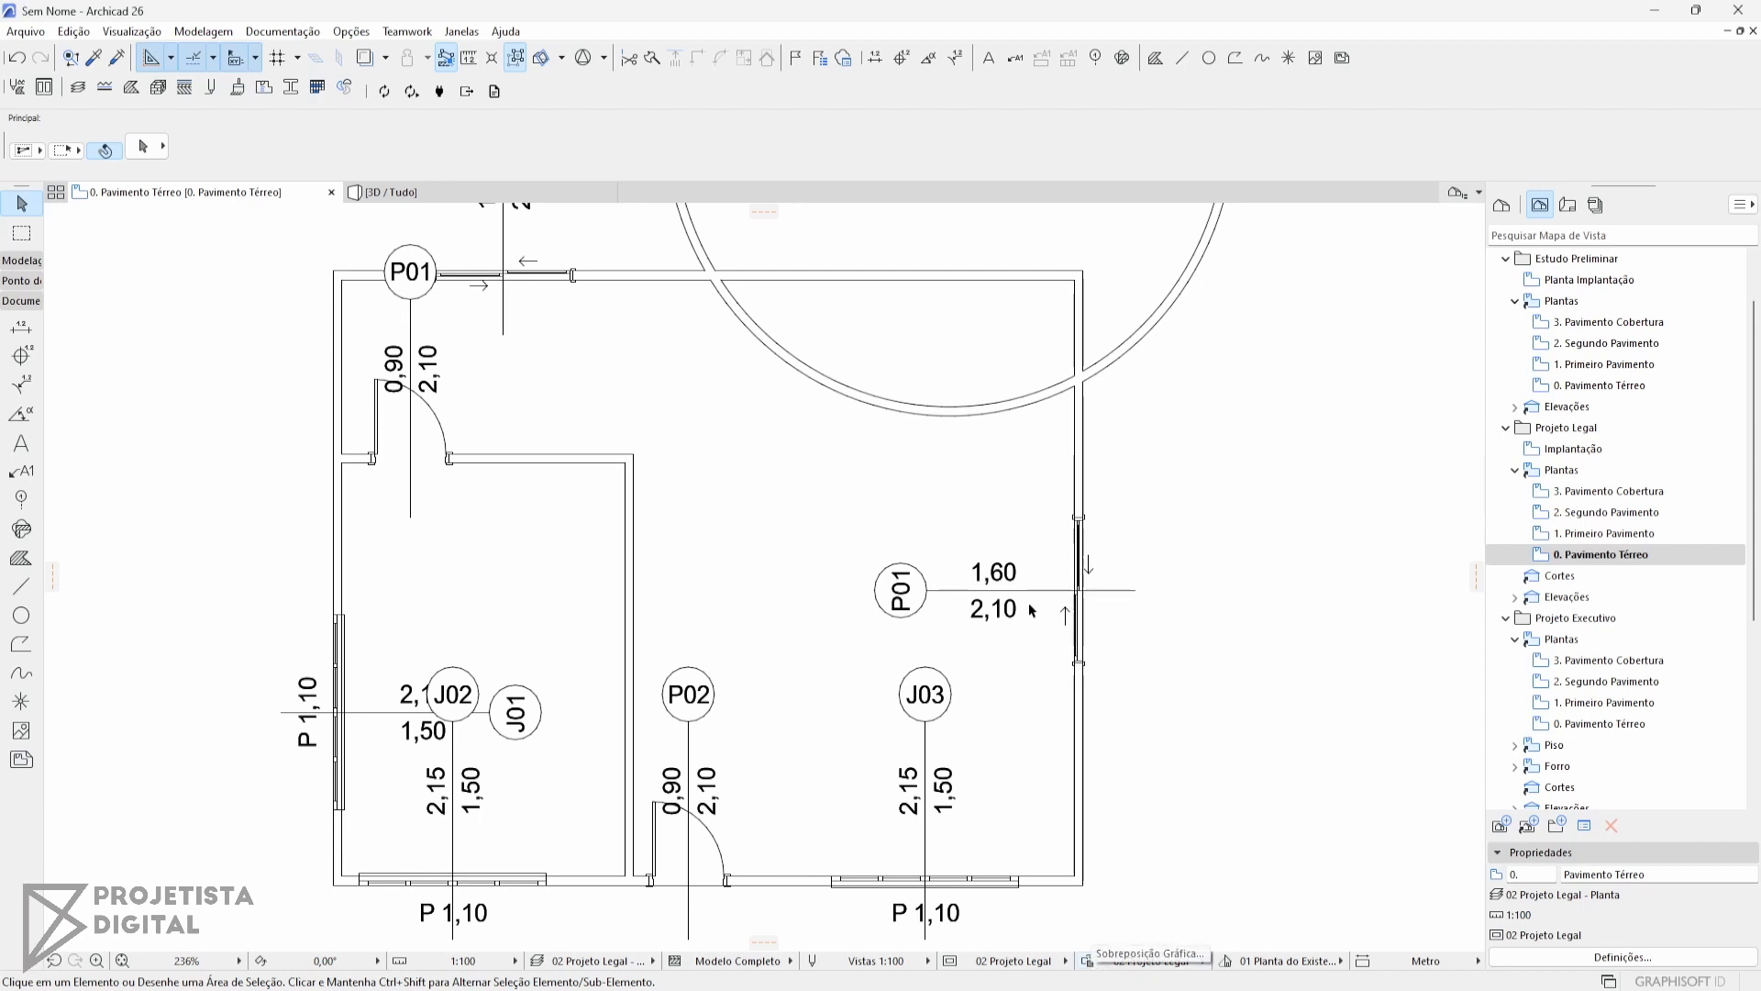
# Switch to the Estudo Preliminar view of the 0. Pavimento Térreo plan.
pyautogui.moveTo(985, 546); pyautogui.dragTo(1013, 555, button='middle')
pyautogui.moveTo(771, 548); pyautogui.dragTo(864, 535, button='middle')
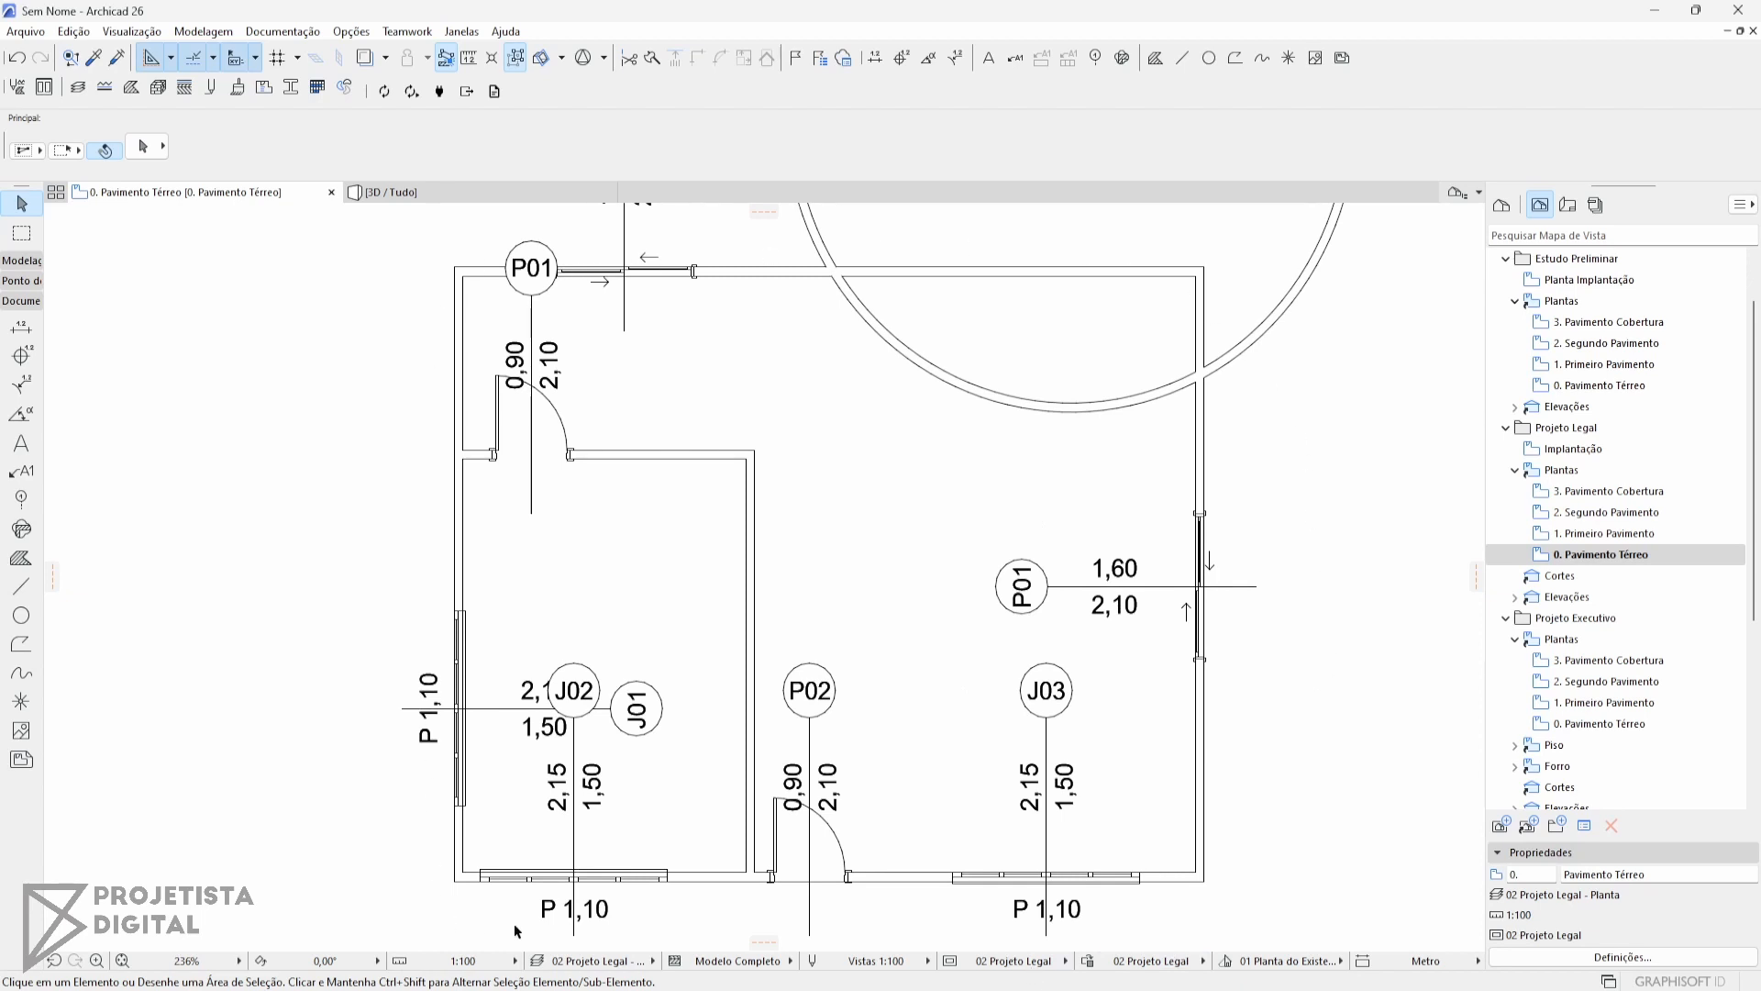
pyautogui.doubleClick(1601, 386)
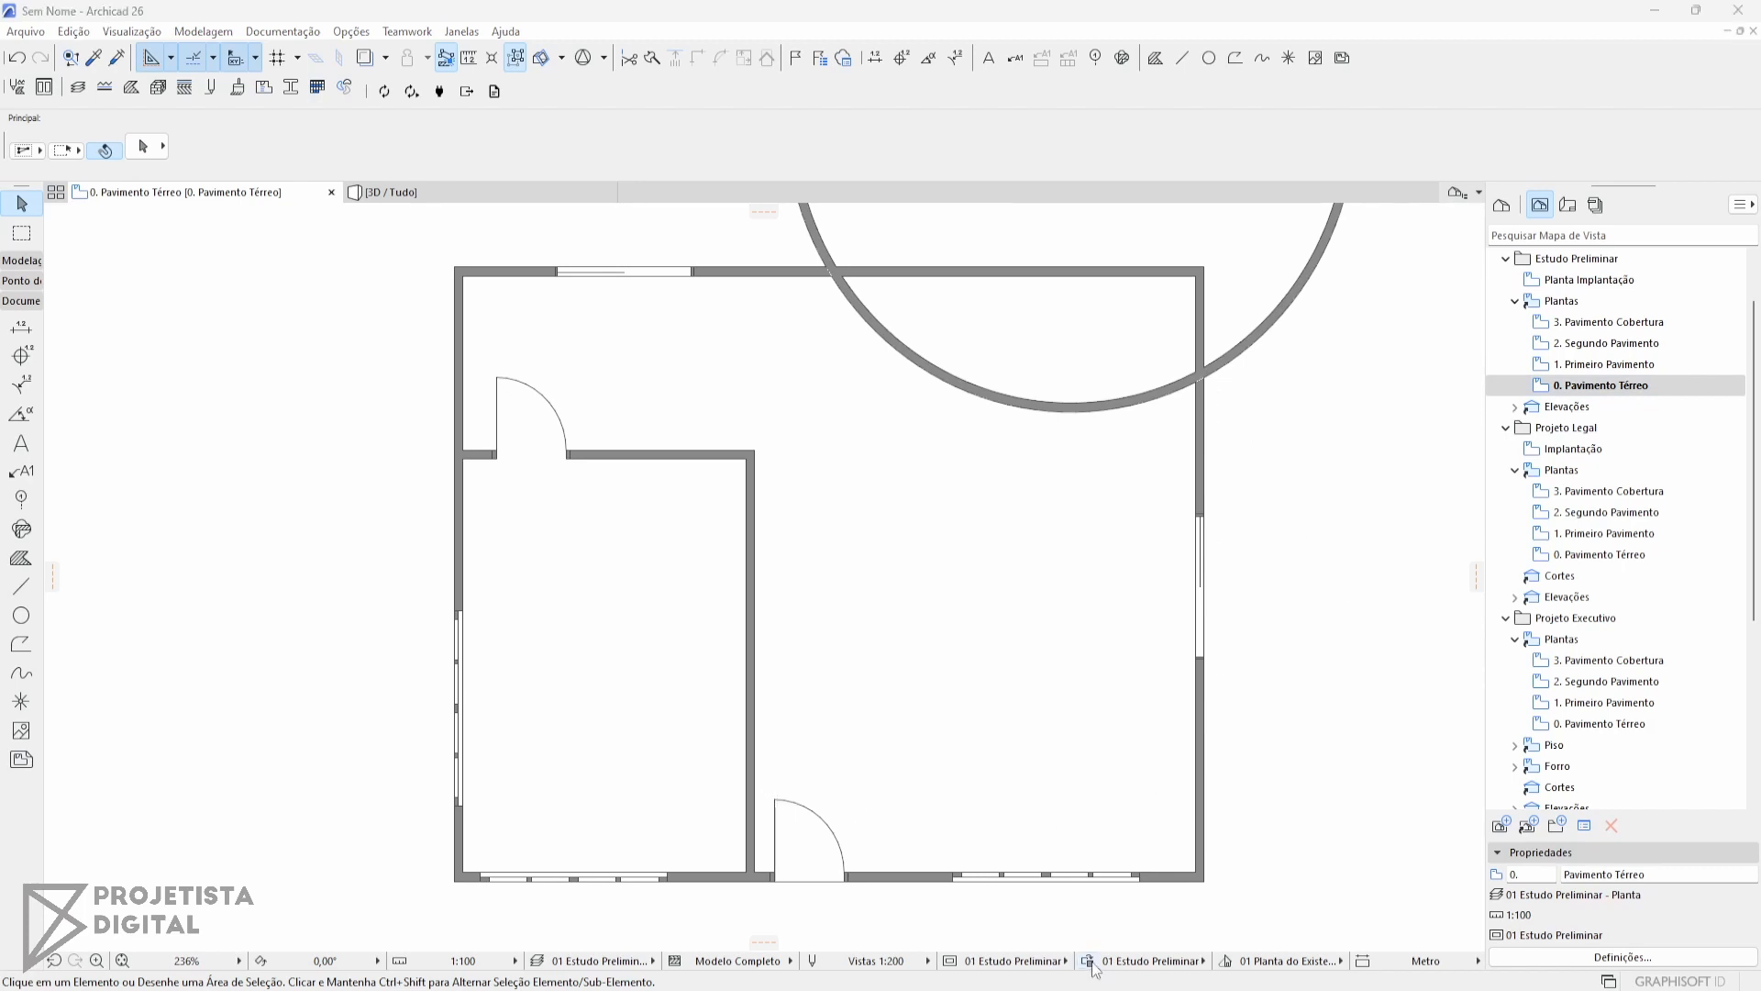
# Compare the graphic override rules of 01 Estudo Preliminar and 02 Projeto Legal, keeping 01 Estudo Preliminar applied.
pyautogui.click(1092, 964)
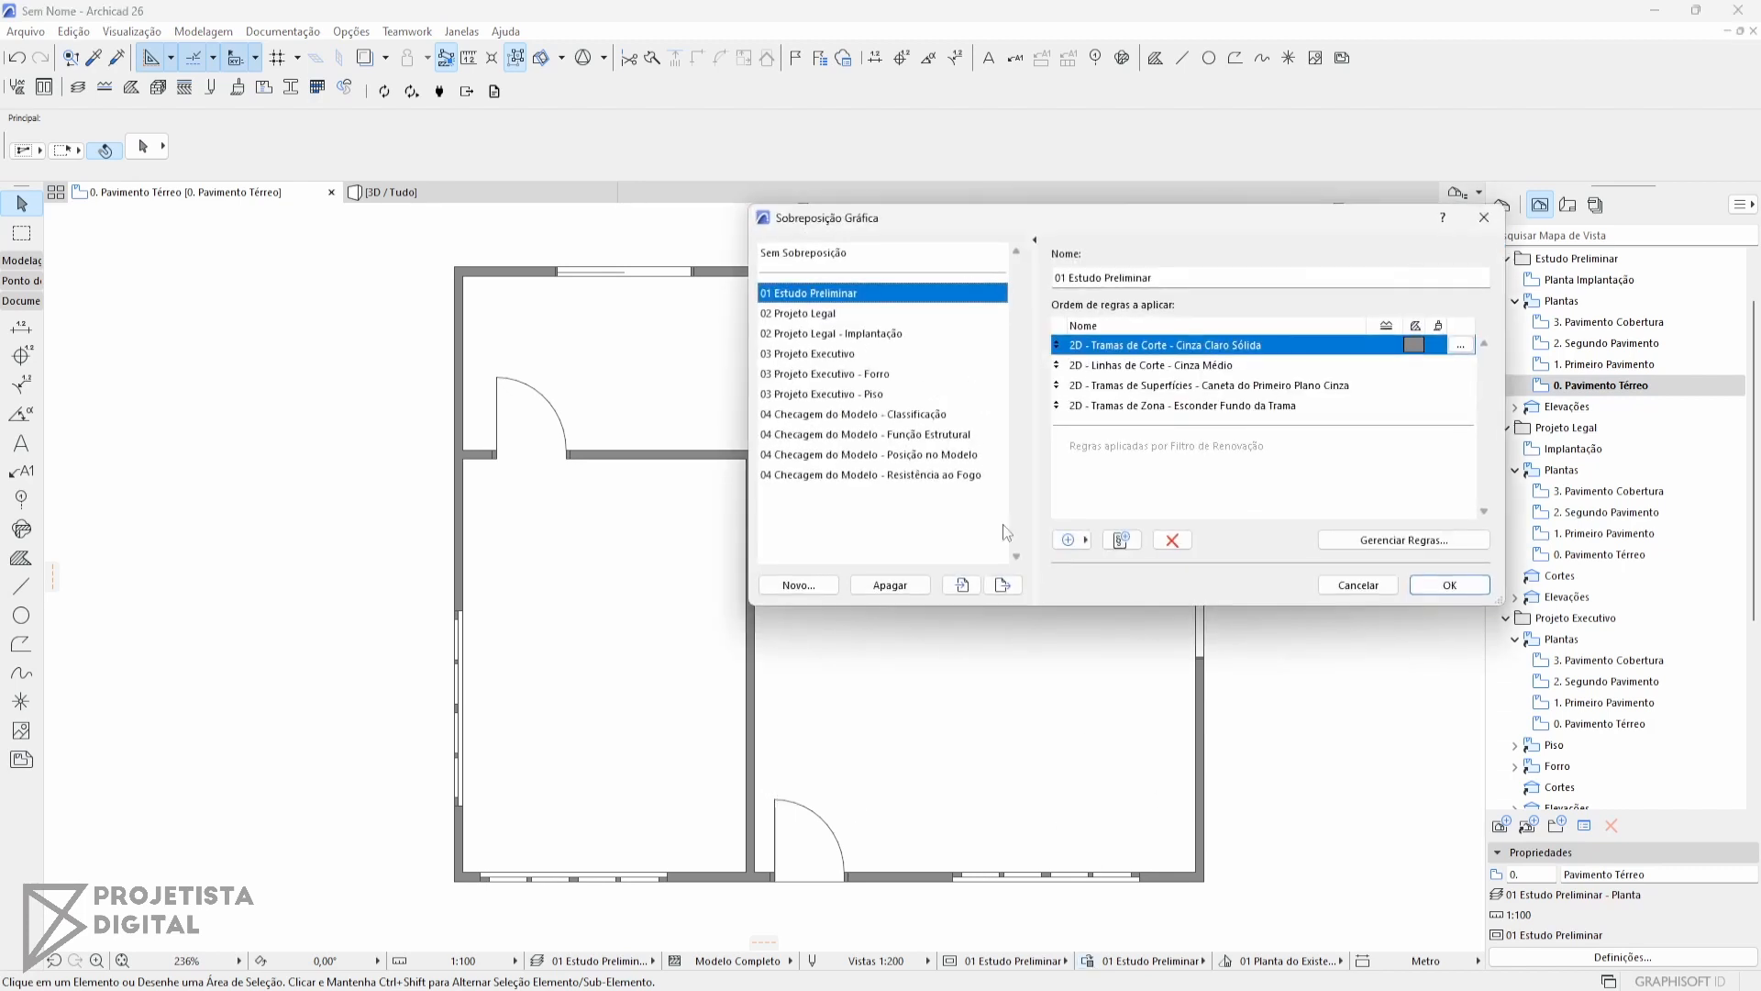
pyautogui.click(823, 317)
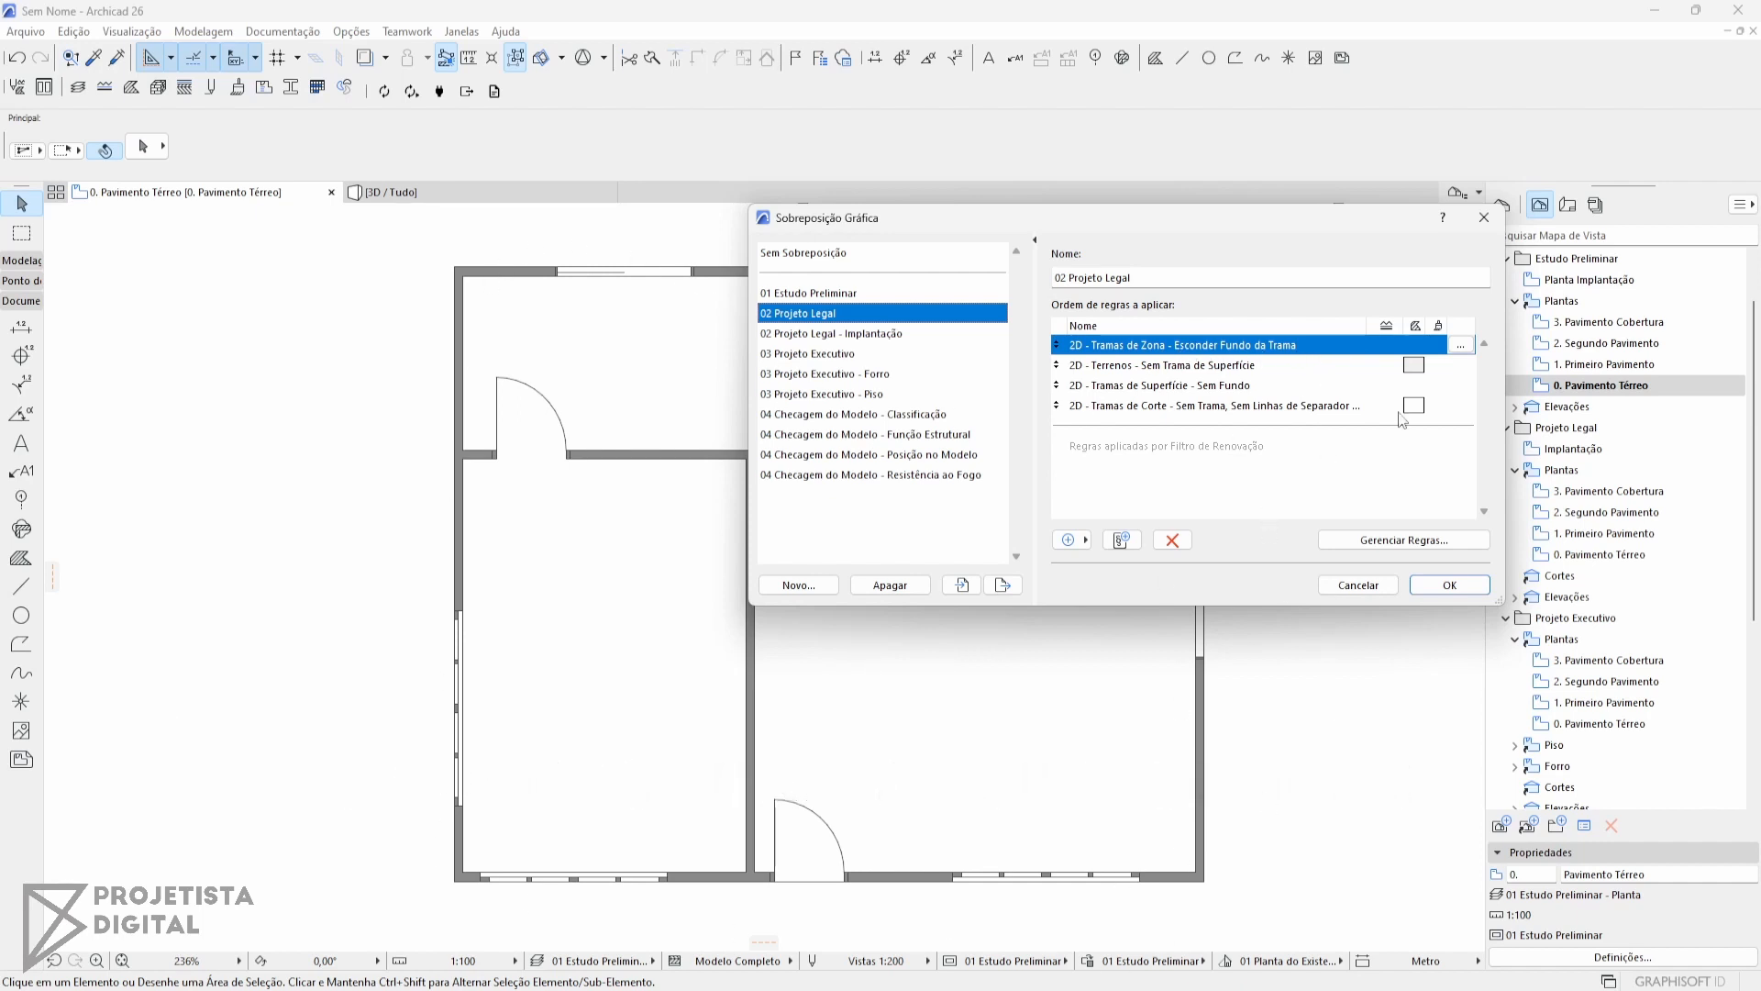
pyautogui.click(807, 293)
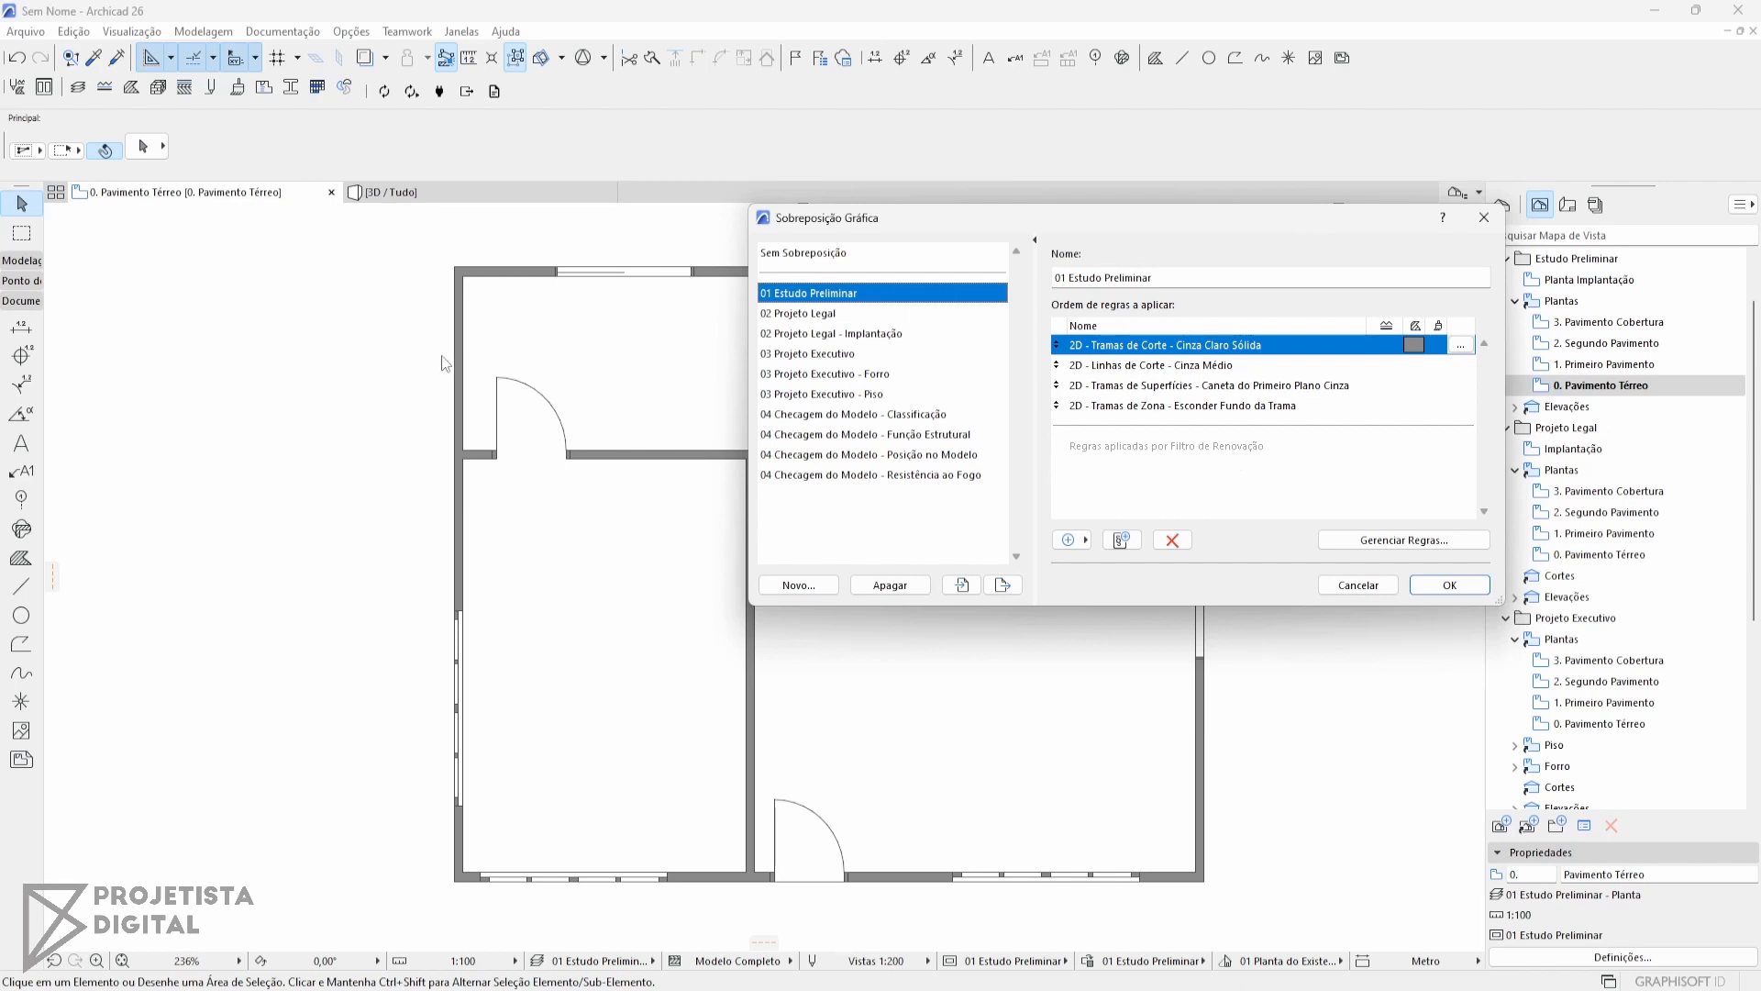
pyautogui.moveTo(877, 218); pyautogui.dragTo(864, 227)
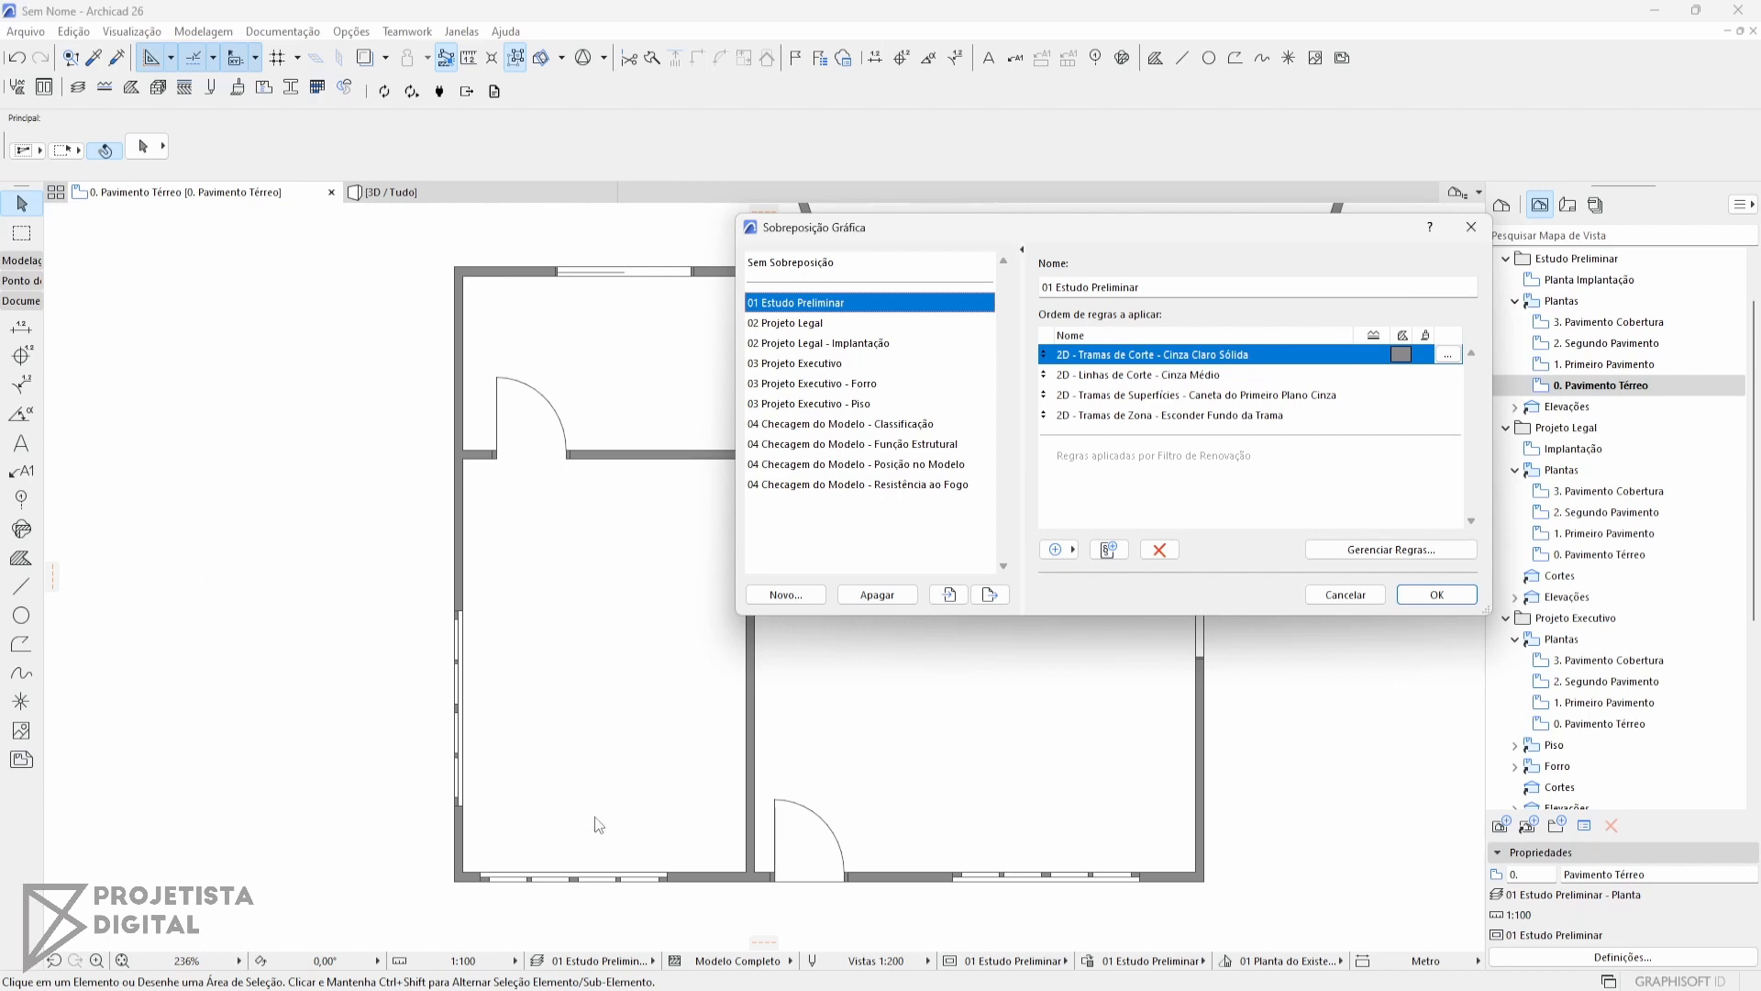
pyautogui.press('Return')
# Set the floor slab's cover fill to Bloco de Alvenaria Elevação and deselect the slab.
pyautogui.click(1132, 680)
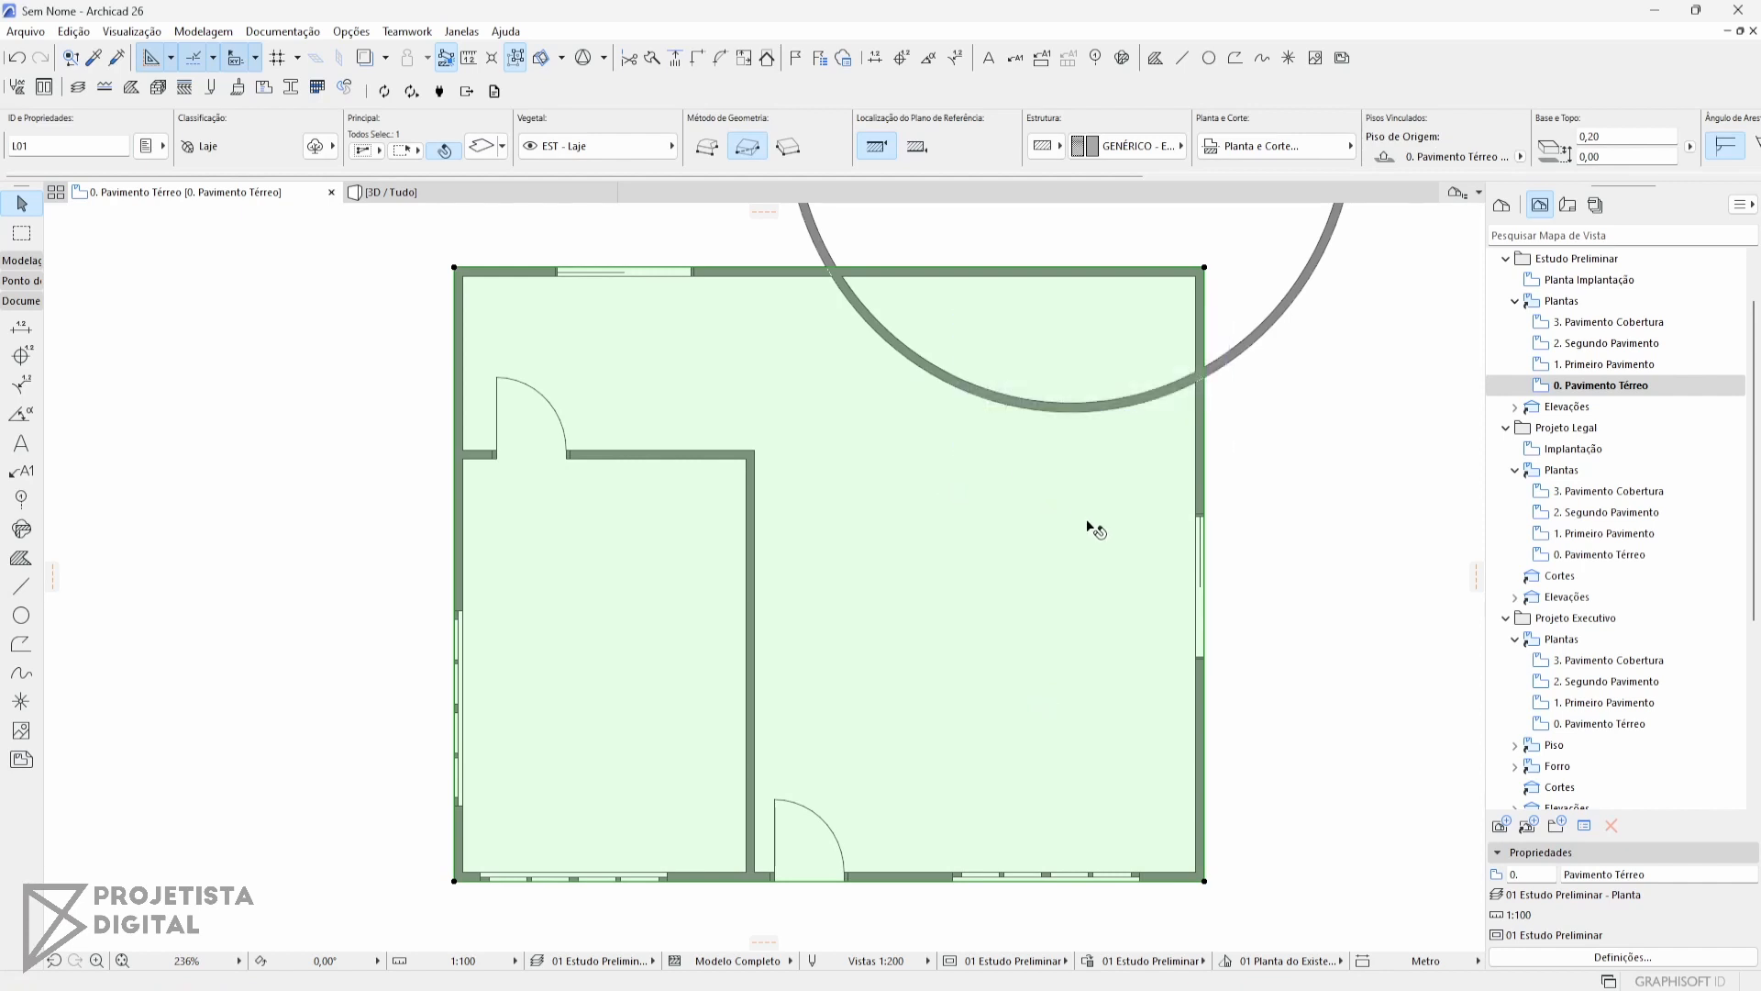
pyautogui.click(1152, 152)
pyautogui.click(1155, 154)
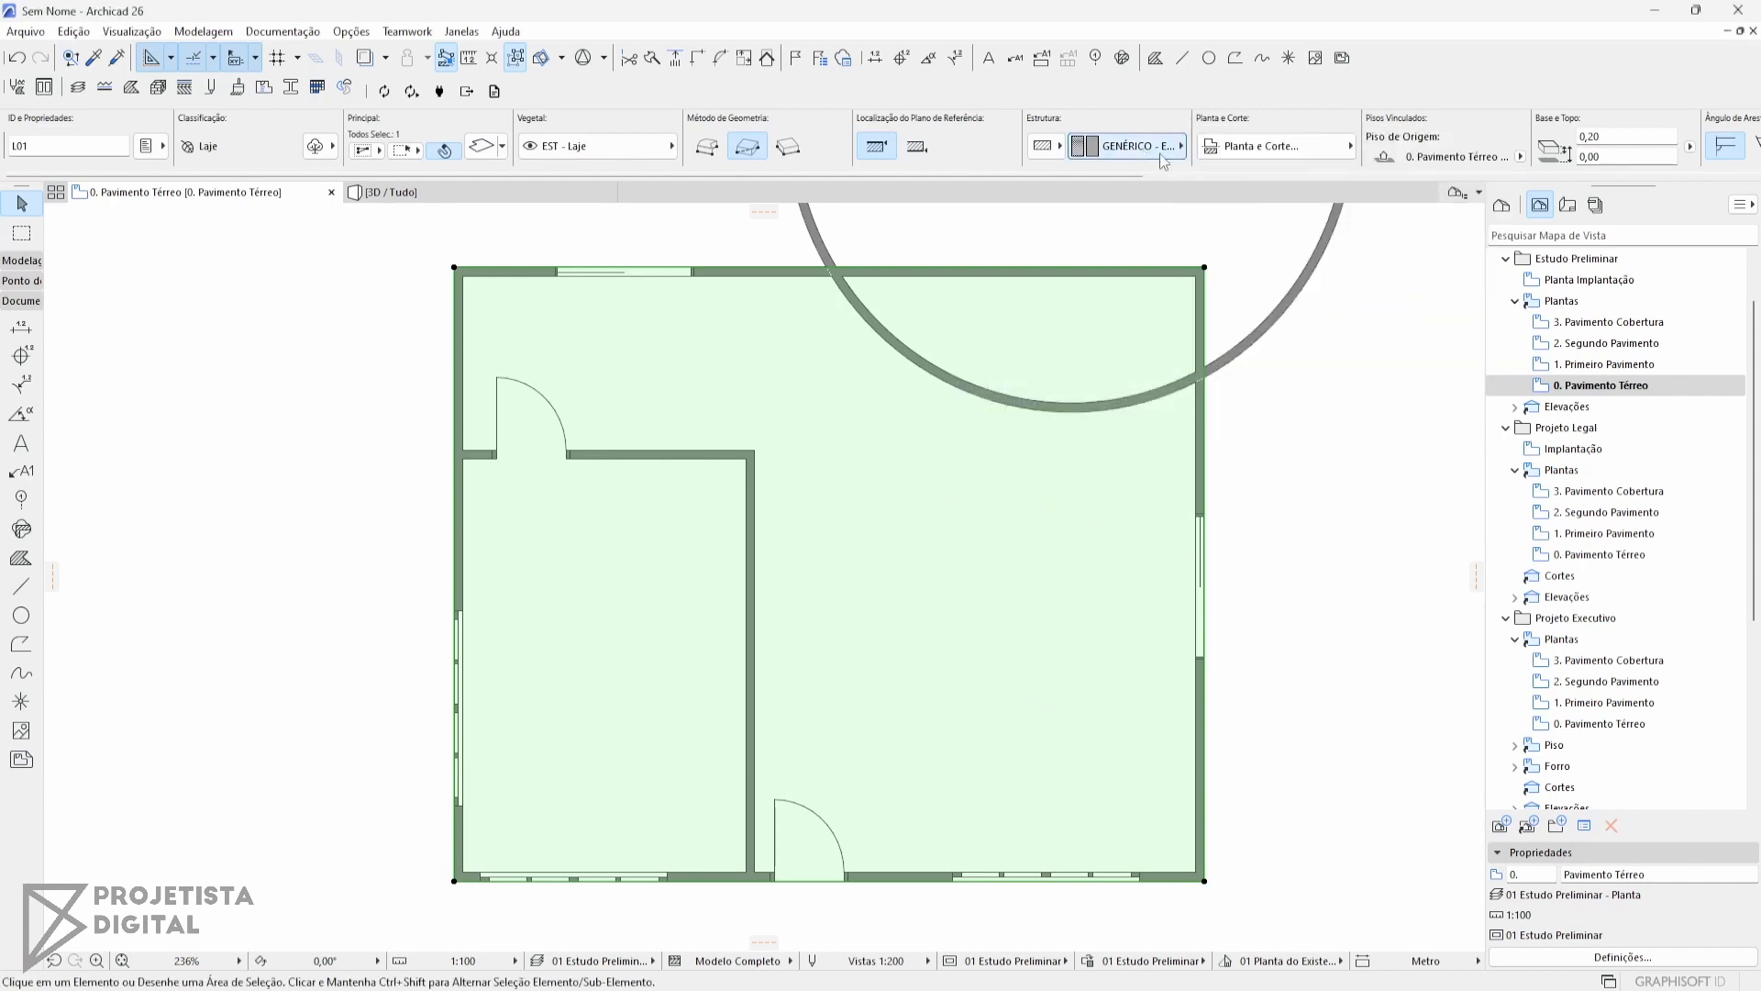
pyautogui.click(1331, 153)
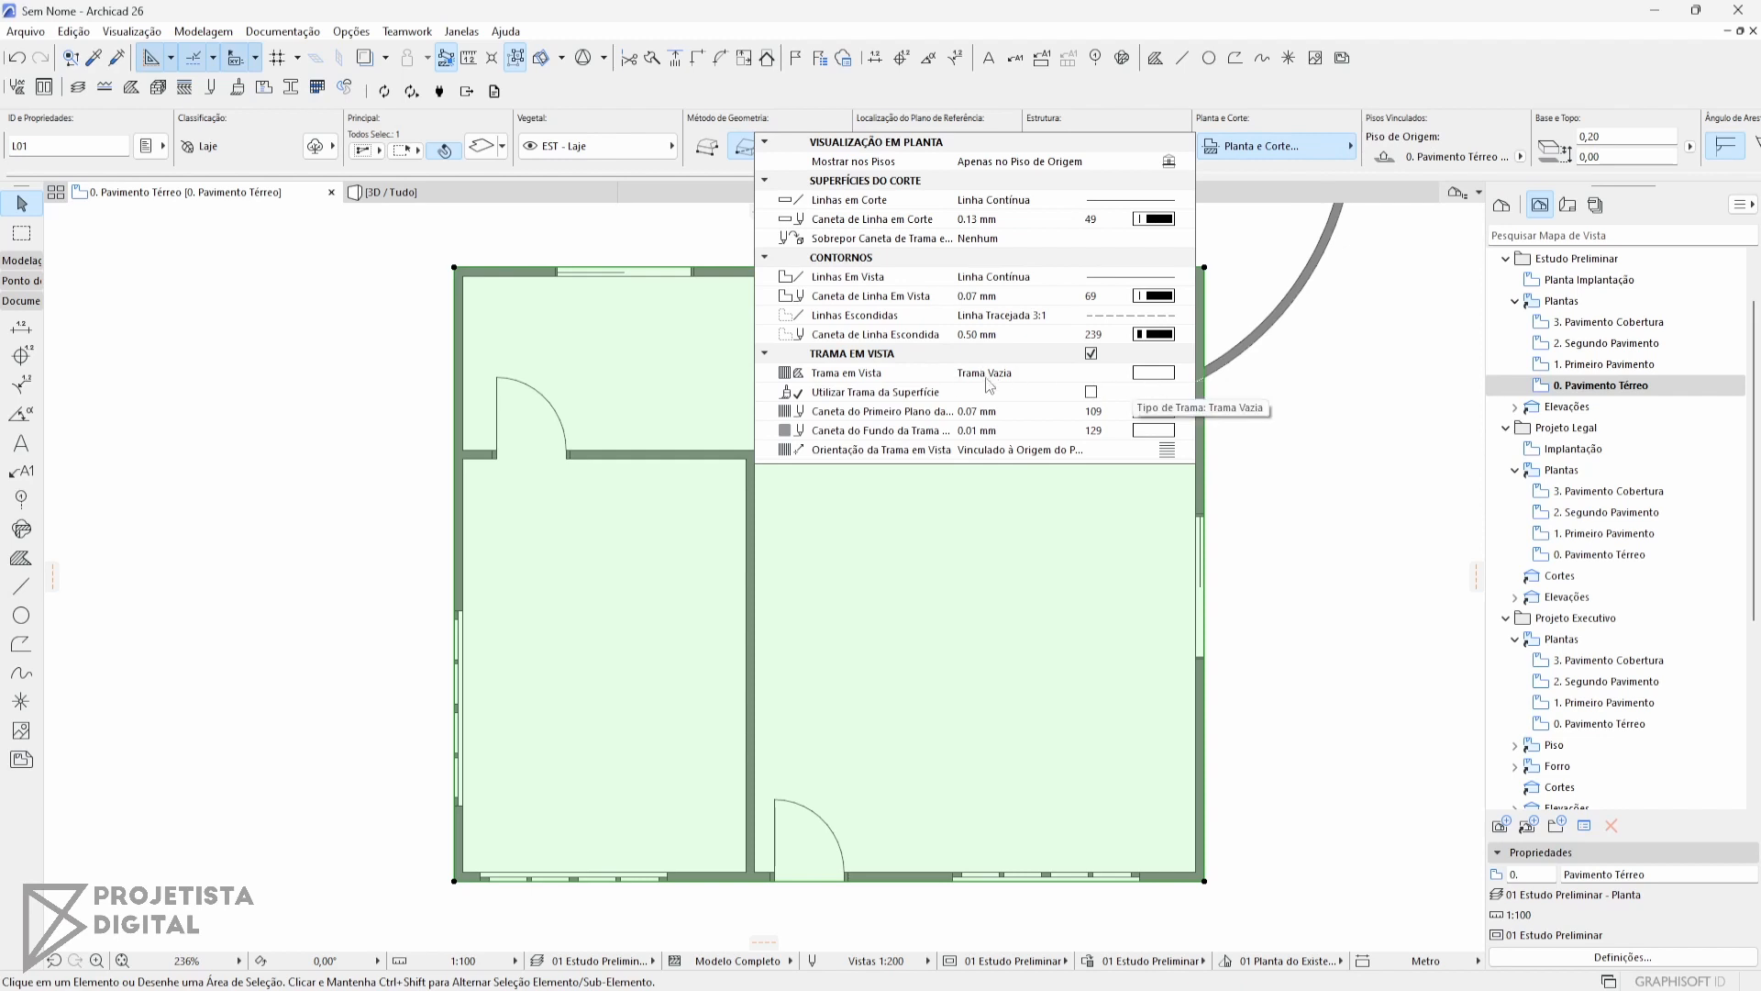
pyautogui.click(1174, 372)
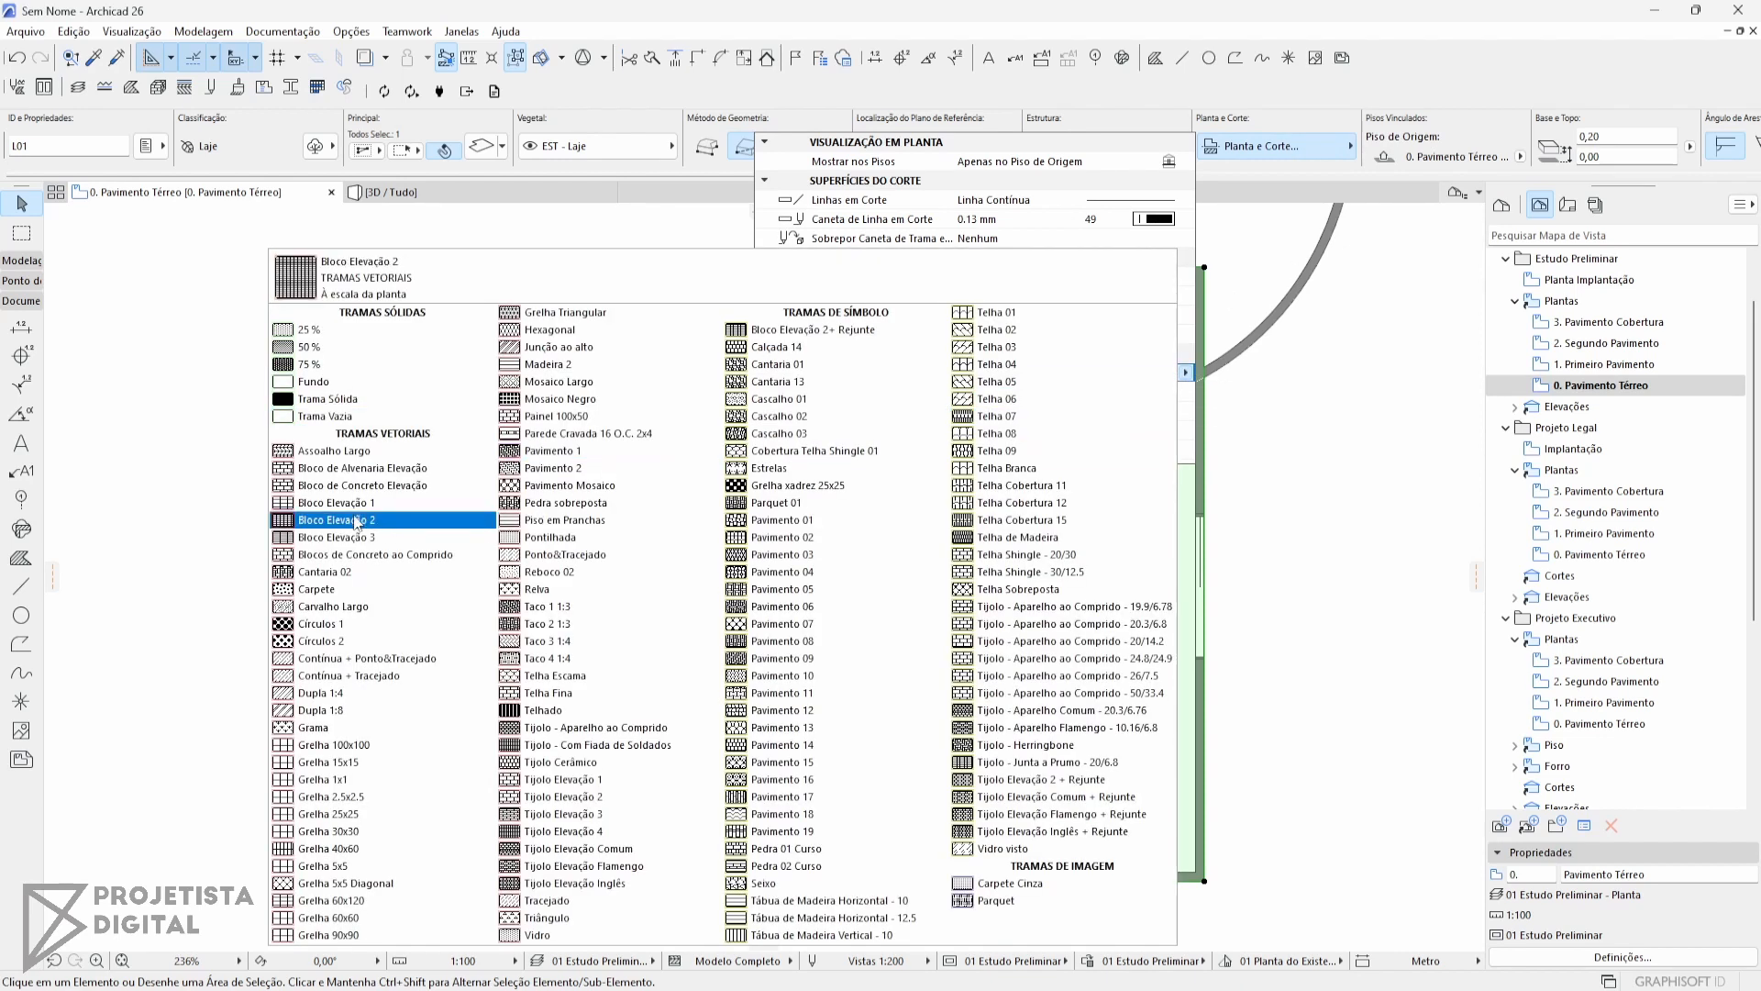
pyautogui.click(356, 467)
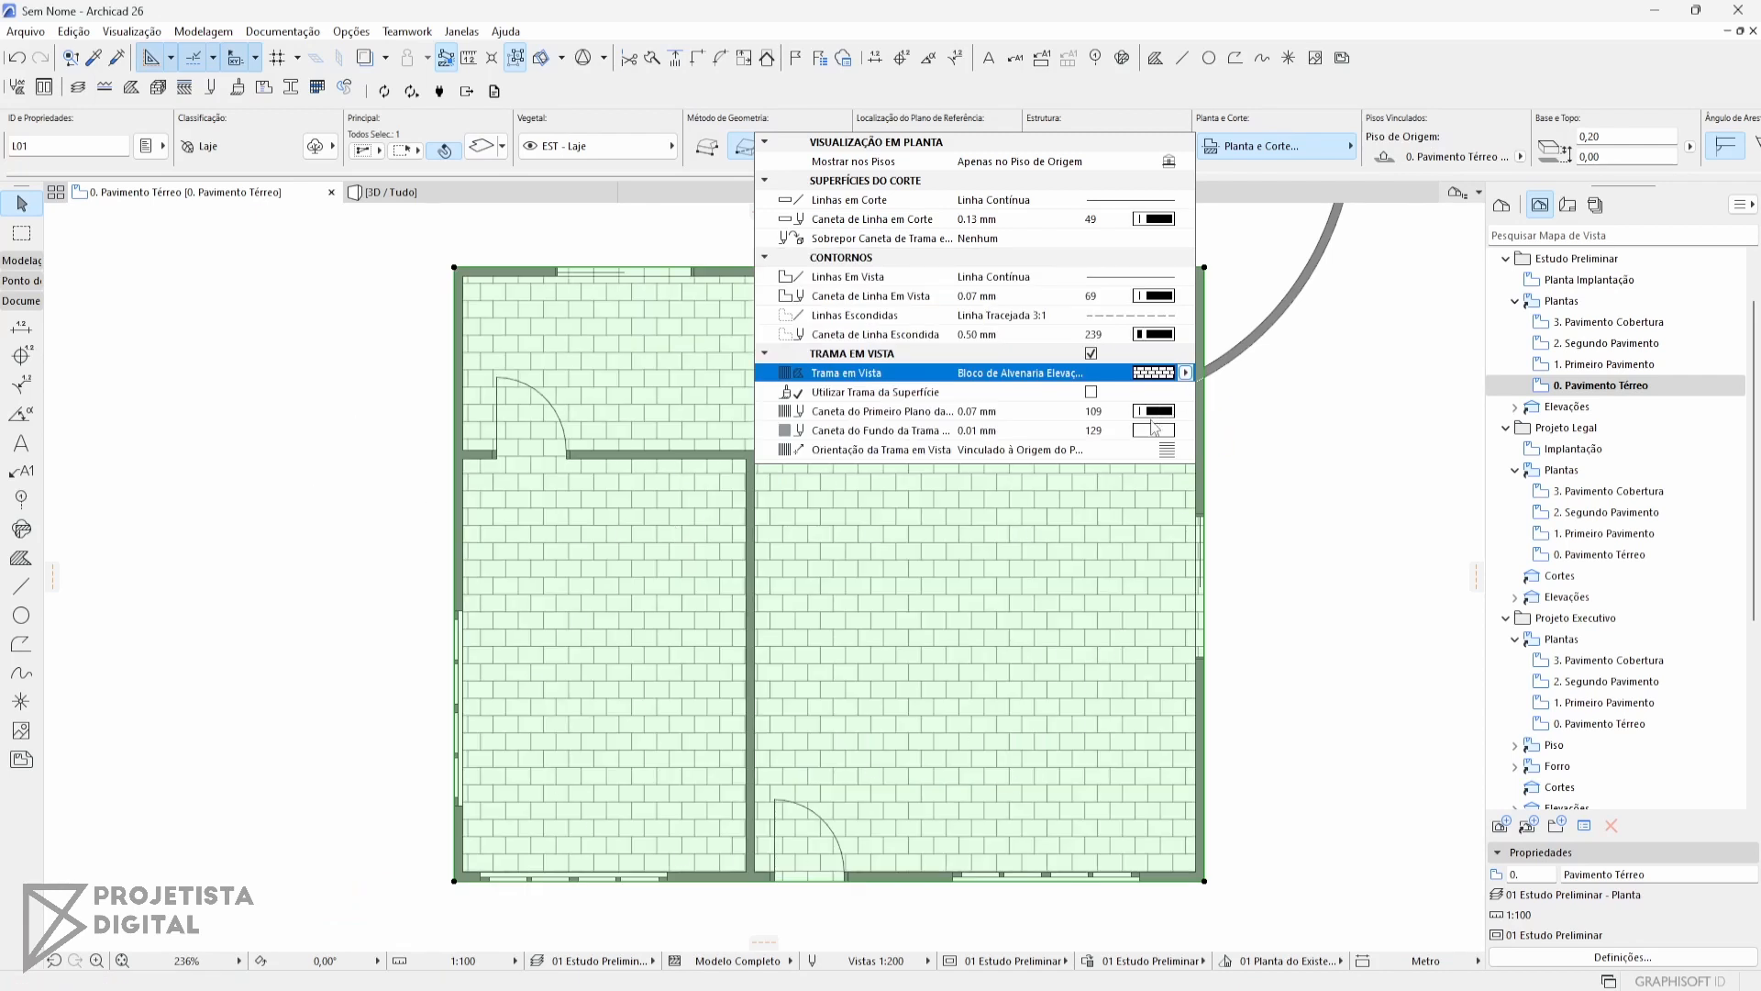
pyautogui.press('Escape')
pyautogui.press('Escape')
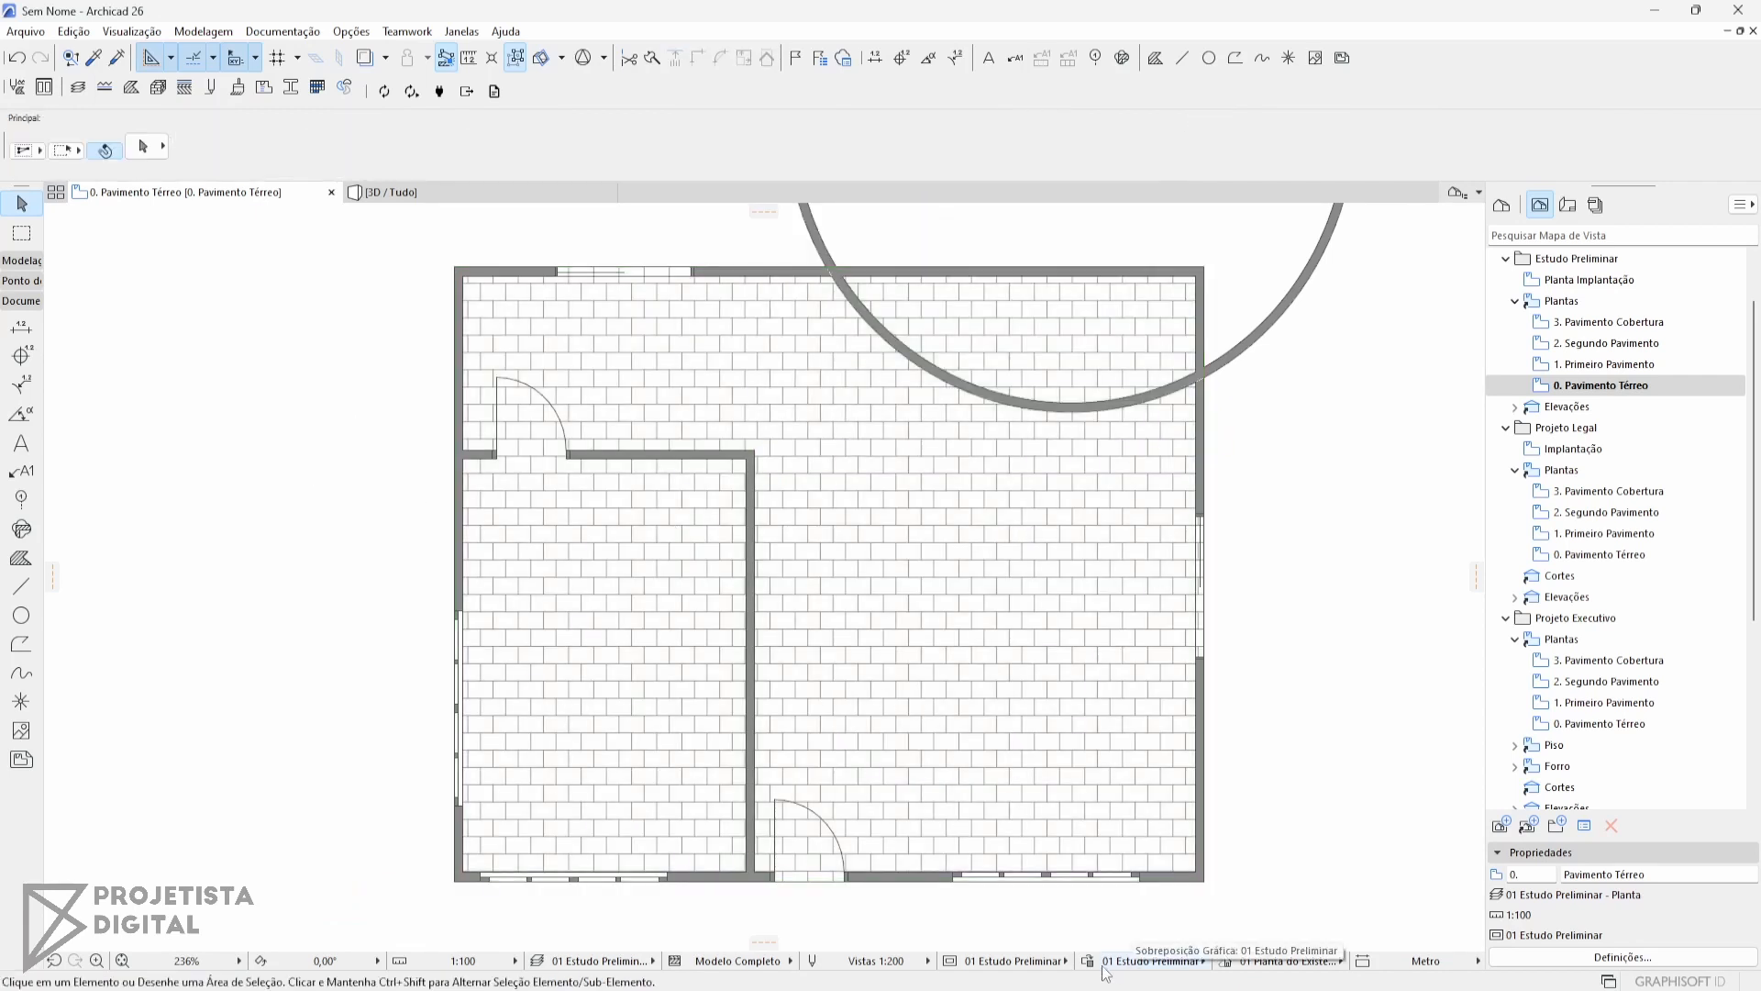
# Add the rule 2D - Fundo de Trama - Cor de Fundo da Janela to the 01 Estudo Preliminar graphic override combination.
pyautogui.click(1106, 964)
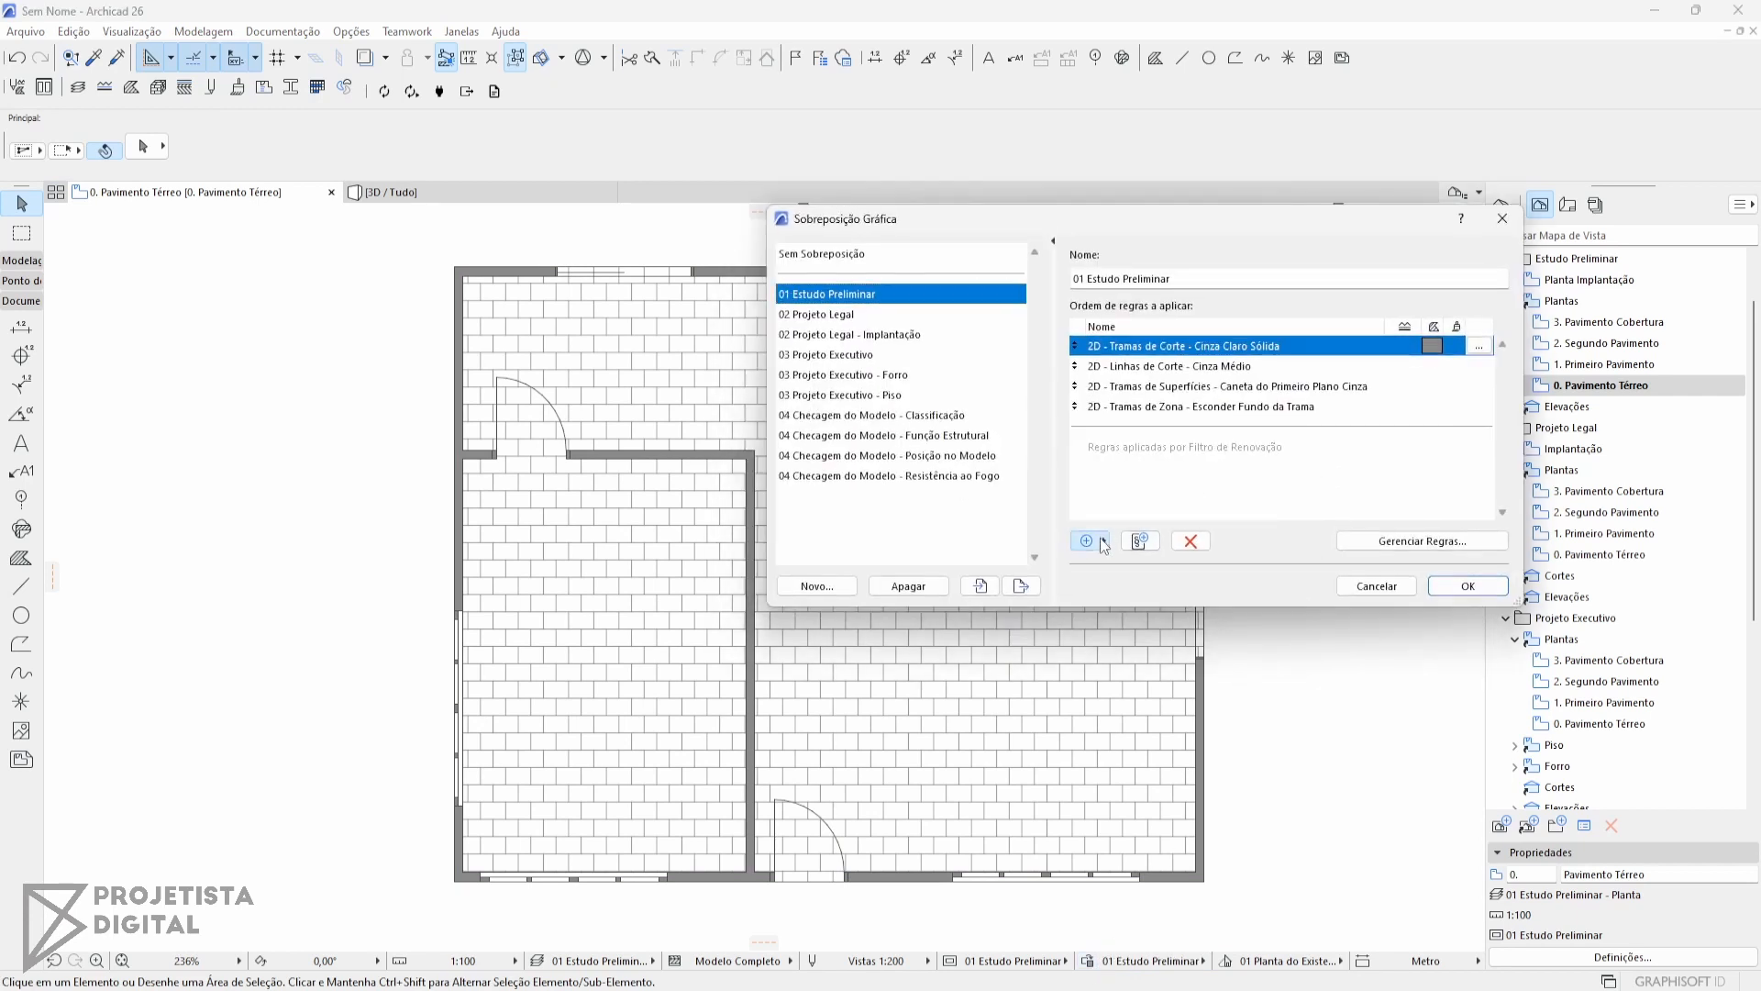
pyautogui.click(1105, 545)
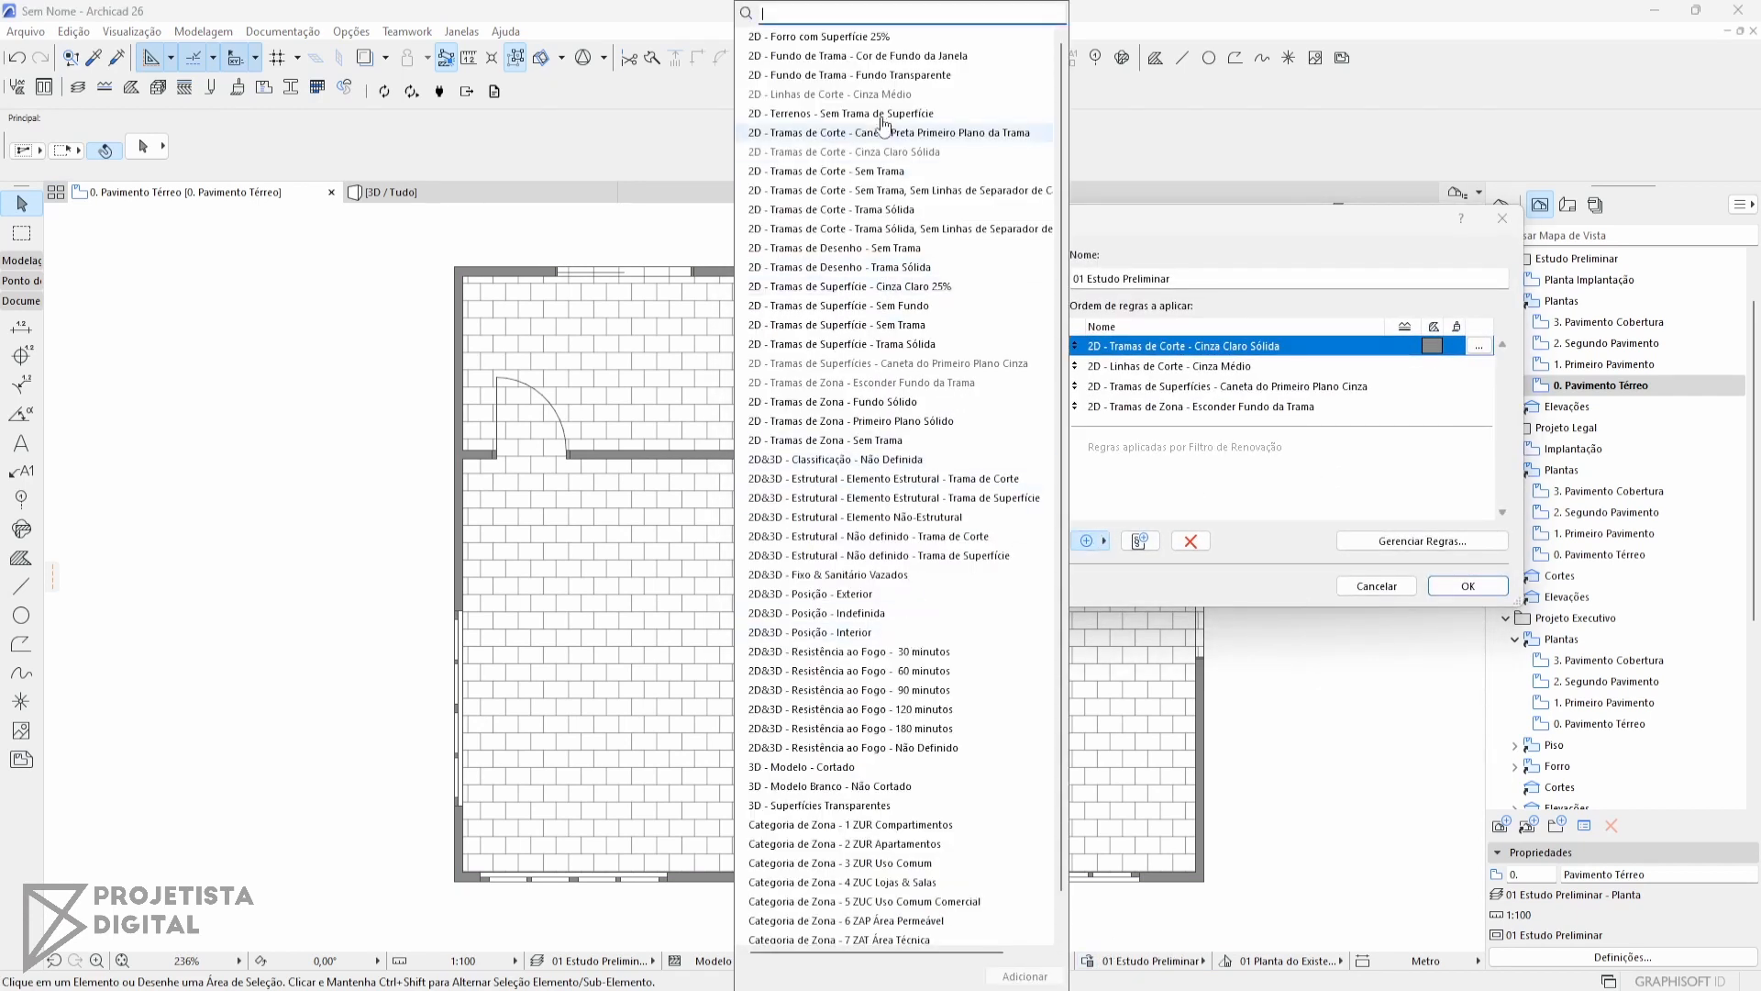
pyautogui.click(821, 56)
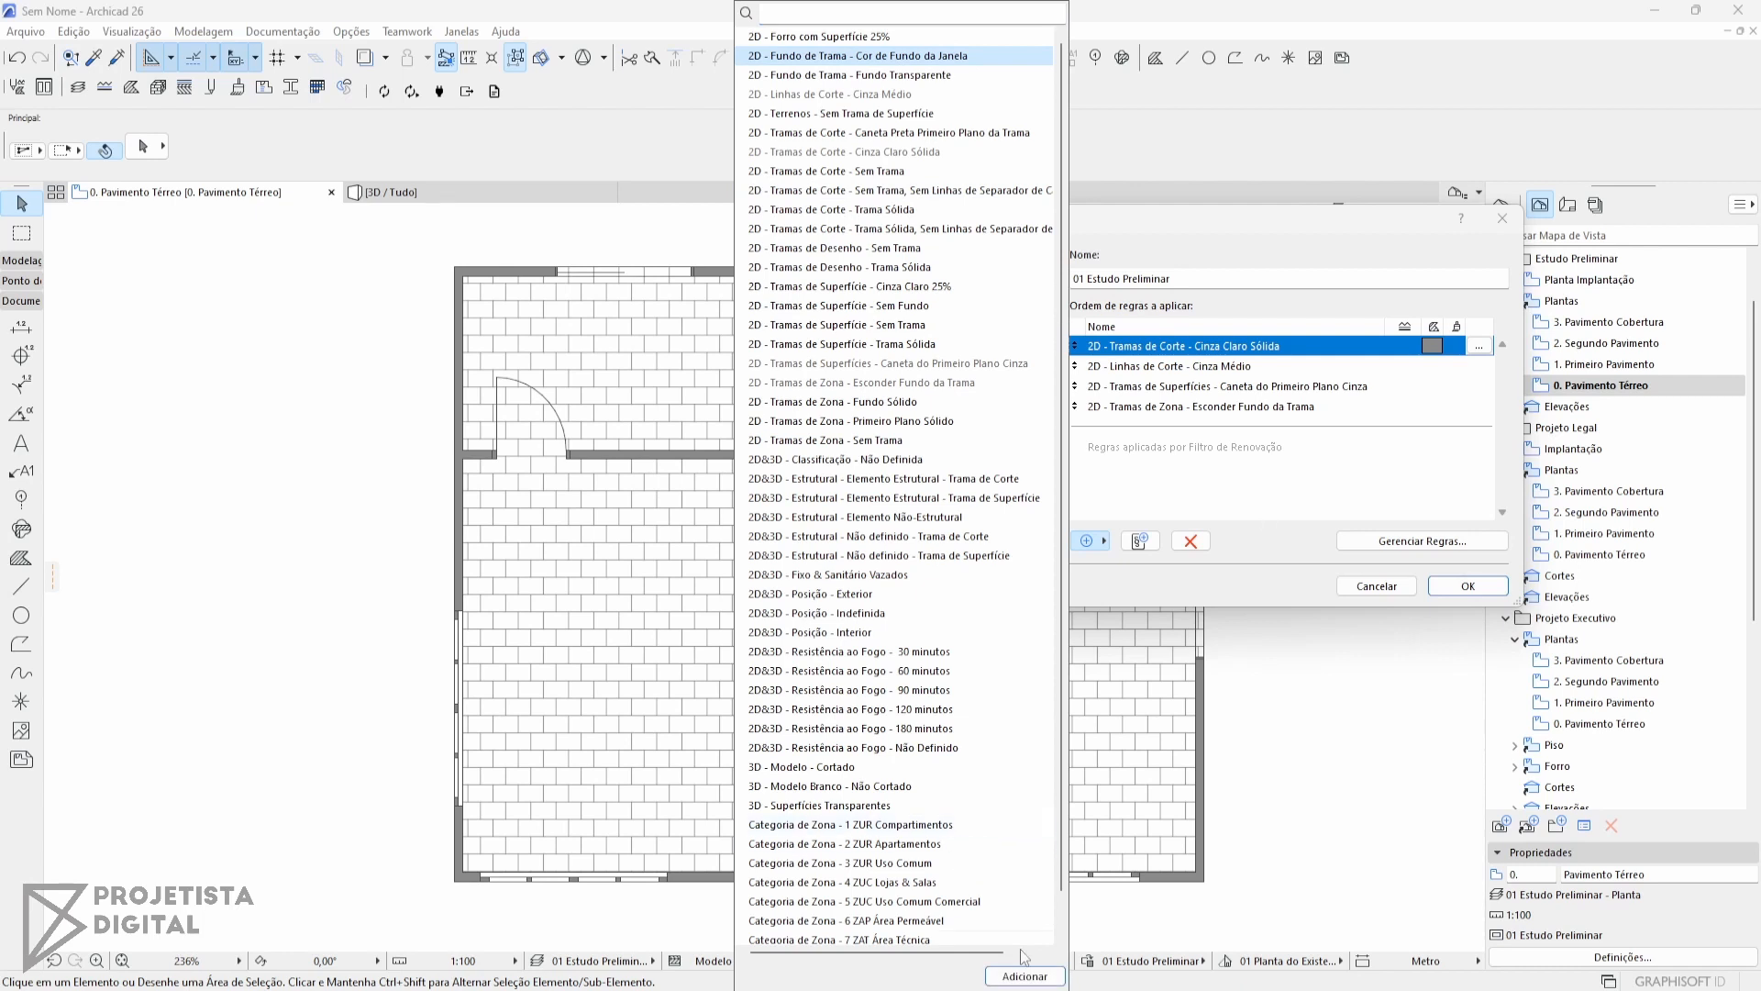
pyautogui.scroll(-1, 806, 376)
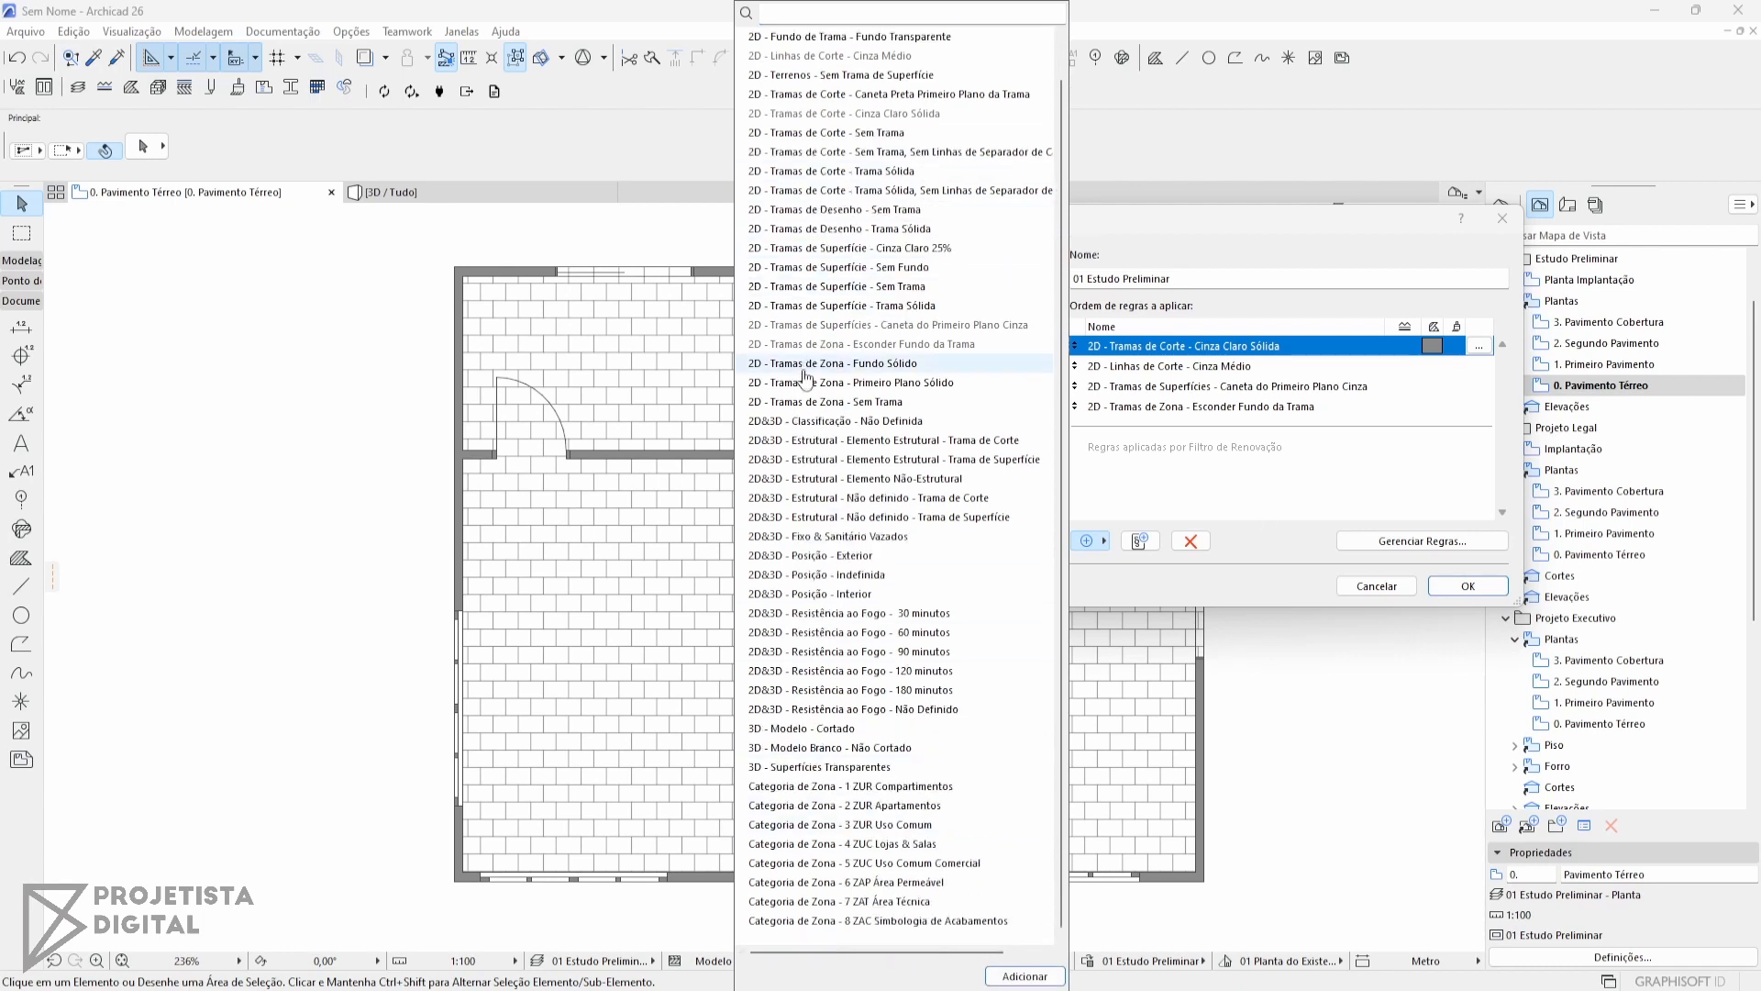
pyautogui.scroll(1, 812, 276)
pyautogui.scroll(-1, 833, 605)
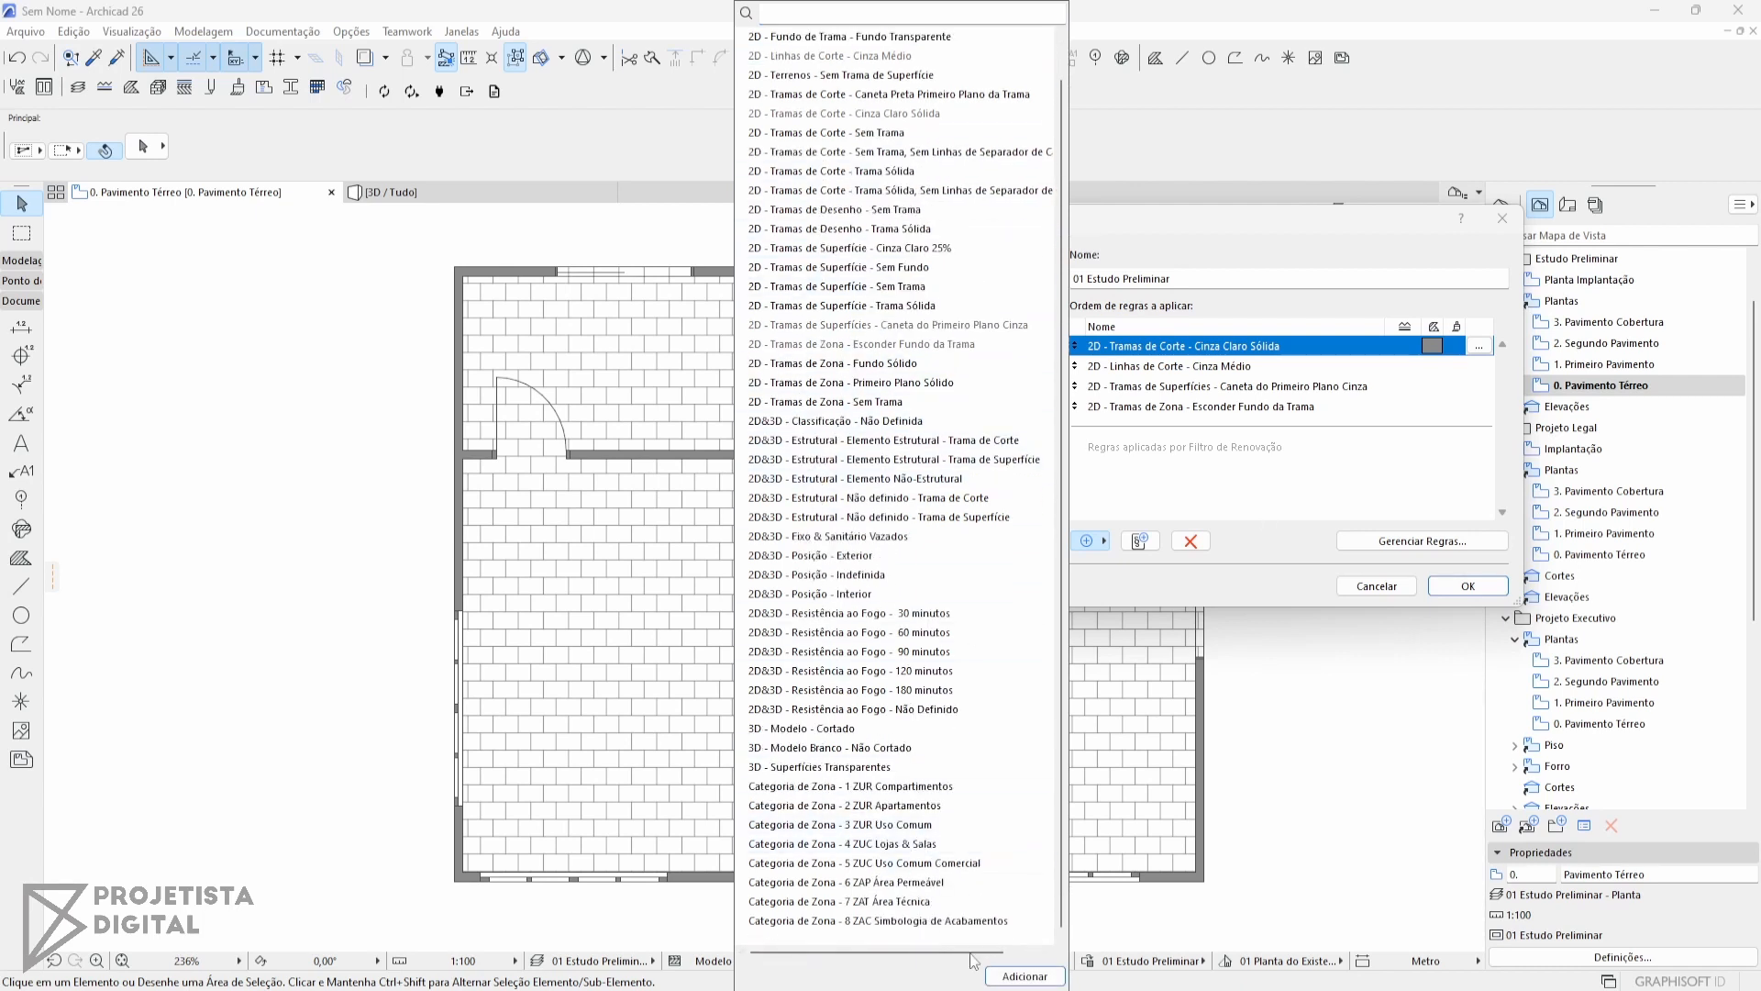
pyautogui.click(1024, 975)
pyautogui.click(1282, 493)
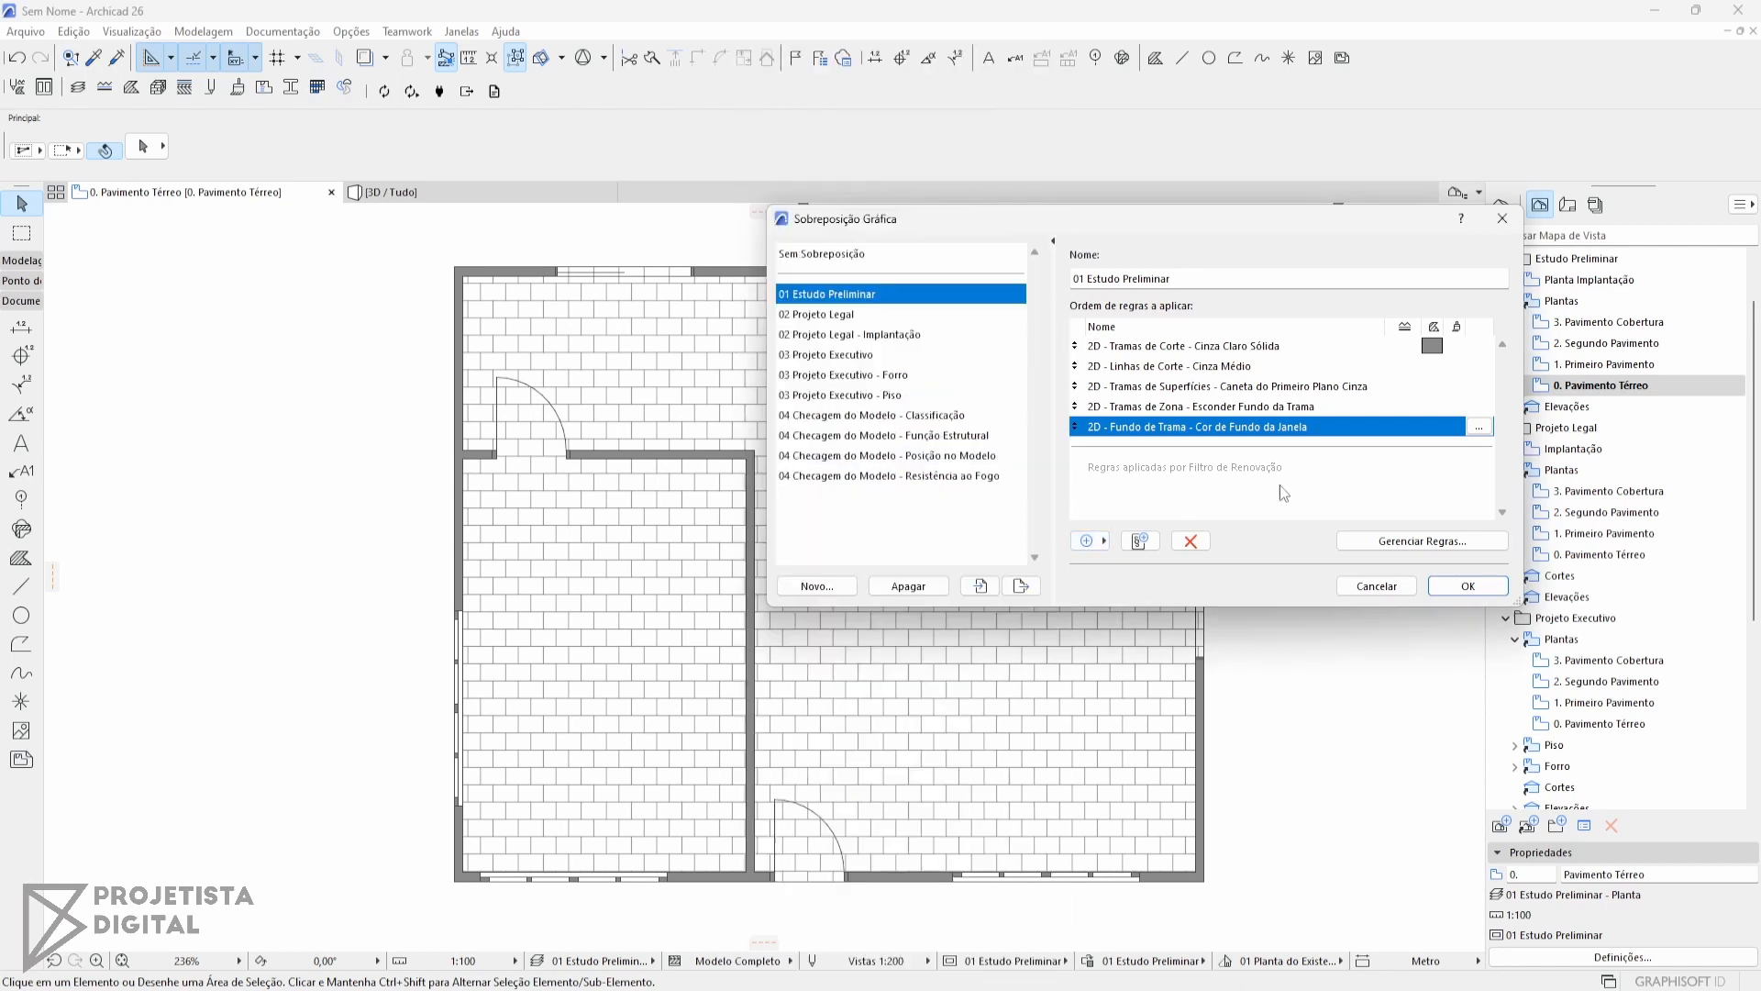
# Restrict the 2D - Fundo de Trama - Cor de Fundo da Janela rule to elements of type Laje.
pyautogui.click(1479, 427)
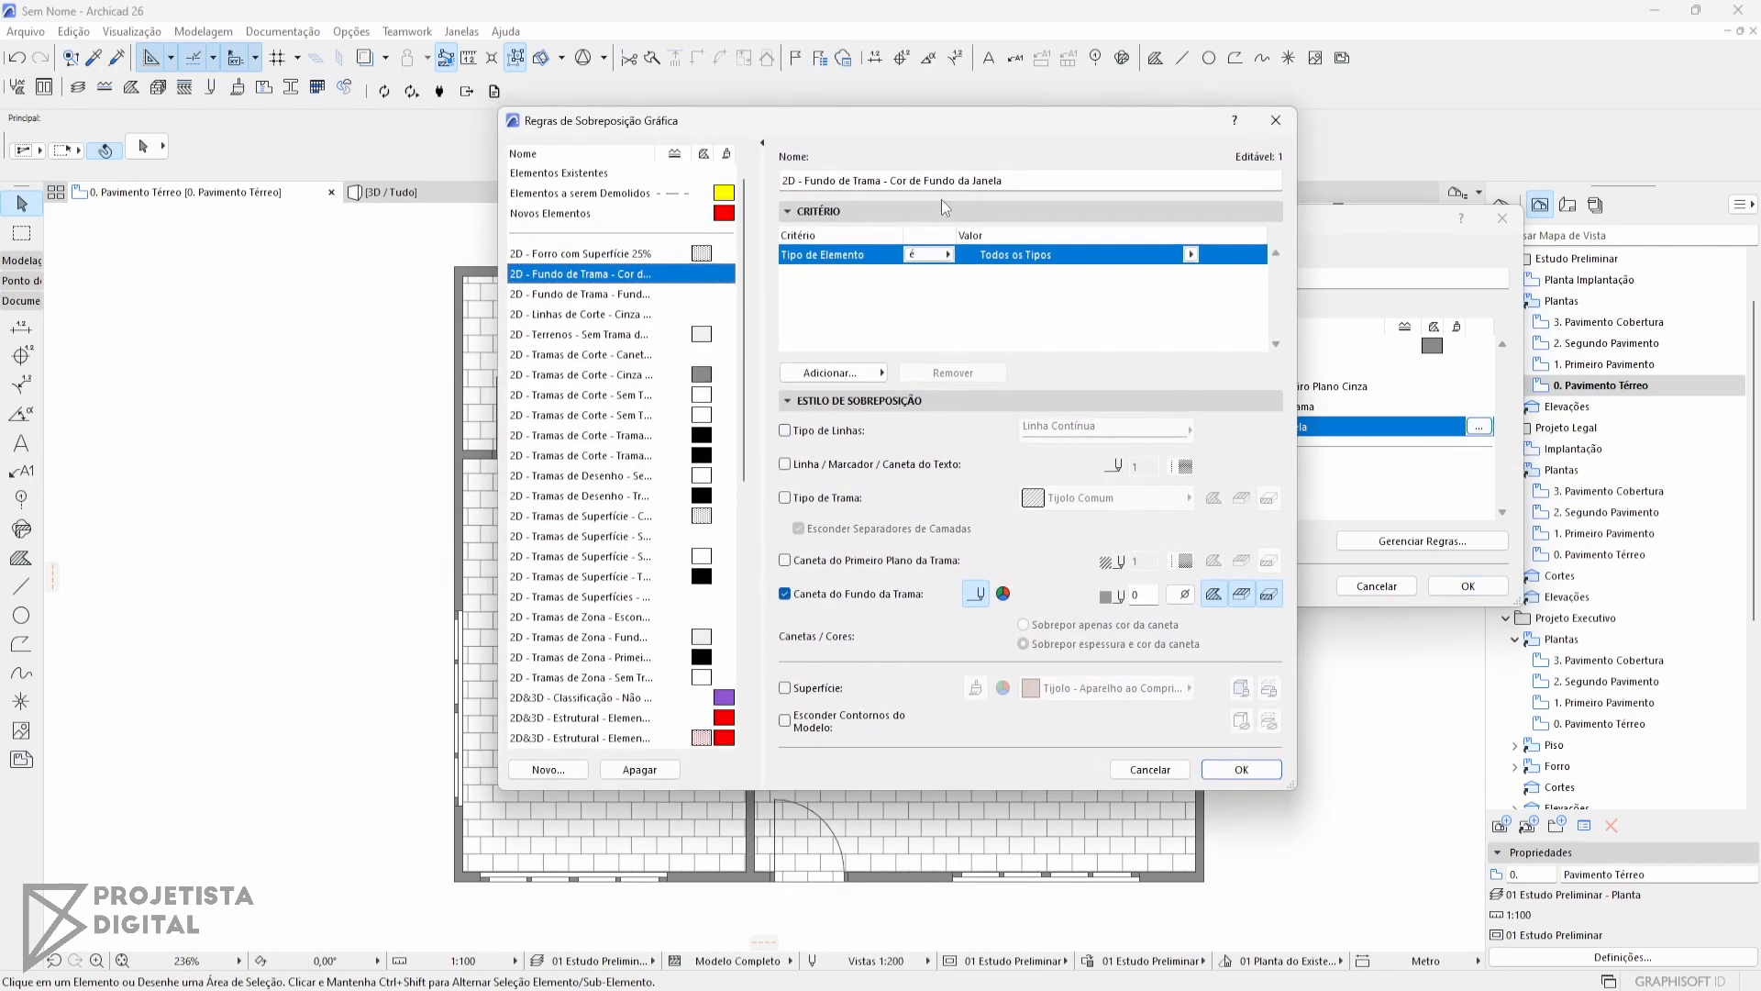
pyautogui.click(1191, 254)
pyautogui.press('Escape')
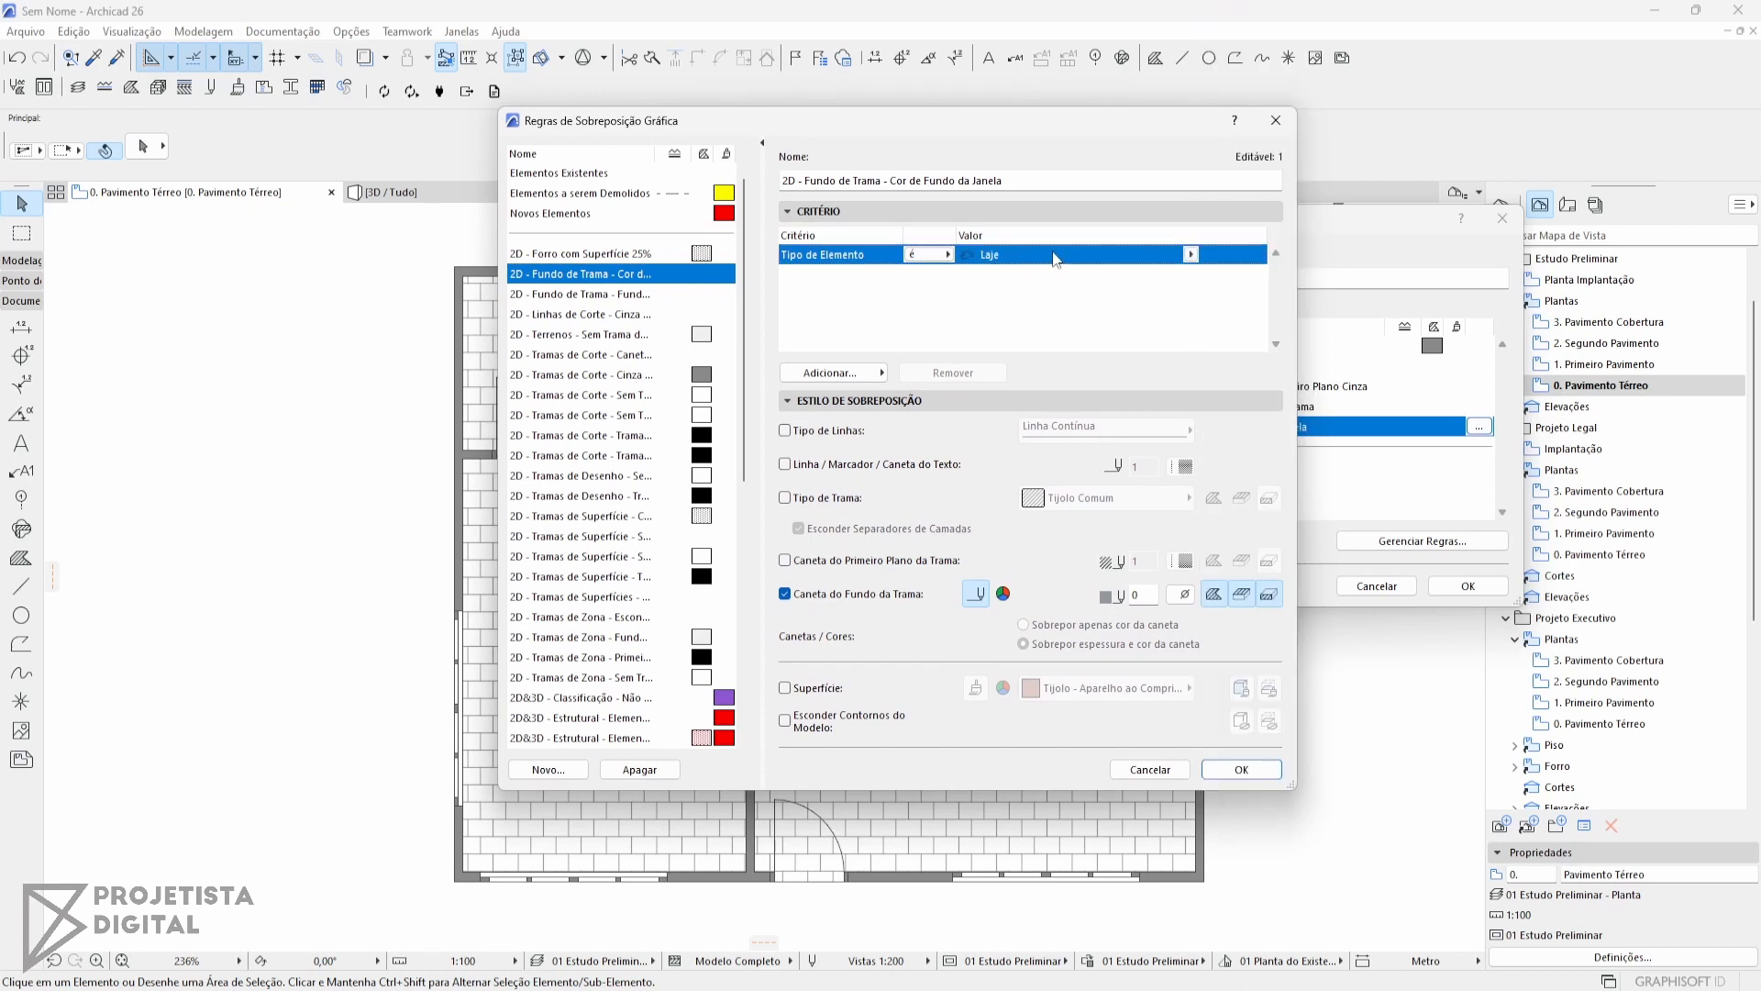
# Override the rule's fill with Trama Sólida and foreground pen 100 instead of the background pen, and apply the override combination.
pyautogui.click(841, 592)
pyautogui.click(841, 498)
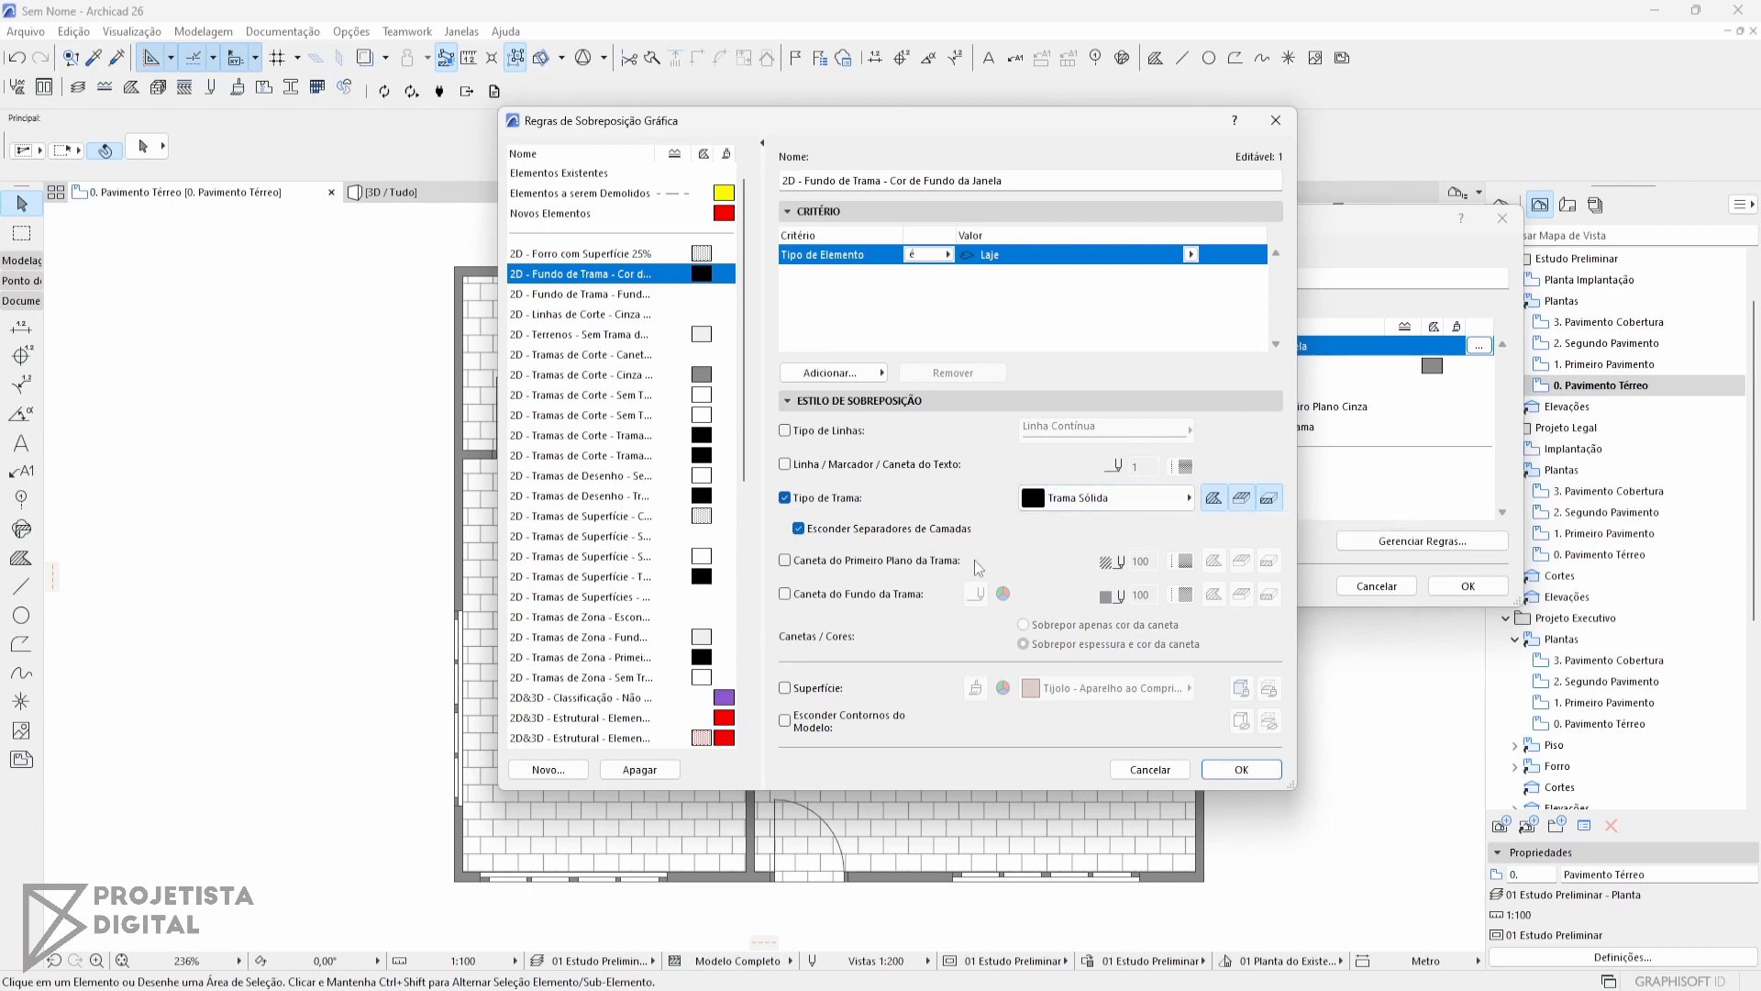
pyautogui.click(890, 562)
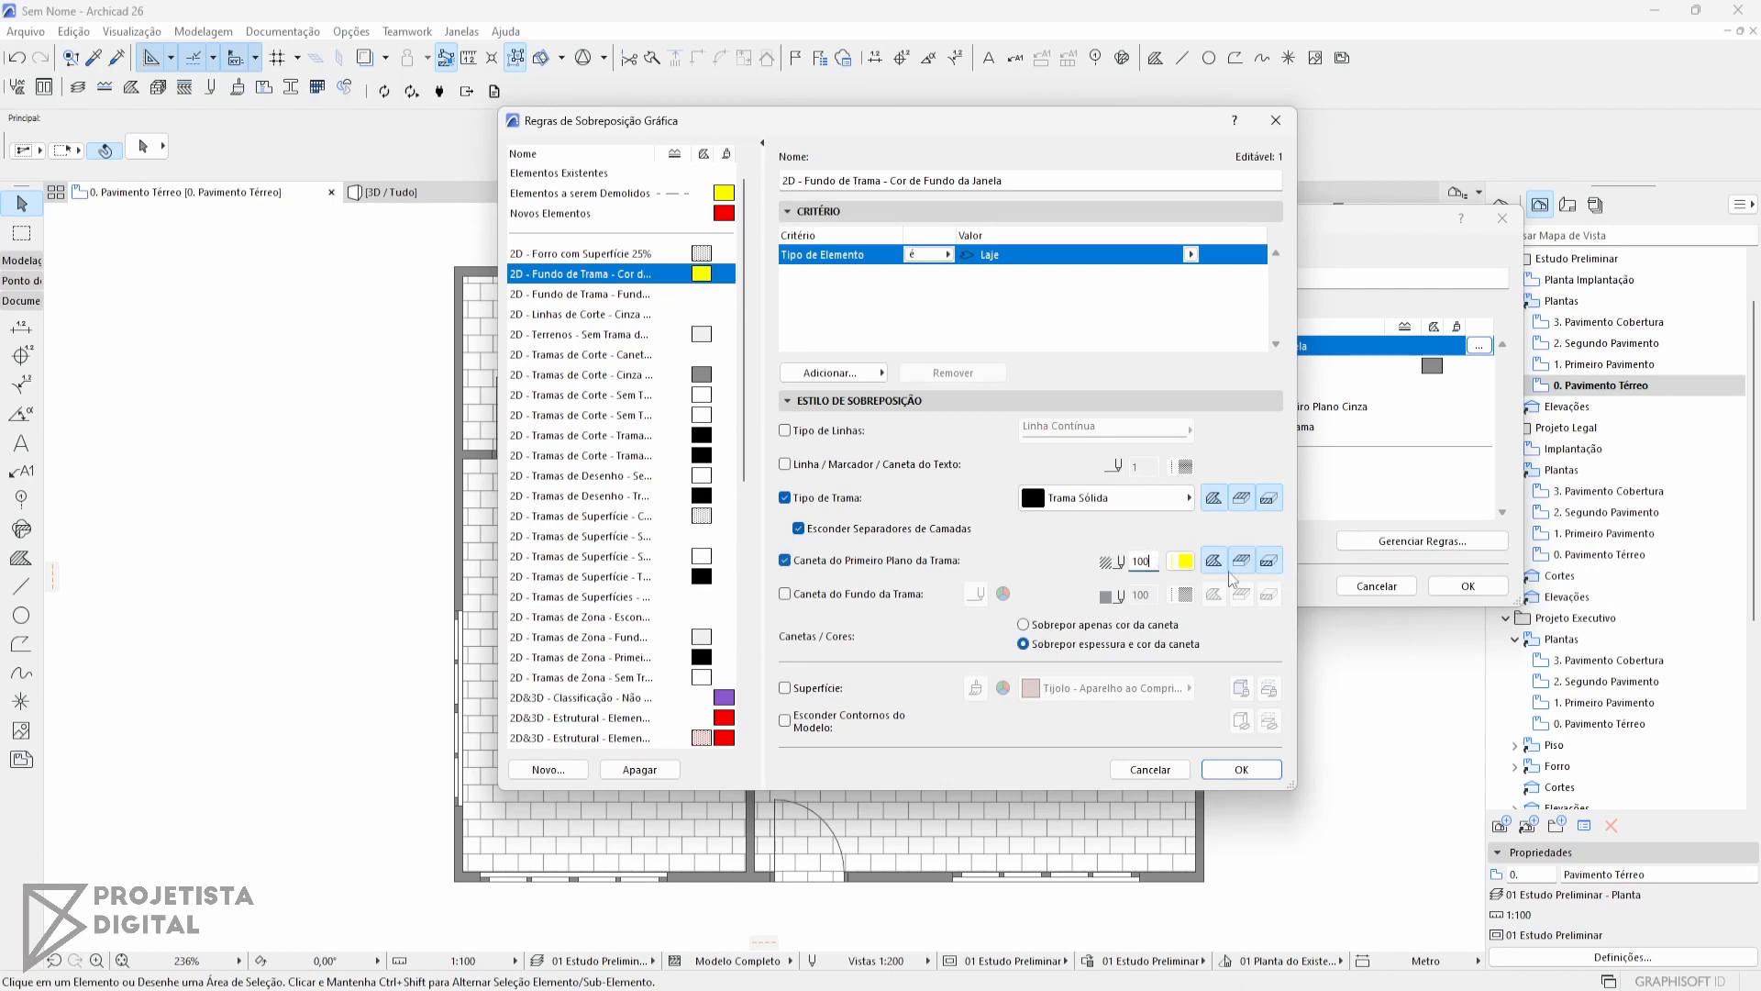
pyautogui.click(1243, 770)
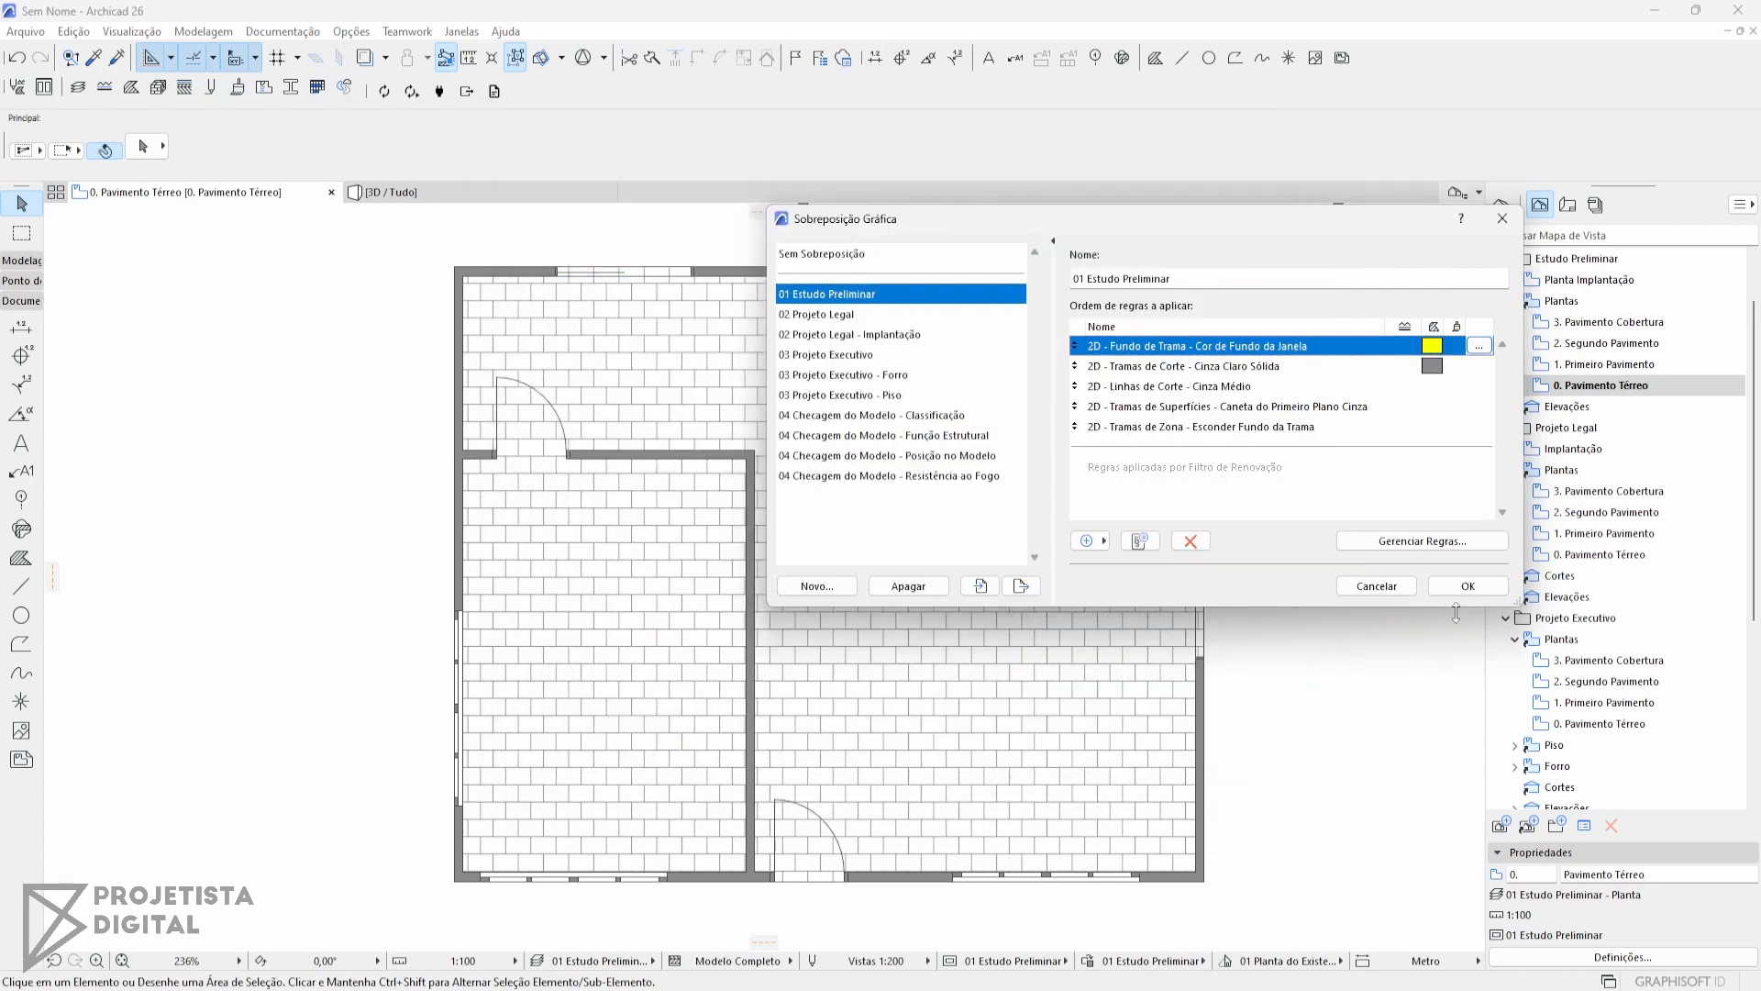
pyautogui.click(1468, 587)
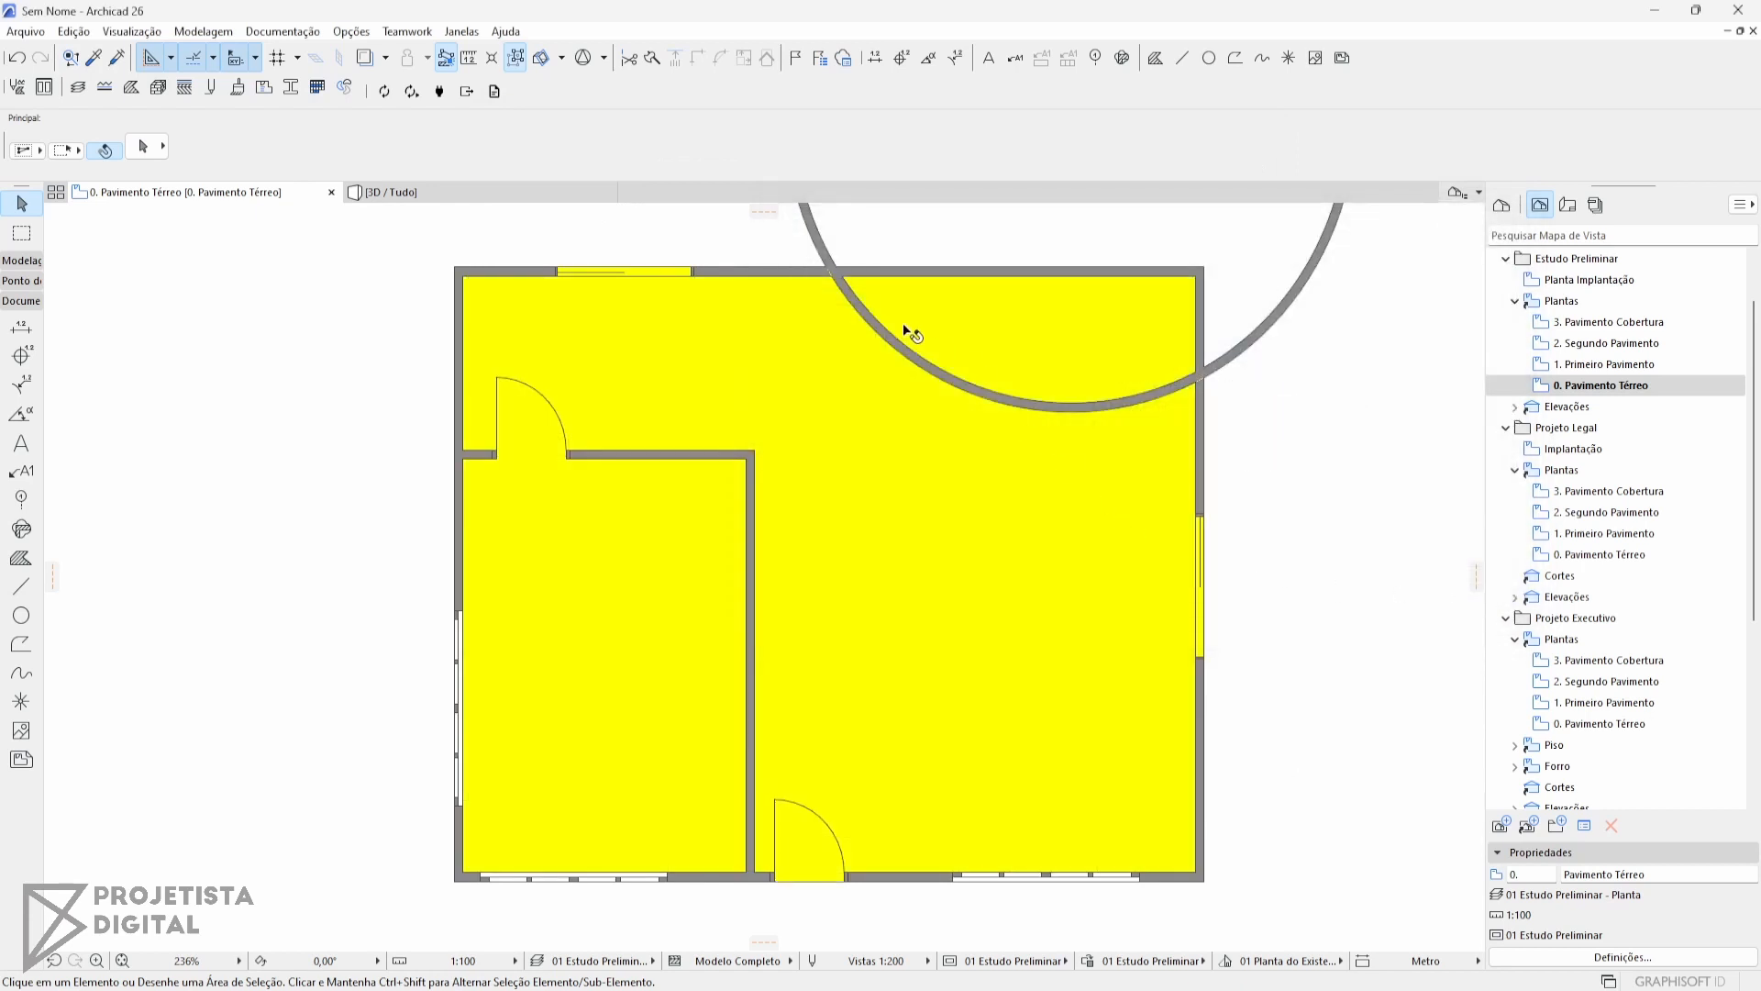
# Check the floor slab's Planta e Corte settings and deselect the slab.
pyautogui.click(971, 323)
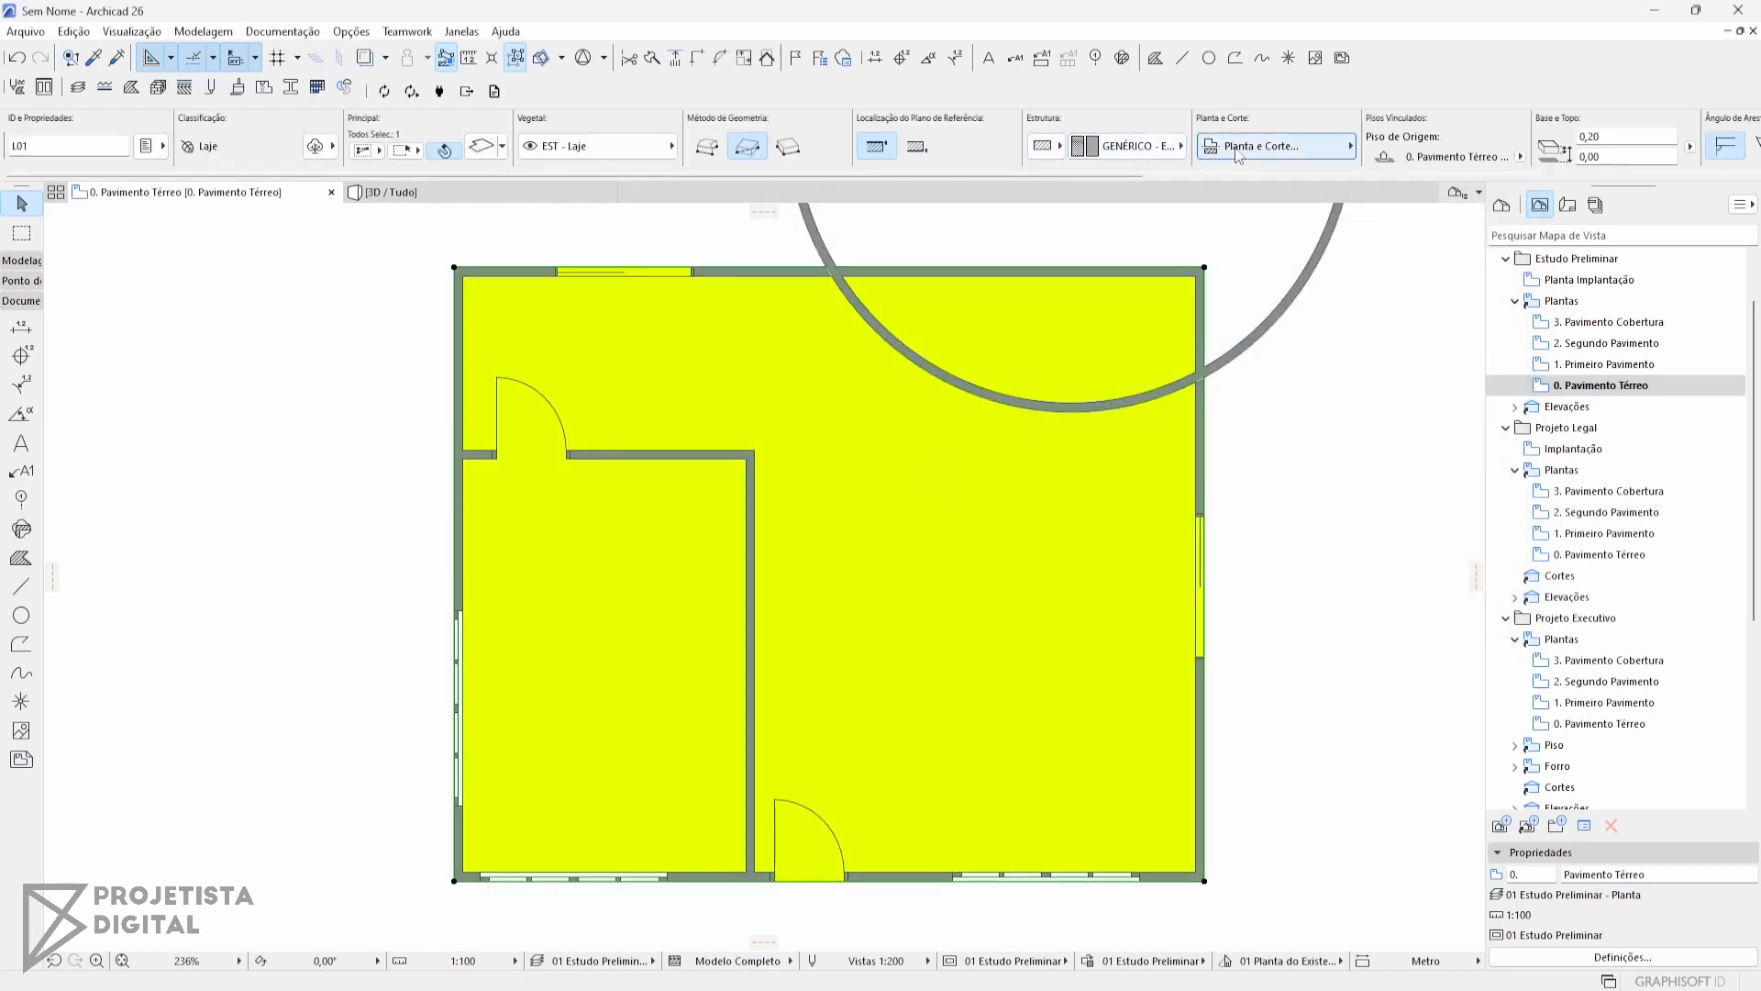
pyautogui.click(1322, 146)
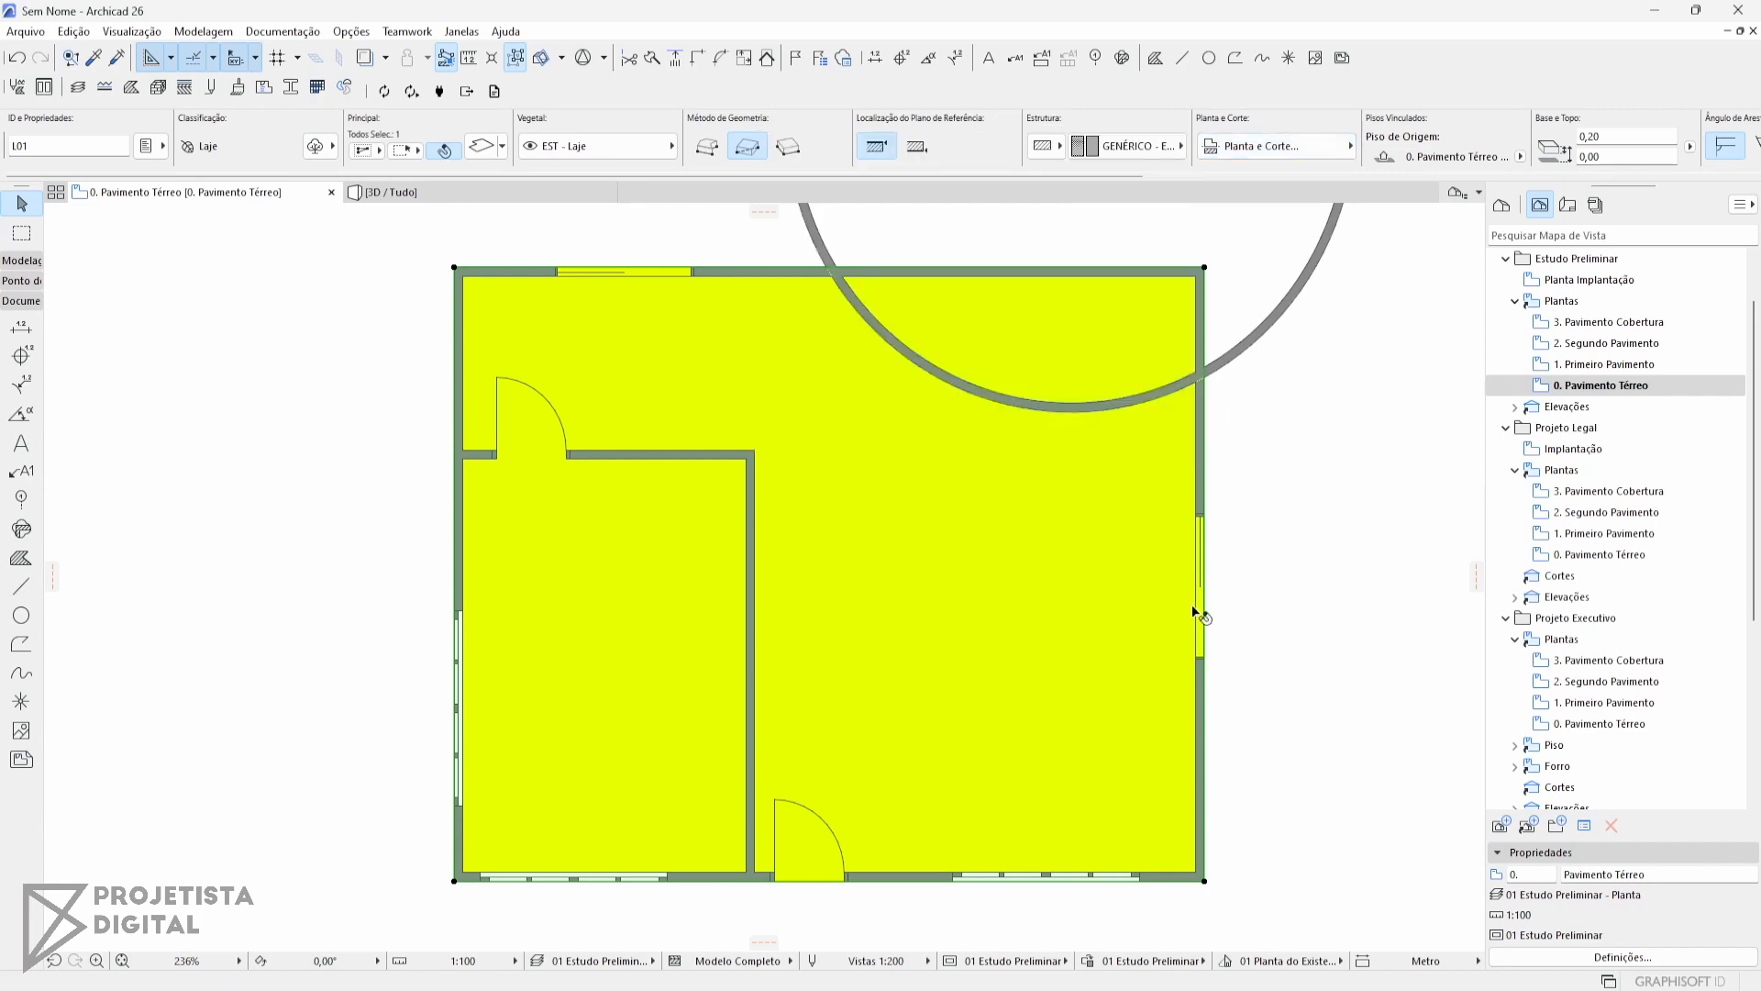
pyautogui.press('Escape')
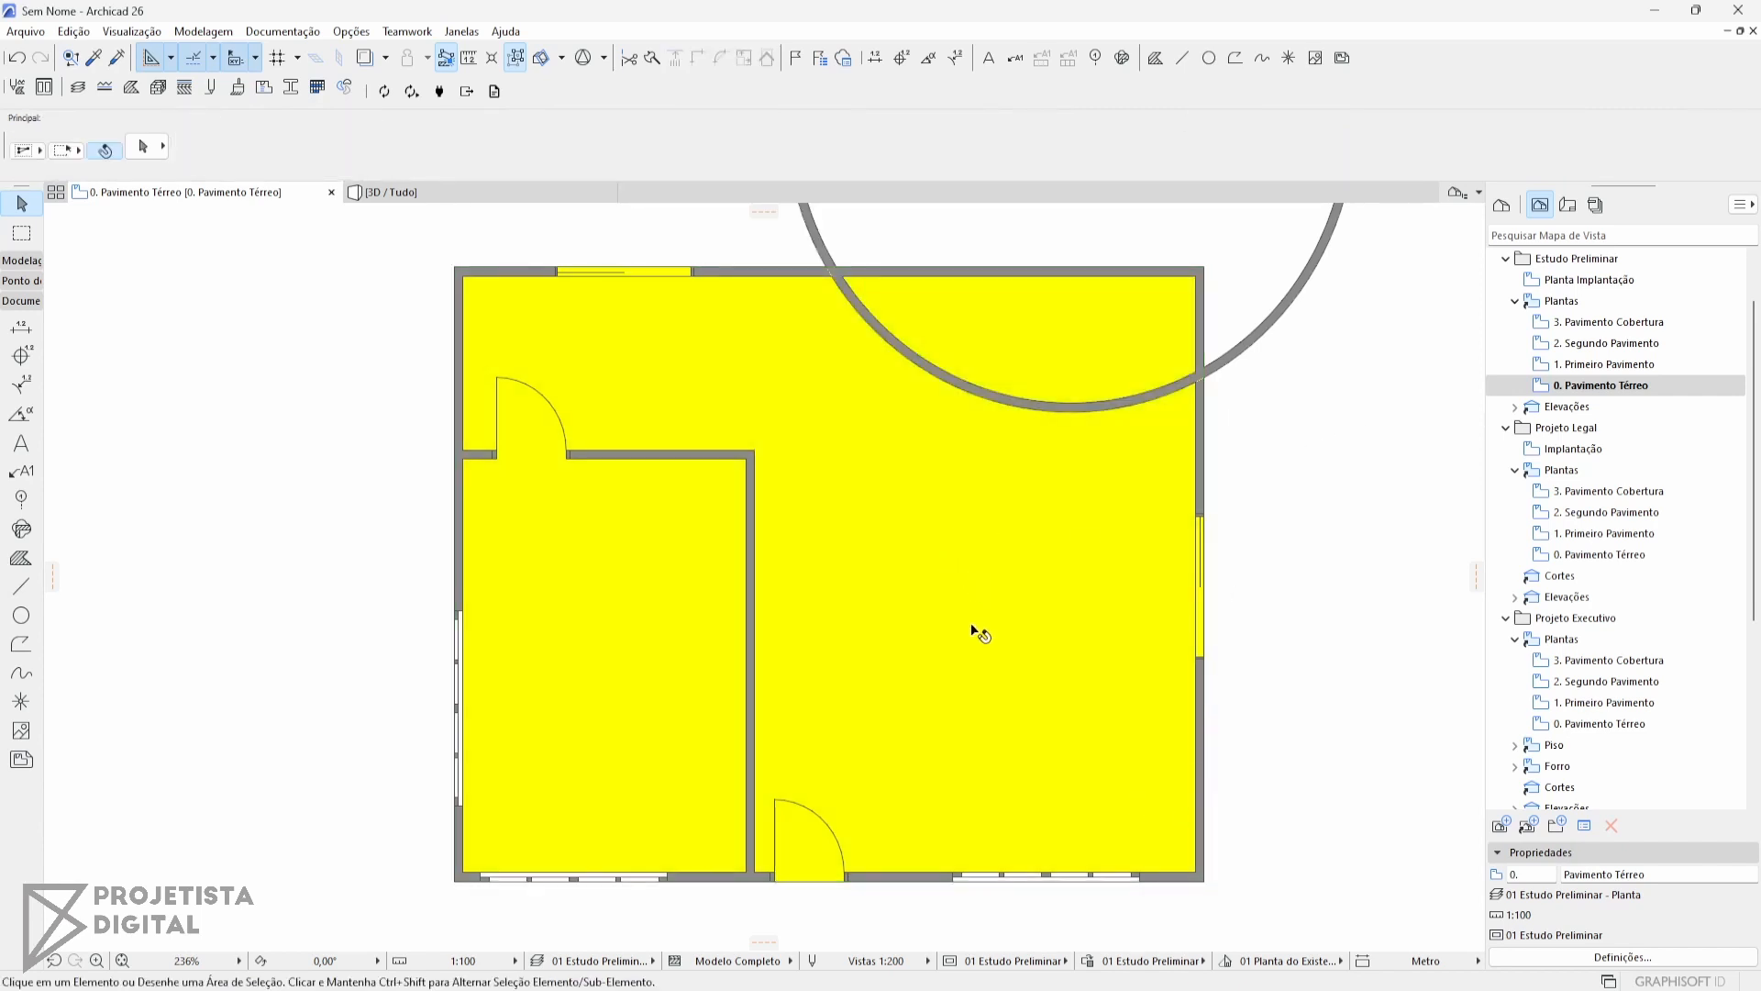
# Draw two separate rectangular slabs in the empty area to the right of the building.
pyautogui.moveTo(1070, 762); pyautogui.dragTo(1017, 756, button='middle')
pyautogui.click(21, 261)
pyautogui.click(21, 372)
pyautogui.moveTo(975, 633); pyautogui.dragTo(773, 632, button='middle')
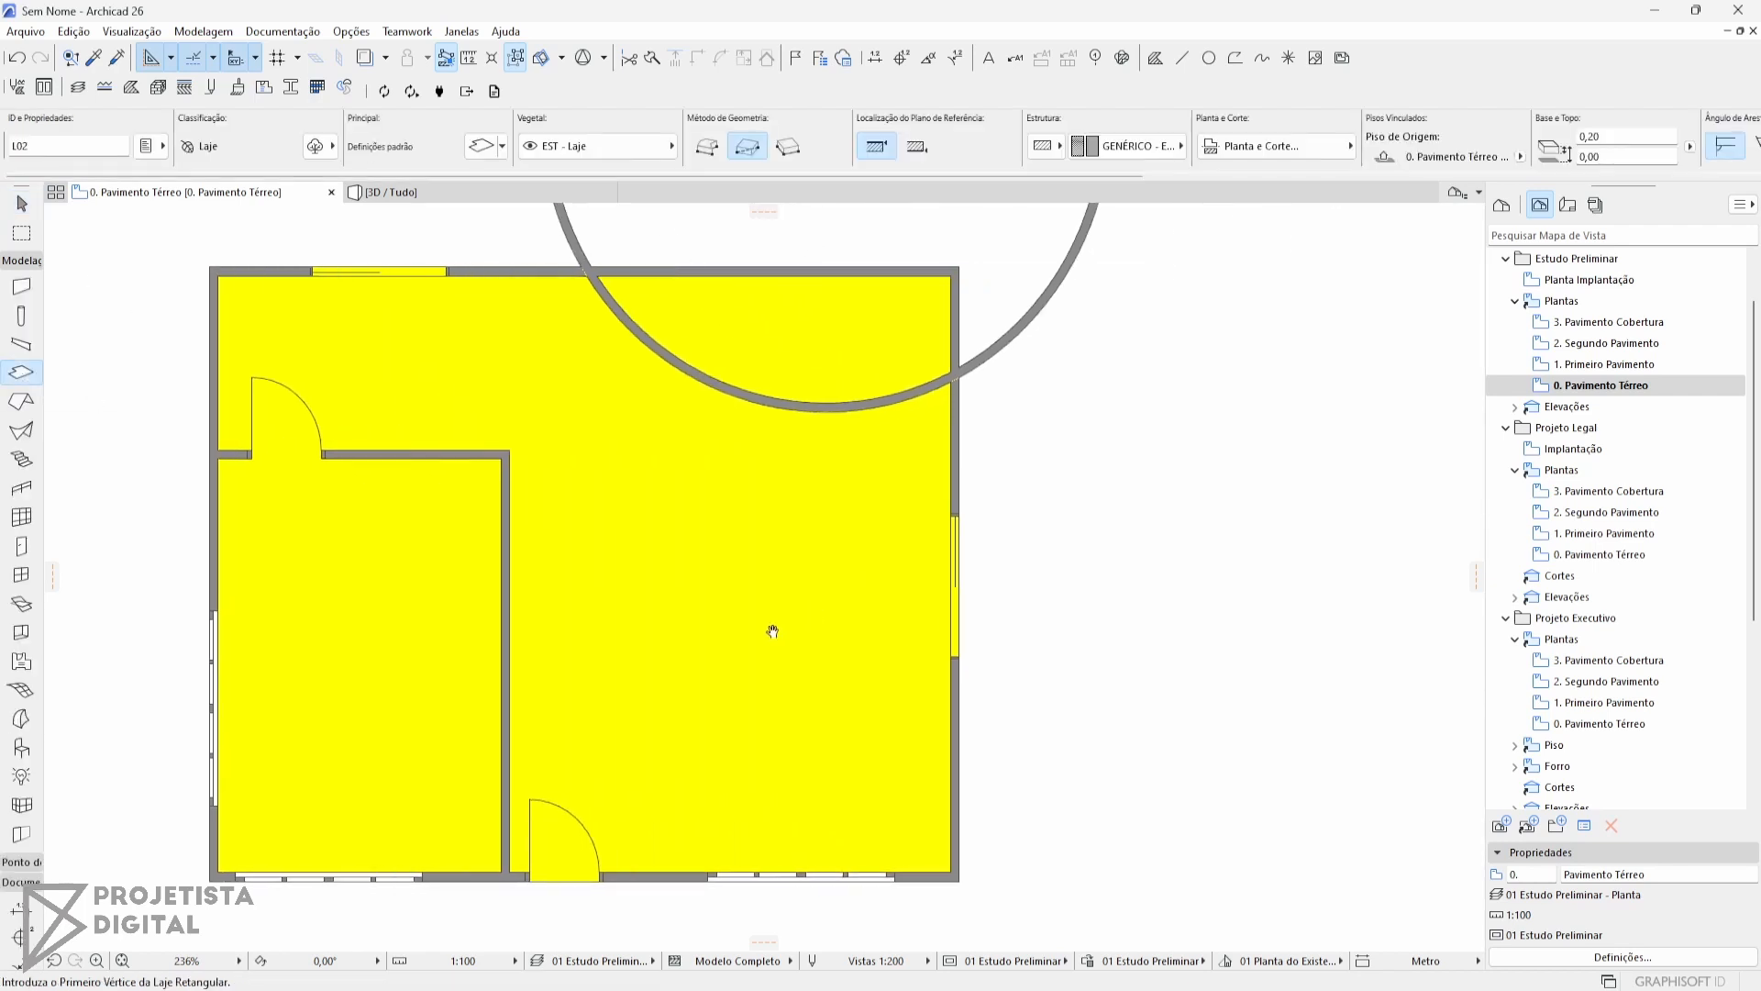
pyautogui.click(1175, 448)
pyautogui.click(1357, 649)
pyautogui.click(1247, 780)
pyautogui.click(1098, 887)
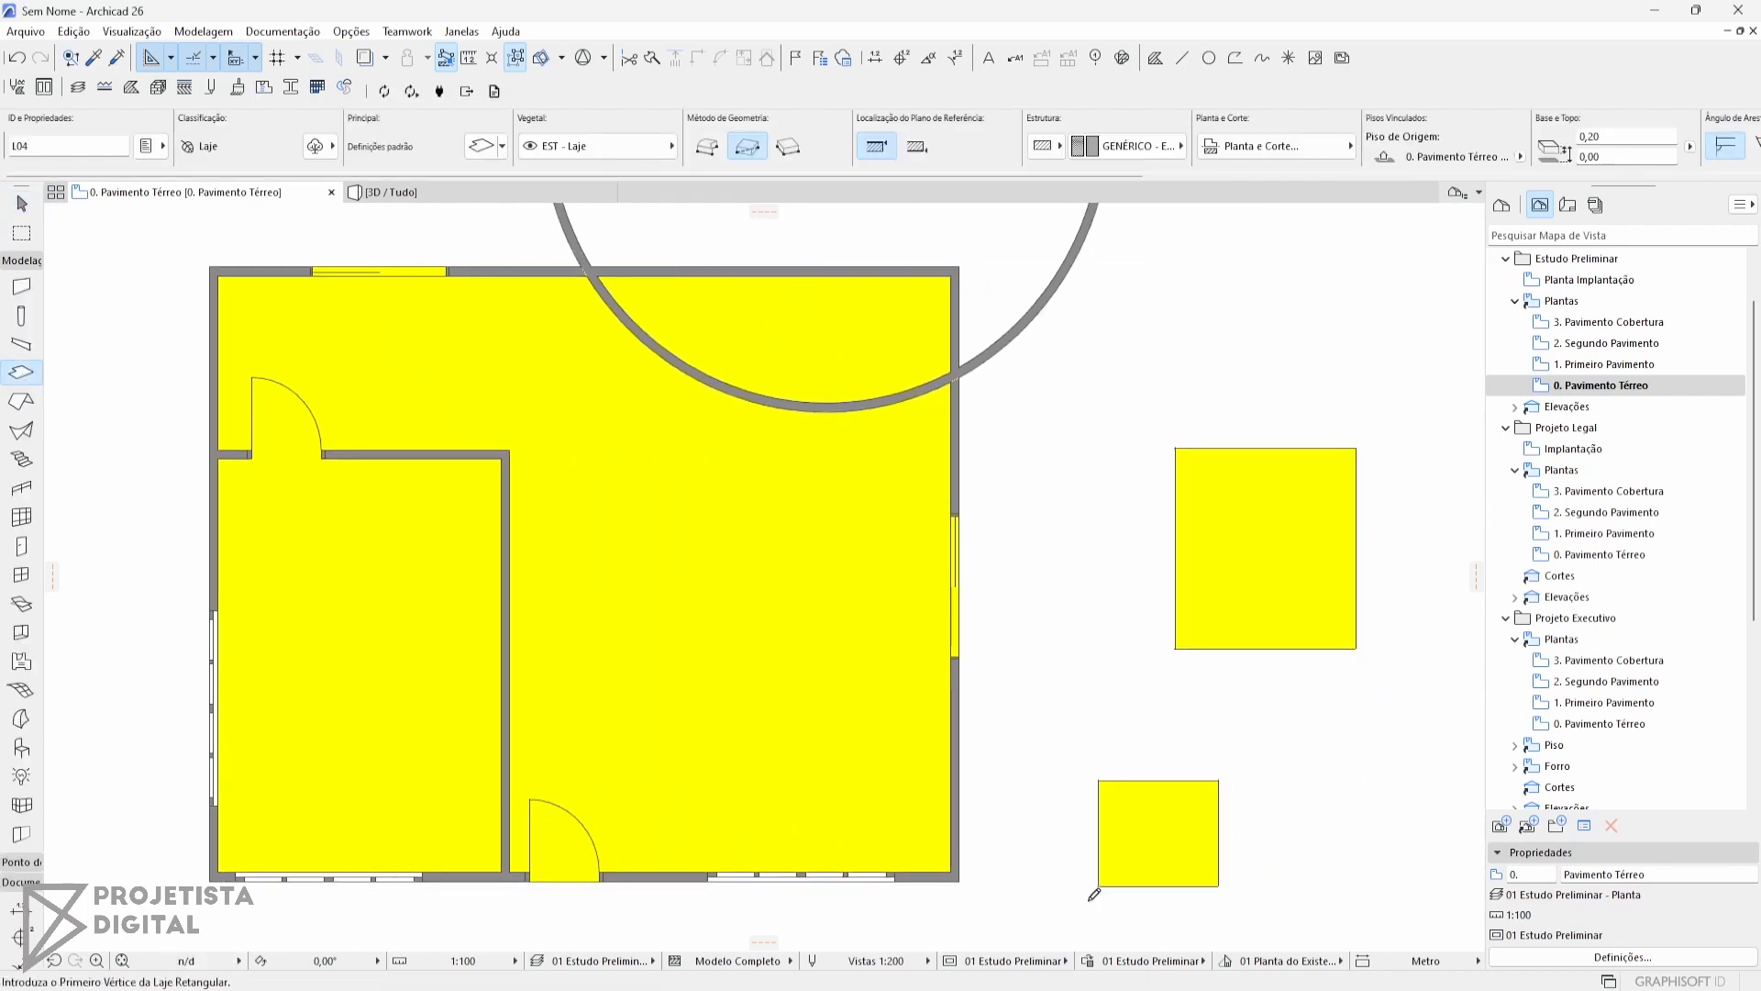
# Draw two more rectangular slabs in the empty area to the left of the building.
pyautogui.moveTo(825, 550); pyautogui.dragTo(1104, 552, button='middle')
pyautogui.click(424, 279)
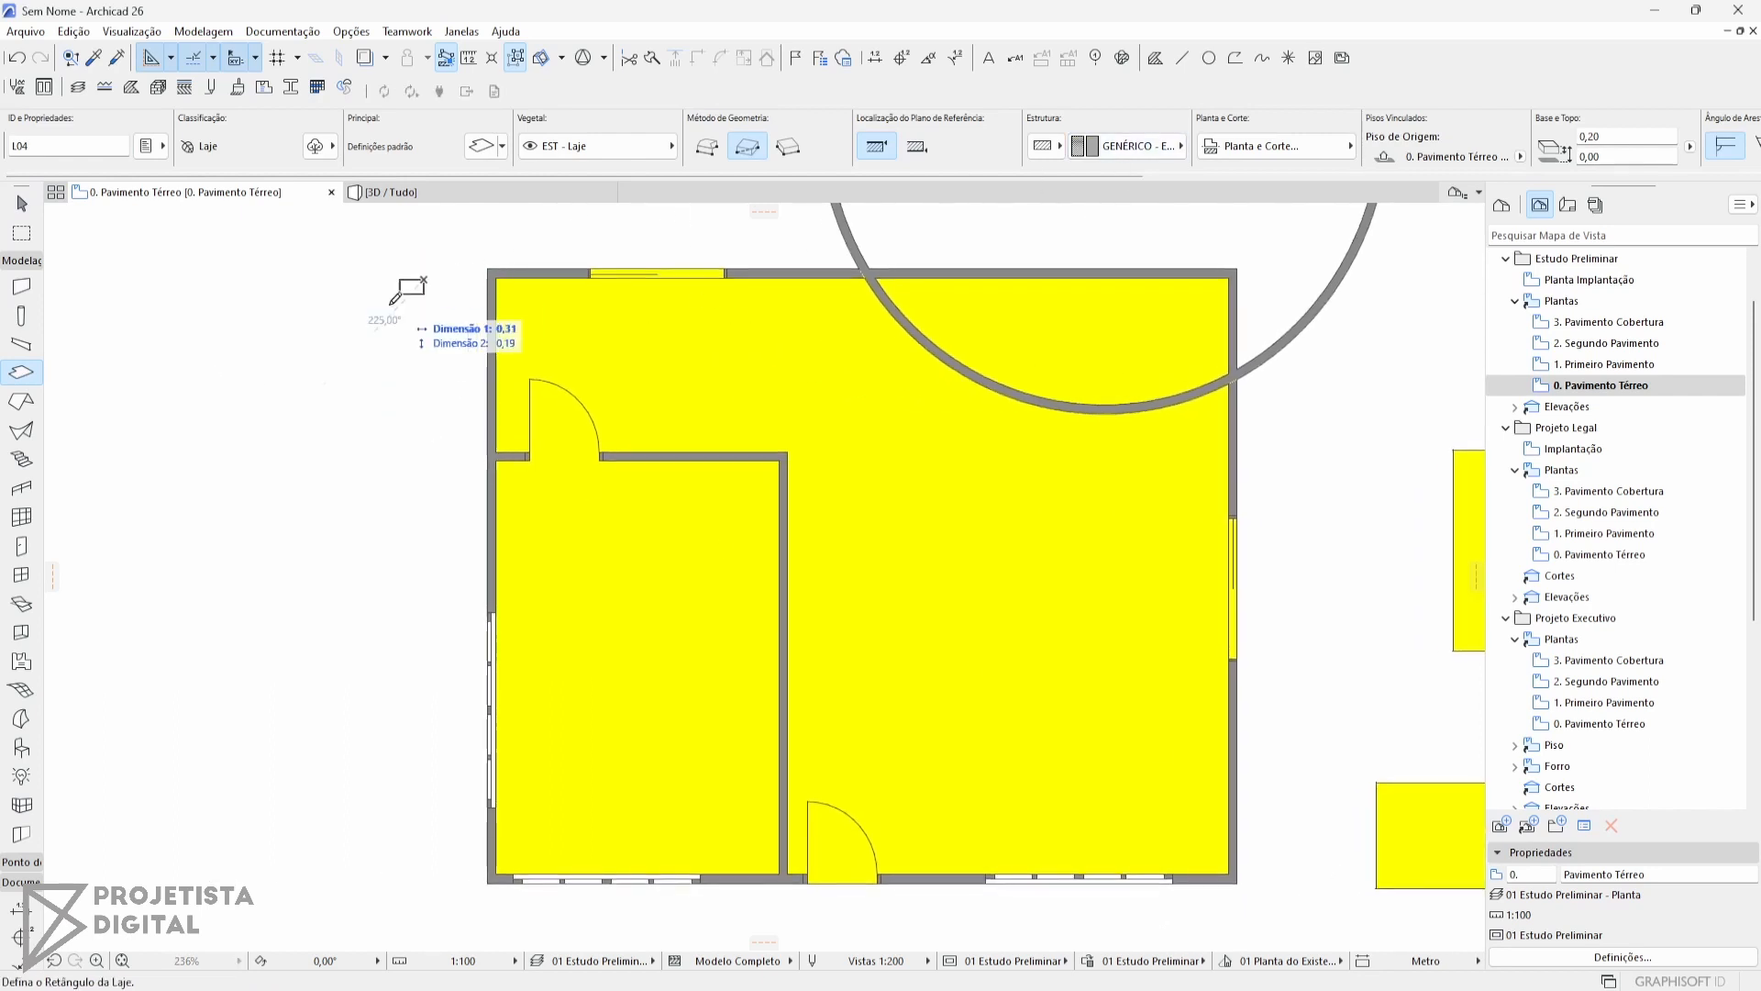
pyautogui.click(219, 451)
pyautogui.click(370, 559)
pyautogui.click(211, 749)
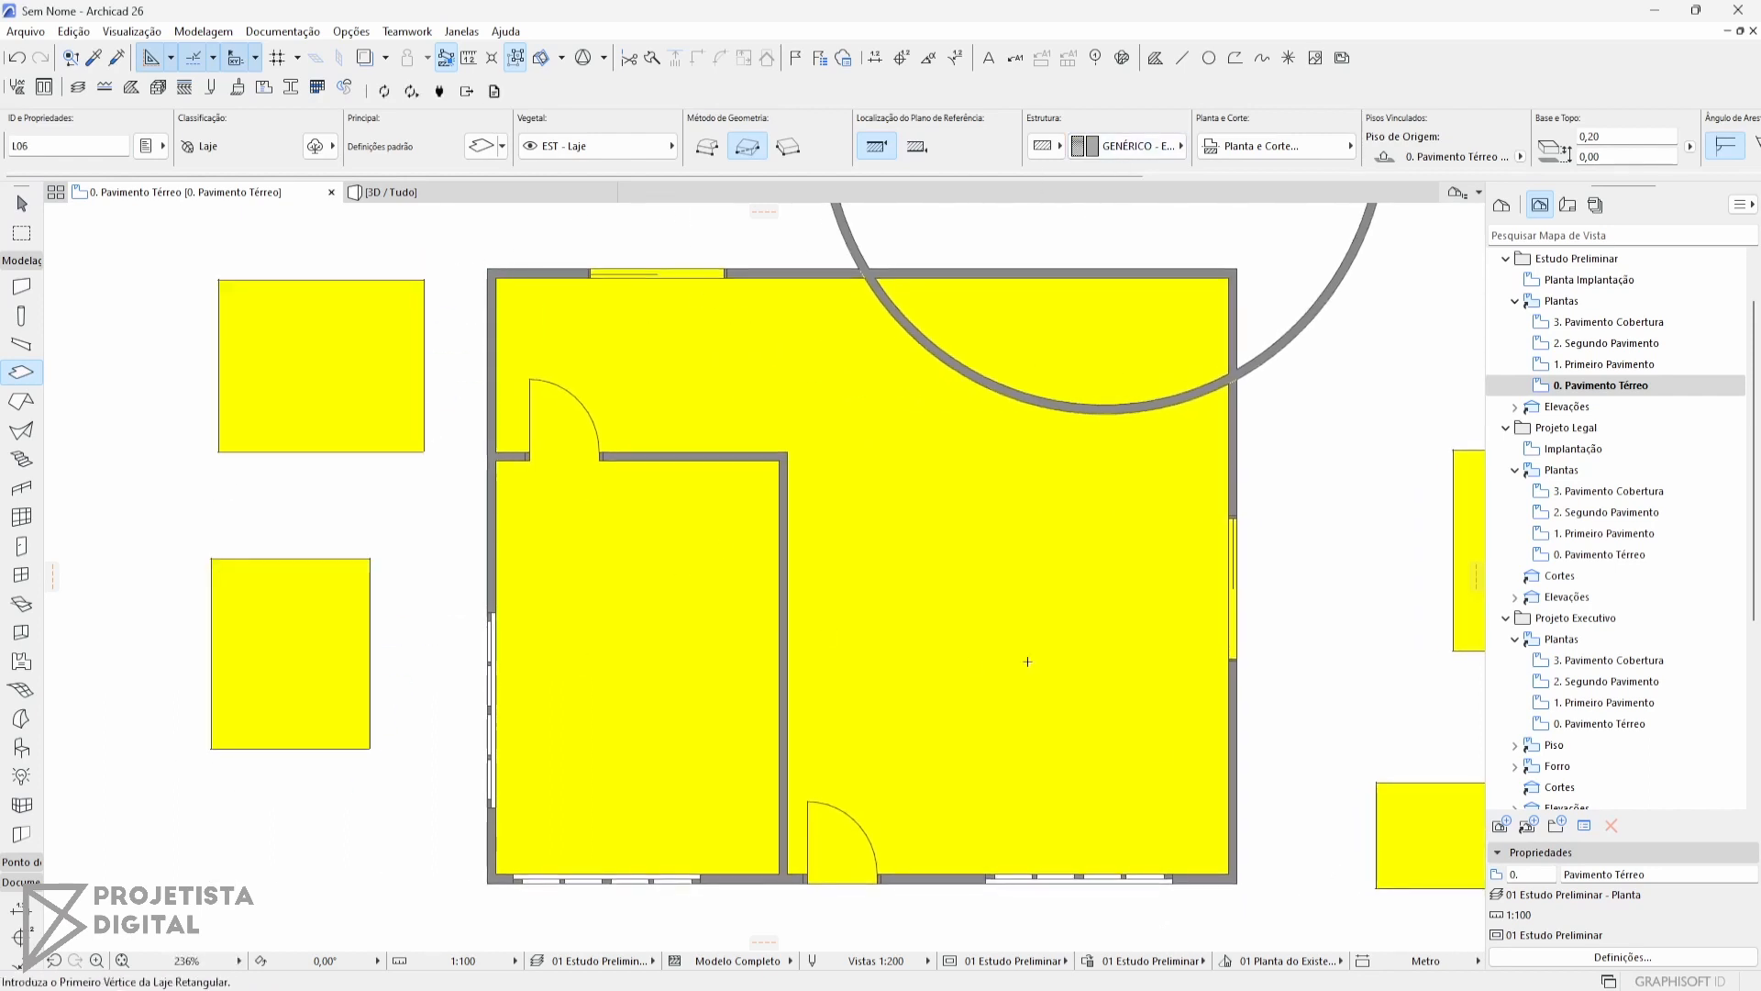
# Review the rules of the 01 Estudo Preliminar graphic override combination and leave them unchanged.
pyautogui.moveTo(1190, 555); pyautogui.dragTo(1082, 539, button='middle')
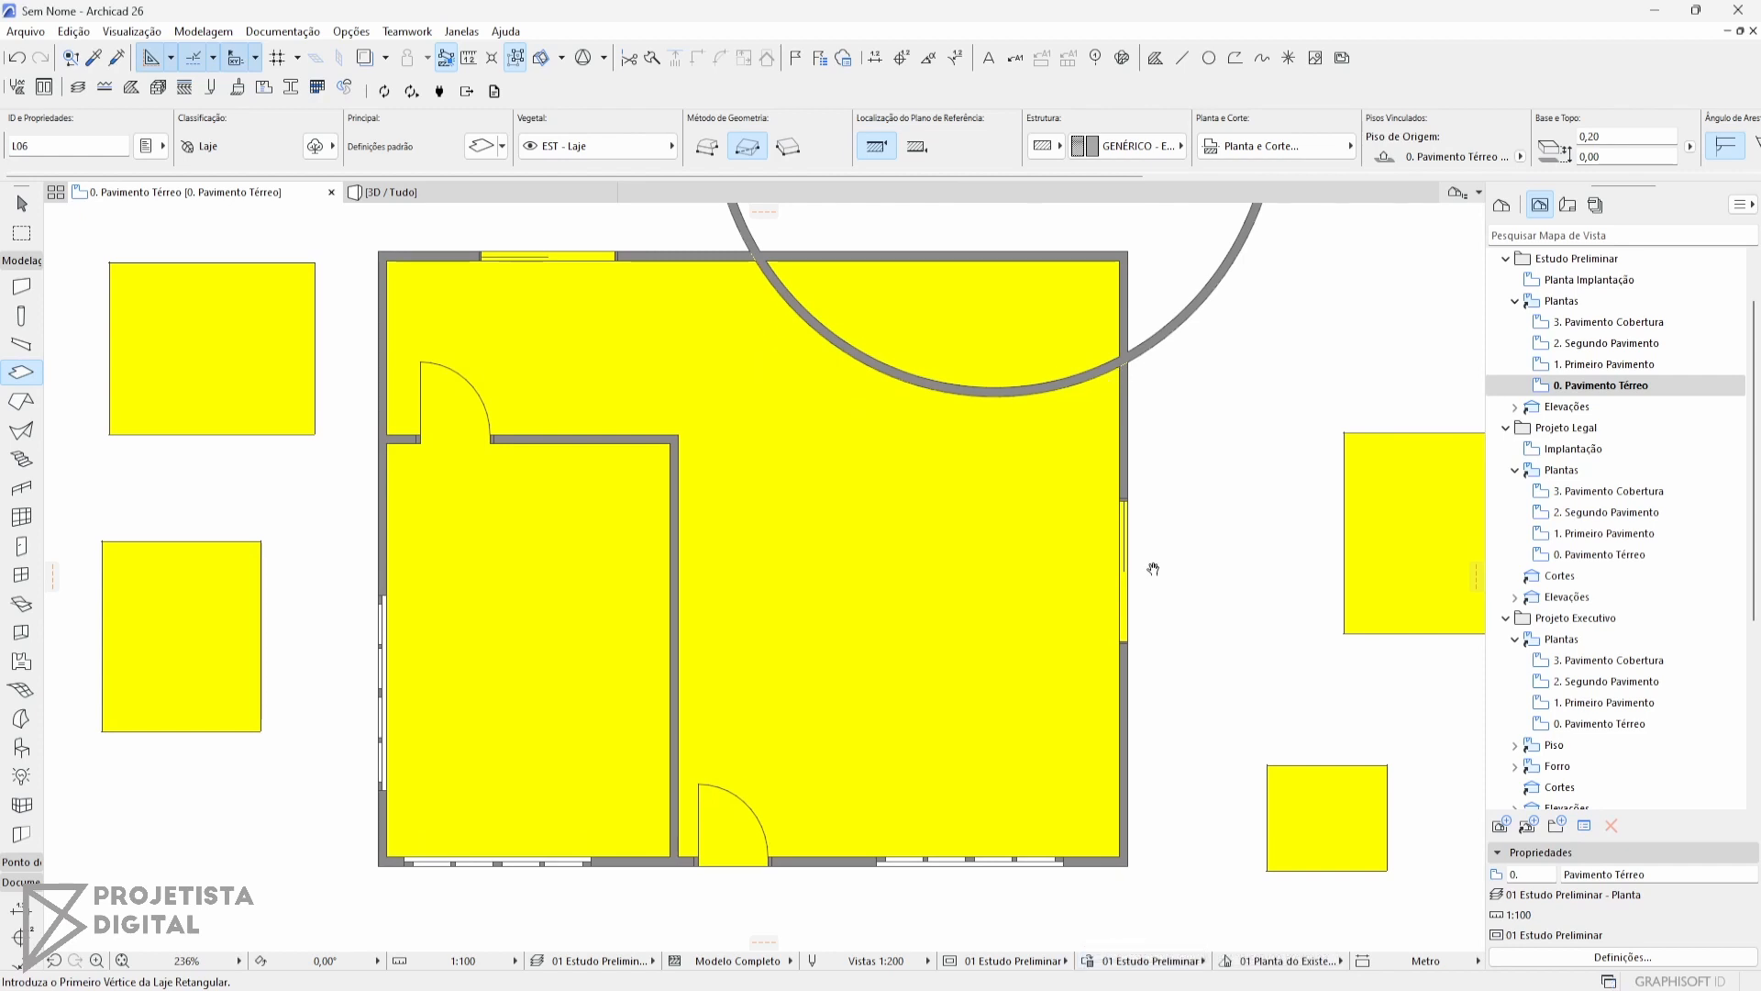
pyautogui.moveTo(1154, 569); pyautogui.dragTo(1104, 589, button='middle')
pyautogui.moveTo(1104, 590); pyautogui.dragTo(1107, 588, button='middle')
pyautogui.click(1142, 961)
pyautogui.click(1123, 902)
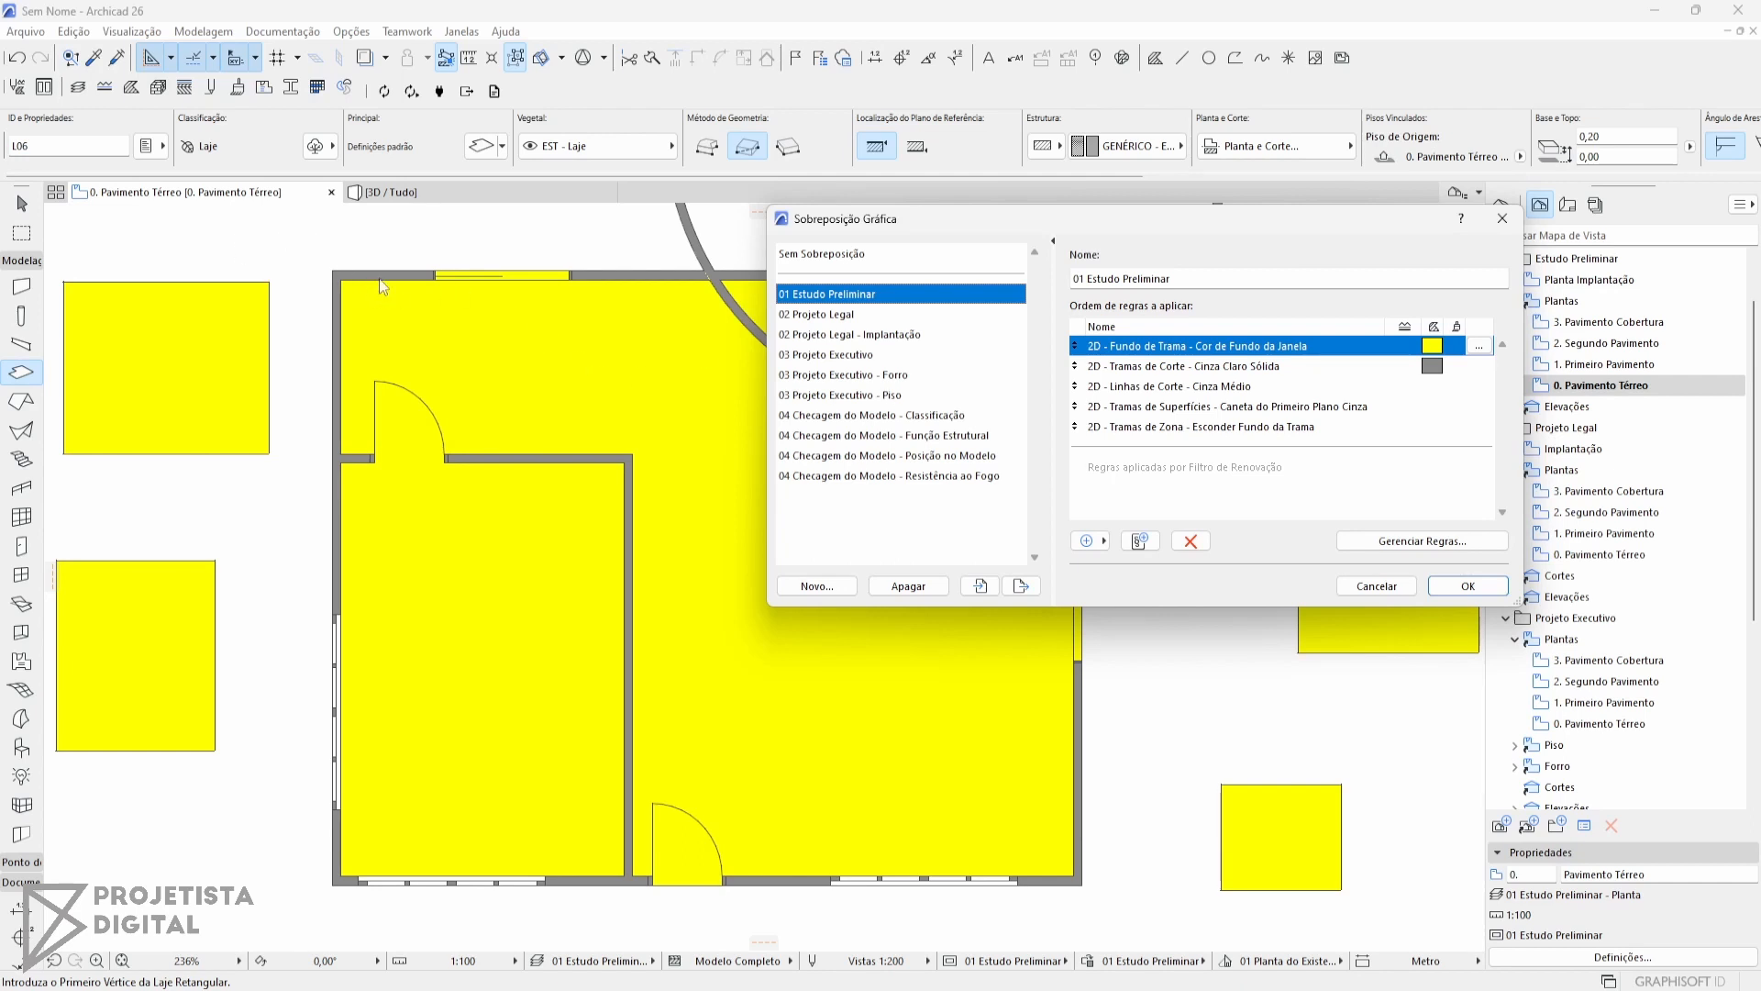
pyautogui.click(1377, 586)
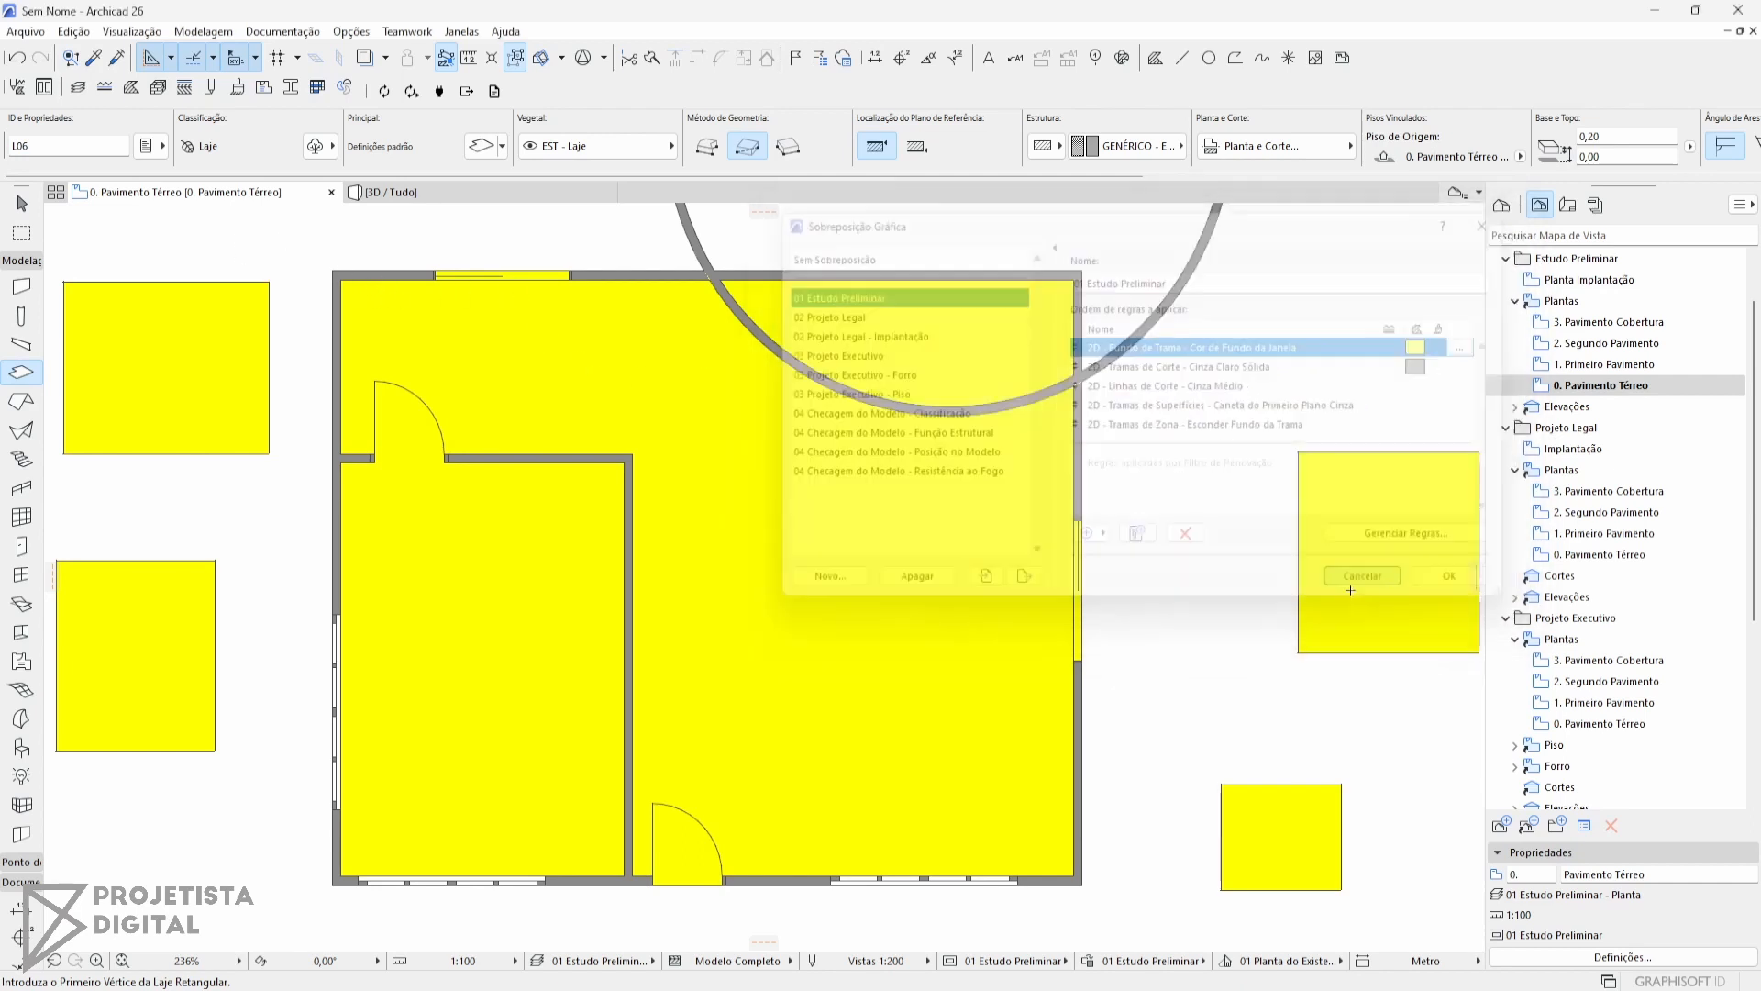
# Delete the four sample slabs around the building.
pyautogui.moveTo(947, 558); pyautogui.dragTo(943, 570, button='middle')
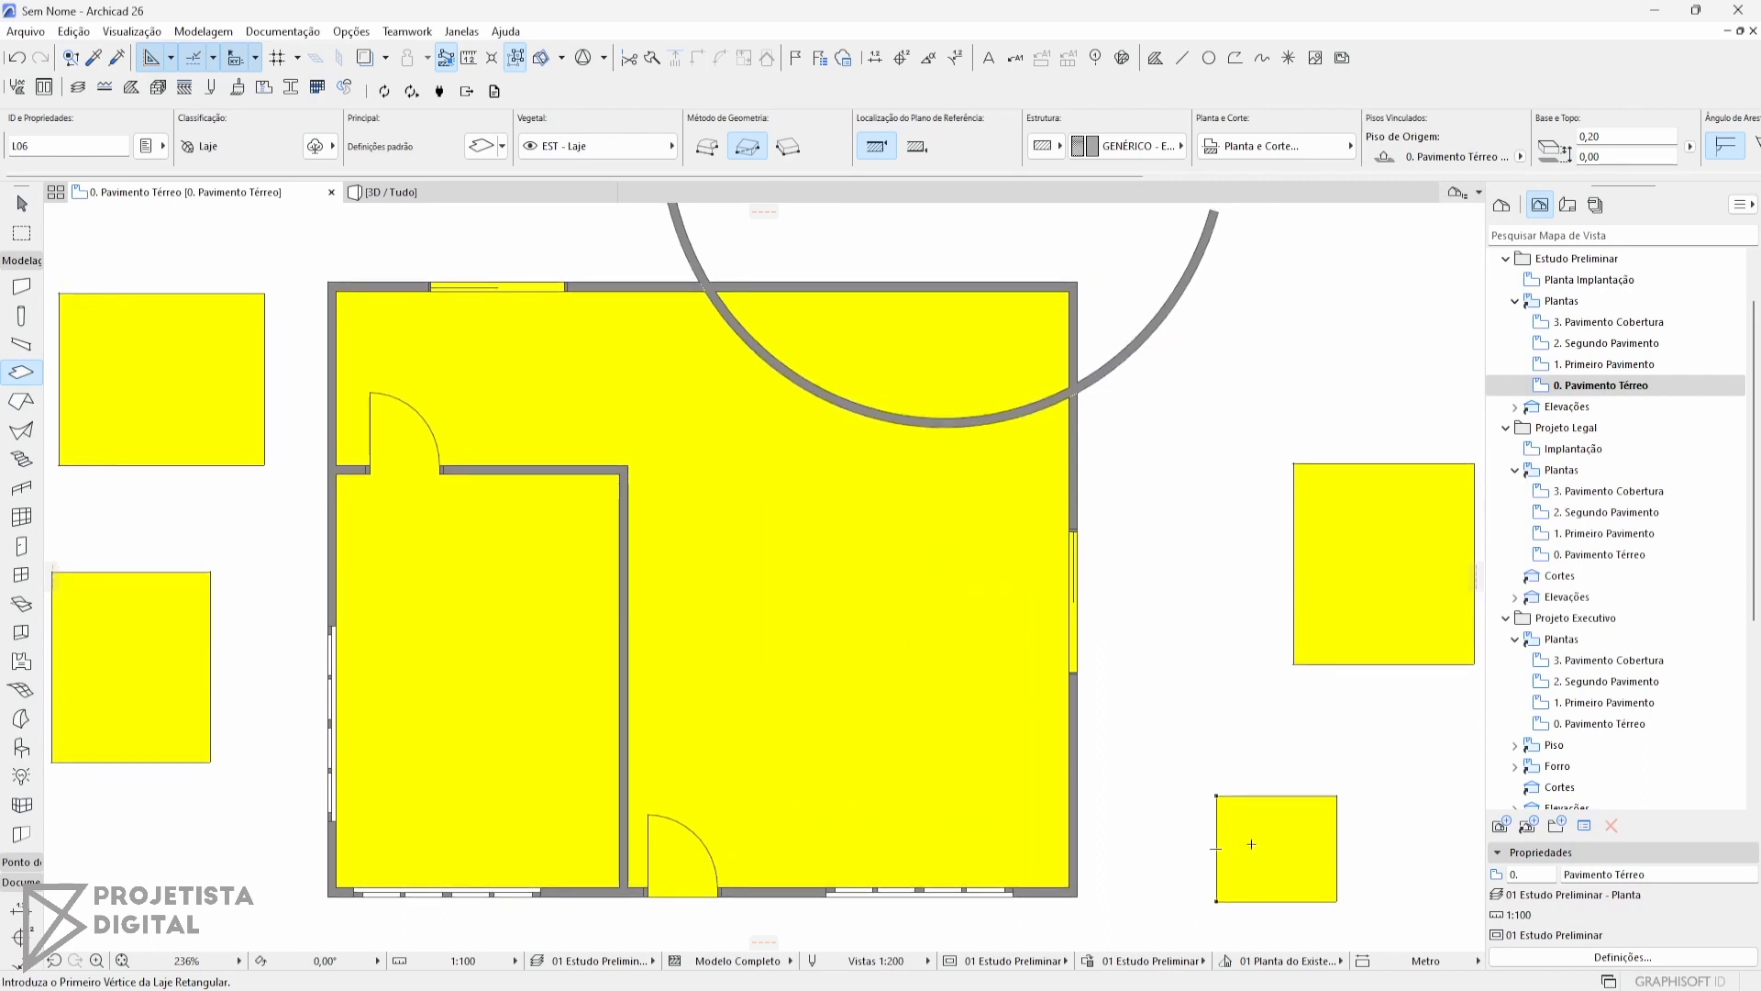
pyautogui.hotkey('ctrl', 'a')
pyautogui.press('Delete')
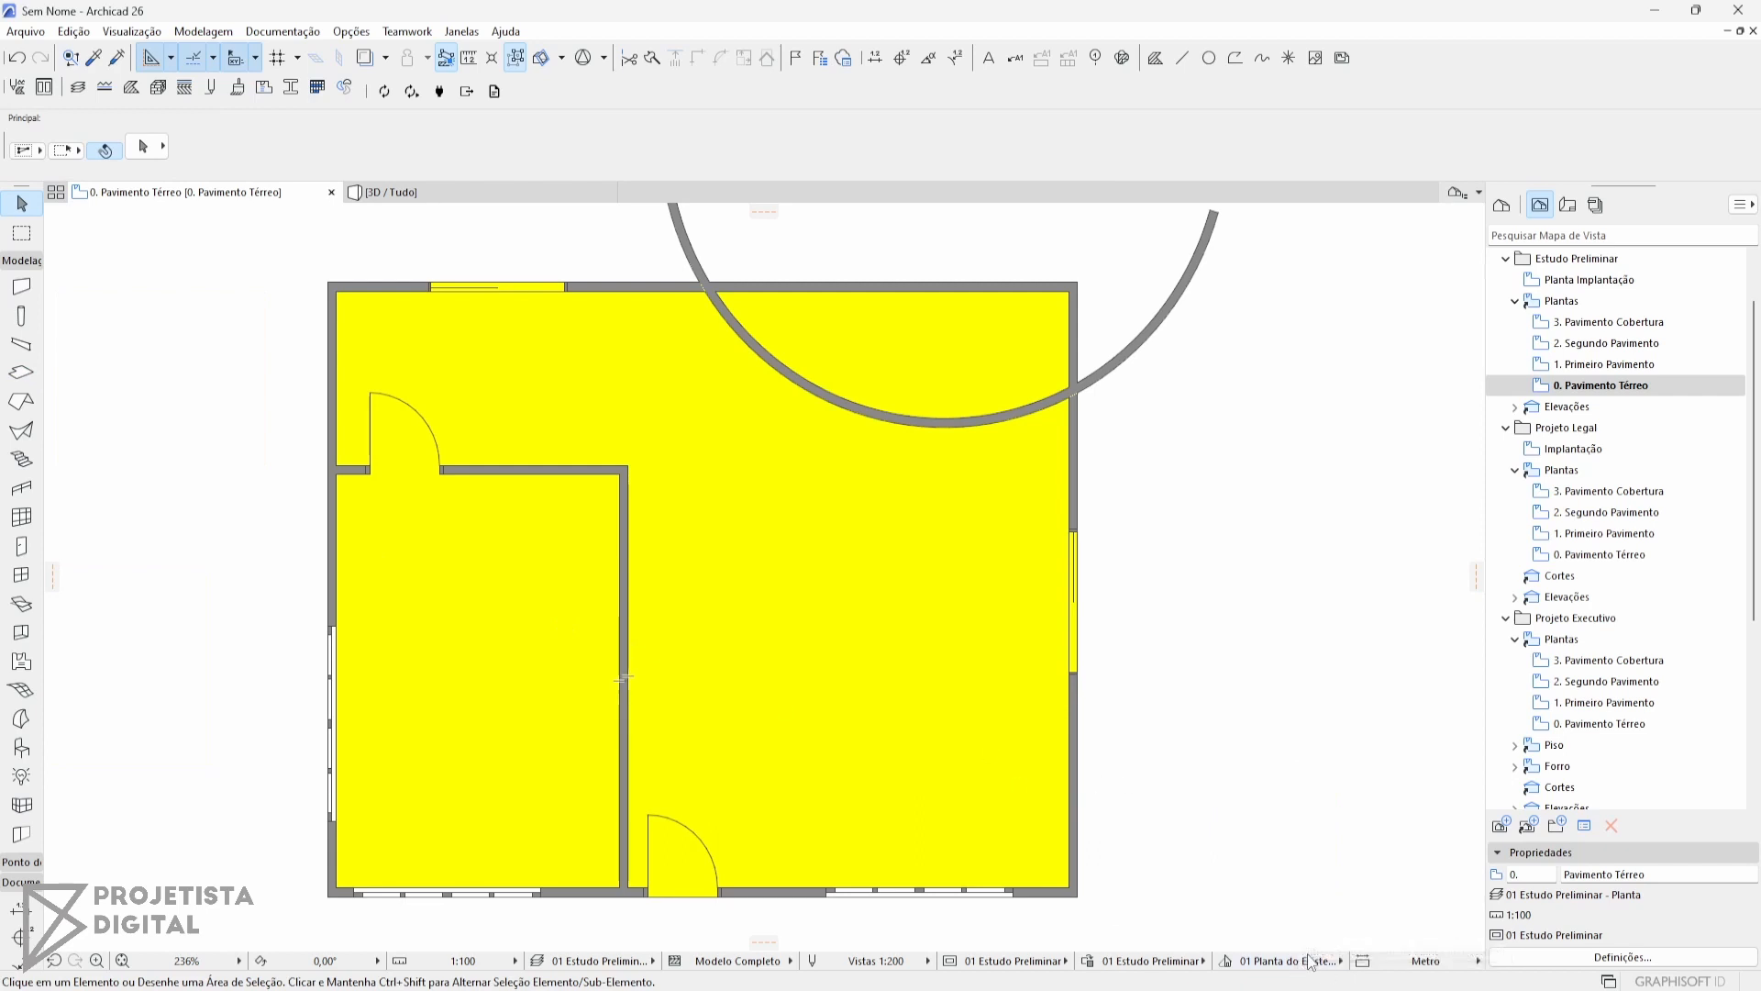
# Look through the available renovation filters, keeping 01 Planta do Existente applied.
pyautogui.click(1281, 962)
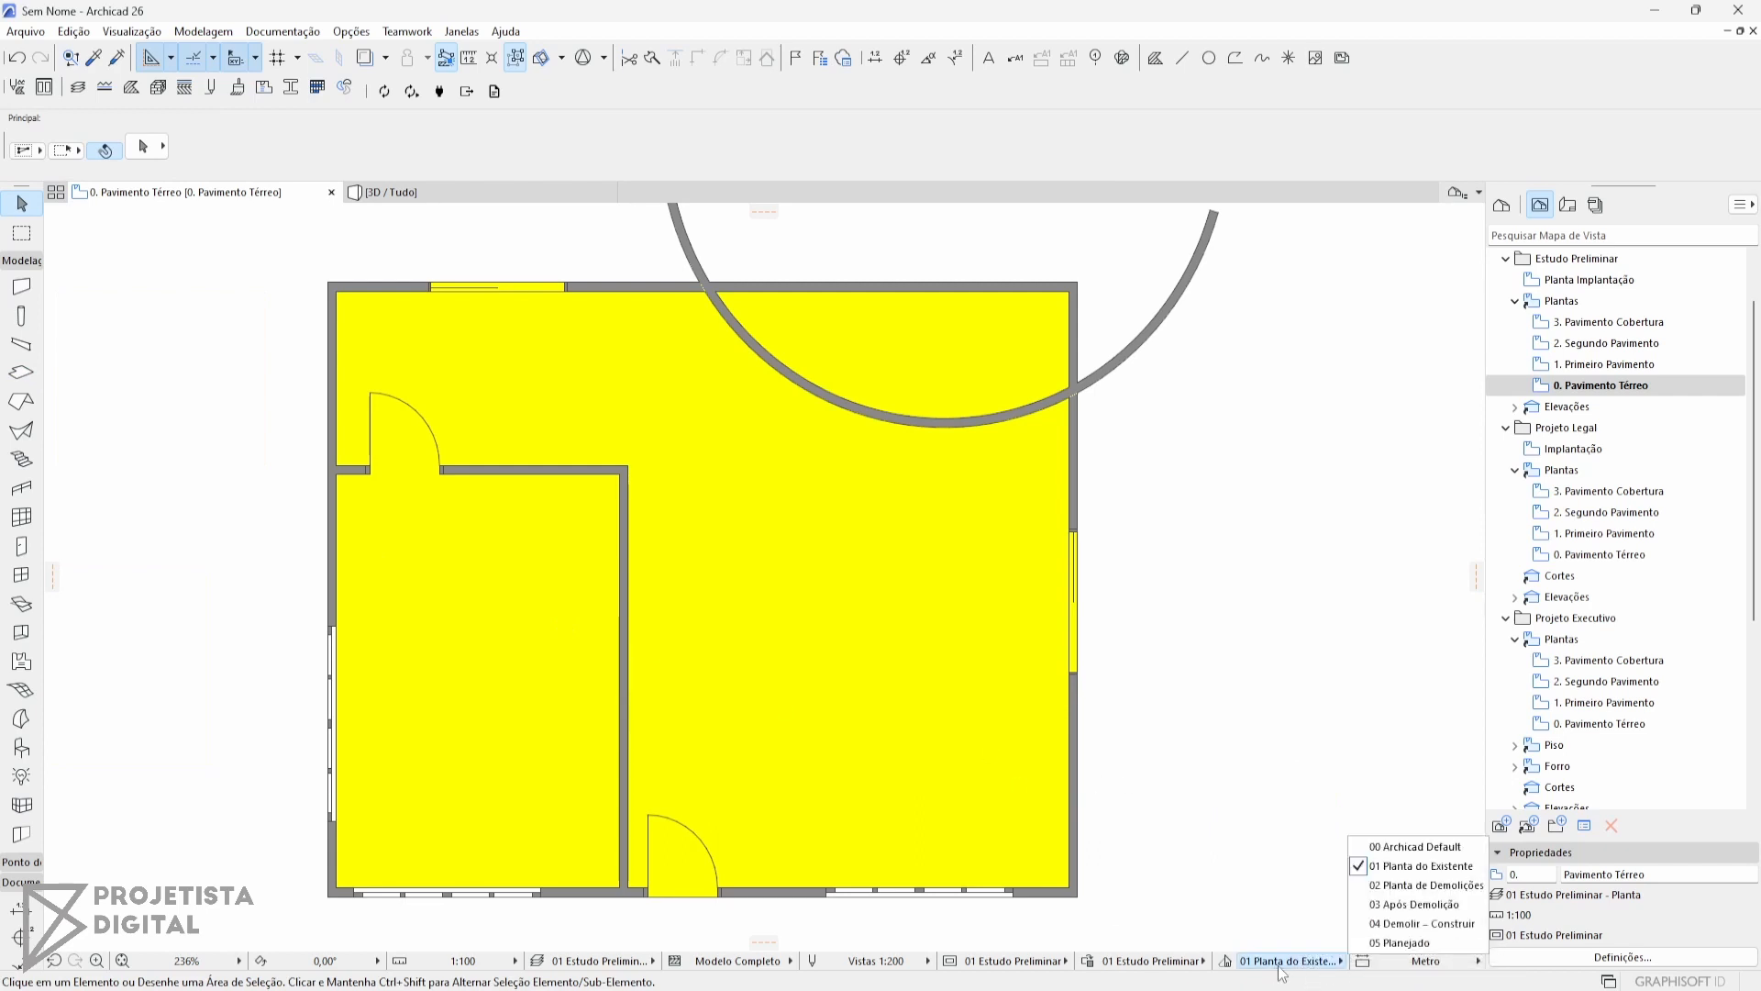
pyautogui.click(1279, 966)
pyautogui.click(1278, 965)
pyautogui.click(1176, 594)
# Switch to the Projeto Legal view of the 0. Pavimento Térreo plan.
pyautogui.moveTo(1176, 594); pyautogui.dragTo(987, 588, button='middle')
pyautogui.doubleClick(1617, 556)
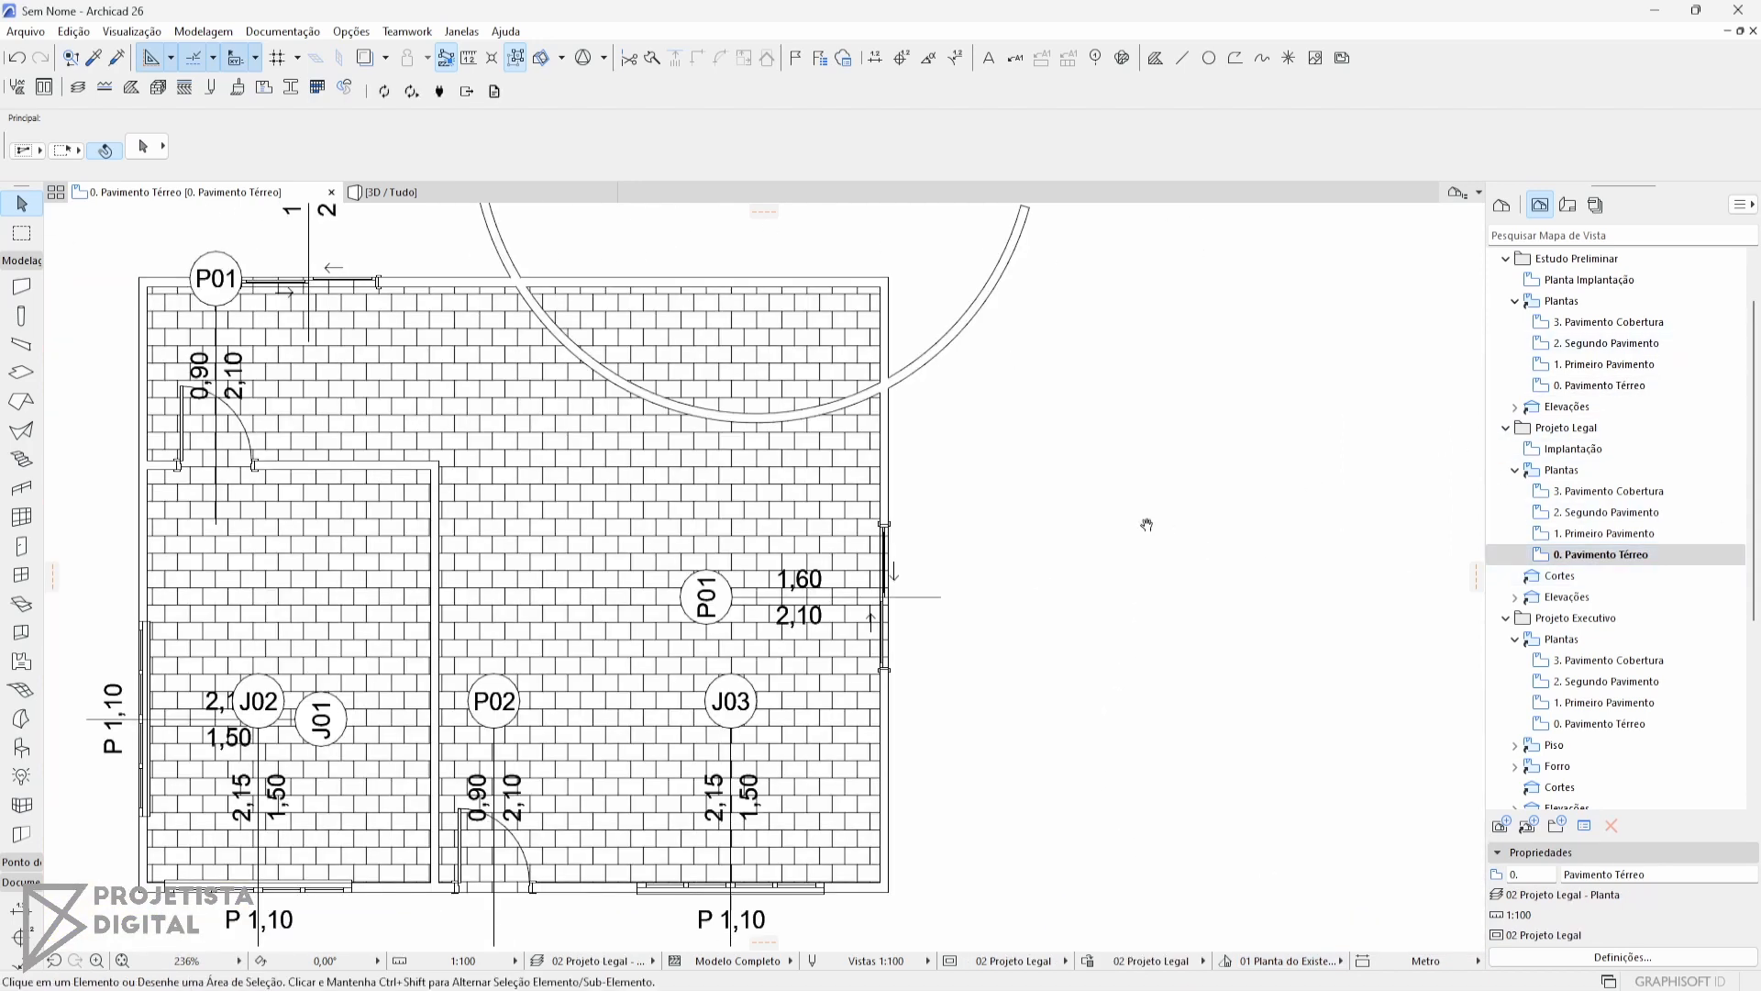
pyautogui.moveTo(516, 432); pyautogui.dragTo(344, 391, button='middle')
# Draw a horizontal wall about 3.5 m long in the empty area to the right of the building.
pyautogui.click(21, 287)
pyautogui.click(805, 389)
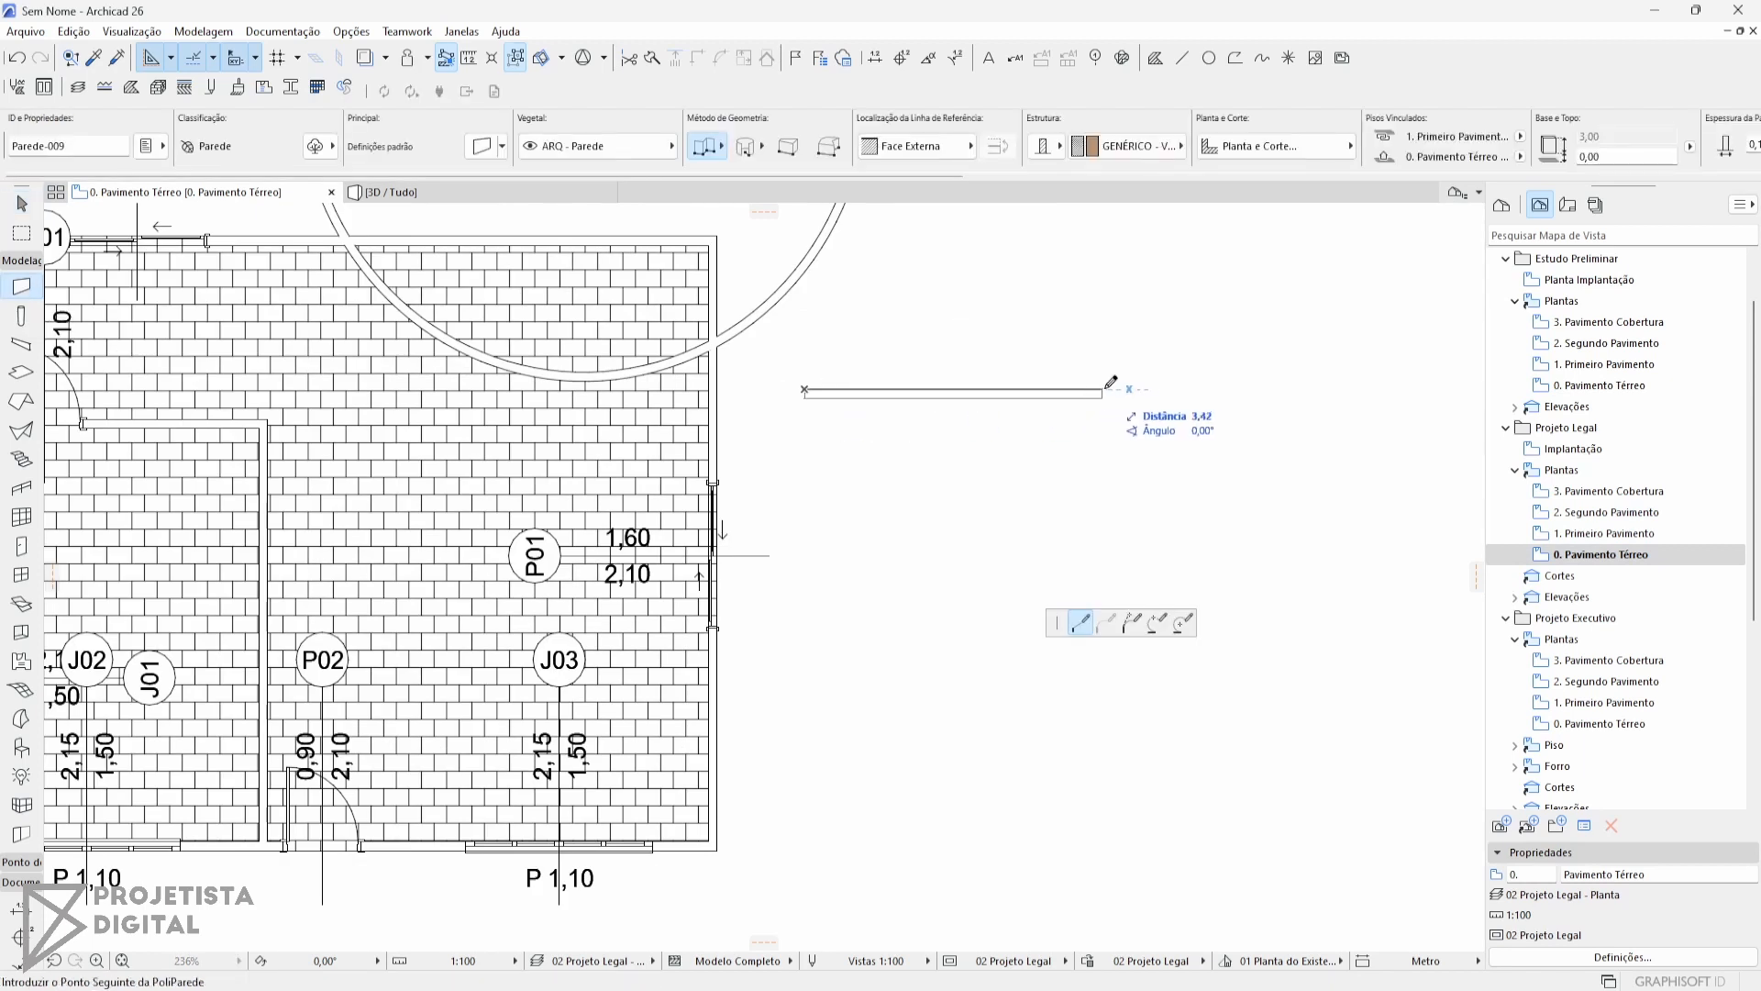
pyautogui.click(1113, 389)
pyautogui.click(1113, 389)
pyautogui.press('Escape')
# Inspect the new wall's Estado de Renovação property and deselect the wall.
pyautogui.click(1089, 390)
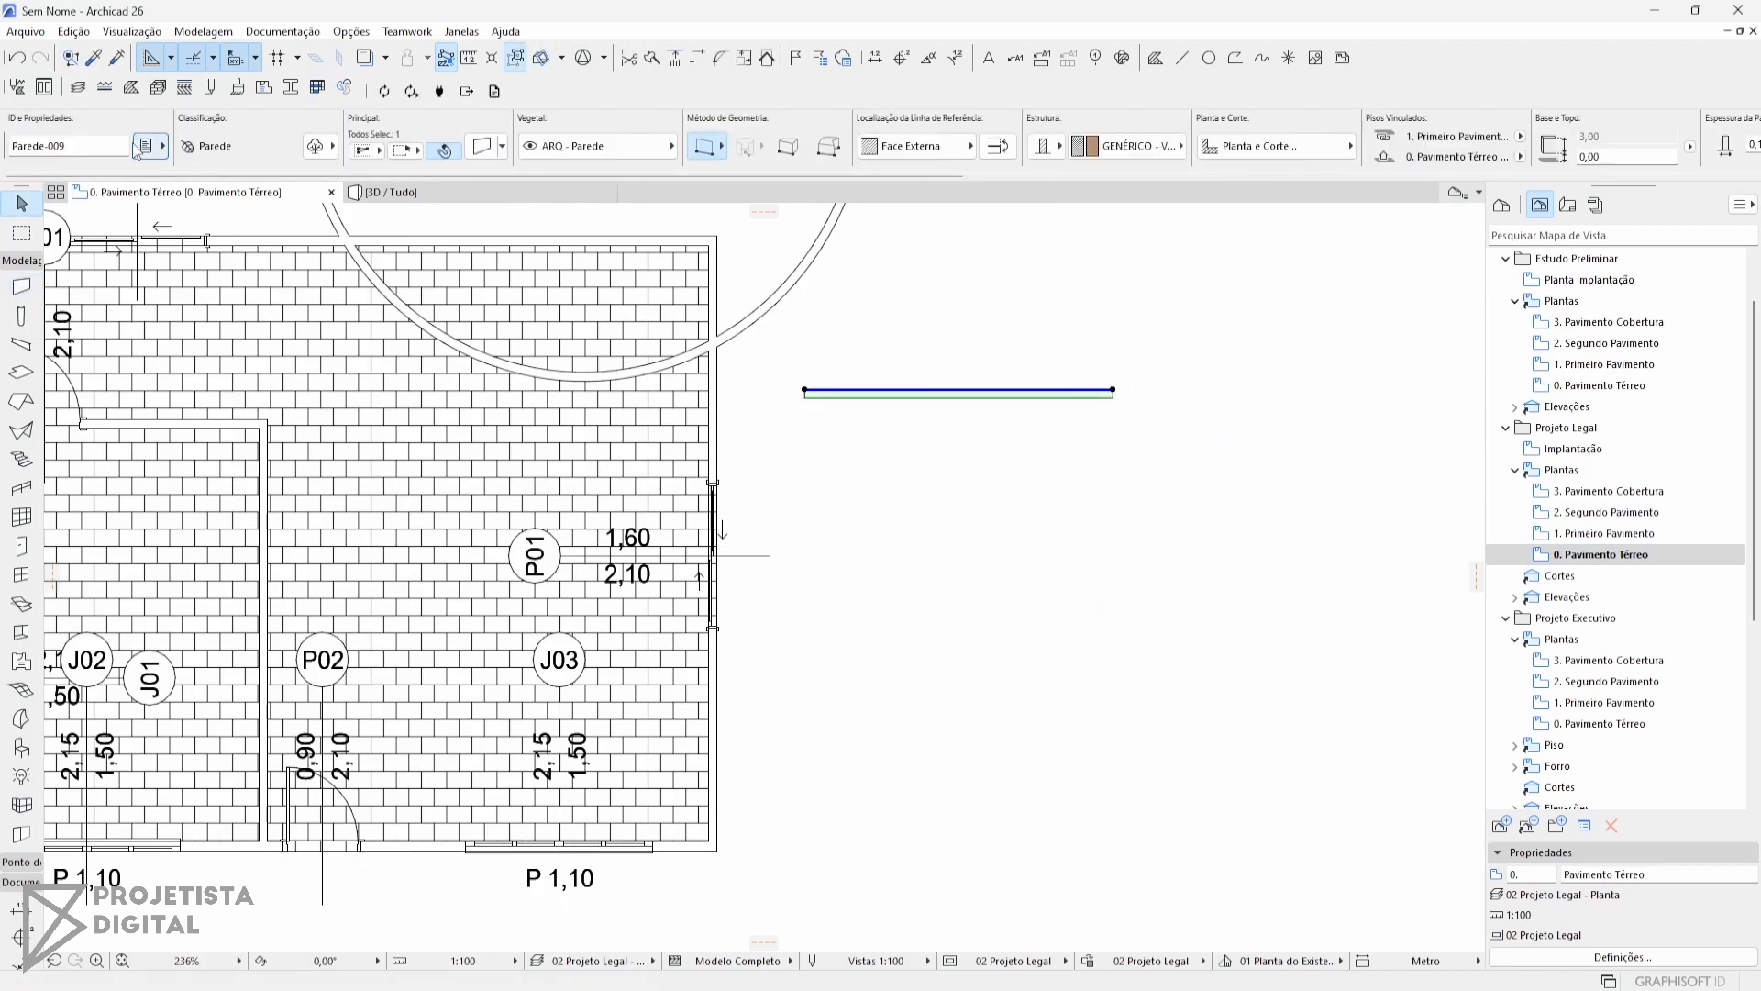
pyautogui.click(314, 147)
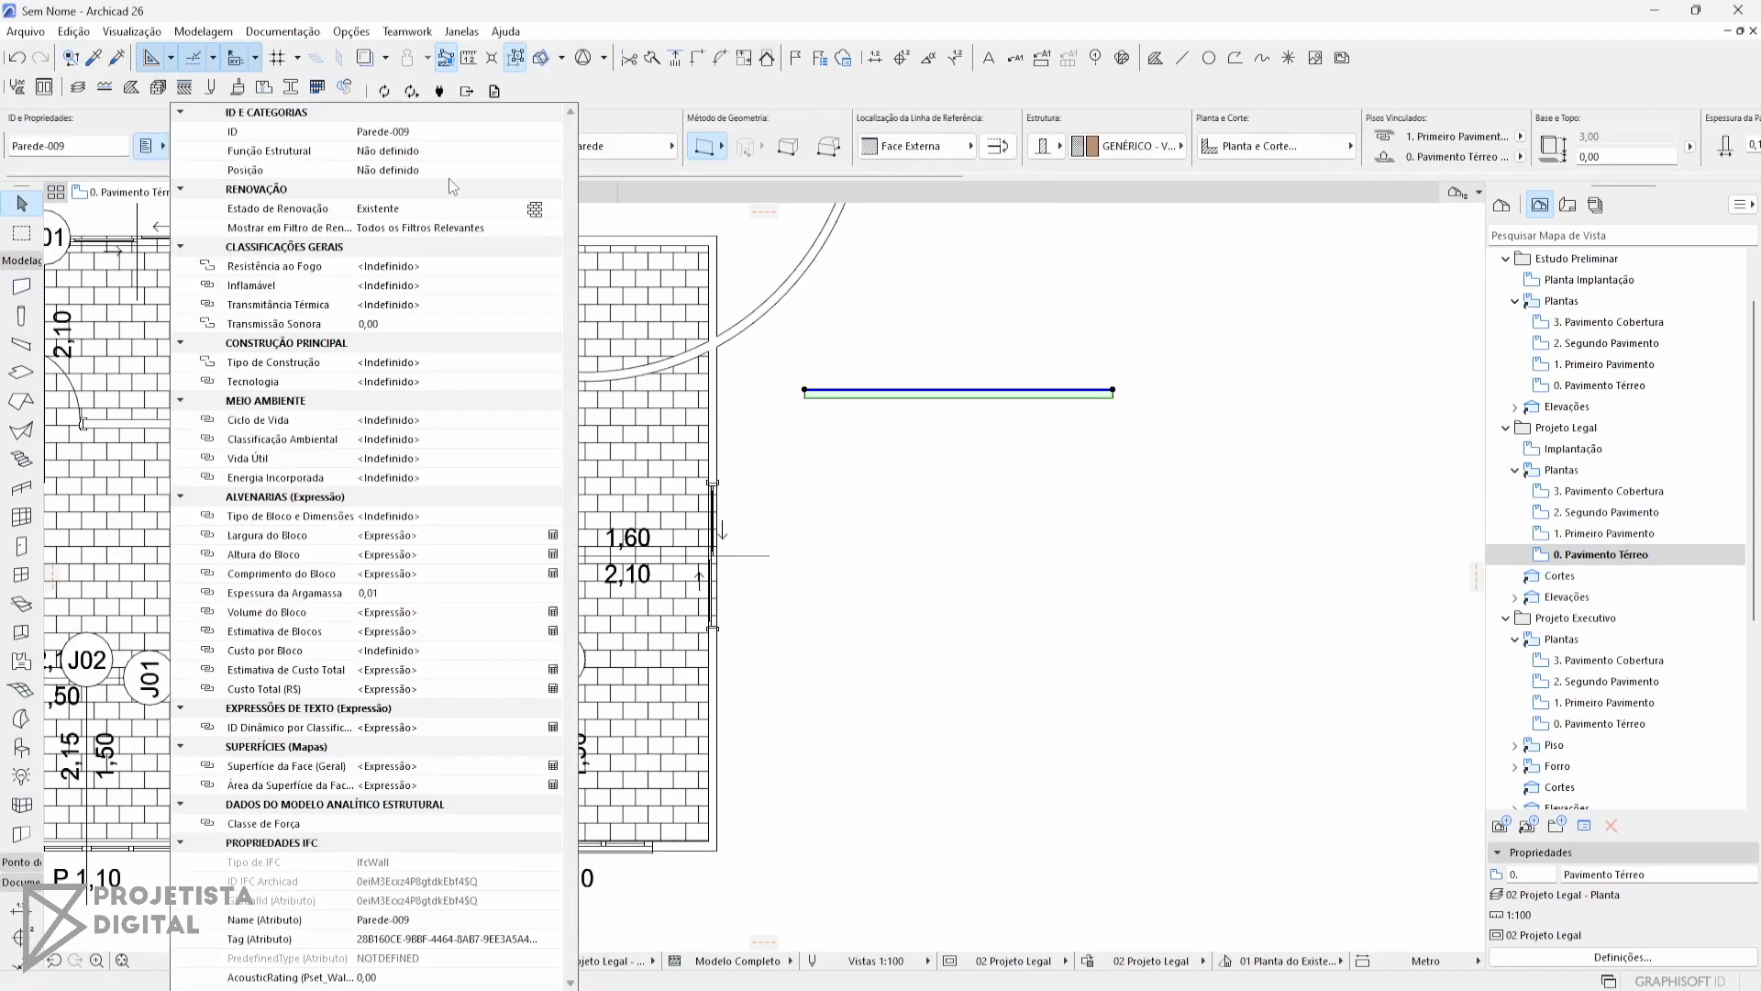
pyautogui.click(427, 204)
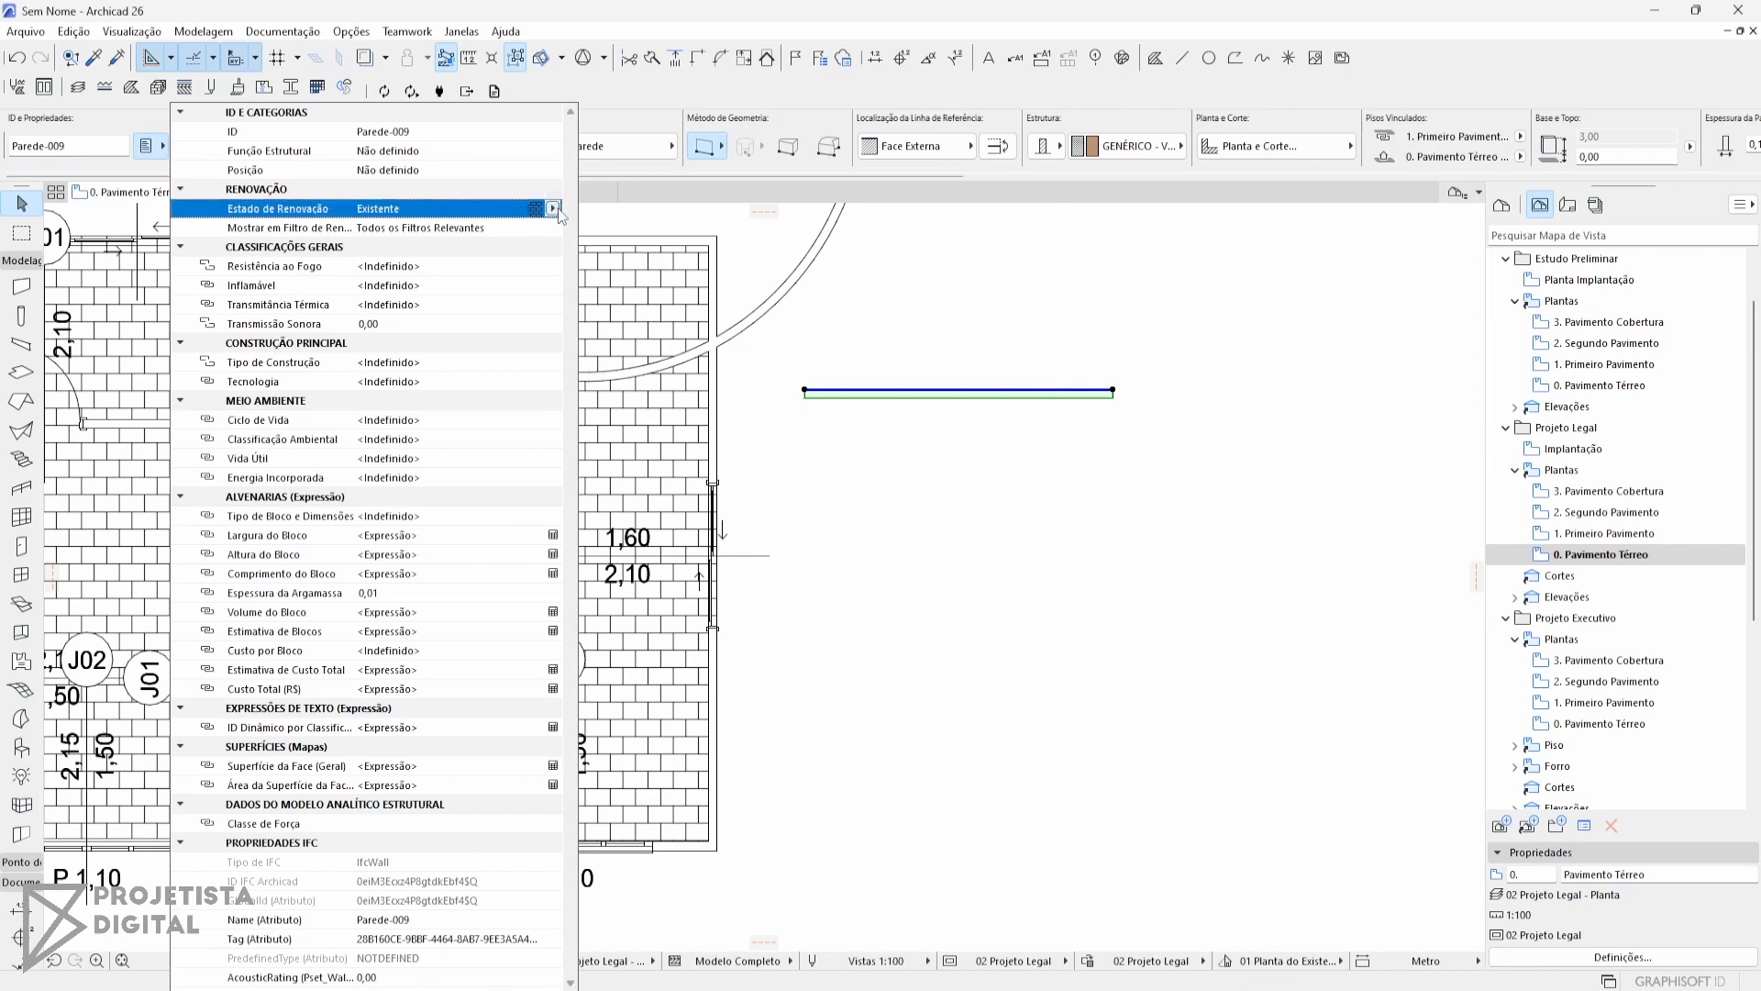
pyautogui.click(951, 378)
pyautogui.click(958, 509)
# Draw a second horizontal wall of similar length just below the first, using the single straight wall method.
pyautogui.click(21, 286)
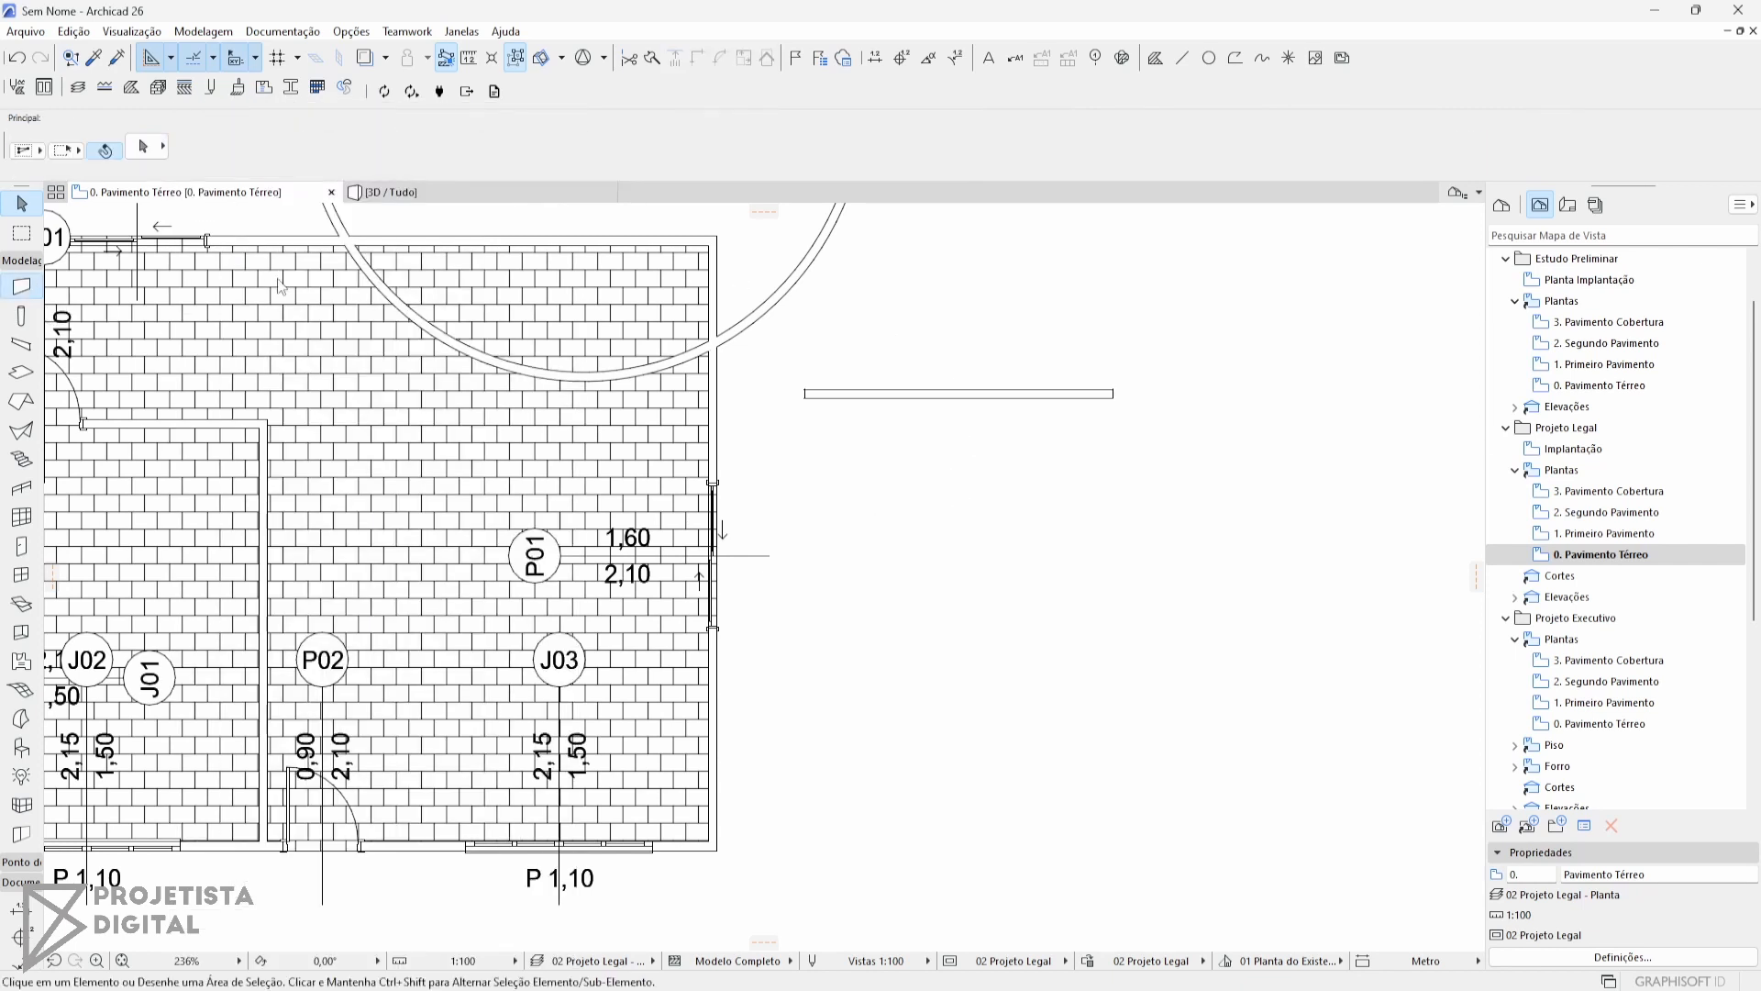
pyautogui.click(728, 140)
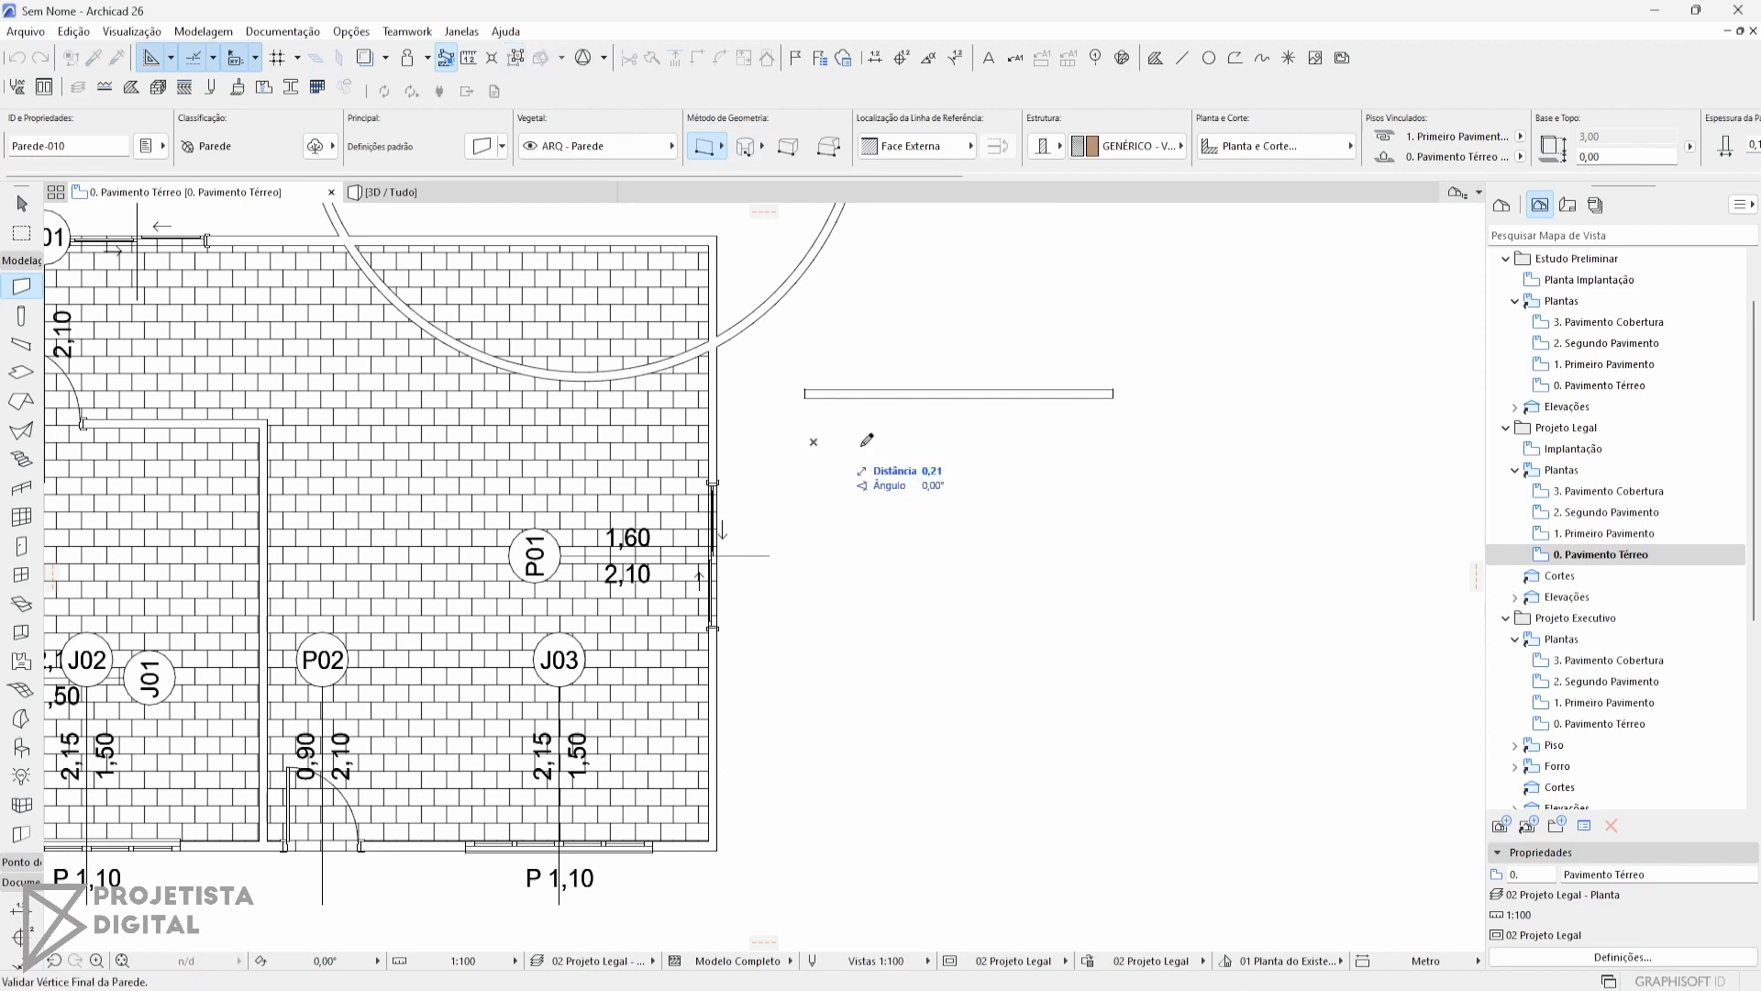
pyautogui.click(813, 446)
pyautogui.click(1118, 447)
pyautogui.press('Escape')
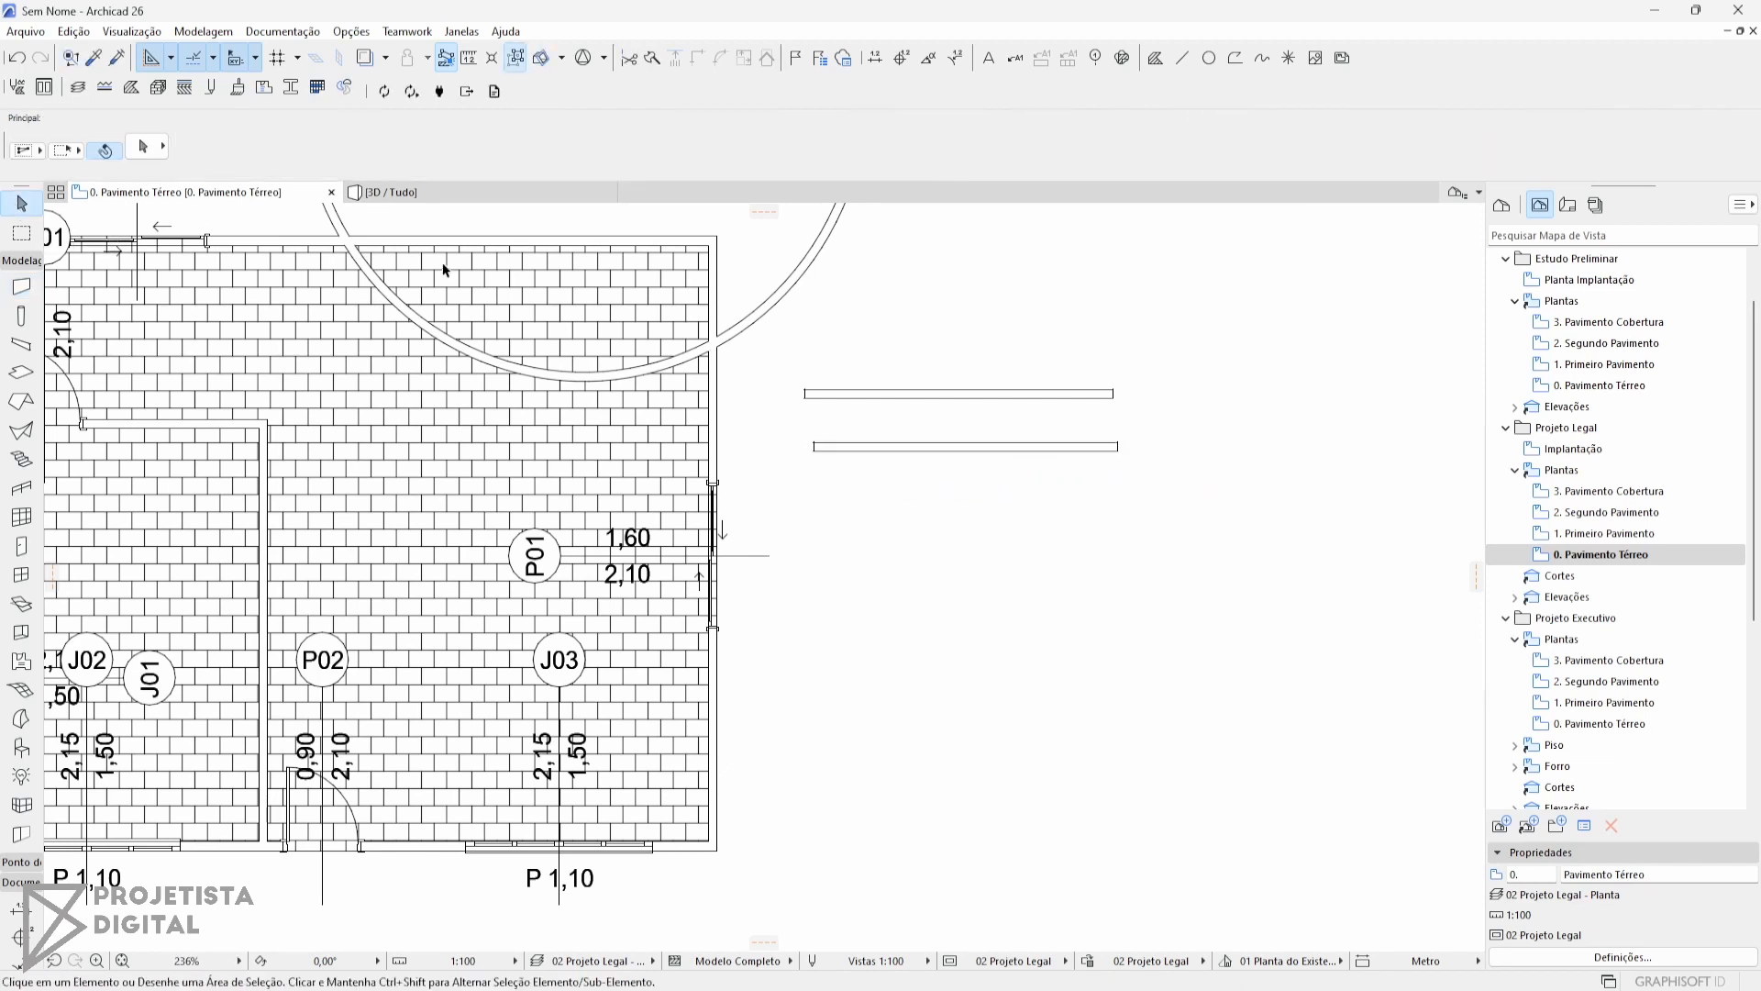
# Set the second wall's Estado de Renovação to A Demolir and deselect it.
pyautogui.click(902, 448)
pyautogui.click(150, 146)
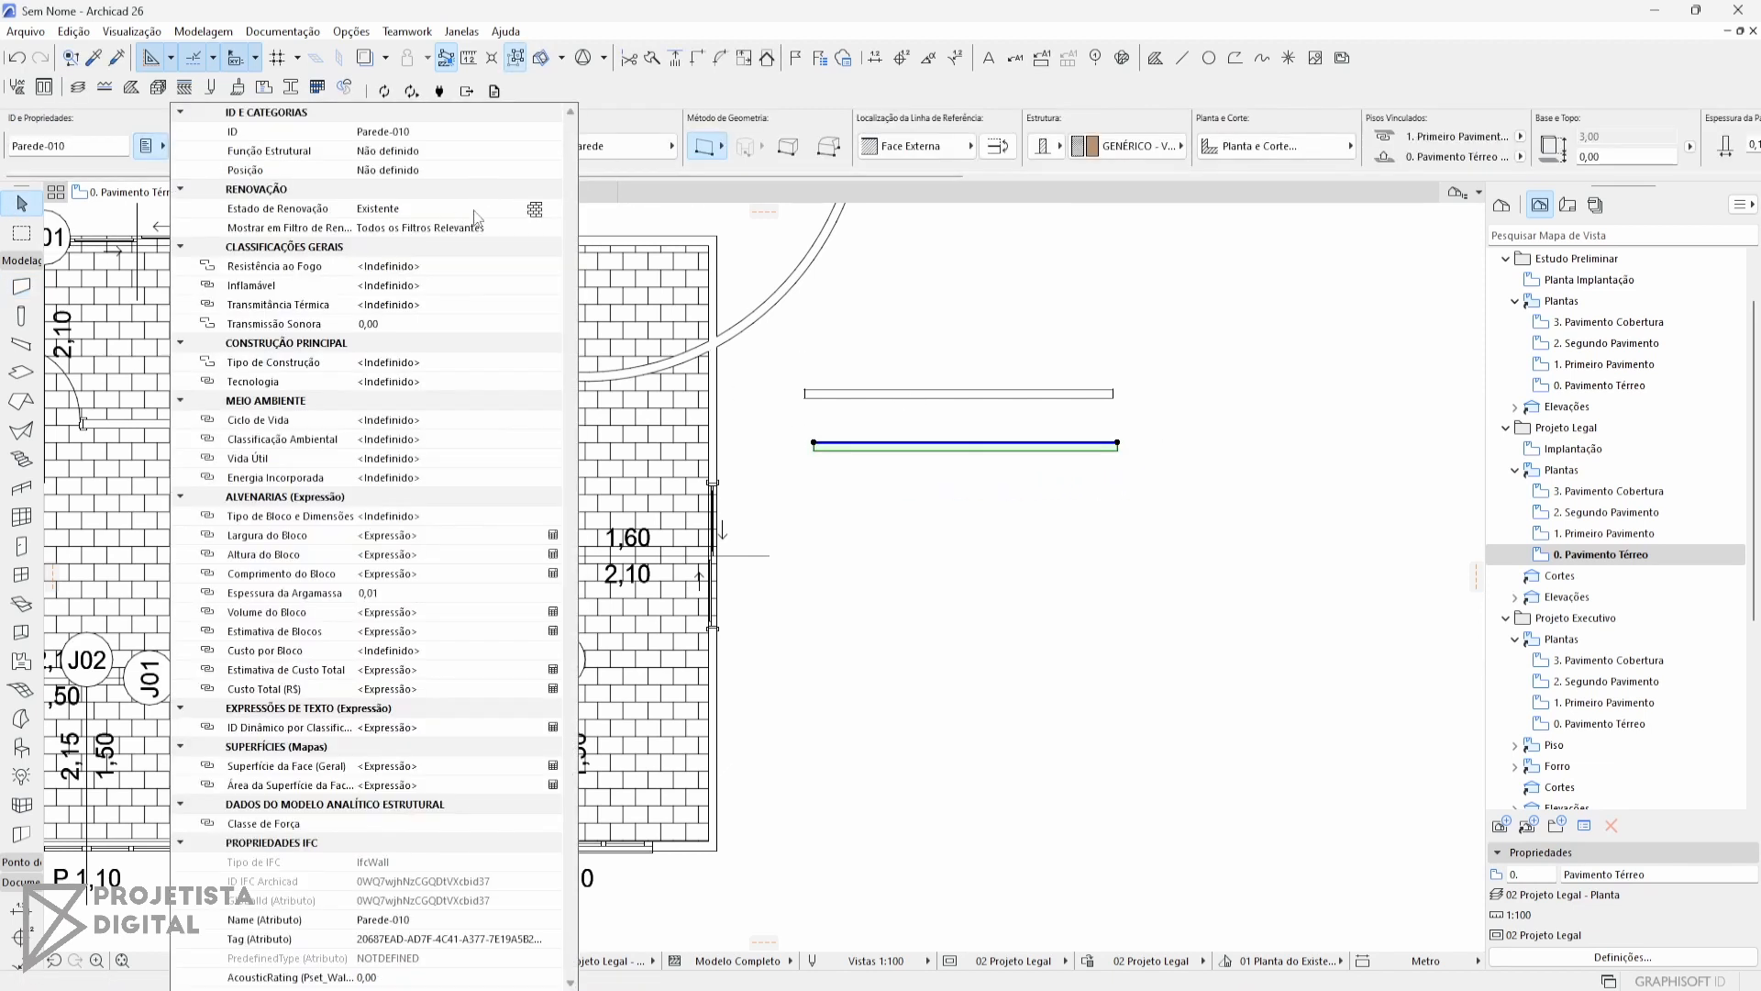
pyautogui.click(543, 209)
pyautogui.click(609, 231)
pyautogui.click(938, 432)
pyautogui.press('Escape')
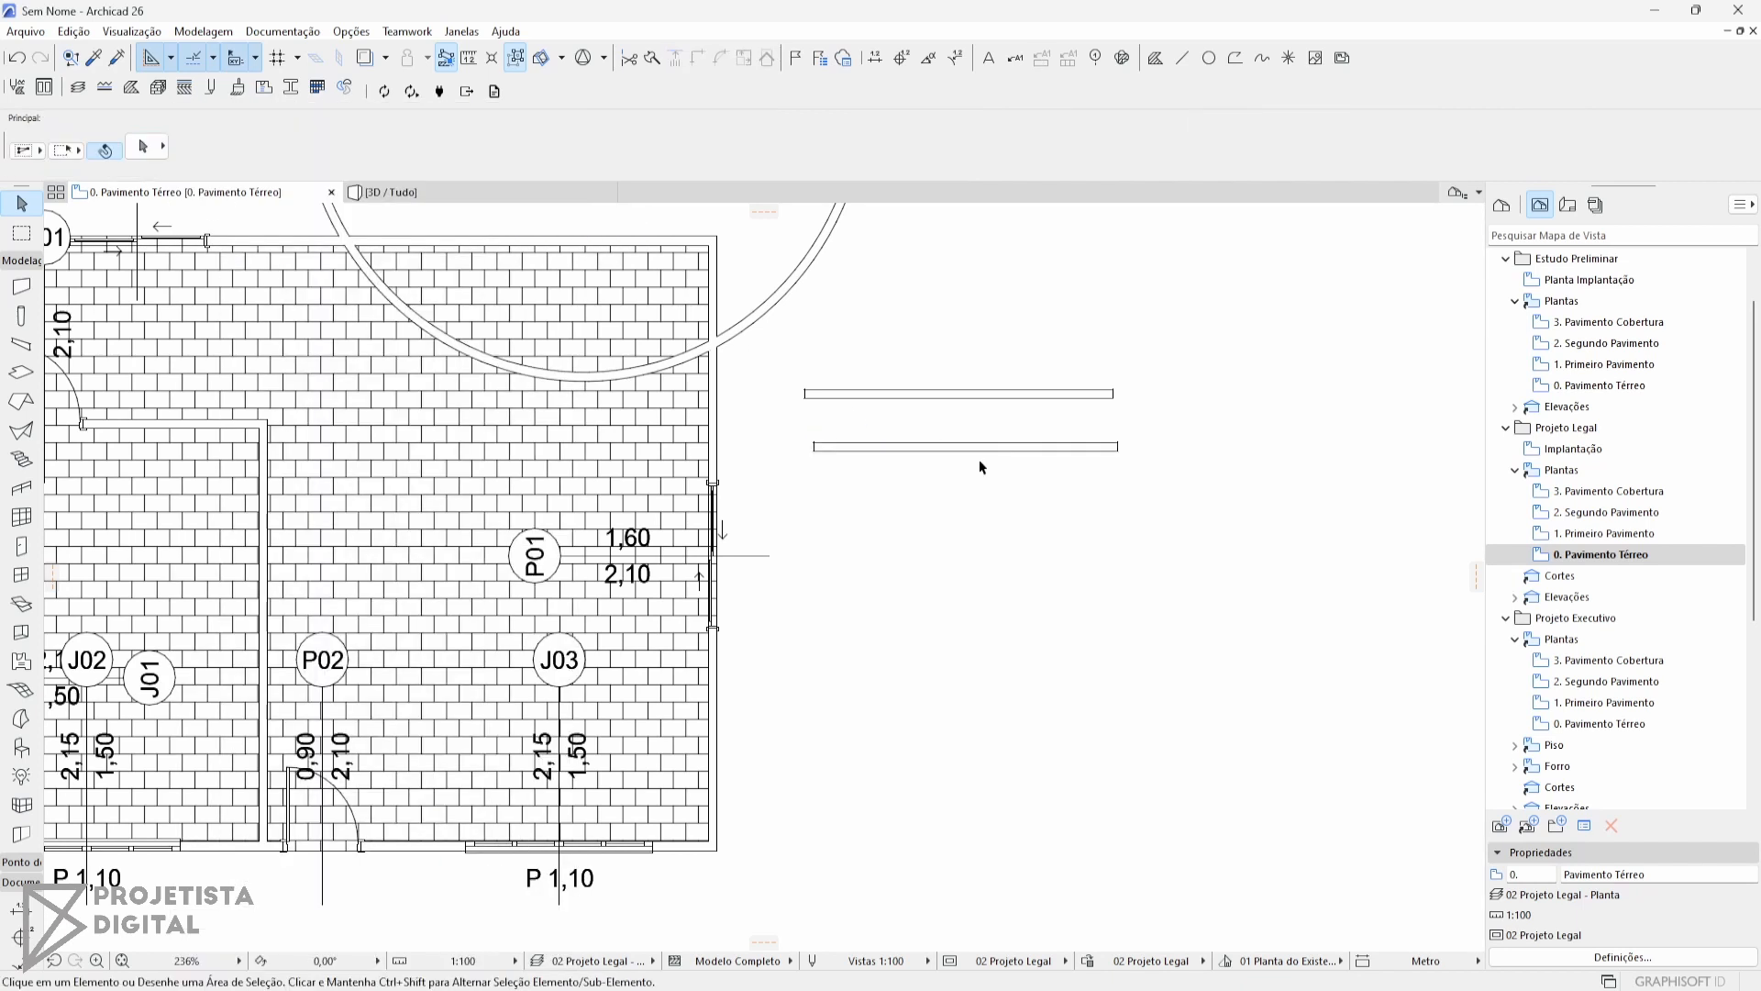
# Draw a third horizontal wall below the second and set its Estado de Renovação to A Construir.
pyautogui.moveTo(979, 461); pyautogui.dragTo(932, 461, button='middle')
pyautogui.click(21, 286)
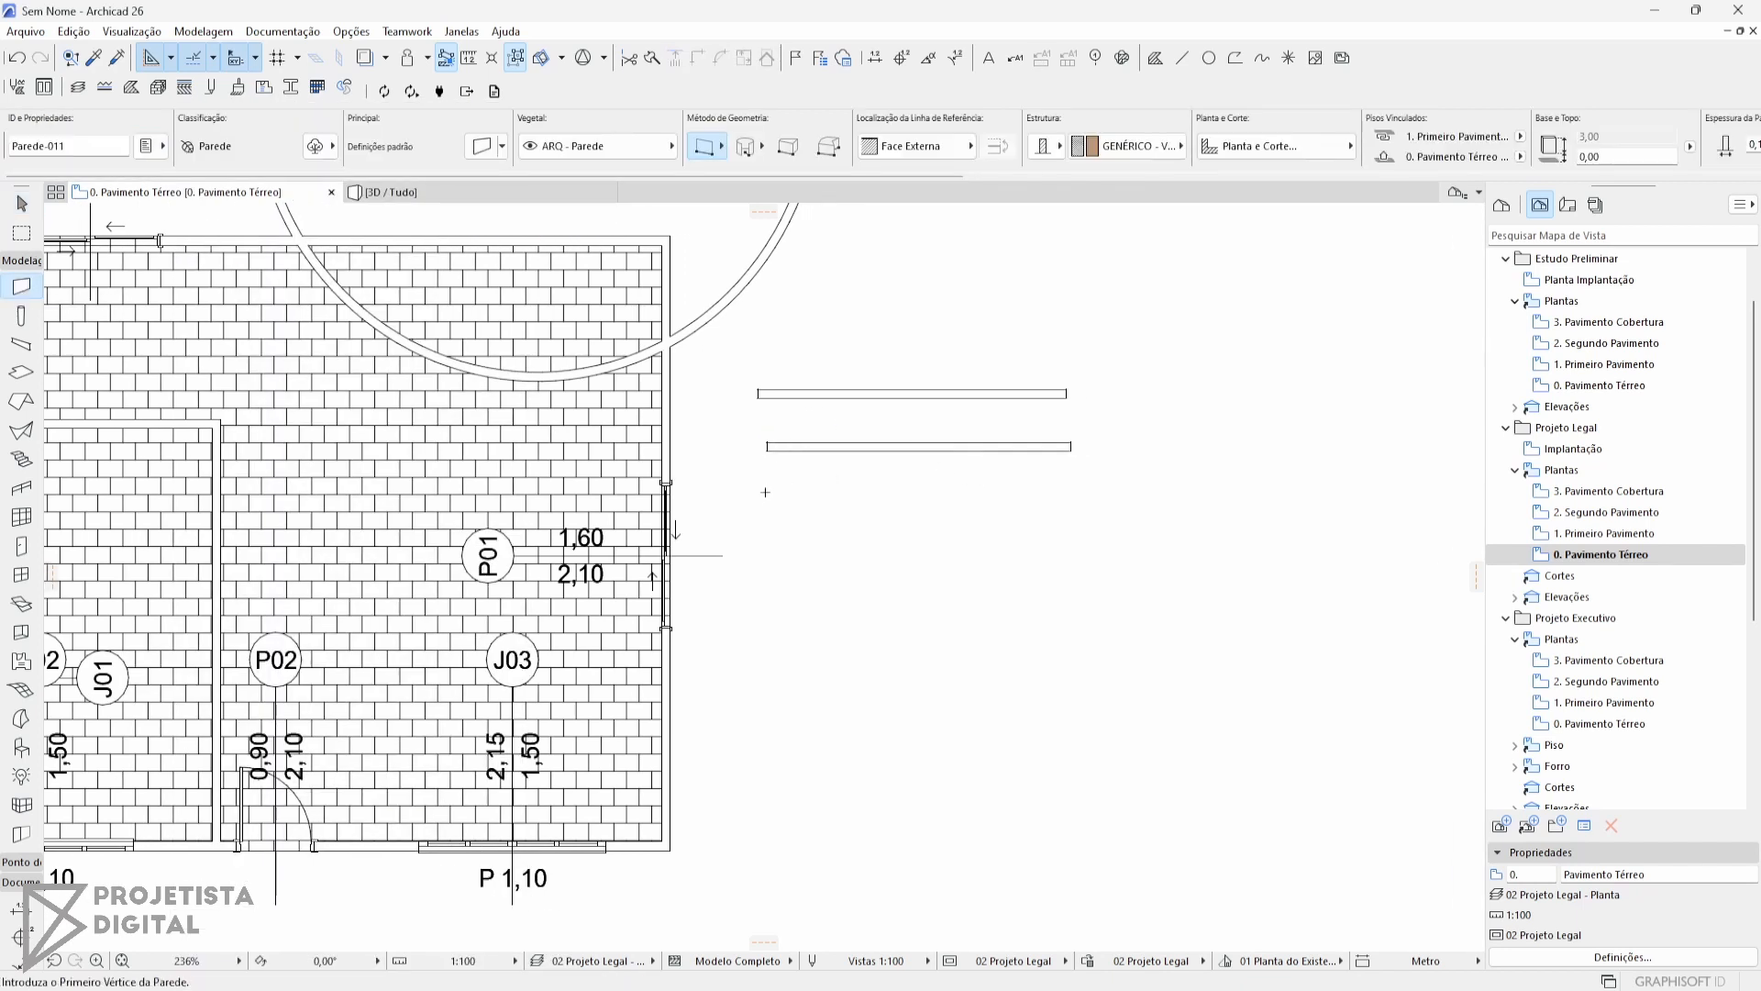
pyautogui.click(761, 496)
pyautogui.click(1079, 496)
pyautogui.keyDown('shift'); pyautogui.click(959, 500); pyautogui.keyUp('shift')
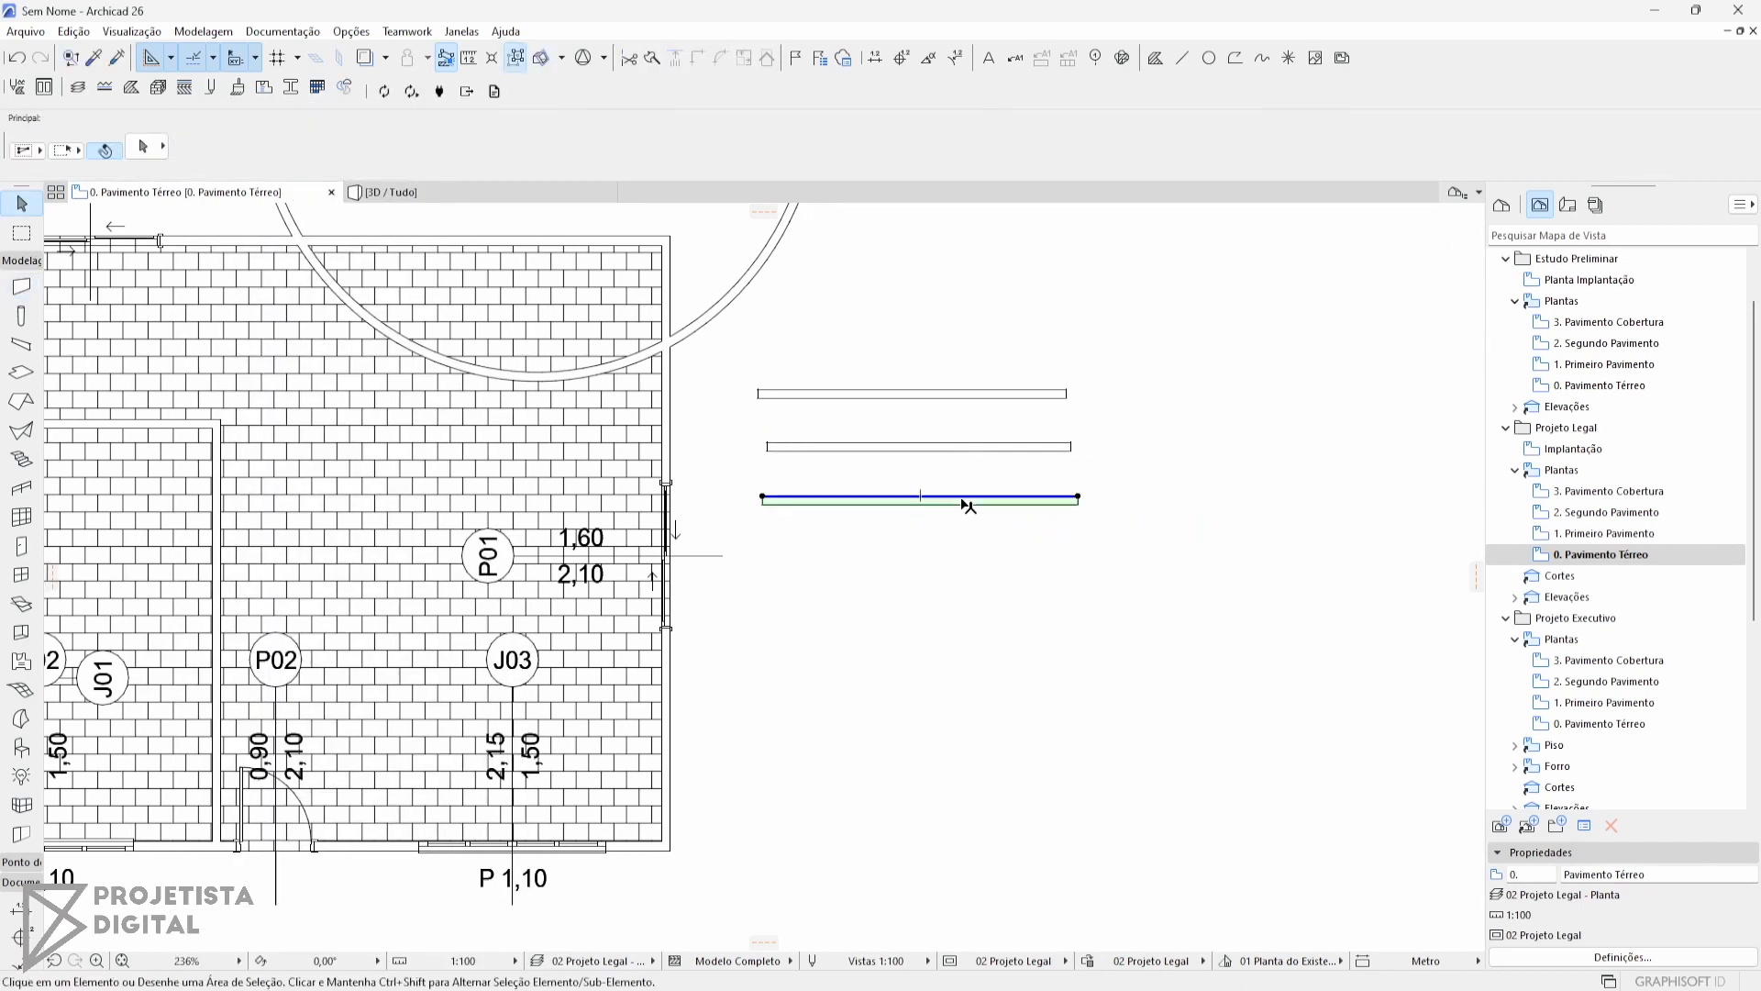
pyautogui.click(161, 146)
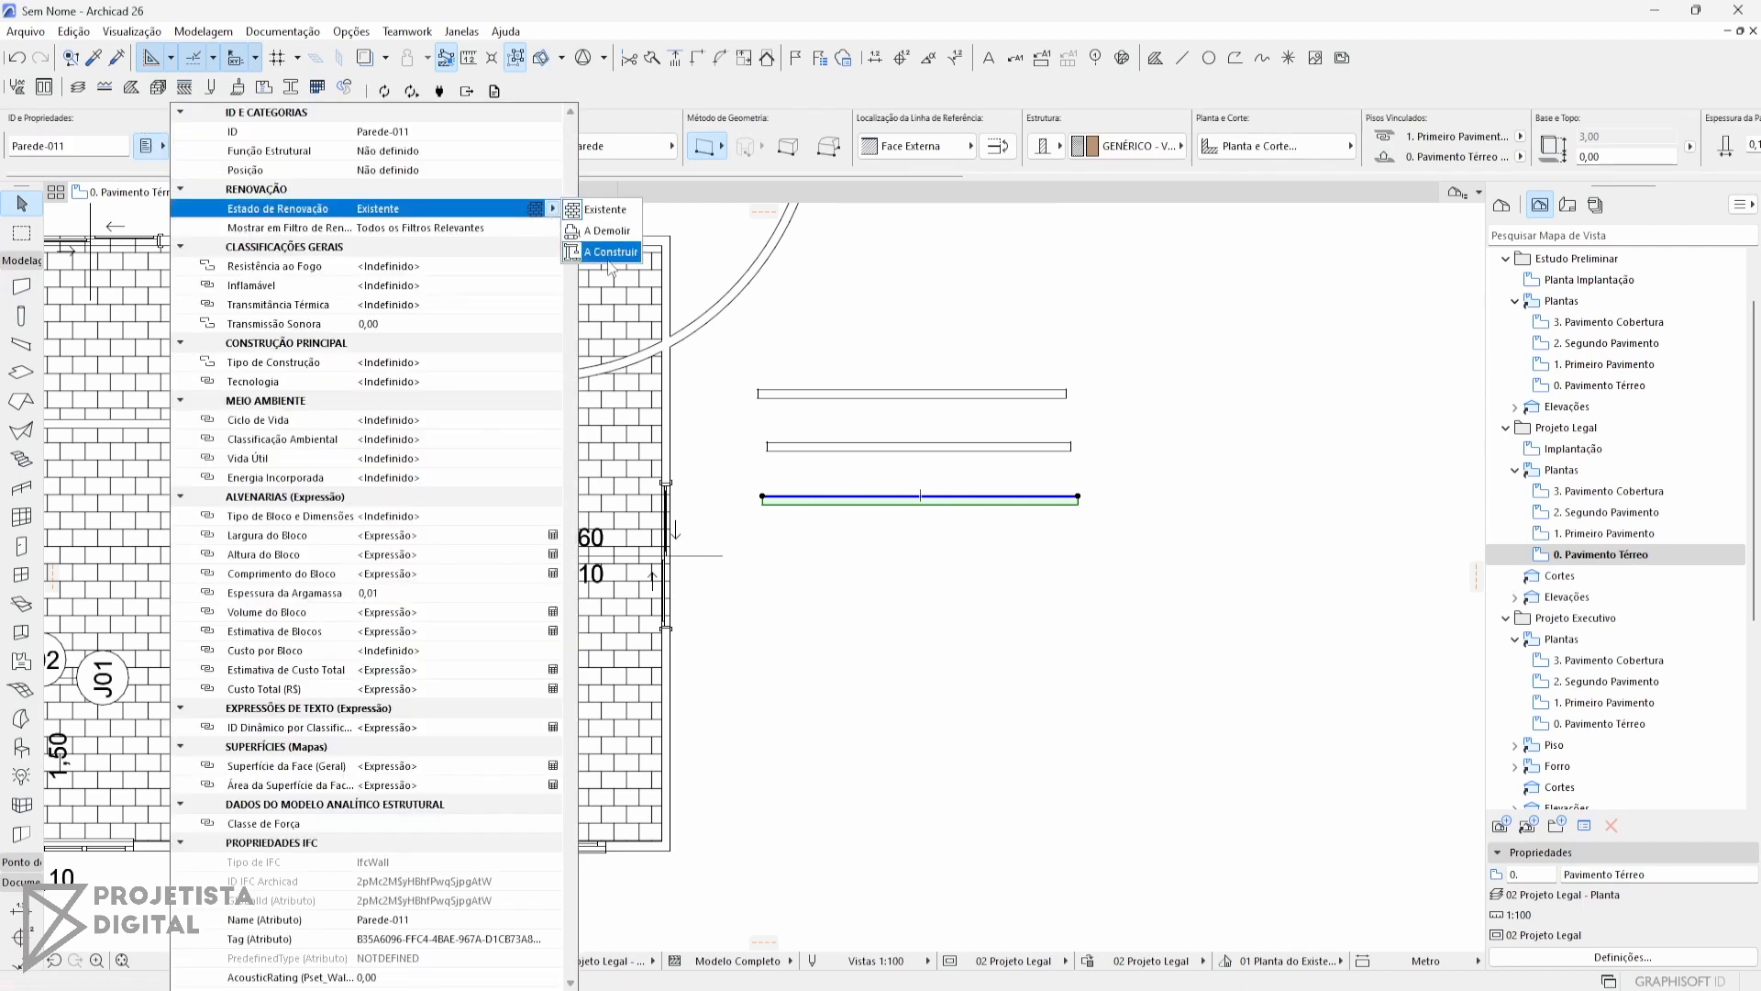
# Check the Estado de Renovação property of the first wall and of the second wall.
pyautogui.click(897, 394)
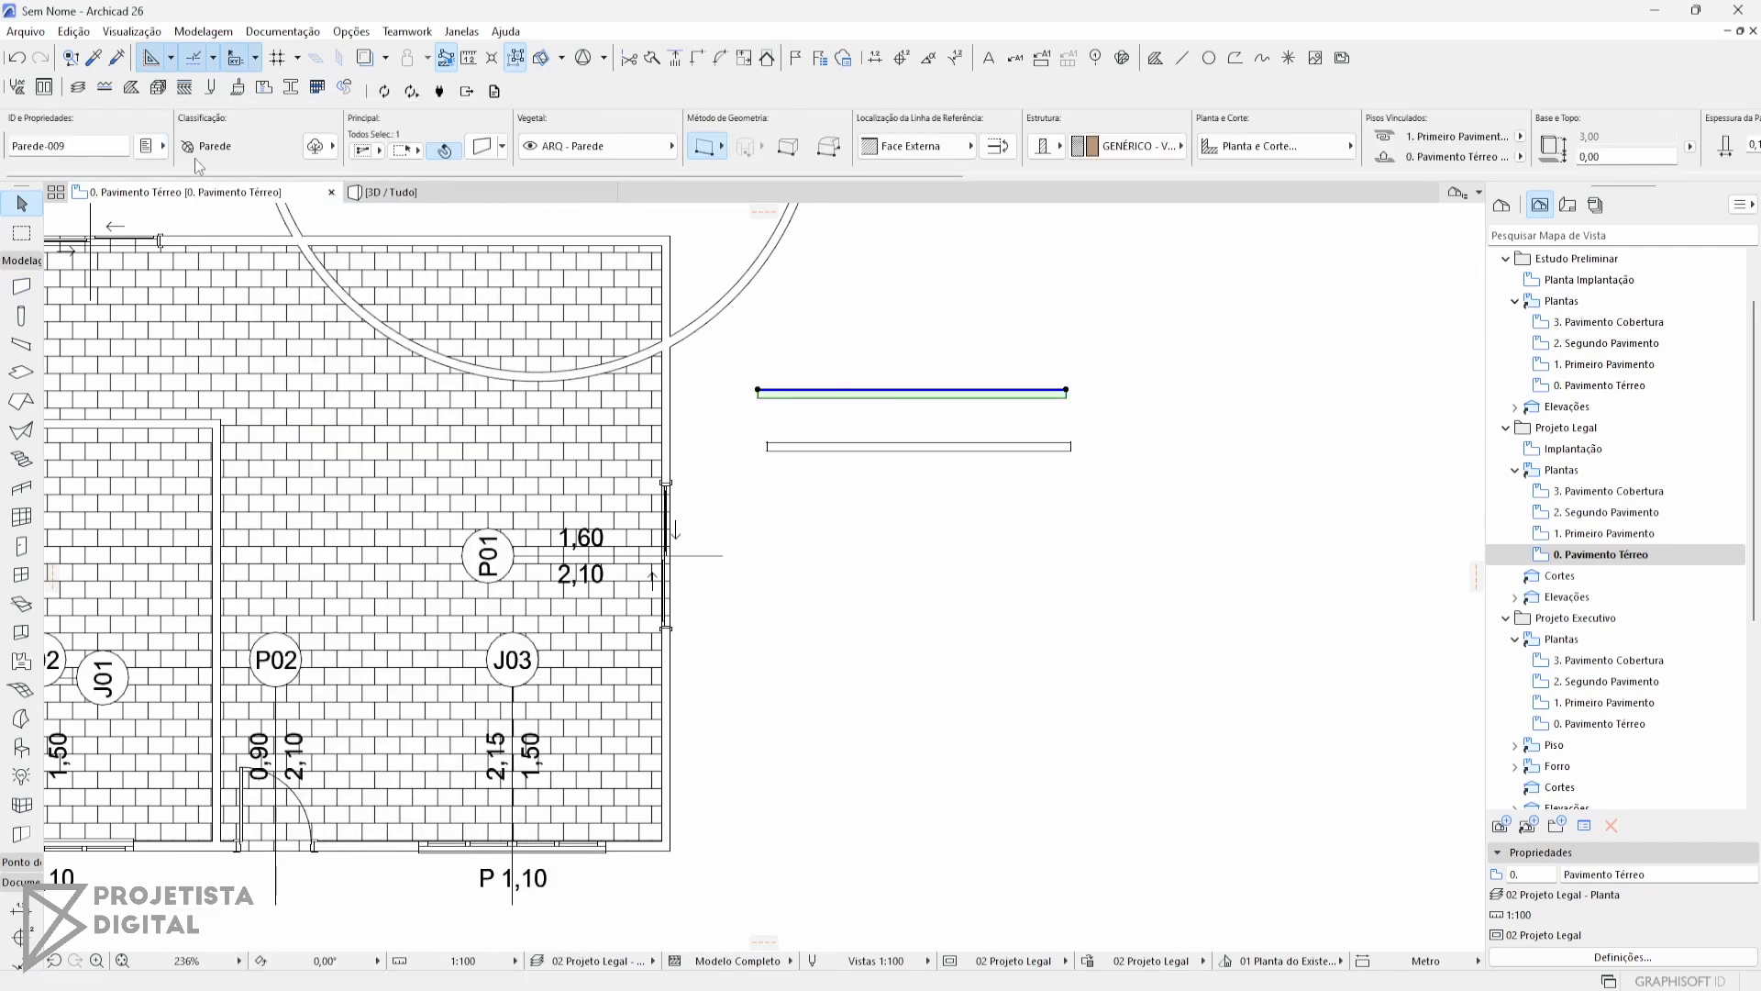
pyautogui.click(156, 146)
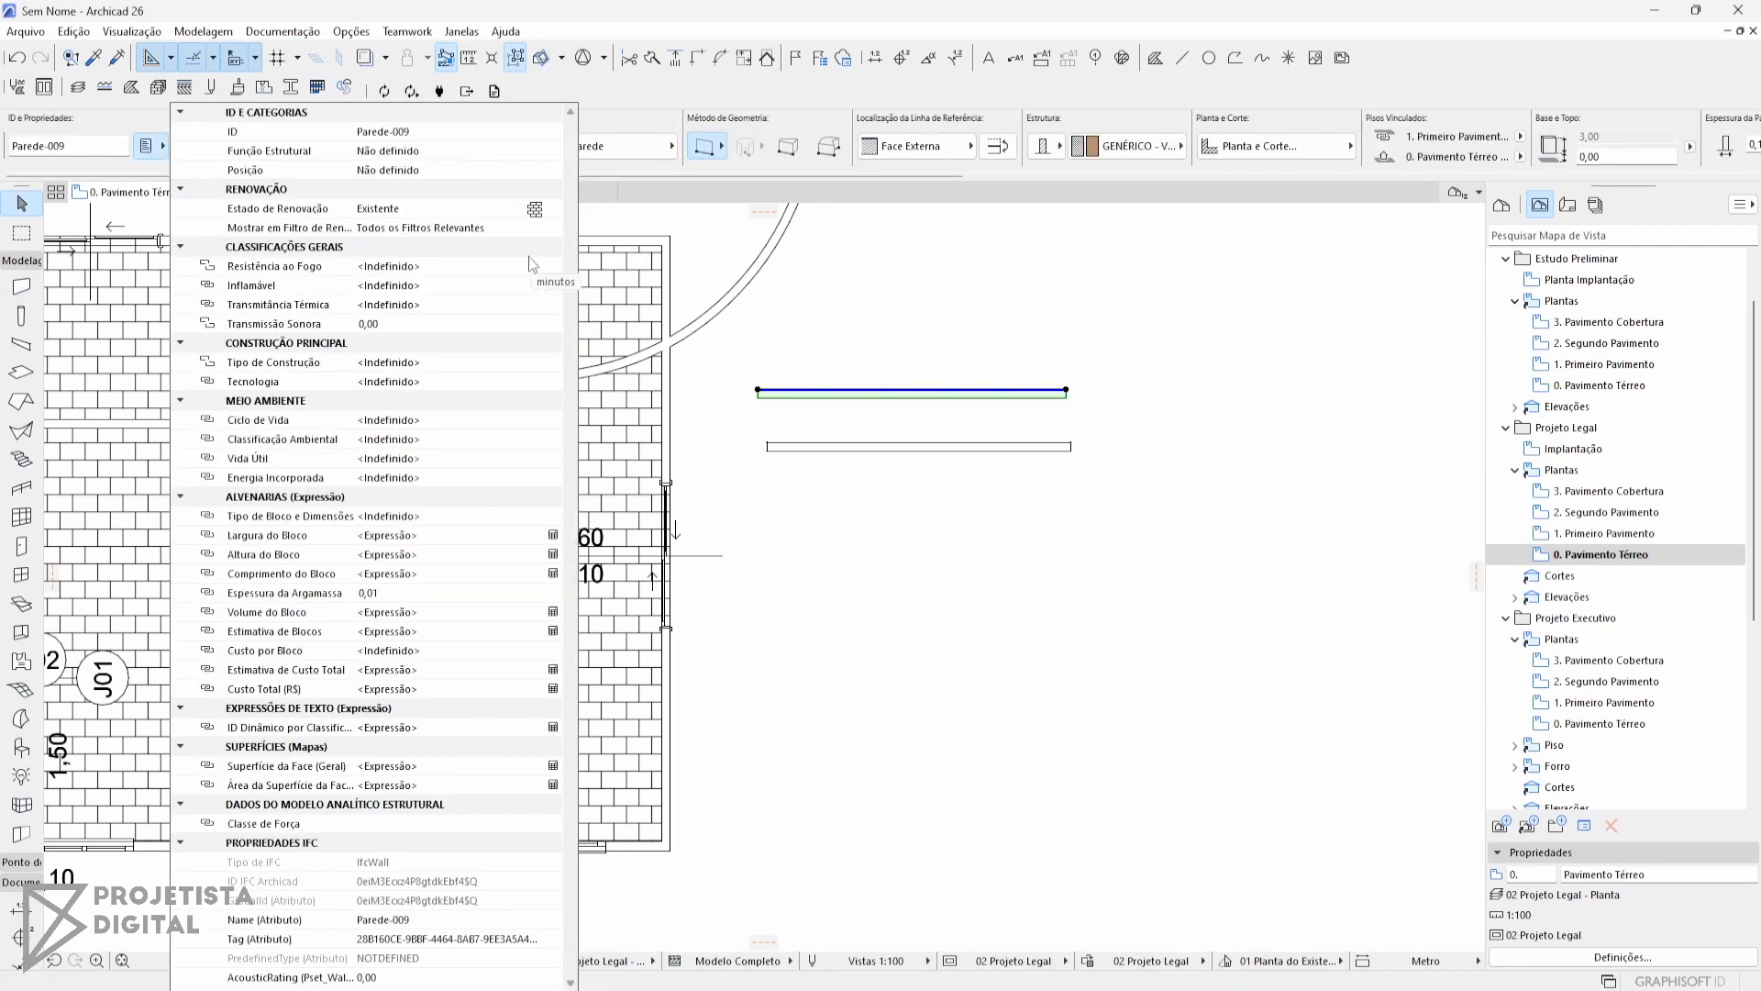
pyautogui.click(831, 447)
pyautogui.click(829, 445)
pyautogui.click(164, 147)
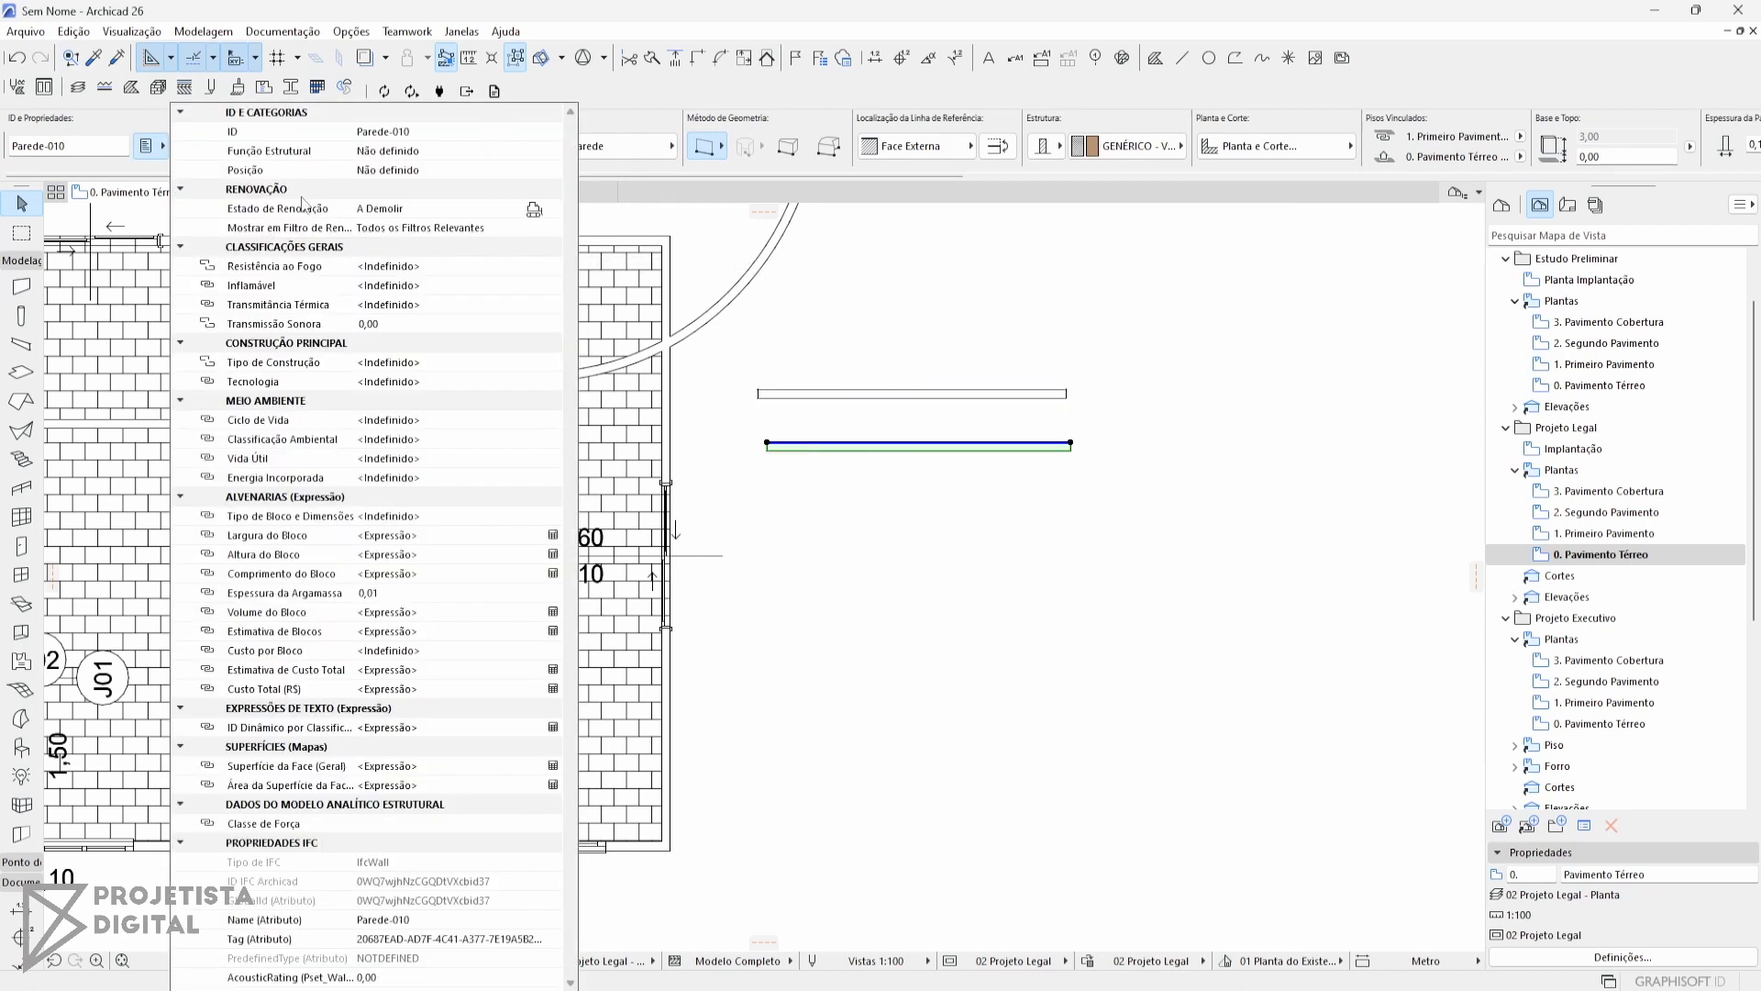
# Deselect the second wall, apply the 02 Planta de Demolições renovation filter and examine how the existing and demolished walls display.
pyautogui.click(798, 490)
pyautogui.click(868, 705)
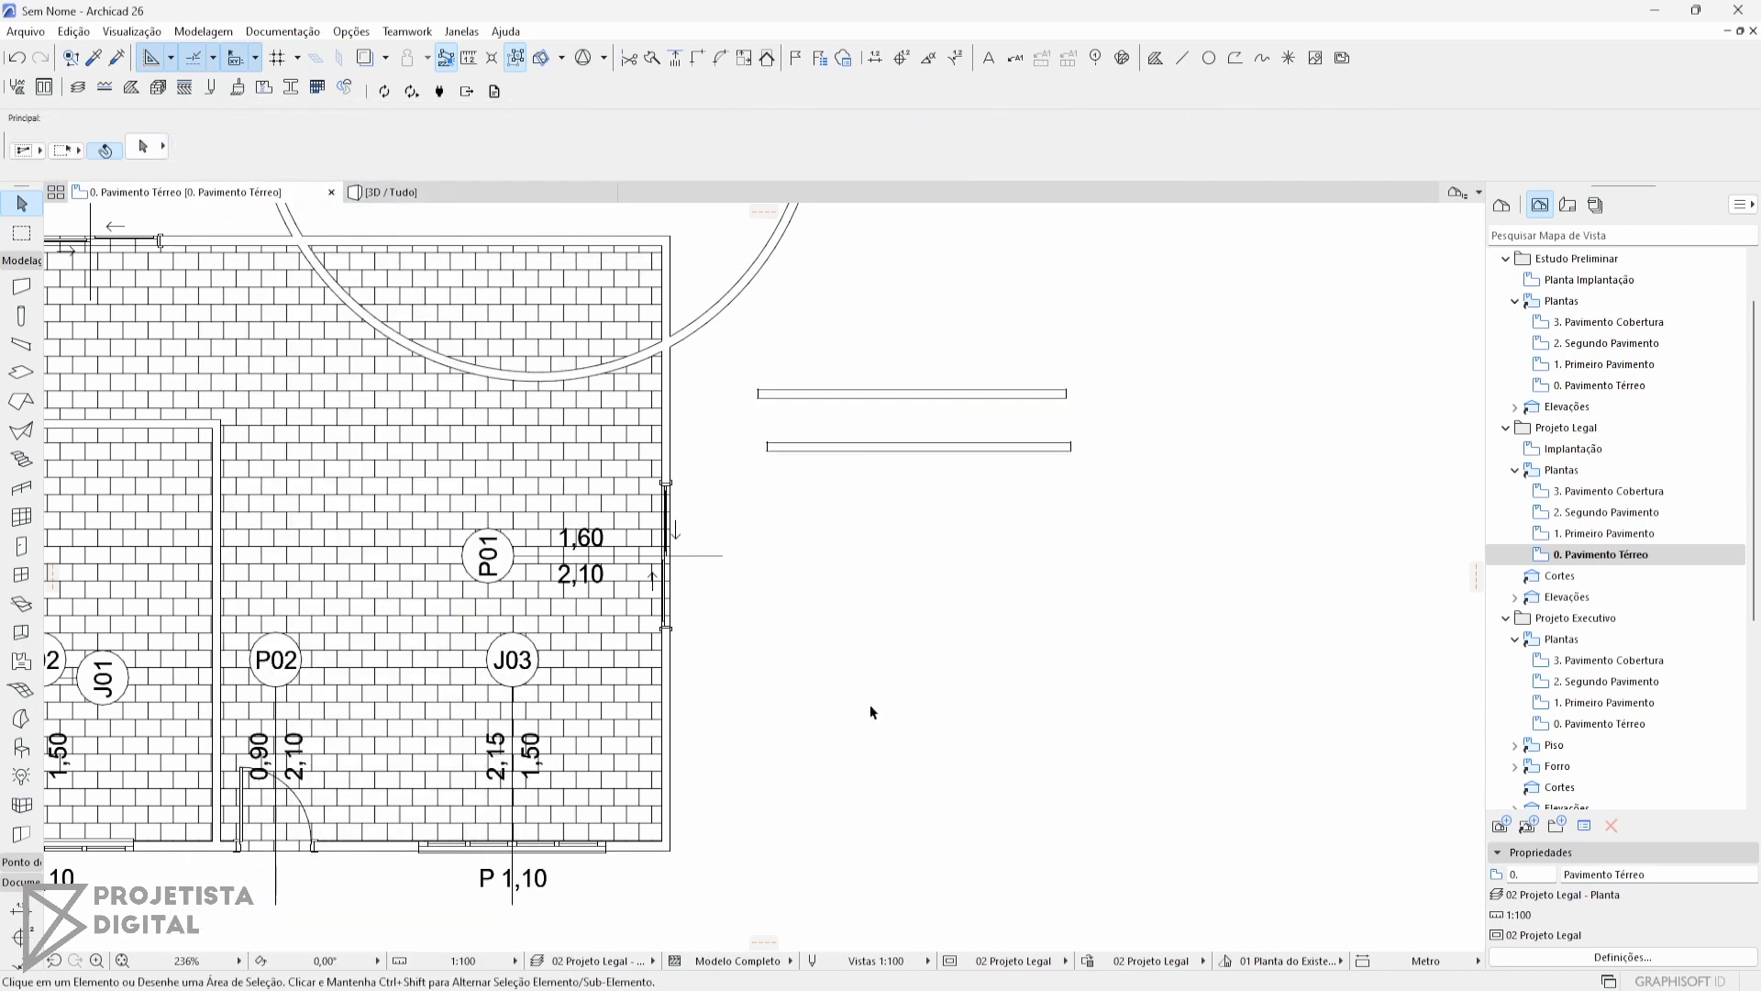
pyautogui.click(1308, 963)
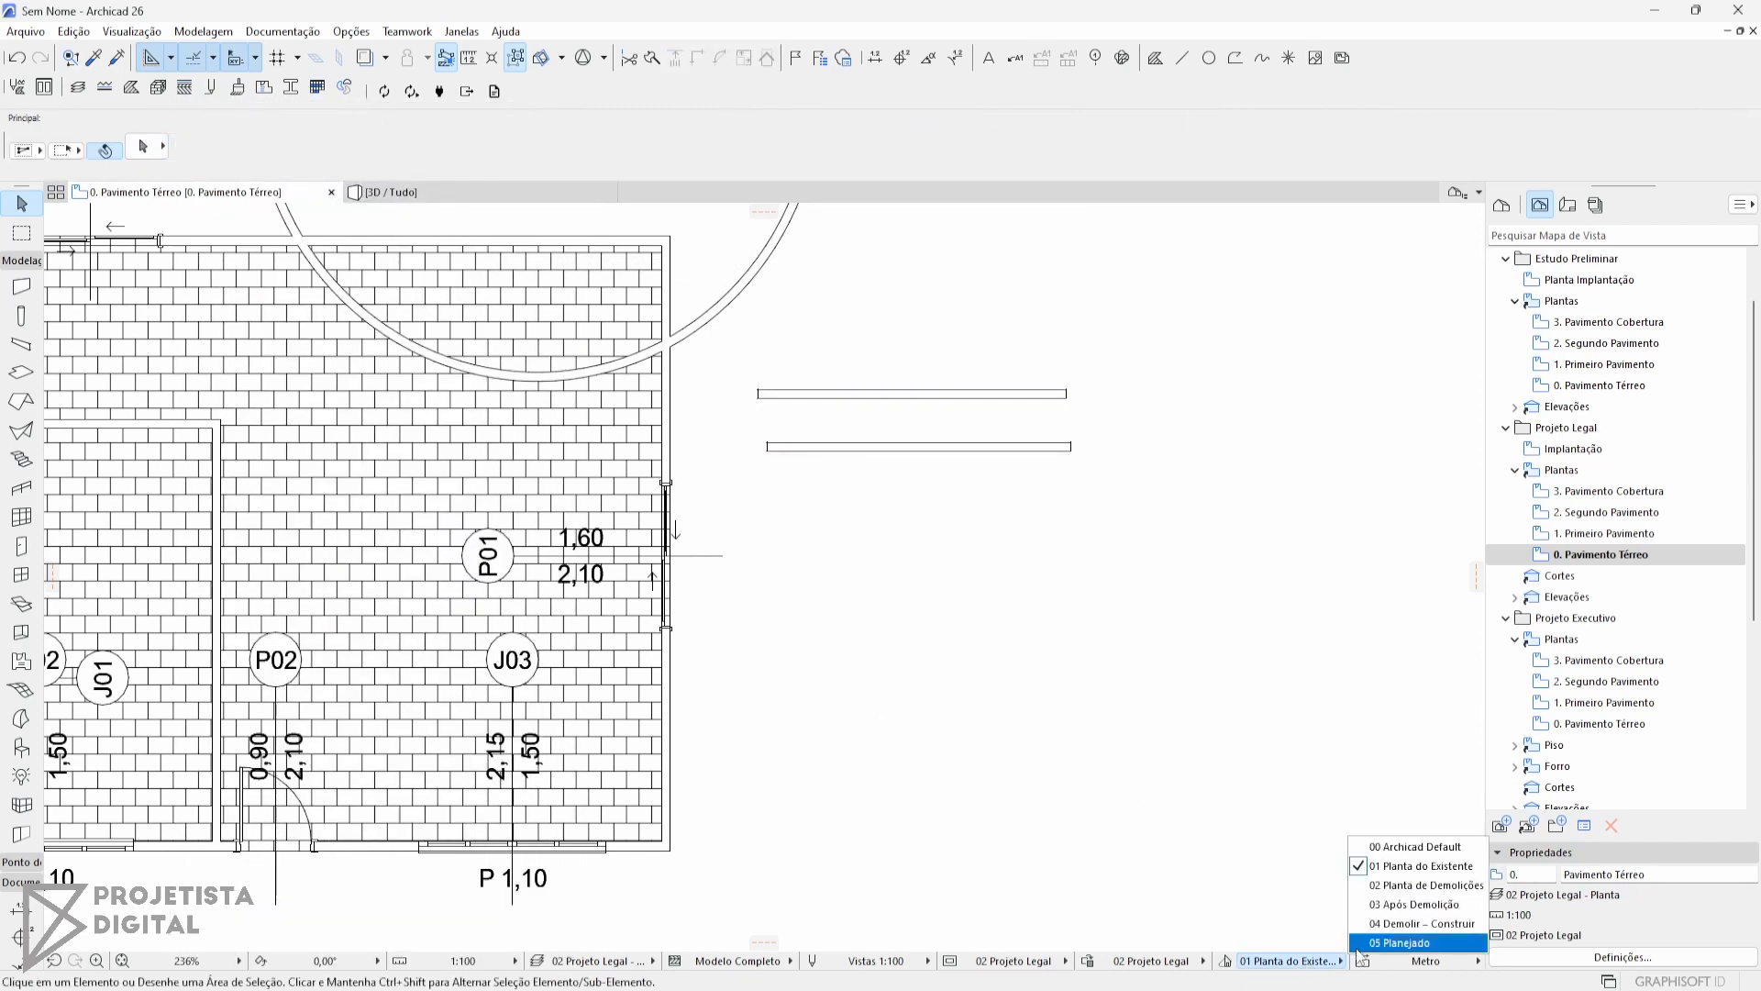
pyautogui.click(1420, 886)
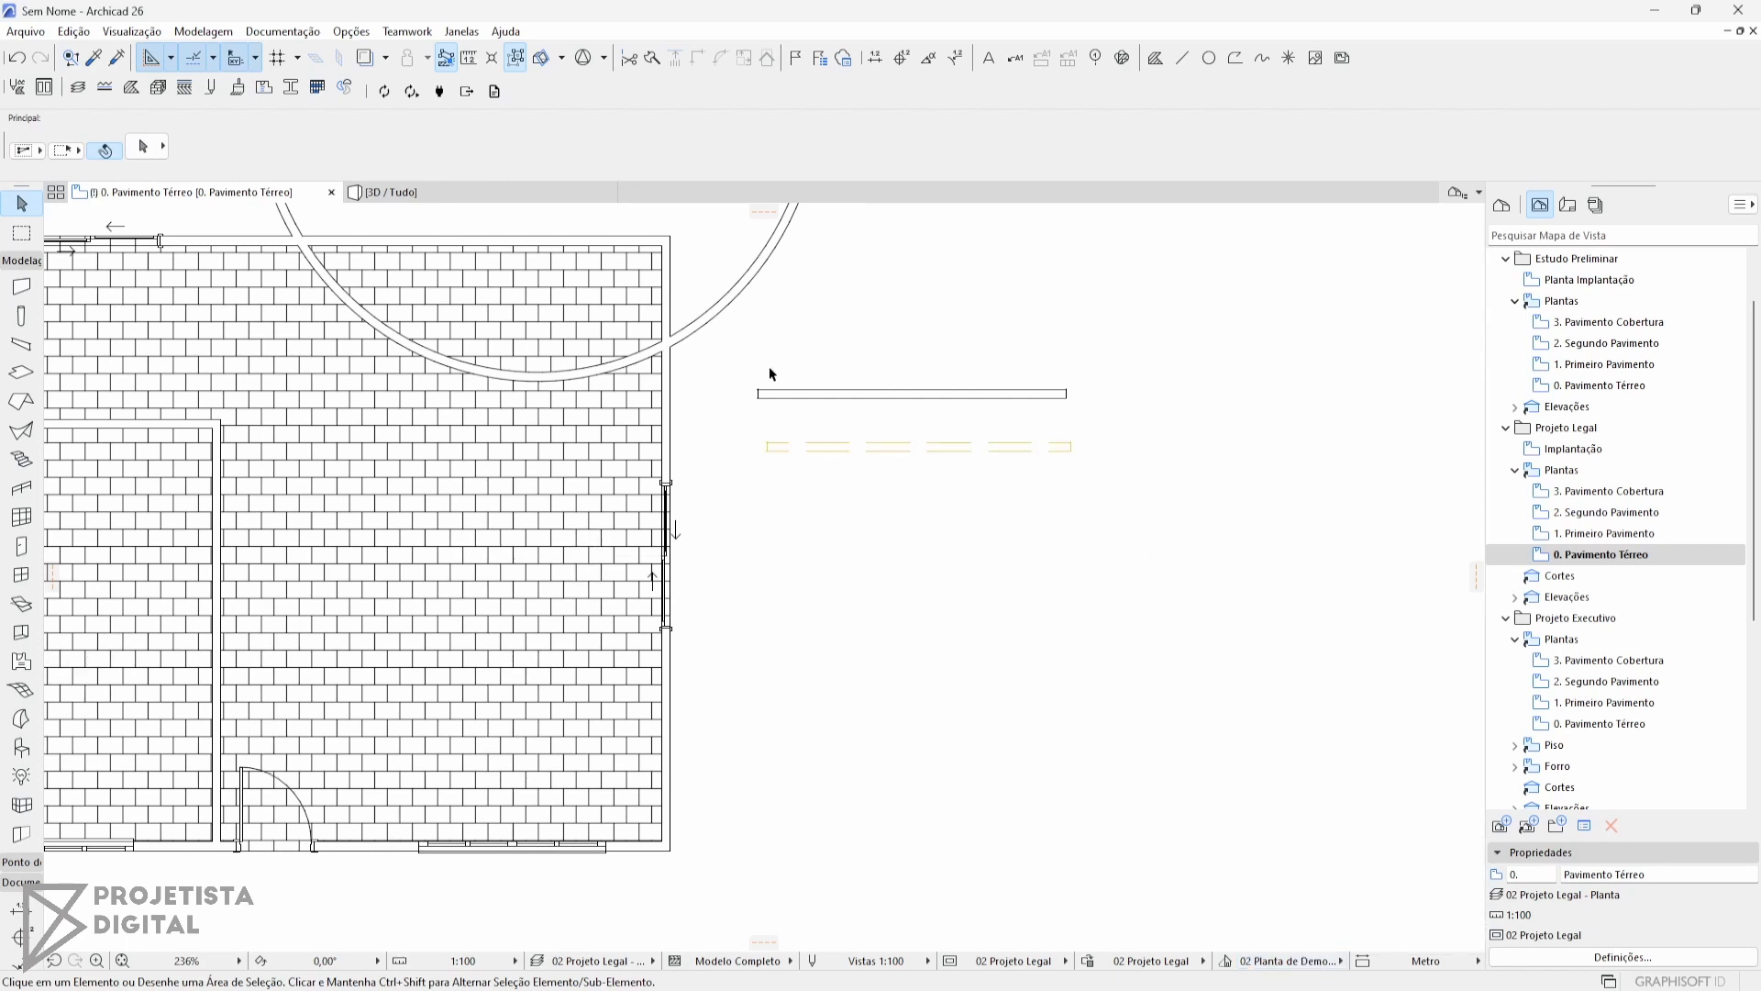
pyautogui.moveTo(760, 588); pyautogui.dragTo(712, 612, button='middle')
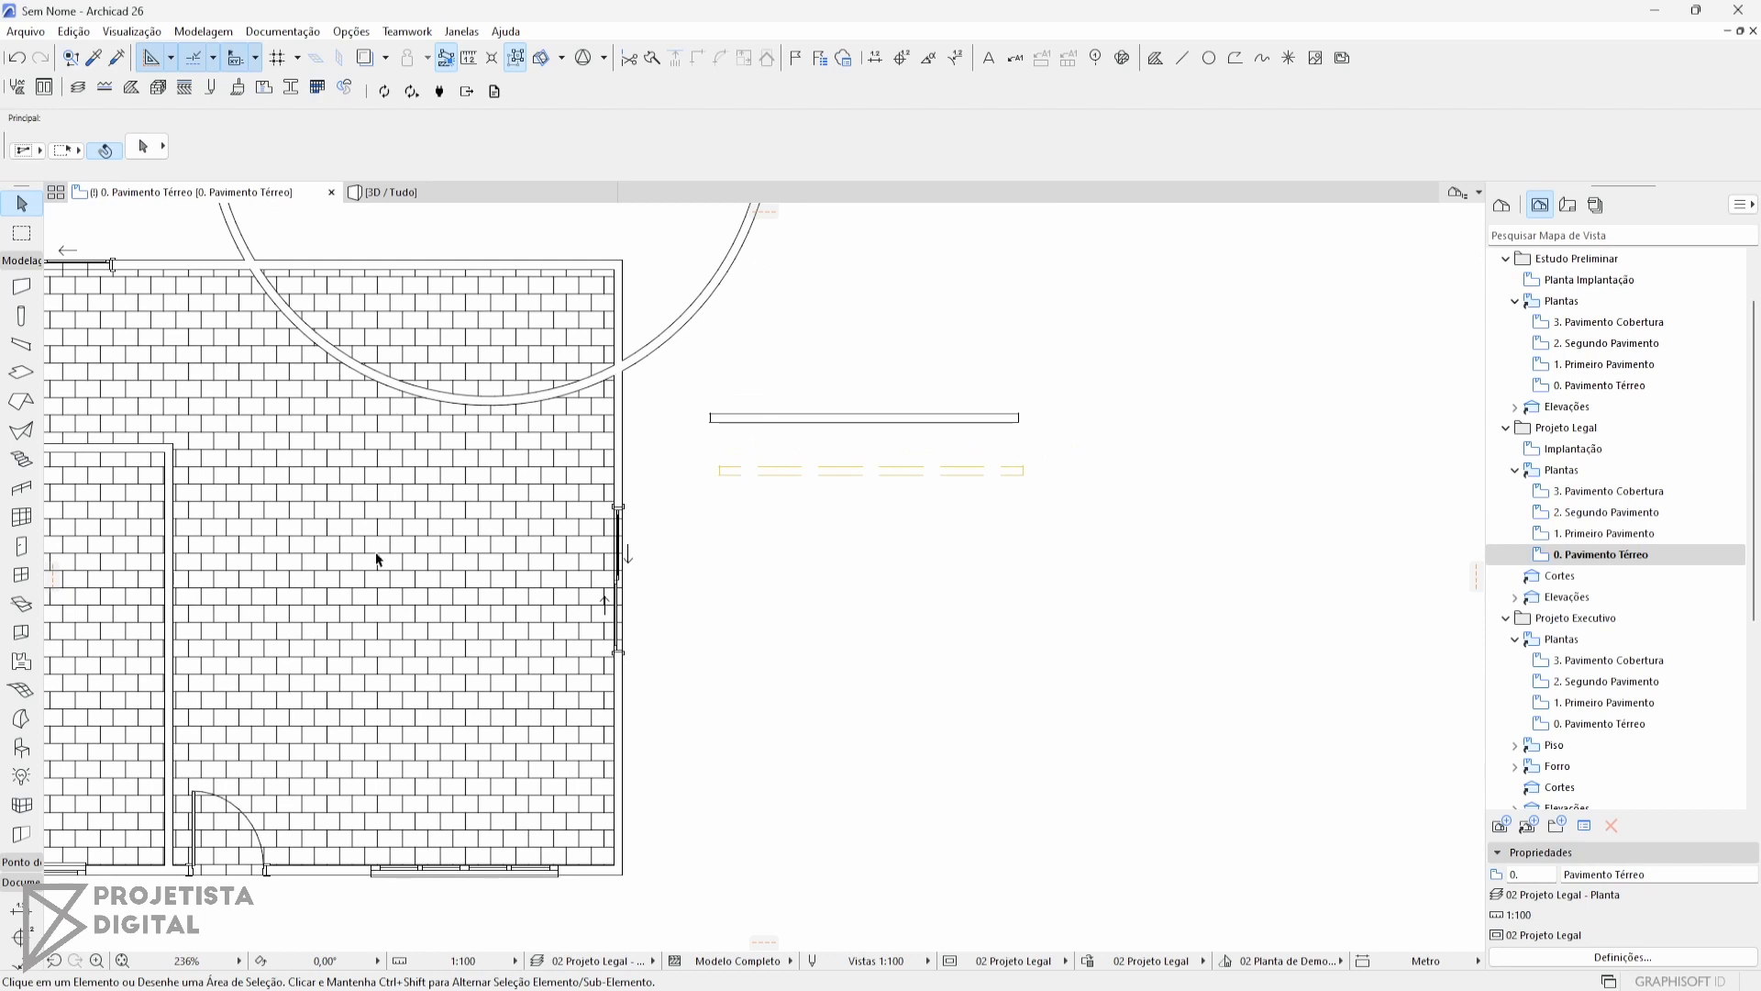
pyautogui.click(800, 472)
pyautogui.press('Escape')
pyautogui.scroll(4, 927, 455)
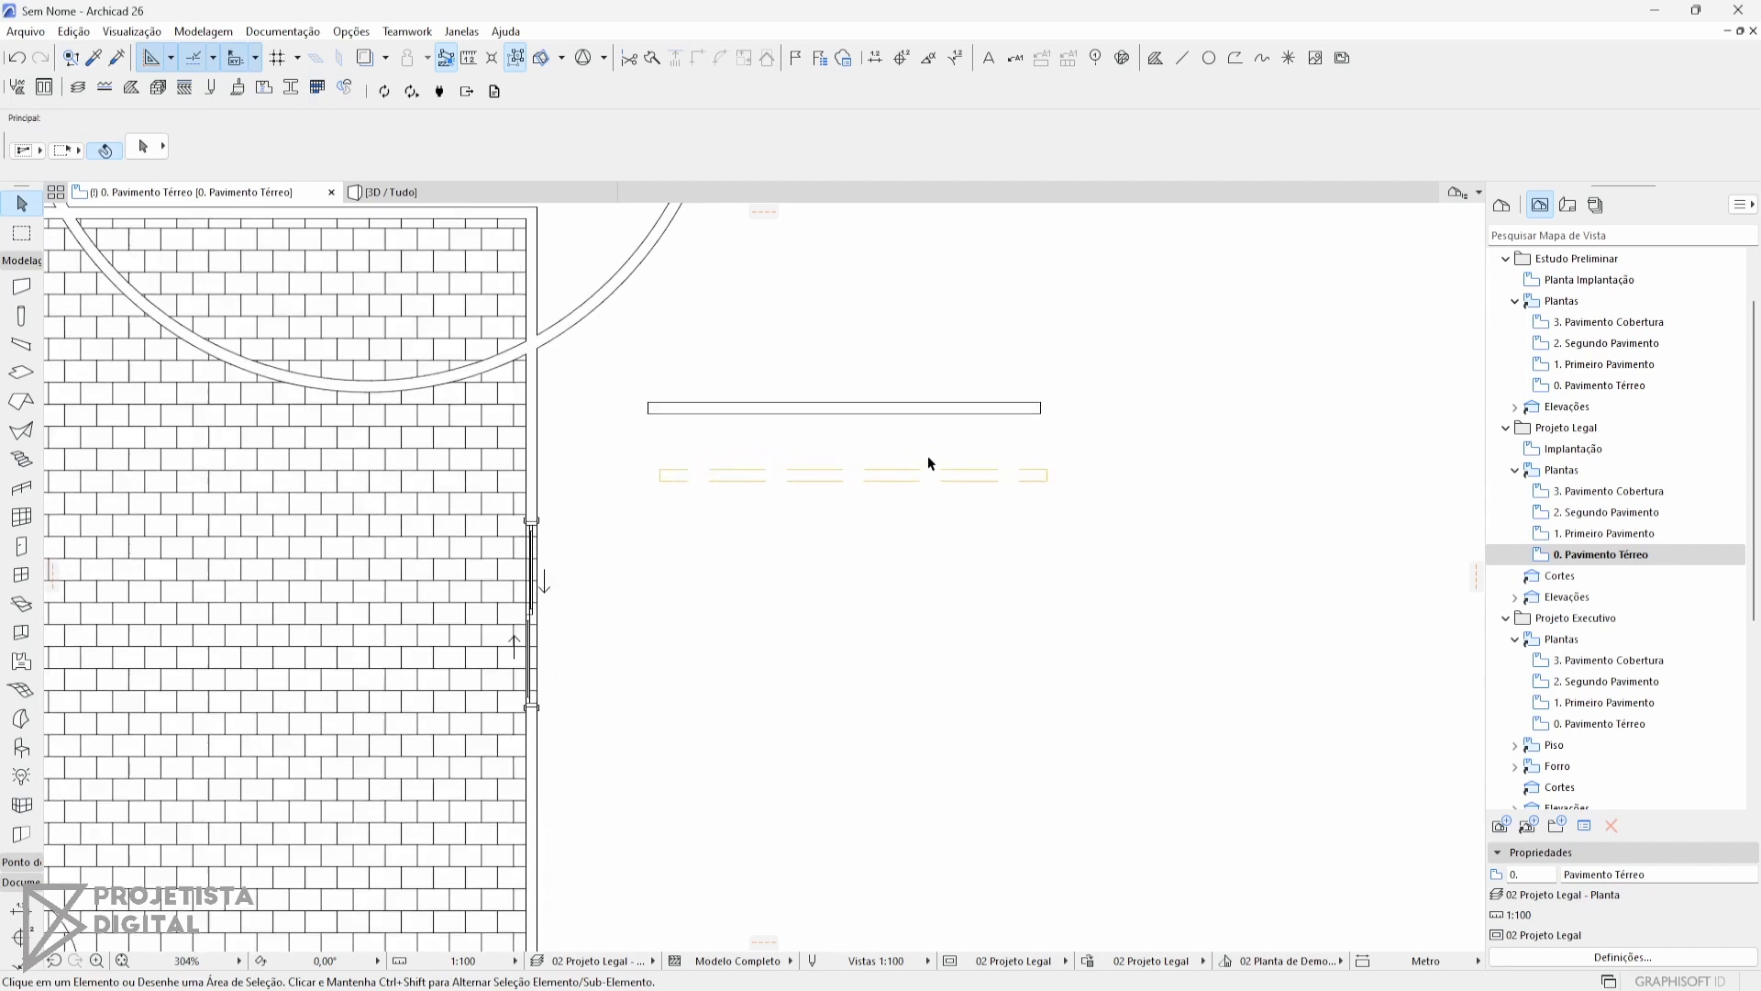
# Preview the sample walls with the renovation filters 03 Após Demolição and 04 Demolir – Construir.
pyautogui.click(1287, 961)
pyautogui.click(1418, 905)
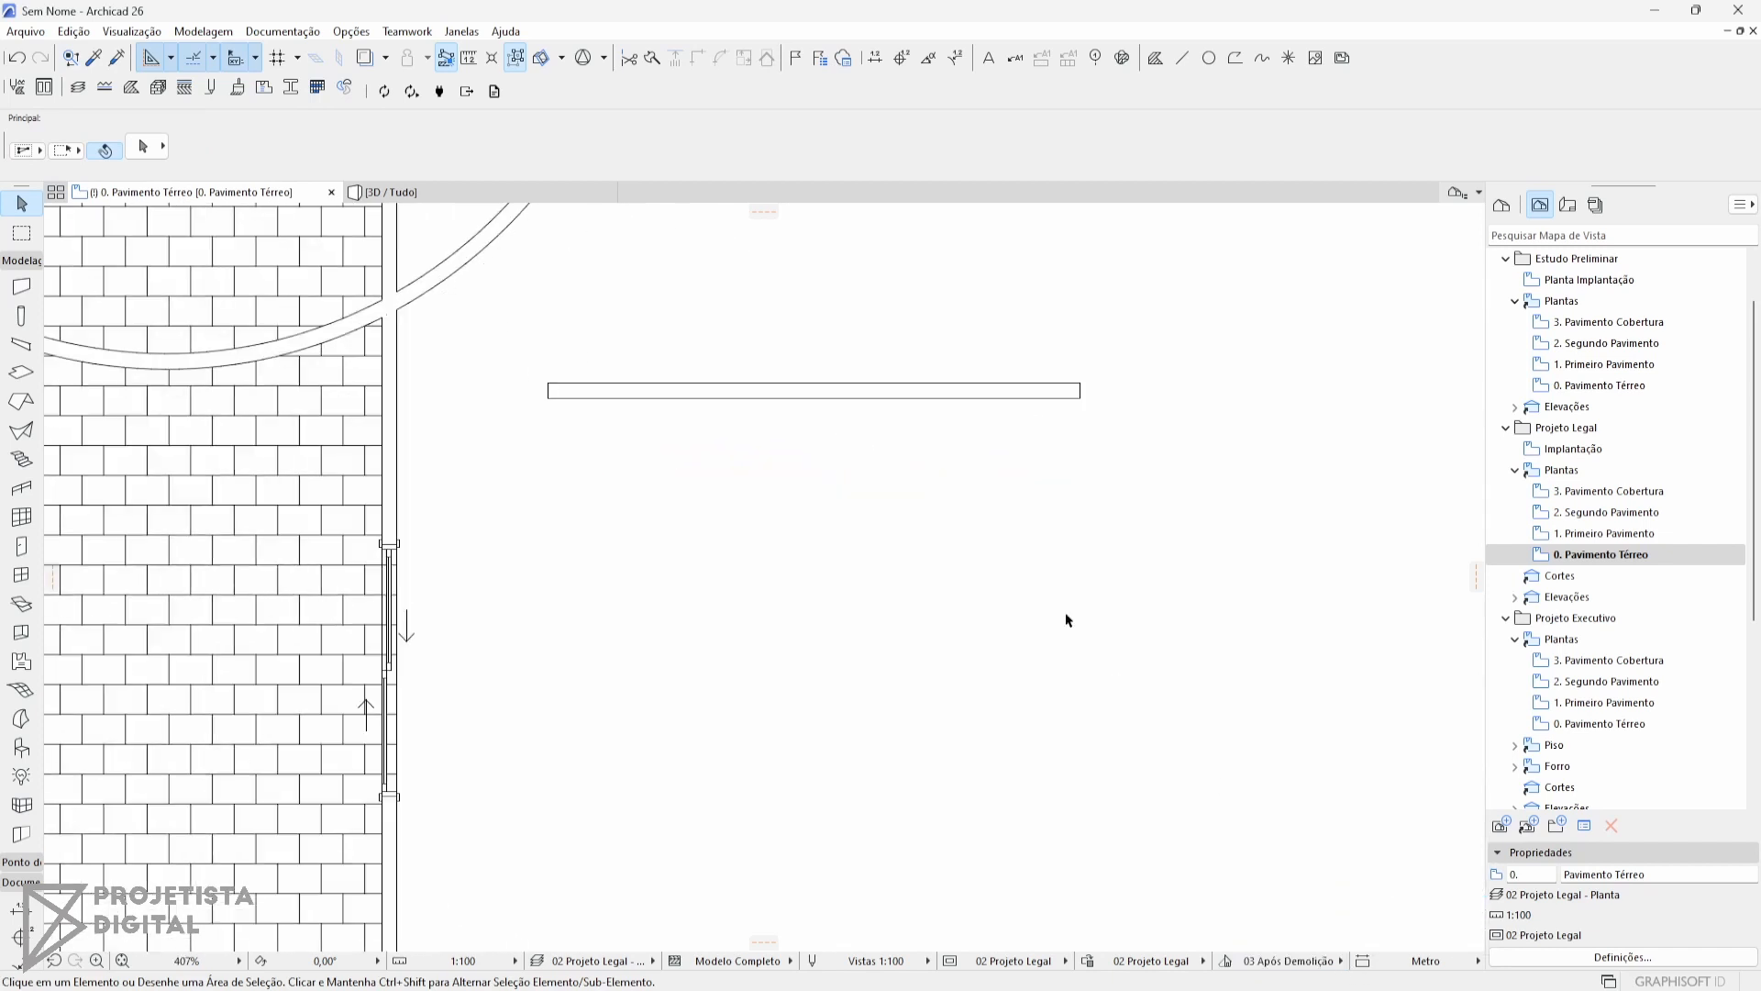
pyautogui.click(1285, 960)
pyautogui.click(1405, 926)
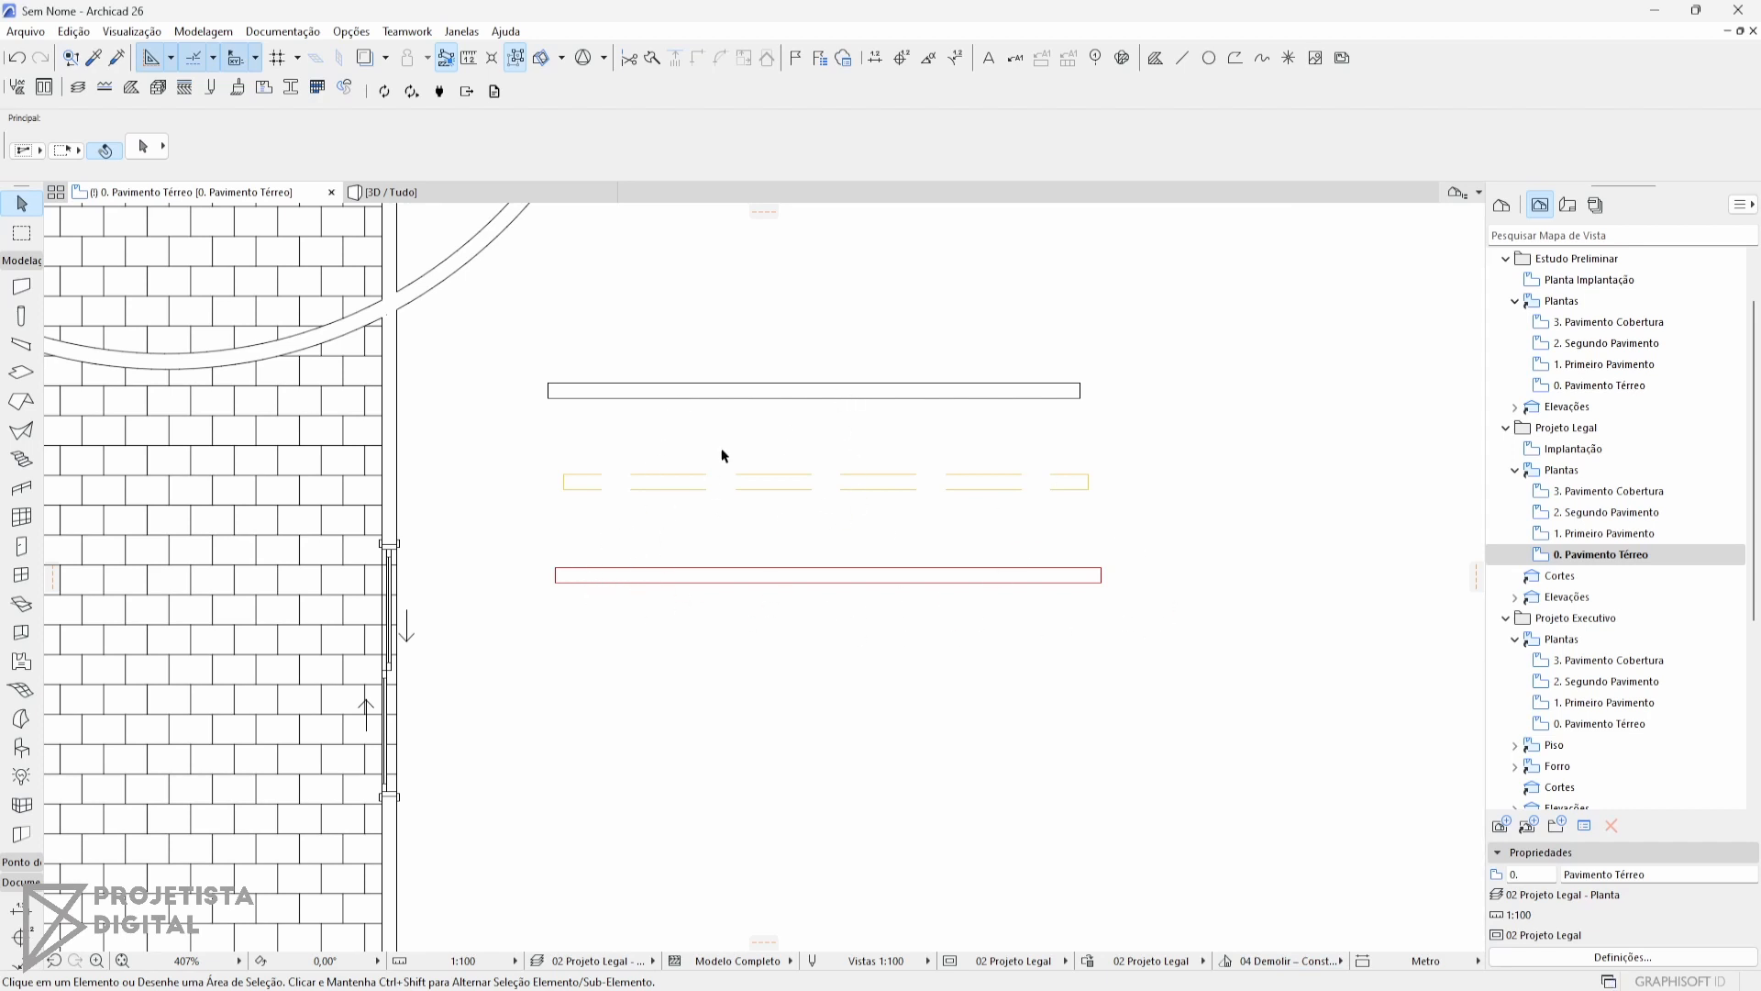
# Apply the 05 Planejado renovation filter and check the wall to be built by selecting and deselecting it.
pyautogui.click(1285, 961)
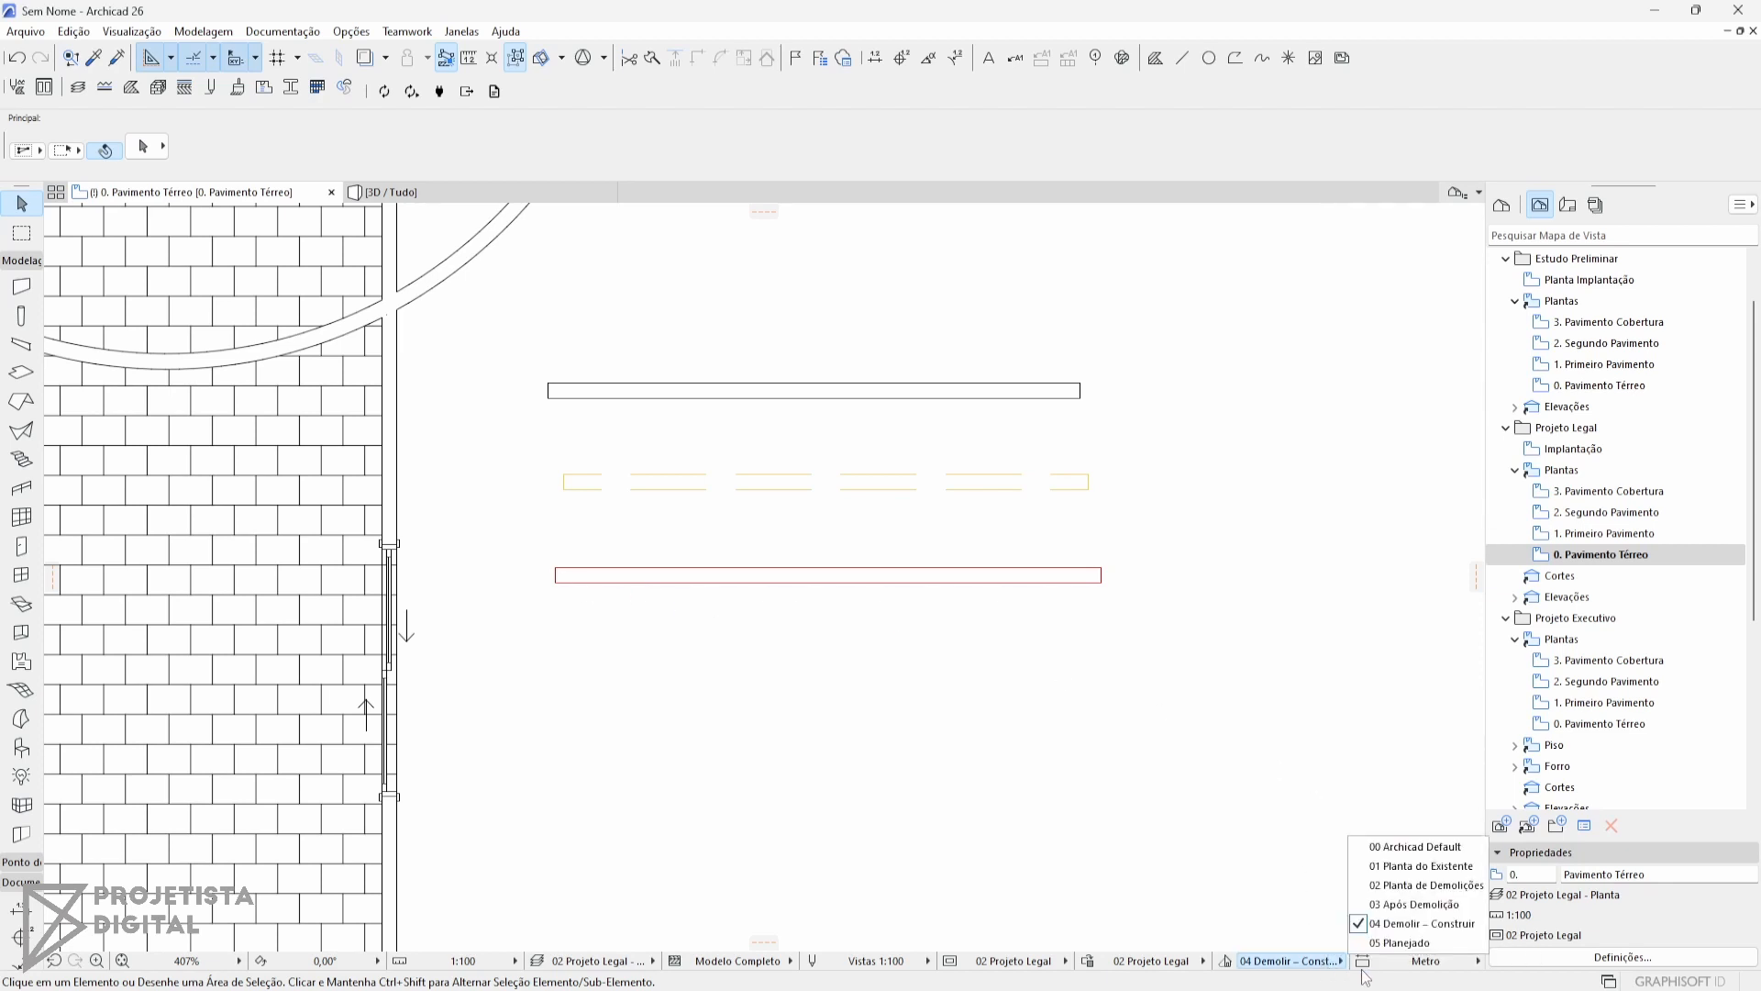
pyautogui.click(1399, 936)
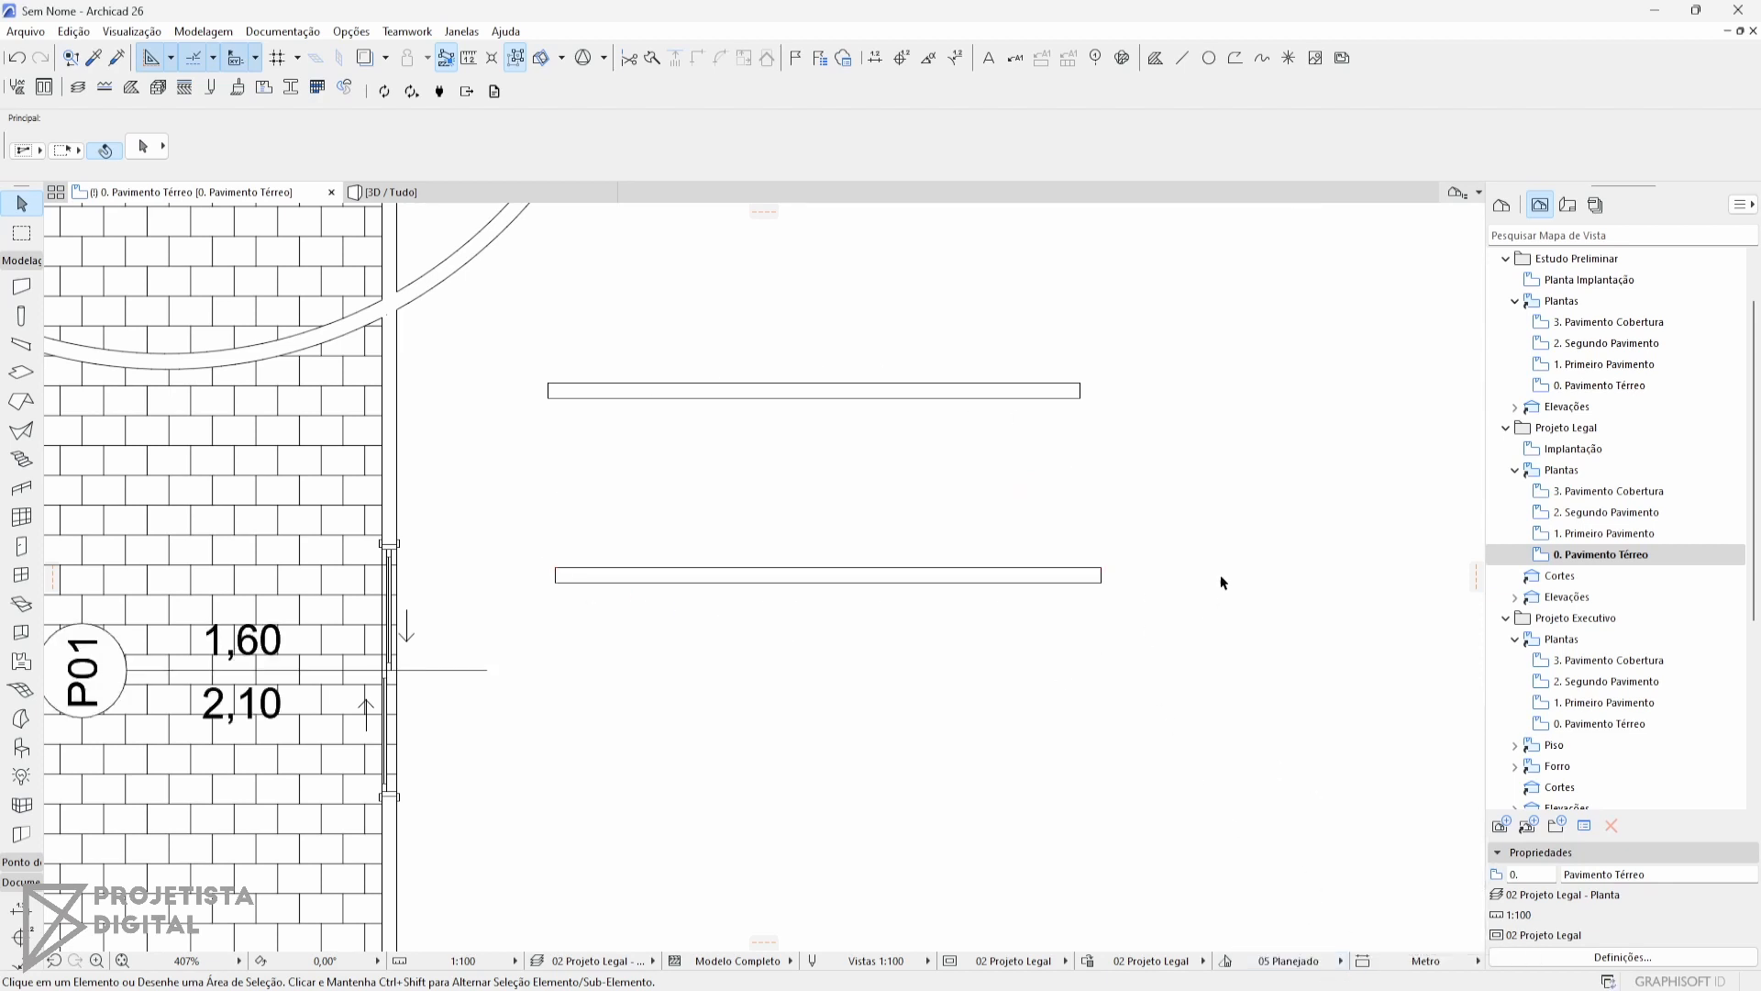
pyautogui.click(1020, 578)
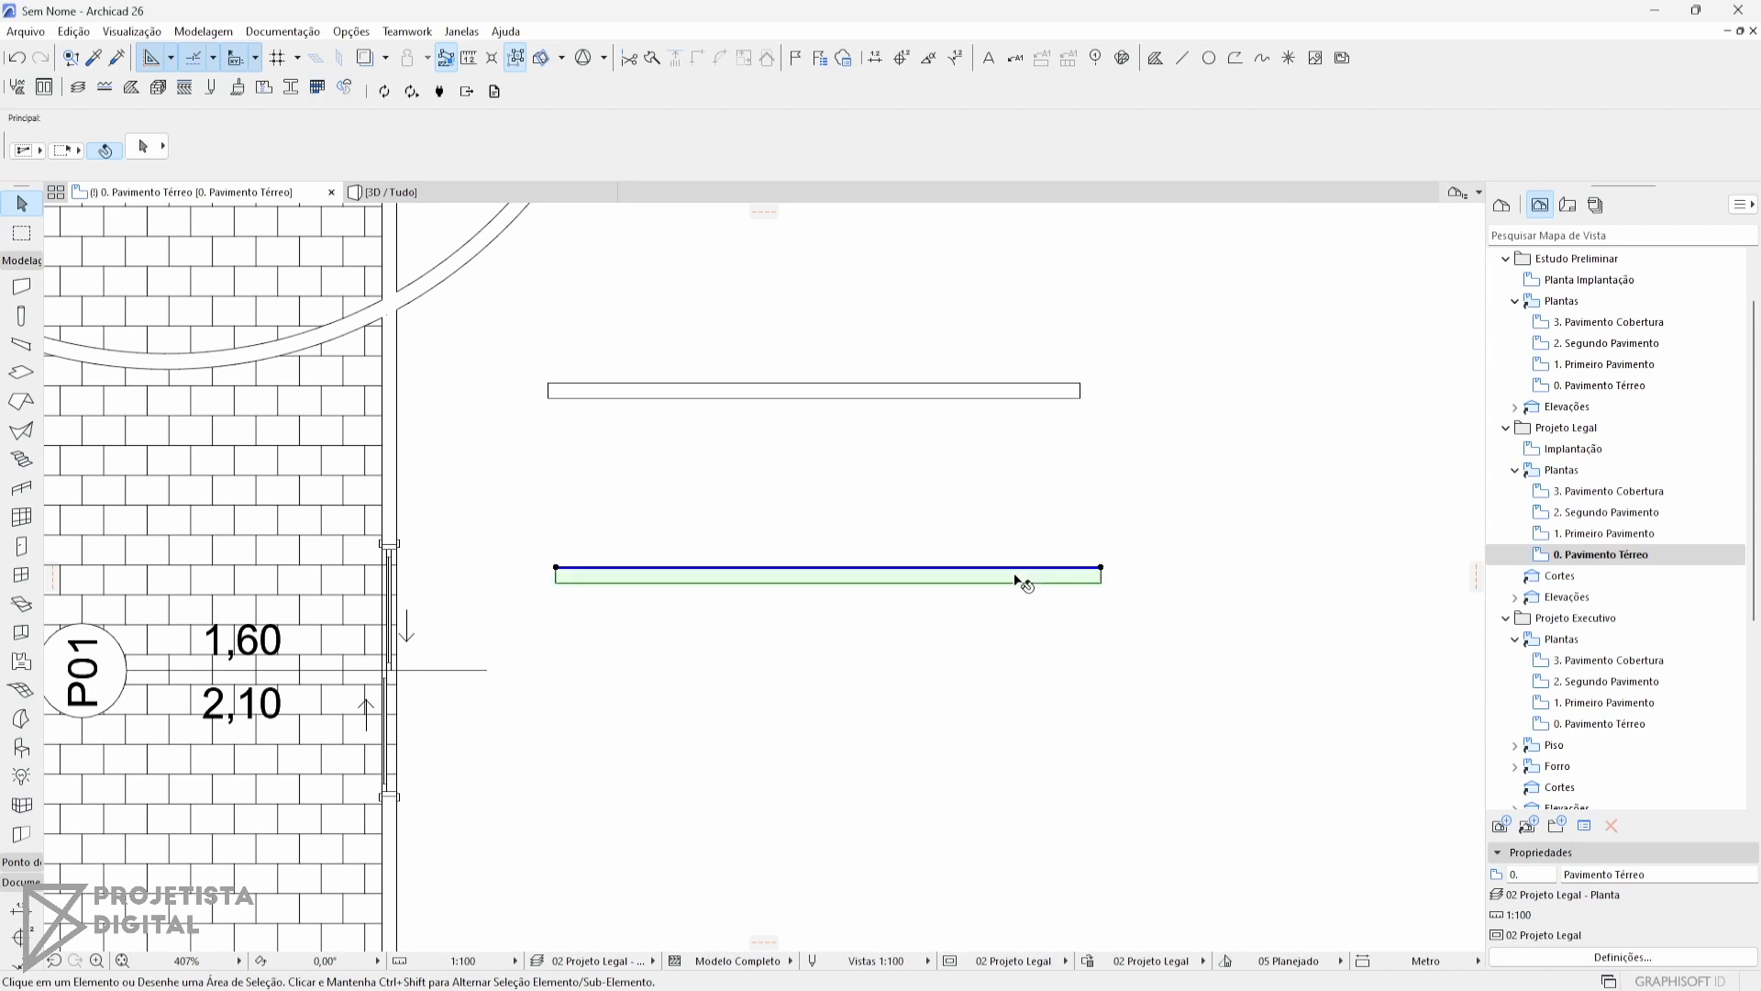
pyautogui.click(1332, 780)
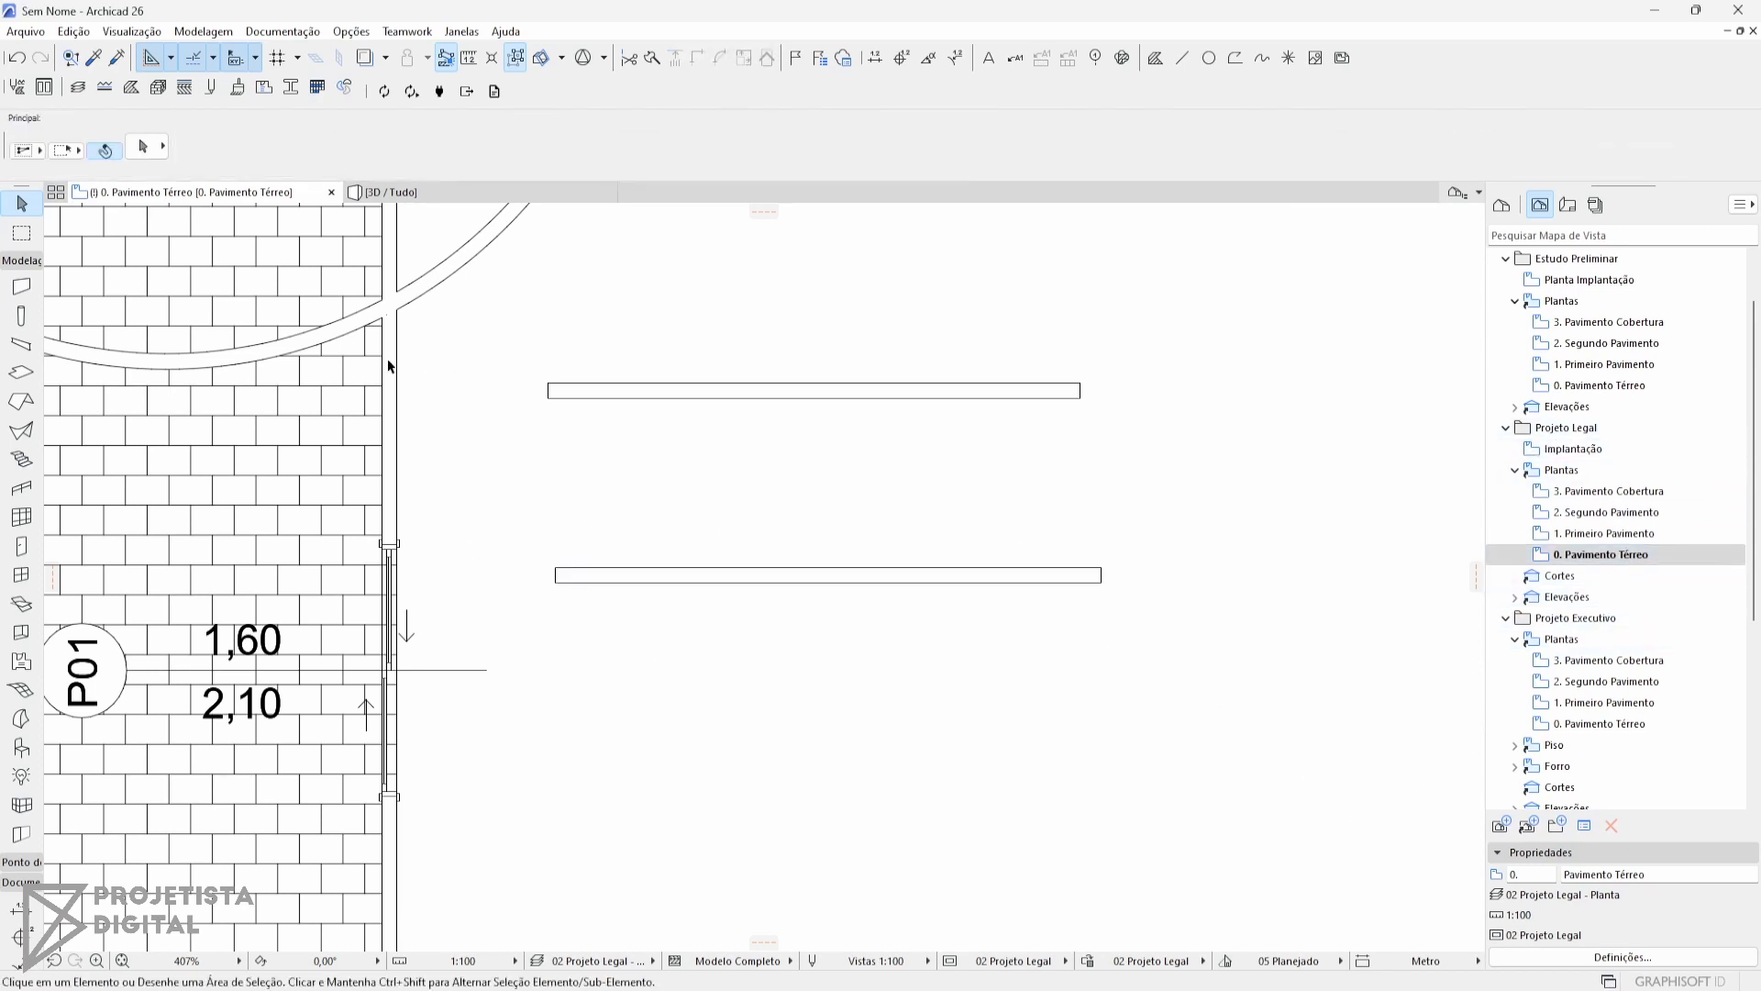
# Open the Projeto Executivo 0. Pavimento Térreo view and preview the 02 Planta de Demolições and 04 Demolir – Construir renovation filters.
pyautogui.doubleClick(1626, 725)
pyautogui.click(1289, 960)
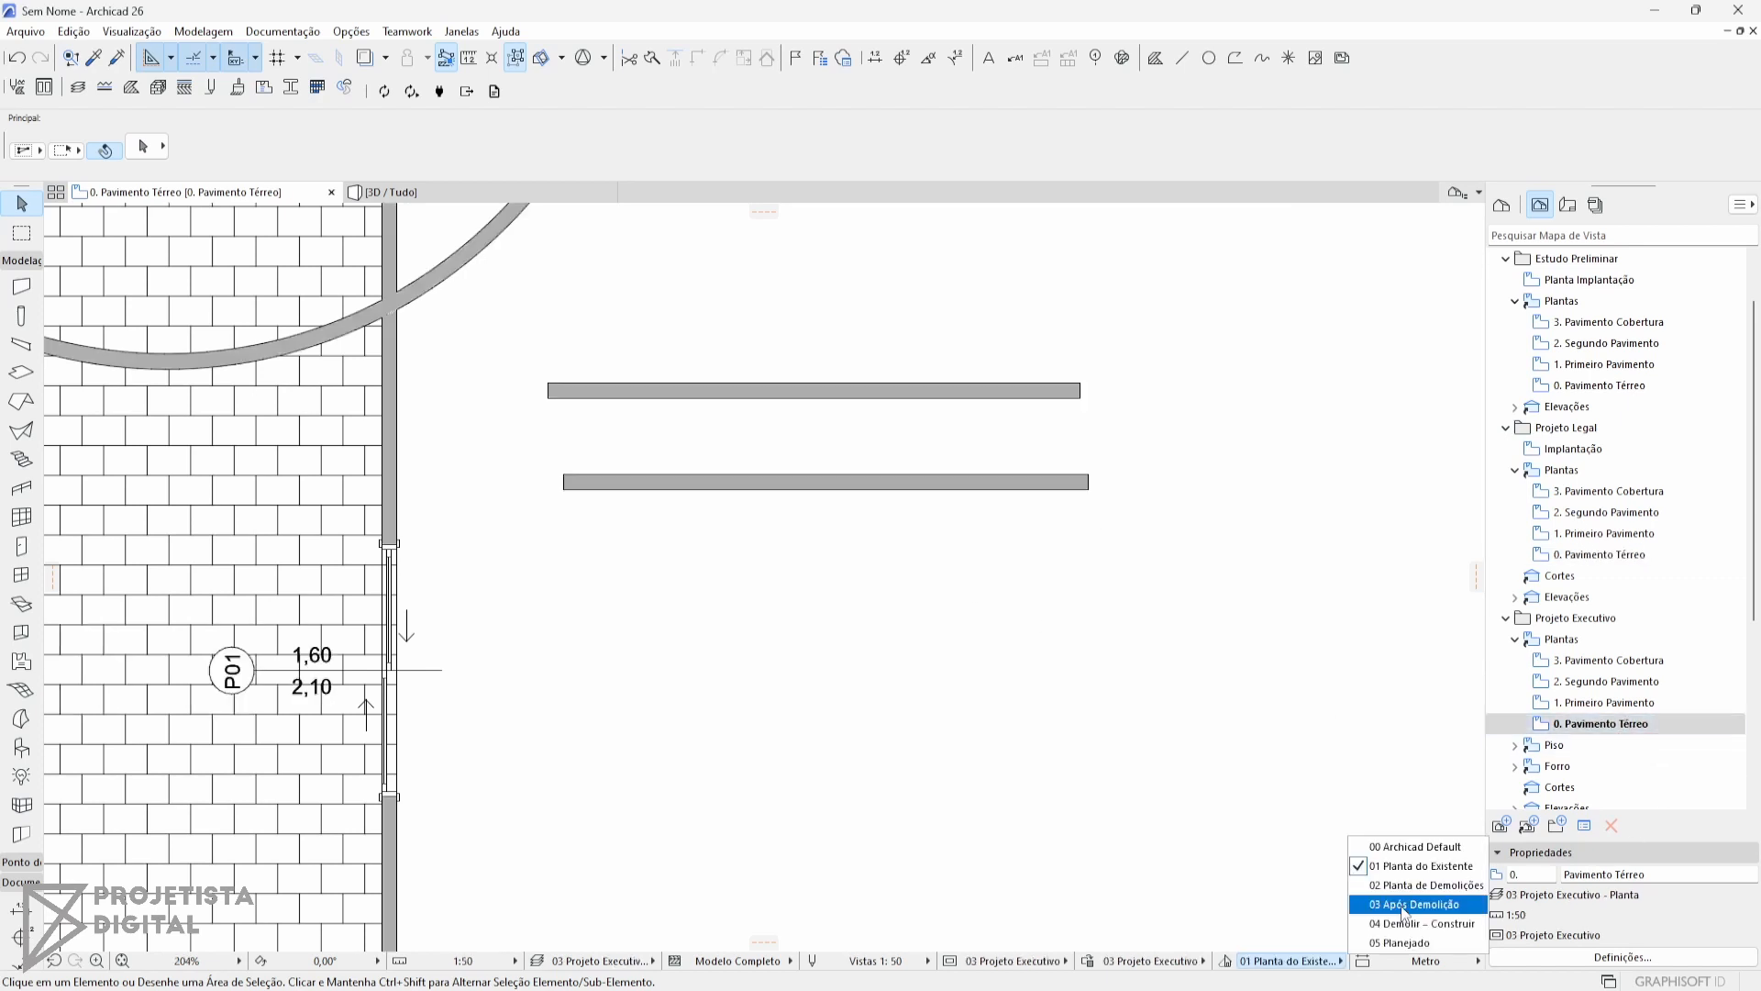
pyautogui.click(1410, 895)
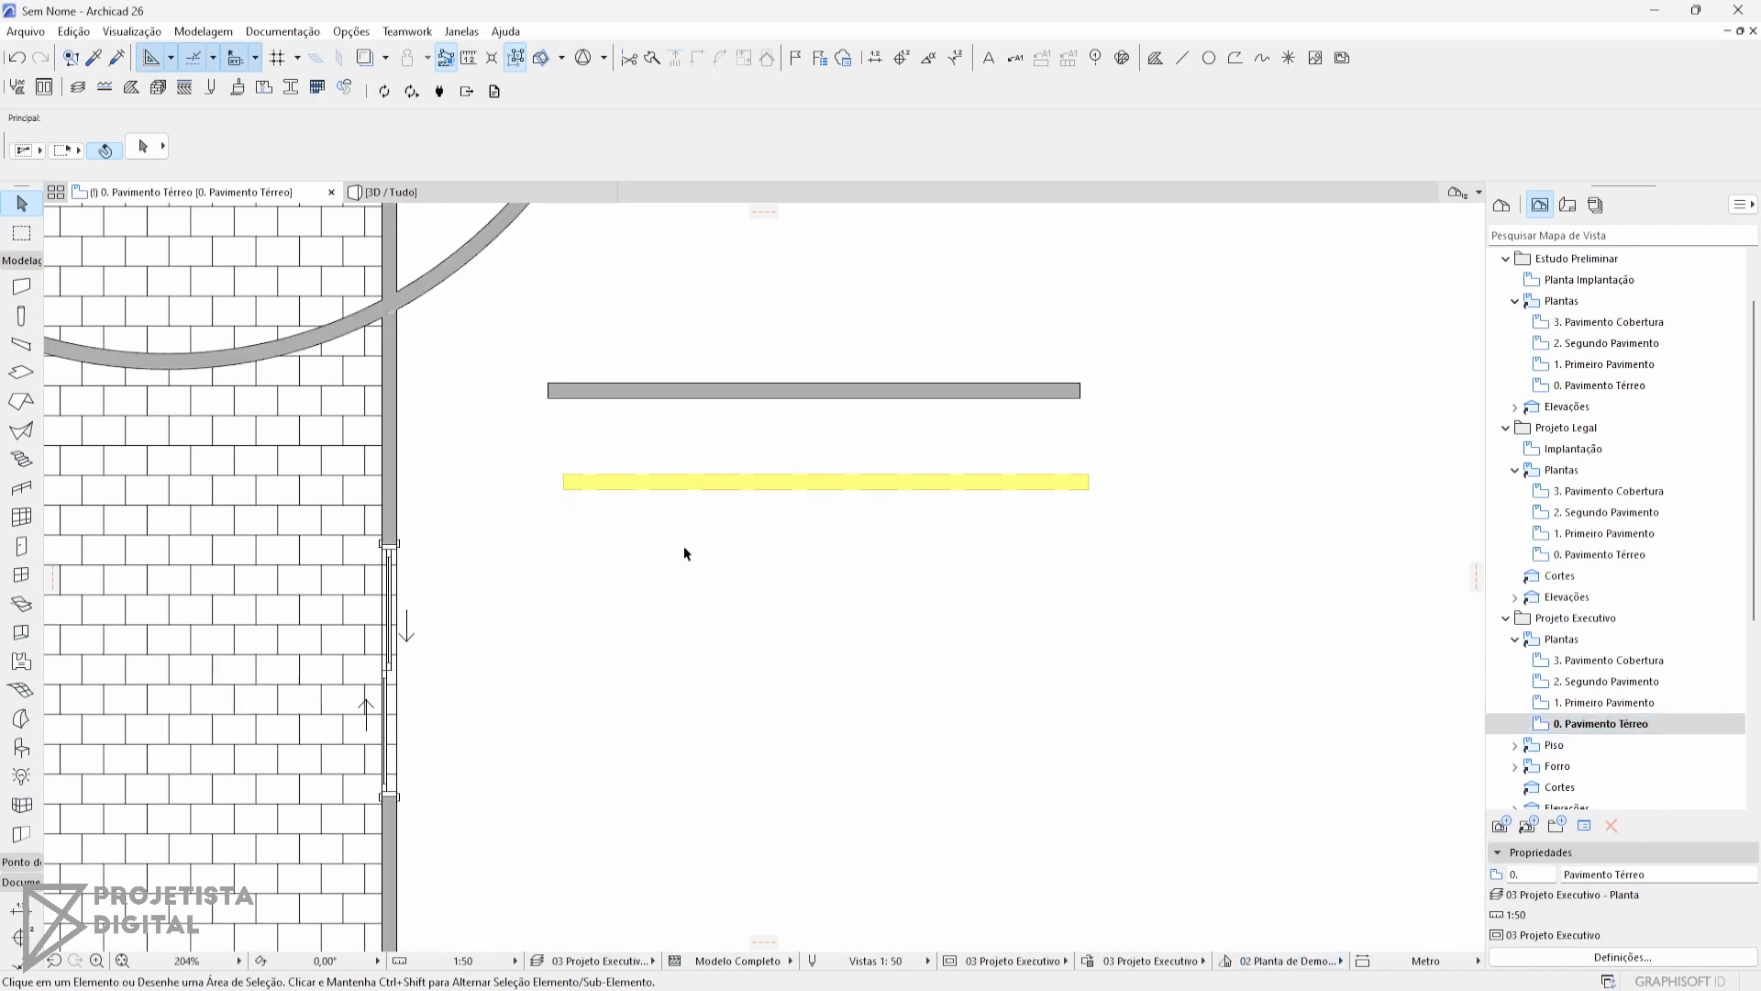
pyautogui.click(1293, 961)
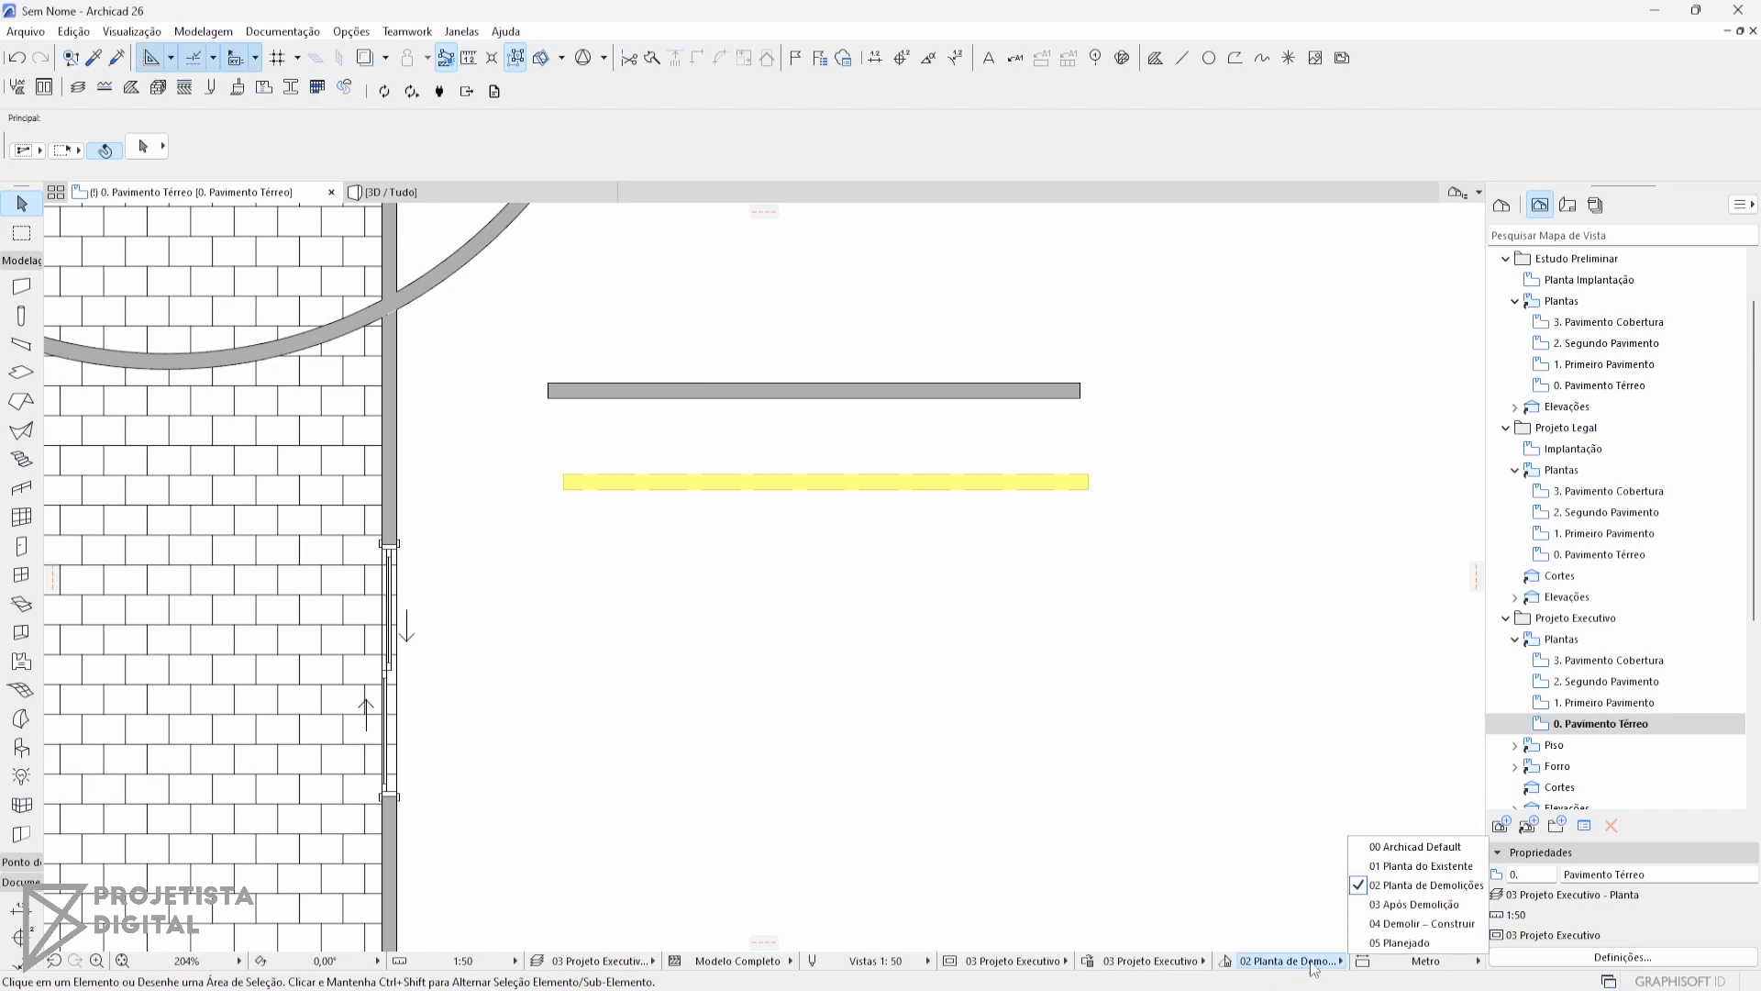
pyautogui.click(1421, 924)
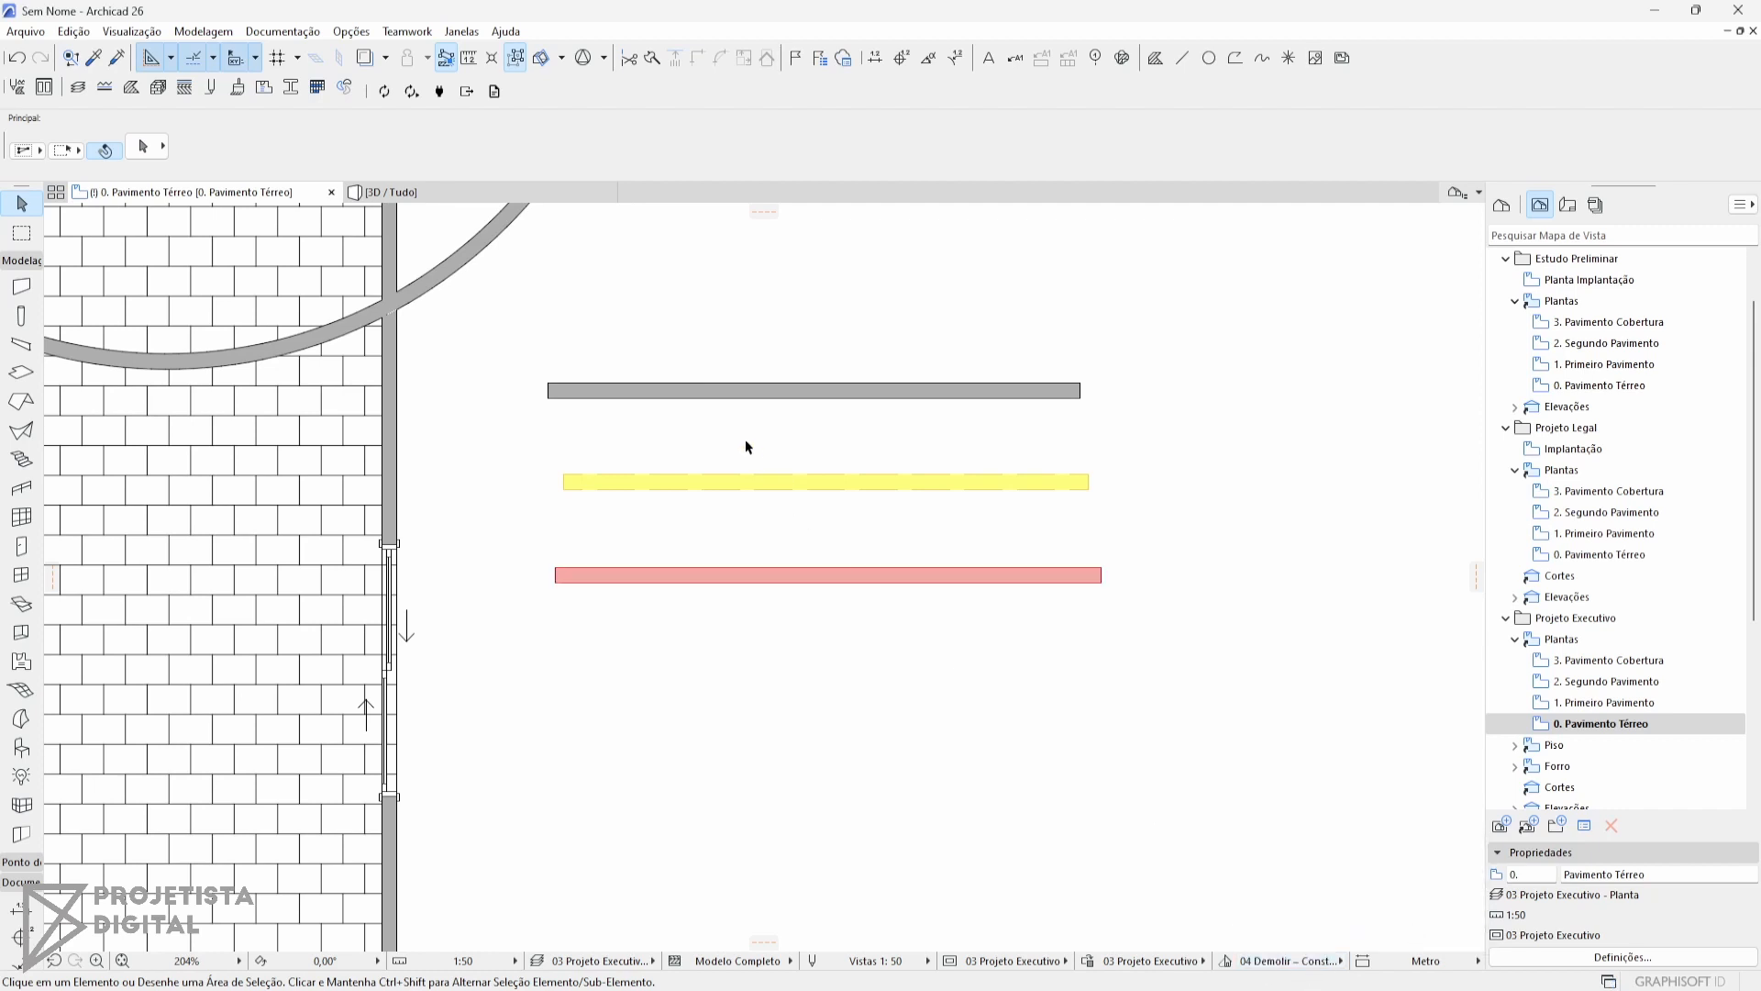
# Set the Projeto Executivo plan's renovation filter to 05 Planejado.
pyautogui.click(1303, 958)
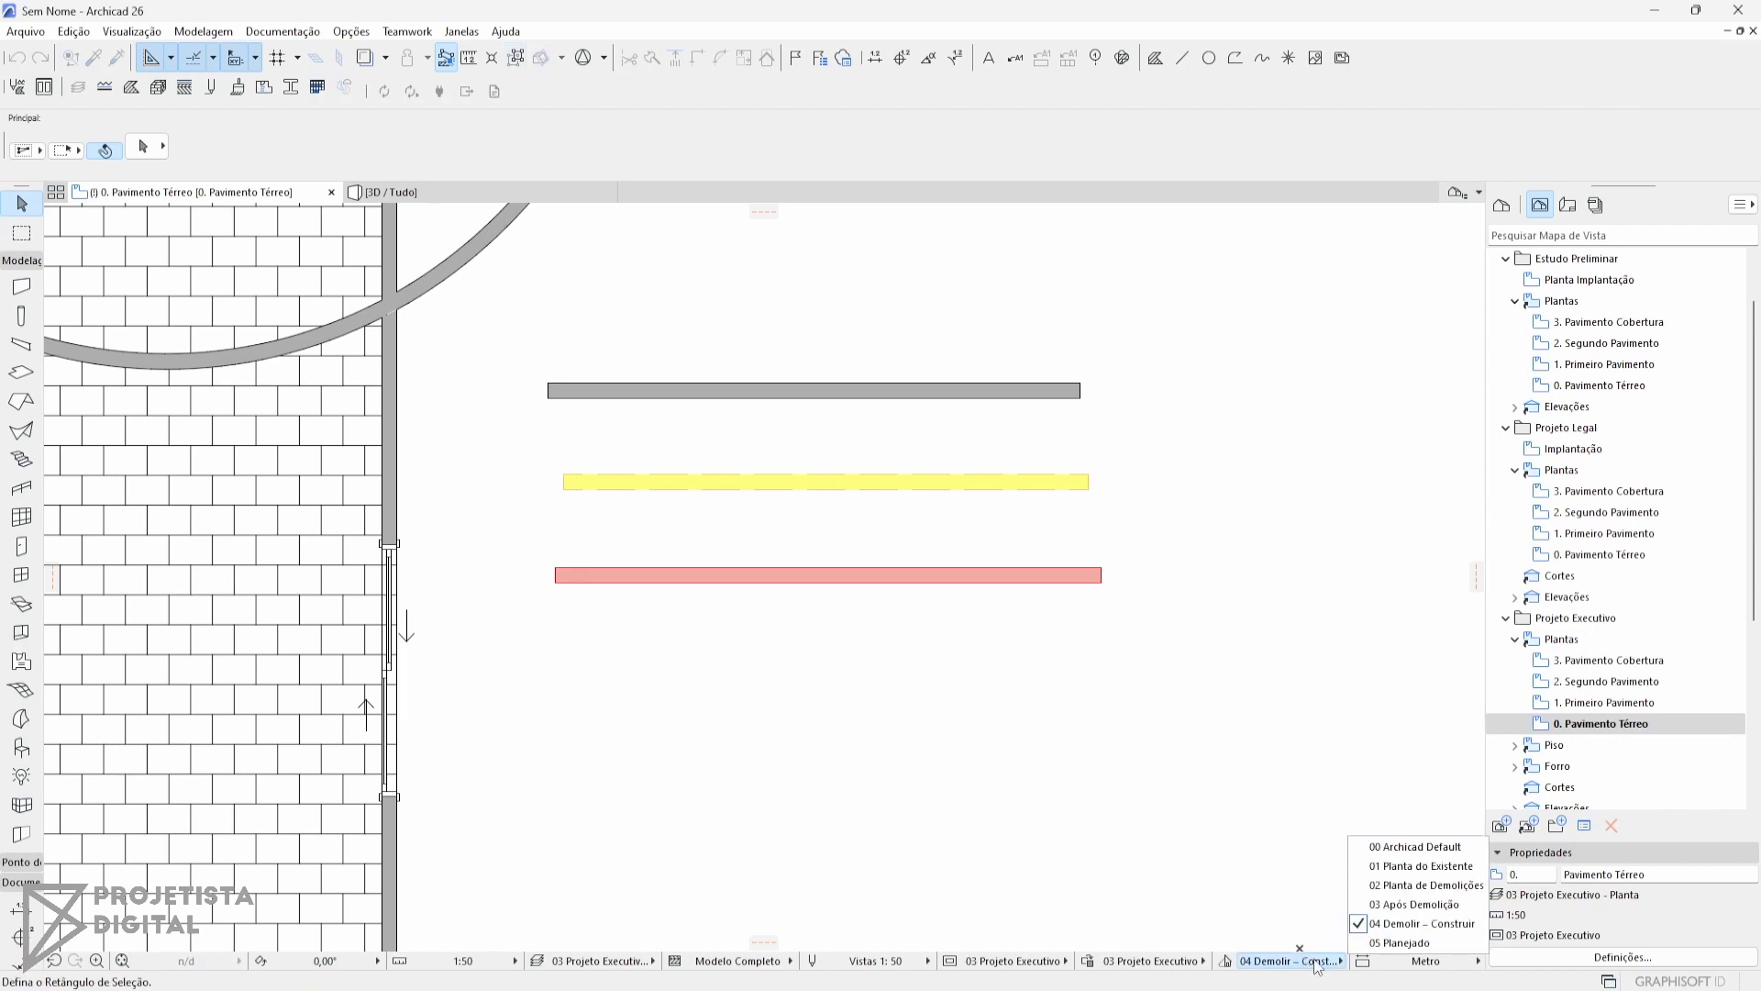
pyautogui.click(1302, 946)
pyautogui.press('Escape')
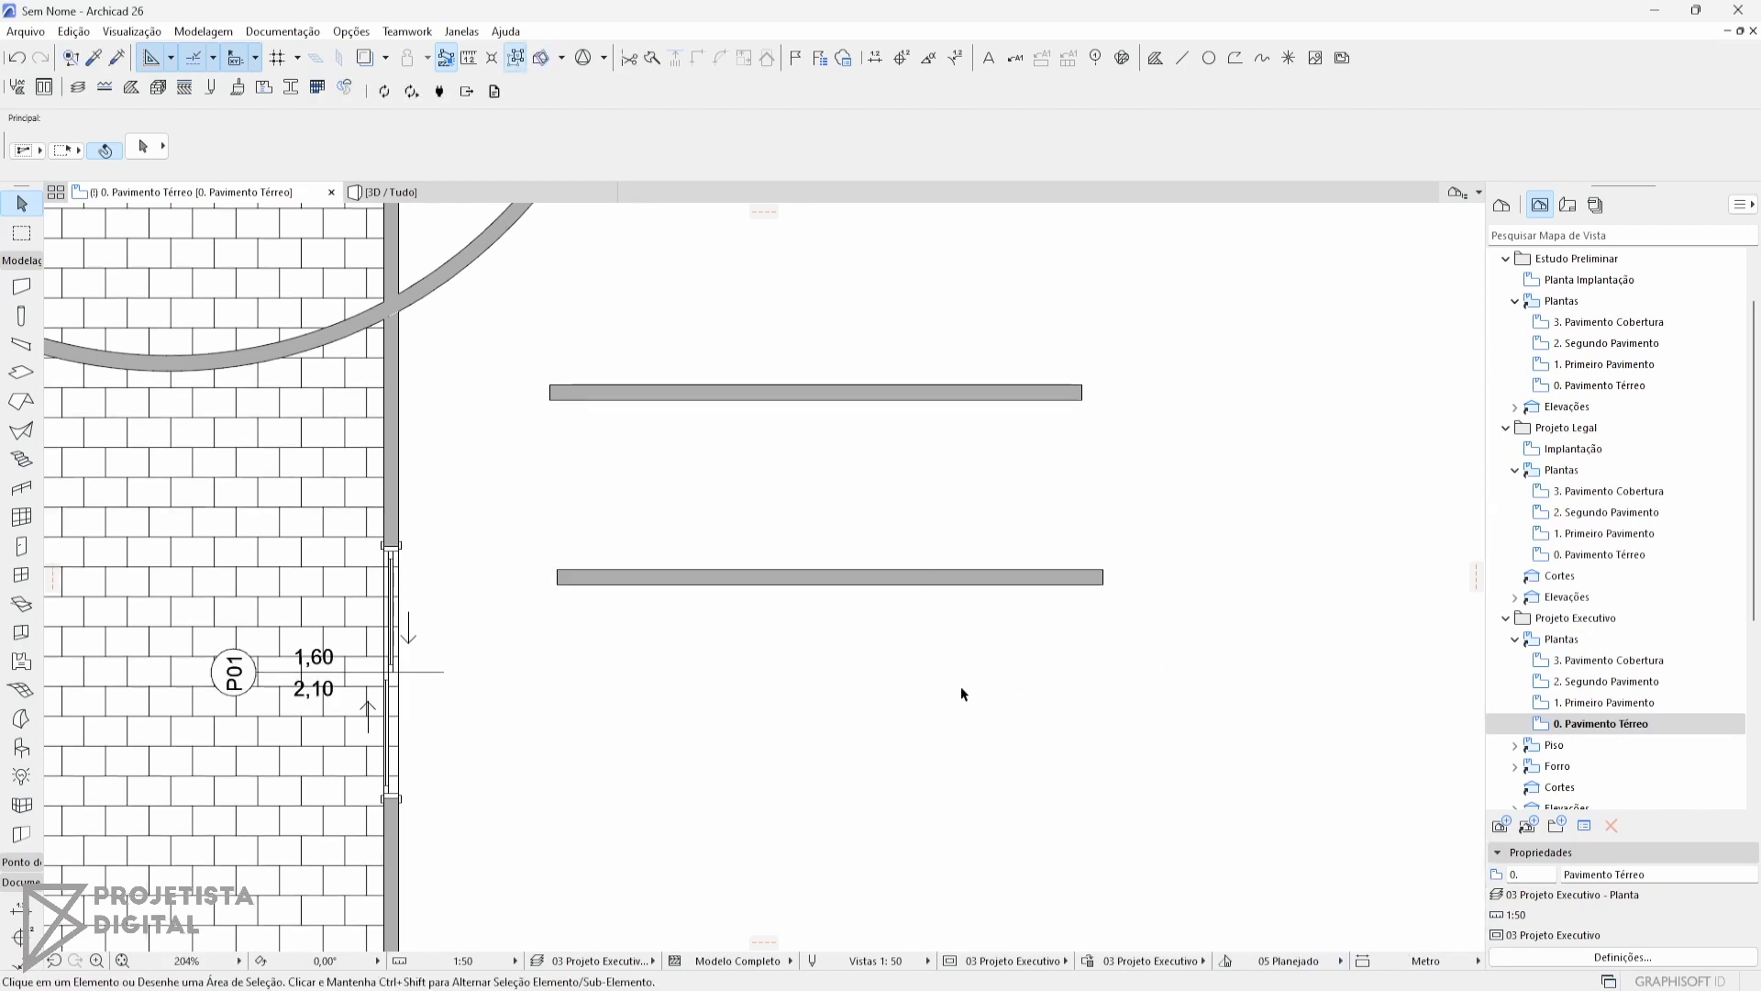
# Review the available dimension unit standards for the plan and leave the list without choosing one.
pyautogui.scroll(-3, 963, 695)
pyautogui.click(1422, 960)
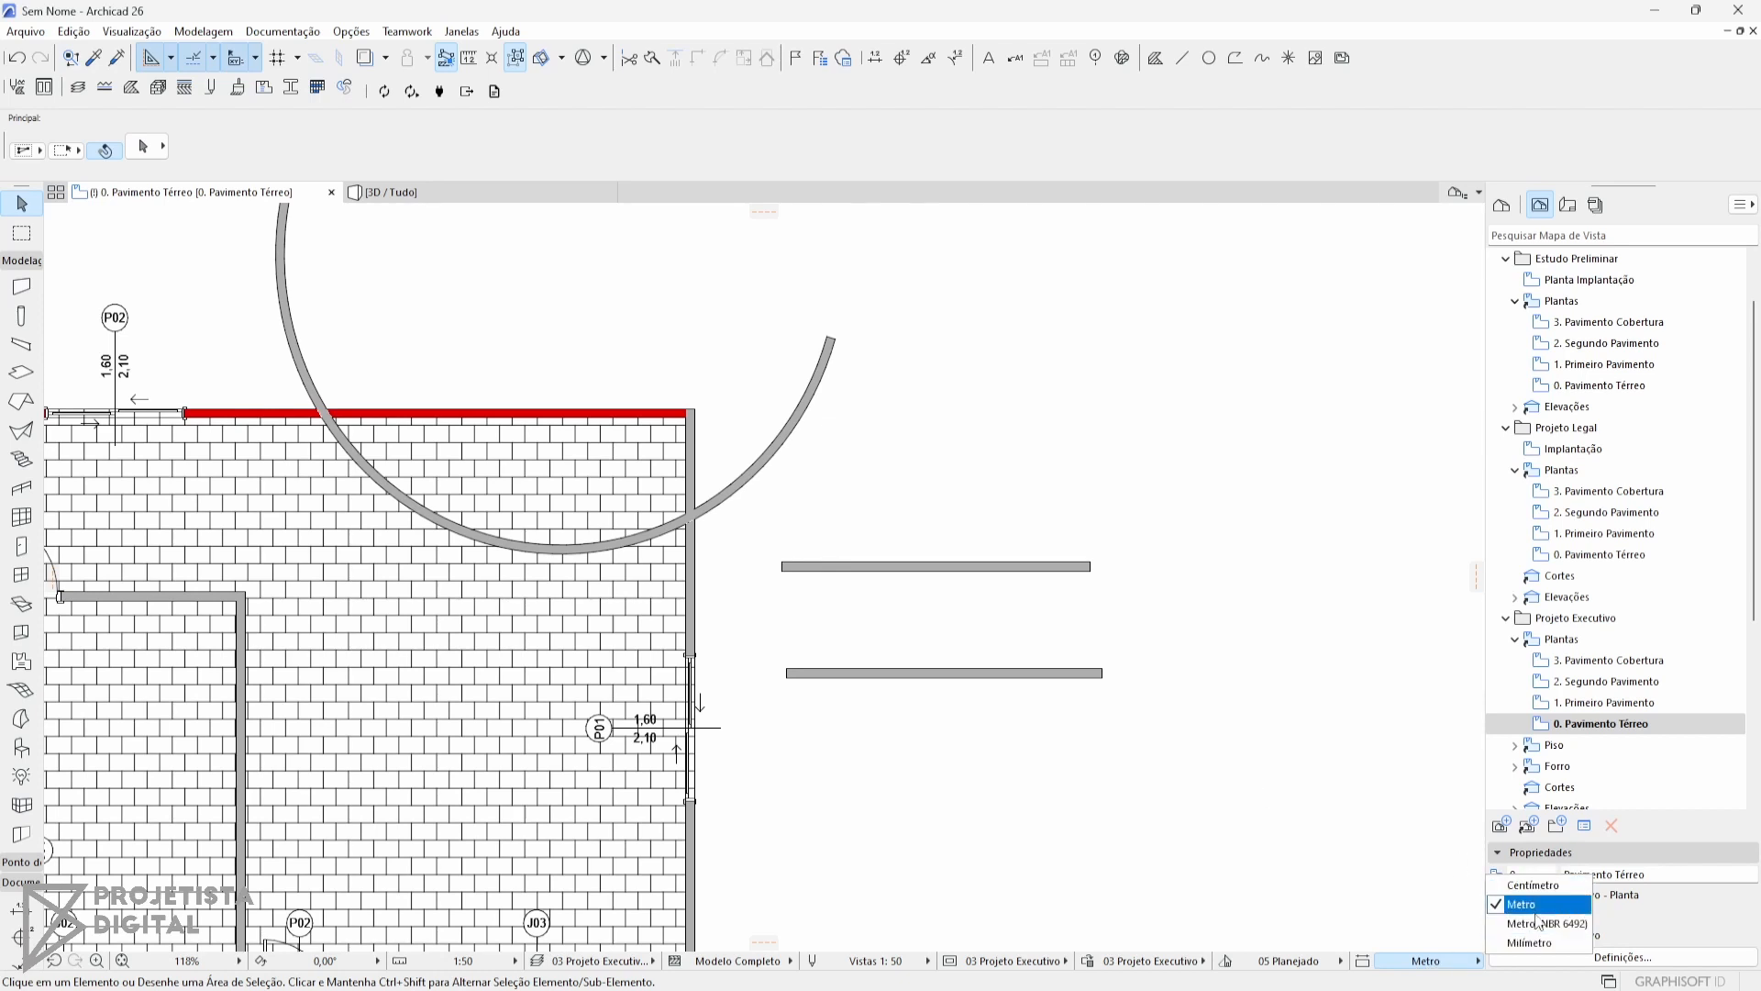
pyautogui.click(1376, 890)
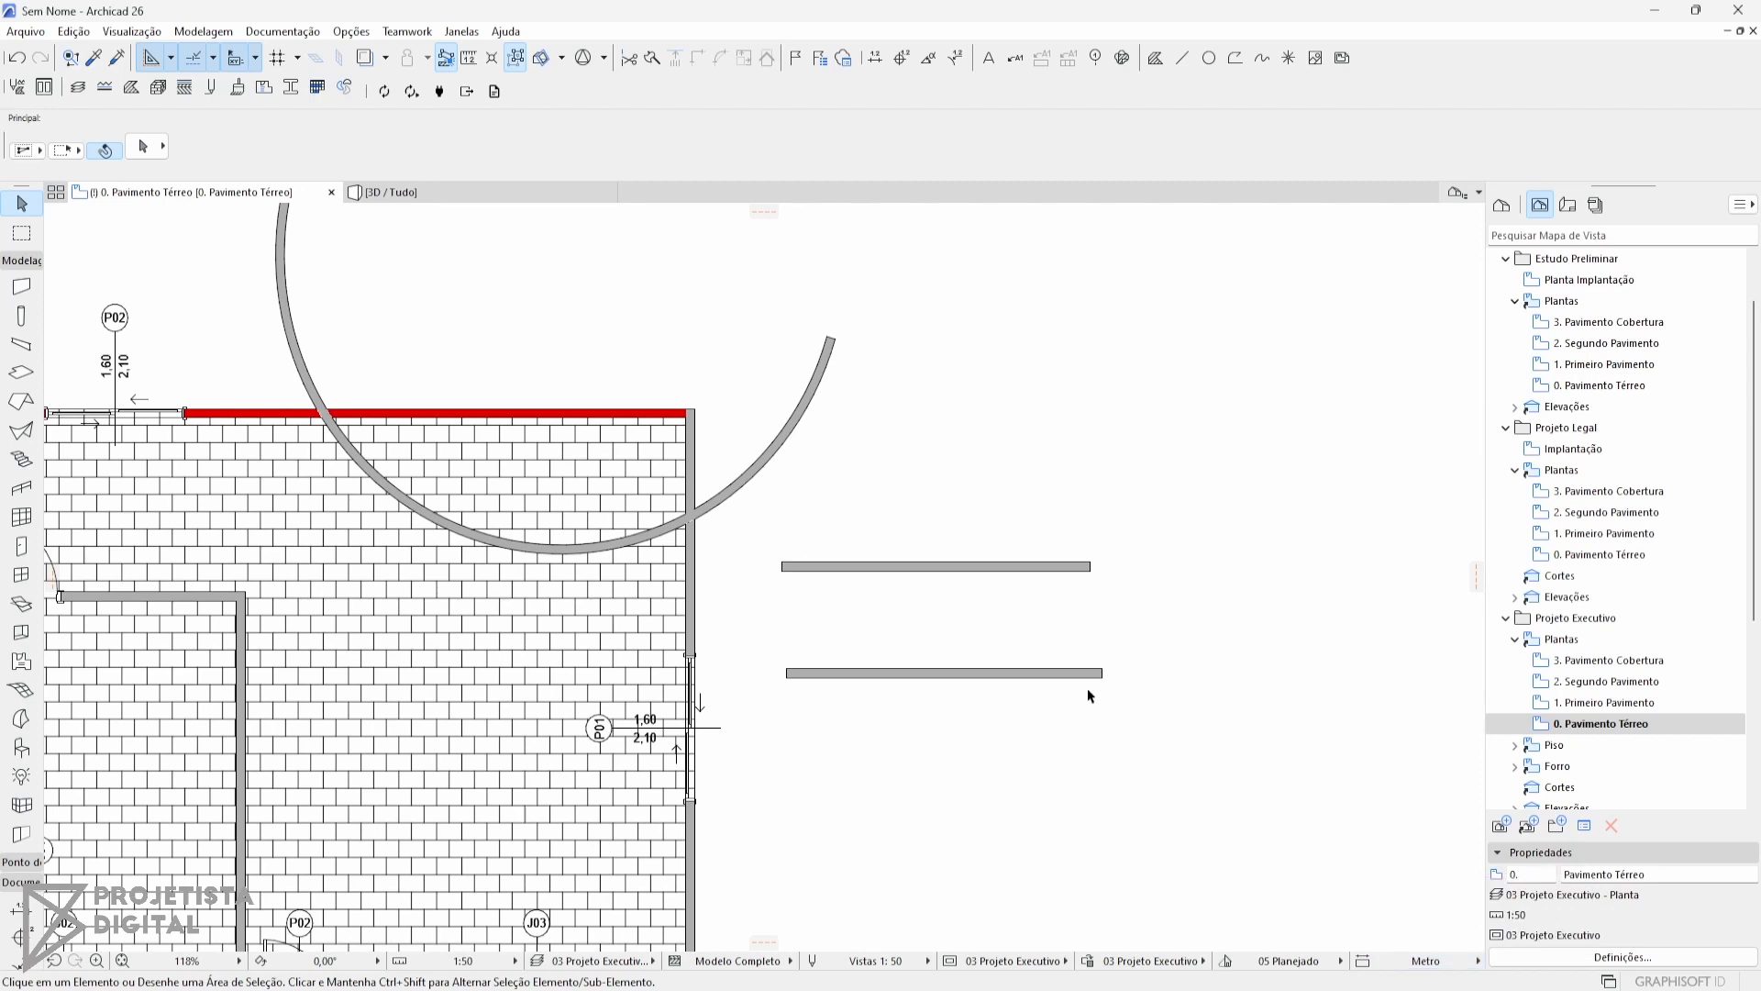
# Expand Mapas in the View Map, and examine the Elementos schedules under Mapas in the Project Map.
pyautogui.scroll(-5, 1615, 706)
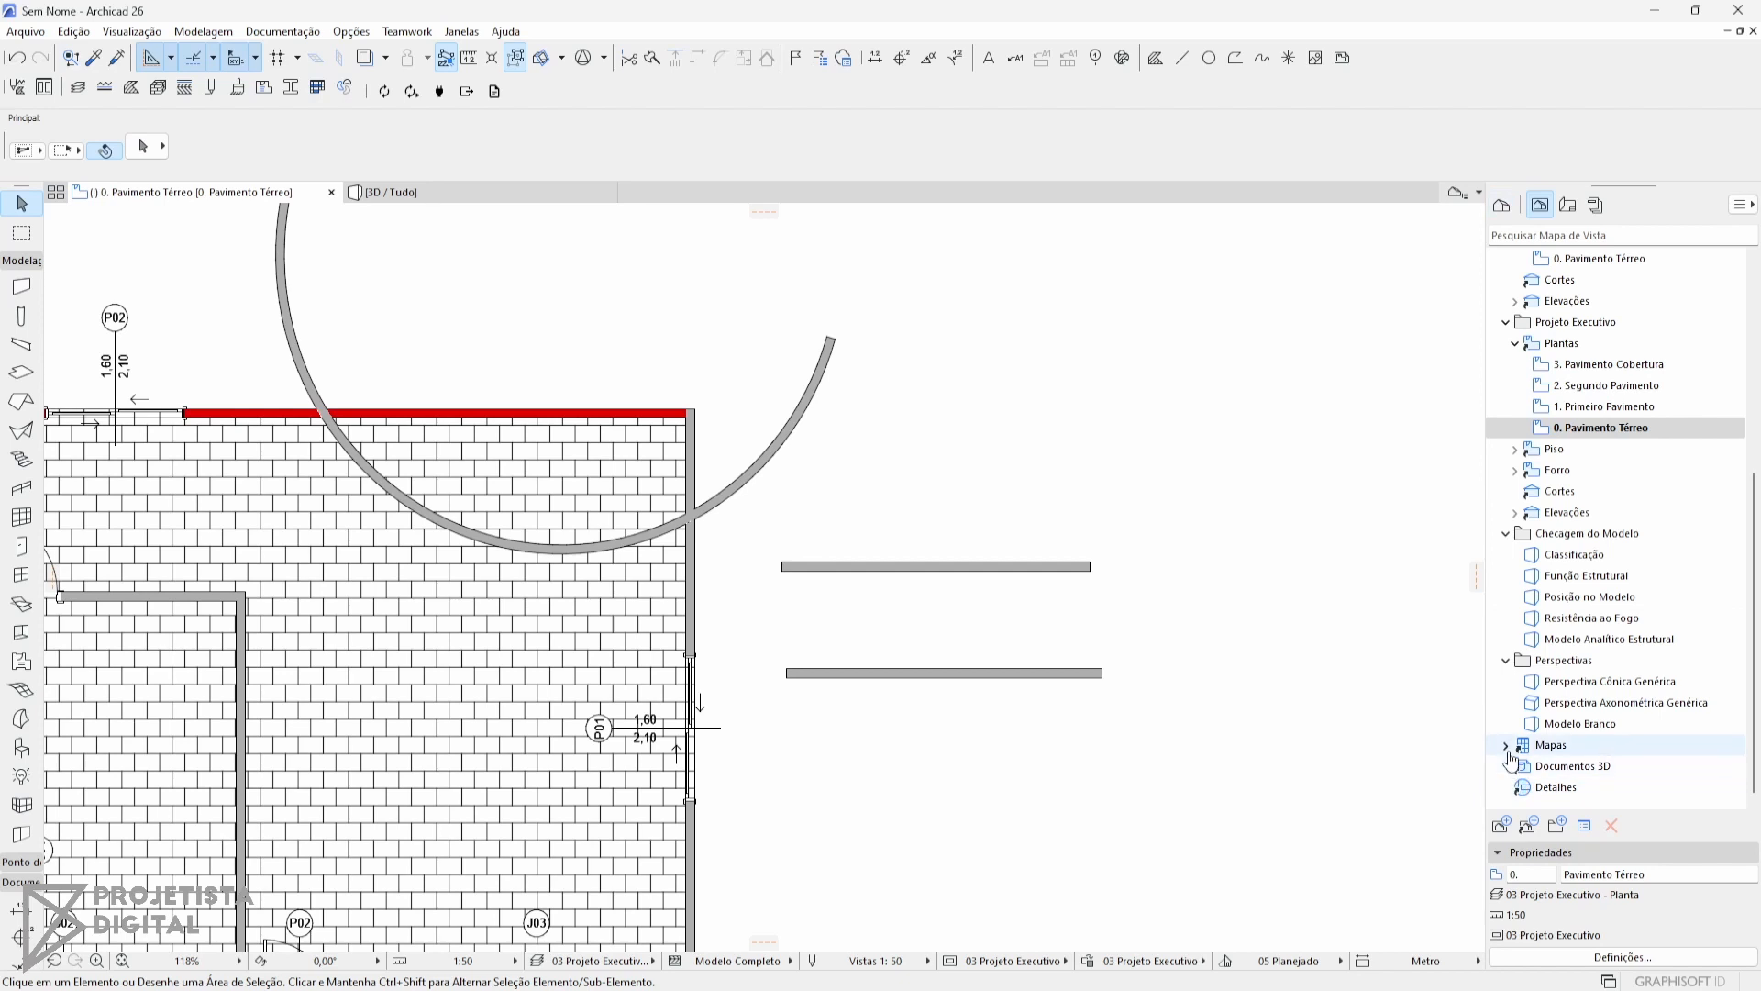
pyautogui.click(1506, 747)
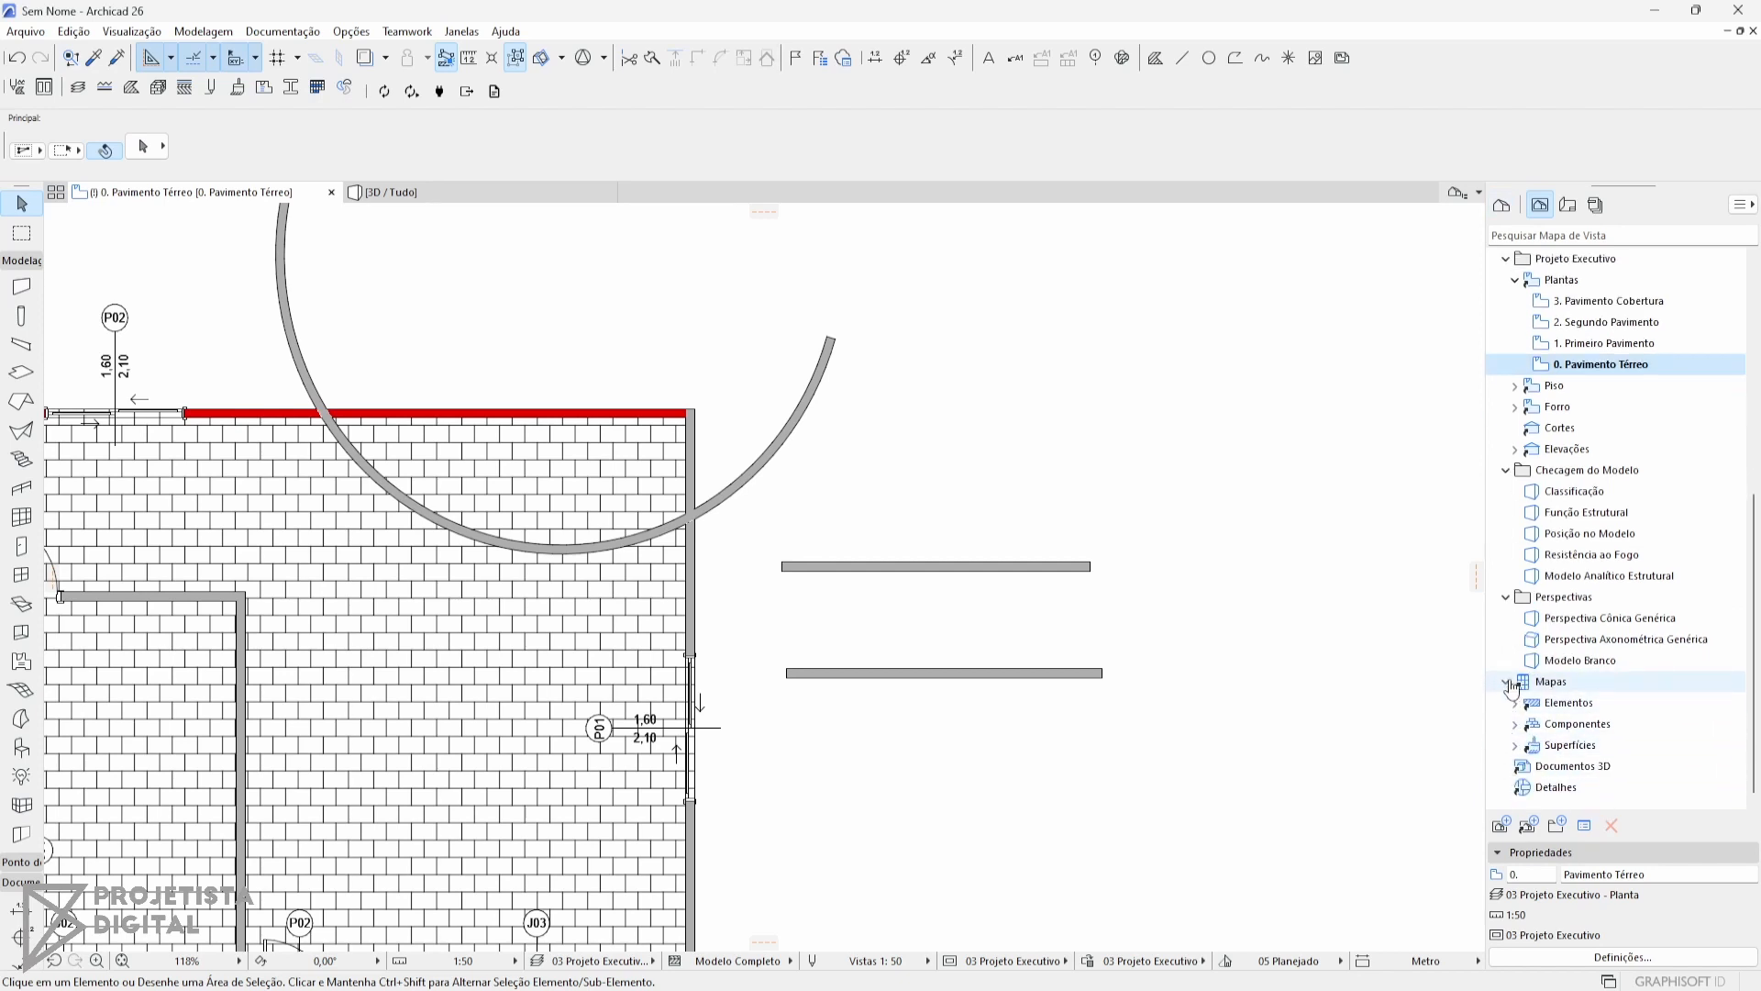
pyautogui.click(1502, 205)
pyautogui.scroll(-1, 1595, 679)
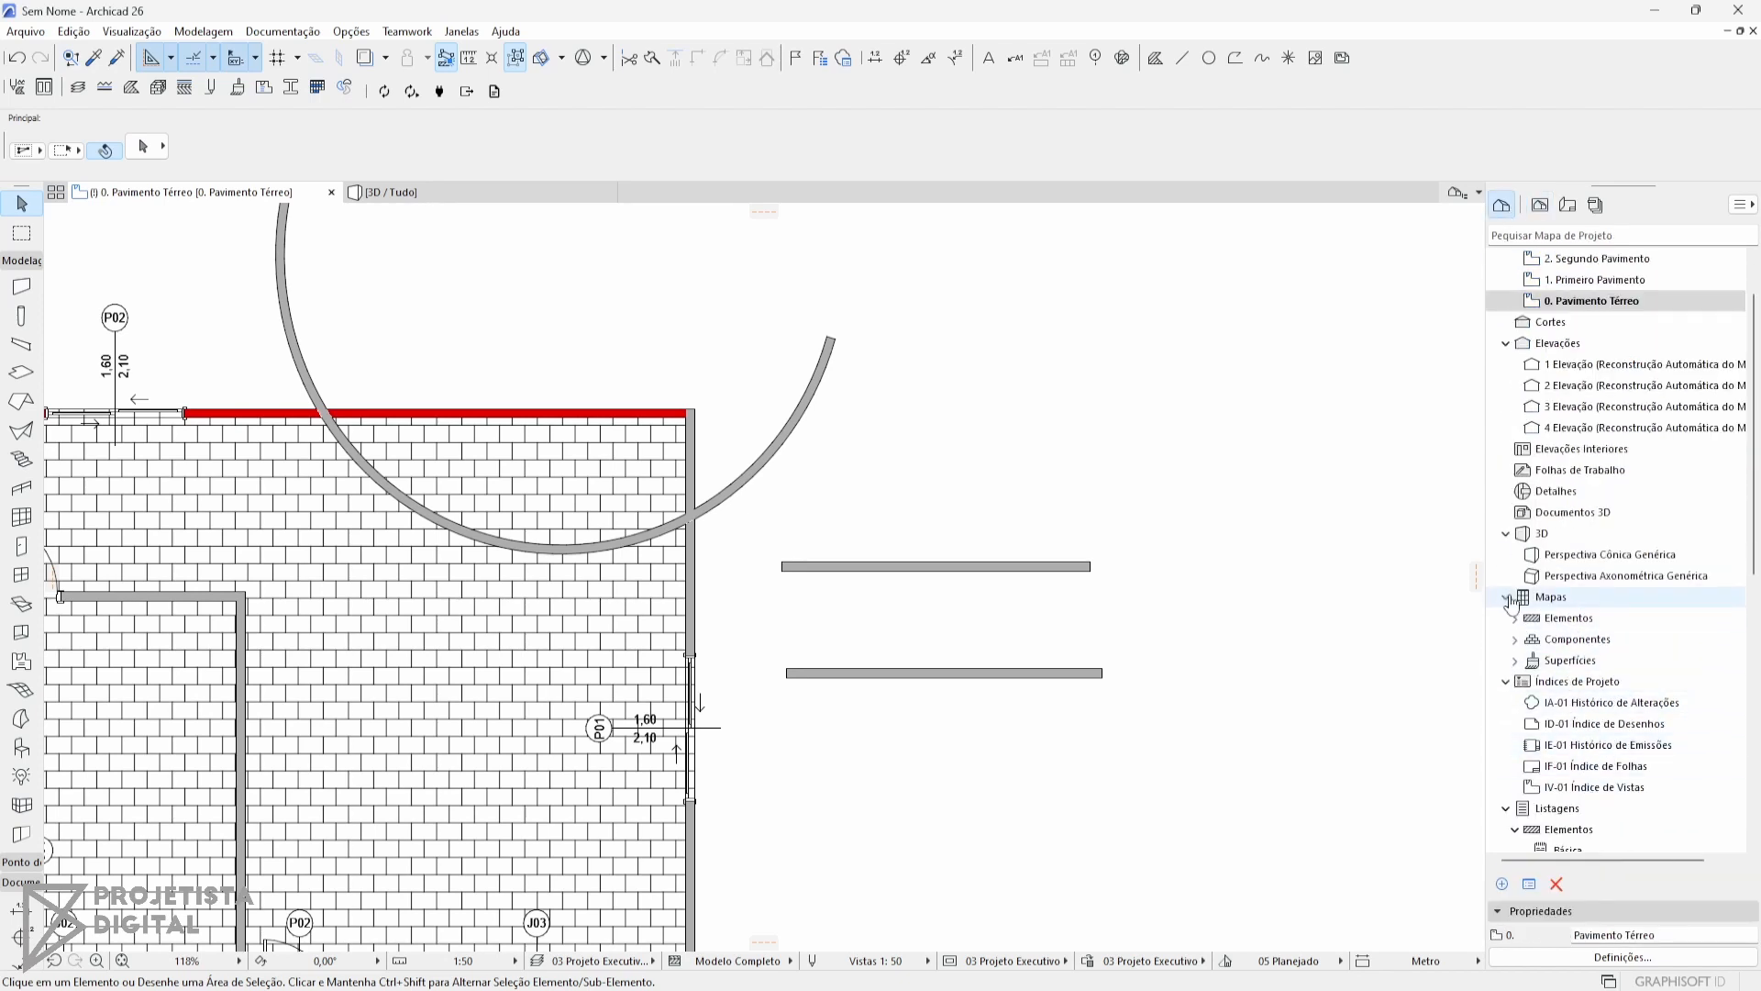
pyautogui.click(1506, 598)
pyautogui.click(1506, 598)
pyautogui.scroll(-1, 1519, 620)
pyautogui.click(1515, 597)
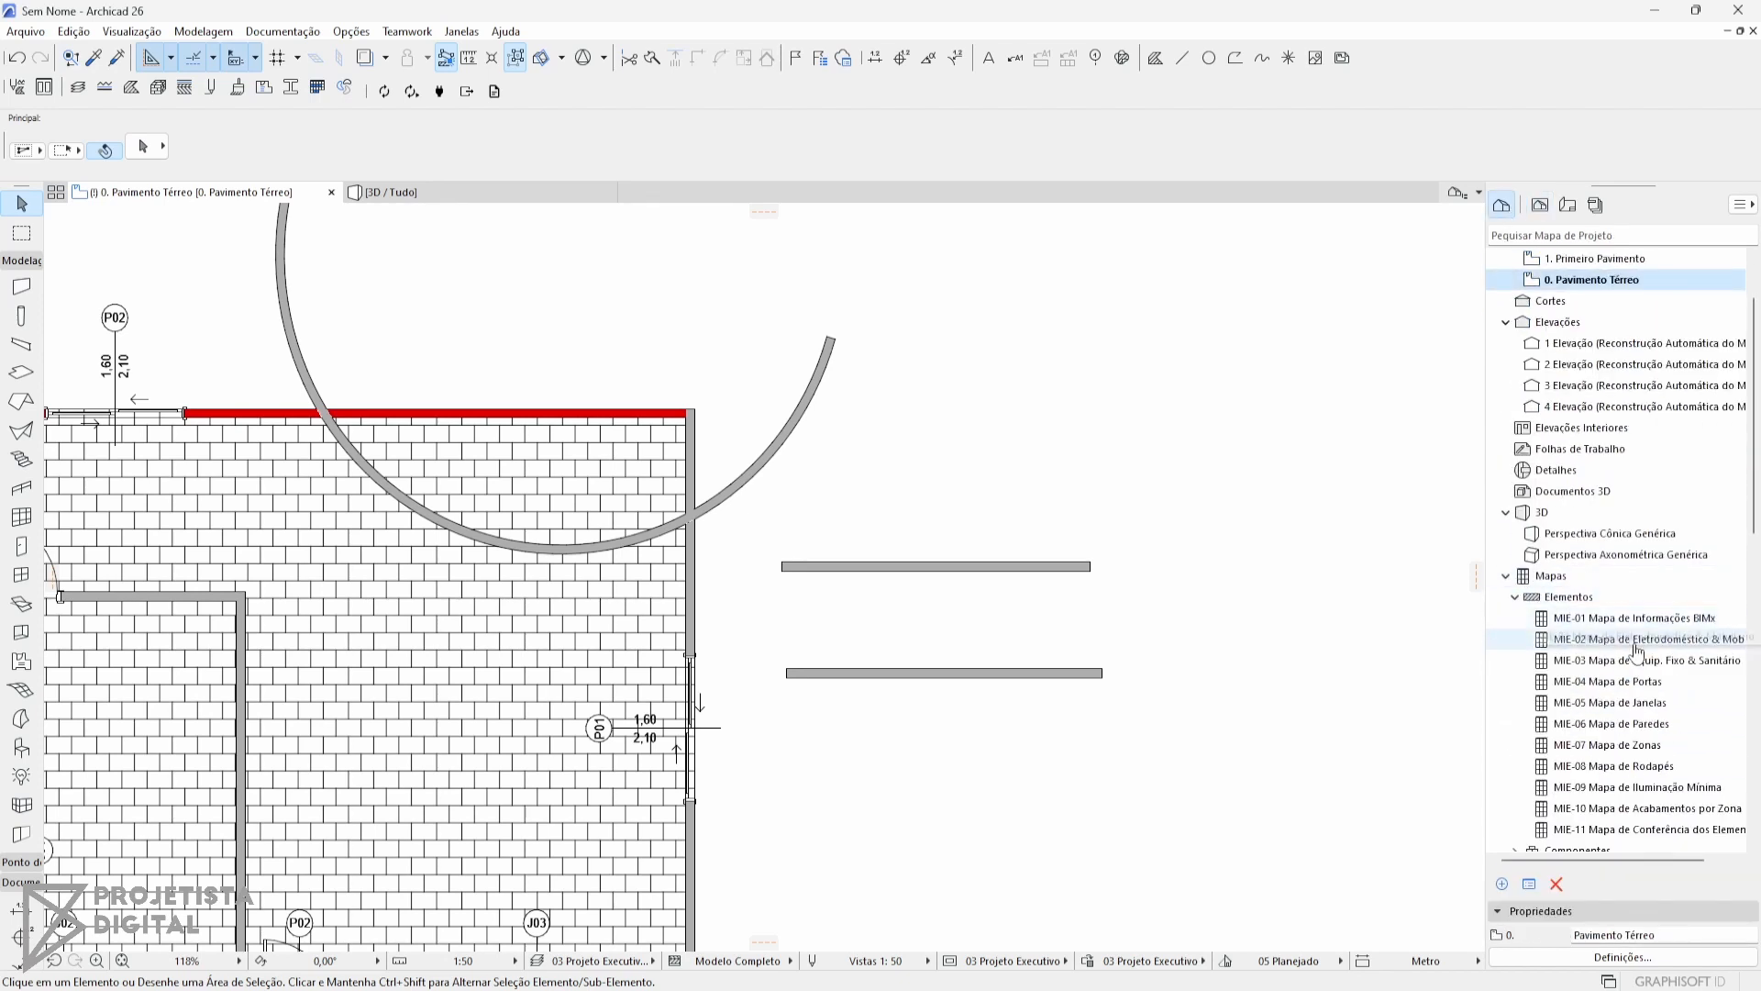
# Return to the View Map and review its folders up to the project root.
pyautogui.click(1542, 206)
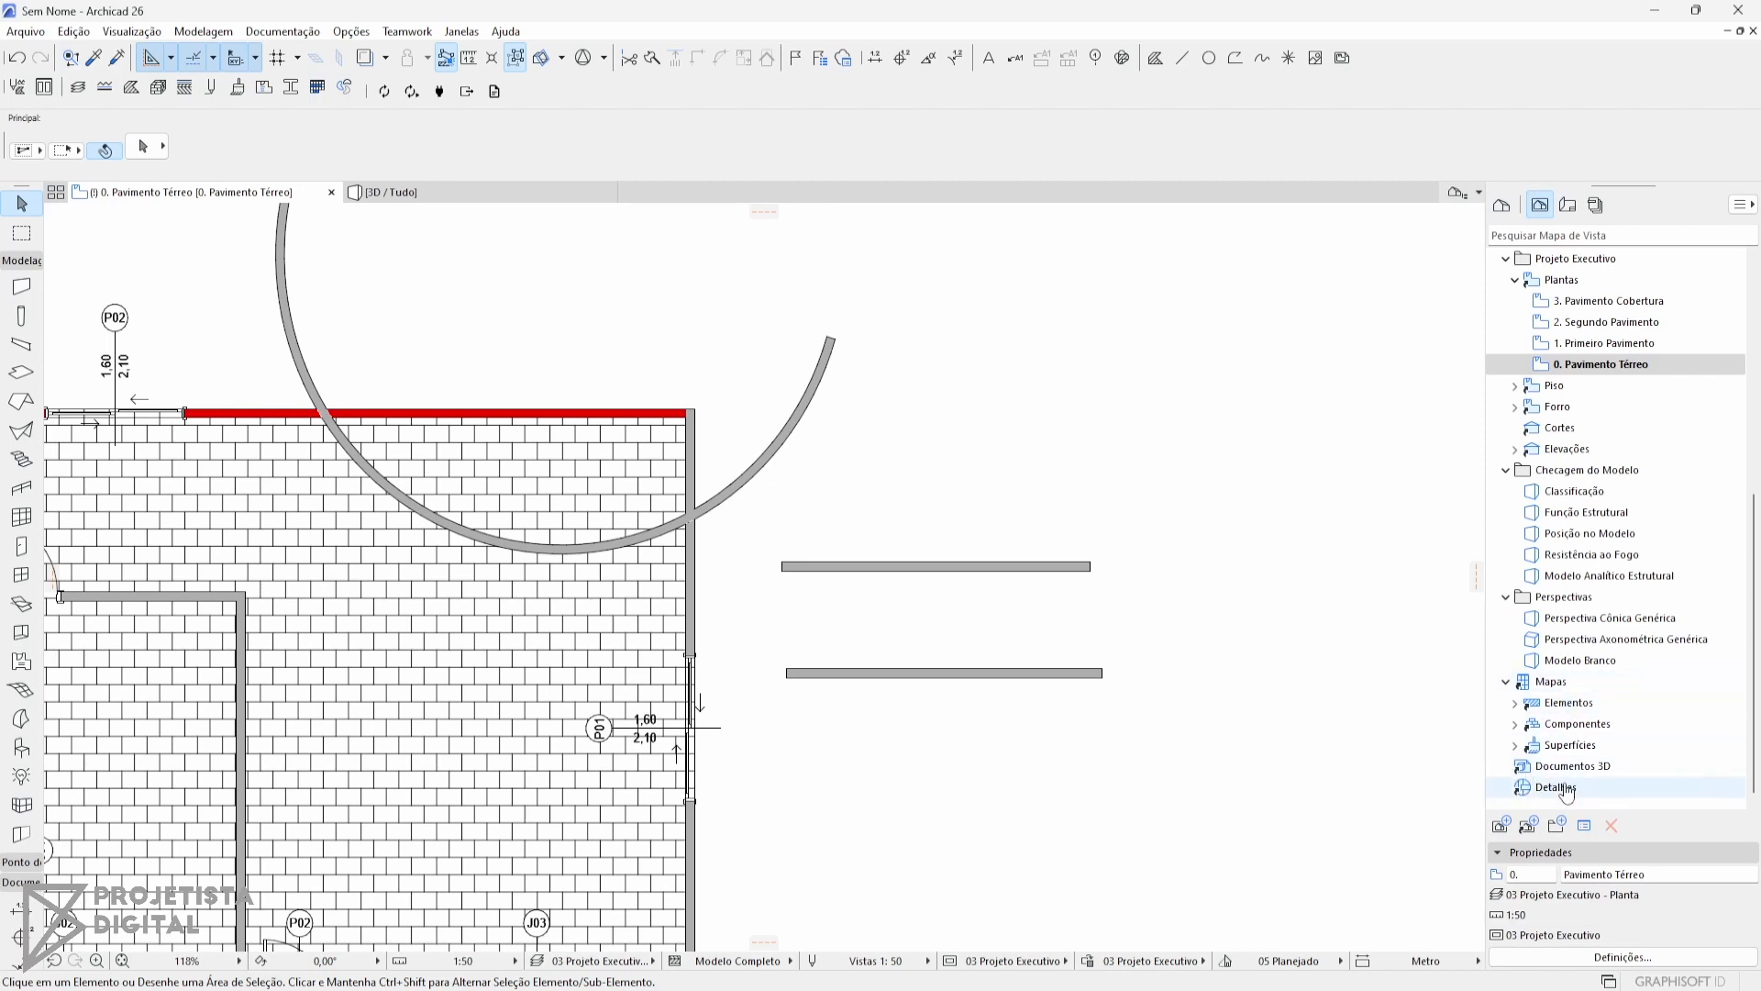
pyautogui.scroll(5, 1586, 725)
pyautogui.scroll(2, 1588, 722)
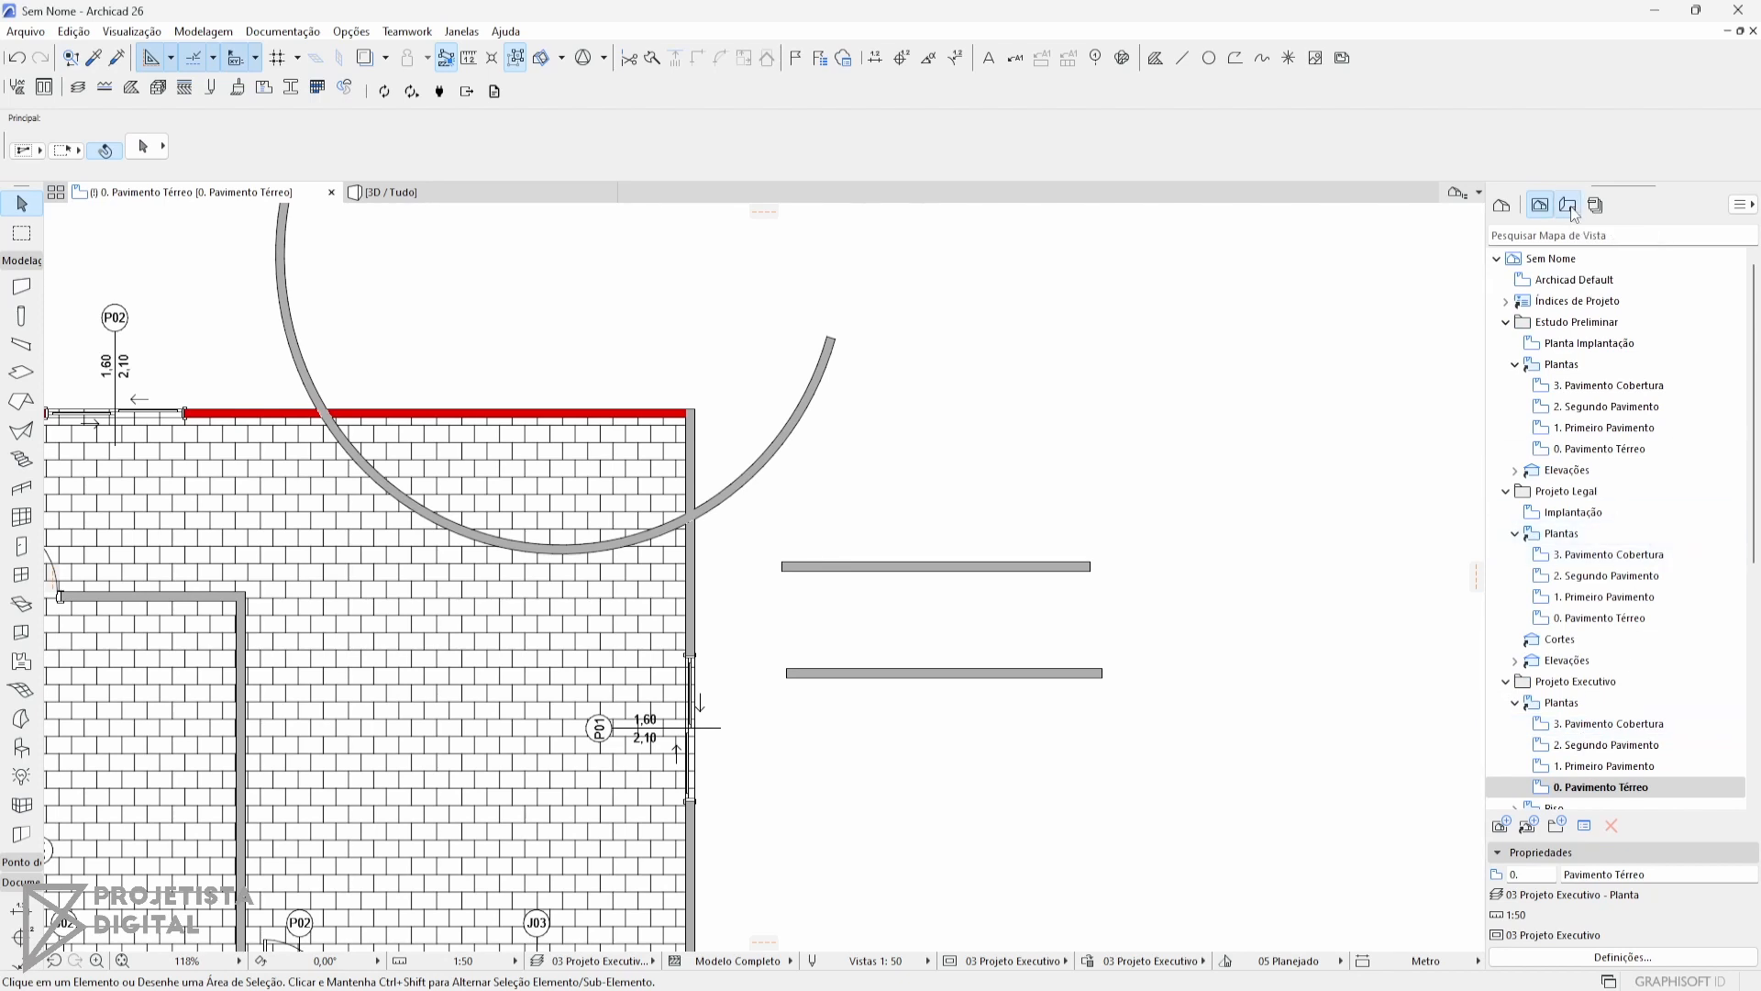
# Open the 01 Plantas layout of EP | Estudo Preliminar from the Layout Book and examine its title block.
pyautogui.click(1568, 205)
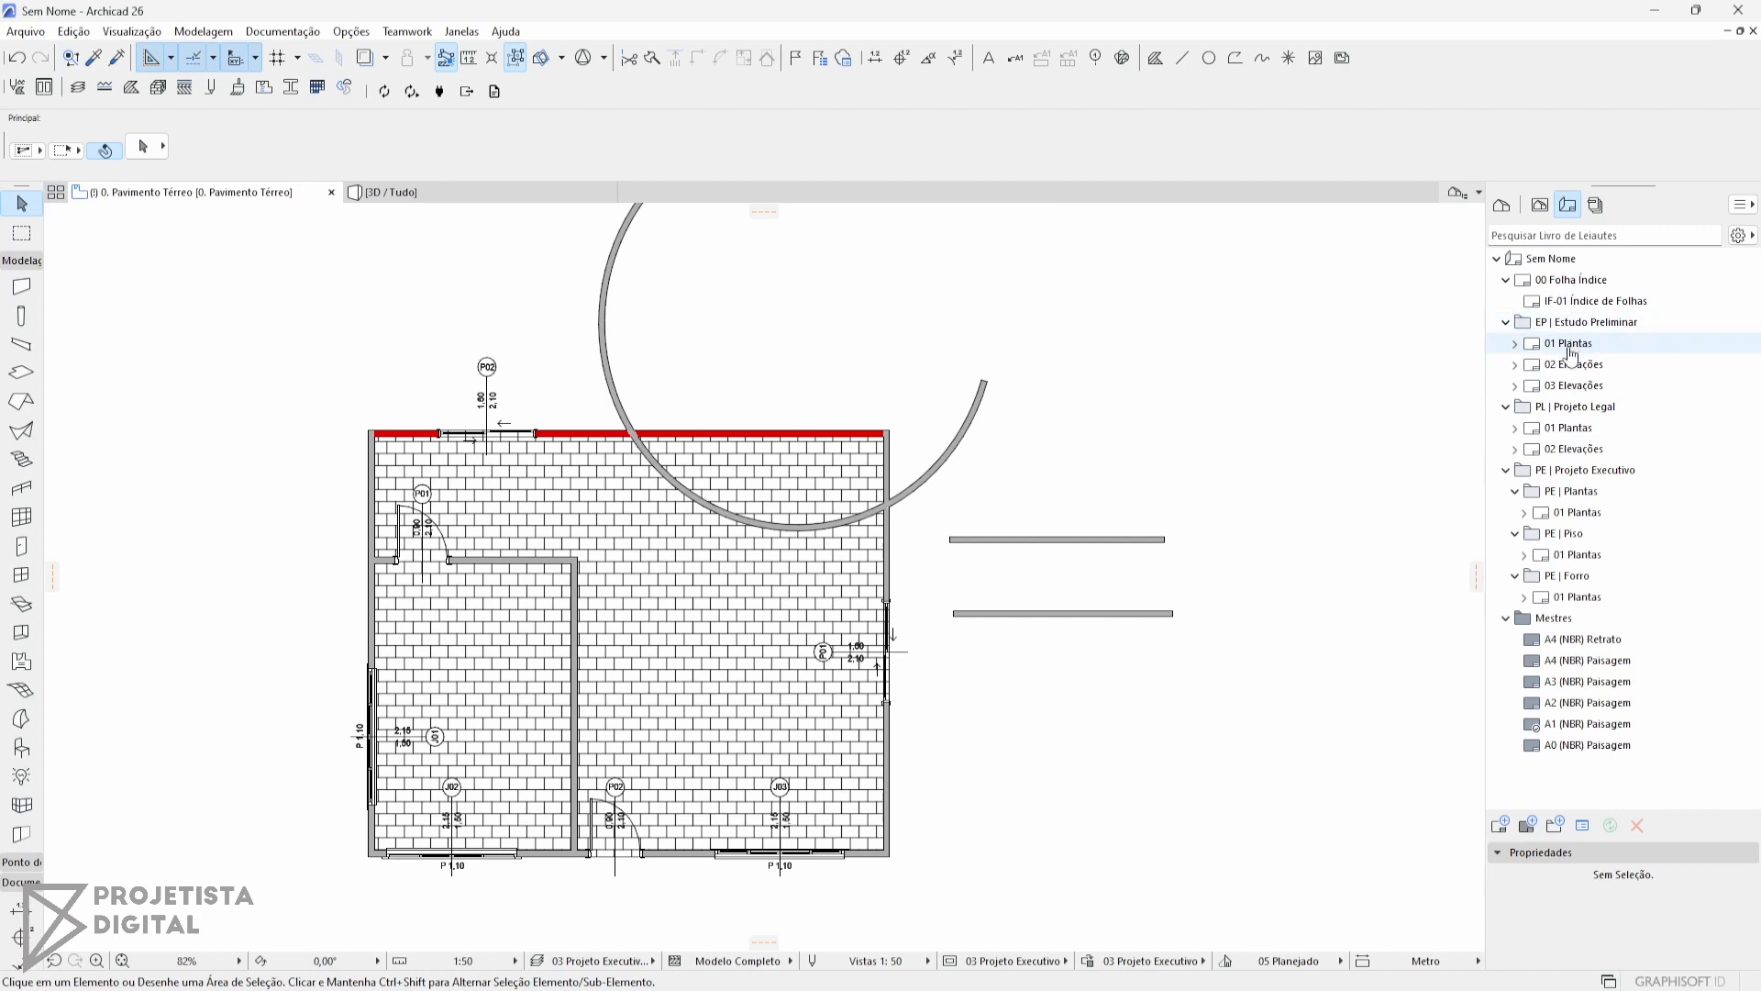
pyautogui.doubleClick(1571, 344)
pyautogui.scroll(-3, 1140, 559)
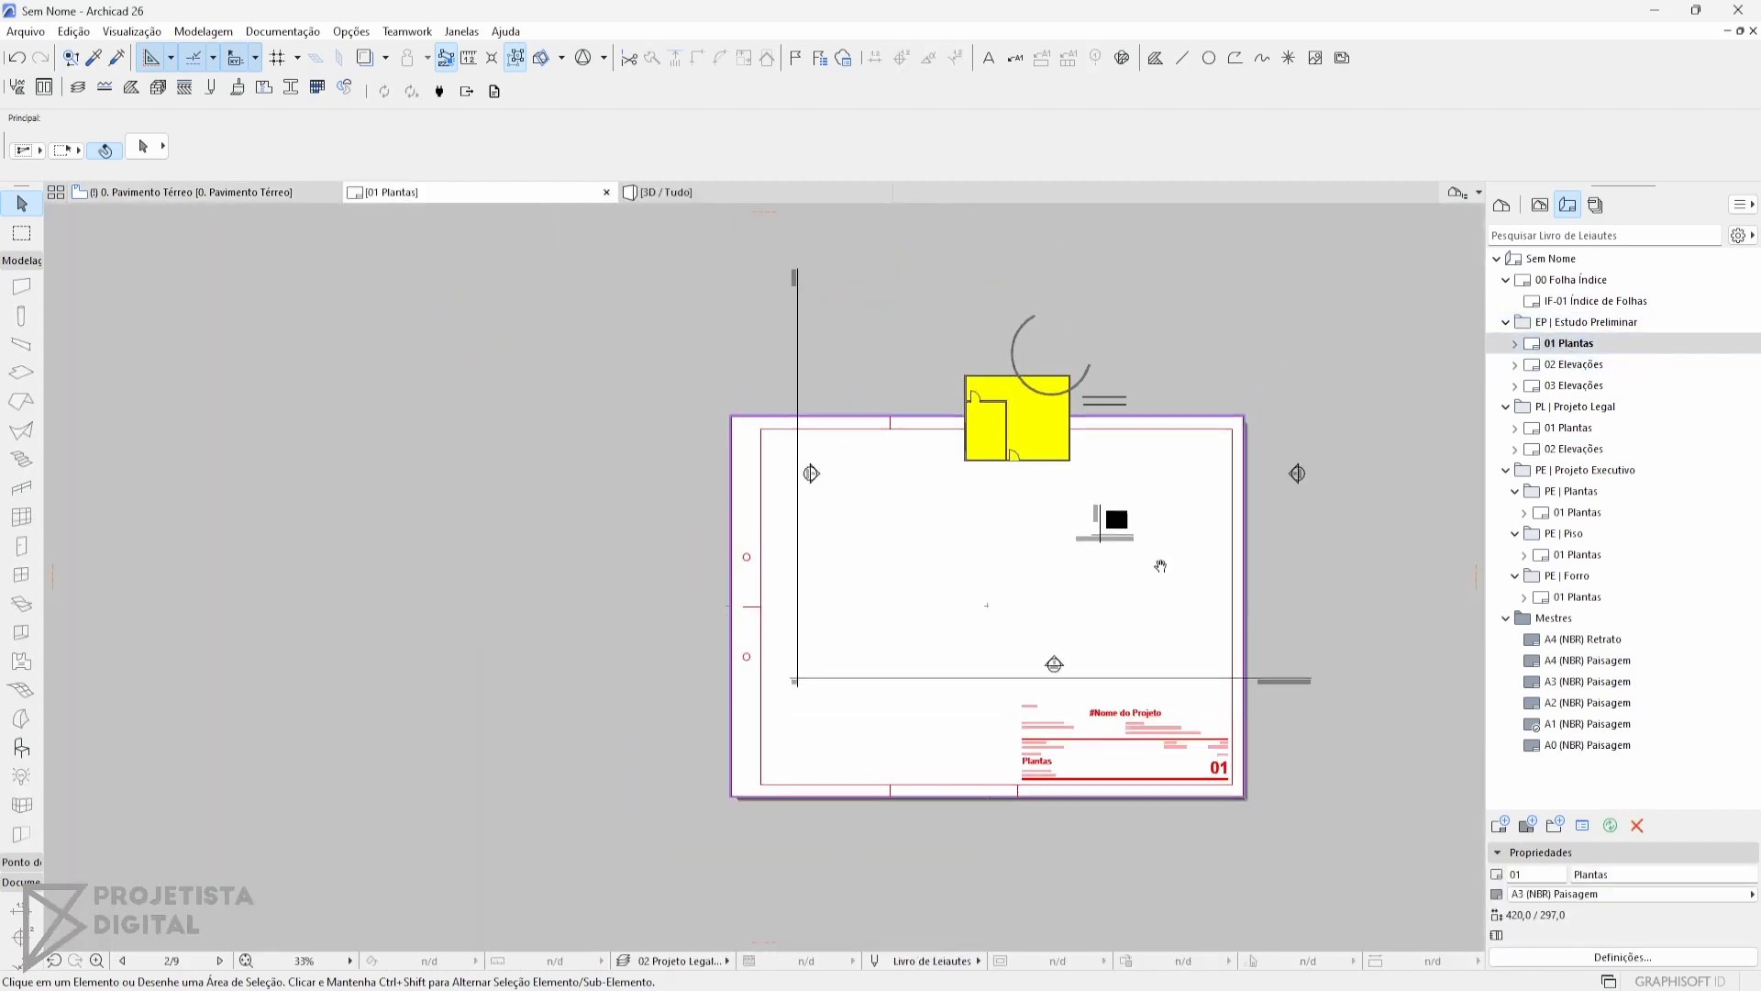
pyautogui.moveTo(1159, 564); pyautogui.dragTo(1022, 562, button='middle')
pyautogui.scroll(2, 883, 363)
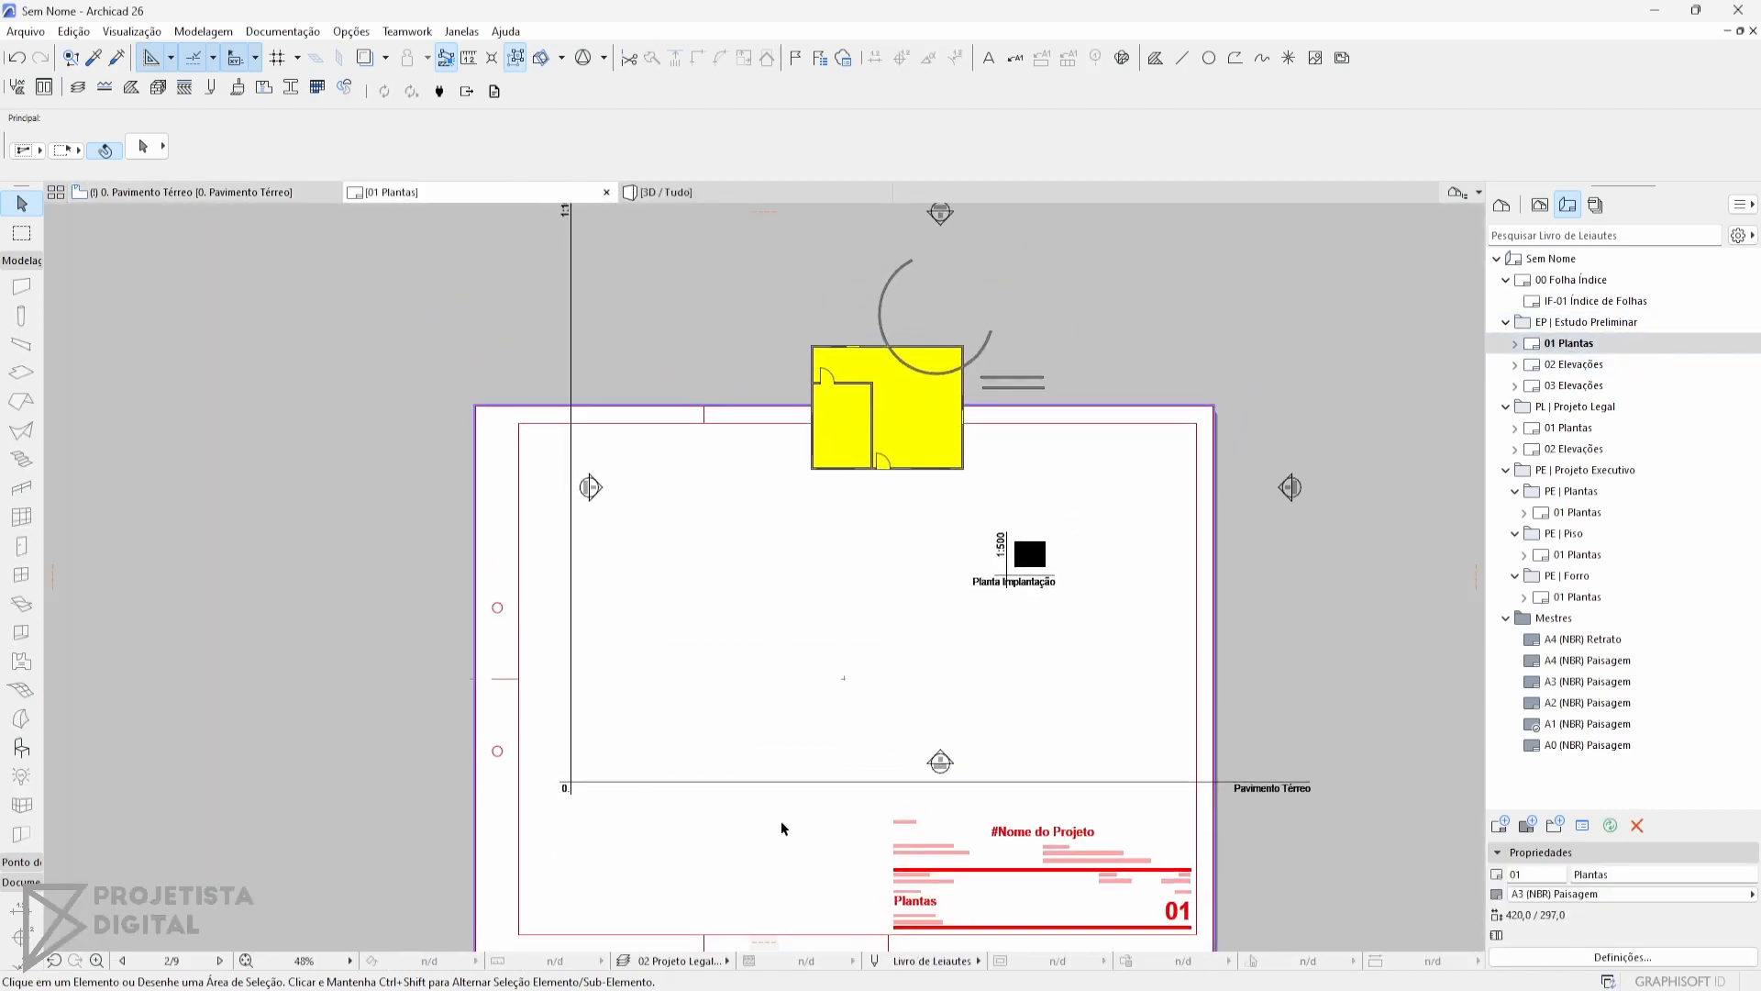
pyautogui.scroll(4, 1029, 931)
pyautogui.moveTo(1136, 803); pyautogui.dragTo(1152, 734, button='middle')
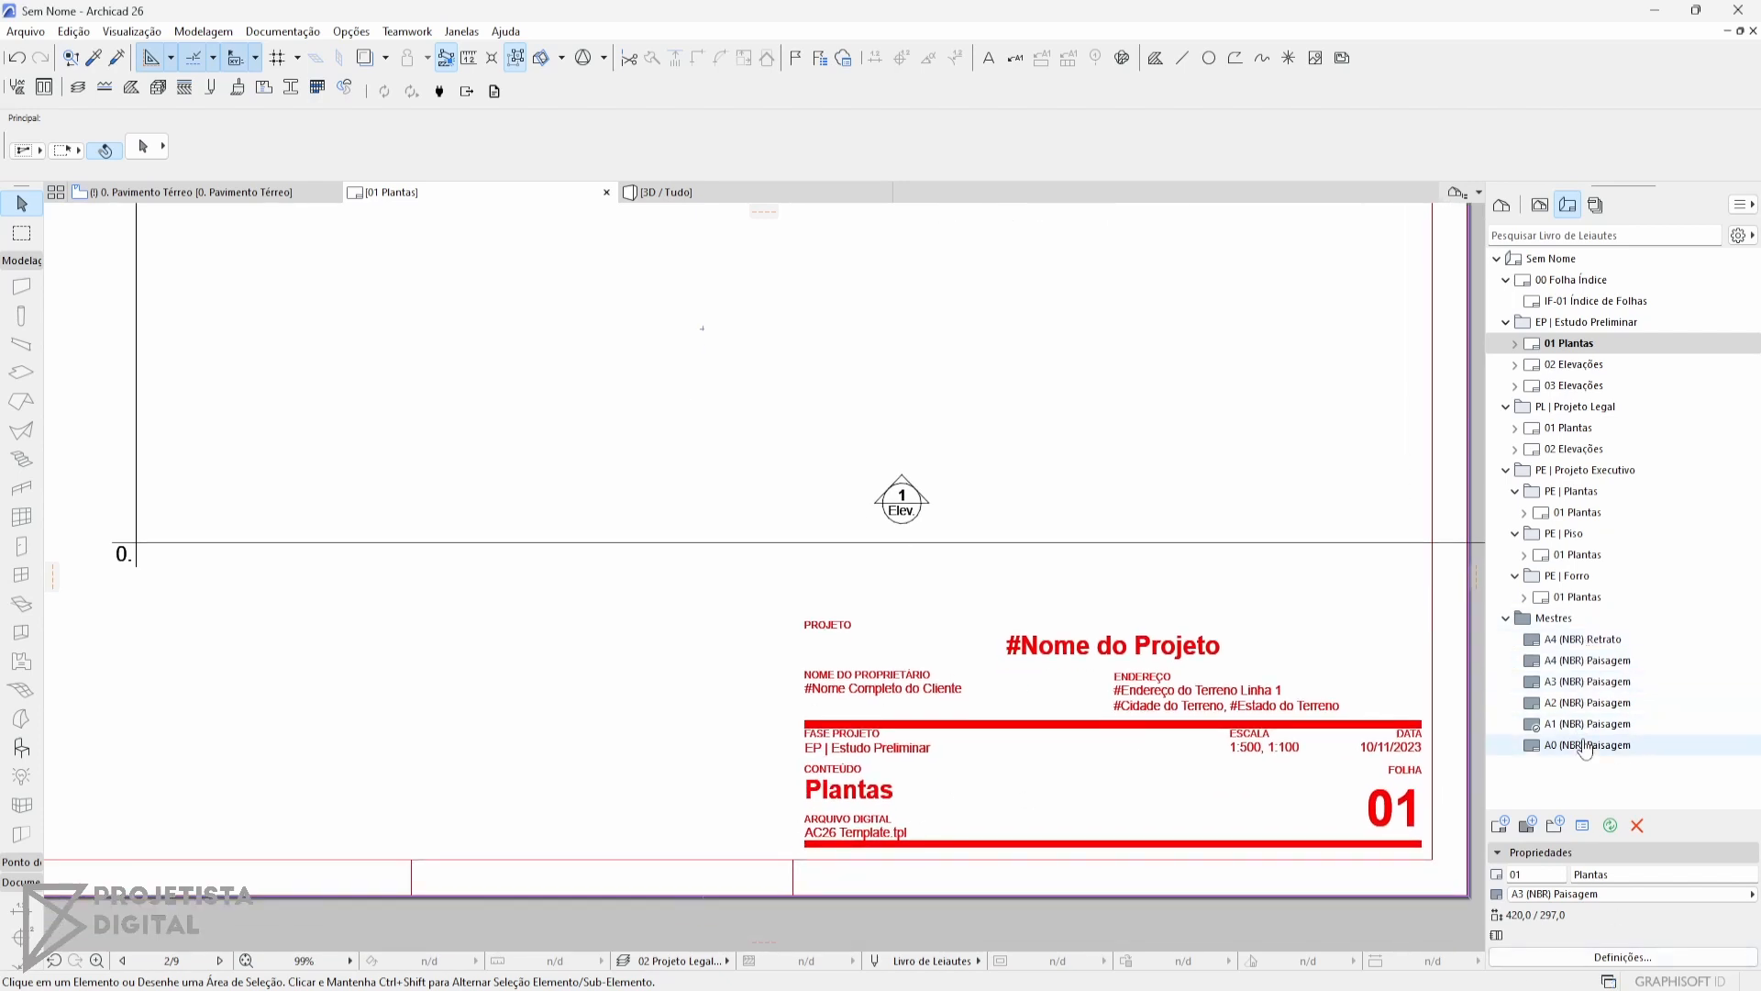
# View the whole Estudo Preliminar sheet and check the master layout choice in its properties.
pyautogui.scroll(-5, 968, 856)
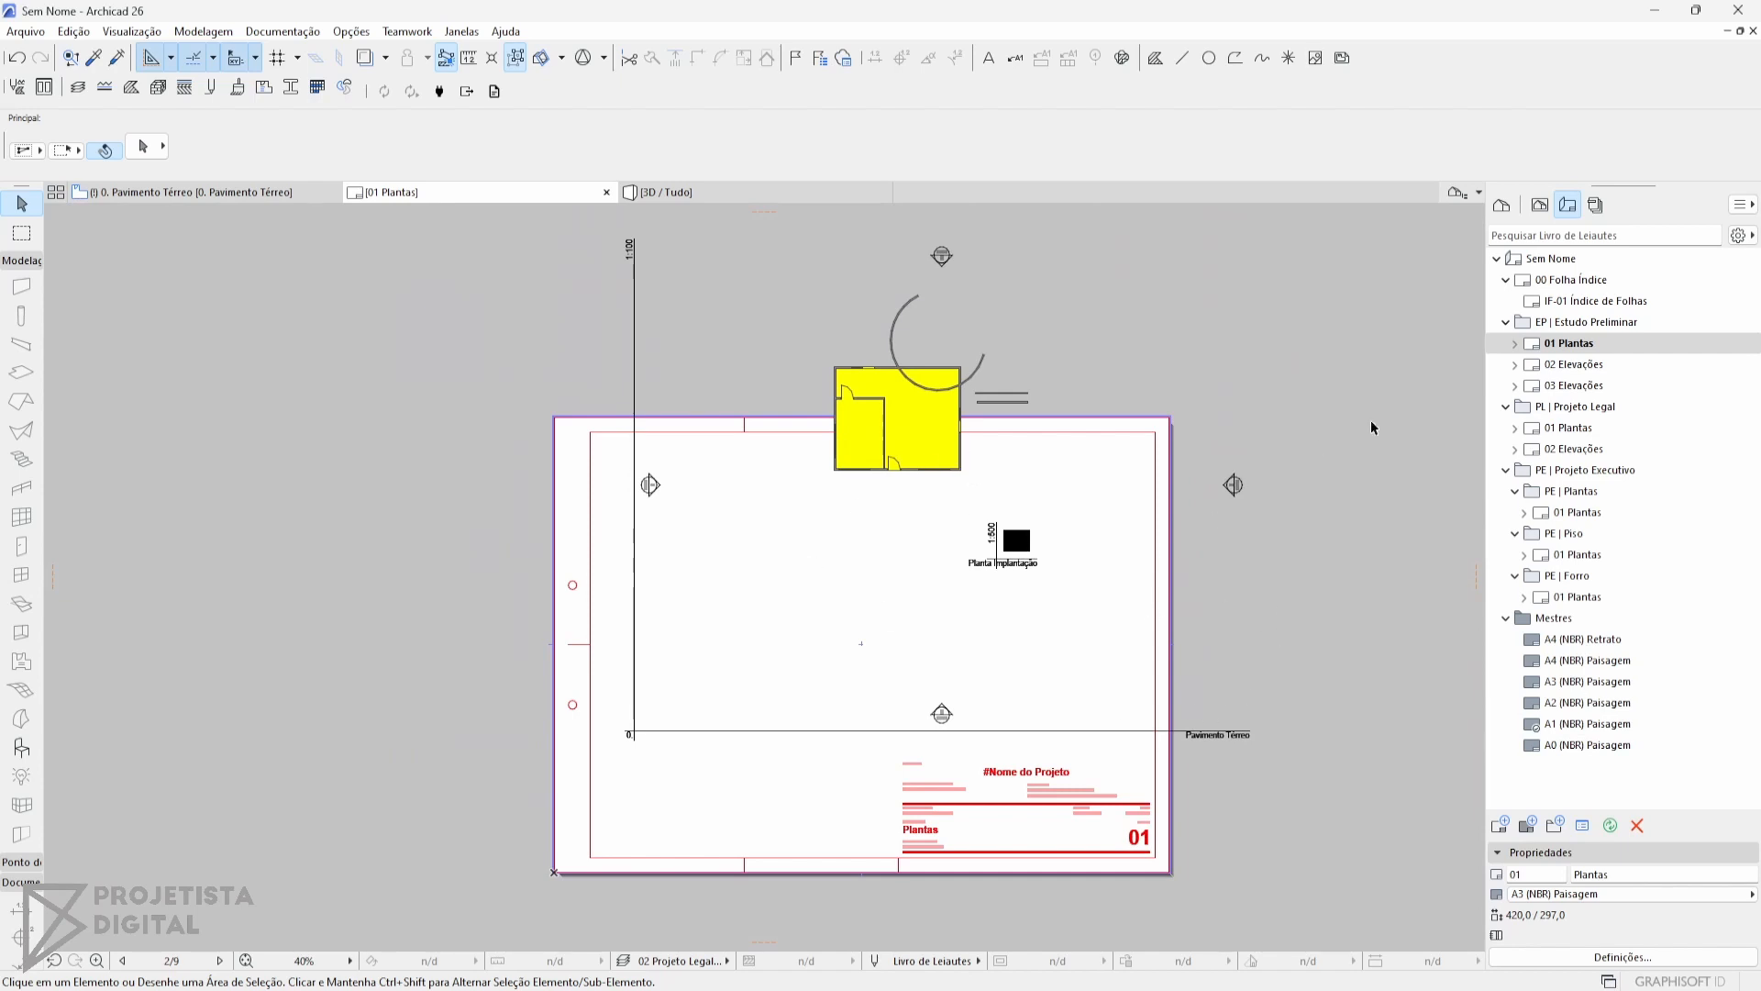
pyautogui.click(1568, 895)
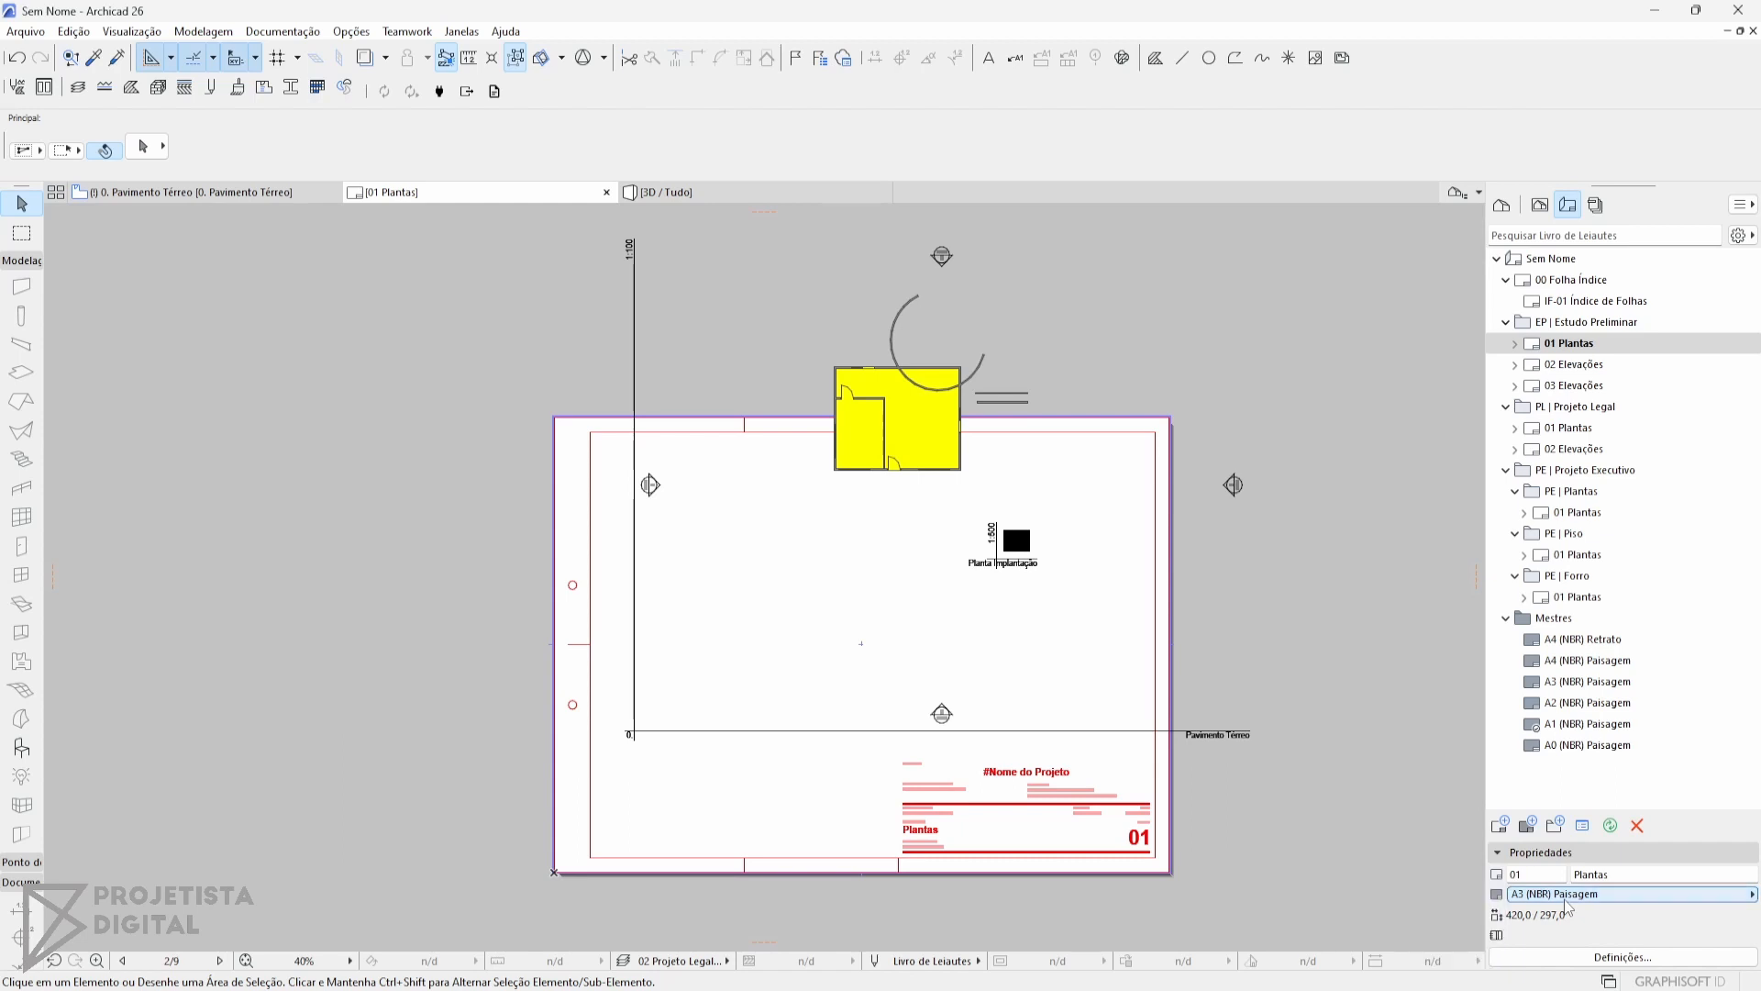
pyautogui.click(1567, 903)
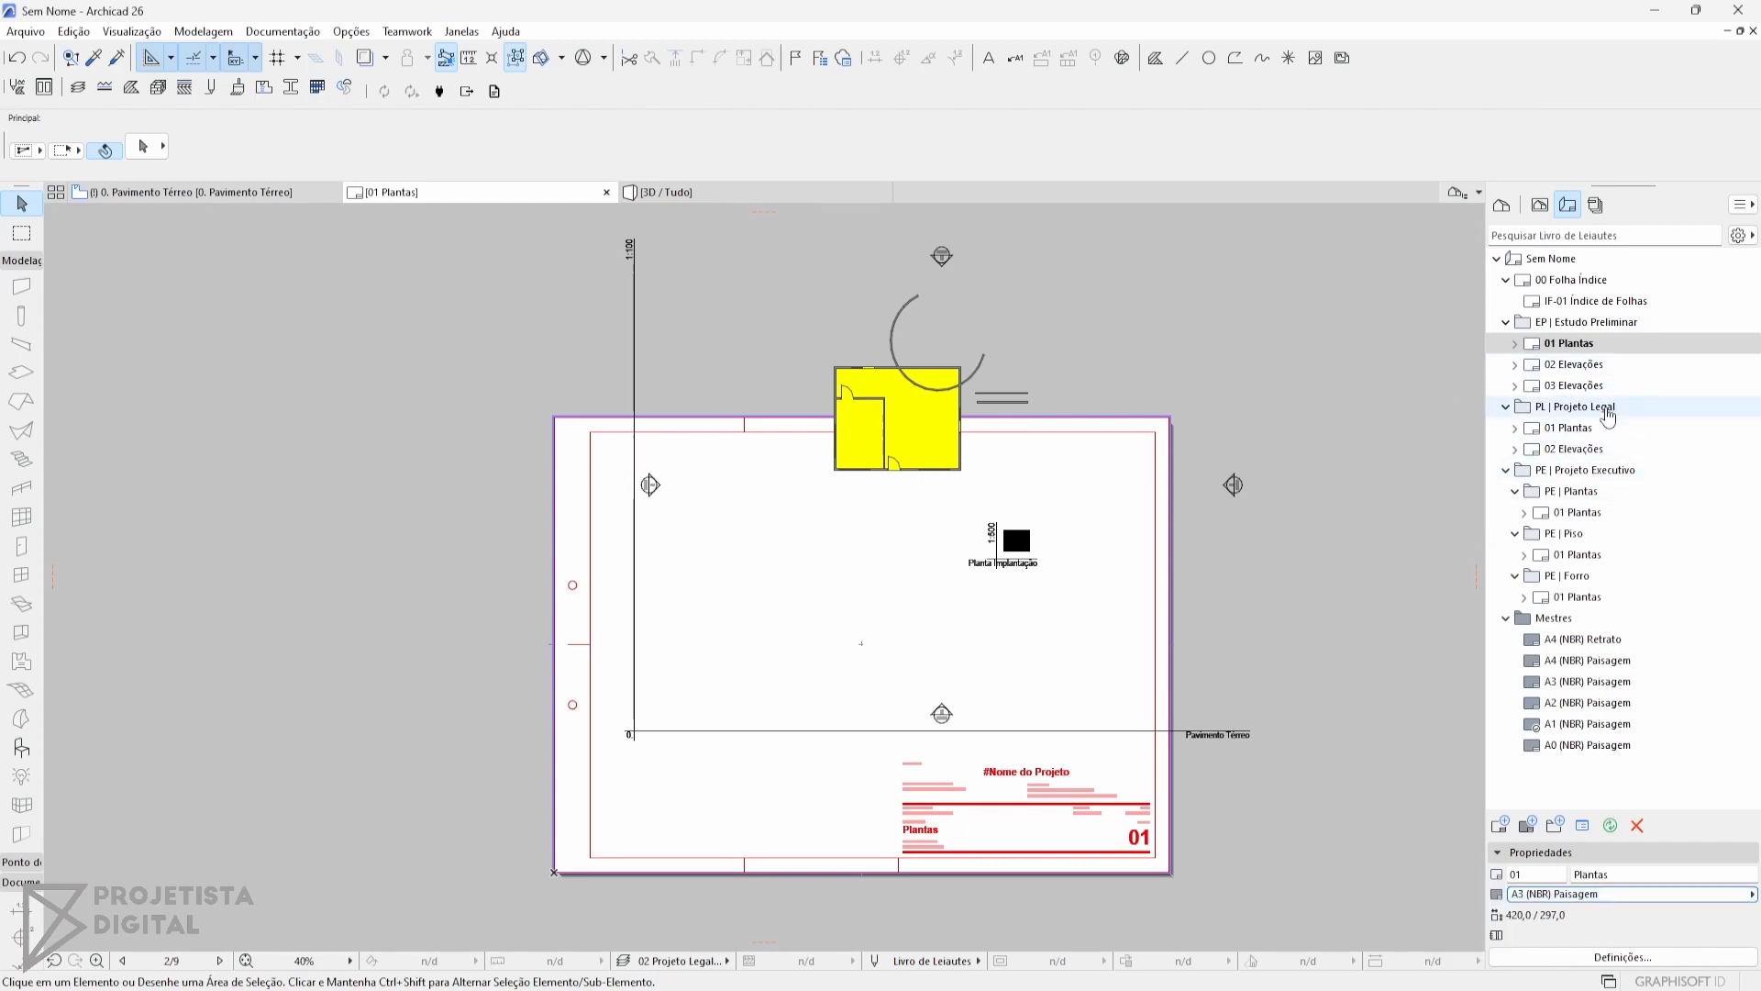
# Open the 01 Plantas layout of PL | Projeto Legal and examine its sheet and title block.
pyautogui.doubleClick(1586, 428)
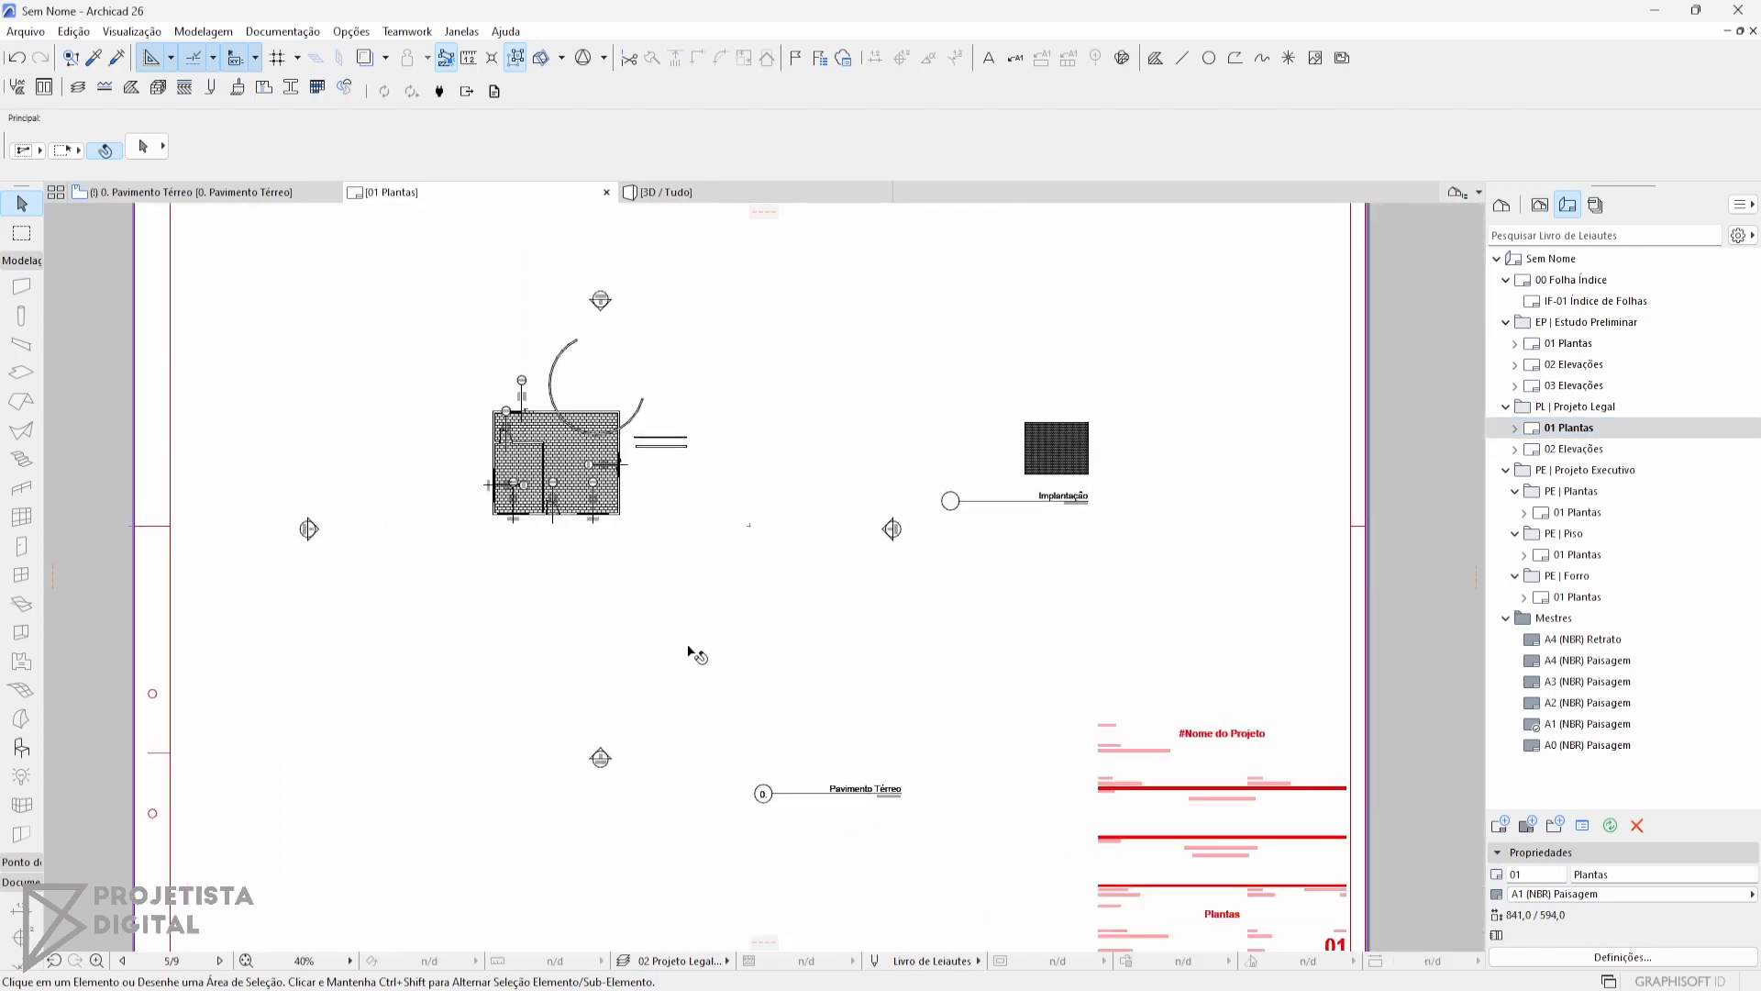
pyautogui.scroll(-2, 734, 633)
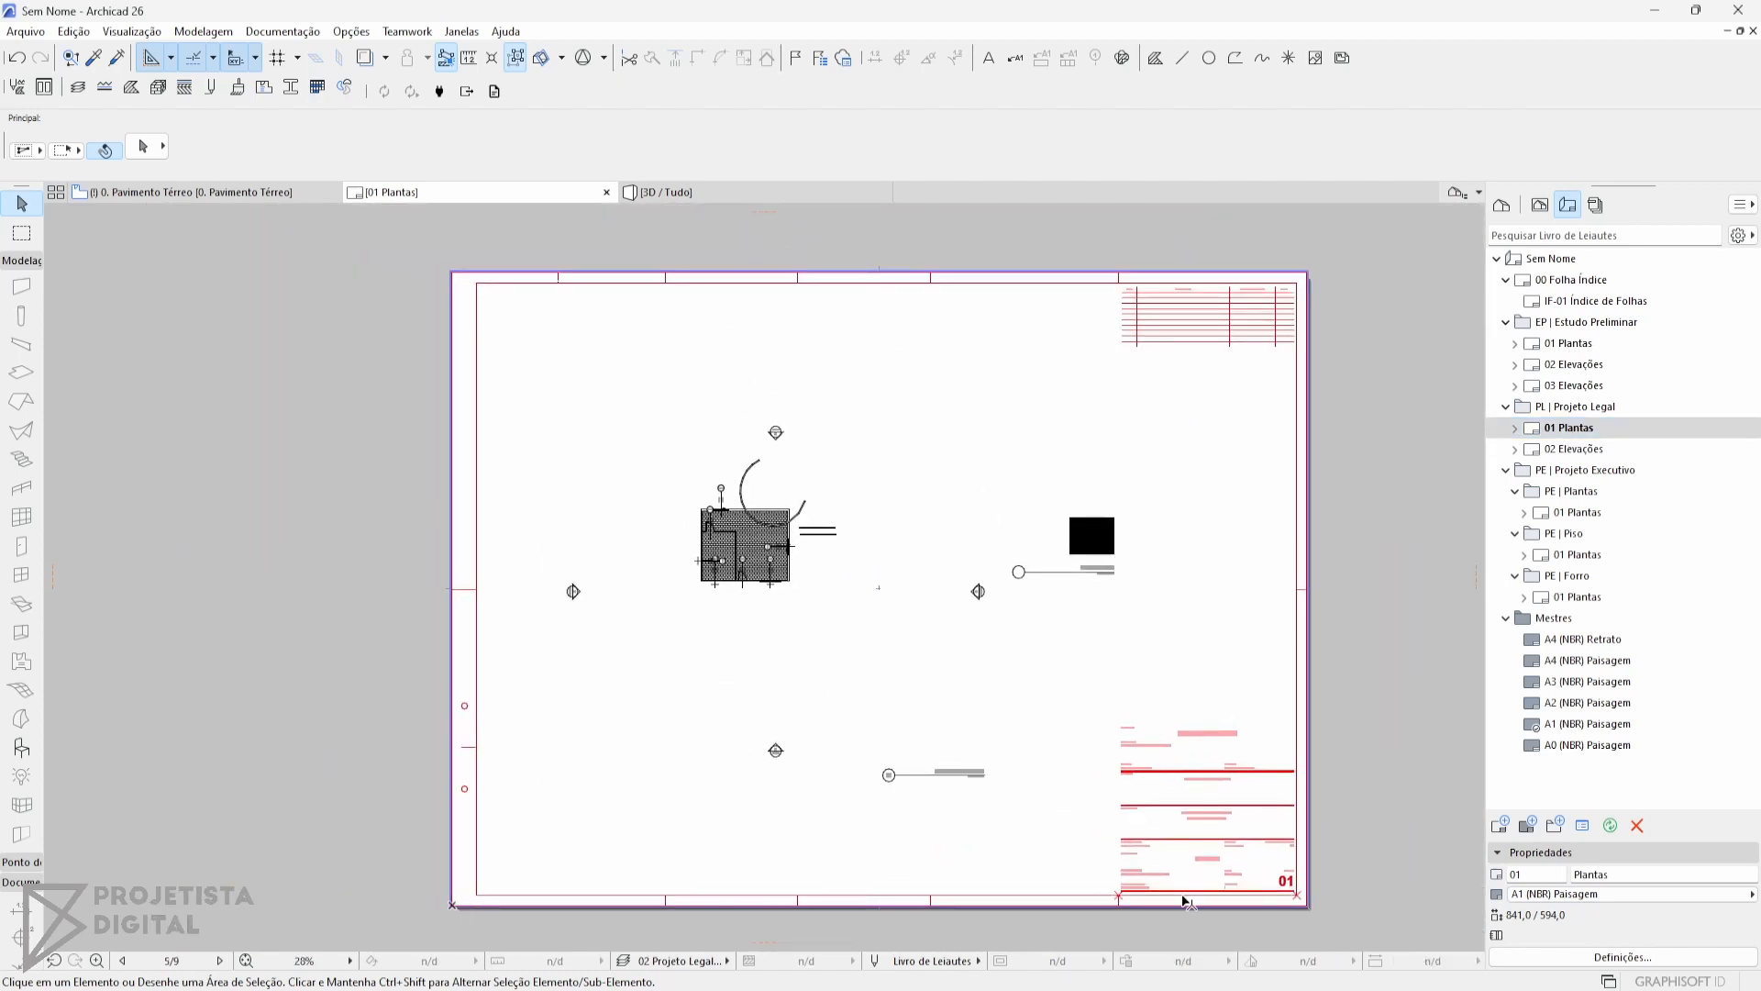
pyautogui.scroll(3, 1189, 902)
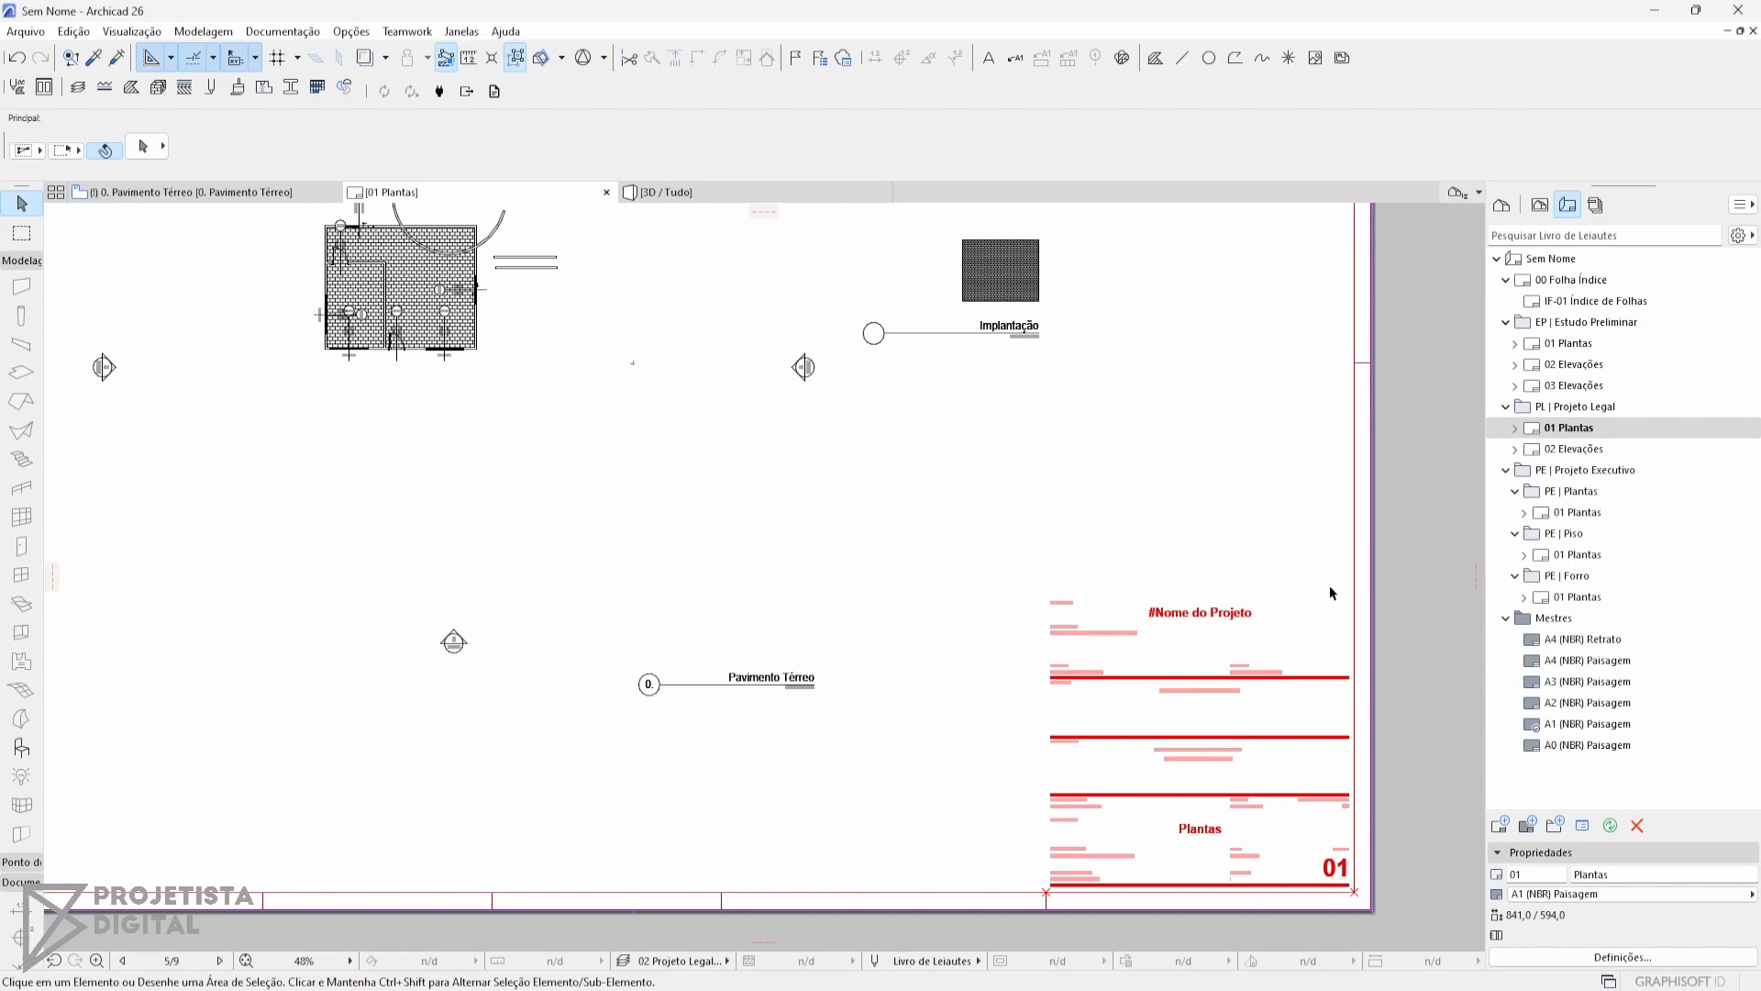
# Open the 01 Plantas layout of PE | Plantas under Projeto Executivo and view its whole sheet.
pyautogui.click(1579, 516)
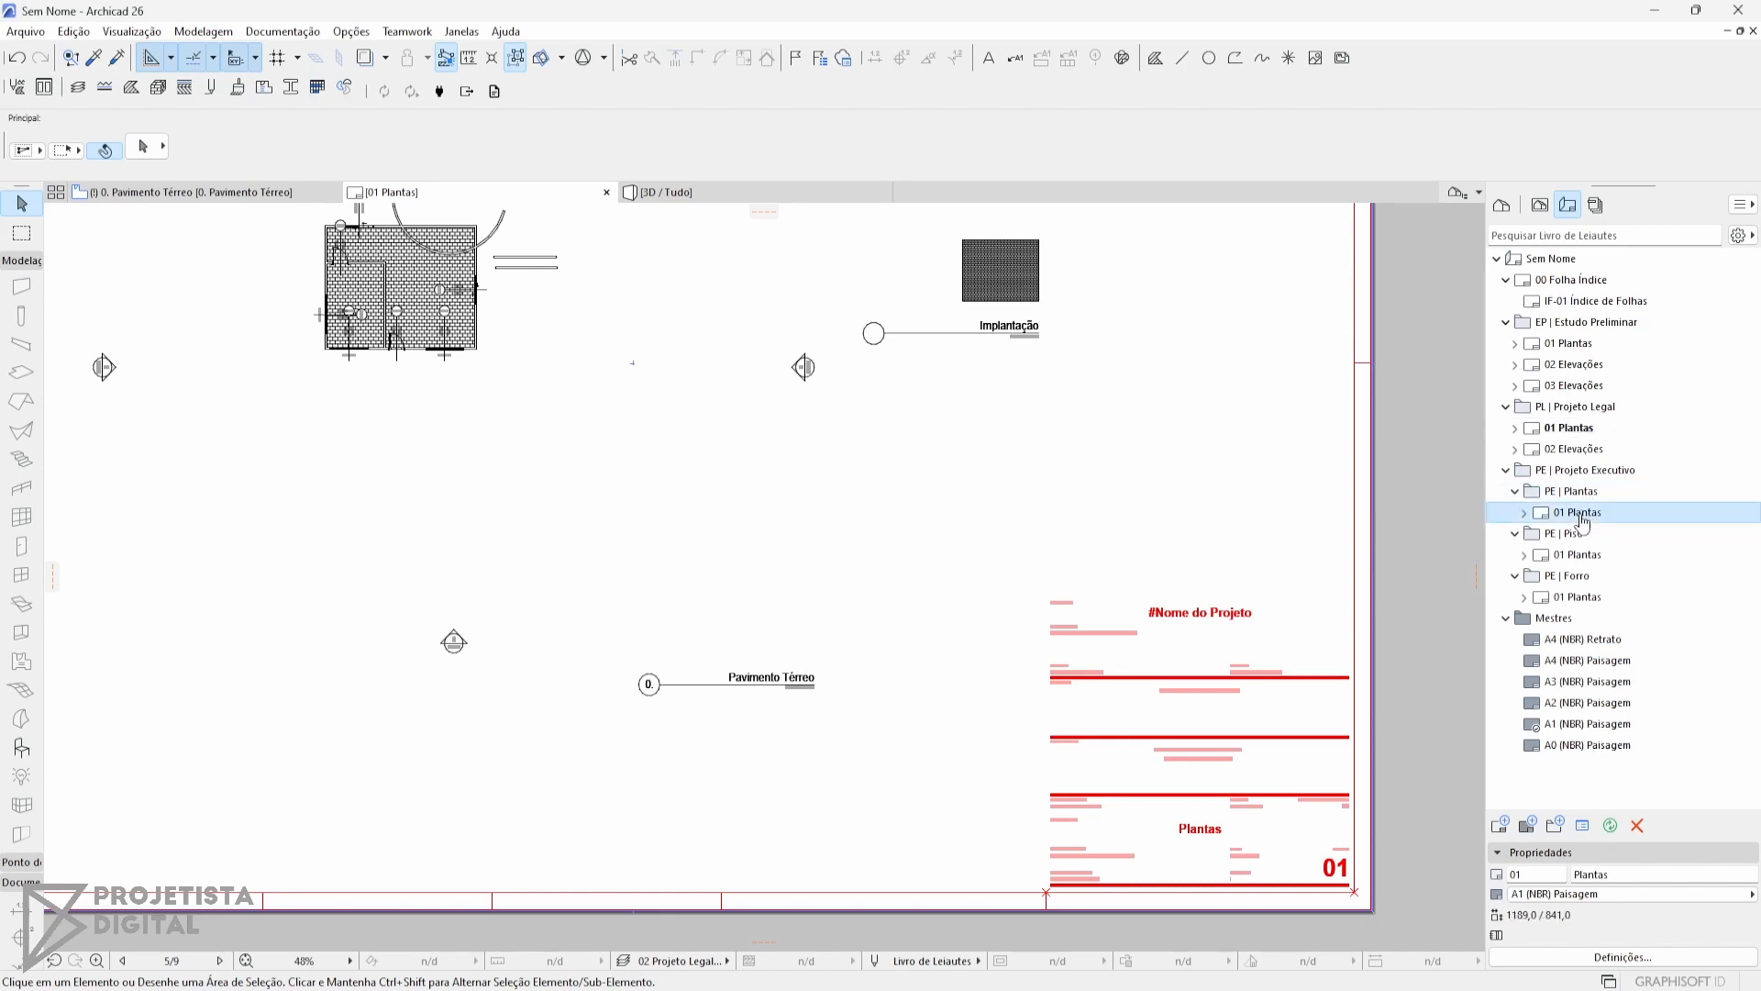
pyautogui.doubleClick(1582, 517)
pyautogui.scroll(-4, 1110, 551)
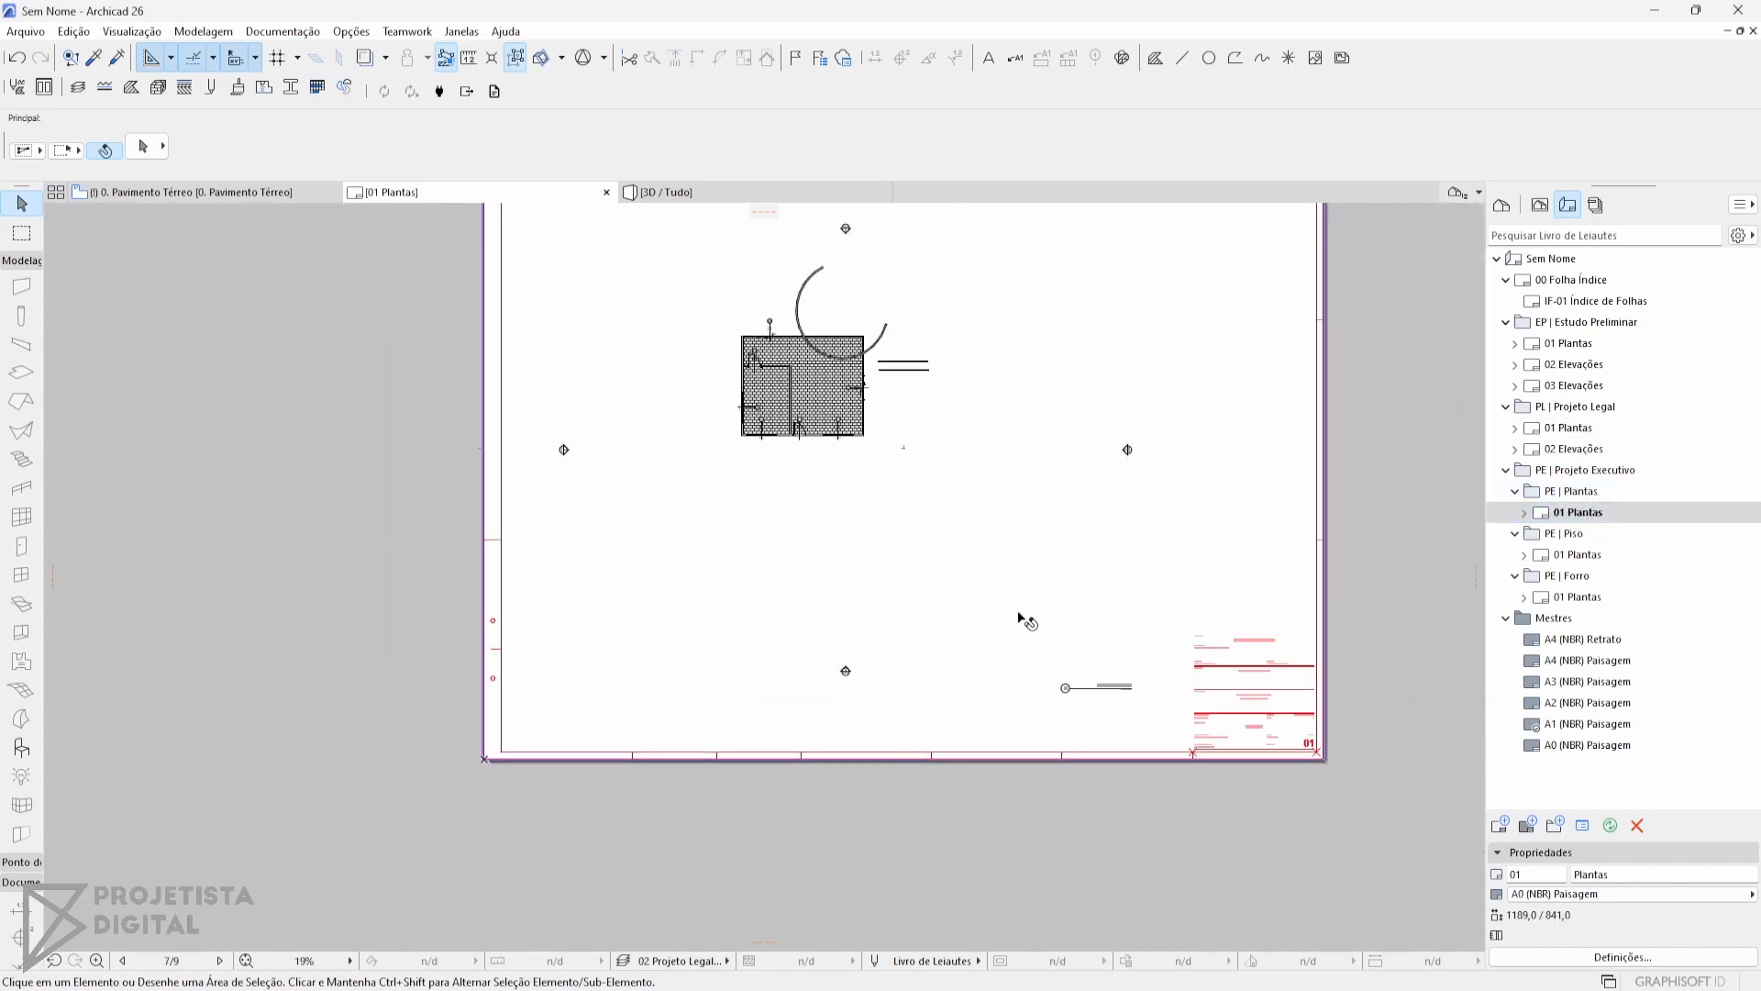
pyautogui.moveTo(1018, 618); pyautogui.dragTo(949, 740, button='middle')
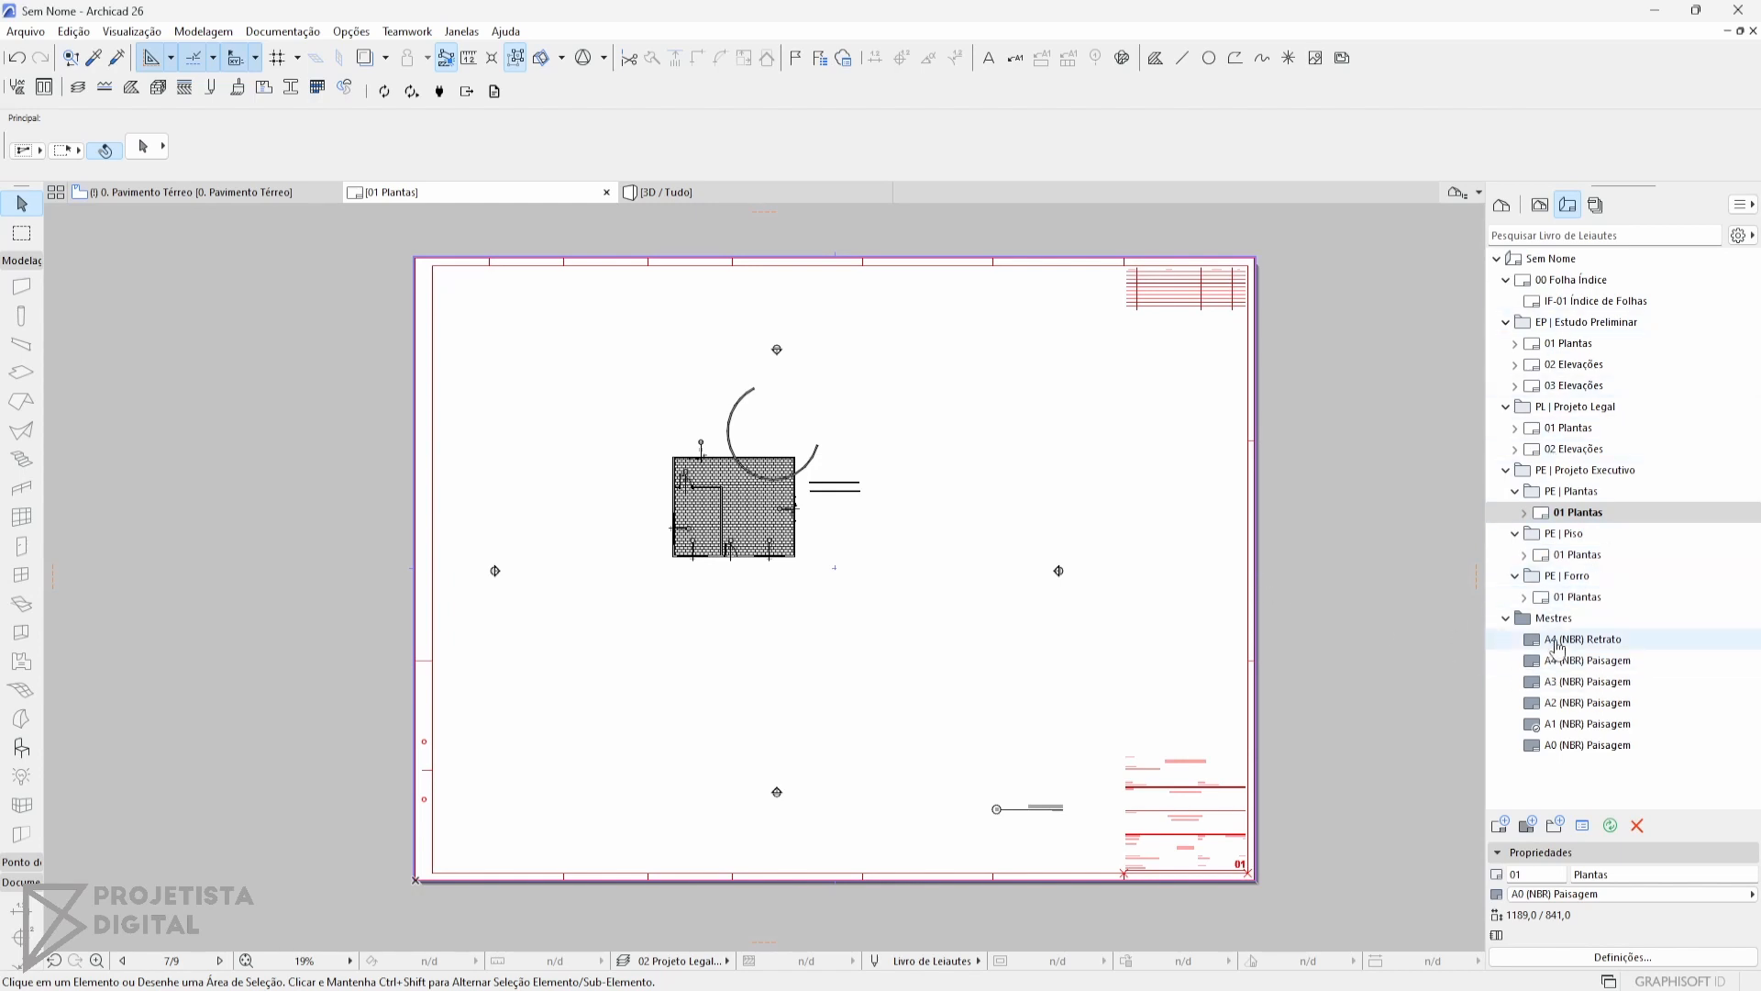
# Review the Project Map floors and the Estudo Preliminar ground floor view in the View Map, and return to the Layout Book.
pyautogui.click(1540, 206)
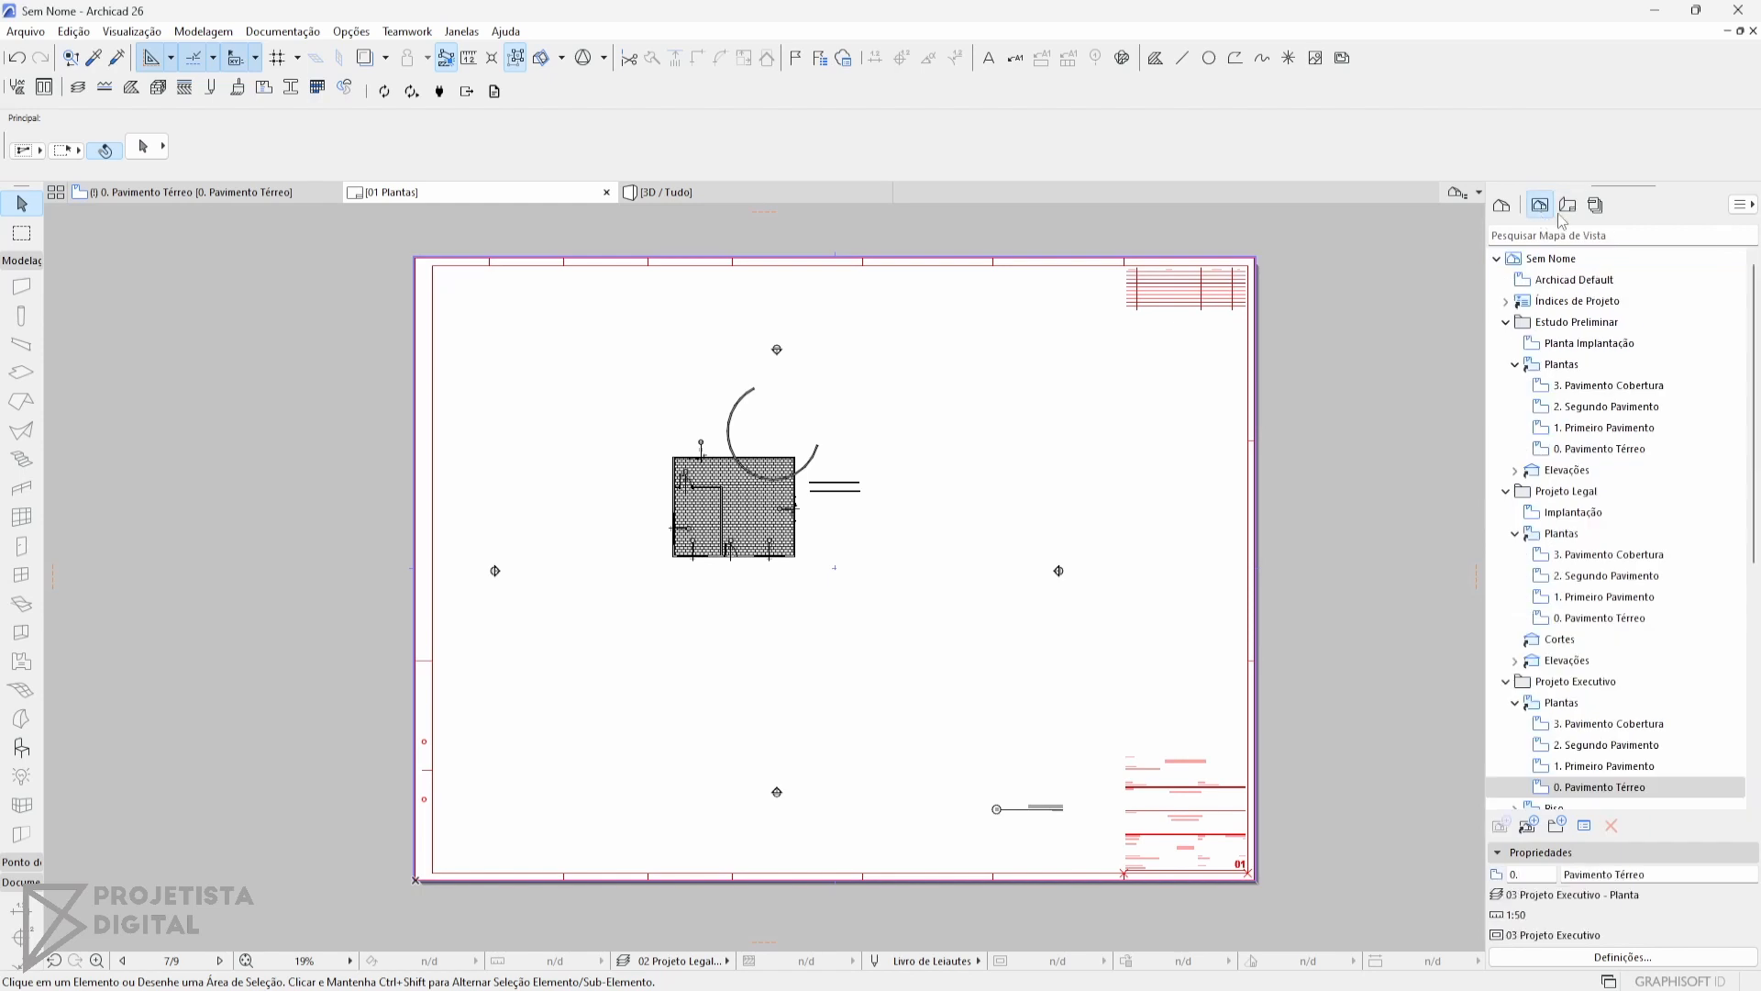
pyautogui.click(1502, 205)
pyautogui.scroll(4, 1593, 275)
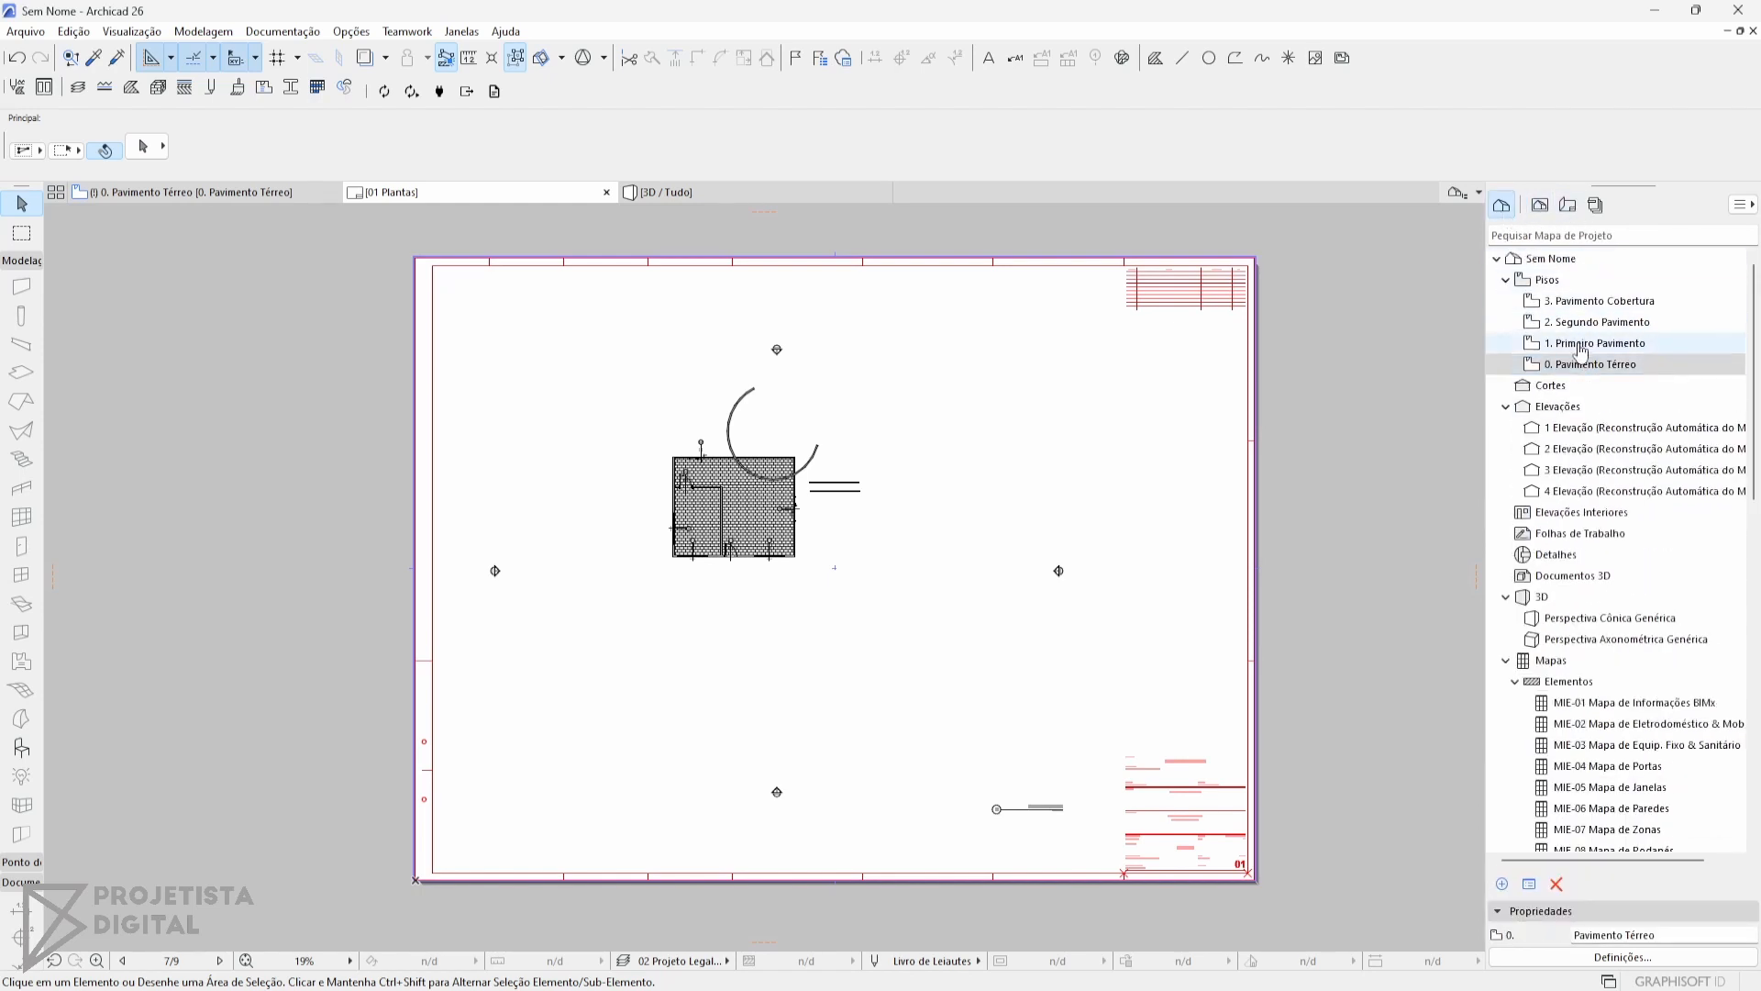
pyautogui.click(1540, 206)
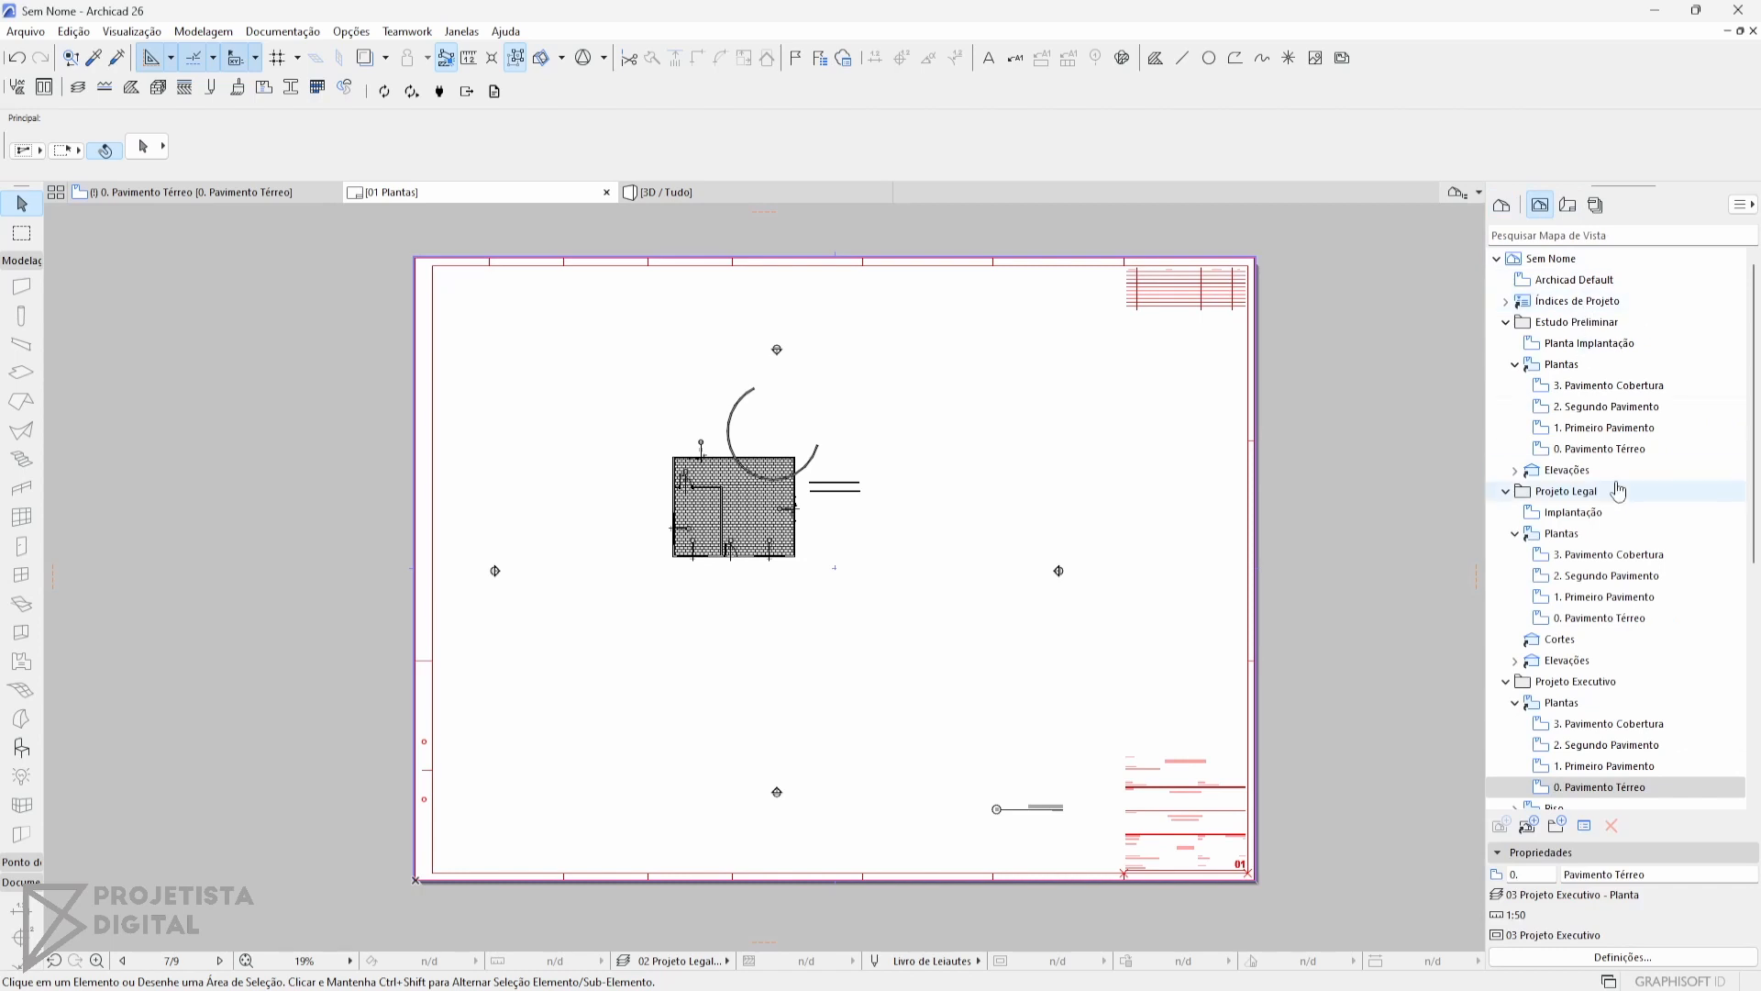
pyautogui.click(1623, 449)
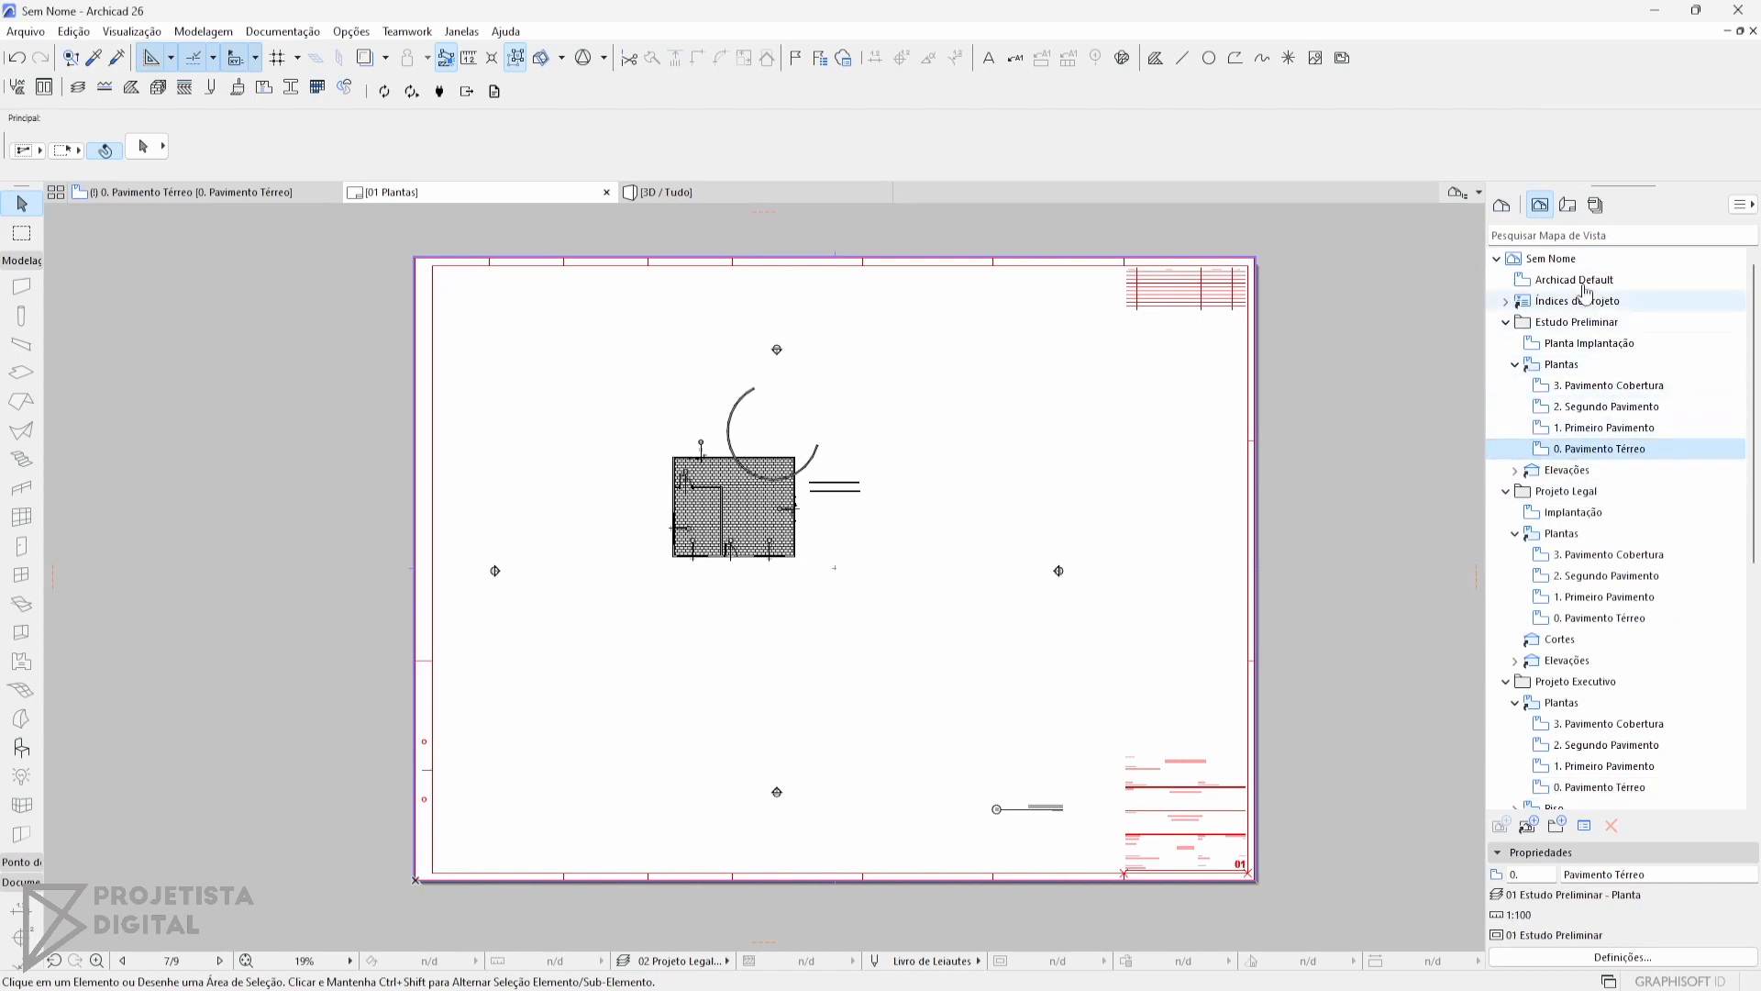
pyautogui.click(1577, 209)
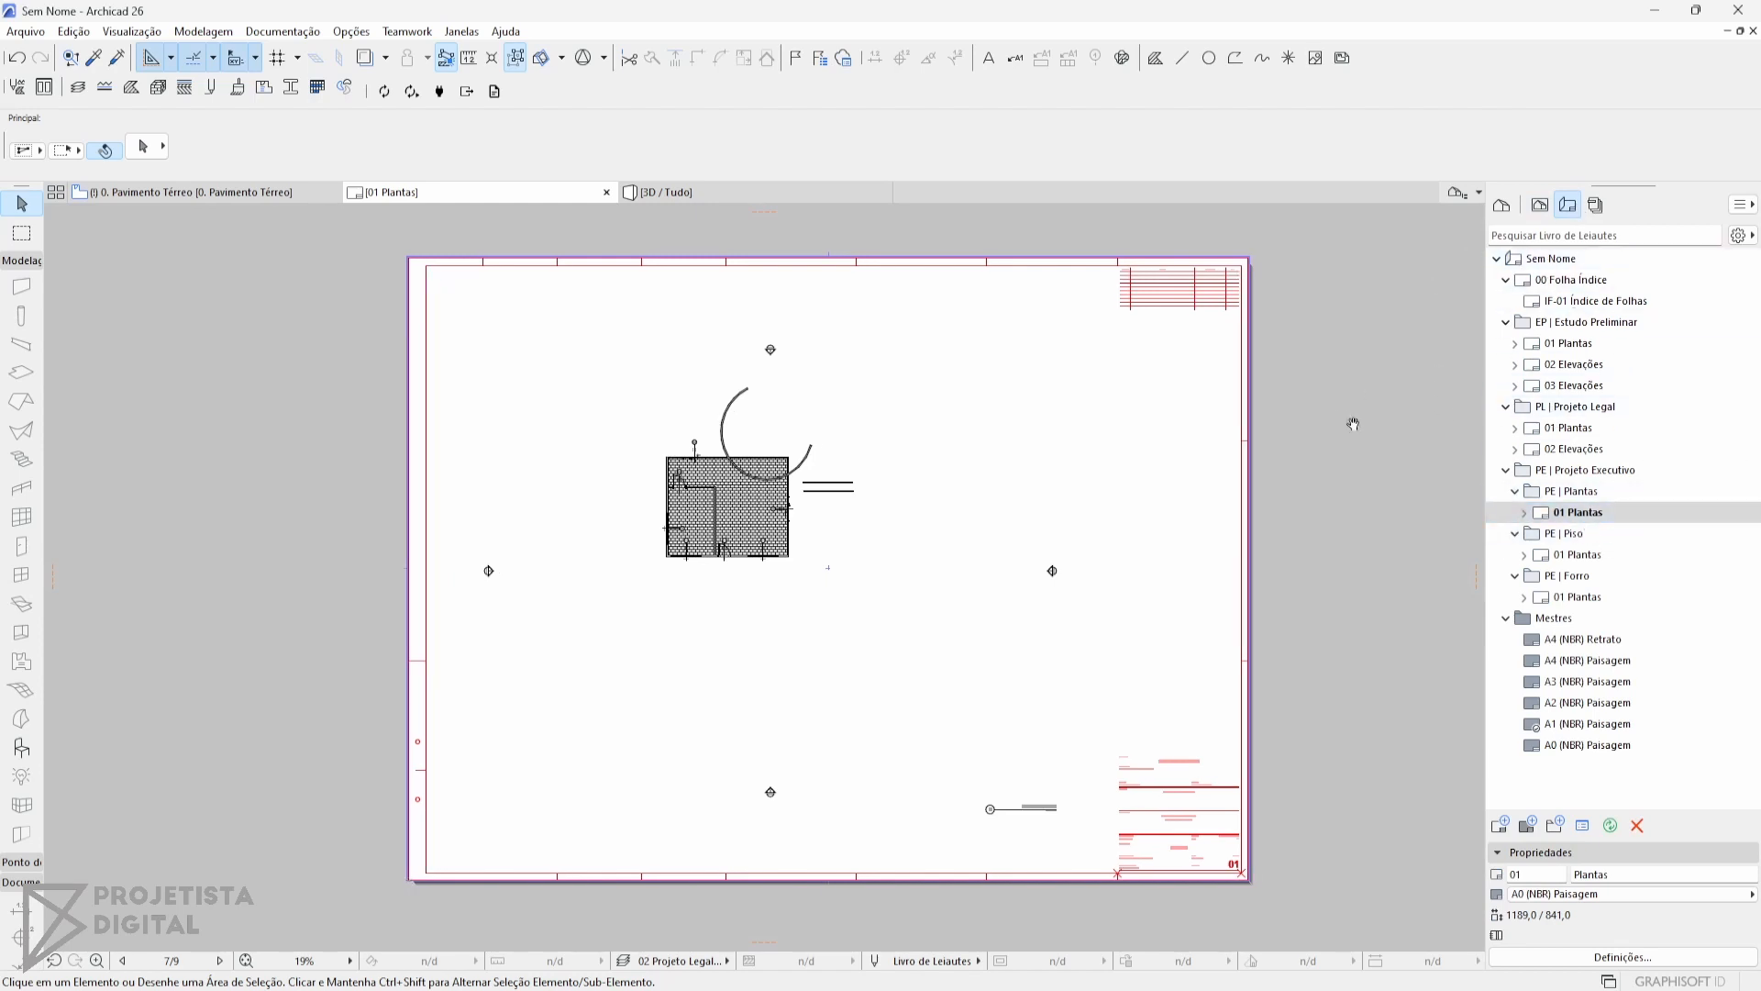
# Place the 1. Primeiro Pavimento view from Estudo Preliminar on the open 01 Plantas layout.
pyautogui.scroll(1, 1376, 394)
pyautogui.click(1540, 206)
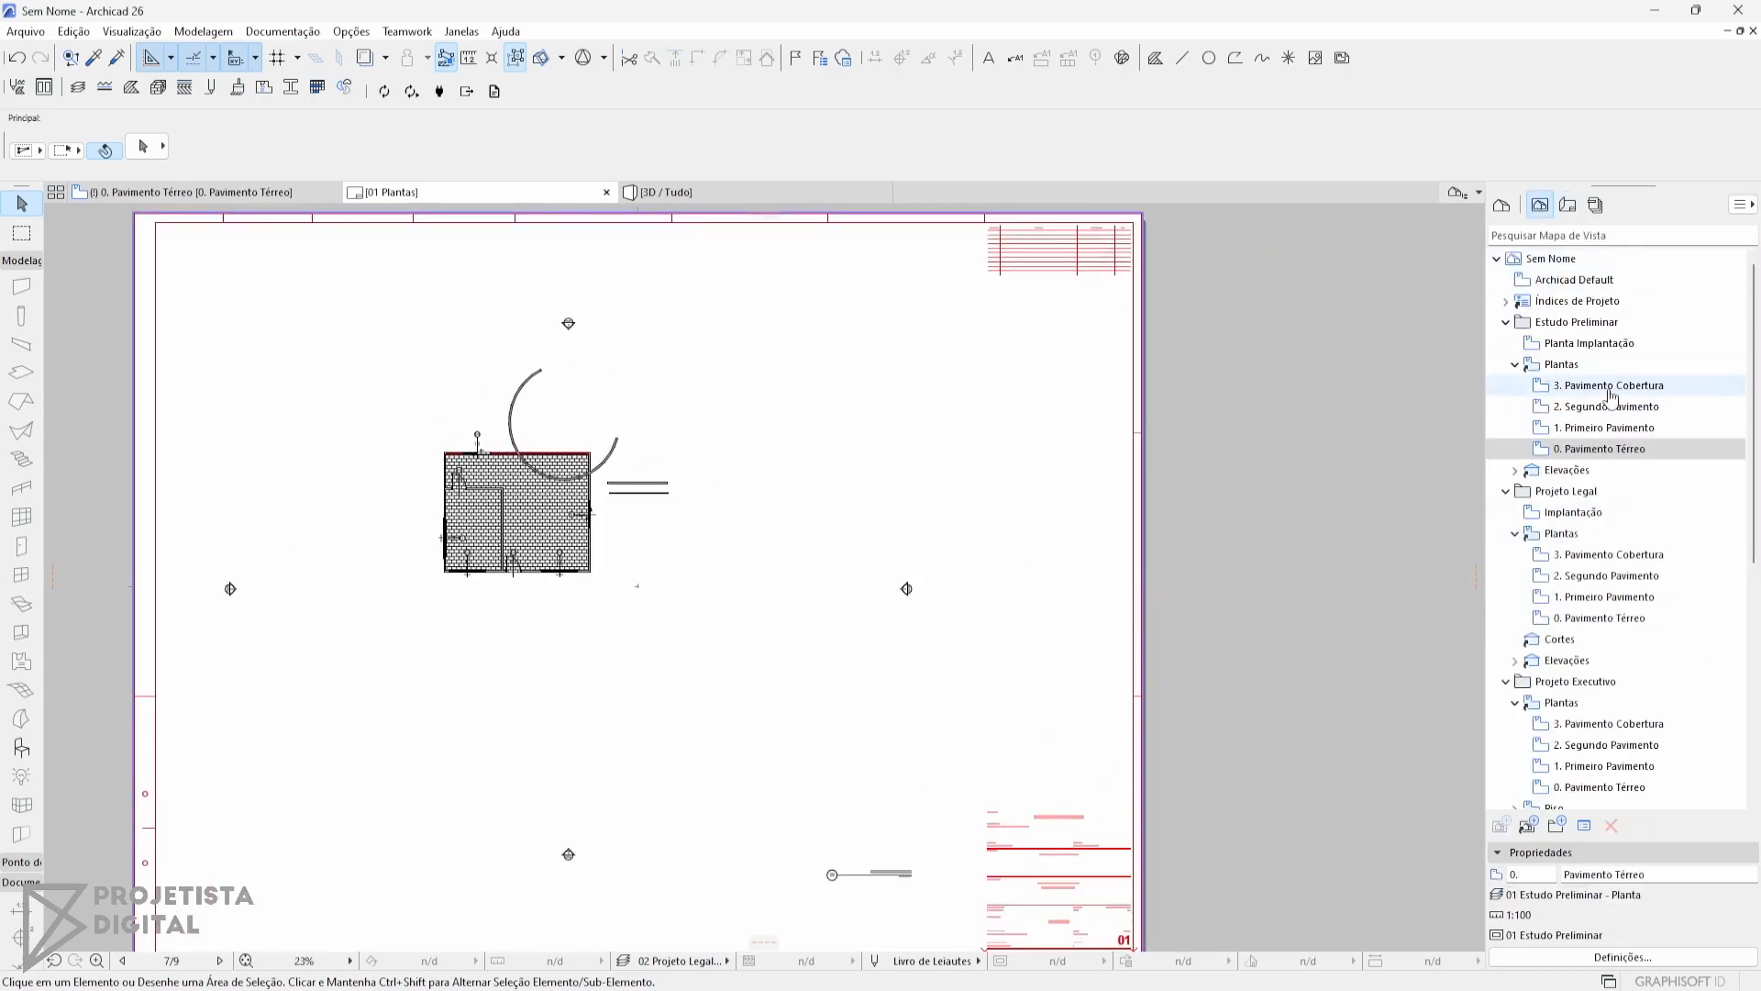
pyautogui.rightClick(1604, 429)
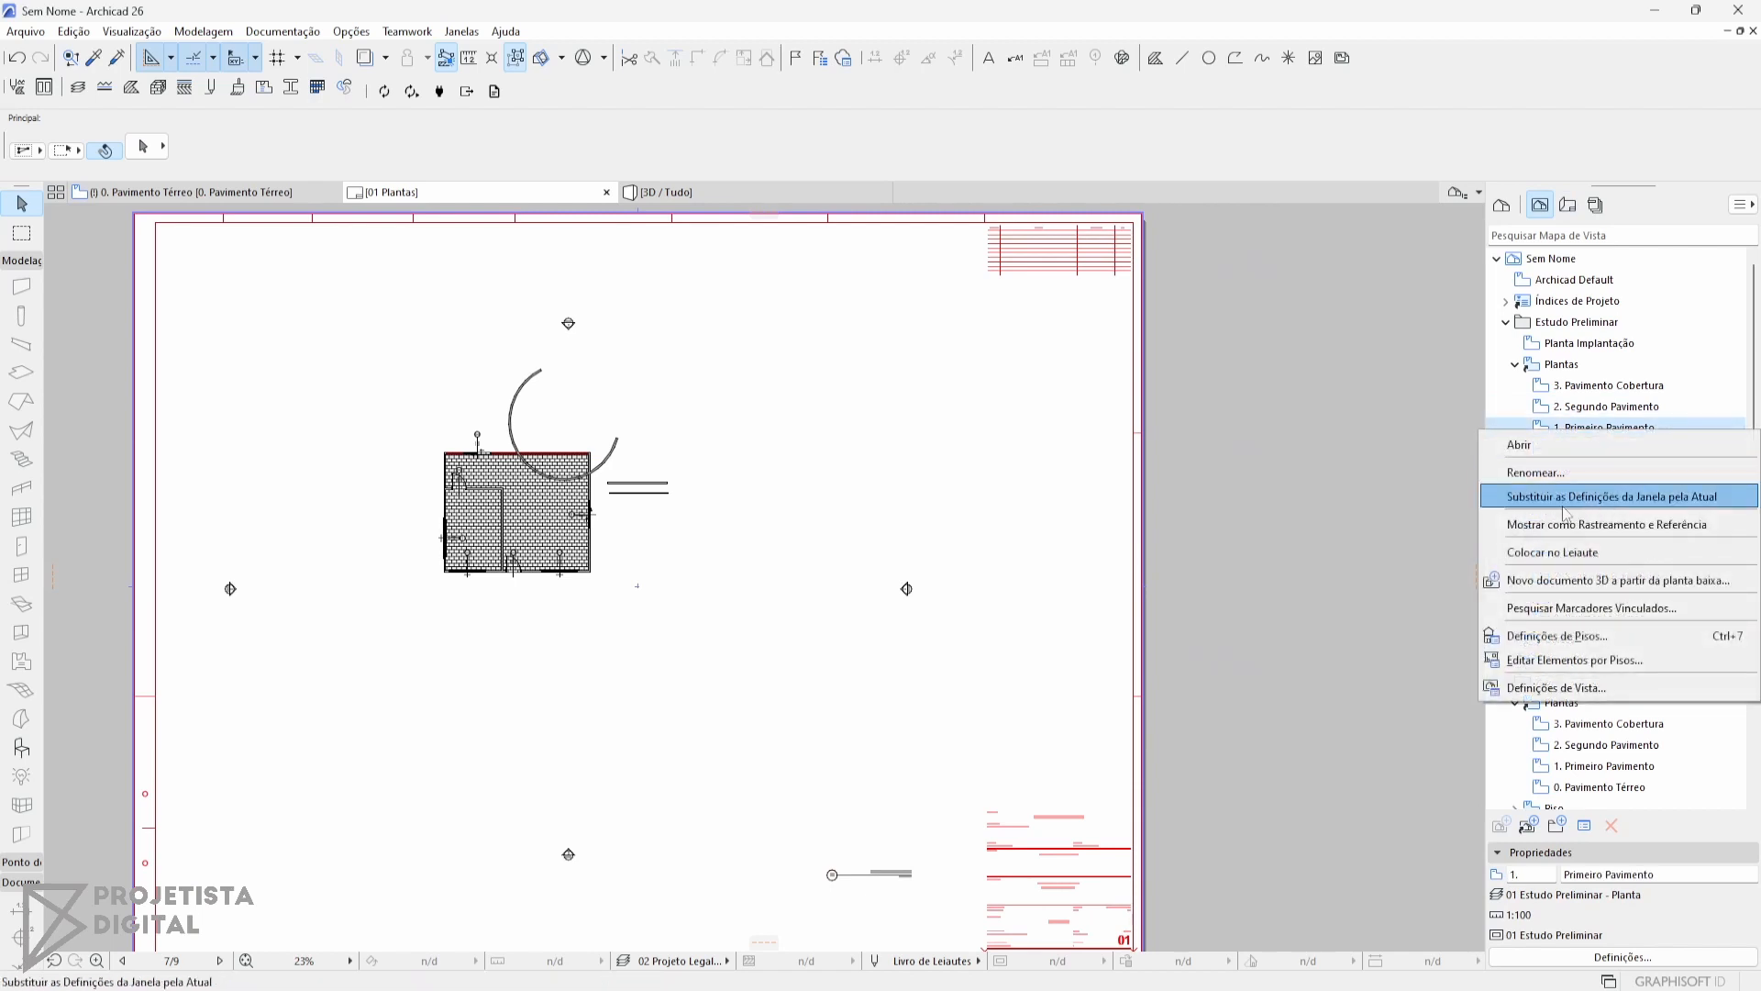
pyautogui.click(1568, 550)
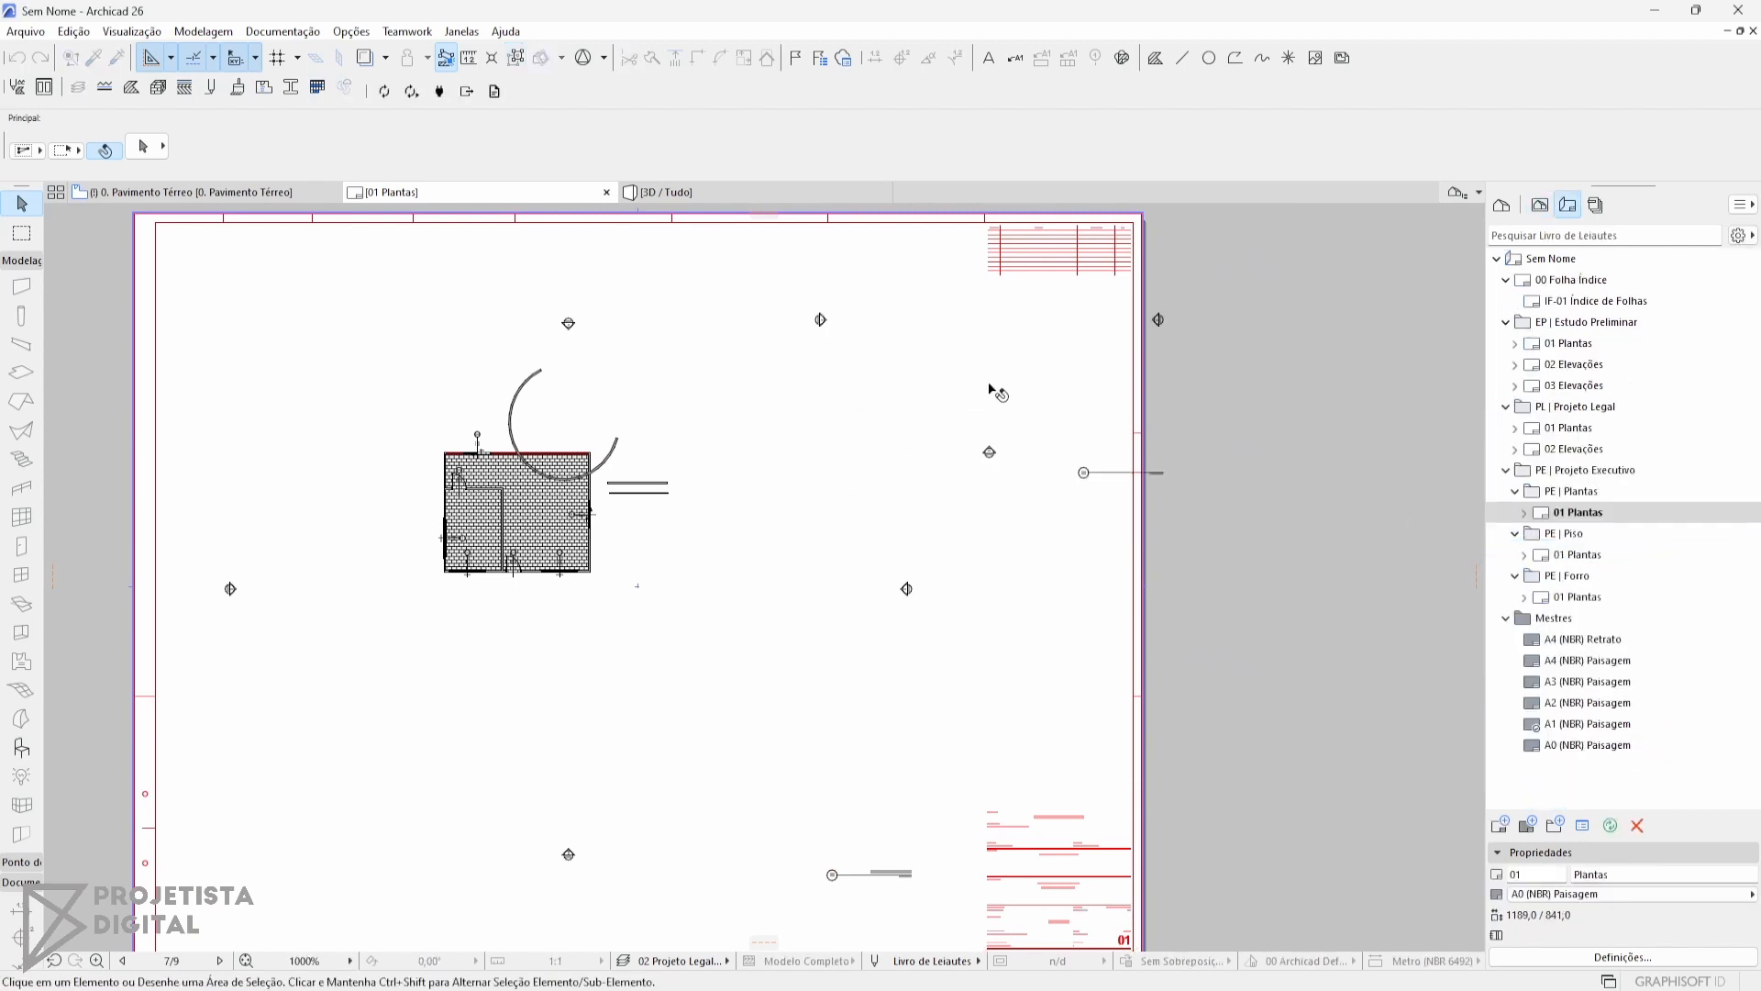
# Set the scale of the Pavimento Térreo drawing on the layout to 1:20.
pyautogui.click(584, 622)
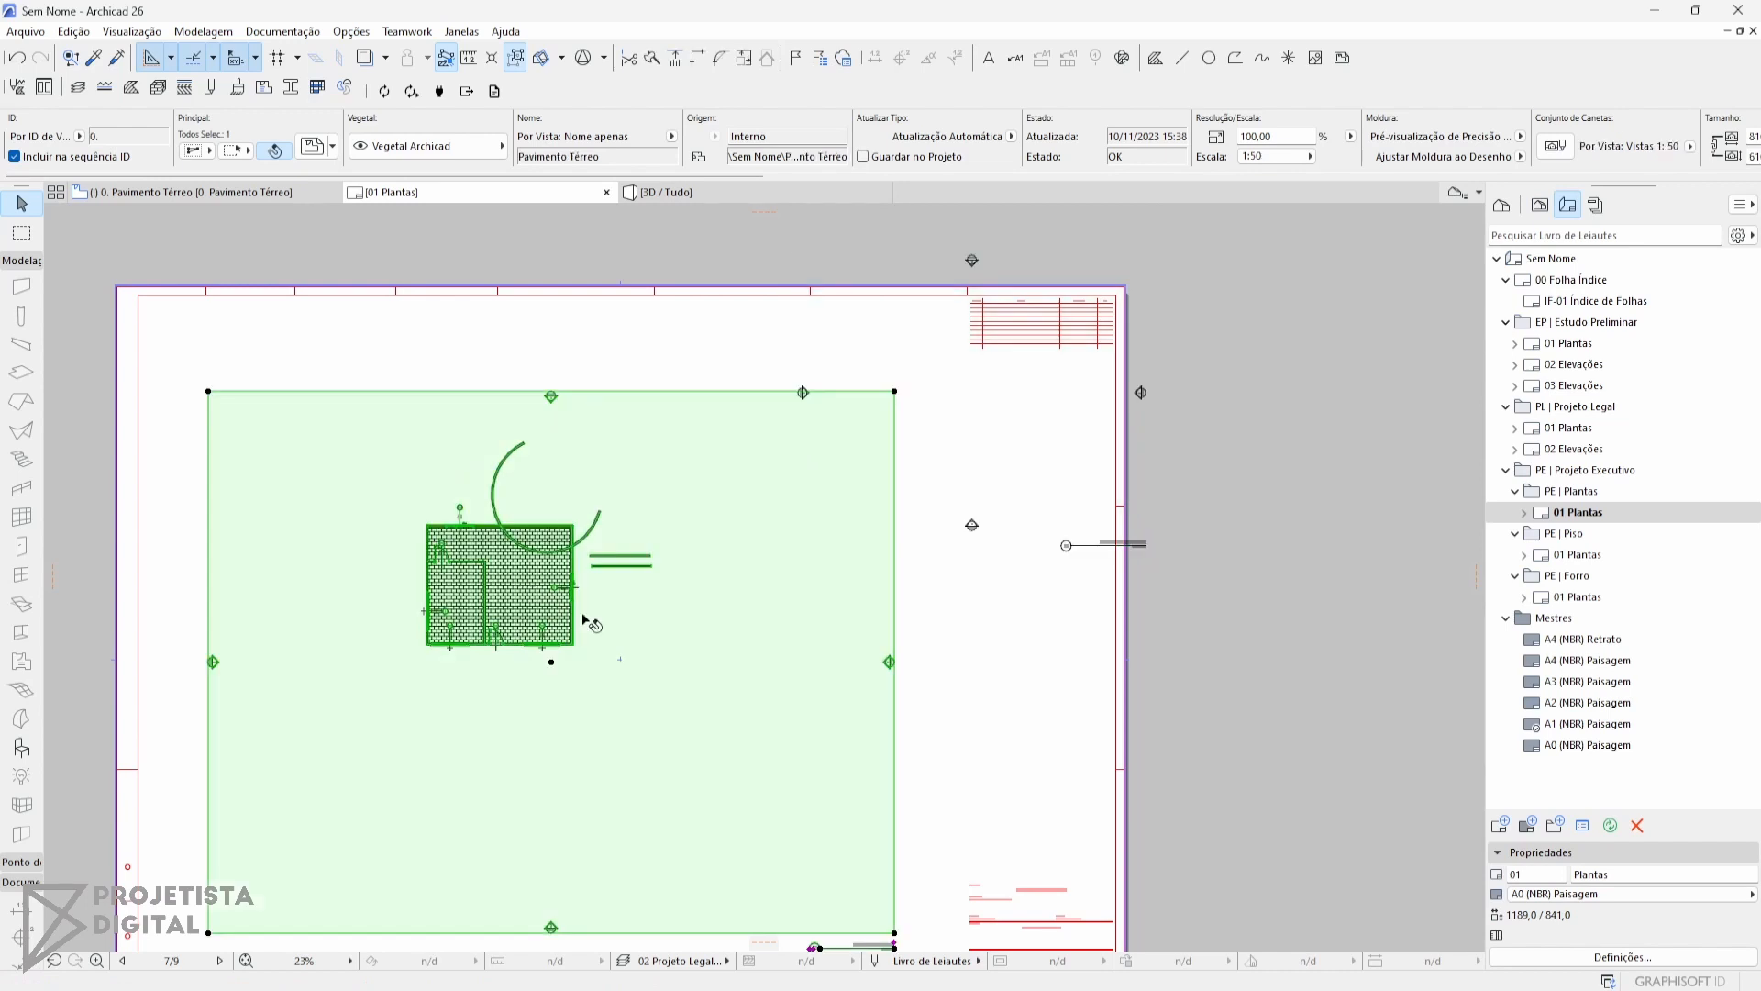
pyautogui.click(920, 445)
pyautogui.click(537, 557)
pyautogui.moveTo(497, 521); pyautogui.dragTo(758, 410, button='middle')
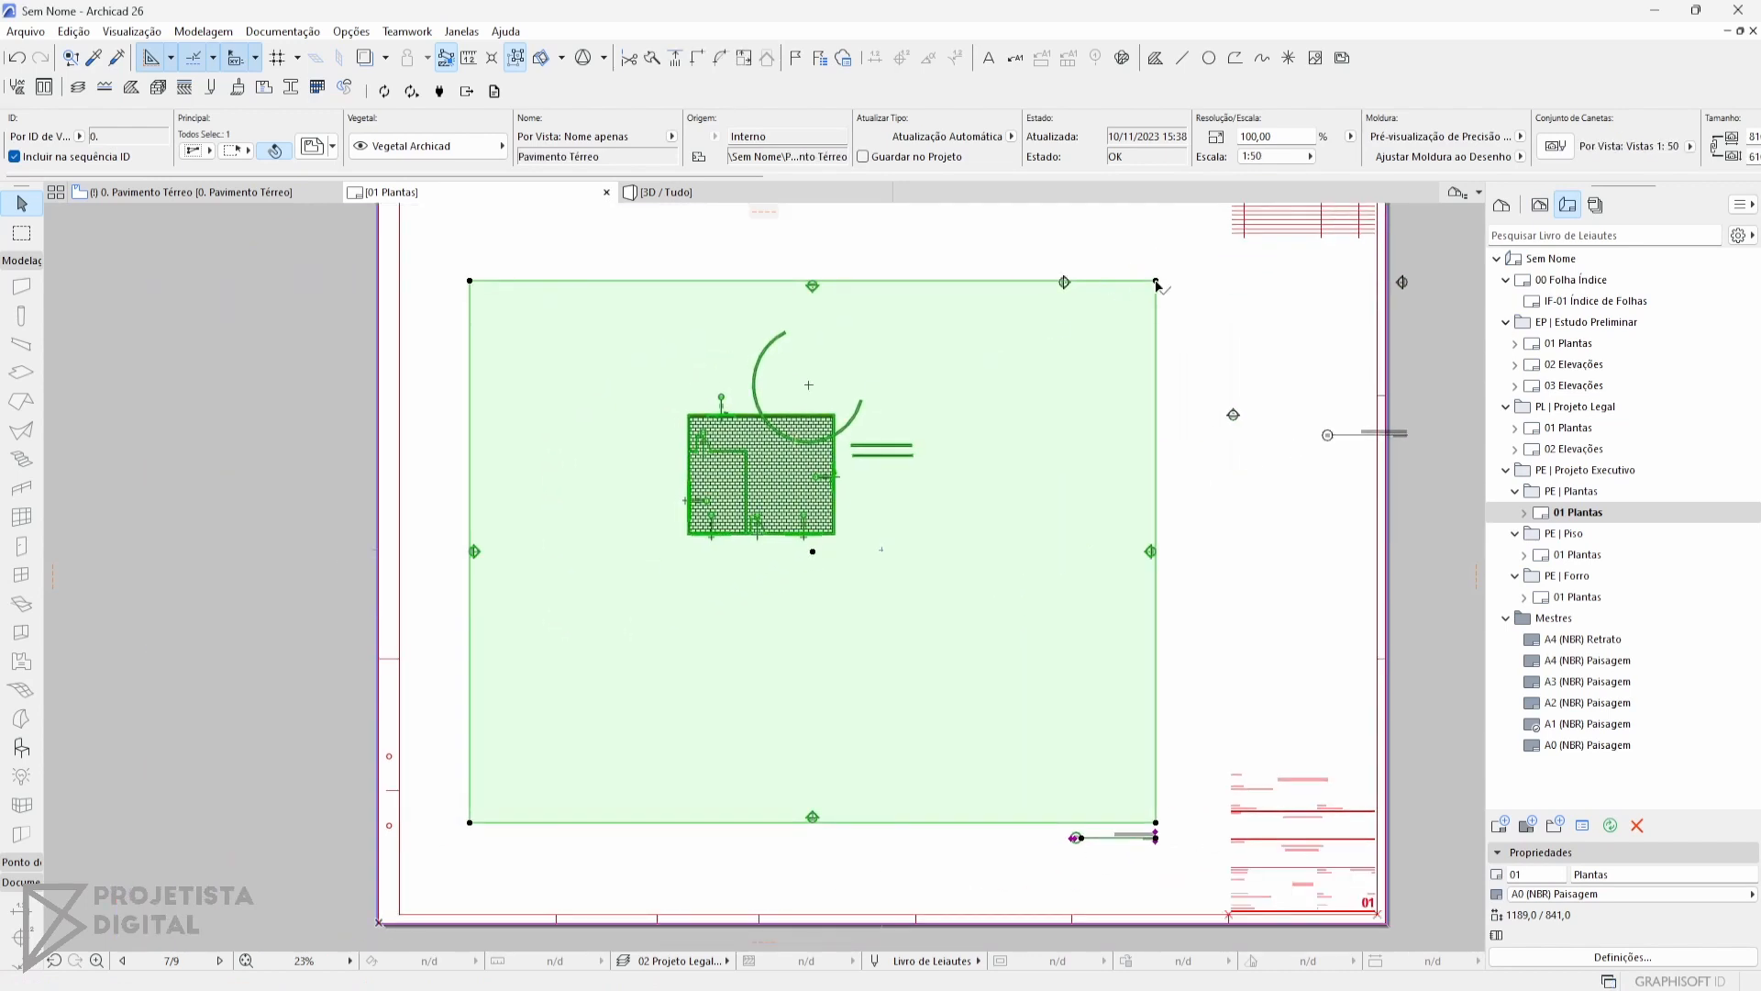
pyautogui.click(1156, 282)
pyautogui.press('Escape')
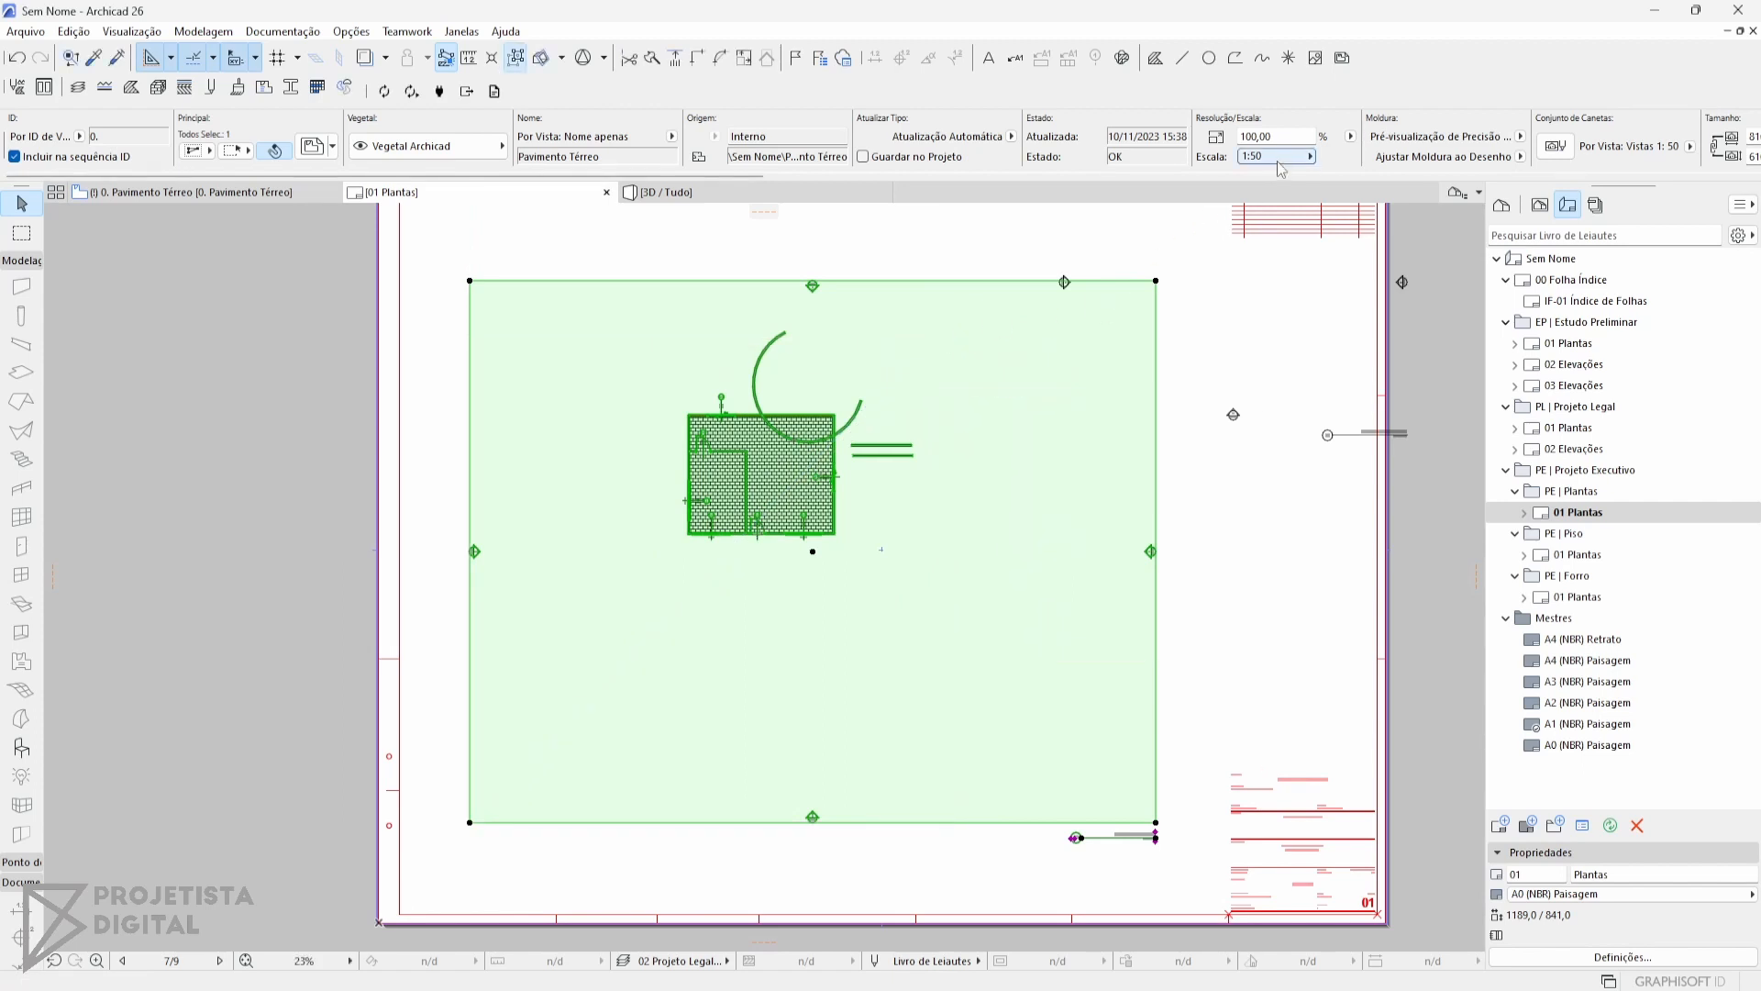
pyautogui.click(1279, 162)
pyautogui.click(1364, 295)
# Examine the size and position of the rescaled ground floor drawing against the A0 sheet and deselect it.
pyautogui.scroll(-3, 963, 543)
pyautogui.moveTo(1055, 382); pyautogui.dragTo(831, 732, button='middle')
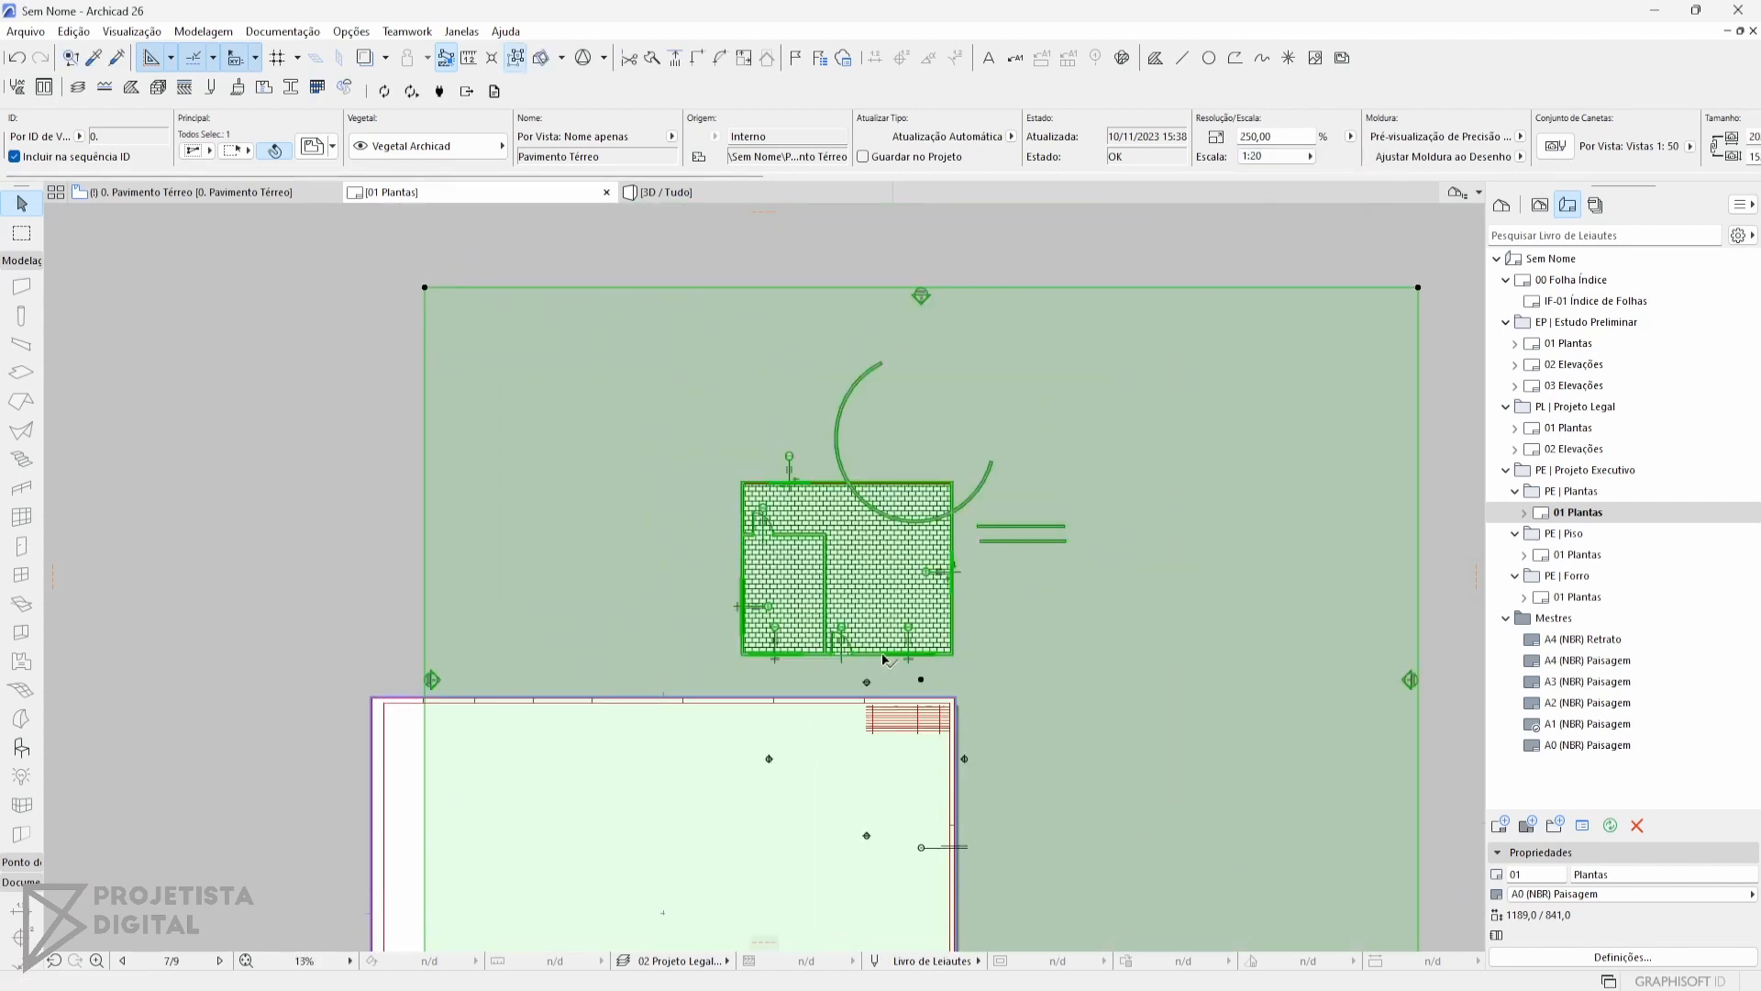
pyautogui.scroll(3, 881, 633)
pyautogui.scroll(-2, 886, 490)
pyautogui.press('Escape')
pyautogui.moveTo(870, 610); pyautogui.dragTo(1137, 474, button='middle')
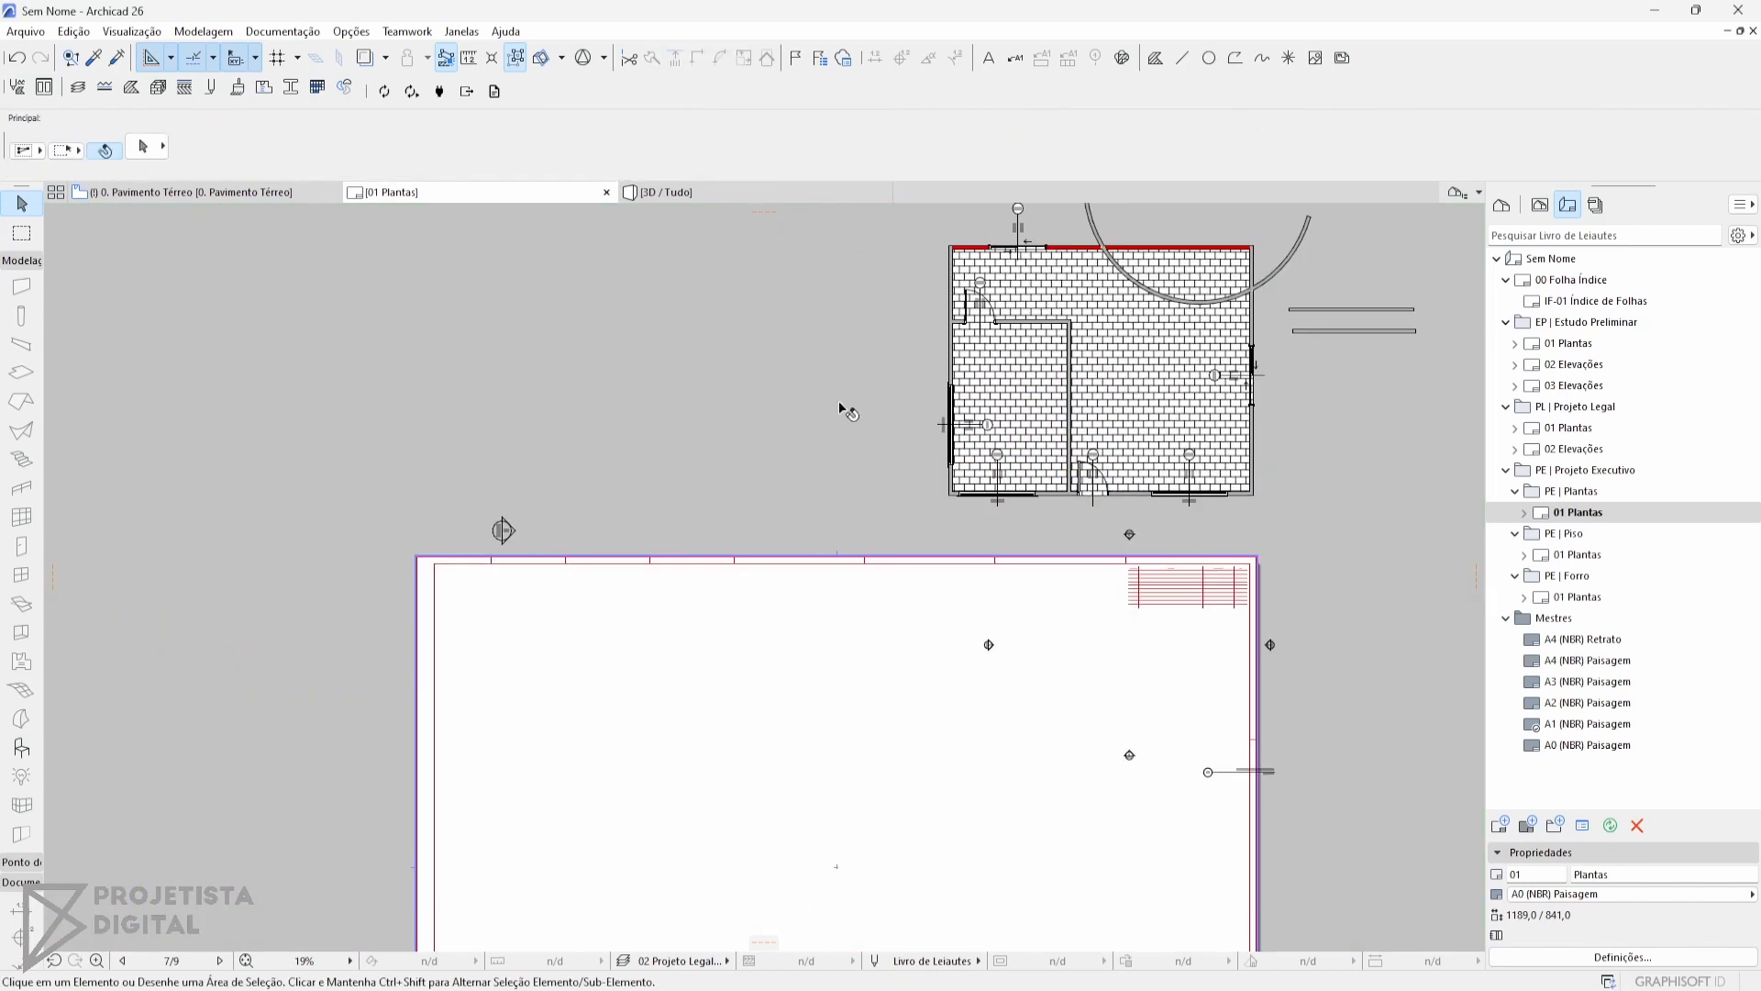
pyautogui.scroll(-2, 838, 409)
pyautogui.moveTo(852, 667); pyautogui.dragTo(943, 524, button='middle')
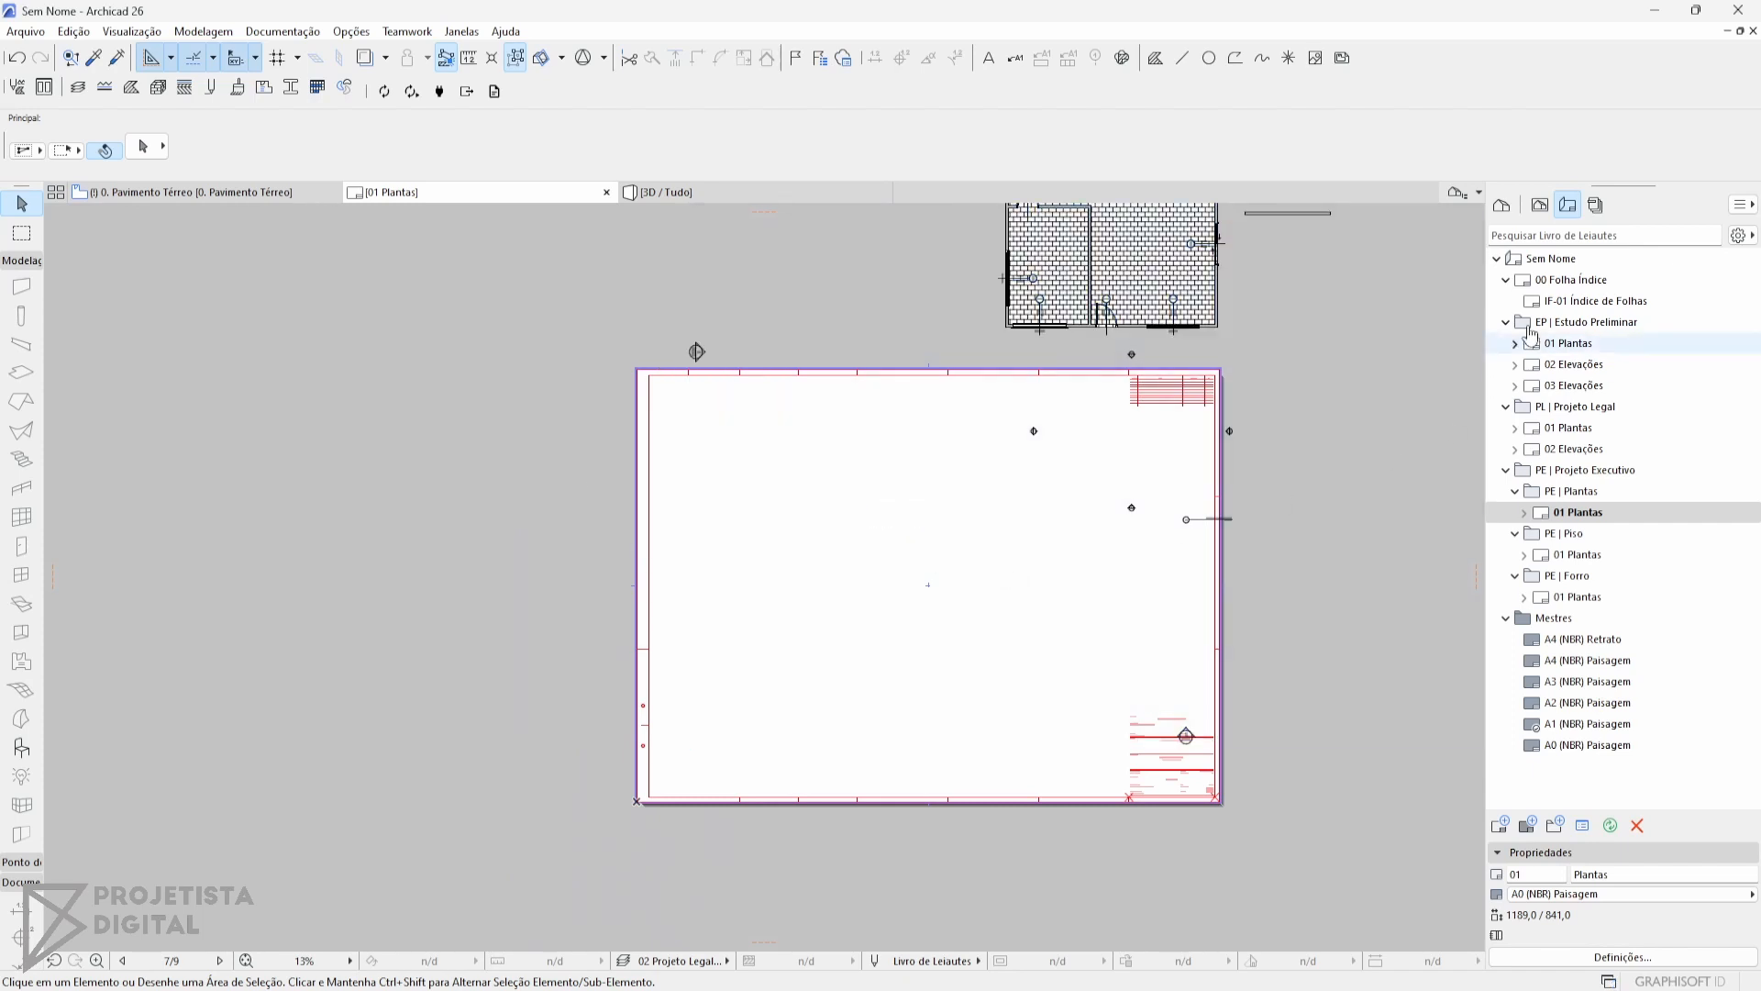
# Open the publisher set and expand the Projeto Legal and Projeto Executivo folders under Leiautes PDF.
pyautogui.click(1596, 206)
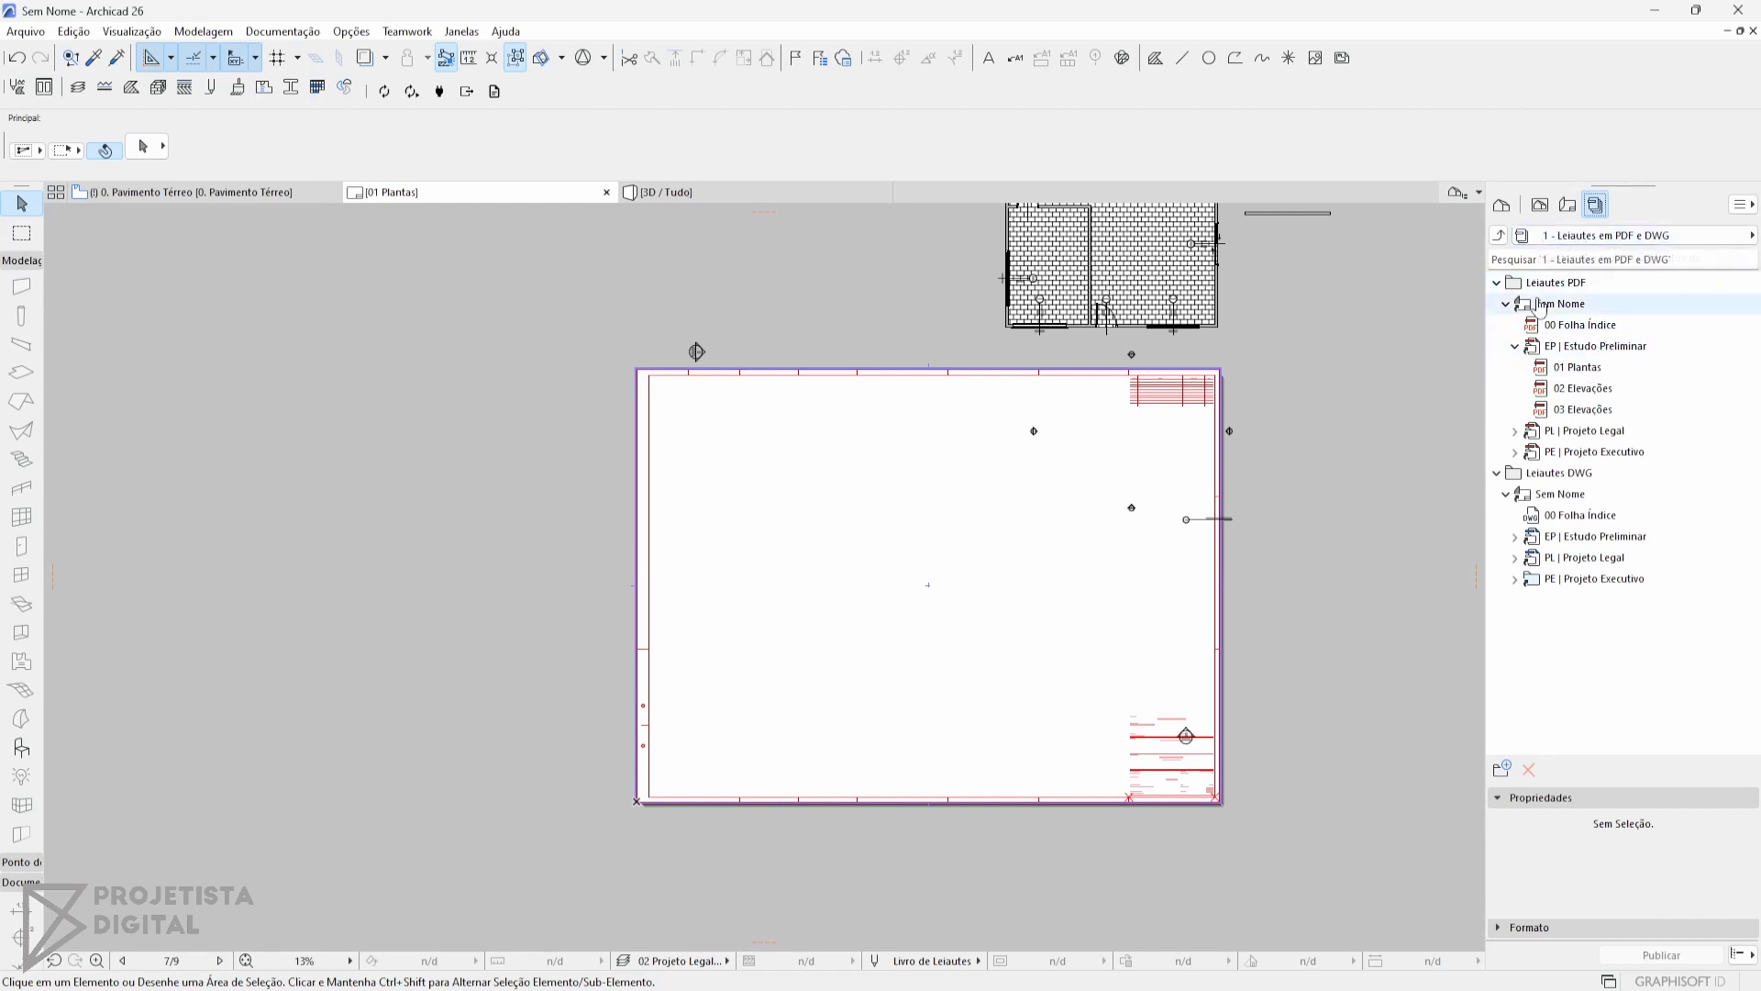
pyautogui.click(1625, 325)
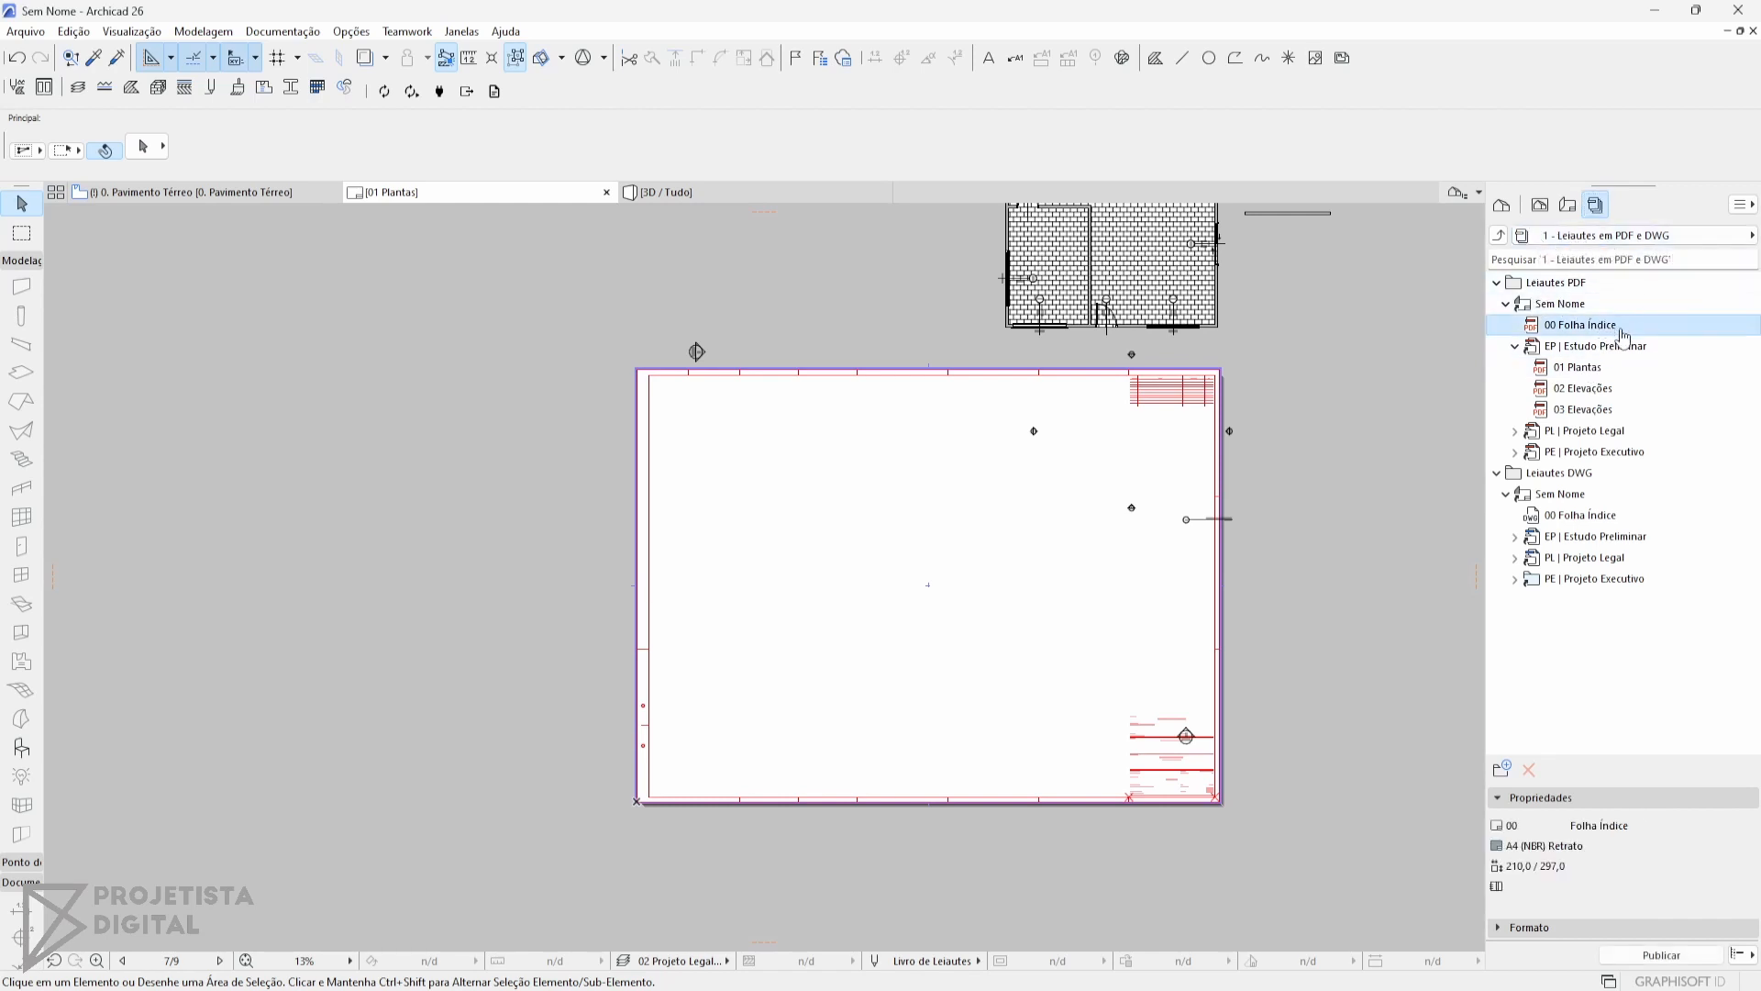
pyautogui.click(1608, 350)
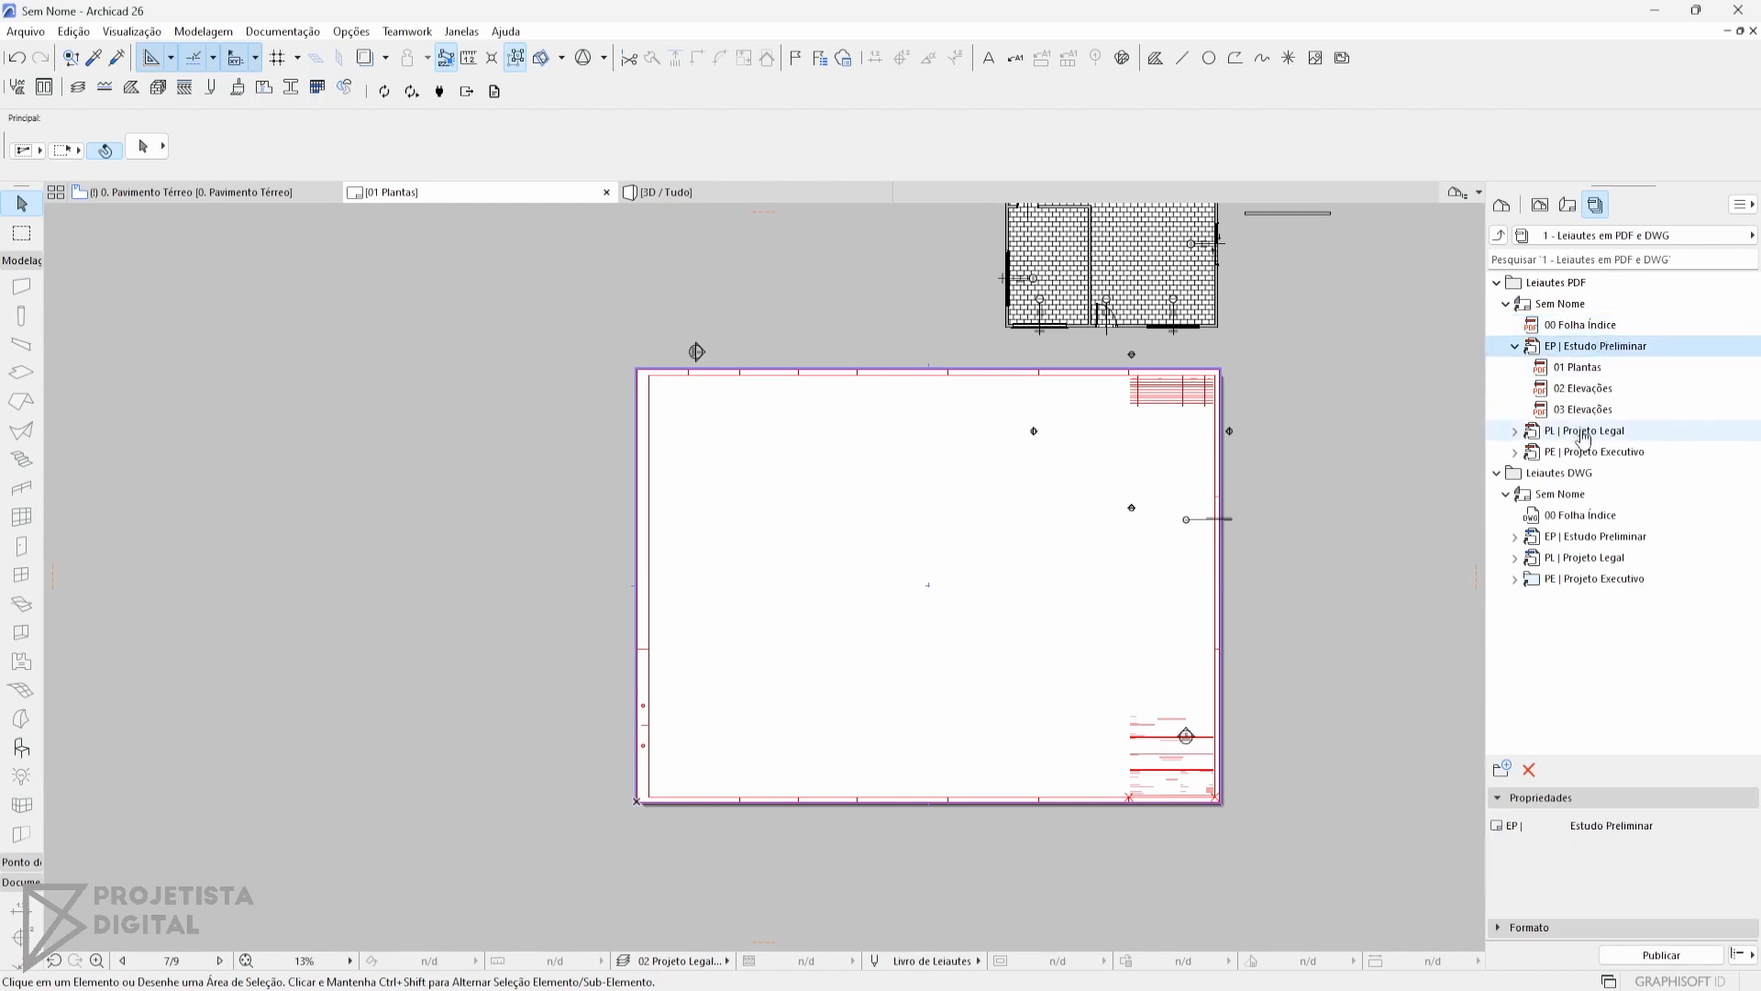
pyautogui.click(1515, 430)
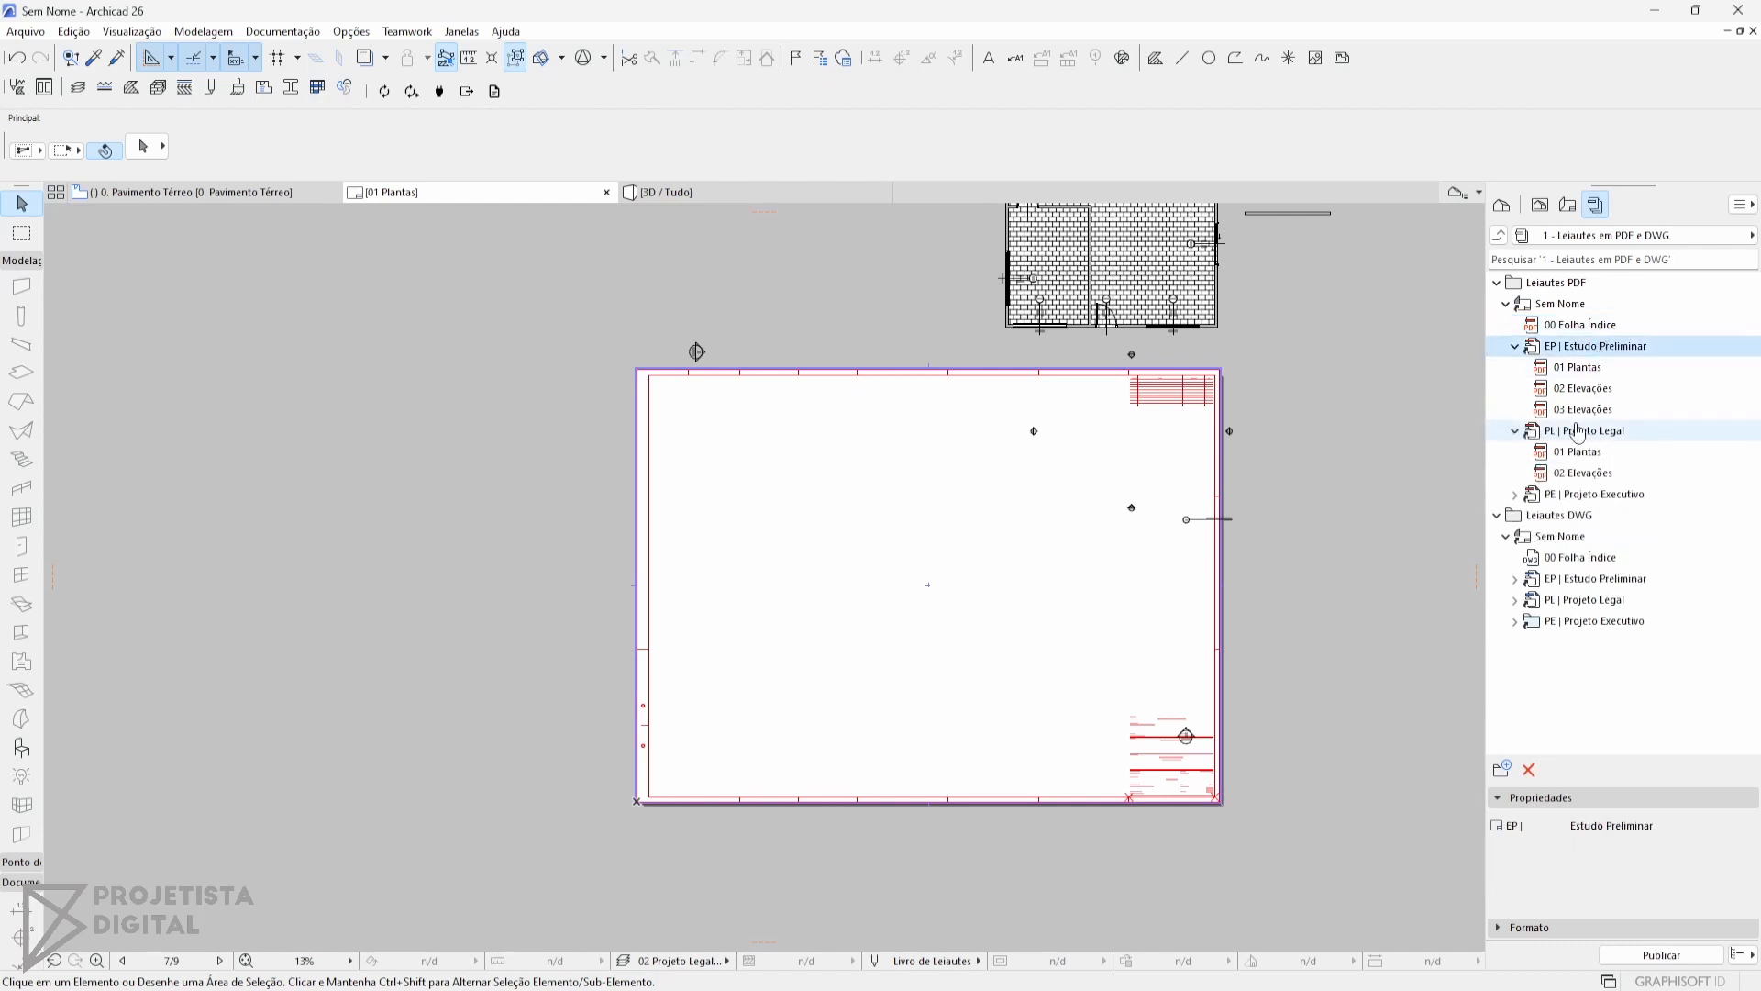
pyautogui.click(1515, 495)
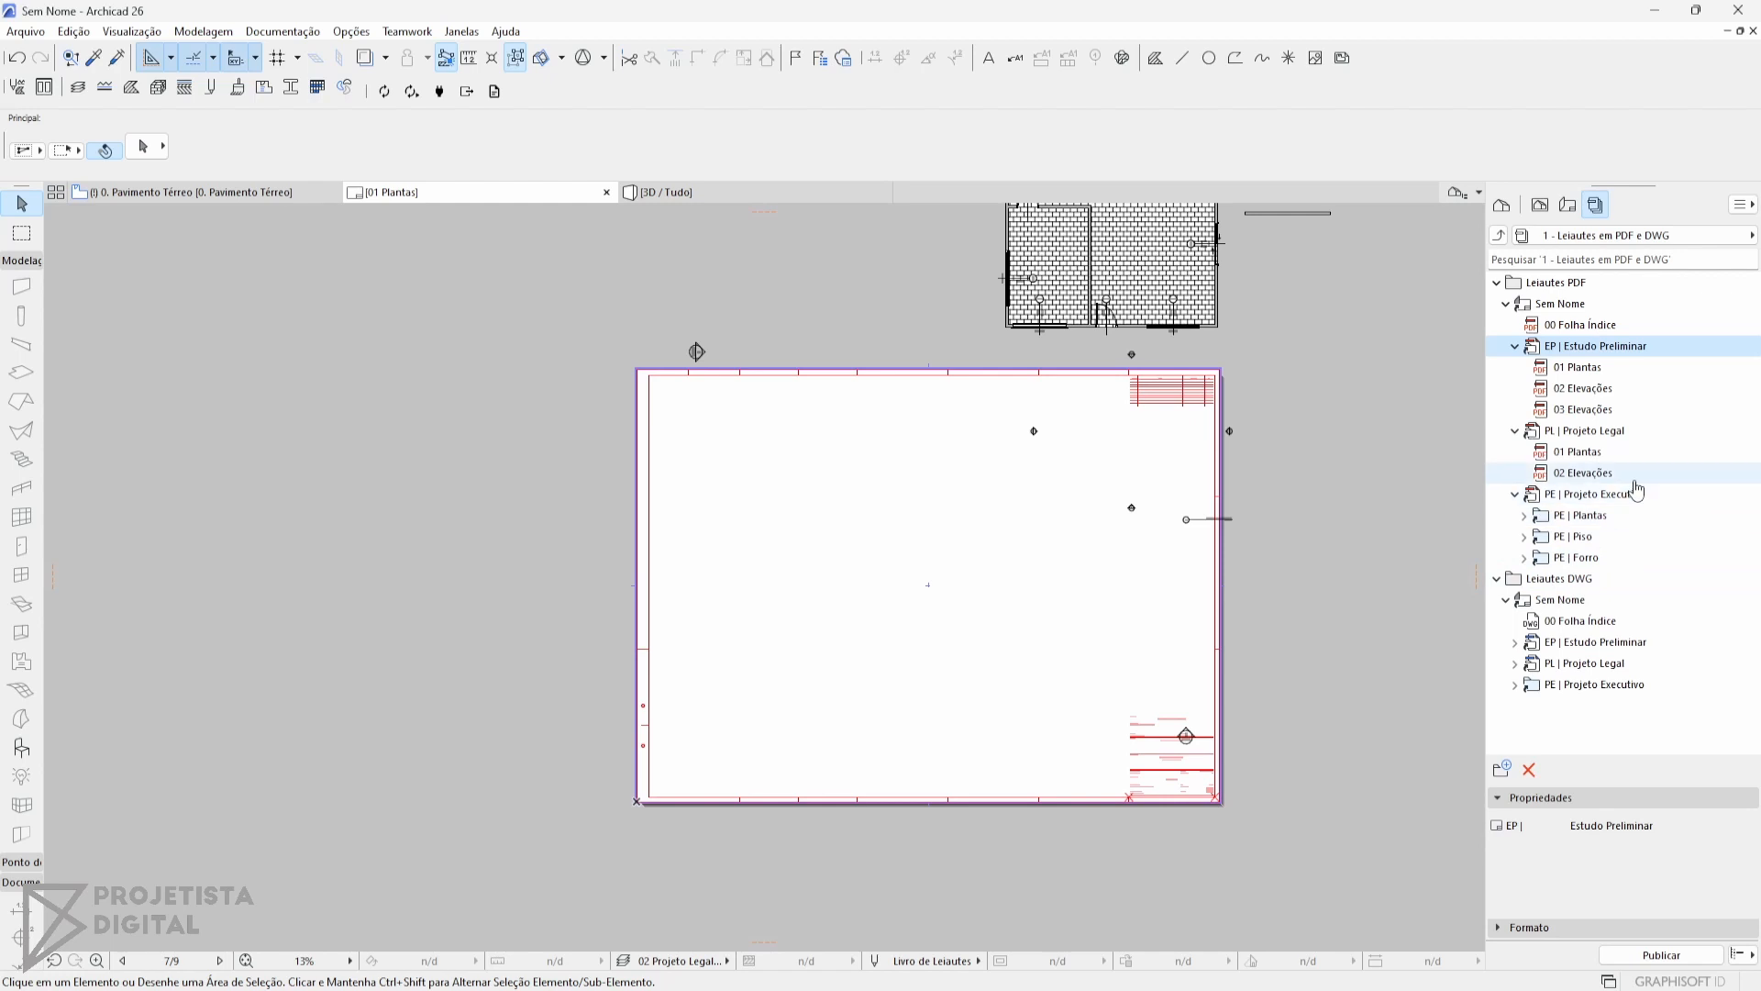
# Compare the Layout Book and View Map structures with the publisher set, ending on the publisher set.
pyautogui.click(1570, 206)
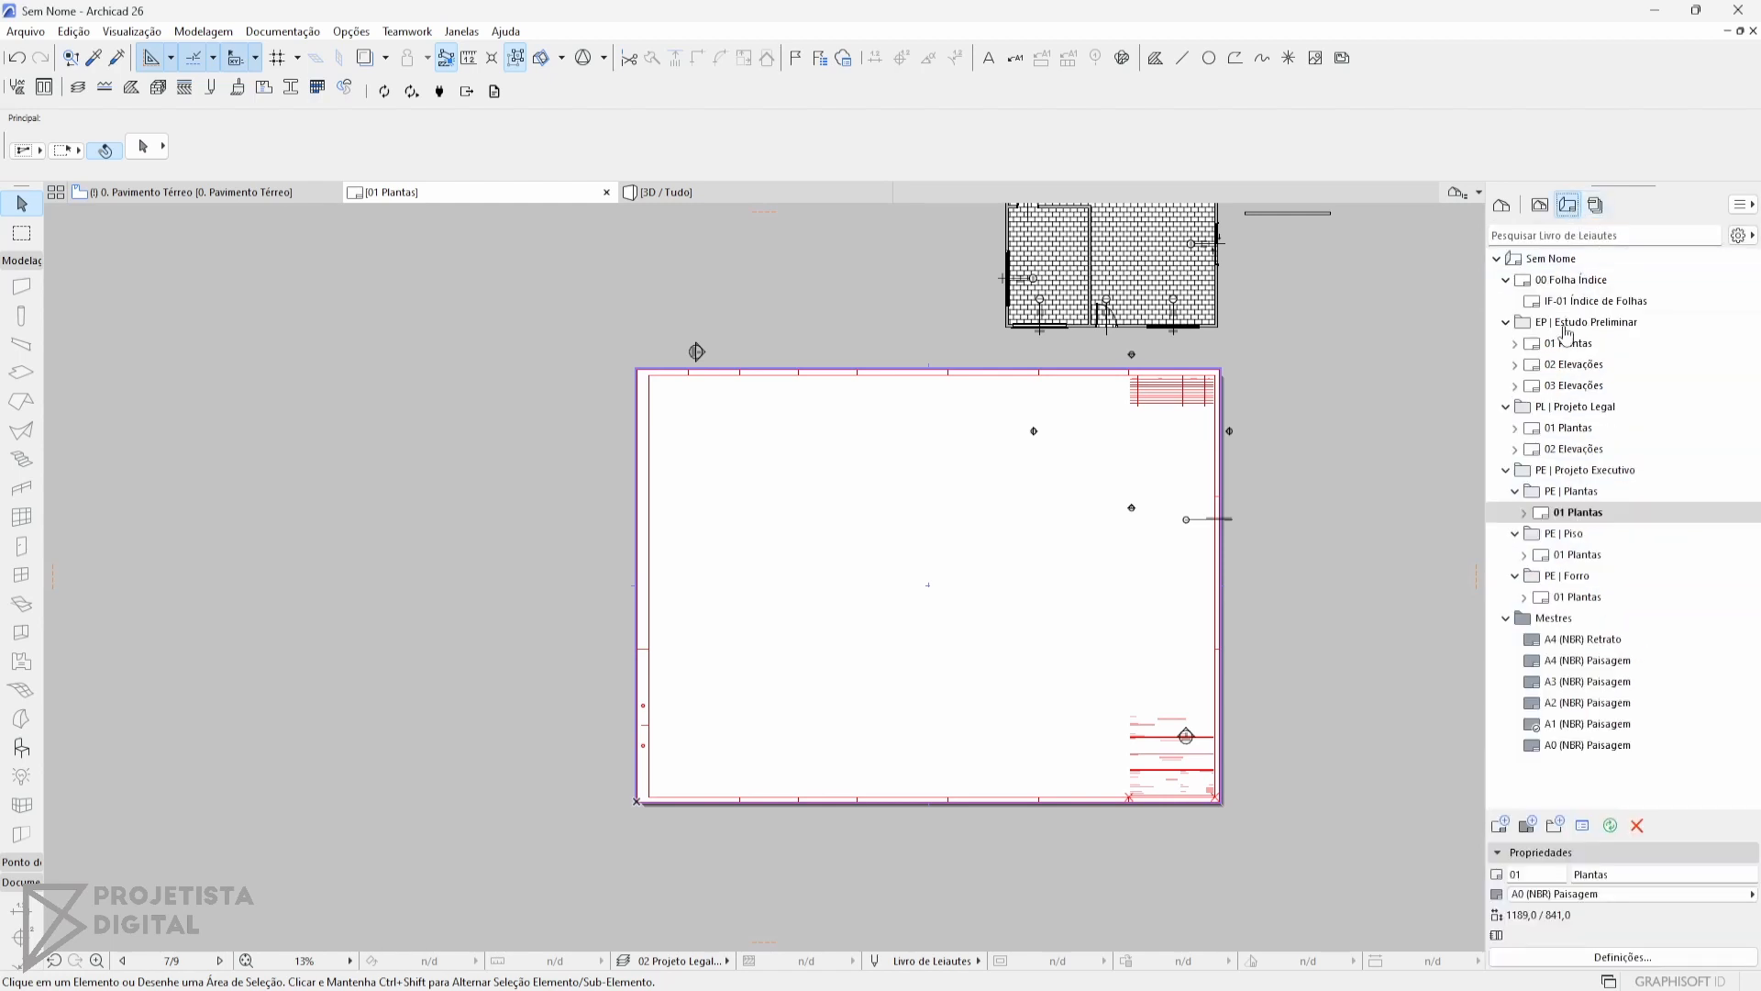
pyautogui.click(1541, 206)
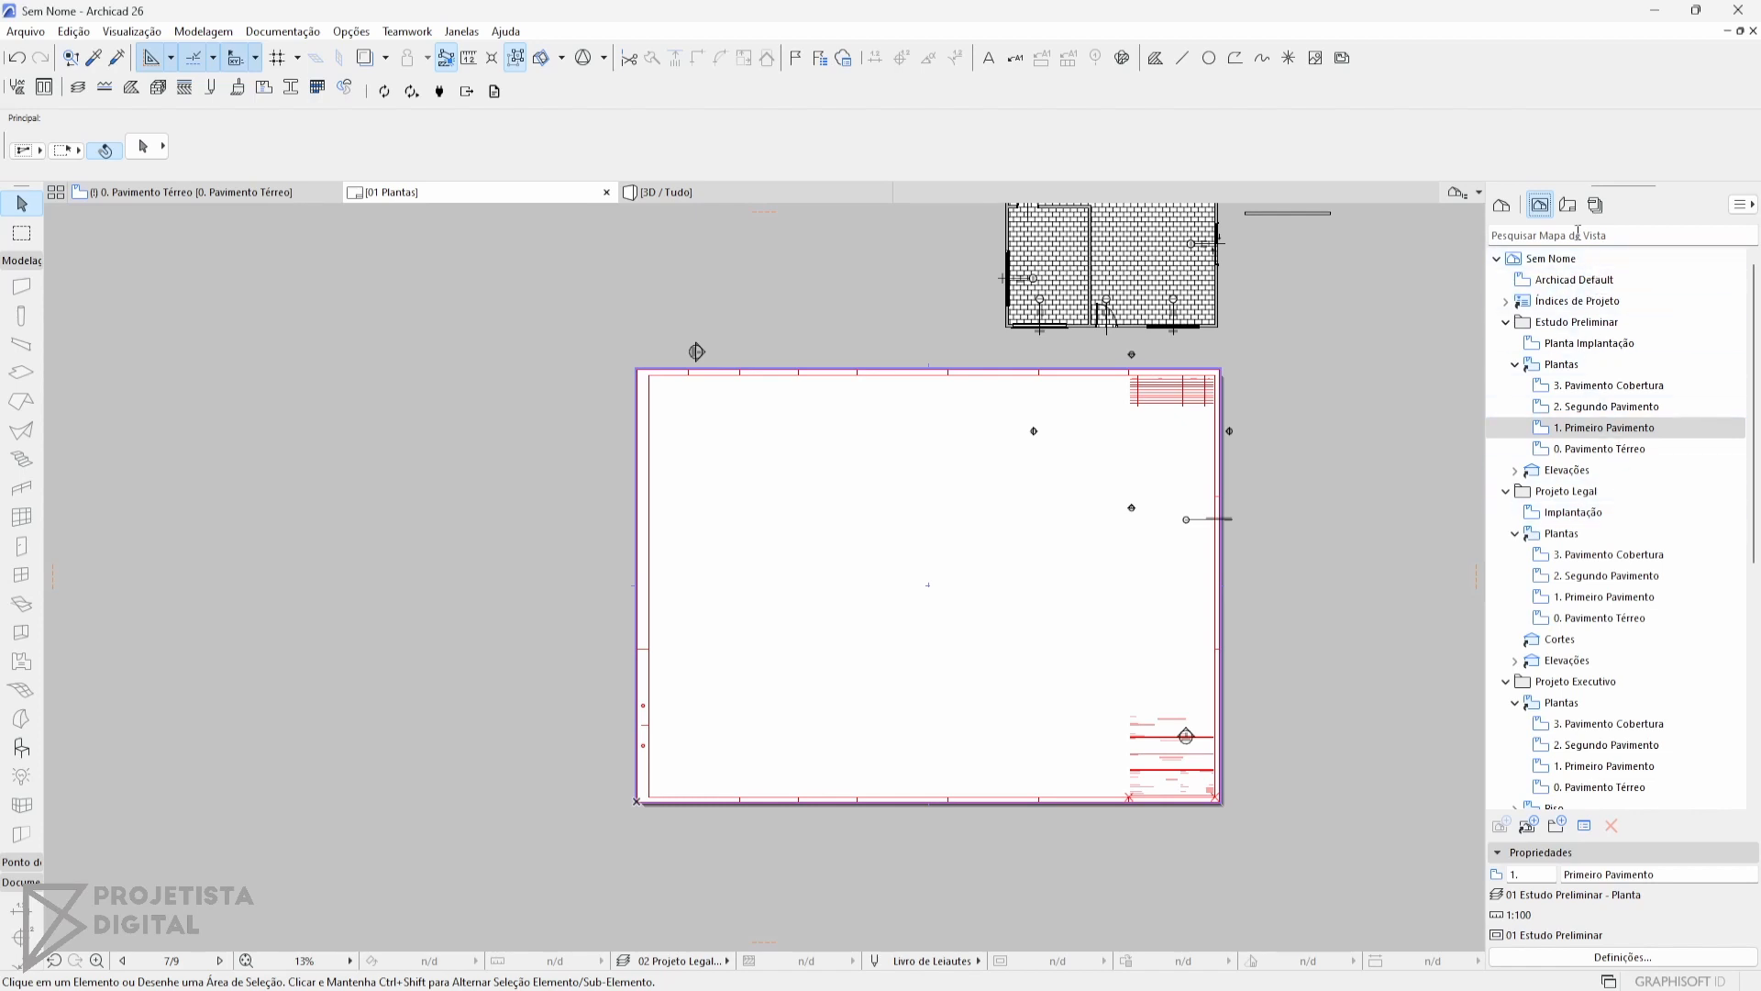
pyautogui.click(1597, 205)
pyautogui.click(1571, 206)
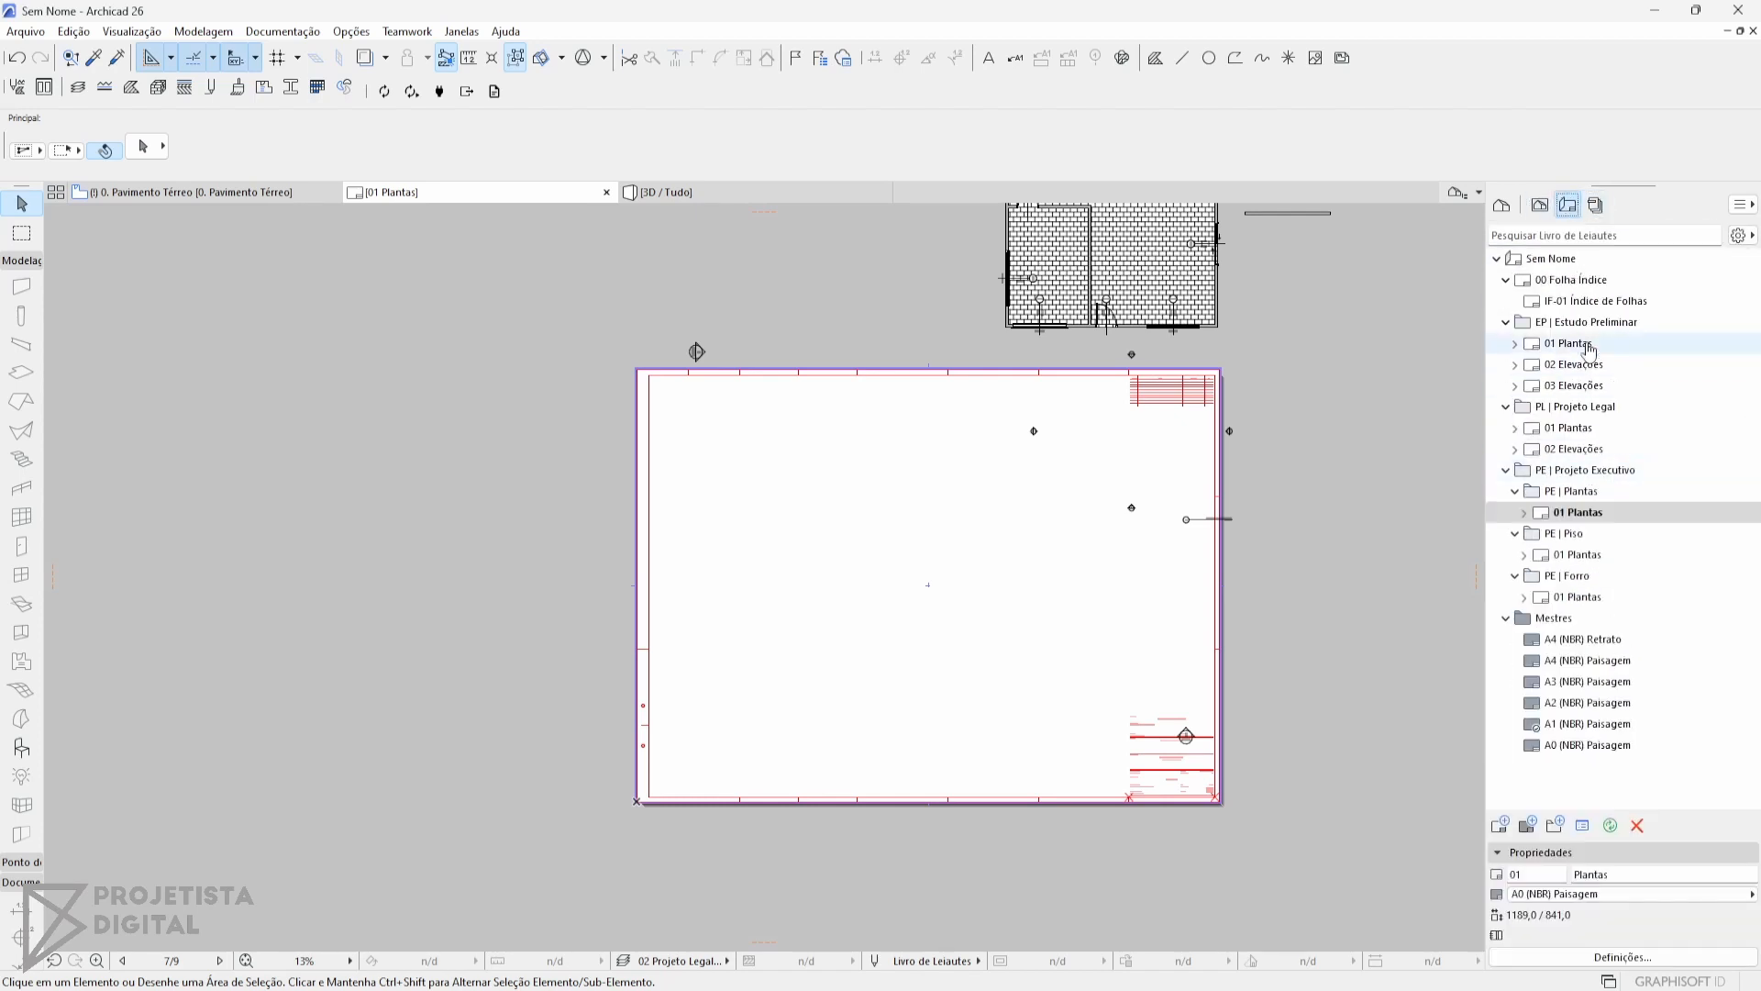
pyautogui.click(1598, 206)
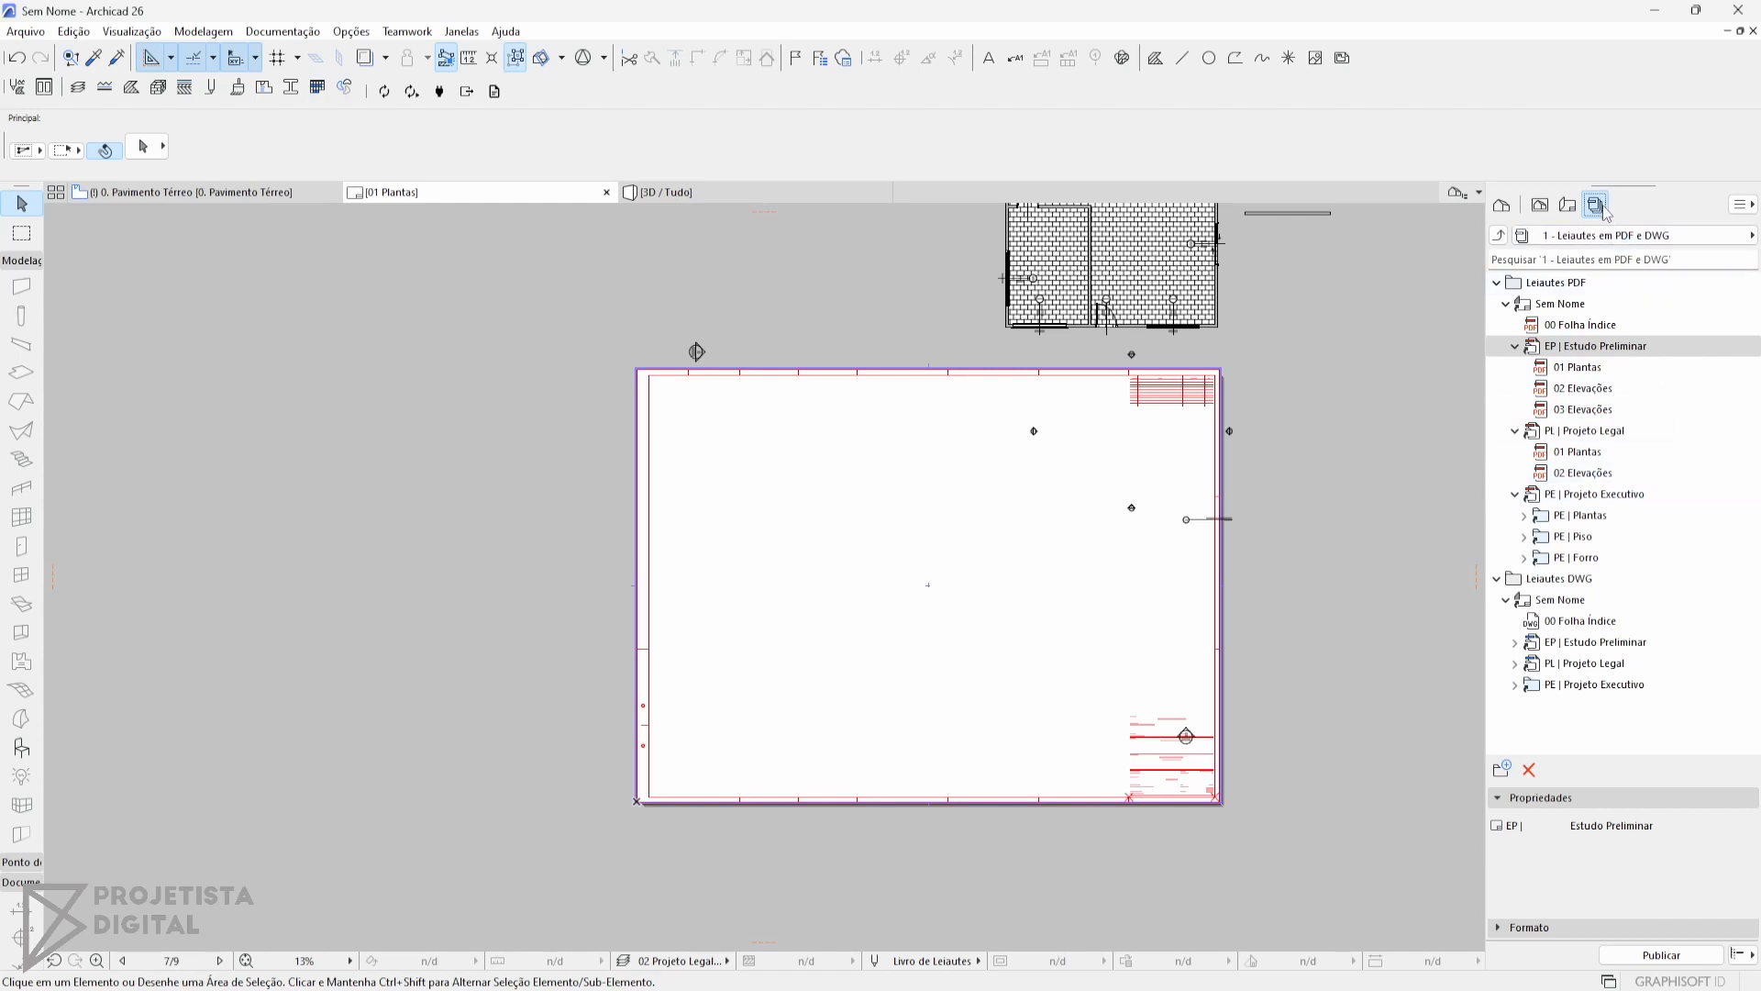
# Return to the 0. Pavimento Térreo floor plan and view the whole sample plan.
pyautogui.moveTo(979, 484); pyautogui.dragTo(995, 500, button='middle')
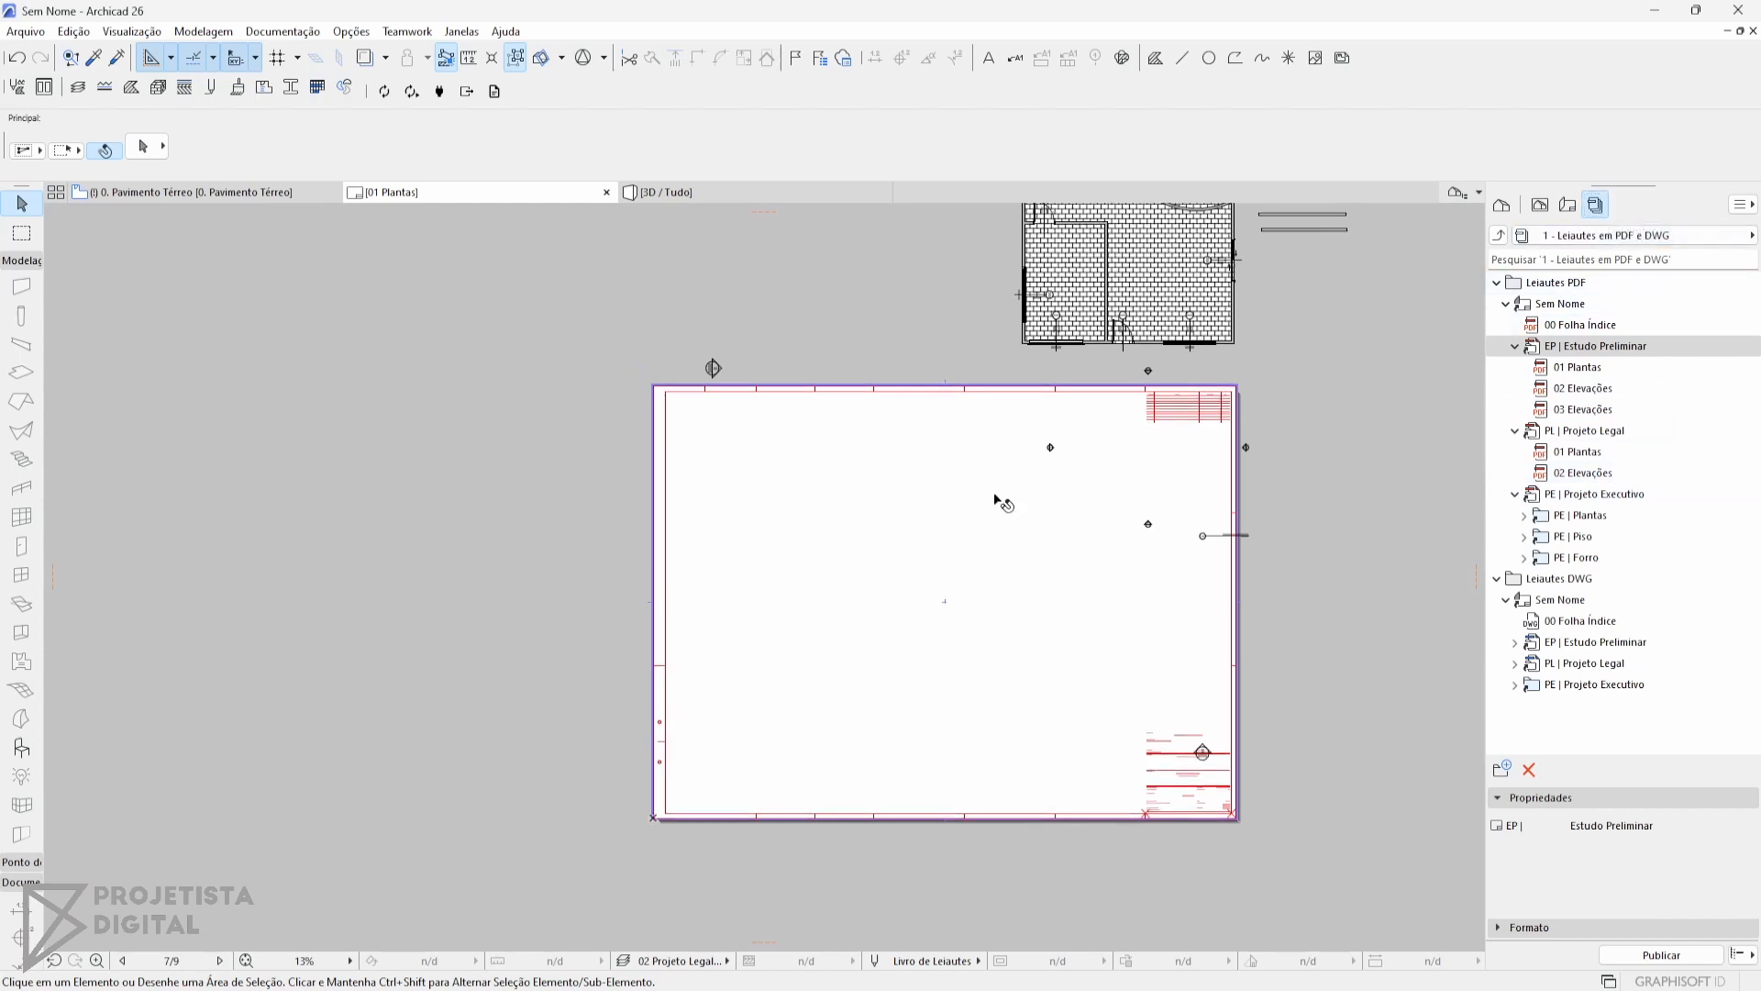
pyautogui.click(202, 191)
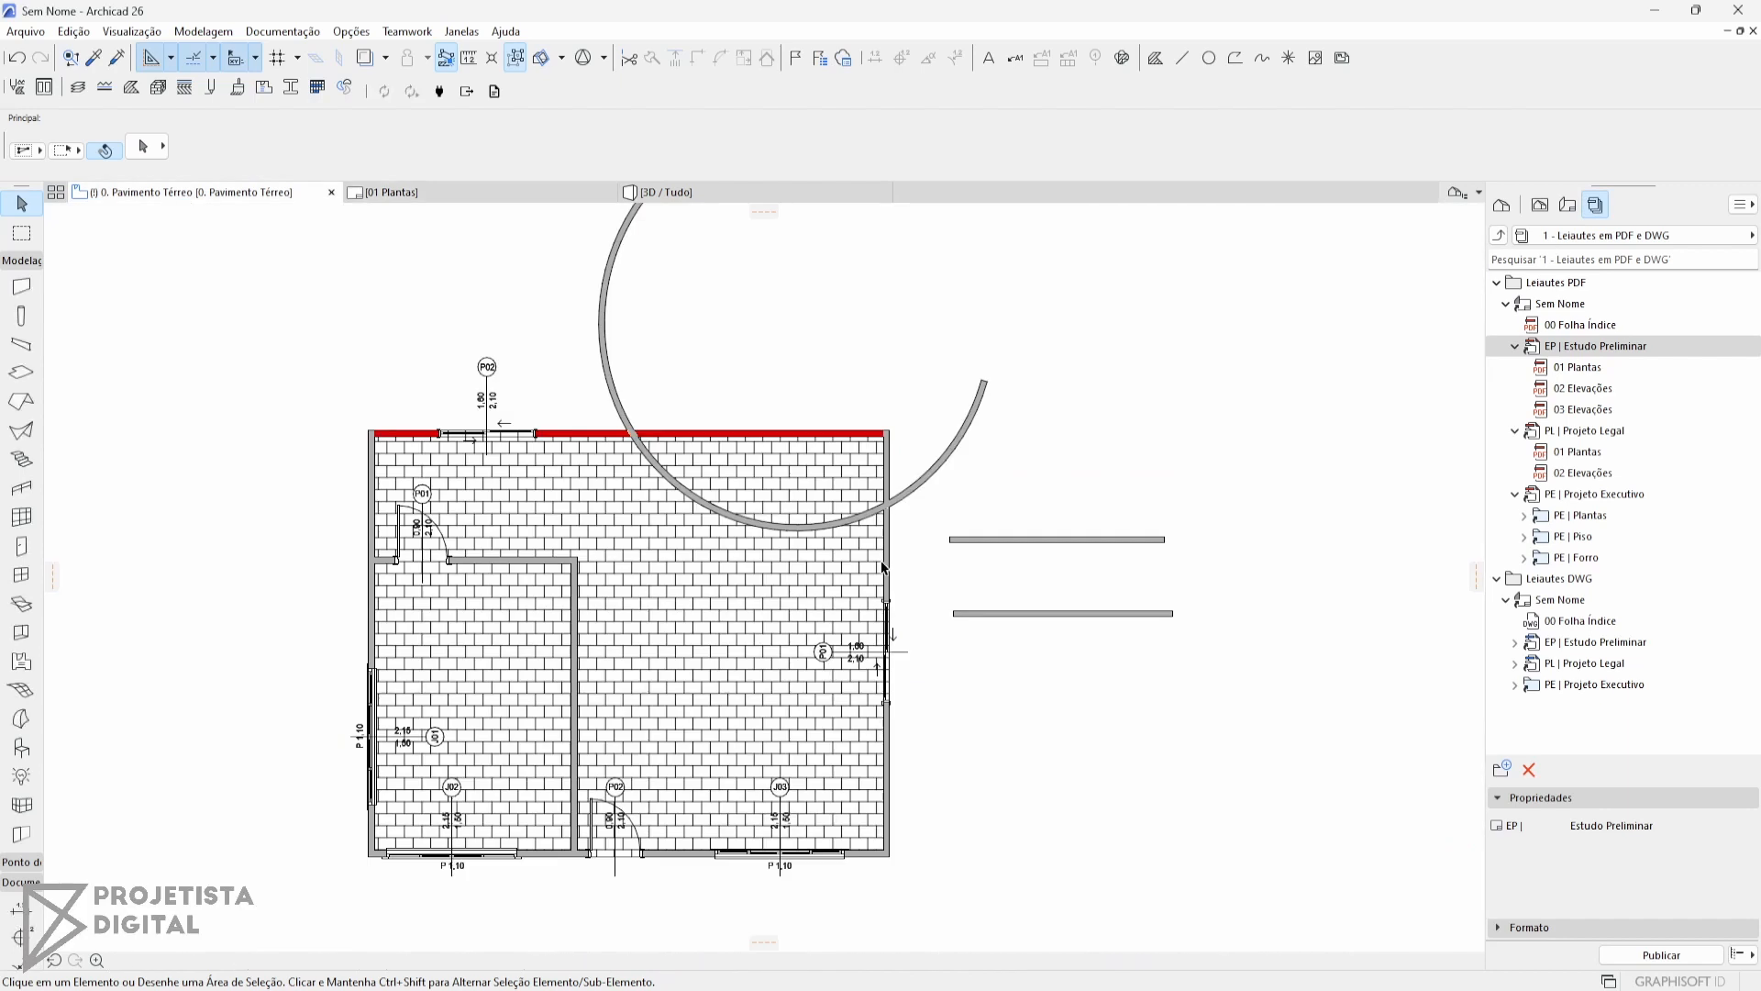
pyautogui.scroll(-2, 832, 526)
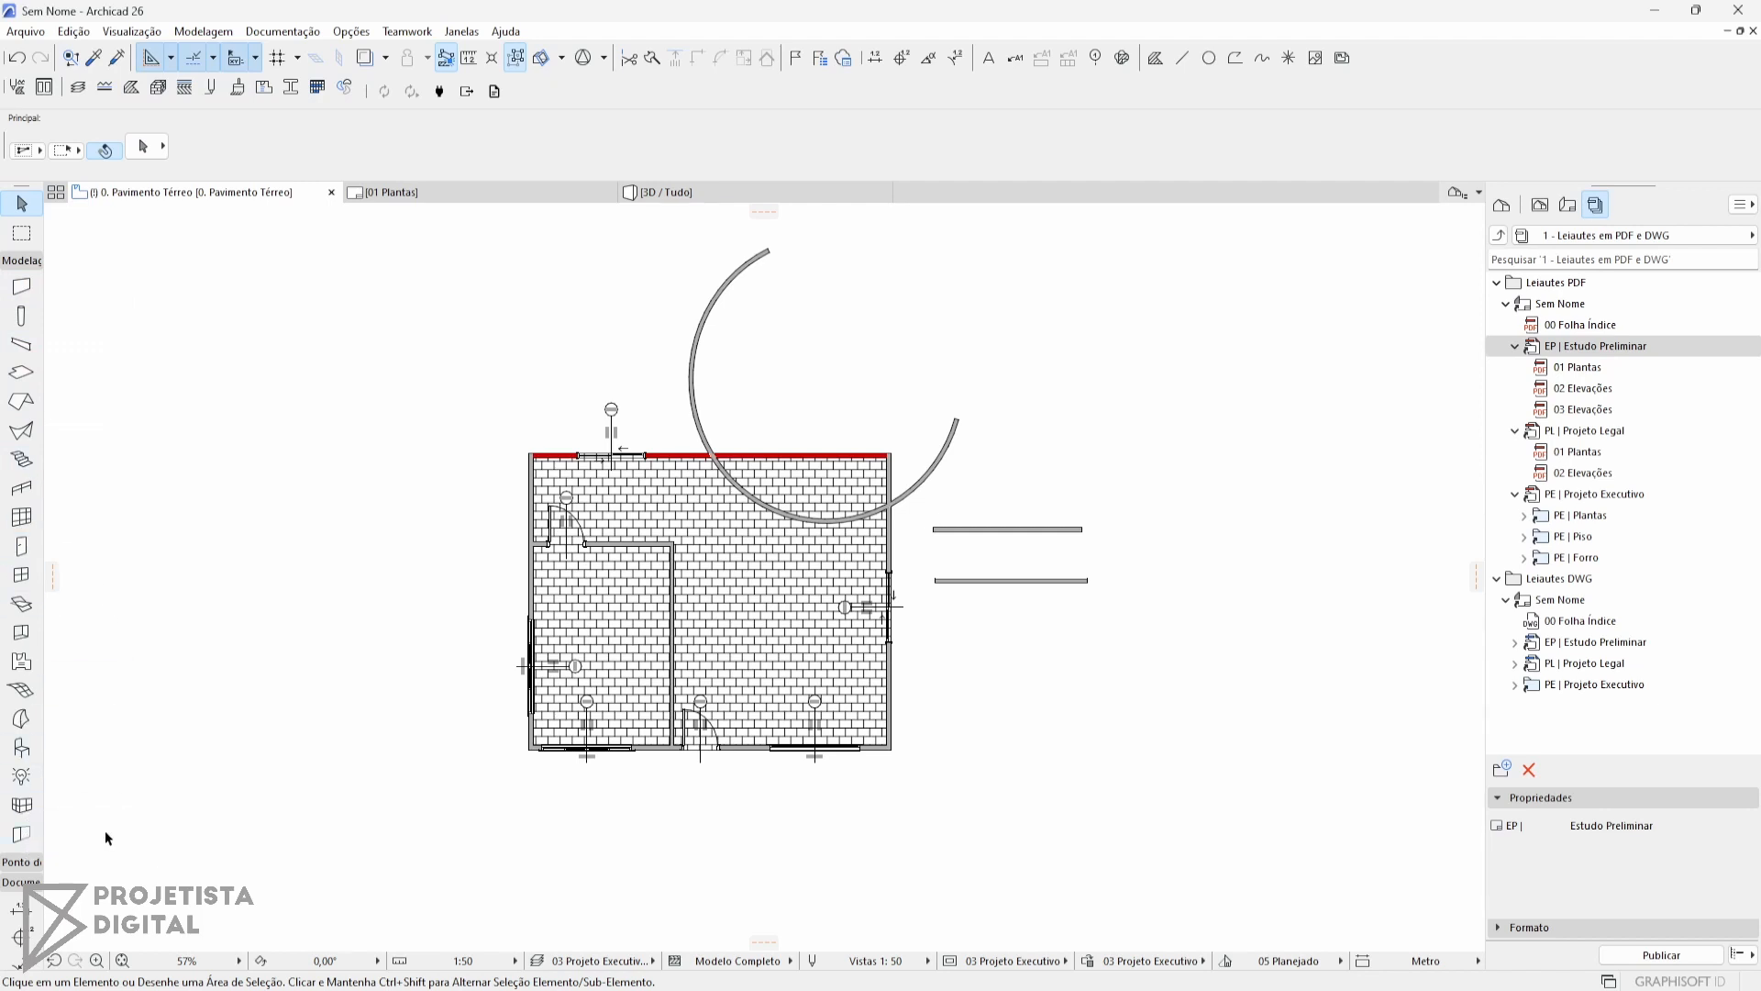
pyautogui.moveTo(564, 613); pyautogui.dragTo(592, 649, button='middle')
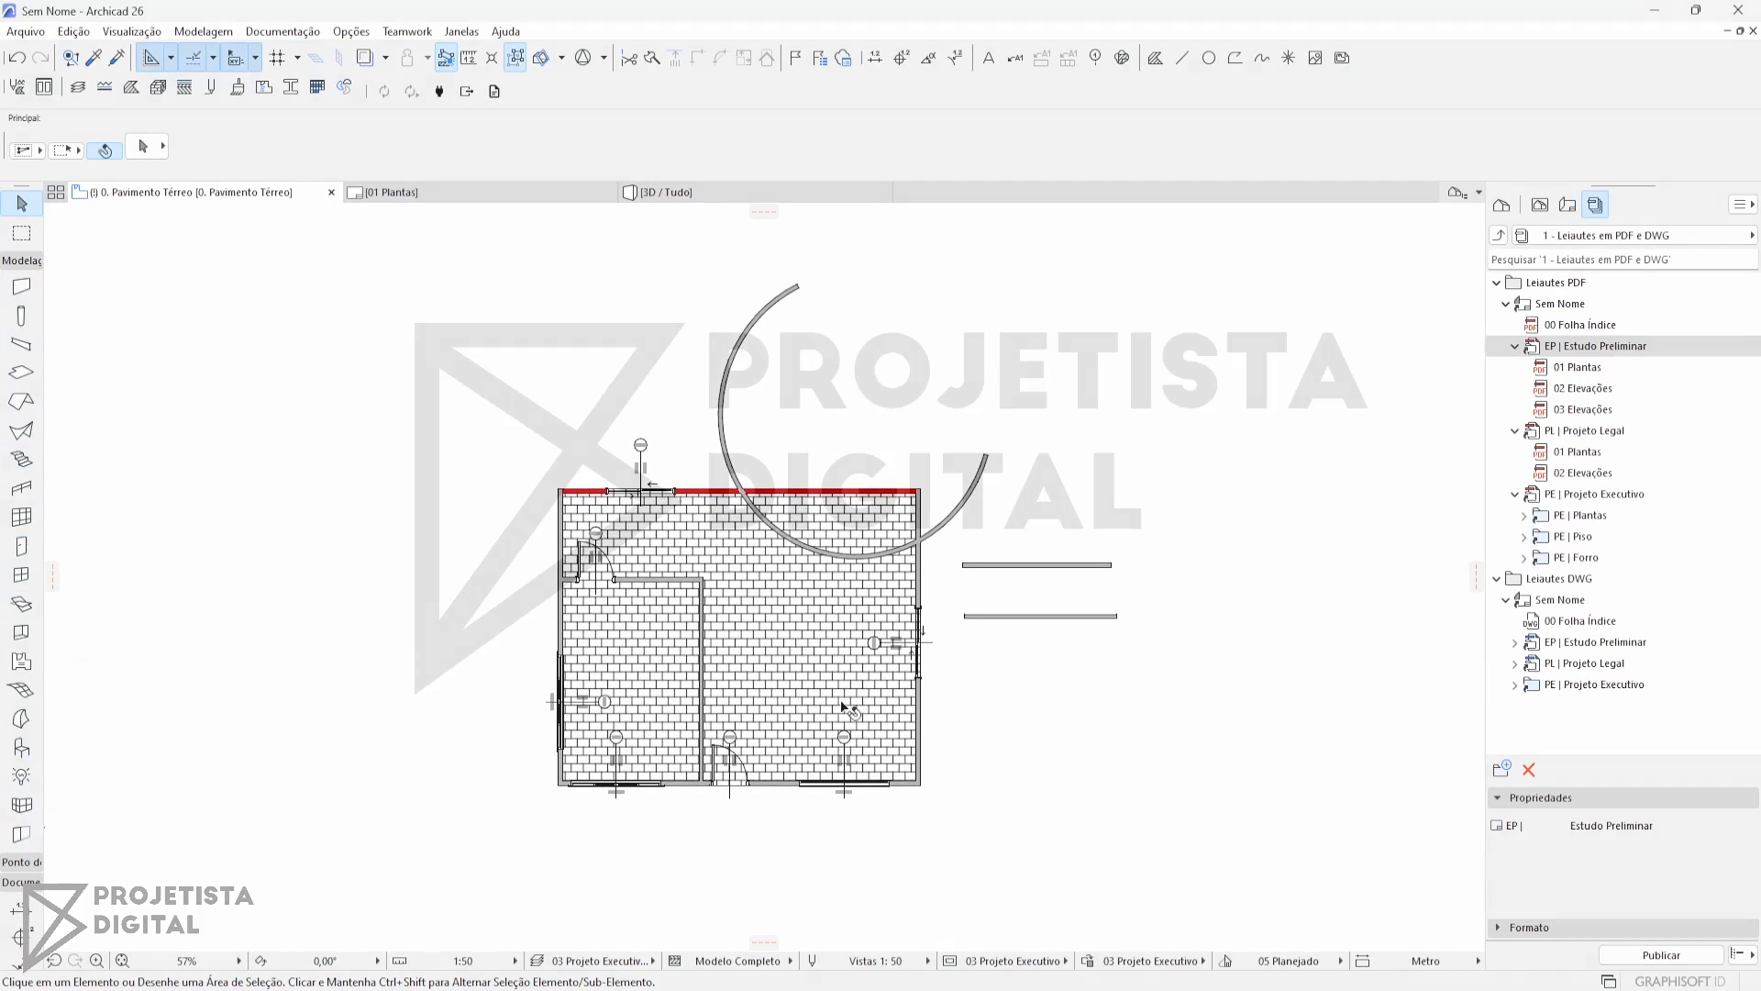